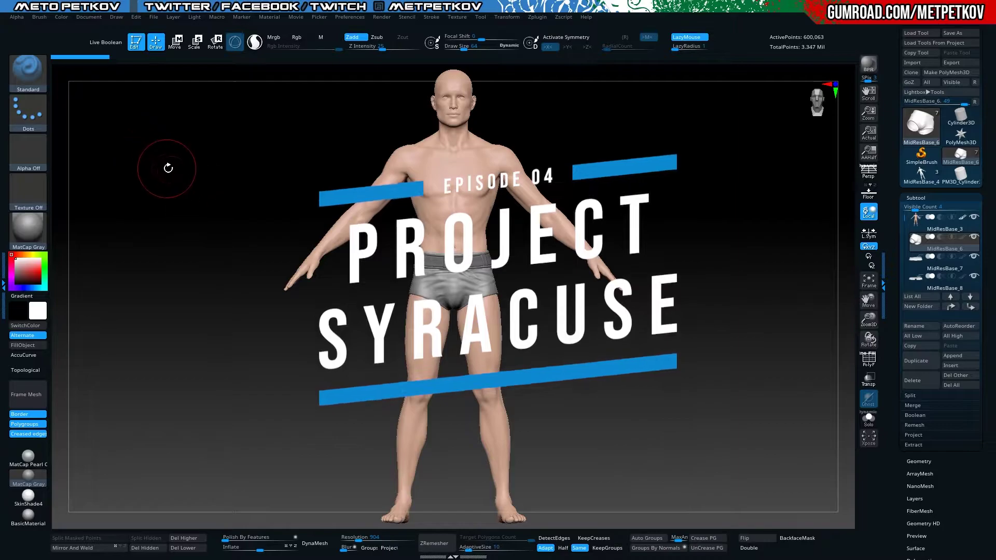
Orbit the figure from front to side and back to inspect the base mesh
mouse_move(167, 167)
mouse_down()
mouse_move(196, 363)
mouse_move(197, 343)
mouse_move(218, 349)
mouse_move(262, 403)
mouse_move(220, 422)
mouse_move(210, 362)
mouse_up()
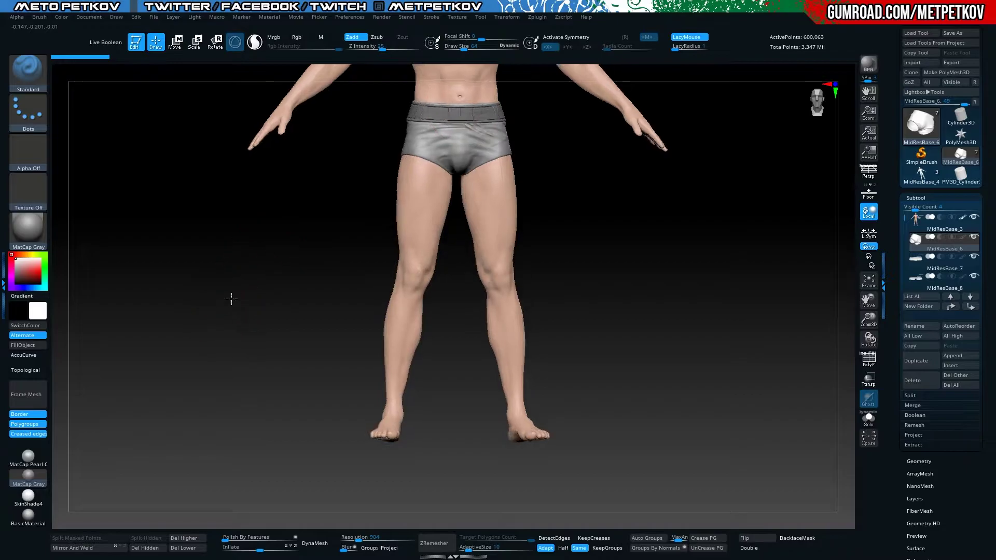
mouse_move(231, 298)
mouse_down()
mouse_move(276, 302)
mouse_move(547, 218)
mouse_up()
drag(253, 226, 196, 253)
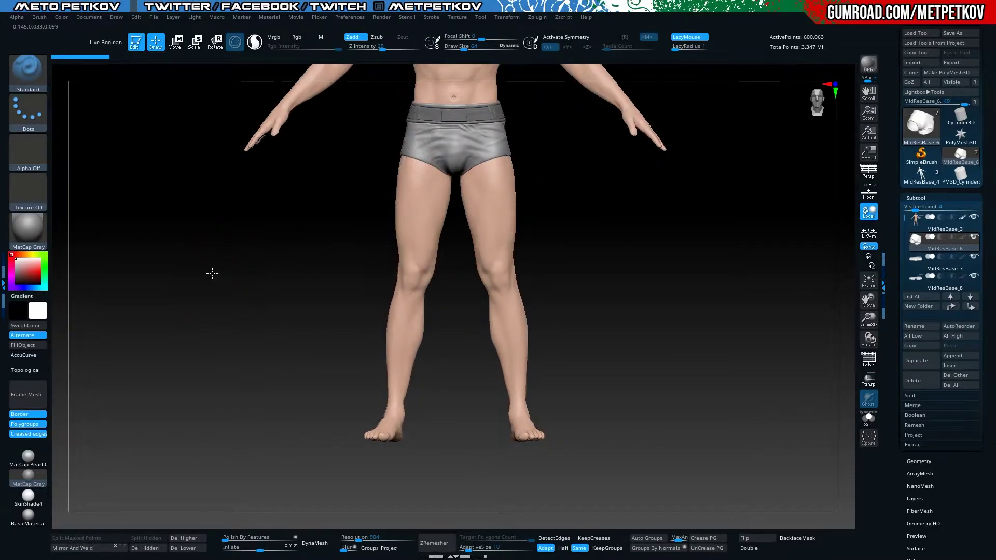
Create a new subtool folder named Waist
click(911, 307)
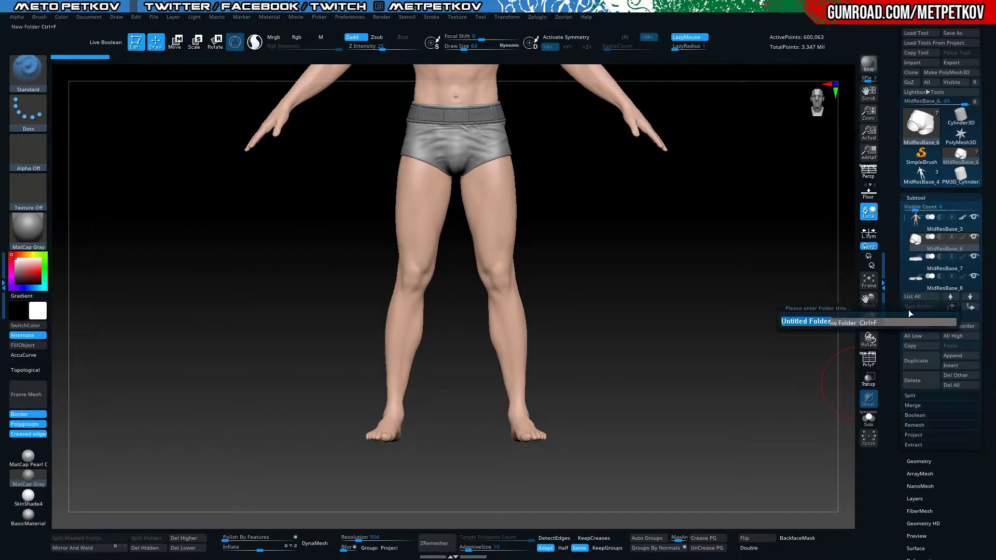
text(Wa)
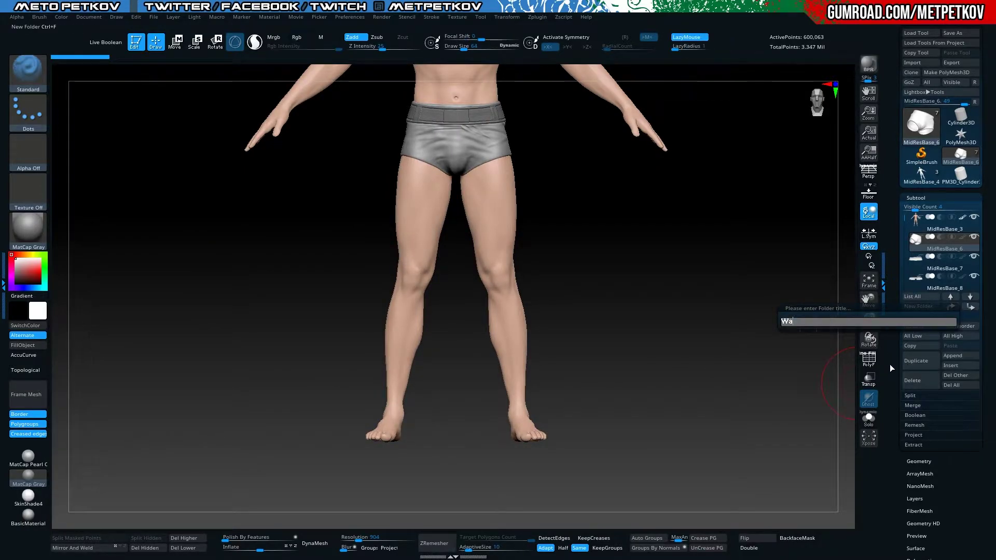
text(ist)
key(Return)
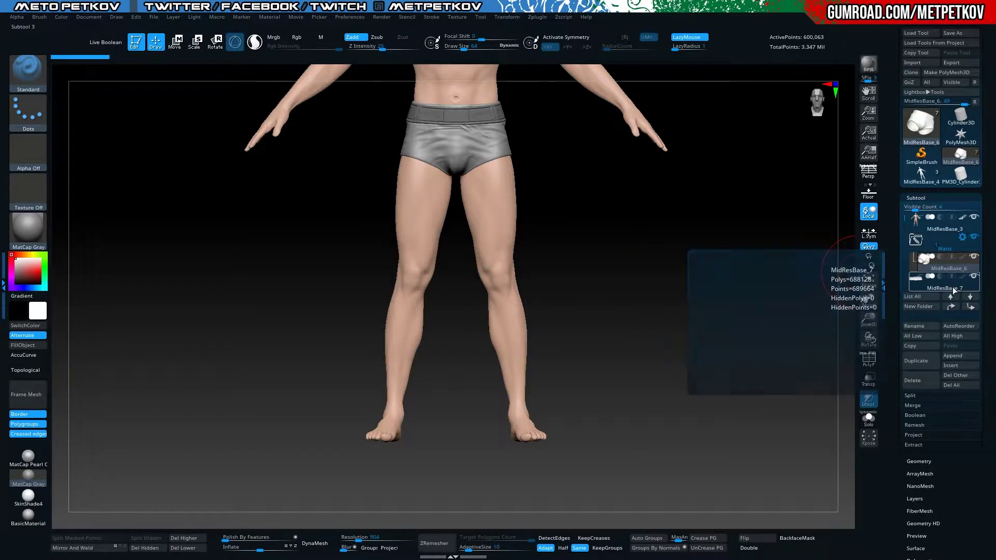
Move MidResBase_6, _8 and _10 into Waist, reorder them, and set Visible Count to 8
drag(942, 262, 953, 250)
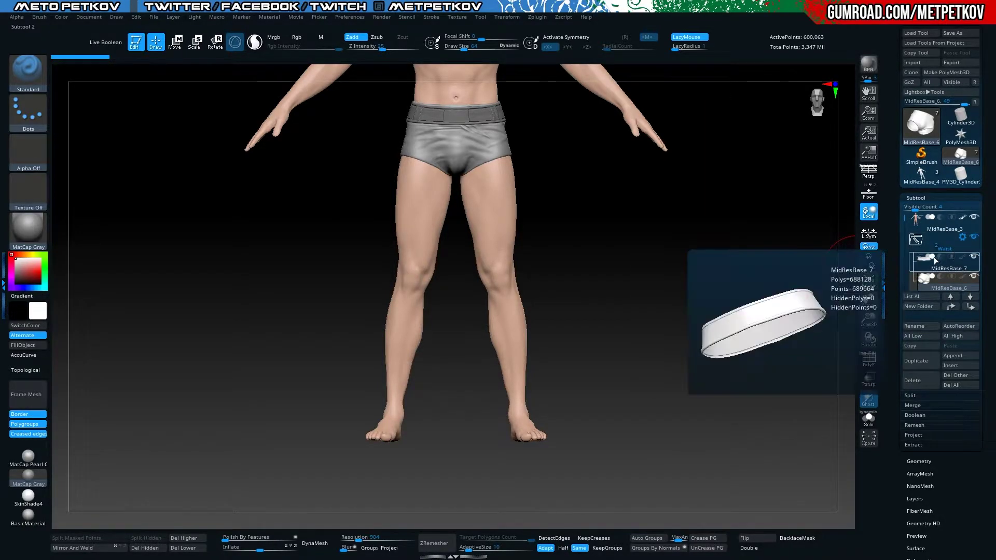
drag(904, 219, 904, 235)
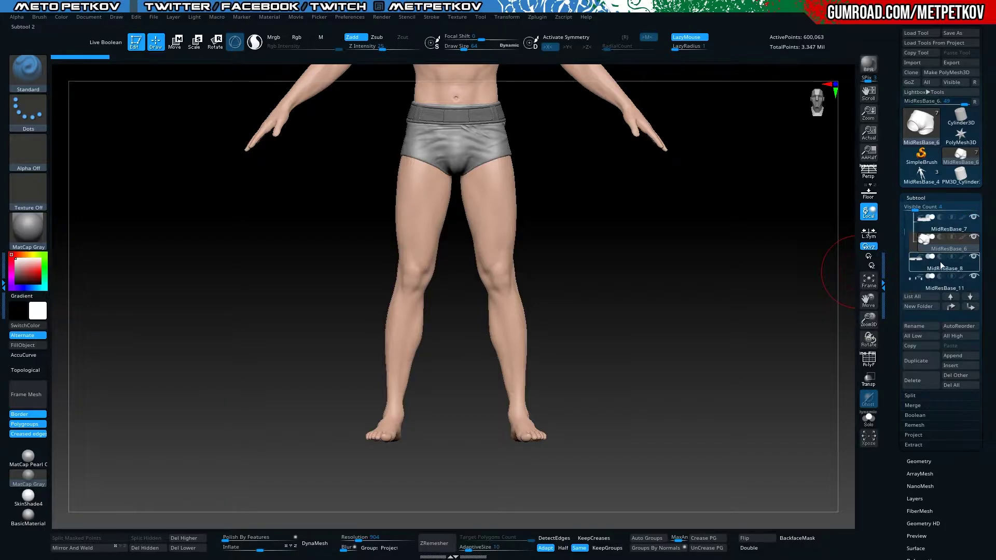
drag(941, 265, 947, 248)
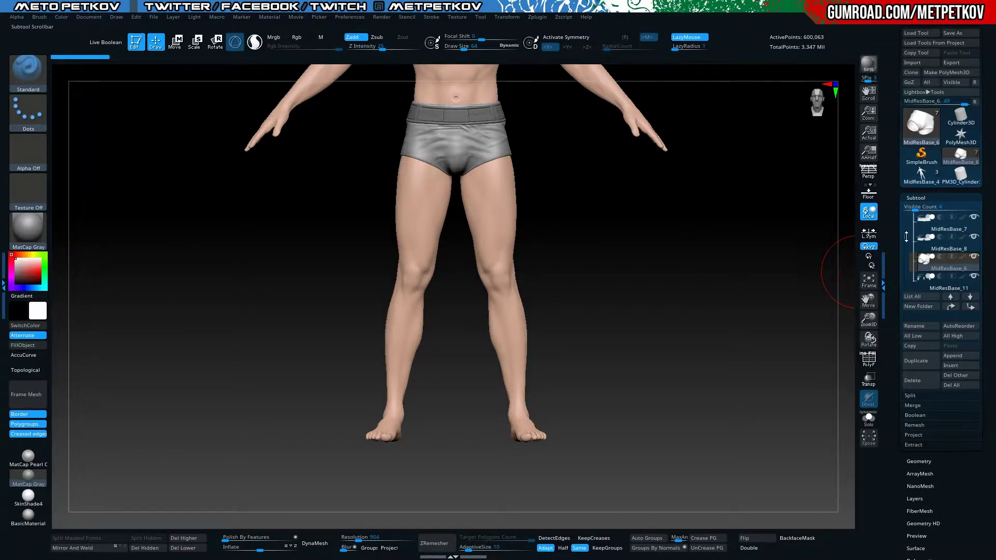
drag(906, 236, 904, 253)
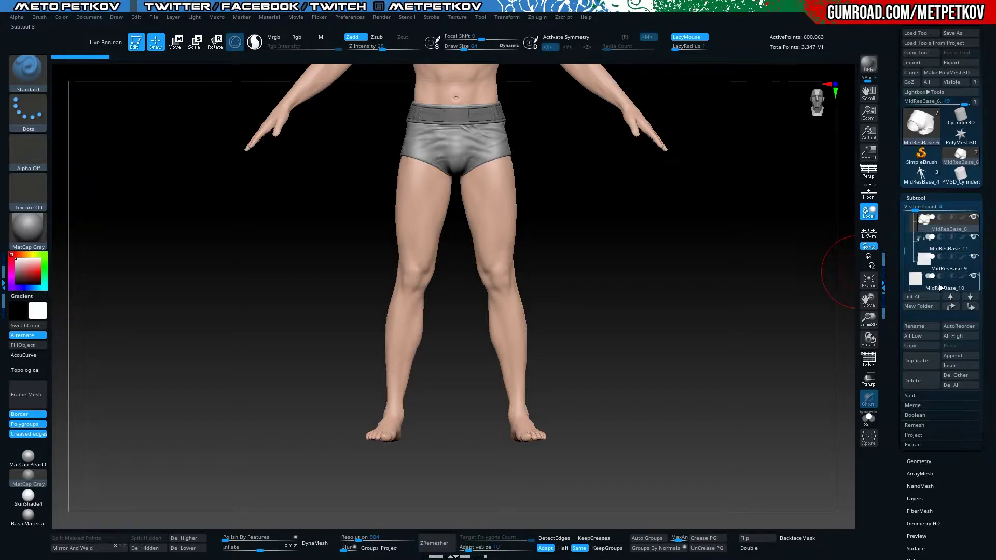
drag(944, 278, 945, 271)
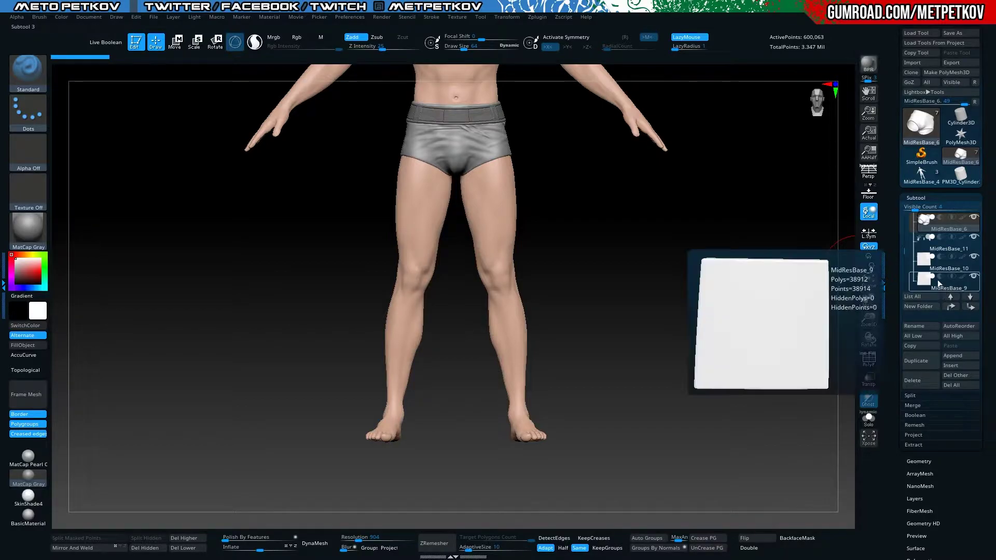
drag(916, 207, 916, 214)
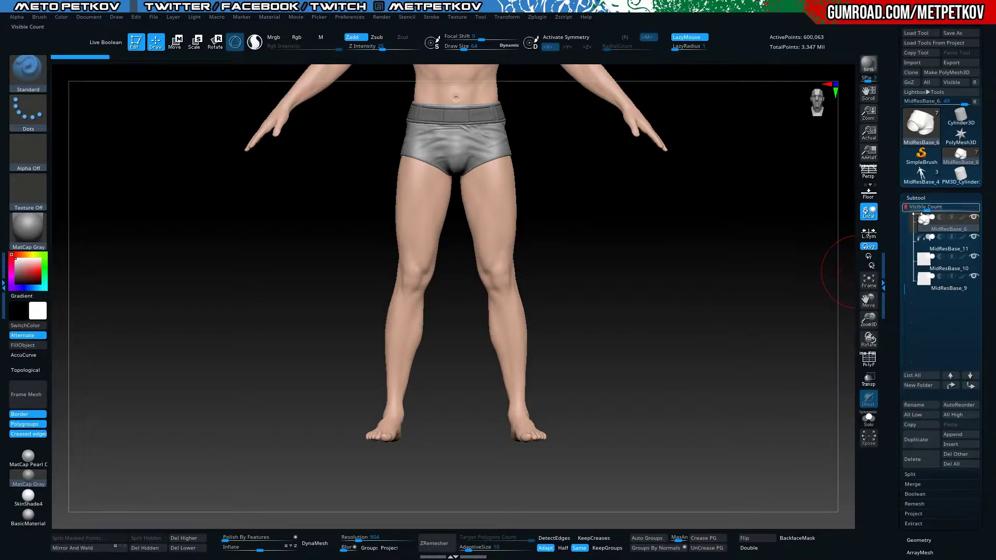
drag(905, 285, 906, 204)
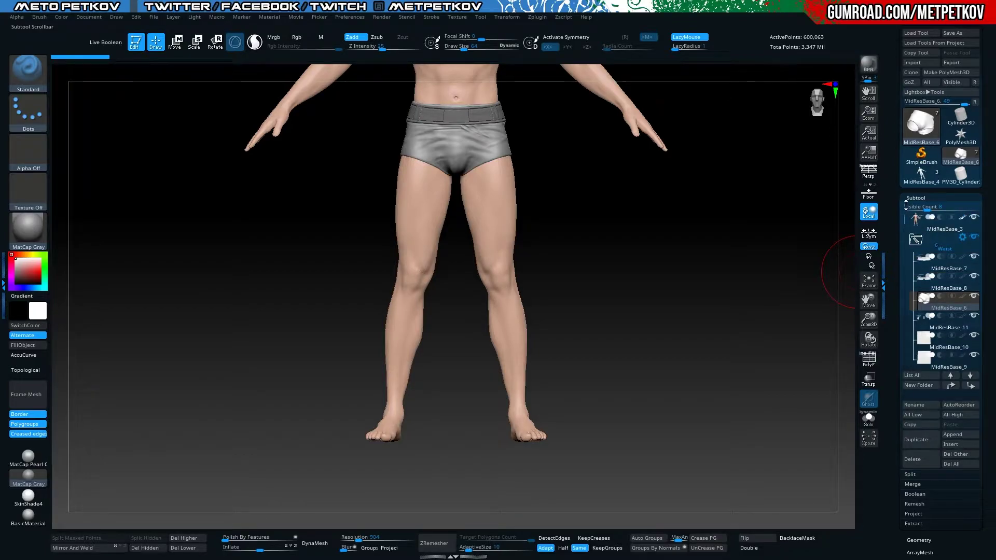
Make MidResBase_3 active, collapsing the Waist folder and toggling the shorts' visibility
click(931, 231)
click(945, 249)
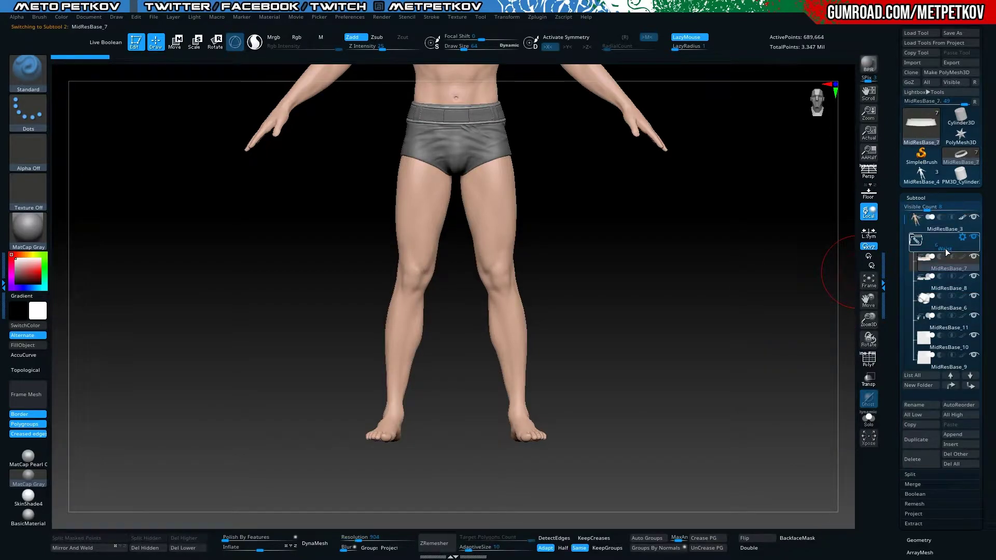
click(916, 240)
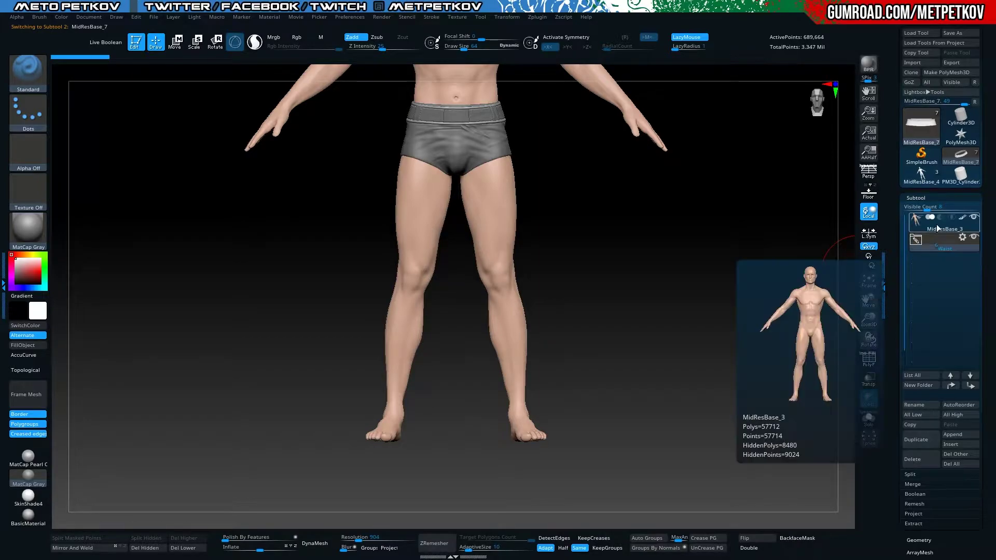
click(933, 220)
click(974, 239)
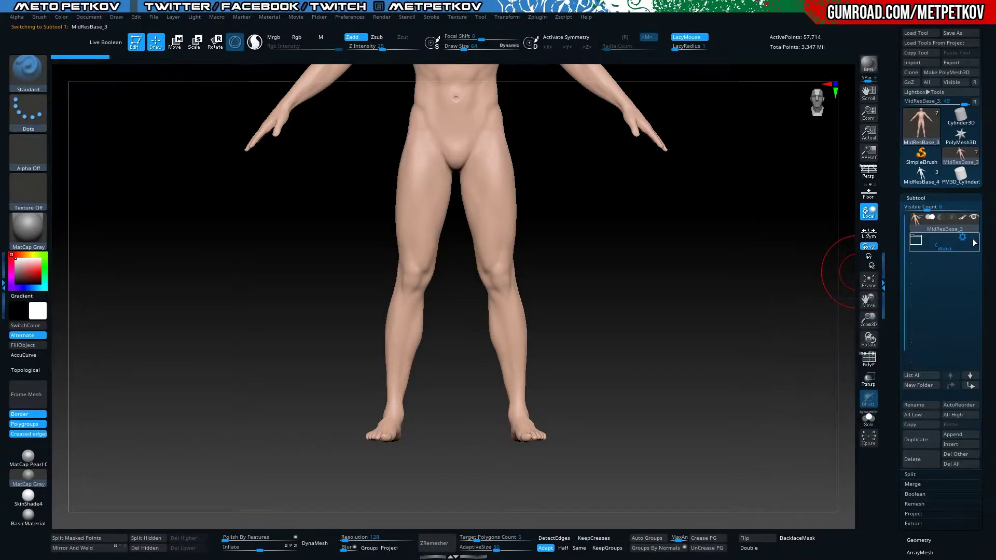
click(974, 237)
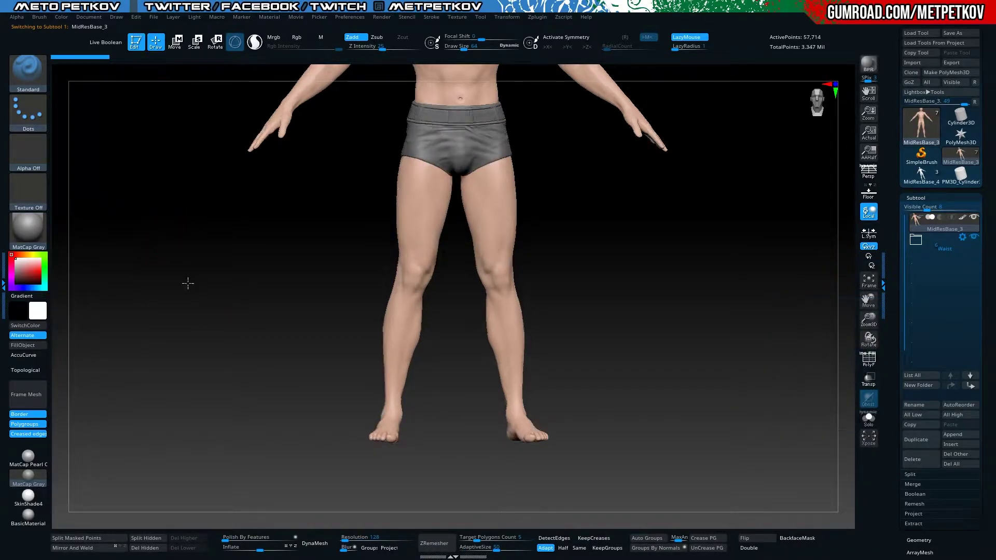
Duplicate the body and isolate the left lower leg and foot with a rectangle selection
key(ctrl+shift)
key(ctrl+shift+d)
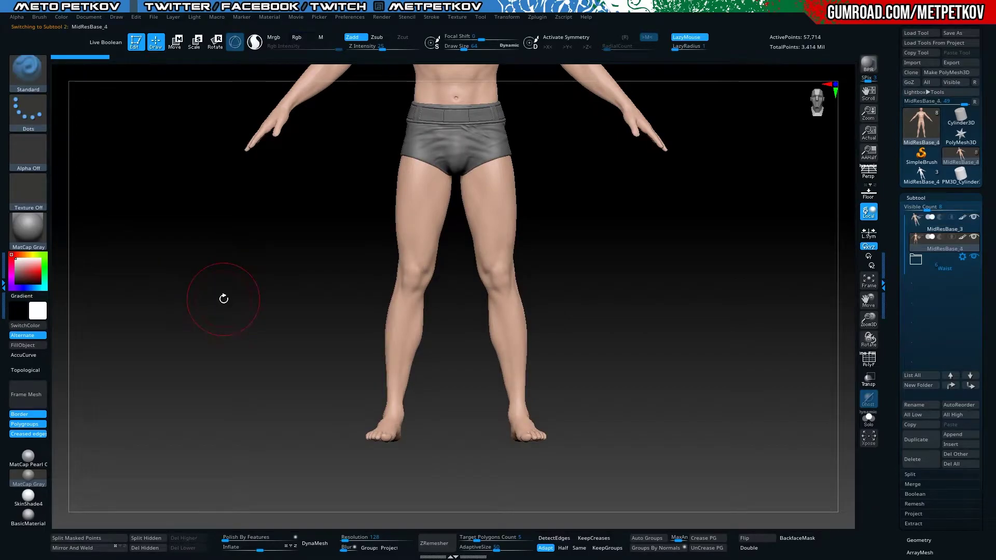
mouse_move(209, 302)
mouse_down()
mouse_move(191, 298)
mouse_move(216, 318)
mouse_move(331, 312)
mouse_up()
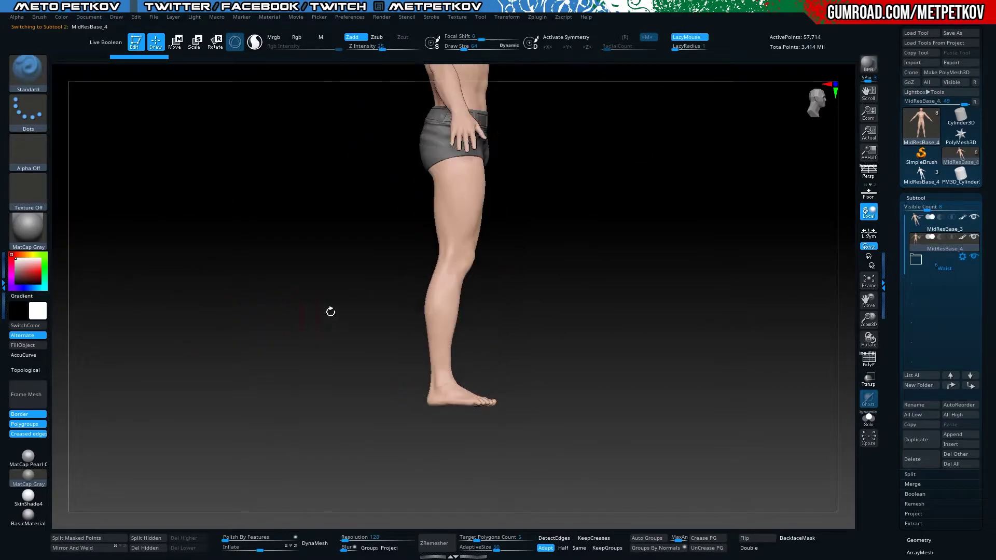
drag(242, 279, 216, 325)
key(ctrl+shift)
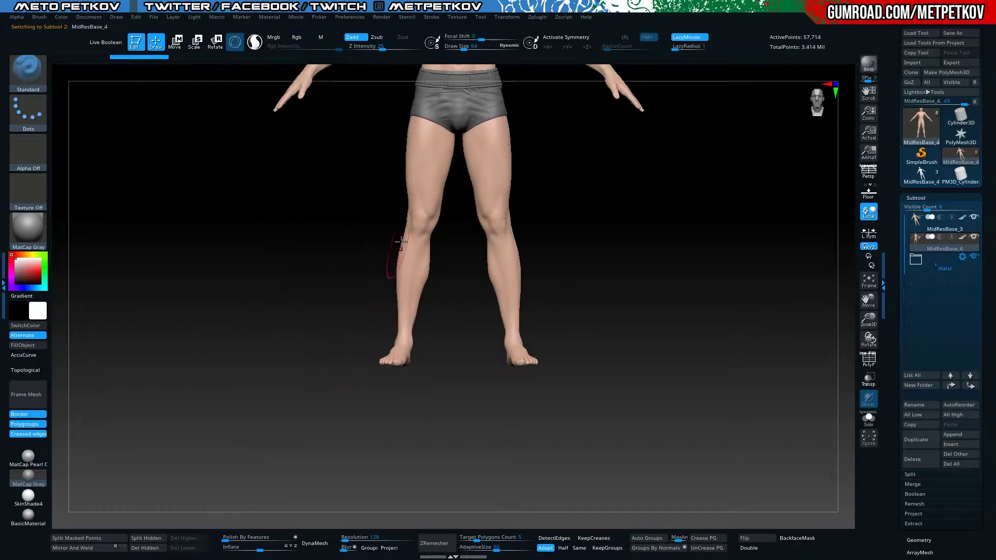
ctrl+shift+drag(311, 260, 462, 453)
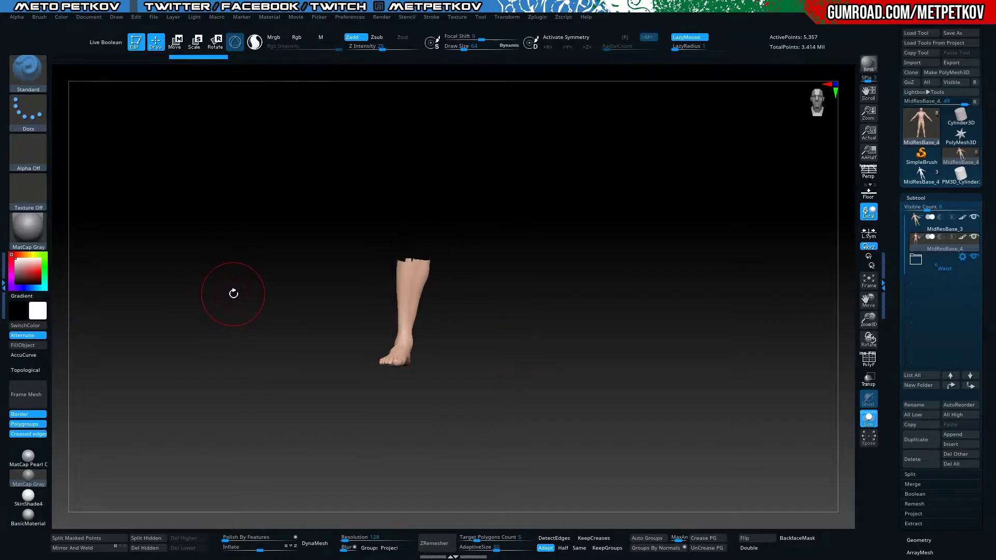
Solo the duplicate and delete its hidden geometry, leaving only the lower leg
key(alt+s)
drag(227, 282, 312, 384)
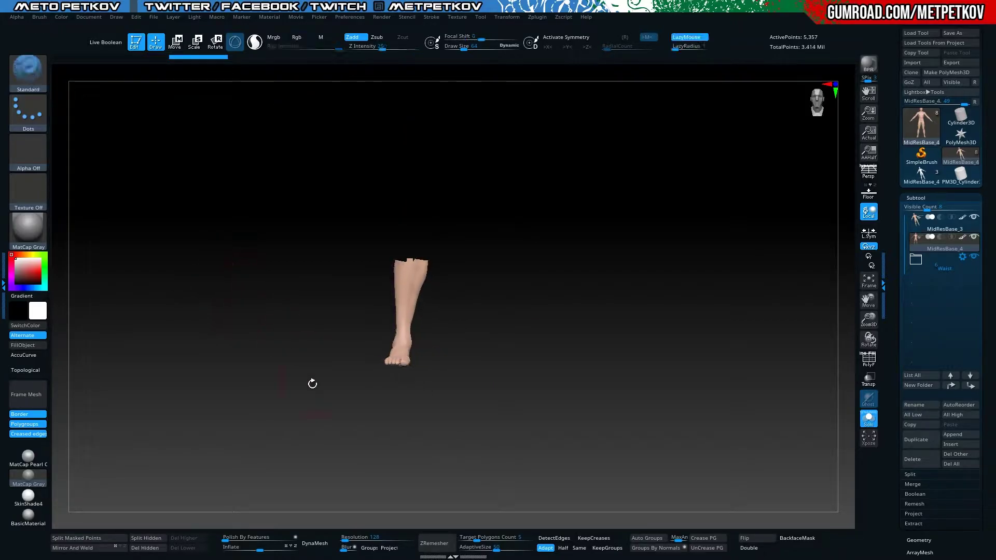
click(144, 550)
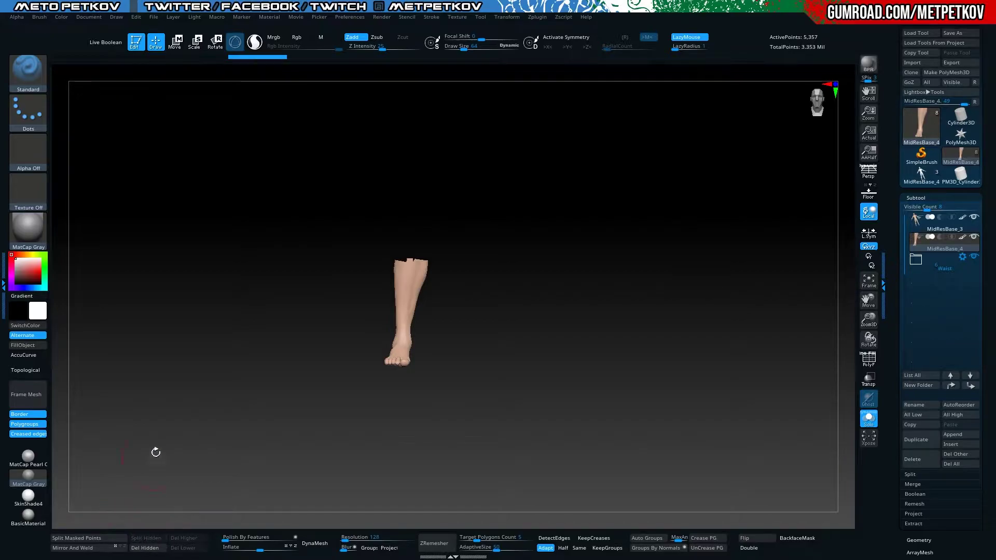
drag(155, 451, 205, 416)
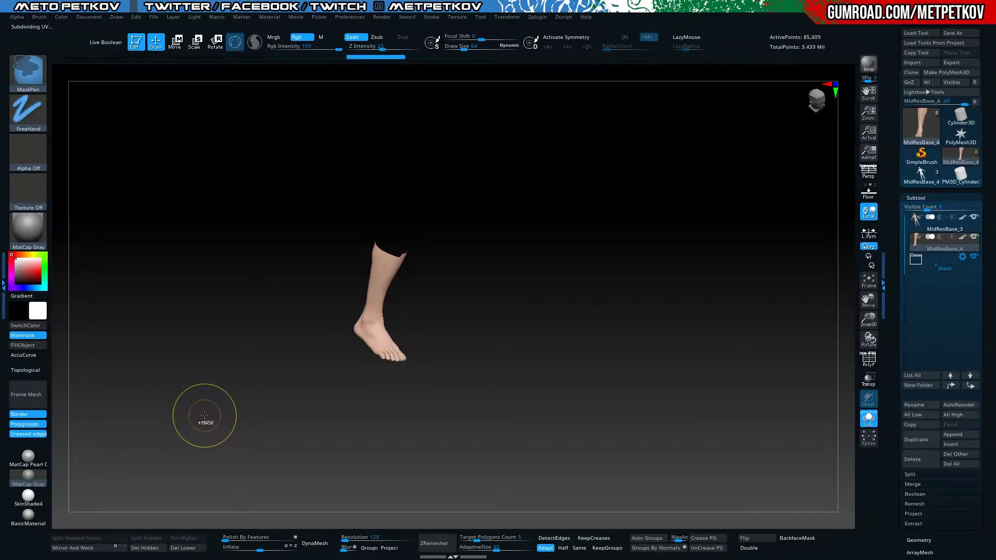
Subdivide the lower leg once and delete its lower subdivision levels
key(ctrl+d)
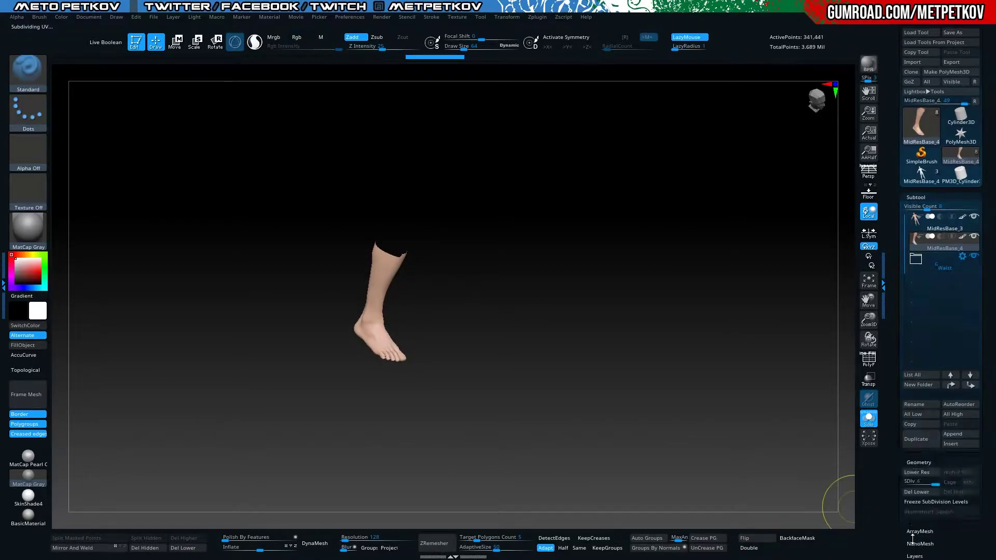
click(918, 539)
click(919, 239)
mouse_move(311, 318)
mouse_down()
mouse_move(184, 258)
mouse_move(286, 326)
mouse_move(201, 260)
mouse_move(256, 372)
mouse_move(227, 222)
mouse_move(172, 298)
mouse_move(215, 244)
mouse_move(189, 222)
mouse_move(234, 222)
mouse_move(247, 280)
mouse_move(104, 233)
mouse_up()
key(ctrl+shift)
click(28, 73)
click(29, 72)
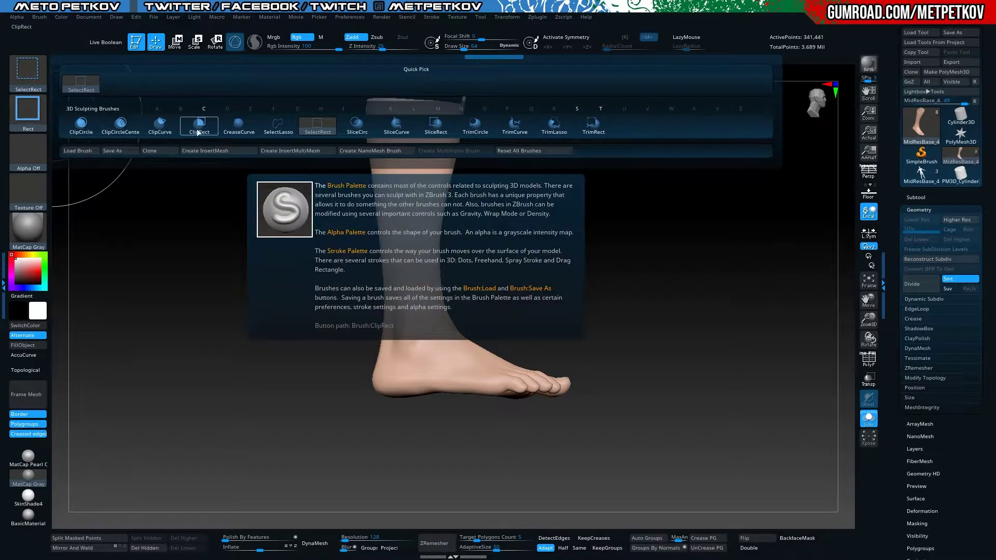
Slice the leg above the ankle into two polygroups with SliceCurve
click(393, 130)
ctrl+shift+drag(180, 349, 629, 195)
key(shift+f)
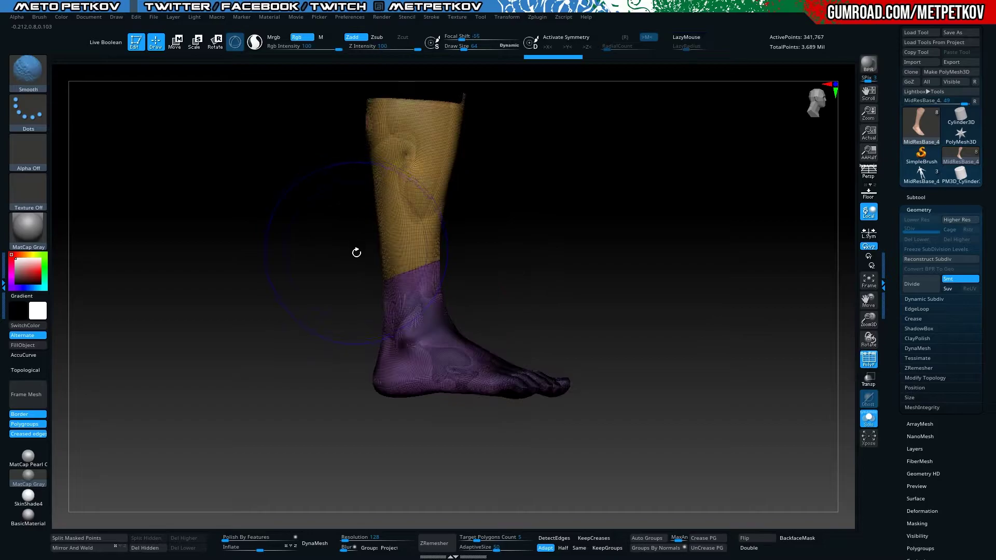
ctrl+shift+click(396, 221)
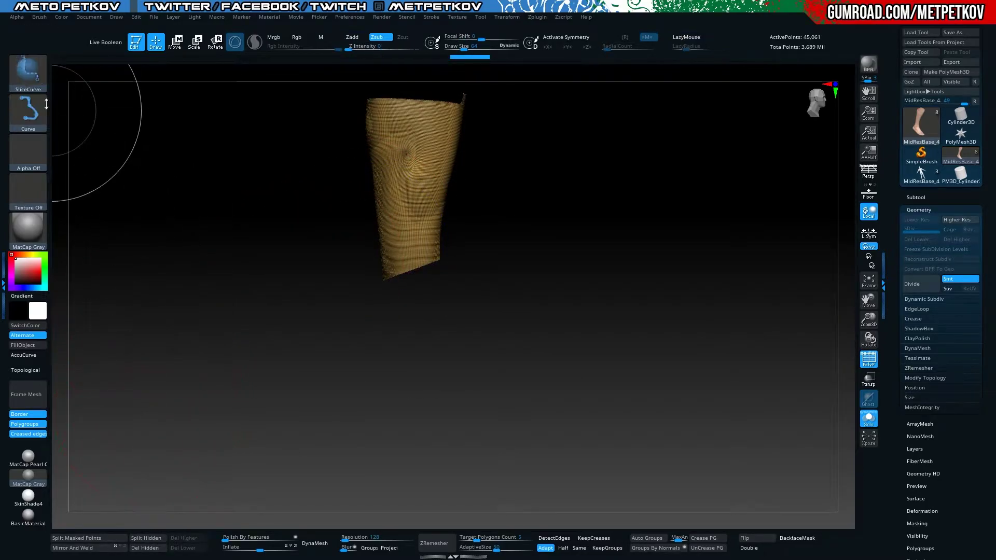
Hide the shin with SelectRect and delete it, keeping only the foot
click(39, 74)
click(85, 83)
ctrl+shift+drag(231, 326, 166, 326)
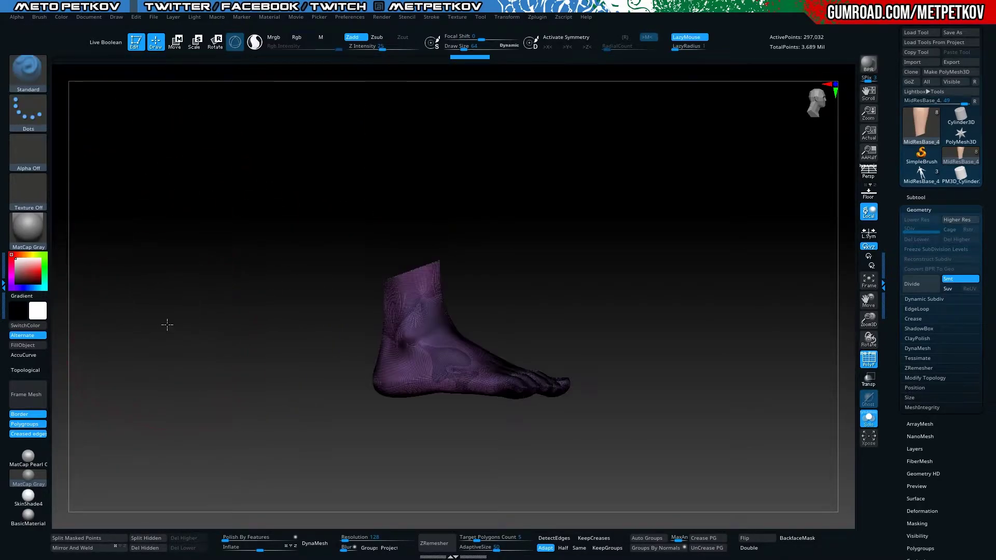
click(144, 548)
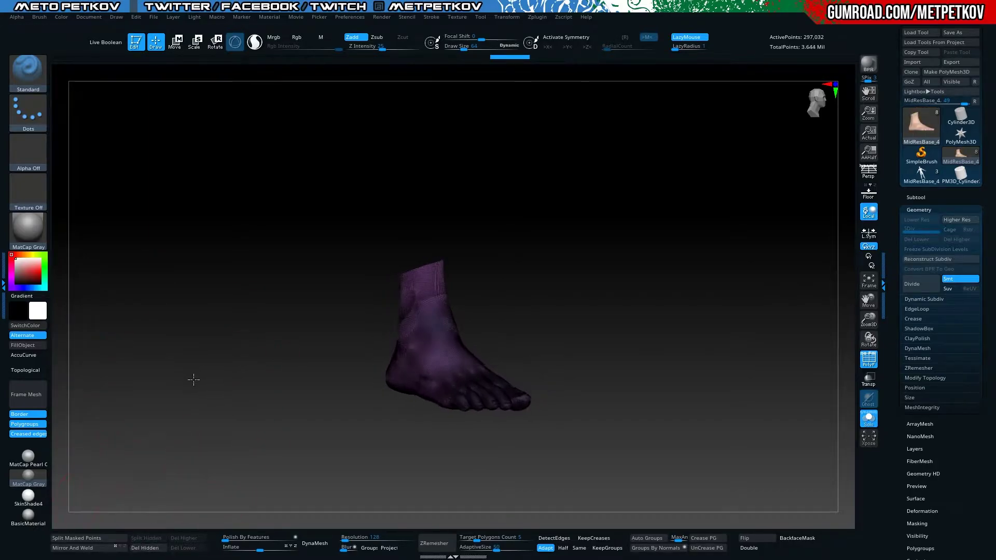
drag(199, 408, 663, 388)
click(915, 197)
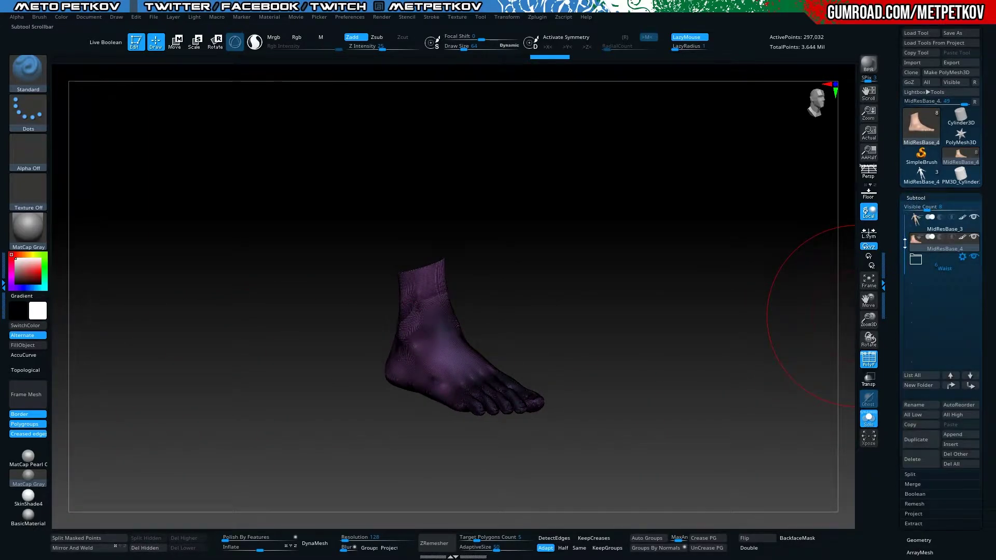
mouse_move(502, 352)
mouse_down()
mouse_move(214, 304)
mouse_move(180, 260)
mouse_move(295, 470)
mouse_up()
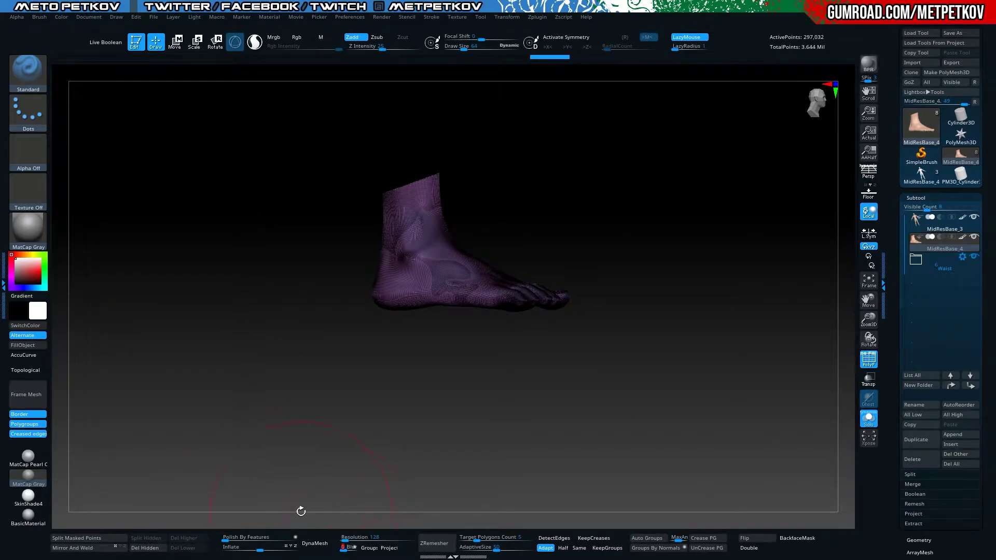
DynaMesh the foot copy at resolution 64 into low-poly geometry
click(382, 534)
text(64)
key(Return)
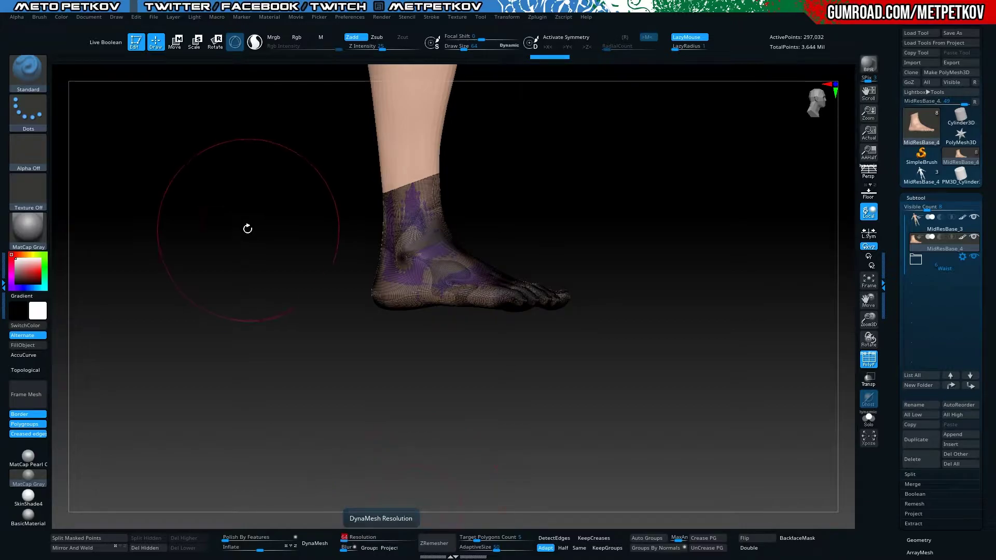
click(311, 550)
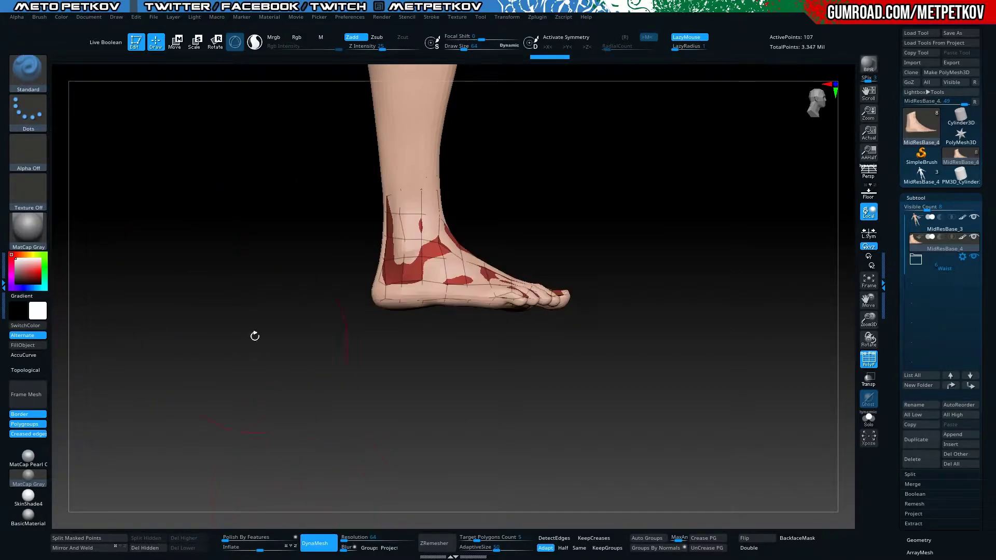
drag(219, 285, 200, 334)
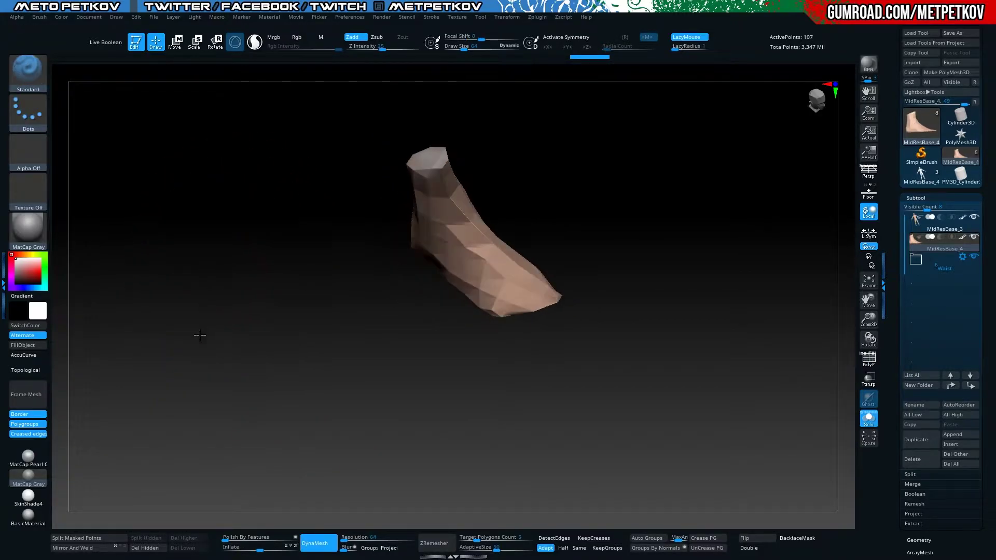
click(961, 240)
drag(202, 291, 222, 407)
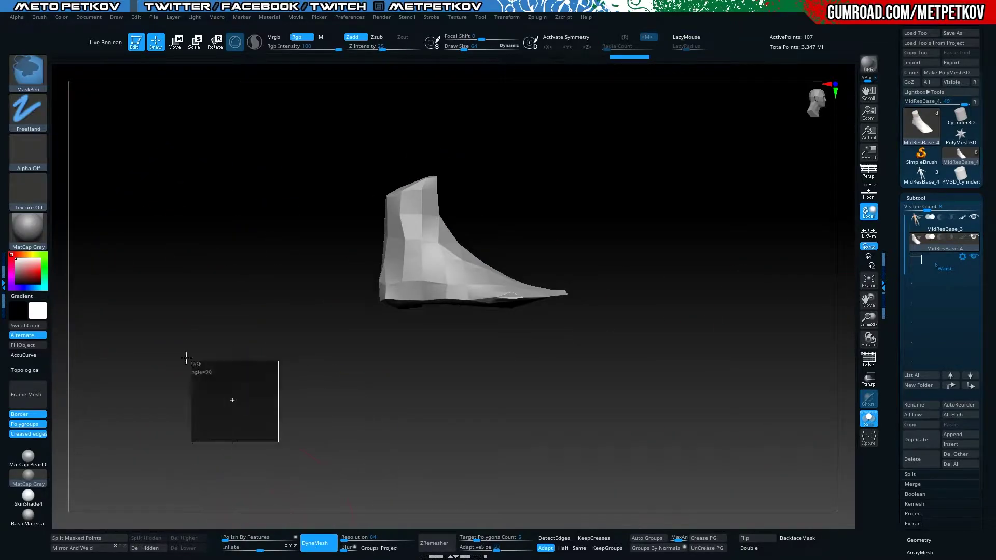
Set DynaMesh Blur to 0 and remesh the foot at resolution 128
key(ctrl)
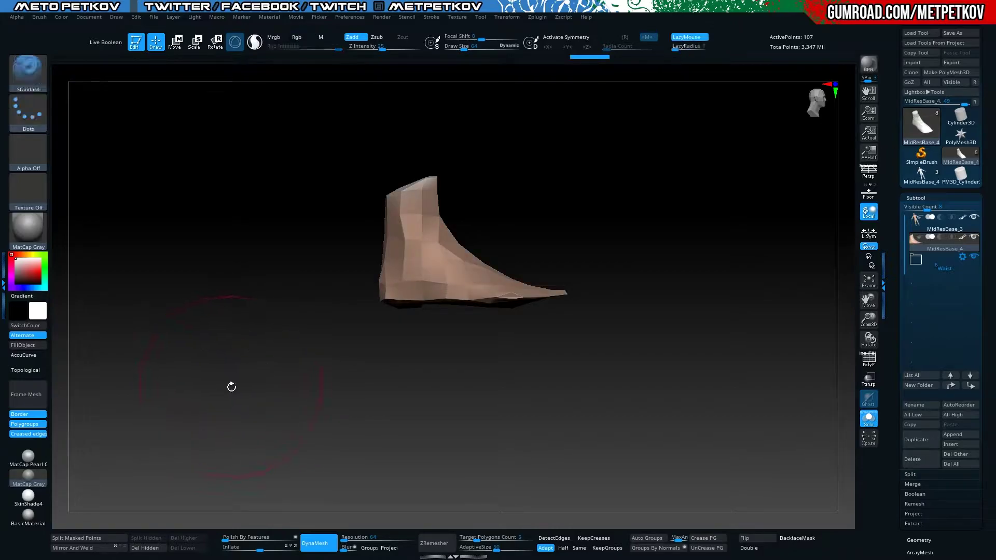
drag(171, 339, 193, 343)
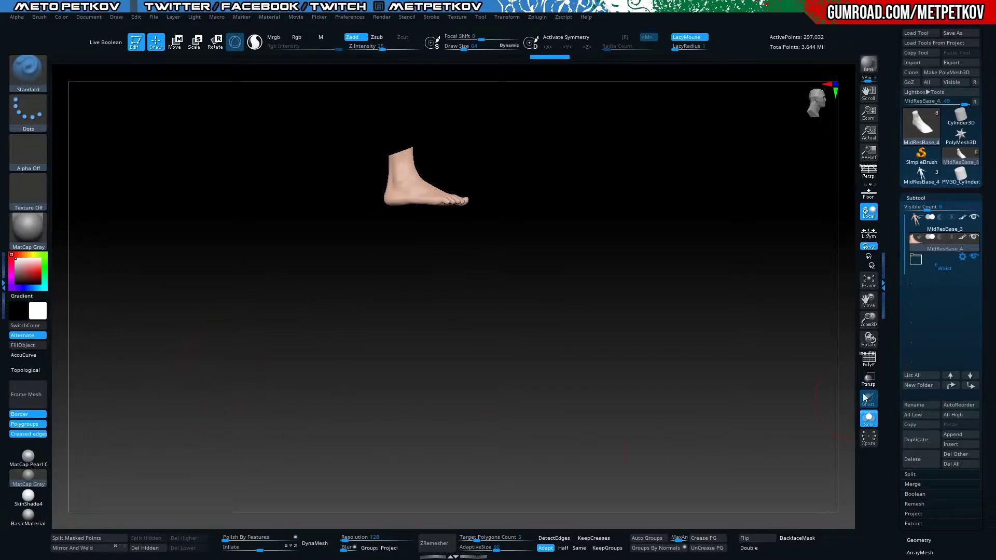
click(960, 242)
alt+drag(184, 235, 202, 309)
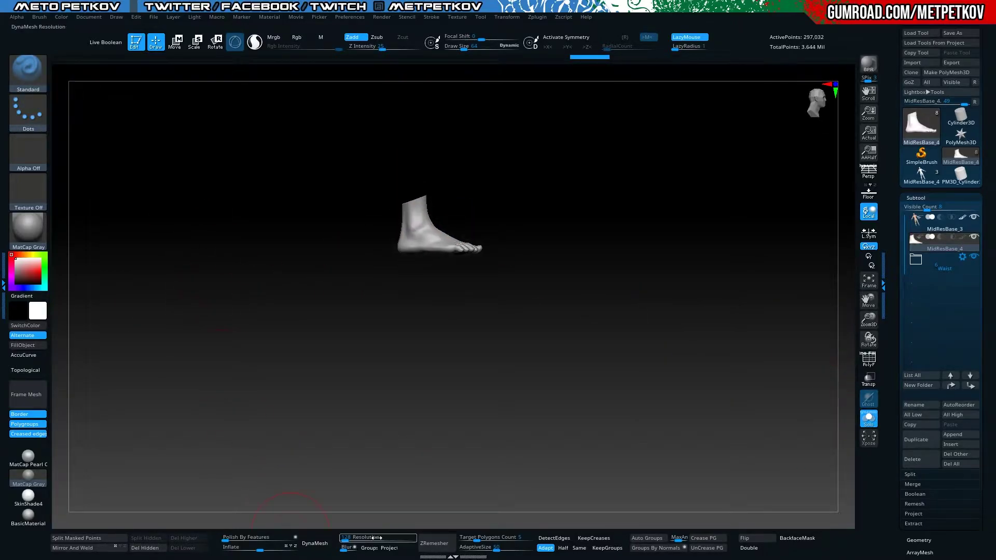
drag(344, 551, 335, 550)
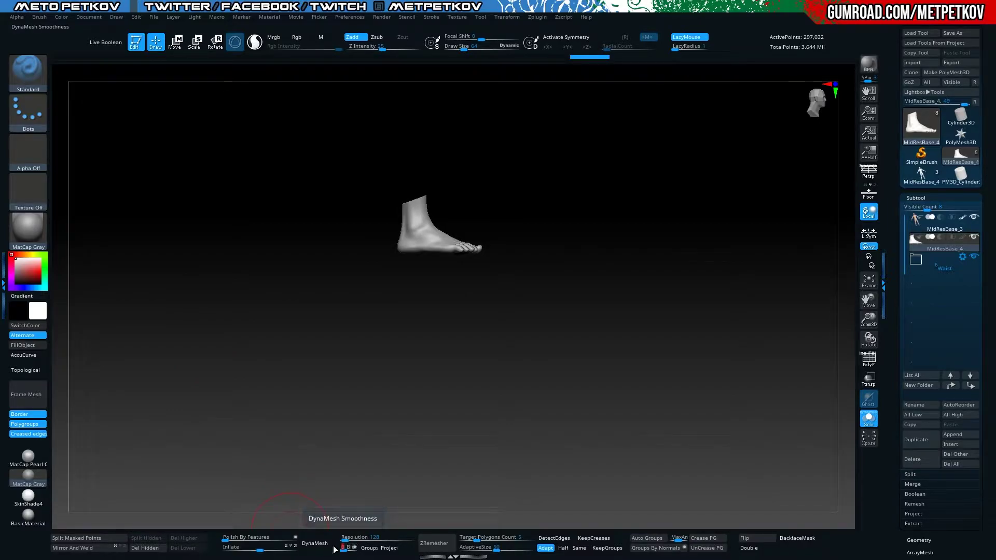
click(307, 540)
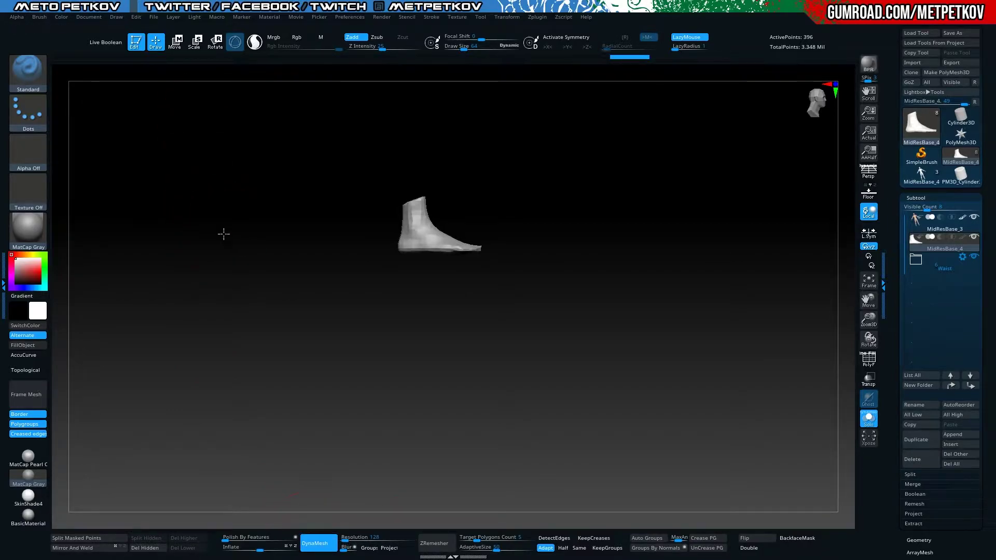
mouse_move(223, 234)
mouse_down()
mouse_move(209, 296)
mouse_move(247, 282)
mouse_move(236, 274)
mouse_move(232, 343)
mouse_move(198, 302)
mouse_move(201, 357)
mouse_up()
Inflate the low-poly foot copy into a smooth sock-shaped shell
key(ctrl+shift+s)
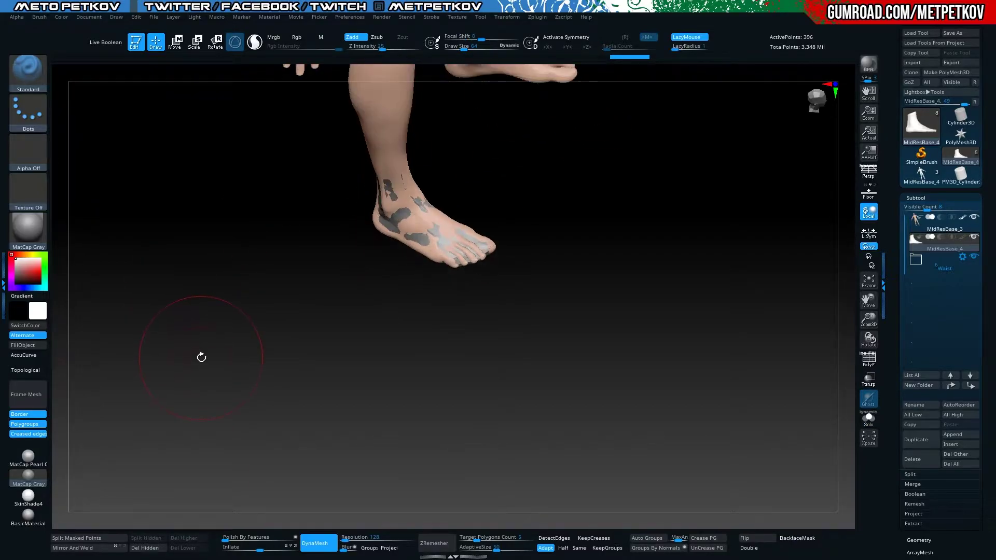
click(356, 538)
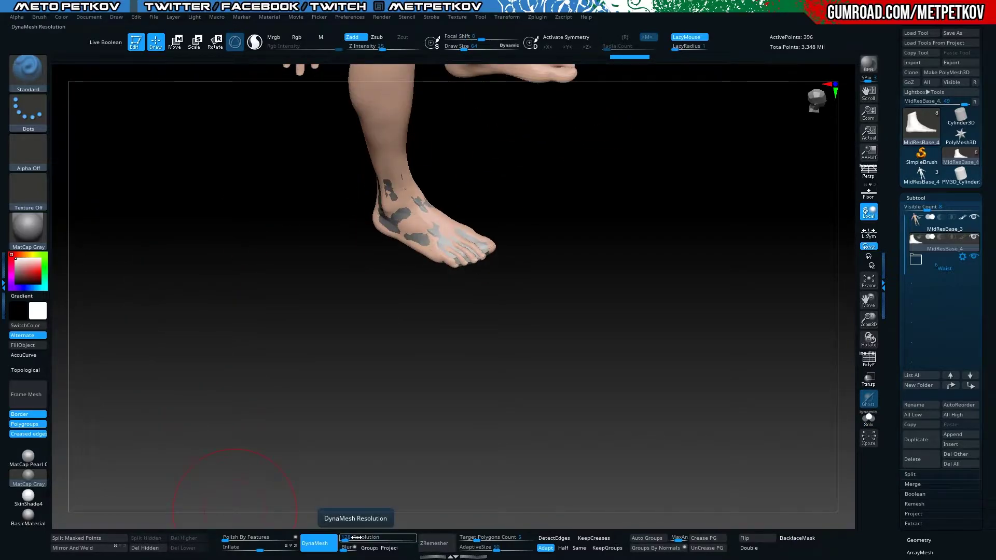
click(225, 547)
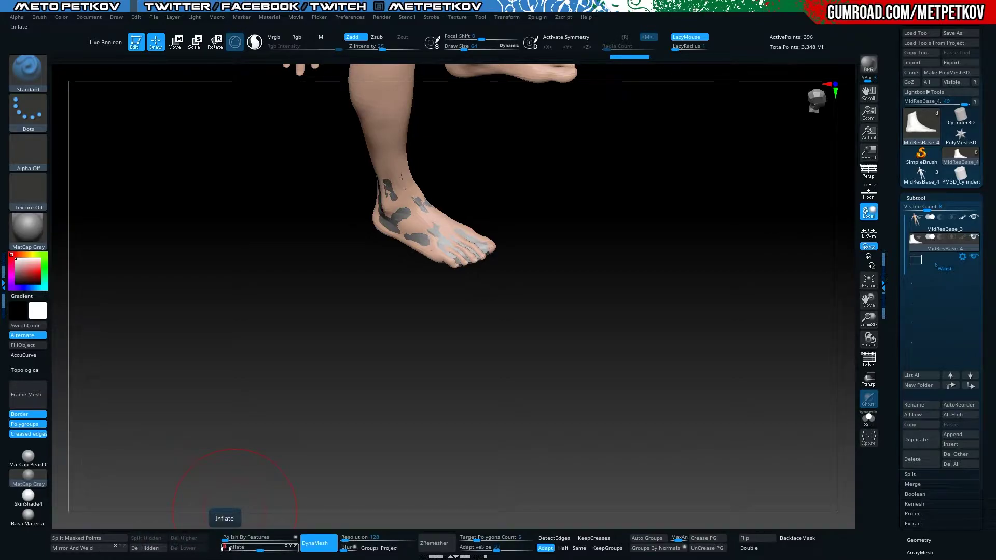
key(Return)
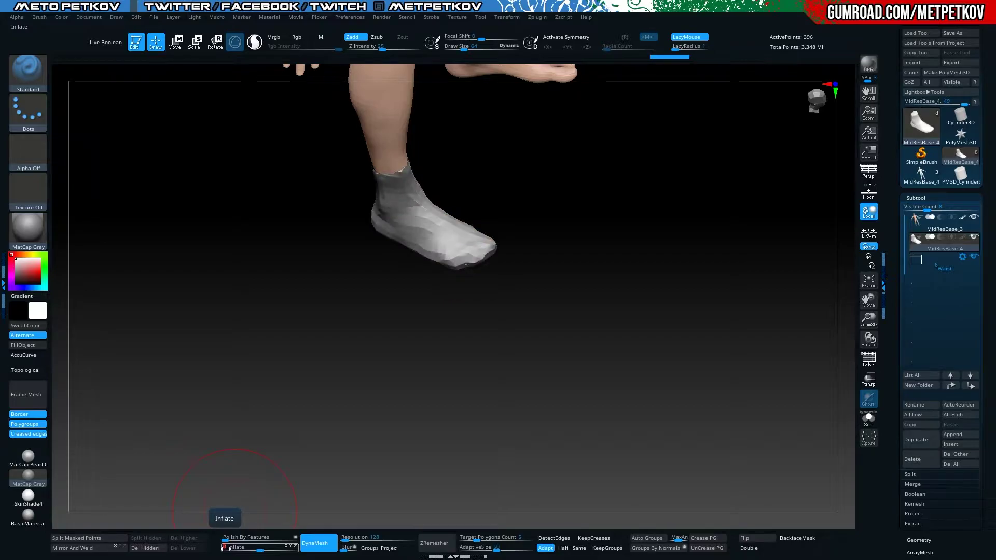
drag(182, 260, 207, 196)
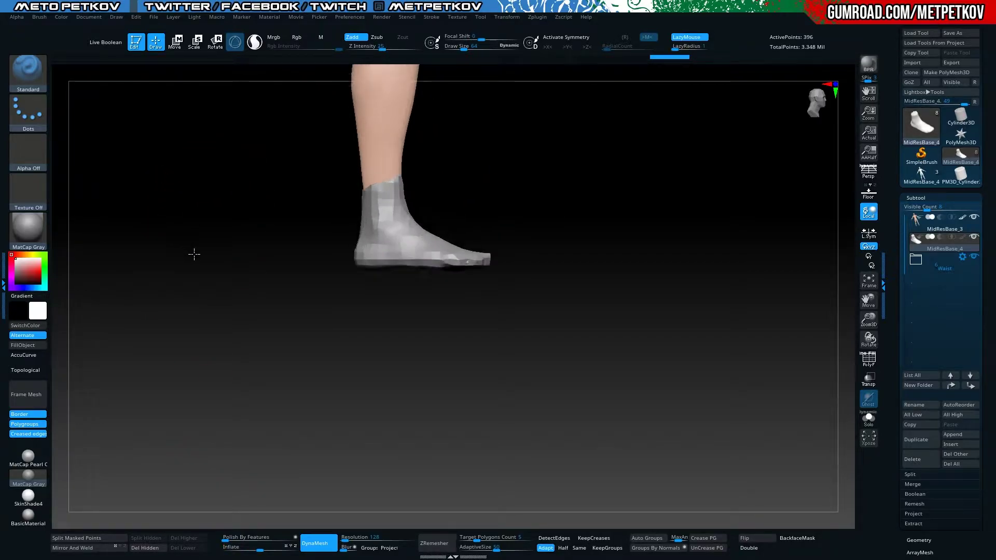
mouse_move(192, 276)
mouse_down()
mouse_move(184, 216)
mouse_move(198, 282)
mouse_move(170, 311)
mouse_move(207, 280)
mouse_move(238, 271)
mouse_up()
Mask the sole area of the shell and move the unmasked part
ctrl+drag(673, 362, 123, 213)
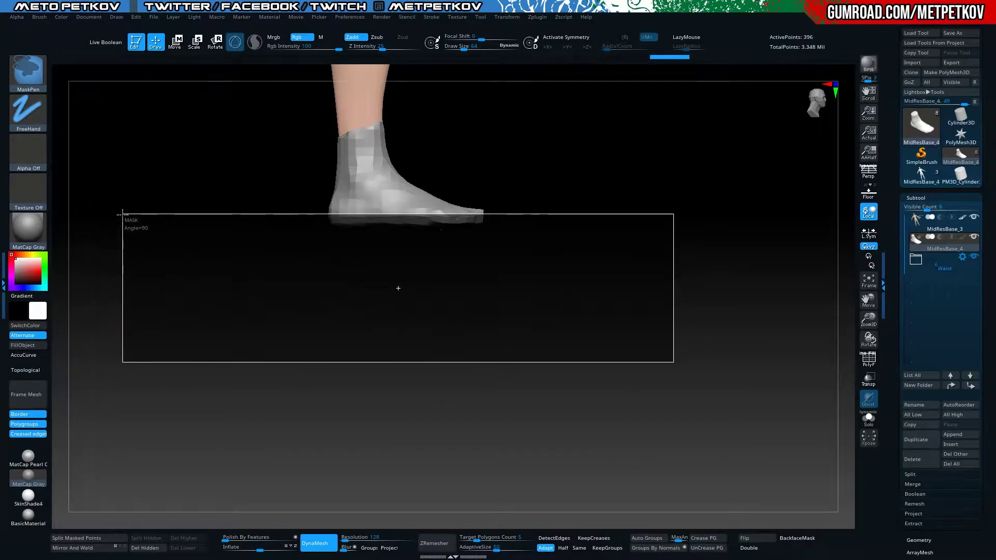
ctrl+click(138, 236)
ctrl+click(213, 202)
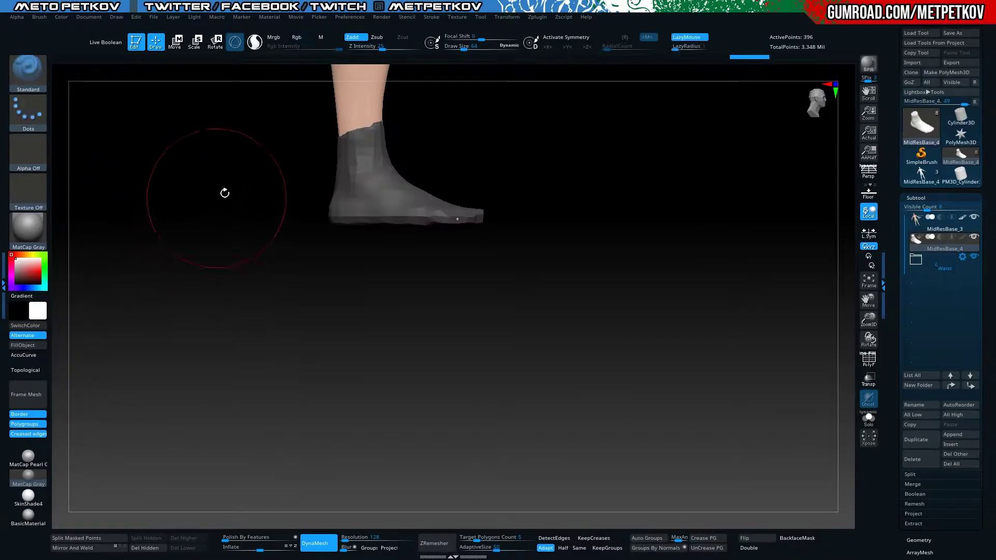
ctrl+click(218, 313)
key(w)
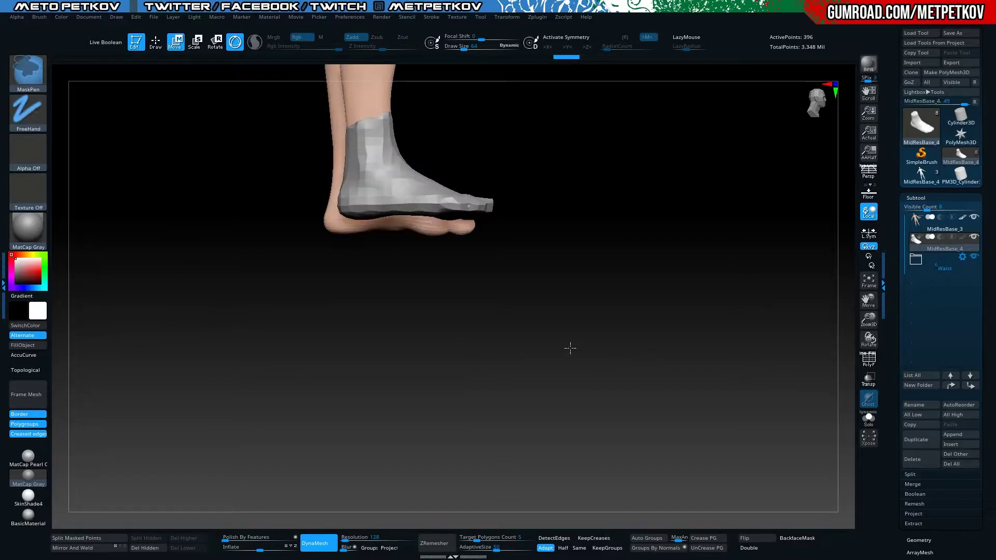
ctrl+click(570, 348)
Invert and clear the mask, then solo the shell and frame it
key(alt+shift+s)
ctrl+drag(615, 365, 131, 213)
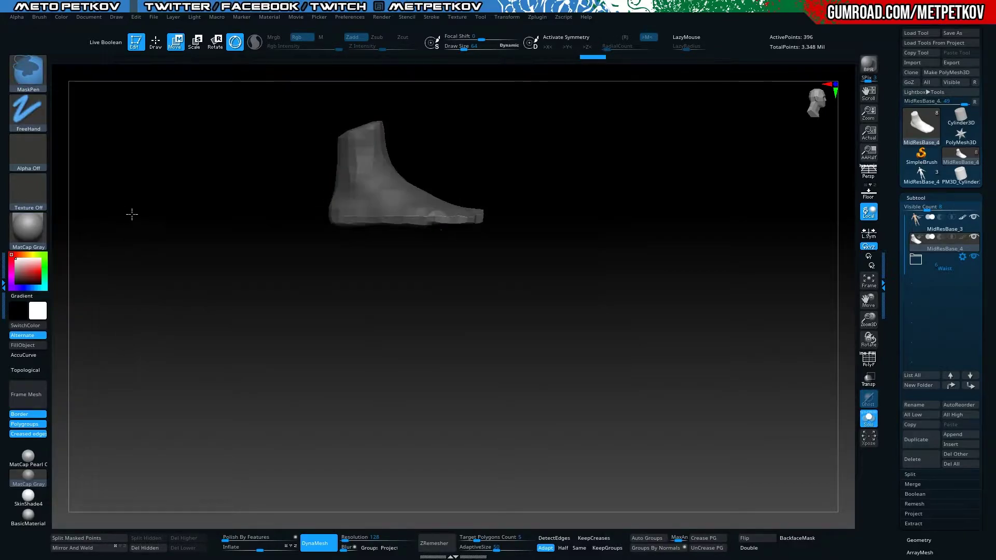
ctrl+click(180, 263)
alt+drag(180, 263, 188, 226)
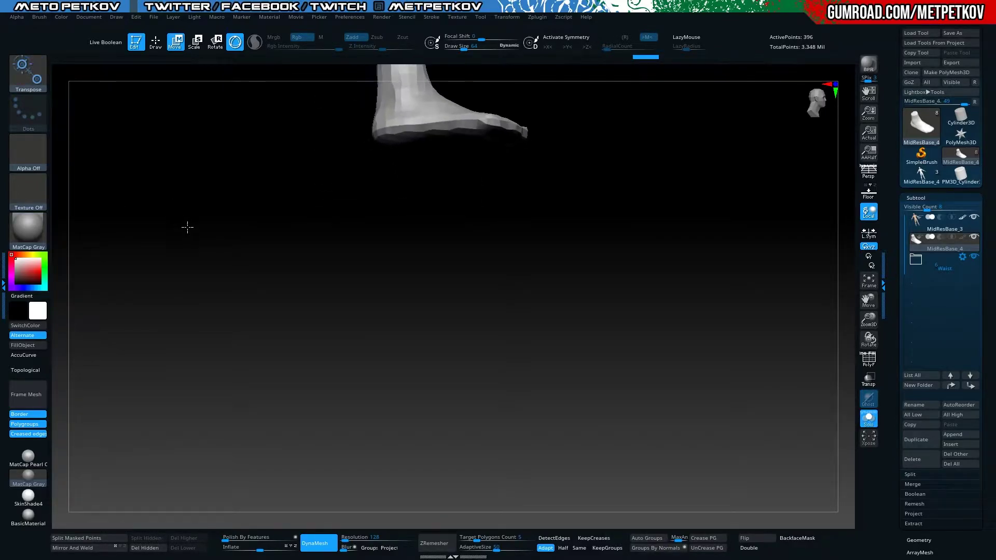
key(f)
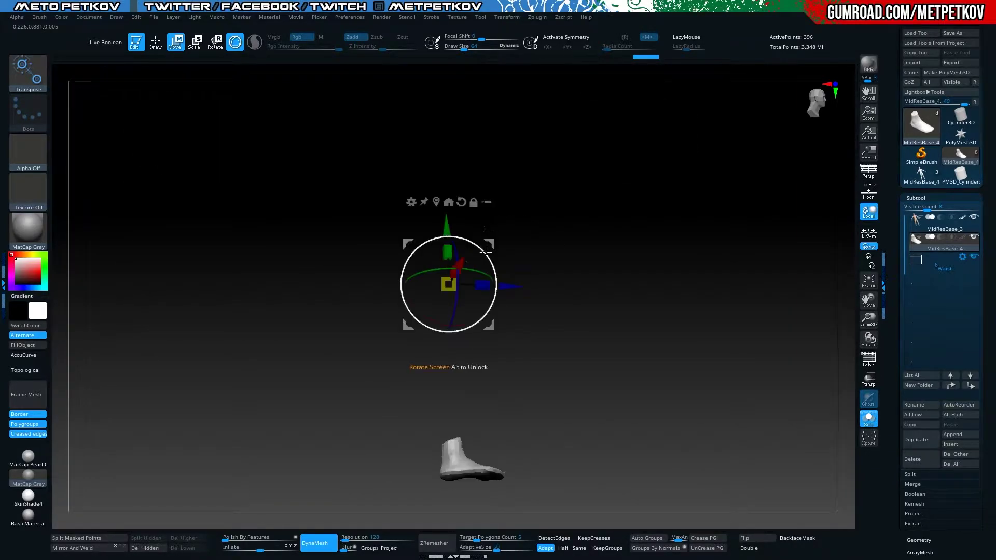
Frame the foot shell and centre the Transpose gizmo on it
key(q)
mouse_move(278, 265)
mouse_down()
mouse_move(280, 316)
mouse_move(272, 244)
mouse_move(288, 266)
mouse_up()
key(f)
mouse_move(335, 276)
ctrl+right_down()
mouse_move(509, 237)
mouse_move(349, 113)
ctrl+right_up()
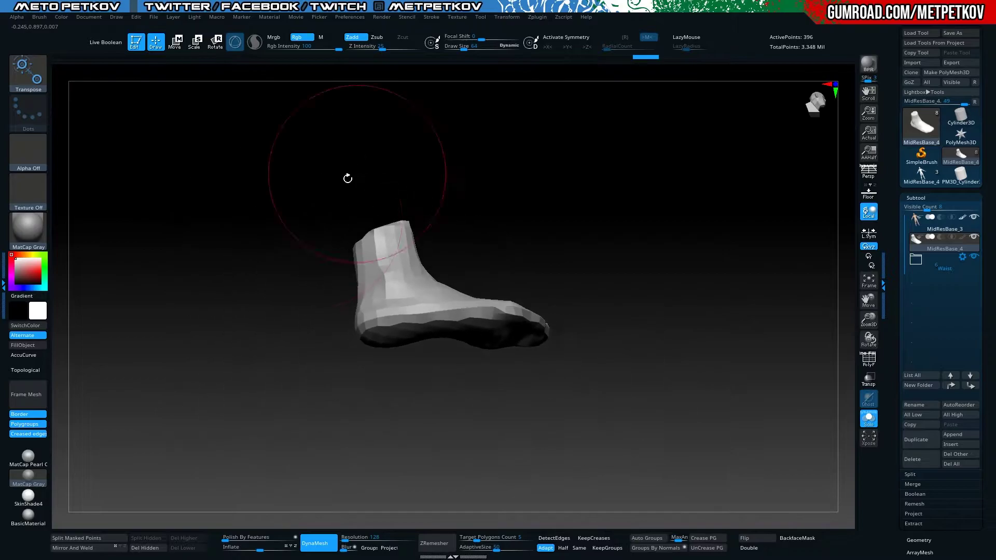
drag(349, 113, 225, 215)
key(w)
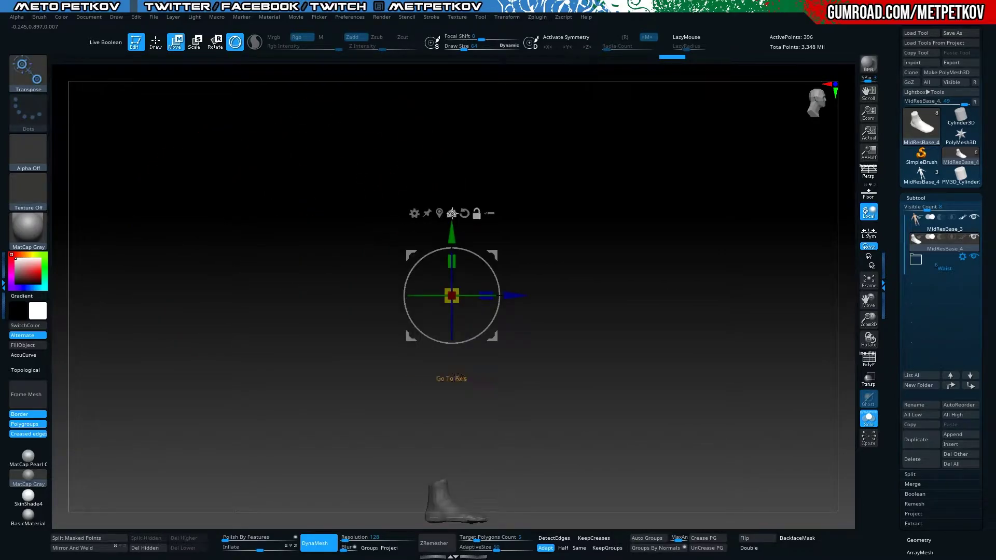
click(438, 213)
Zoom in, bring the character's leg back, and make the foot shell transparent
alt+drag(314, 311, 270, 87)
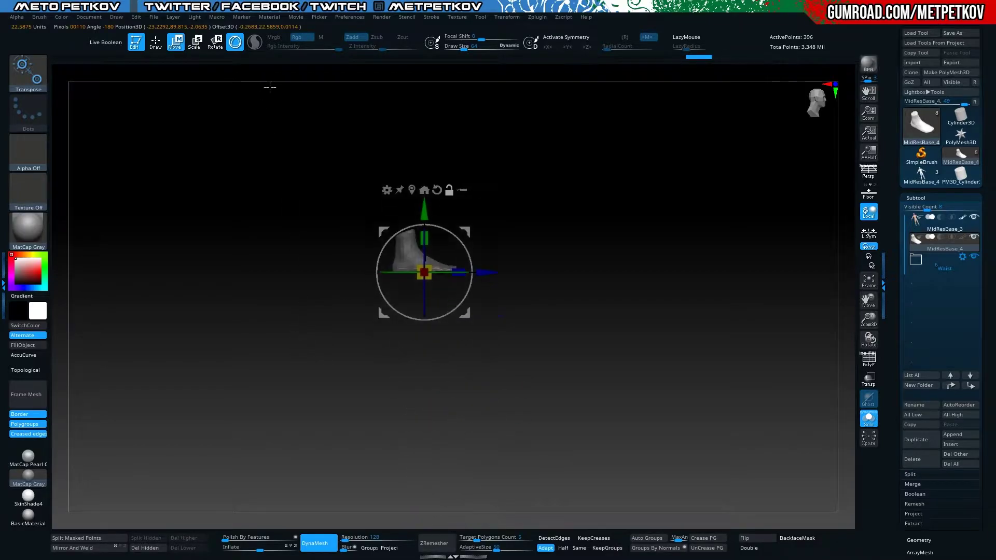
ctrl+right_drag(277, 242, 371, 386)
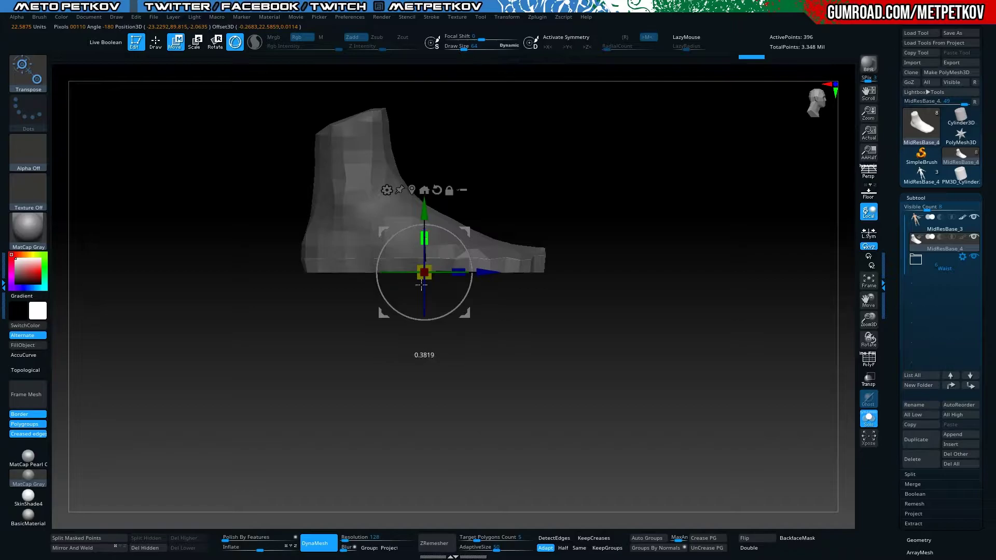
click(867, 417)
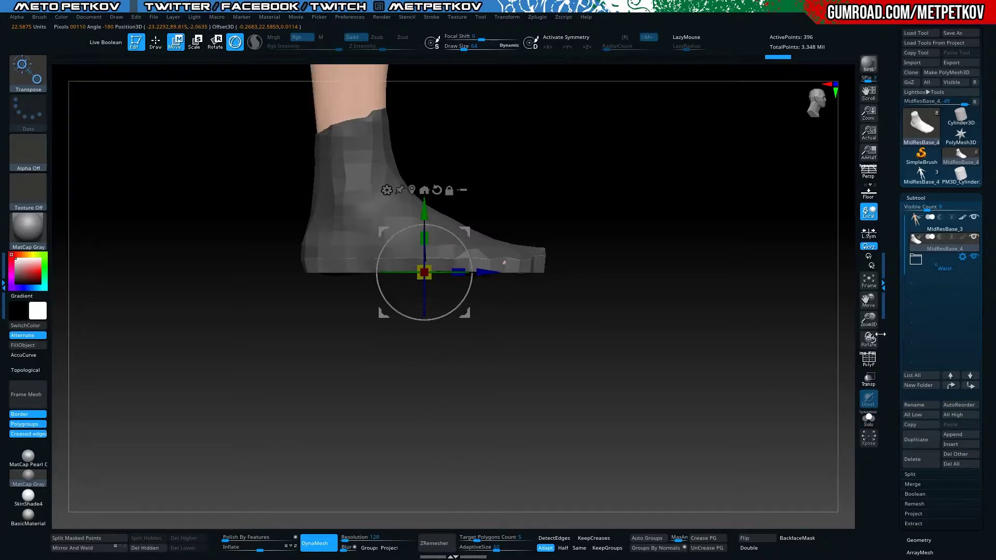
click(868, 379)
Lower the shell over the toes, re-DynaMesh it slimmer, and enter resolution 36
ctrl+right_drag(162, 231, 211, 280)
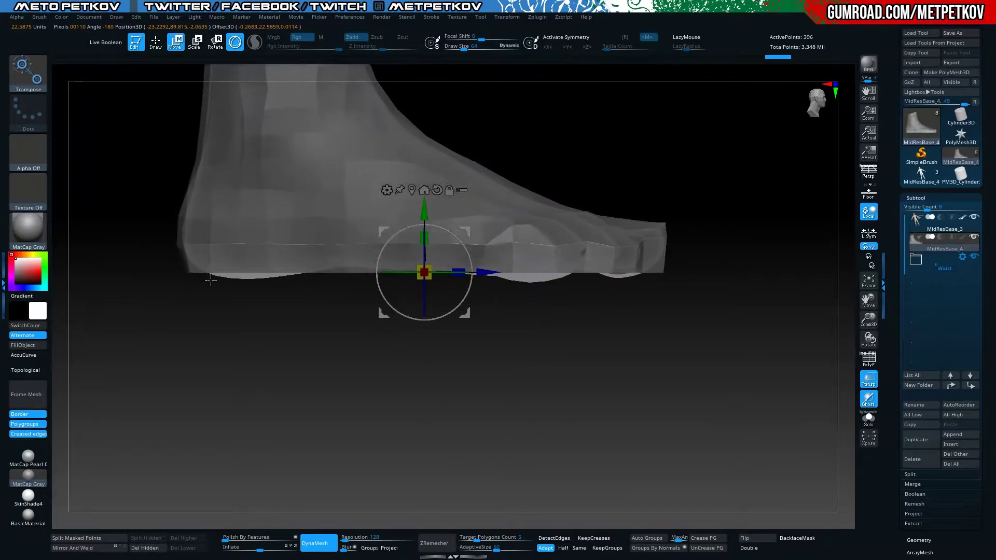
drag(424, 212, 425, 224)
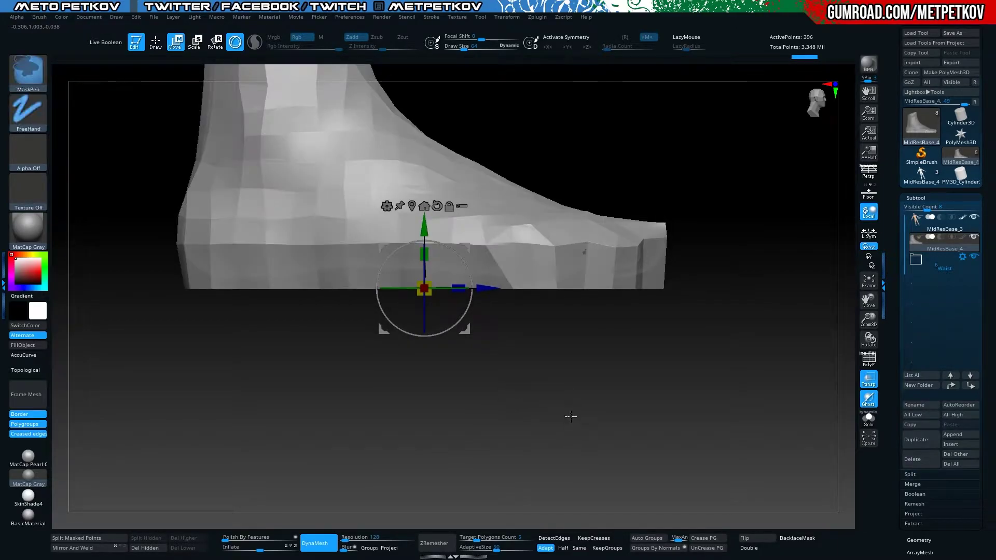
mouse_move(569, 375)
mouse_down()
mouse_move(555, 395)
mouse_move(518, 411)
mouse_move(511, 328)
mouse_move(571, 356)
mouse_move(583, 381)
mouse_up()
ctrl+drag(114, 277, 124, 334)
text(1072)
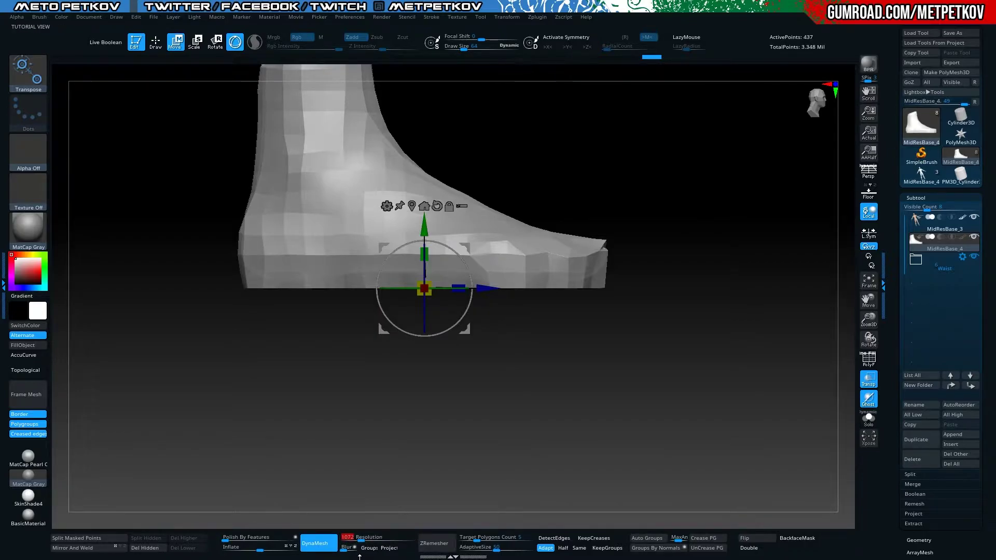
click(361, 537)
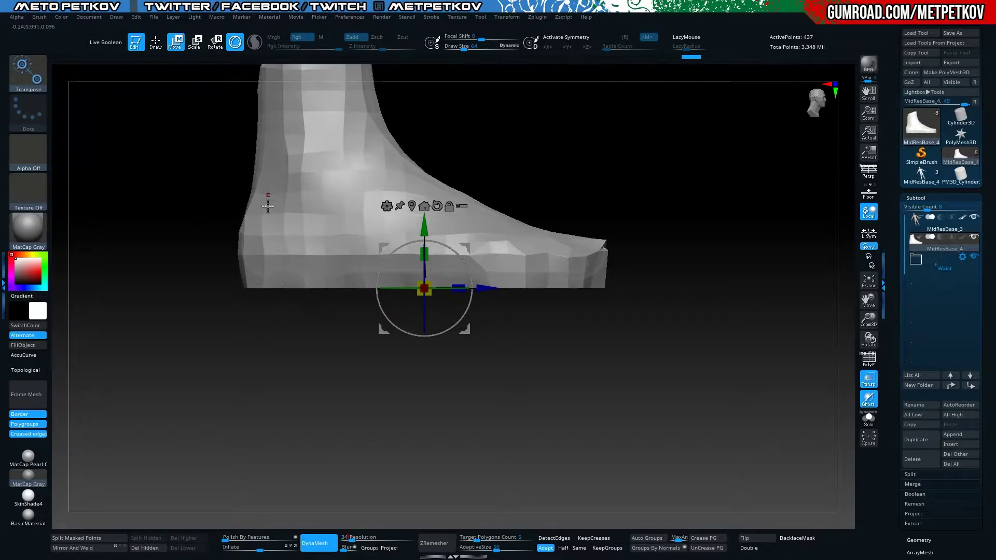
Set Draw Size to 14 and smooth the shell near the ankle, checking it in Solo
drag(194, 245, 238, 262)
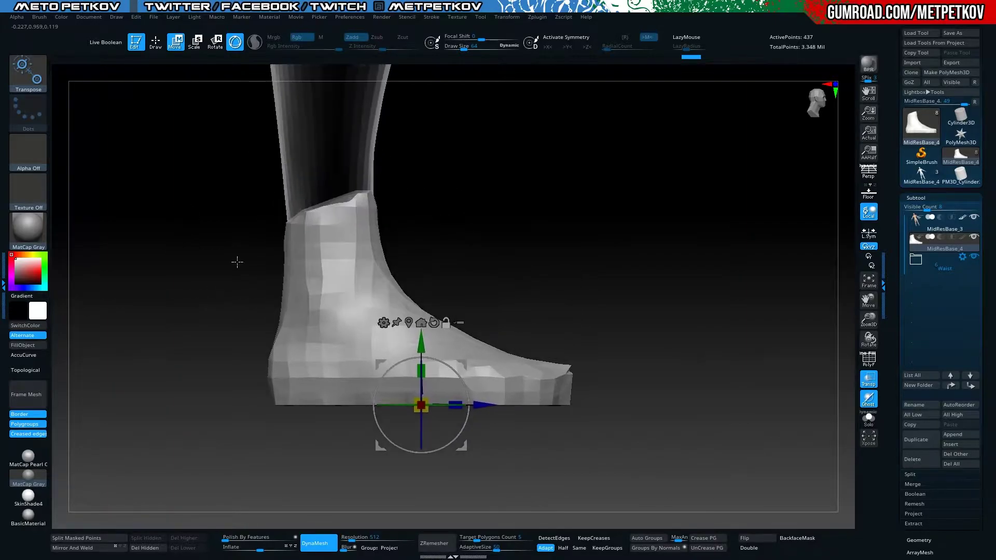
key(q)
drag(351, 275, 339, 275)
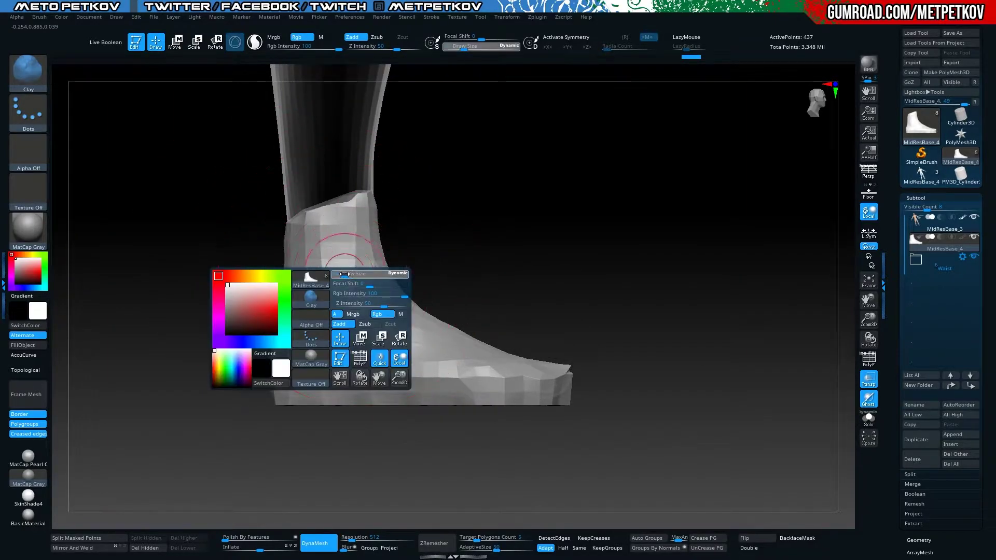
mouse_move(160, 315)
alt+mouse_down()
mouse_move(171, 228)
mouse_move(86, 176)
alt+mouse_up()
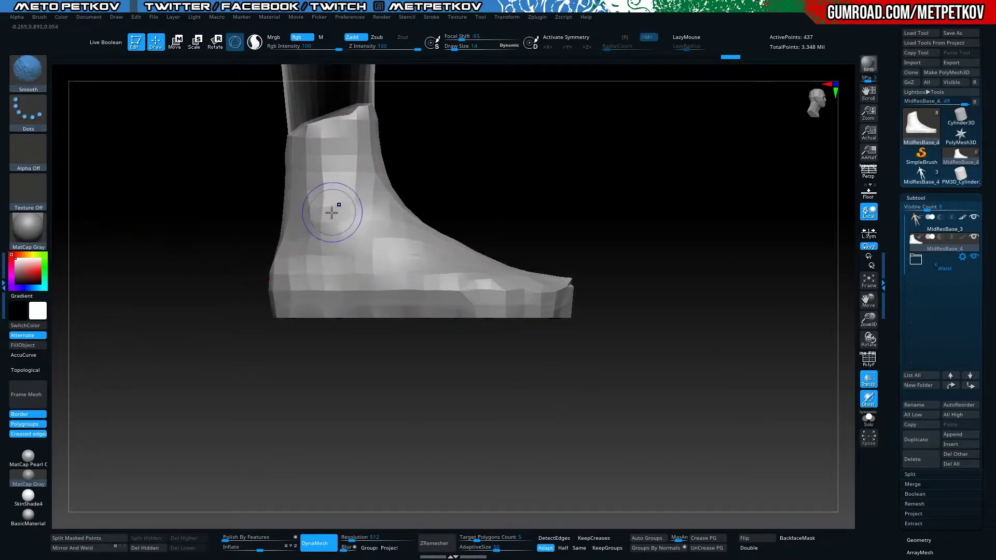
shift+drag(324, 214, 328, 150)
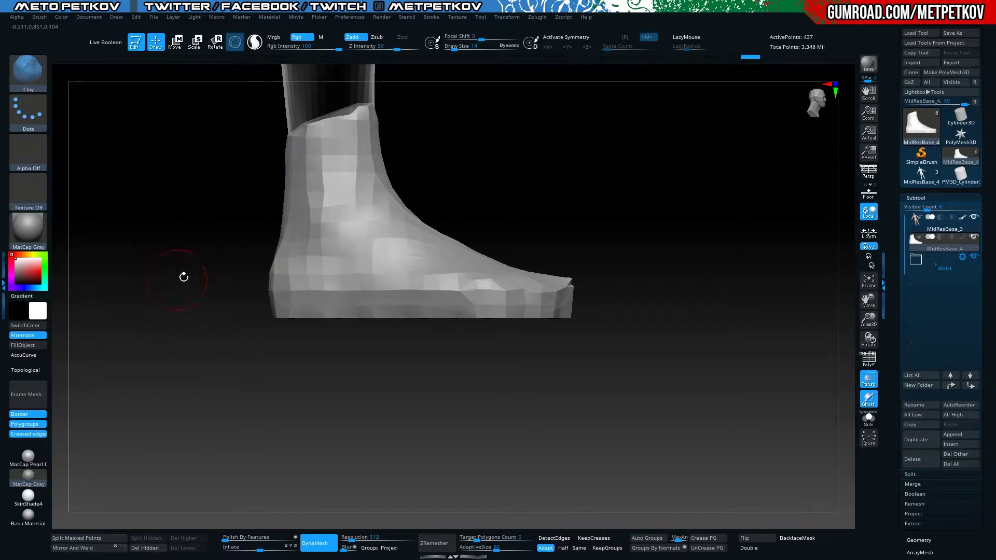
key(ctrl+shift+s)
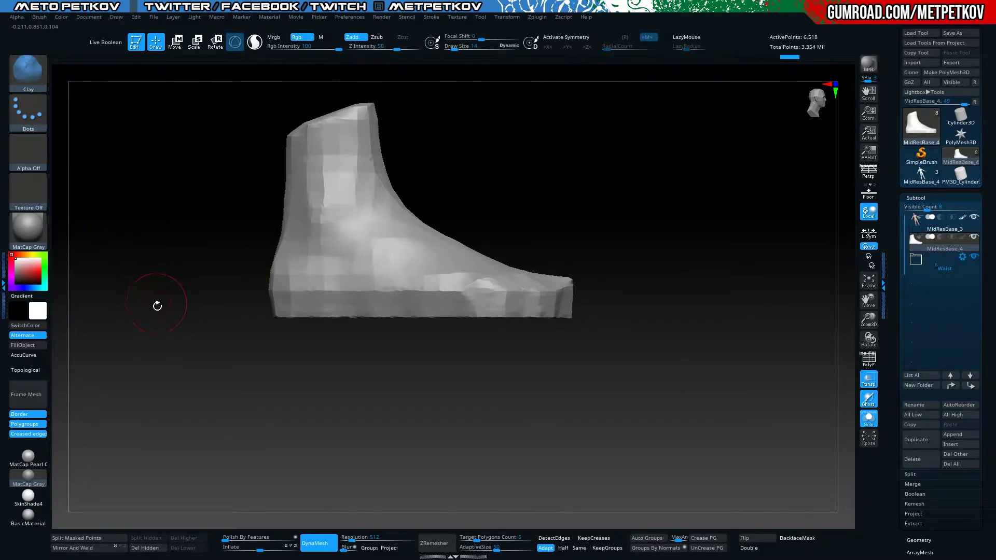
shift+drag(164, 307, 153, 276)
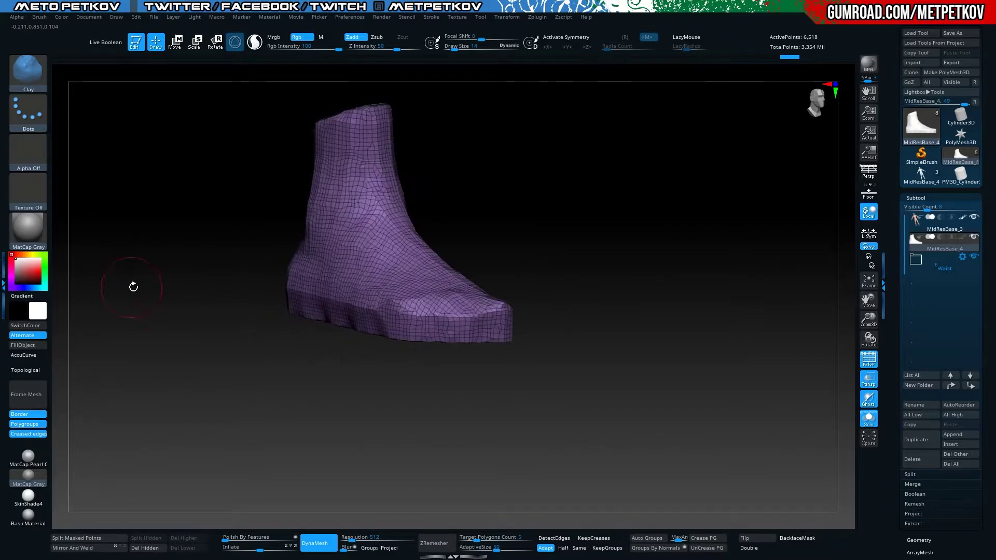
mouse_move(178, 197)
mouse_down()
mouse_move(142, 338)
mouse_move(183, 195)
mouse_move(175, 222)
mouse_up()
key(ctrl+shift+s)
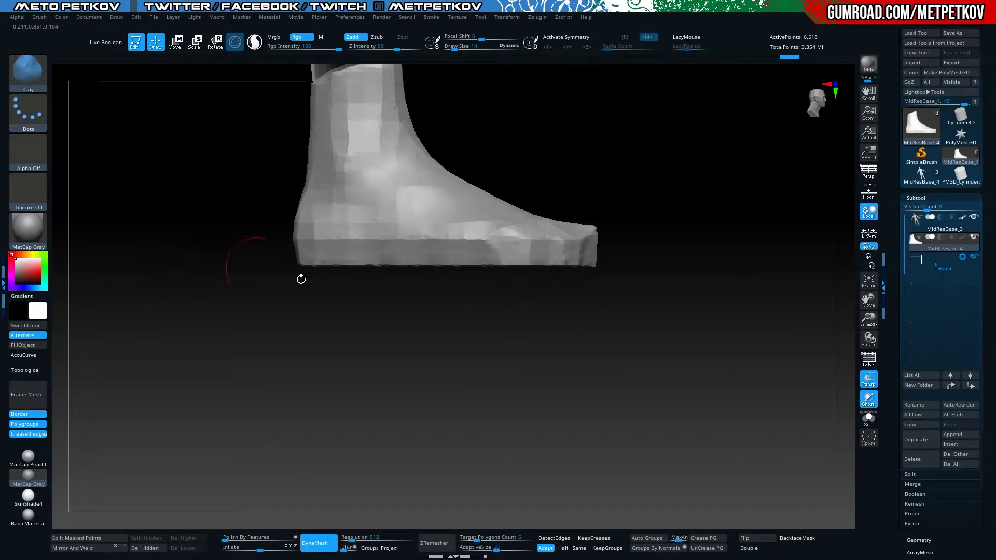
Mask everything but the sole strip and nudge the sole up slightly with the Move gizmo
key(shift)
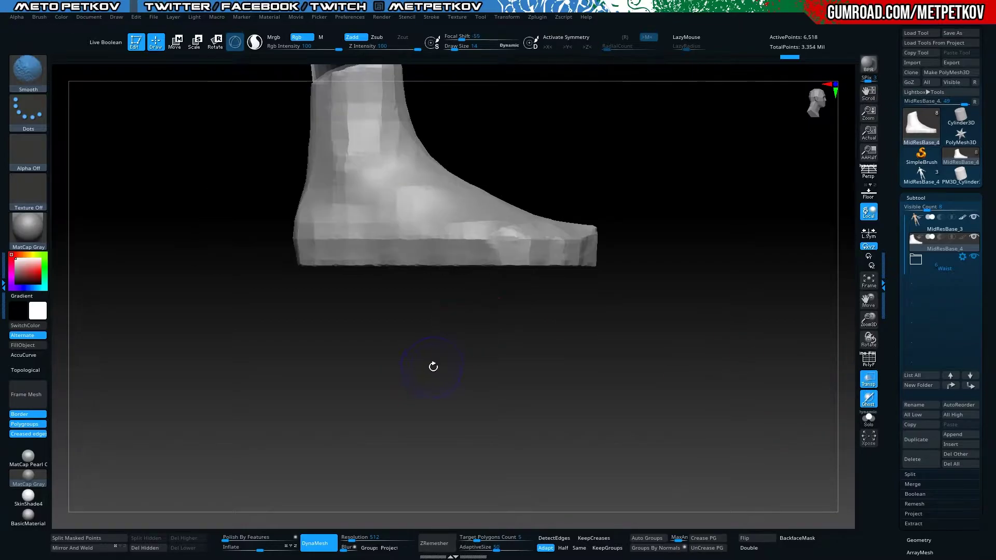
ctrl+drag(736, 396, 70, 247)
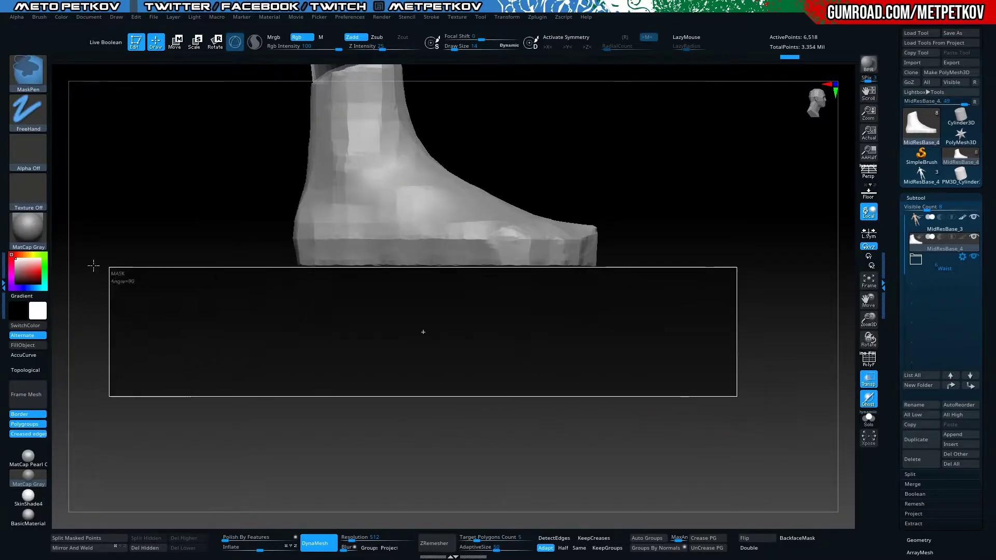
ctrl+click(105, 278)
key(w)
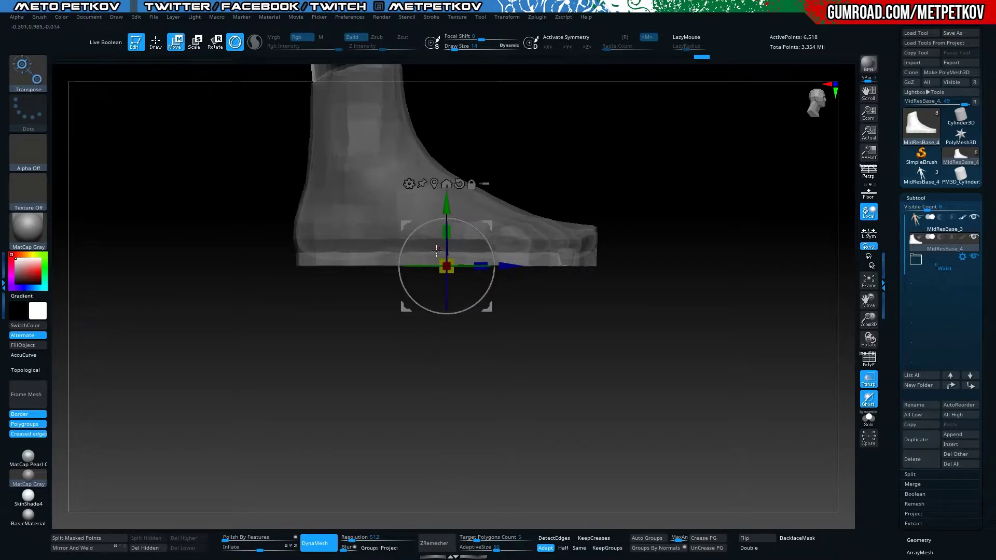
drag(546, 341, 544, 393)
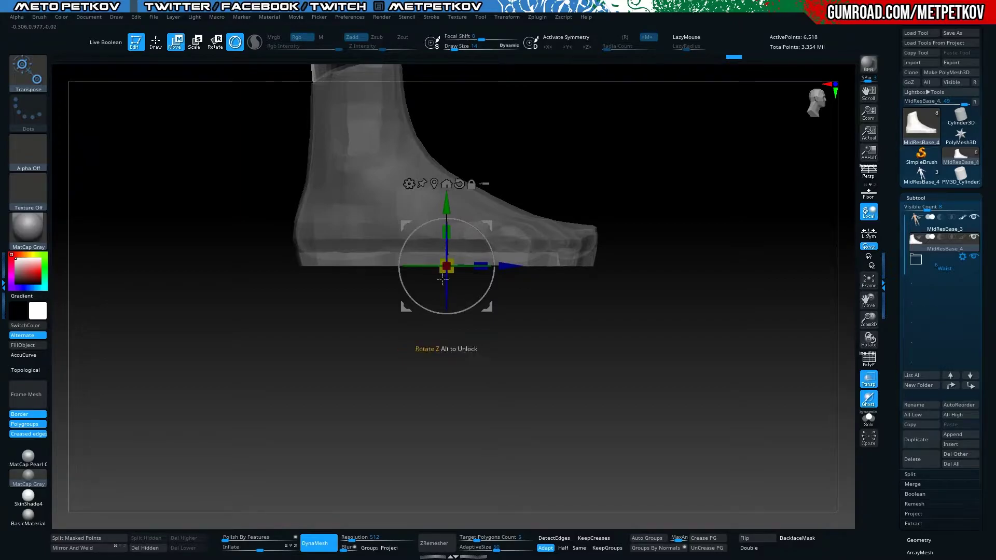
drag(443, 202, 443, 199)
Clear the mask and turn on the PolyF wireframe on the foot
ctrl+drag(405, 441, 415, 450)
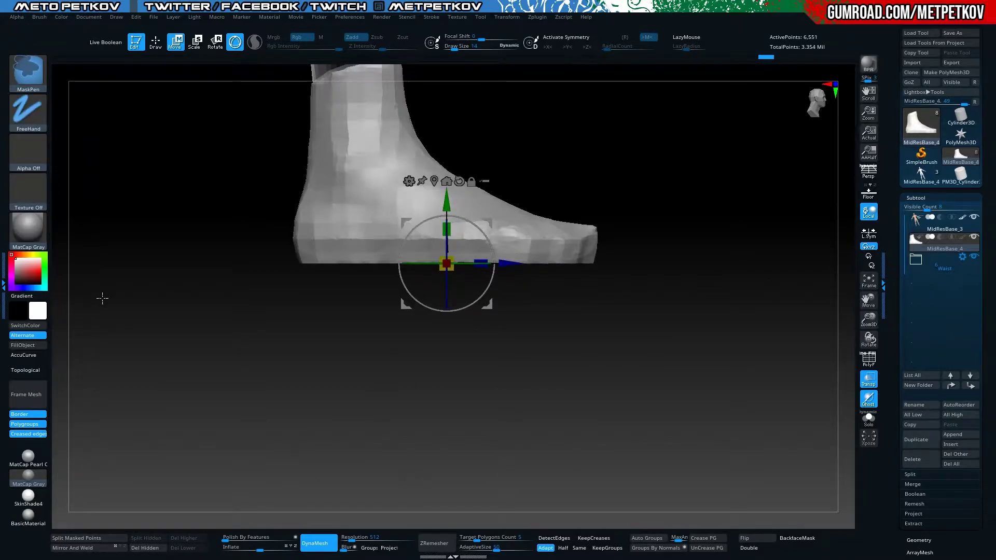
drag(102, 297, 210, 355)
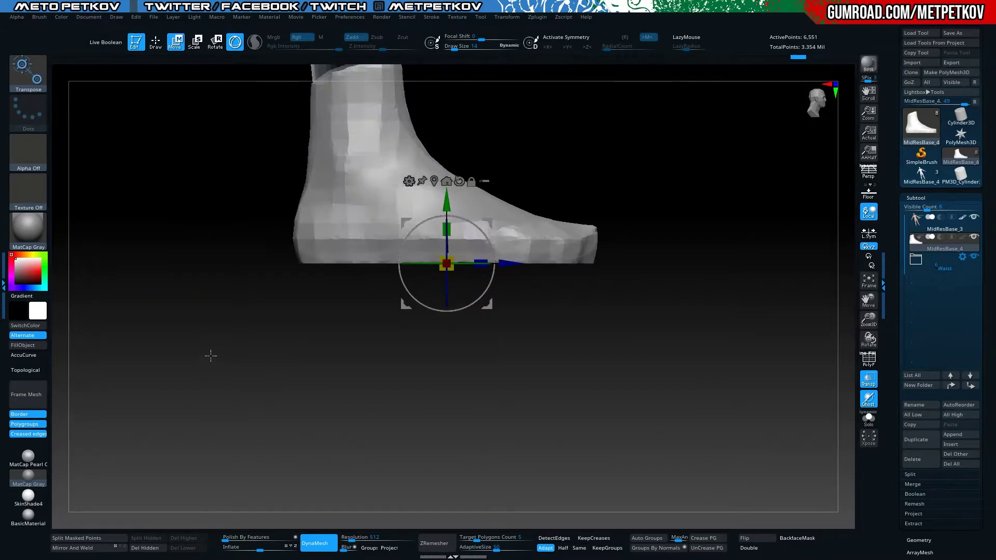
key(shift+f)
scroll(219, 348, up, 5)
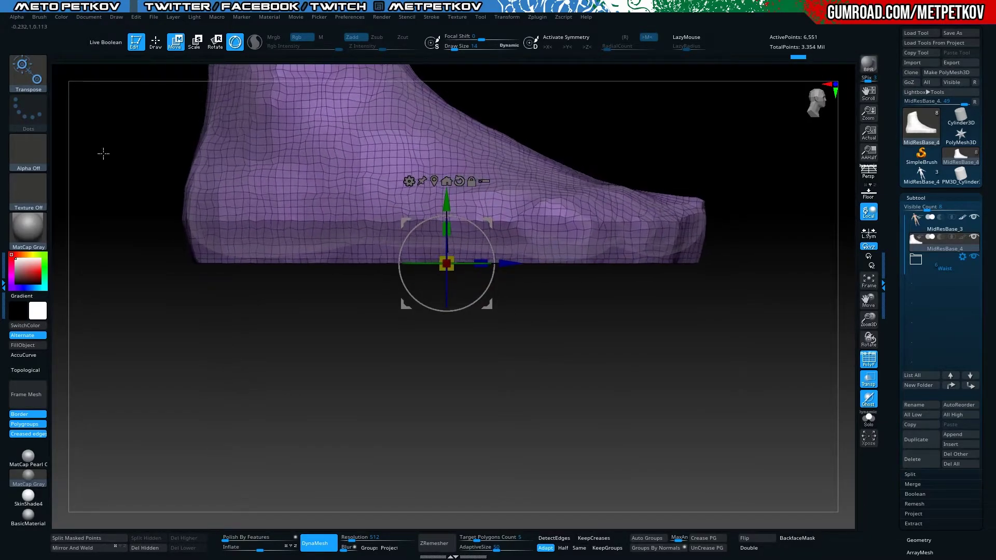
Cut a horizontal SliceCurve line across the foot just above the sole
click(30, 78)
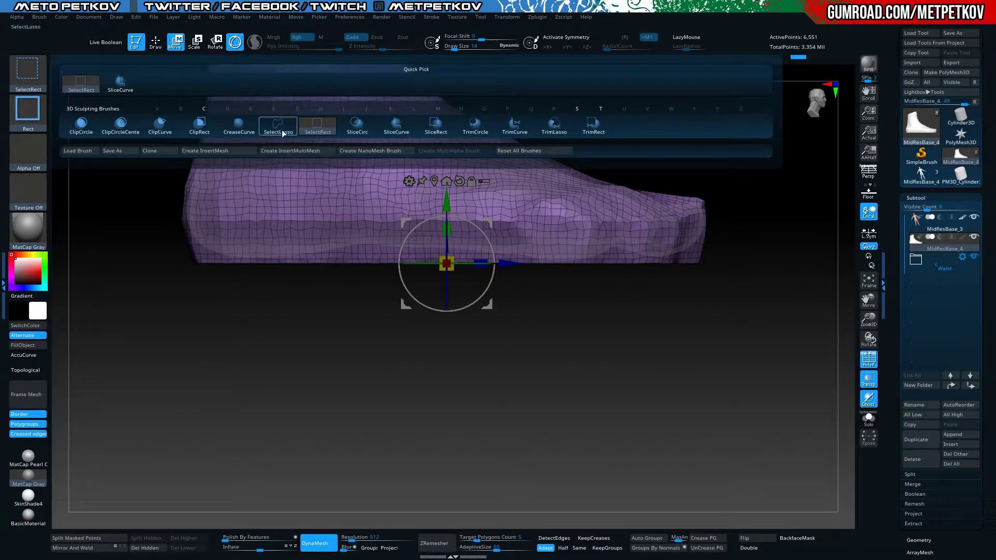
click(397, 126)
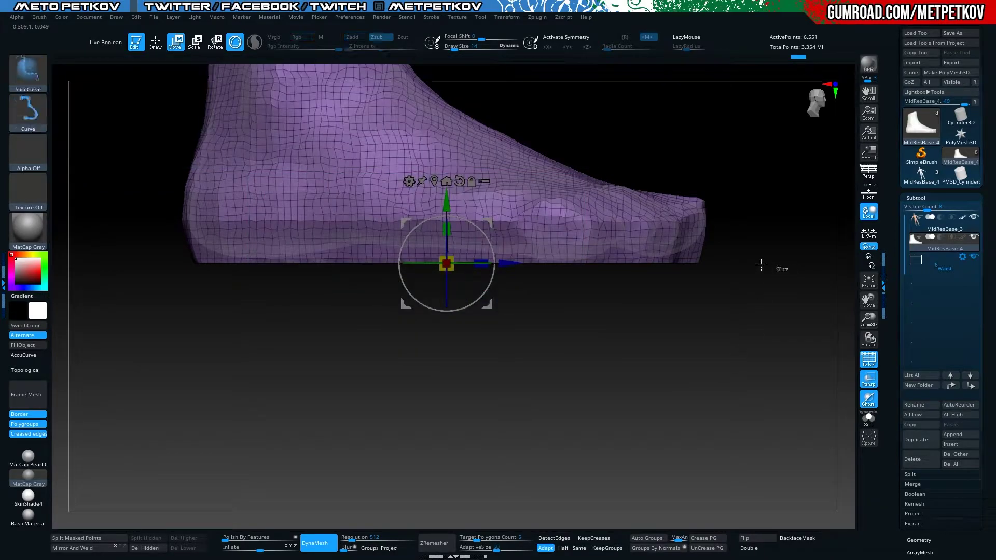
drag(787, 268, 47, 266)
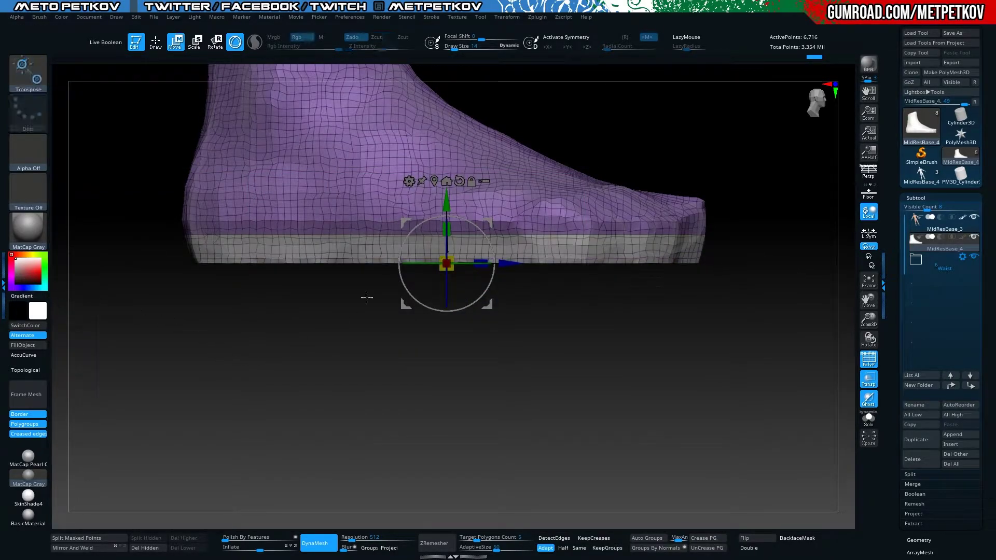
key(shift+f)
key(shift+f)
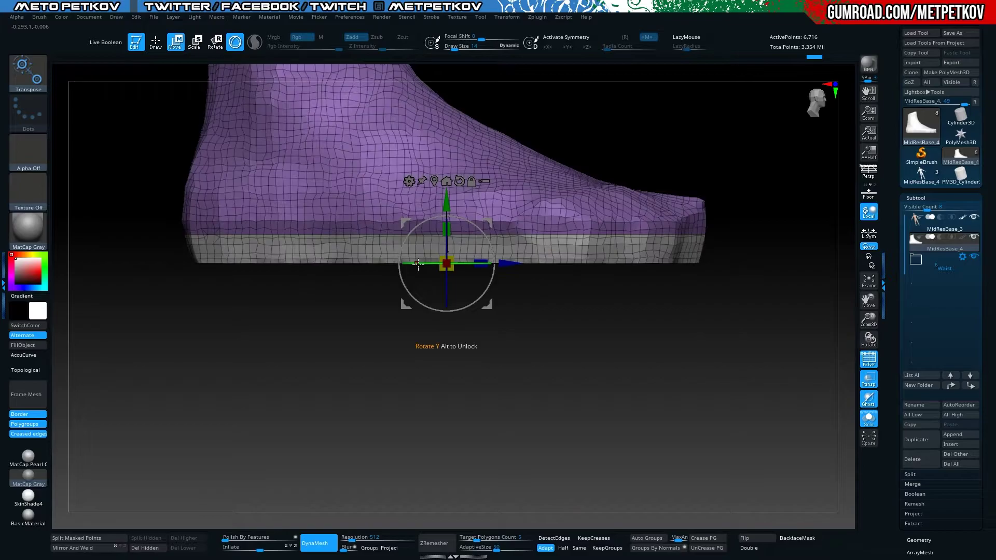
key(q)
Isolate the sole polygroup so only the bottom band remains visible
ctrl+shift+click(321, 254)
key(w)
drag(329, 280, 407, 383)
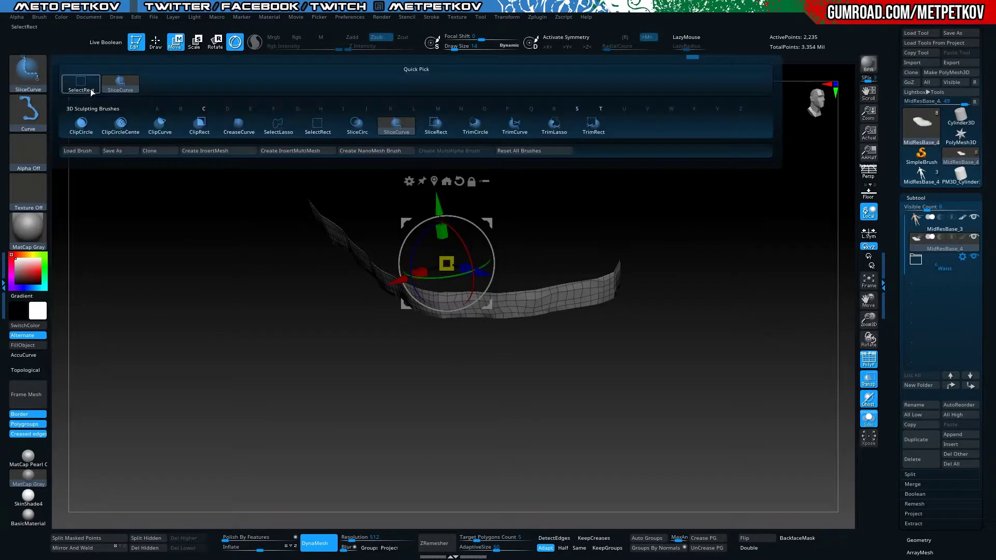
ctrl+shift+click(138, 325)
mouse_move(137, 325)
mouse_down()
mouse_move(249, 391)
mouse_move(106, 348)
mouse_move(153, 318)
mouse_move(129, 204)
mouse_move(107, 236)
mouse_move(149, 325)
mouse_move(140, 400)
mouse_move(161, 361)
mouse_move(247, 463)
mouse_up()
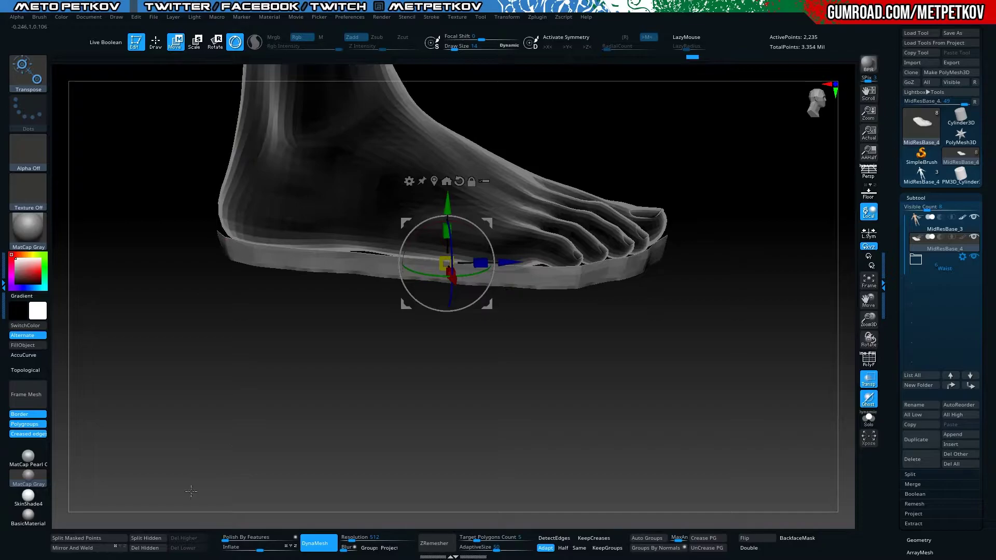
Delete the hidden upper mesh, leaving only the open 2,235-point sole band in wireframe
click(141, 548)
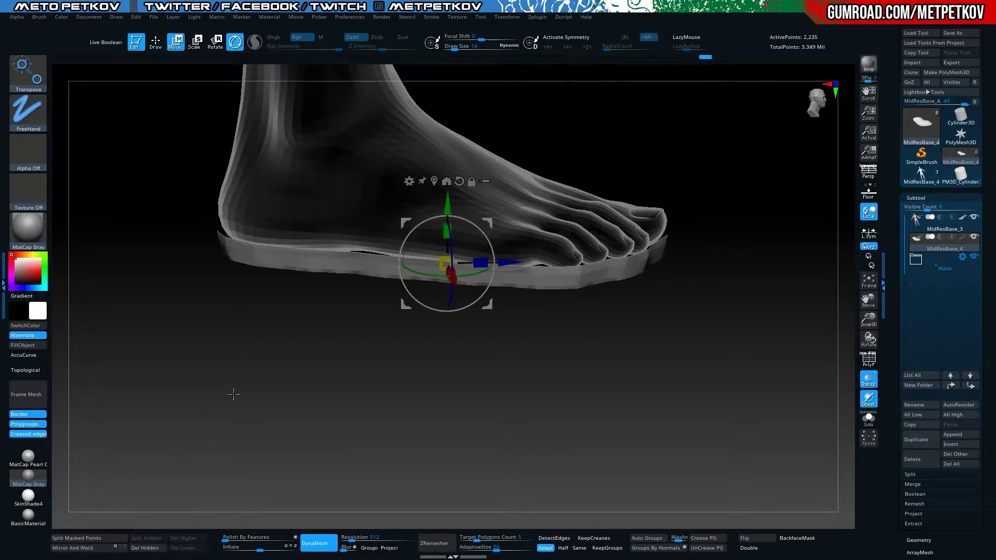
ctrl+shift+click(257, 438)
mouse_move(115, 307)
mouse_down()
mouse_move(133, 378)
mouse_move(156, 275)
mouse_up()
key(shift+f)
ctrl+shift+click(139, 390)
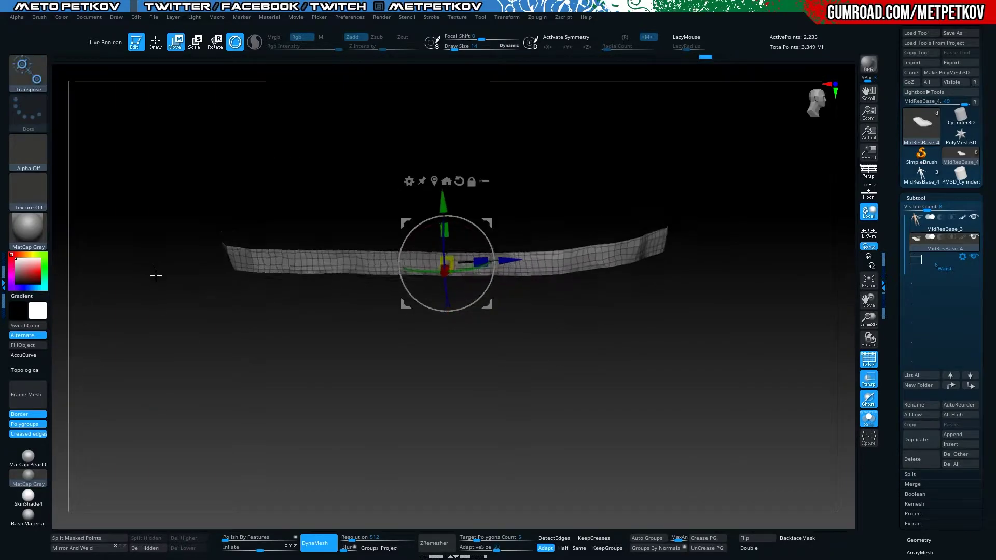
scroll(891, 391, down, 5)
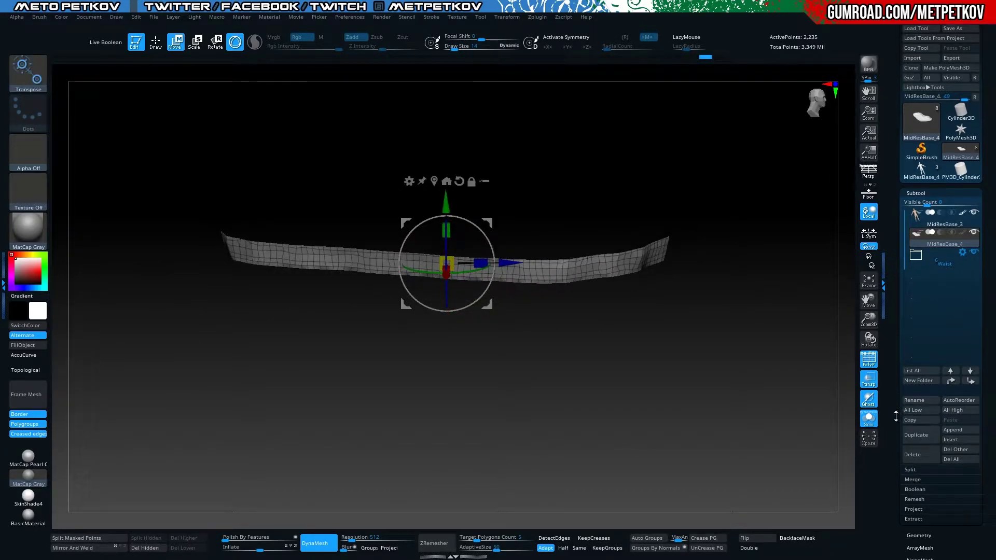
Enable Double display and run Close Holes to cap the sole into a 3,491-point slab
click(752, 549)
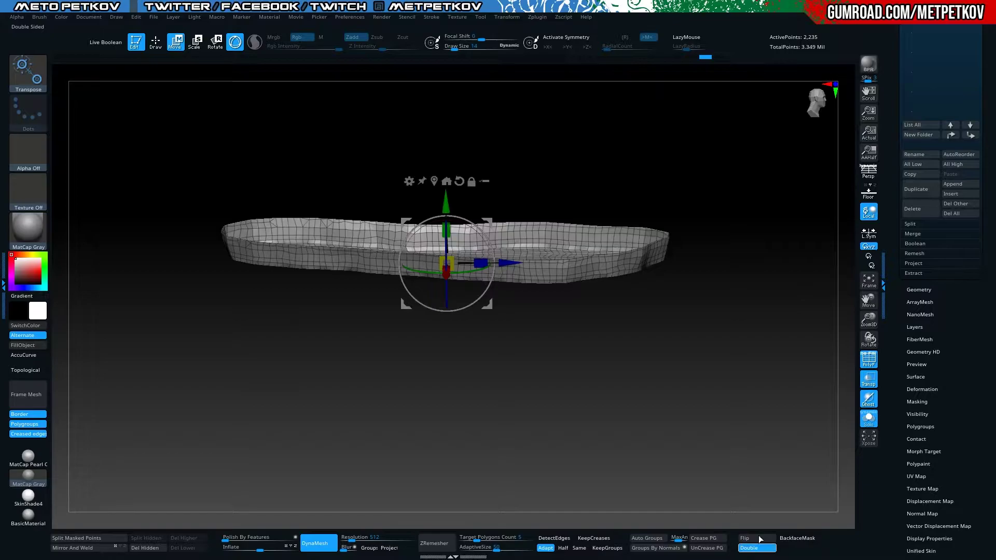
mouse_move(754, 467)
mouse_down()
mouse_move(757, 389)
mouse_move(876, 322)
mouse_up()
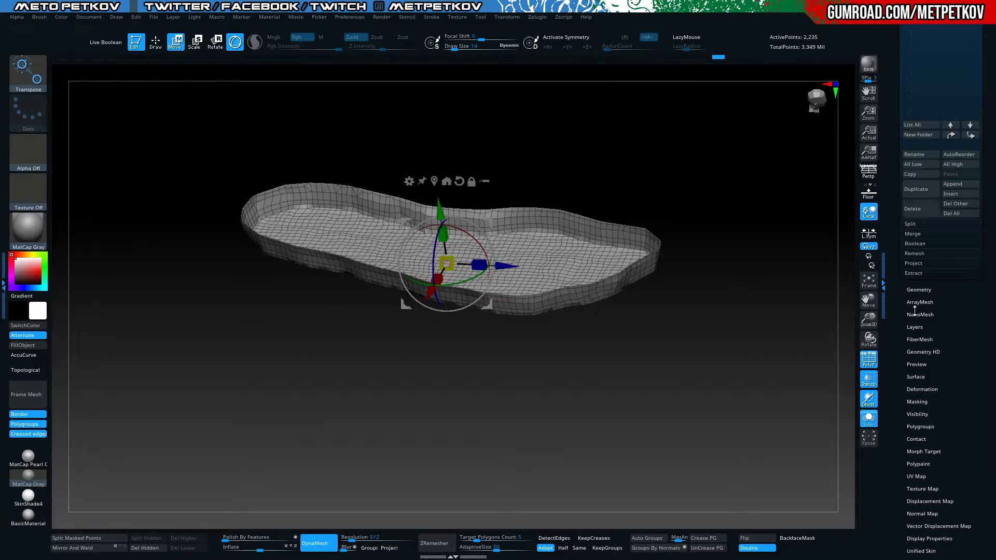
click(915, 288)
click(914, 130)
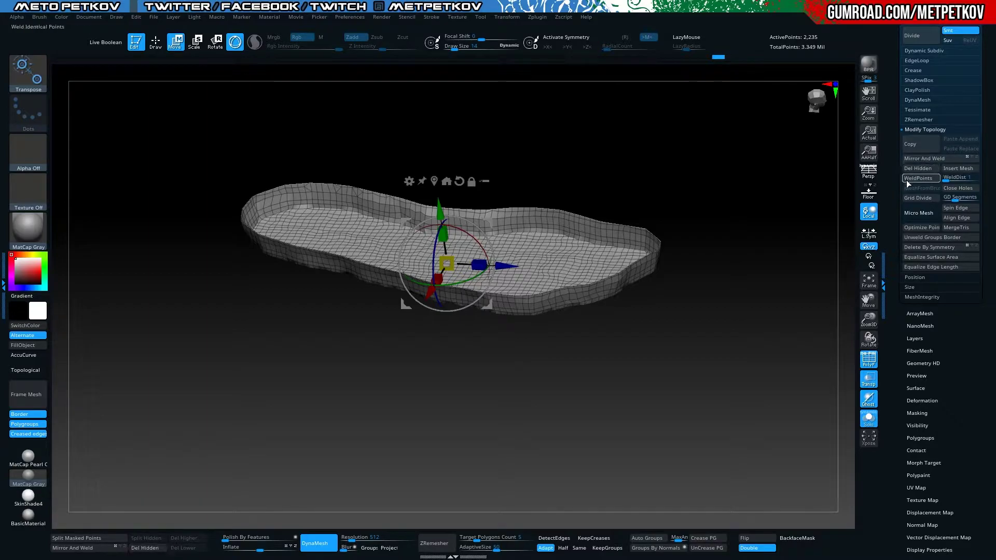
click(953, 190)
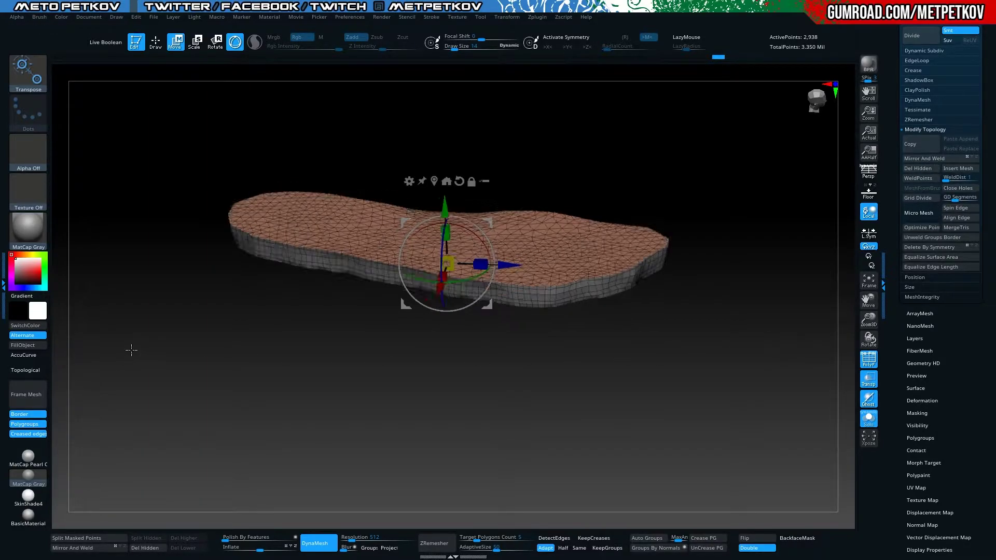
mouse_move(130, 284)
mouse_down()
mouse_move(160, 367)
mouse_move(279, 295)
mouse_up()
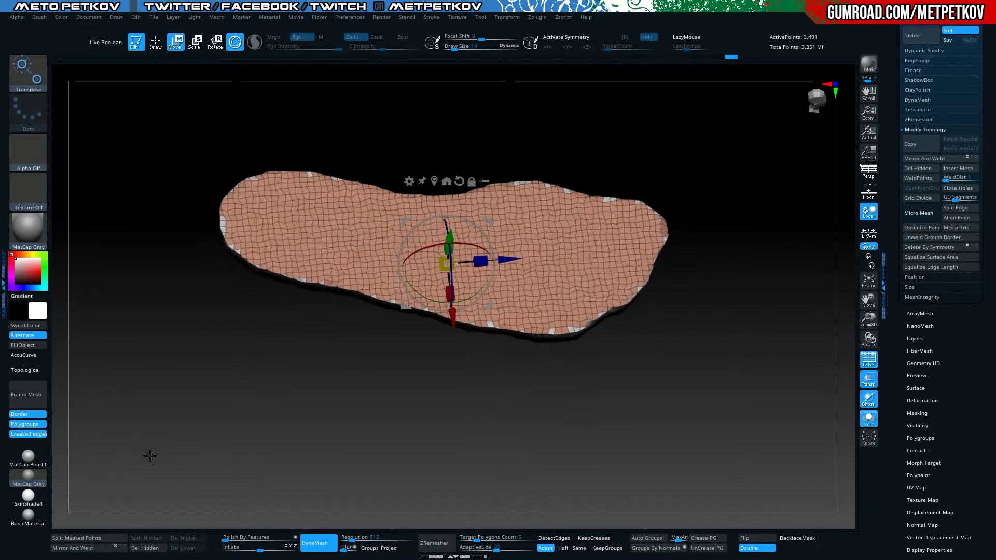
shift+drag(152, 249, 265, 217)
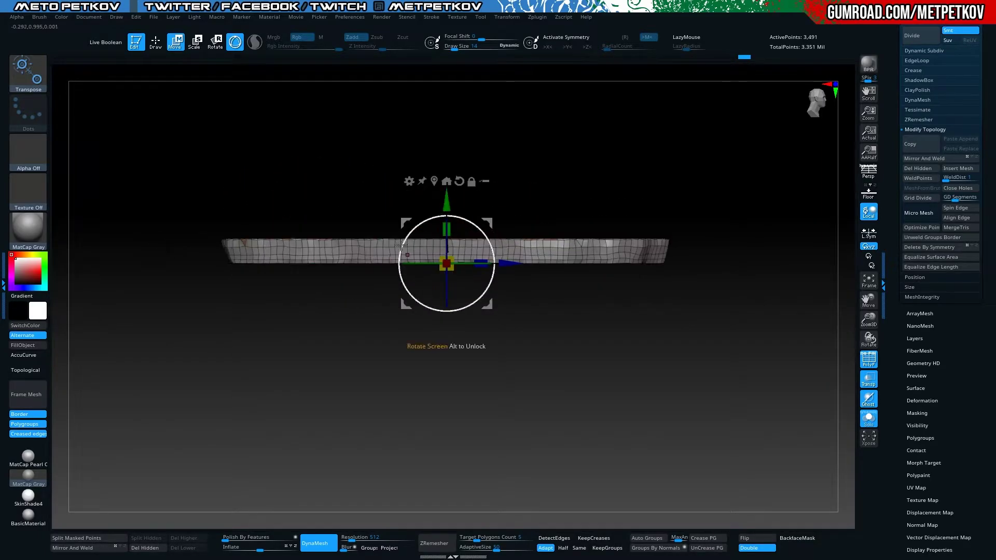
mouse_move(177, 274)
alt+mouse_down()
mouse_move(263, 418)
mouse_move(213, 311)
mouse_move(249, 410)
mouse_move(202, 179)
alt+mouse_up()
key(q)
Lengthen the sole slightly toward the toes with the transform gizmo
key(w)
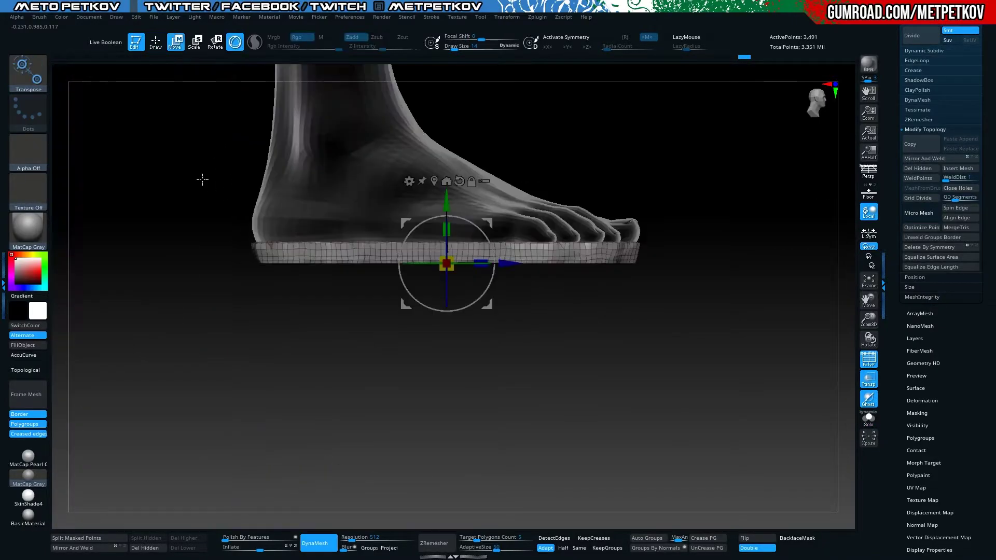
mouse_move(487, 332)
mouse_down()
mouse_move(508, 413)
mouse_move(499, 454)
mouse_up()
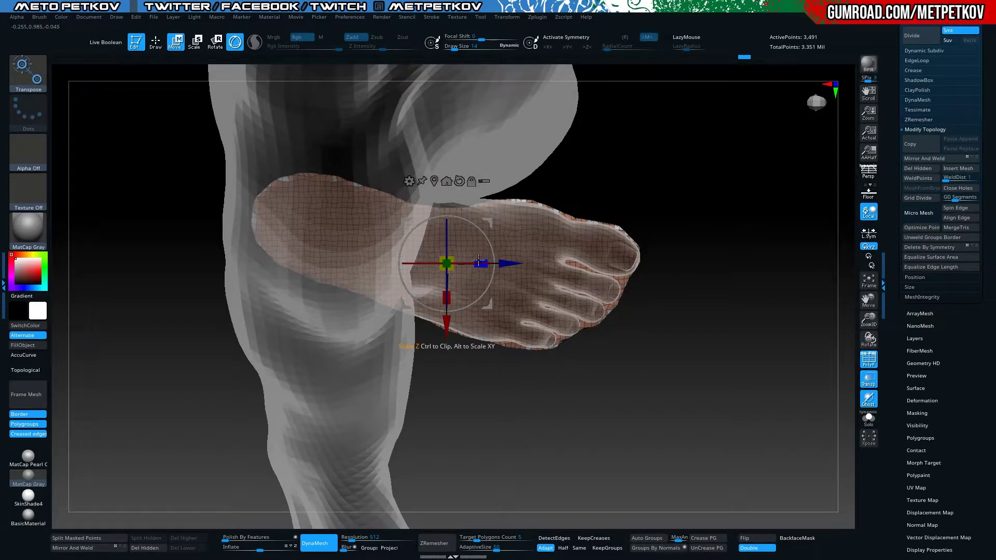
drag(478, 259, 481, 259)
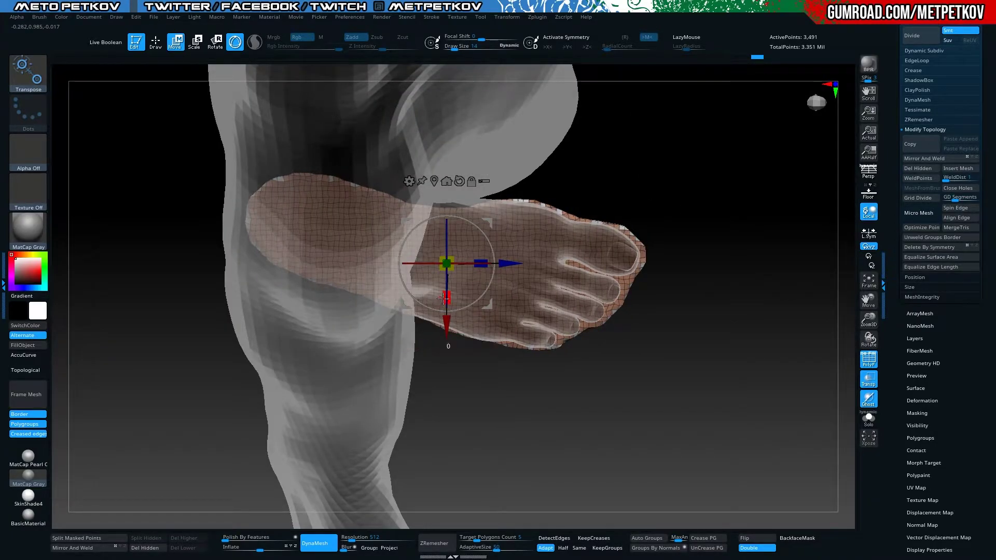
shift+drag(145, 293, 149, 249)
key(q)
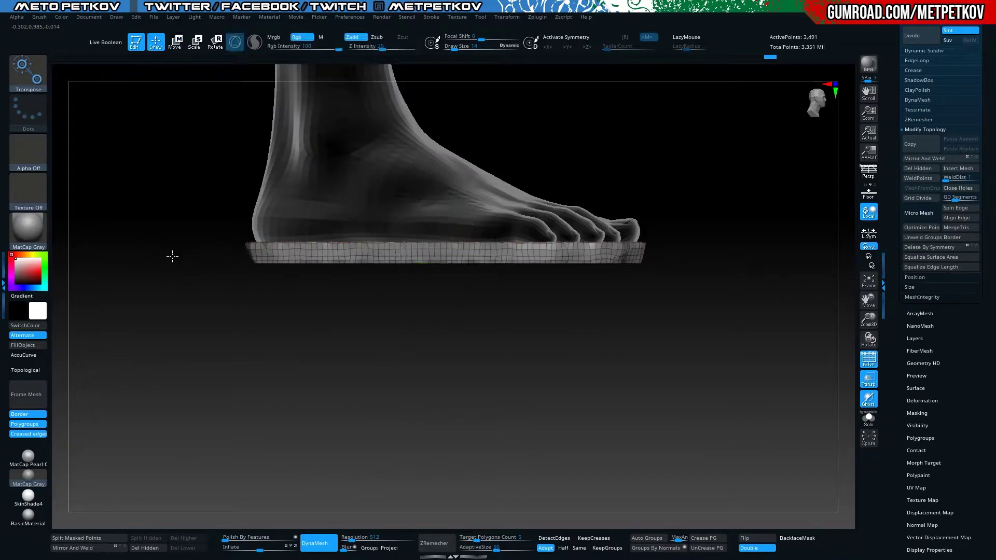
Turn off Transp and the PolyF wireframe so foot and sole show solid
click(868, 381)
mouse_move(544, 397)
mouse_down()
mouse_move(309, 345)
mouse_move(207, 402)
mouse_move(271, 382)
mouse_move(258, 418)
mouse_move(282, 434)
mouse_move(261, 409)
mouse_move(277, 367)
mouse_up()
key(w)
key(q)
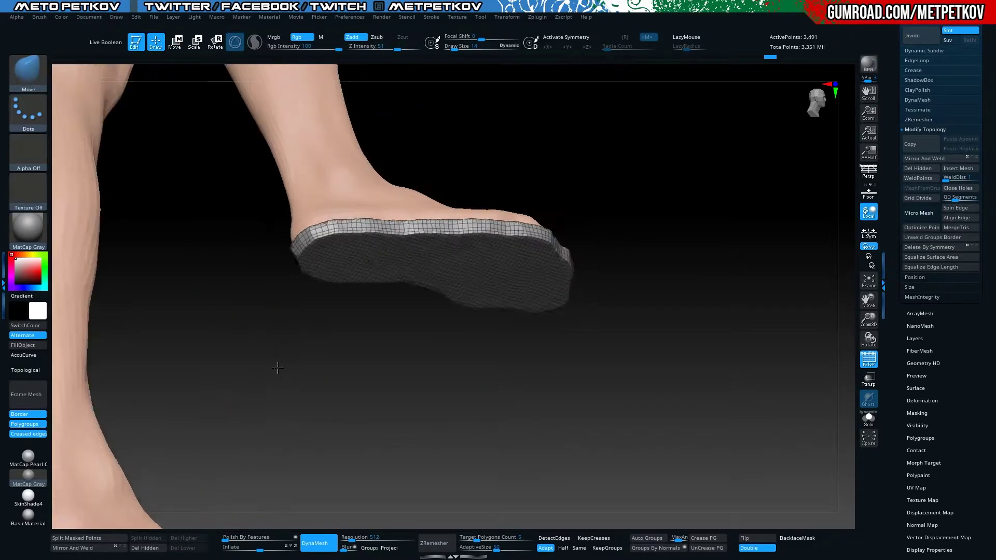
drag(433, 429, 395, 435)
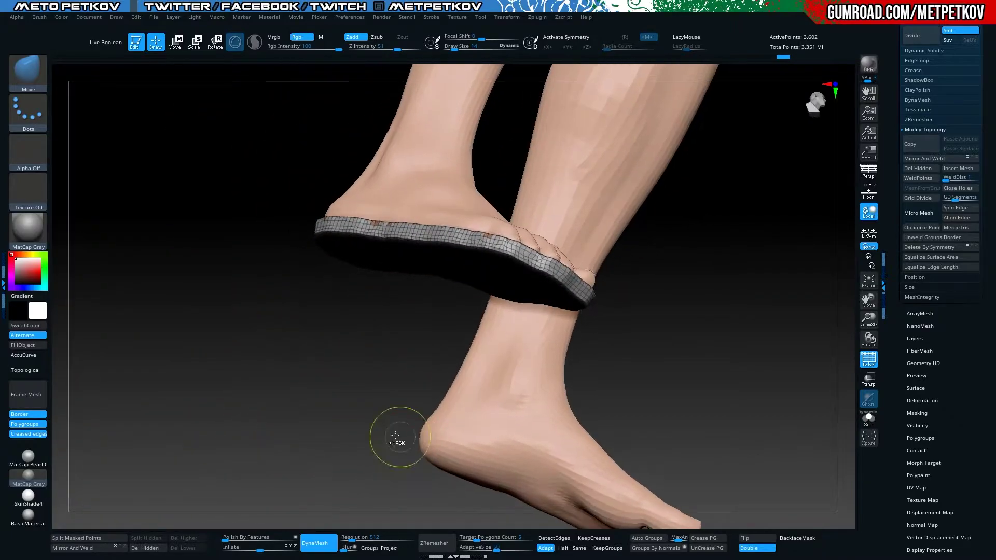
key(shift+f)
mouse_move(166, 240)
mouse_down()
mouse_move(175, 307)
mouse_move(277, 275)
mouse_up()
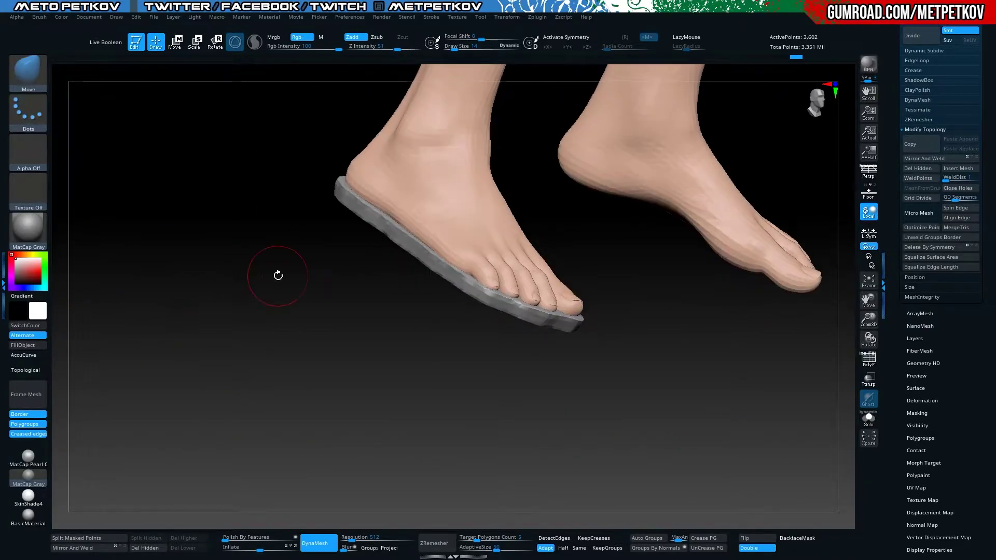
Select the hPolish brush and raise its Draw Size to 17
key(b)
key(h)
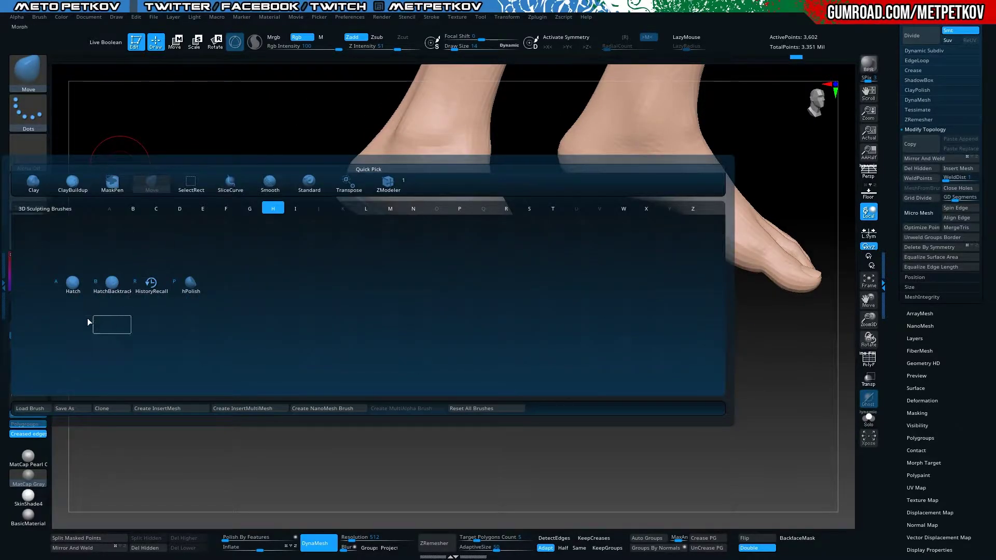
click(185, 283)
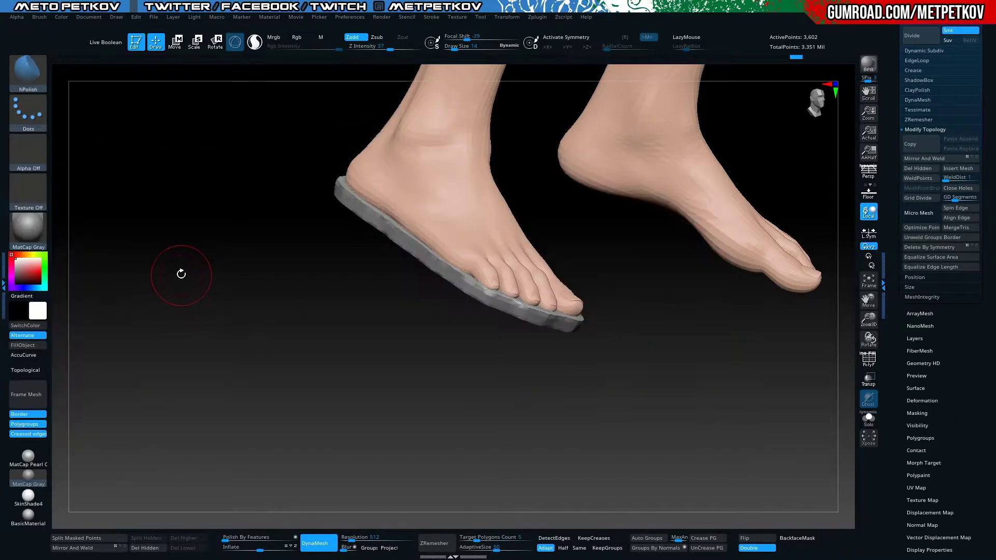
mouse_move(178, 273)
mouse_down()
mouse_move(230, 246)
mouse_move(184, 325)
mouse_move(195, 362)
mouse_move(151, 351)
mouse_move(156, 362)
mouse_move(178, 304)
mouse_up()
key(space)
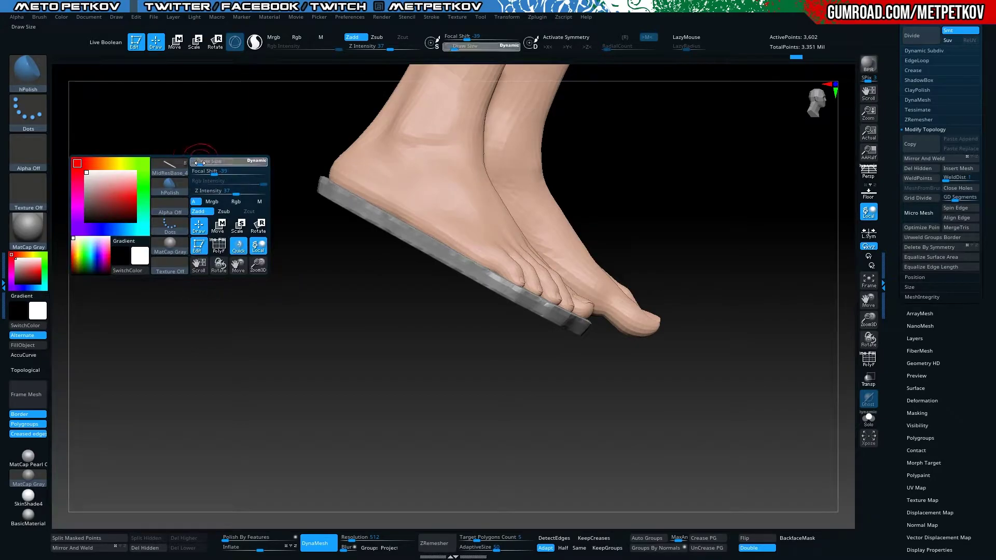
mouse_move(199, 161)
mouse_down()
mouse_move(206, 205)
mouse_move(341, 199)
mouse_up()
key(space)
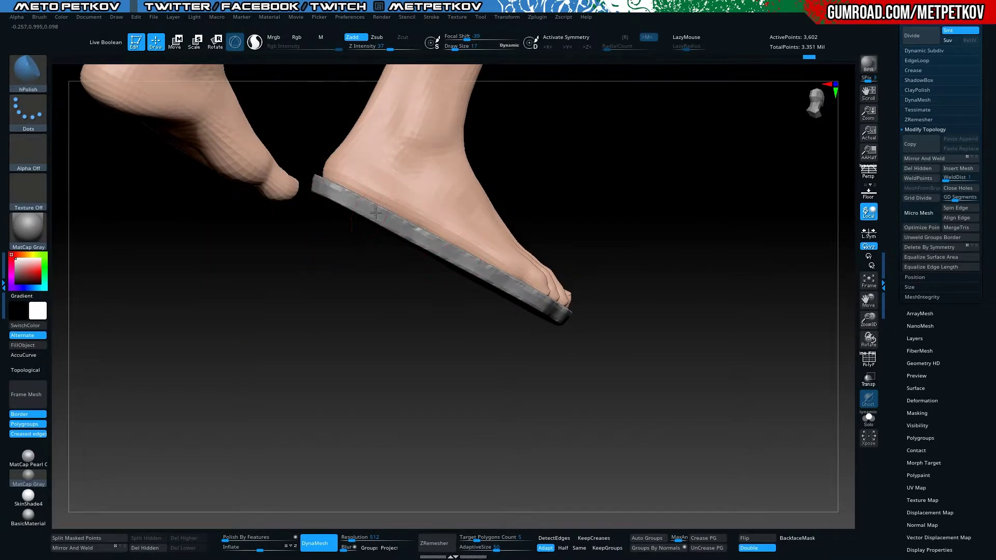
drag(393, 337, 401, 228)
mouse_move(292, 325)
mouse_down()
mouse_move(306, 200)
mouse_move(287, 274)
mouse_move(463, 264)
mouse_up()
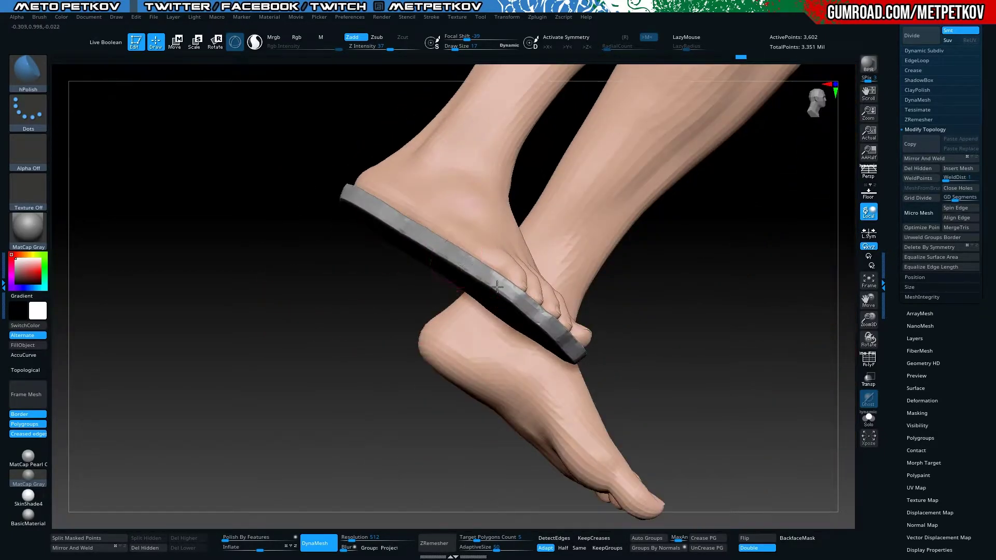
mouse_move(461, 357)
mouse_down()
mouse_move(322, 339)
mouse_move(483, 288)
mouse_move(429, 367)
mouse_move(438, 247)
mouse_move(399, 311)
mouse_move(539, 338)
mouse_move(549, 253)
mouse_move(462, 301)
mouse_move(471, 288)
mouse_up()
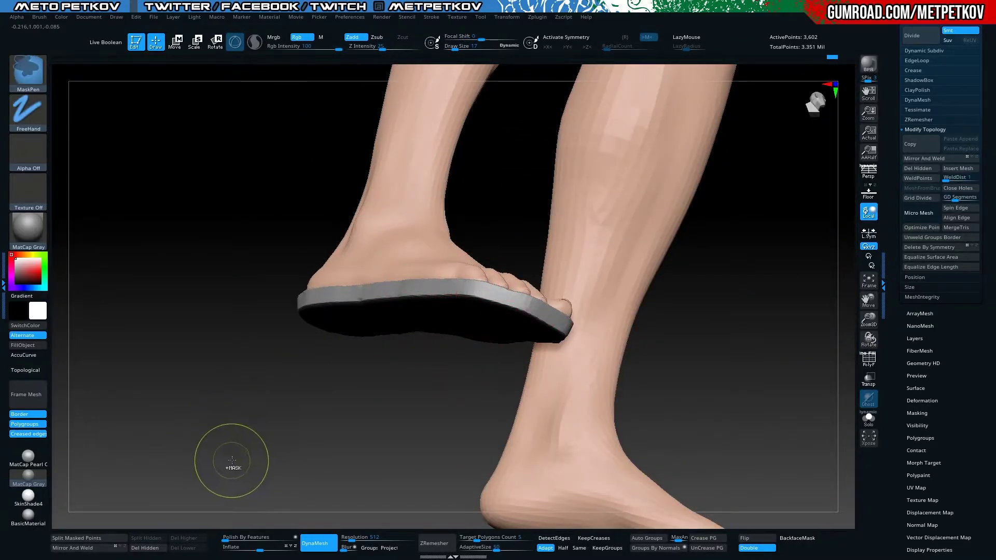
Make MidResBase_3 active, solo it, and hide everything except one leg
drag(192, 349, 357, 327)
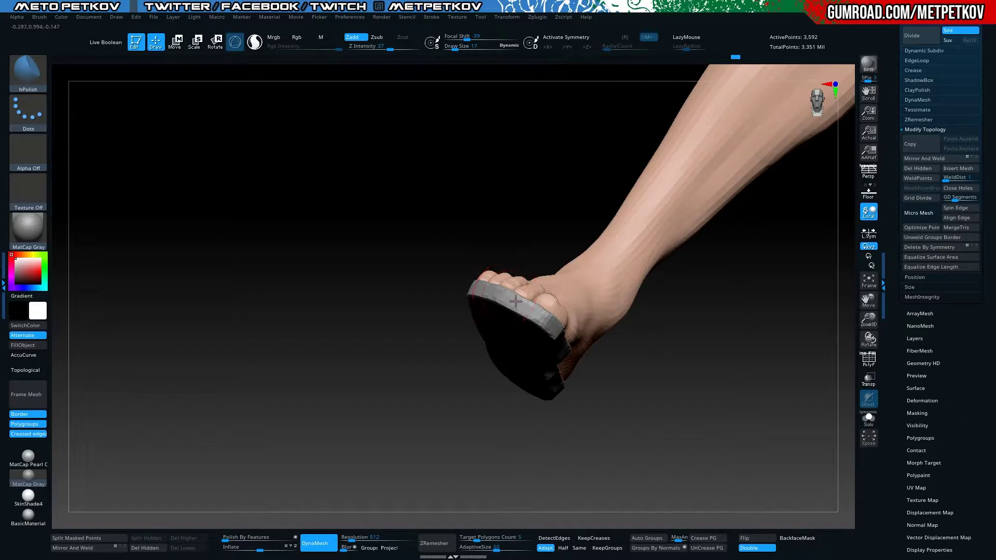
mouse_move(518, 302)
mouse_down()
mouse_move(278, 322)
mouse_move(557, 324)
mouse_up()
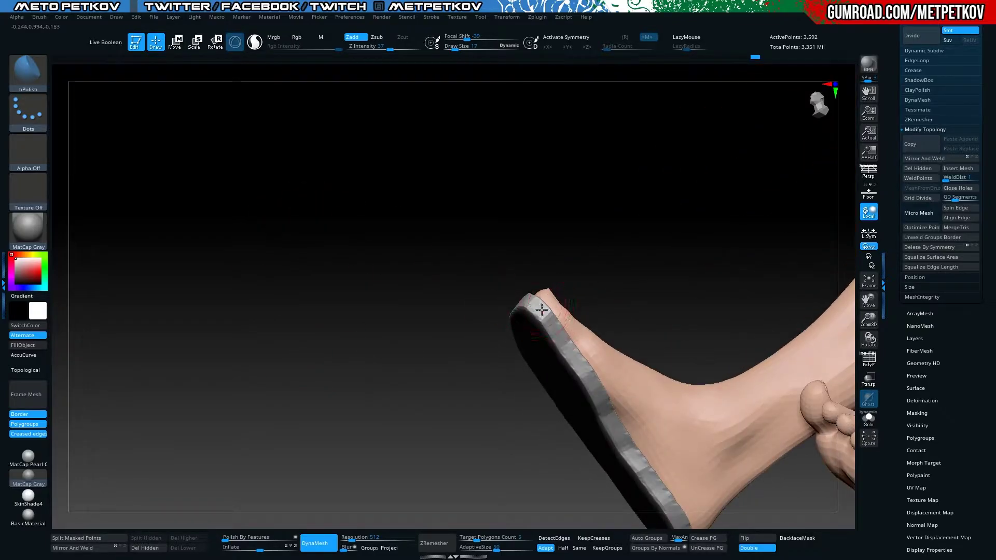
drag(298, 273, 103, 468)
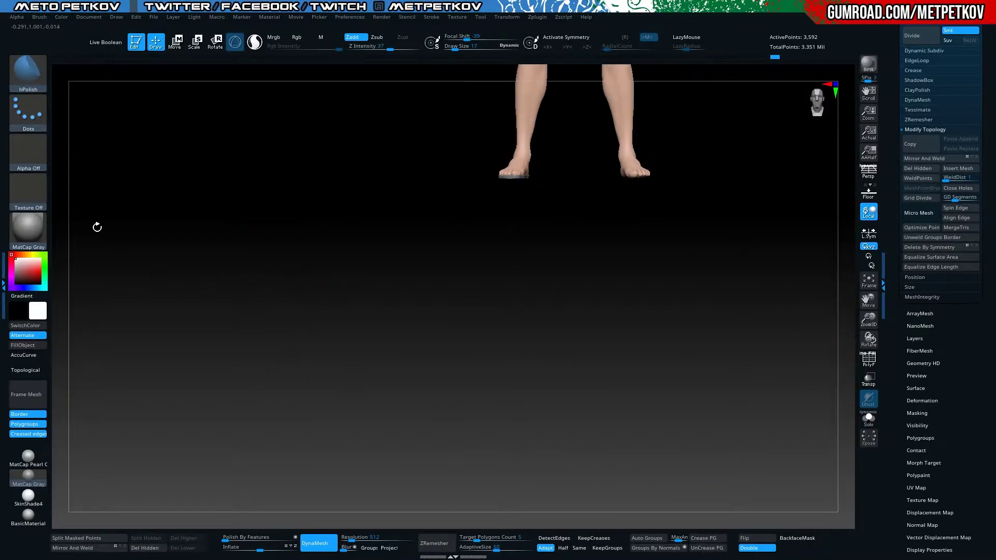
alt+drag(181, 328, 162, 367)
ctrl+shift+drag(557, 486, 405, 317)
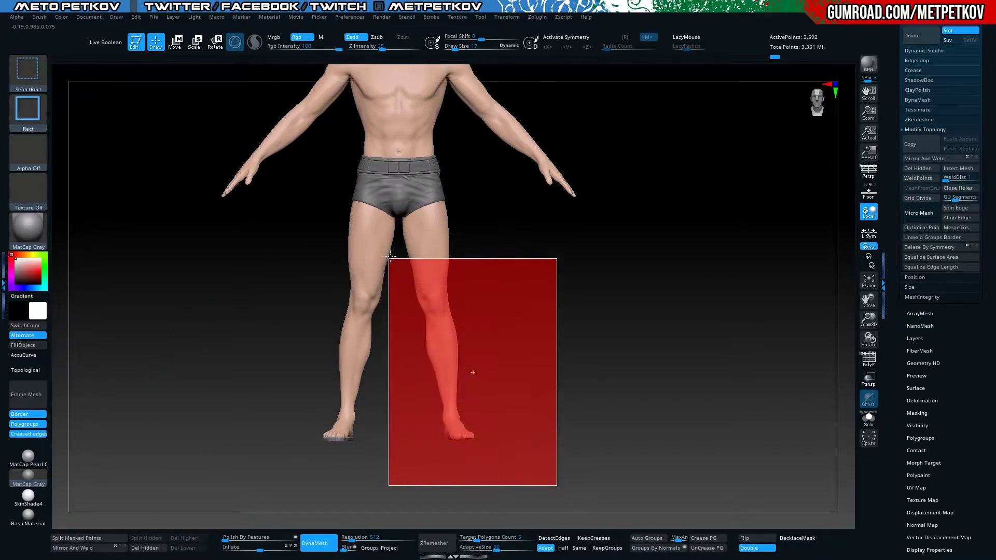
alt+click(360, 280)
key(ctrl+shift+s)
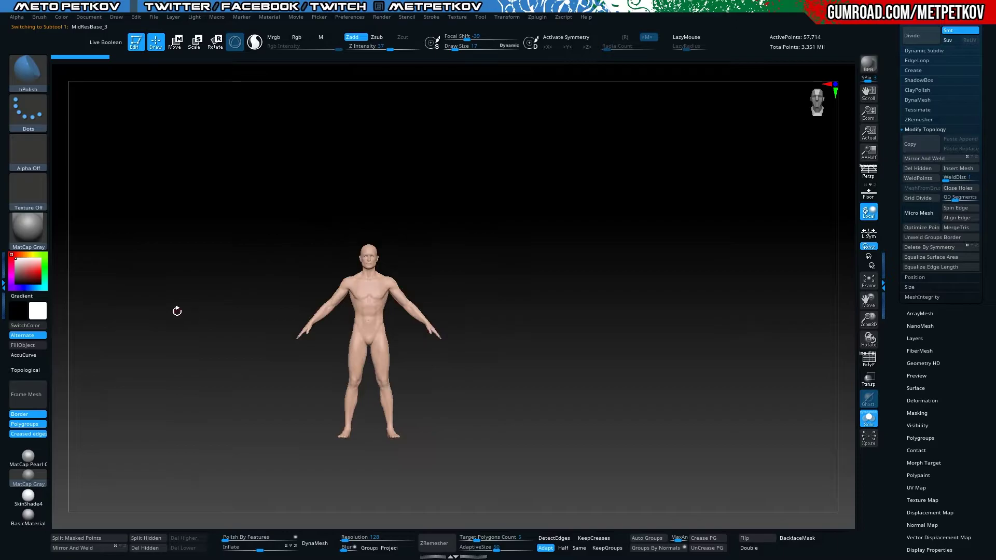
mouse_move(268, 298)
ctrl+shift+mouse_down()
mouse_move(406, 424)
mouse_move(380, 392)
ctrl+shift+mouse_up()
Hide the shorts again around the isolated leg and make the sole MidResBase_4 active
key(ctrl+shift+s)
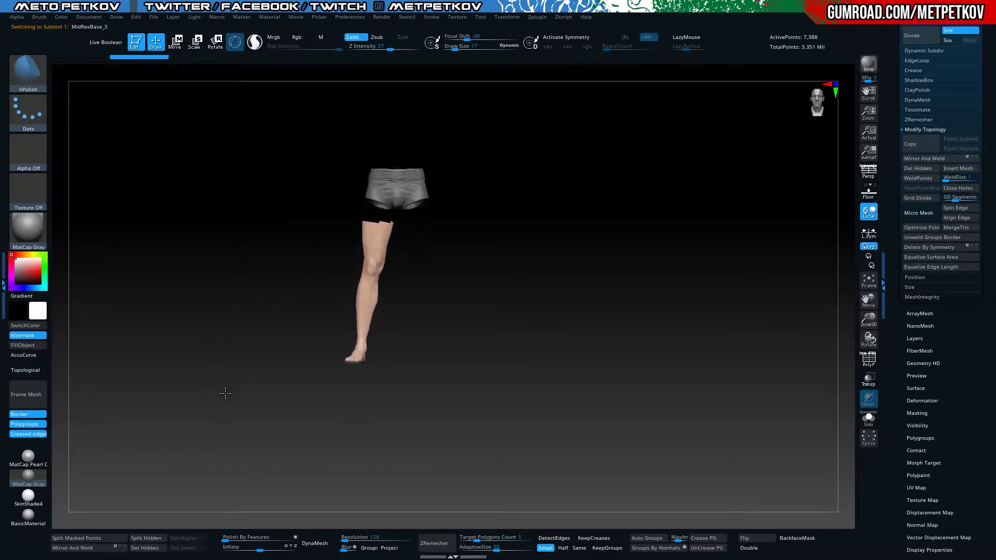
drag(895, 76, 895, 466)
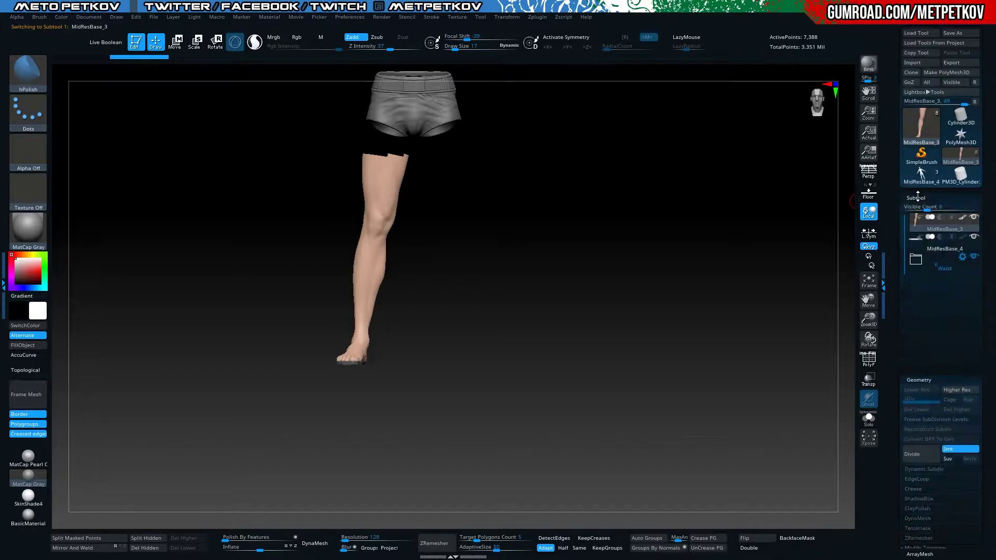
click(868, 418)
drag(154, 304, 189, 296)
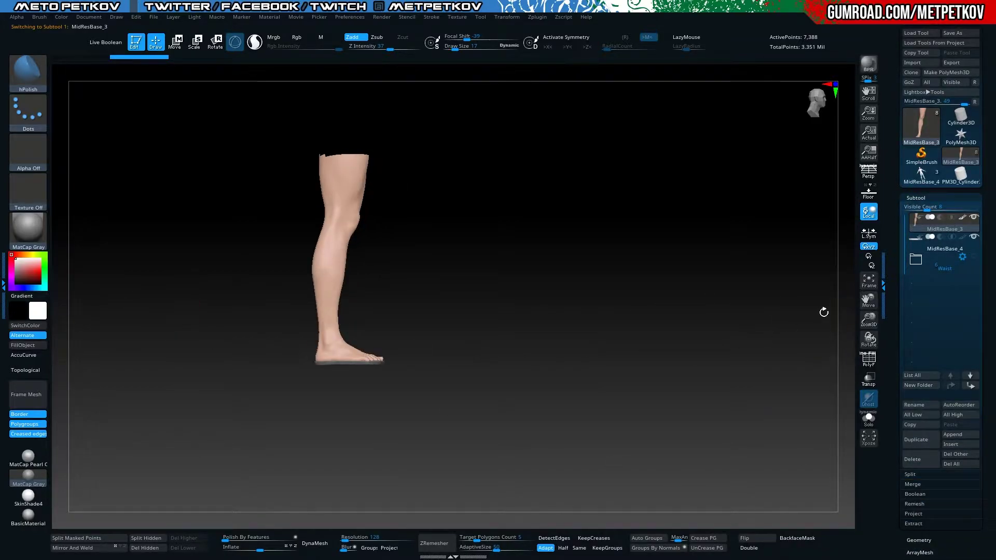
click(942, 250)
mouse_move(205, 366)
alt+mouse_down()
mouse_move(300, 413)
mouse_move(188, 426)
mouse_move(120, 356)
mouse_move(160, 301)
mouse_move(140, 318)
mouse_move(173, 259)
mouse_move(213, 273)
mouse_move(190, 324)
mouse_move(236, 246)
mouse_move(331, 371)
alt+mouse_up()
Push the sole's outline to fit the foot with the Move brush at Draw Size 51
key(space)
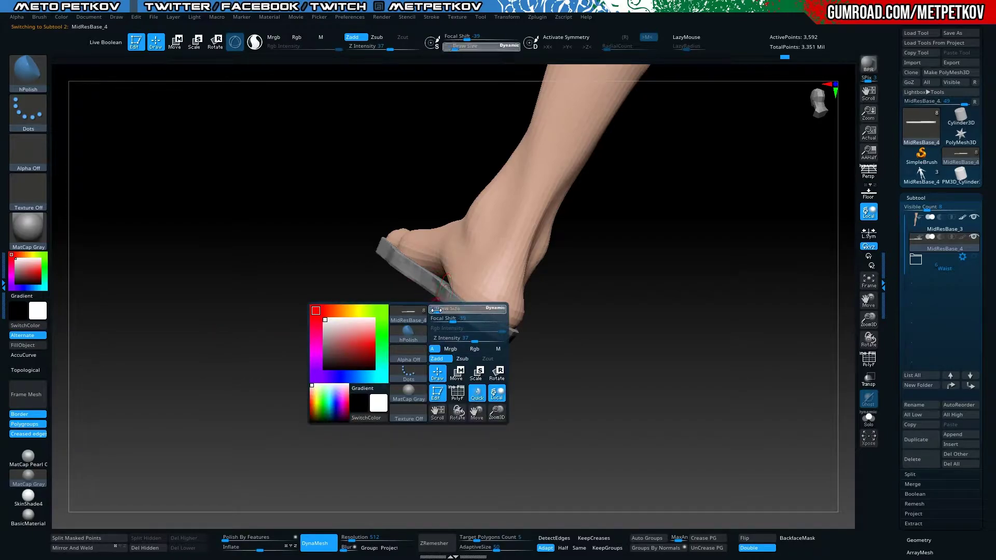
drag(339, 347, 366, 378)
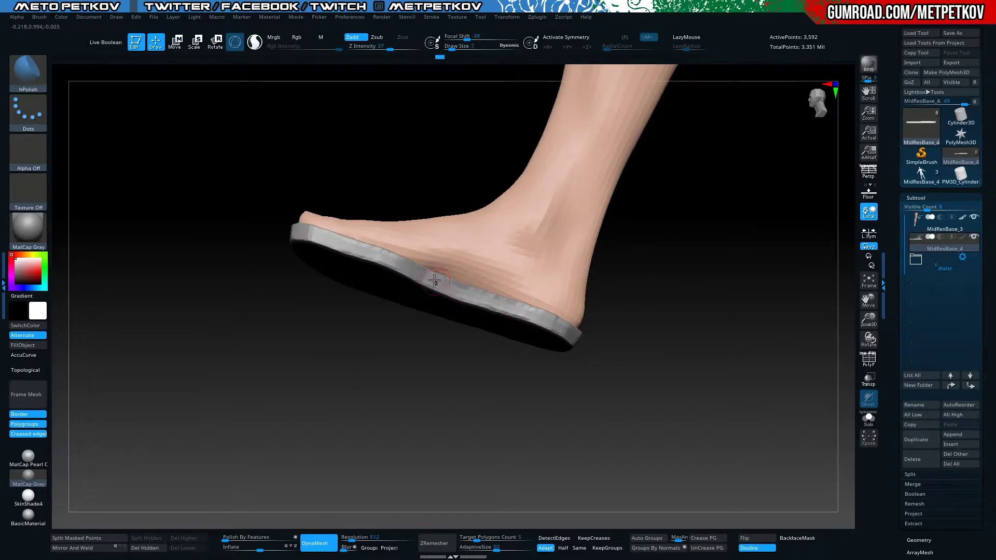
mouse_move(532, 398)
mouse_down()
mouse_move(520, 232)
mouse_move(462, 145)
mouse_up()
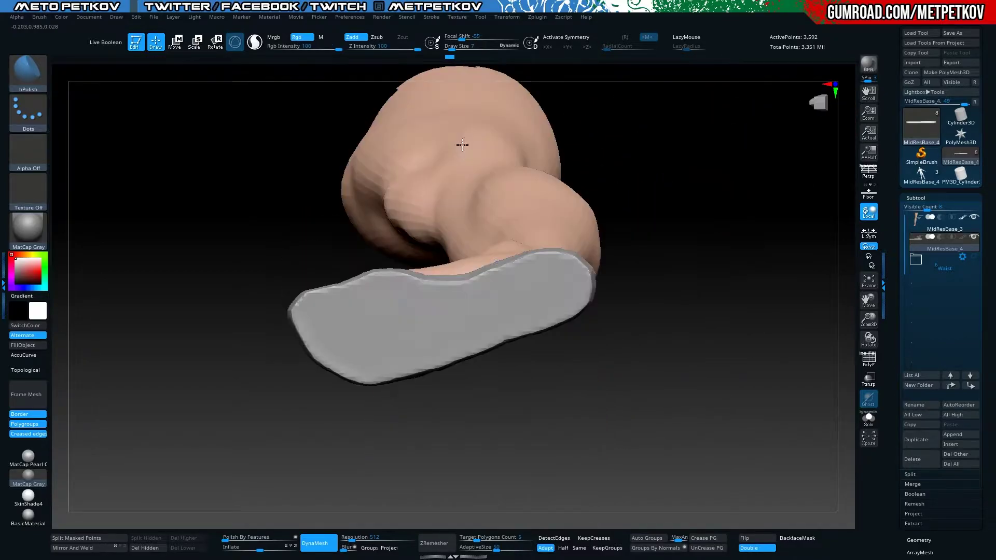
key(space)
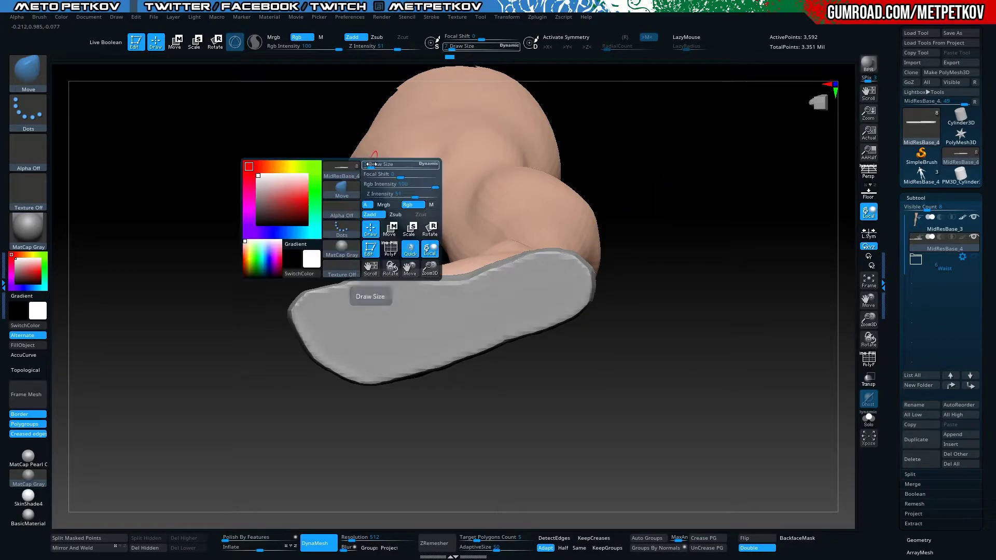
click(399, 218)
drag(394, 197, 309, 193)
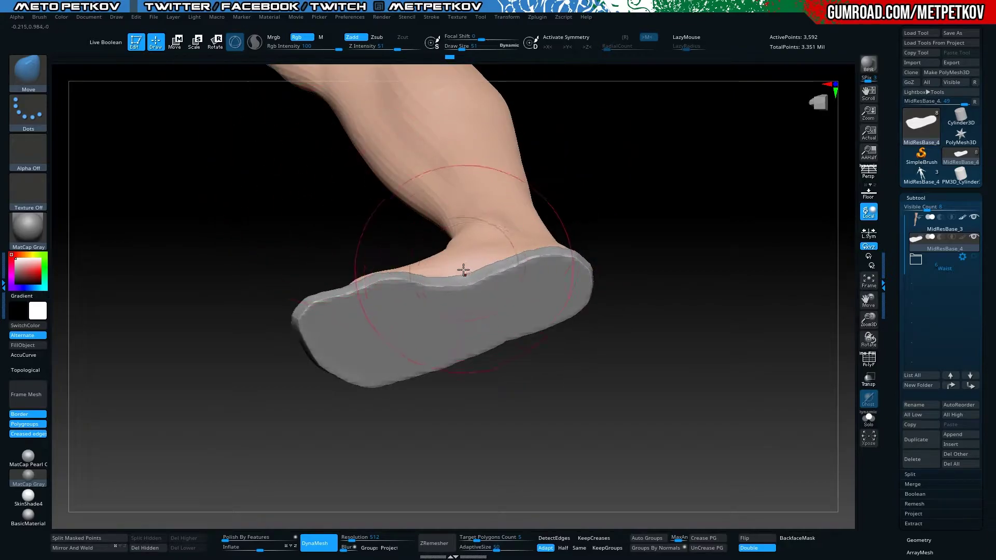
mouse_move(465, 271)
mouse_down()
mouse_move(262, 169)
mouse_move(264, 152)
mouse_move(267, 211)
mouse_move(204, 268)
mouse_up()
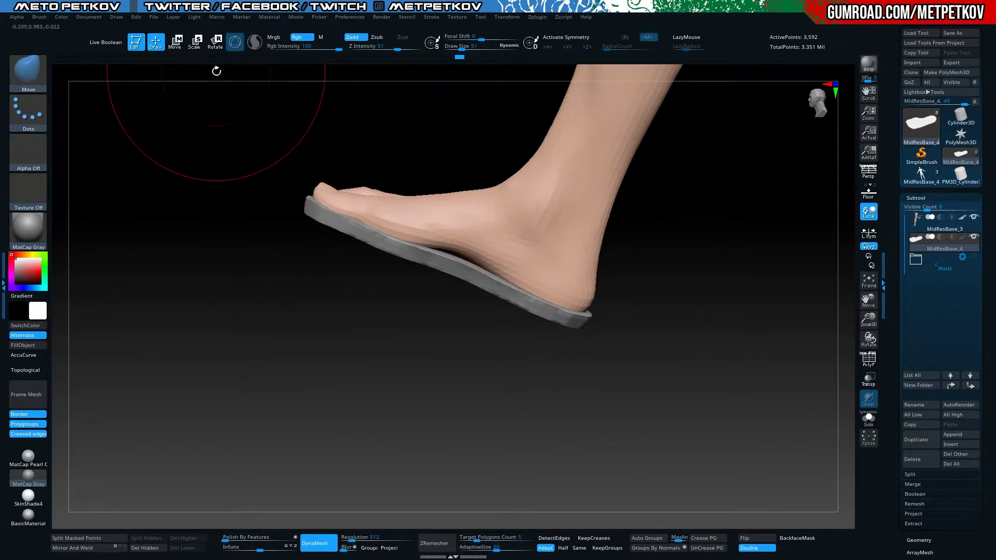
Smooth the sole's edges with hPolish, then drag a rectangular mask over it
key(b)
key(h)
click(185, 197)
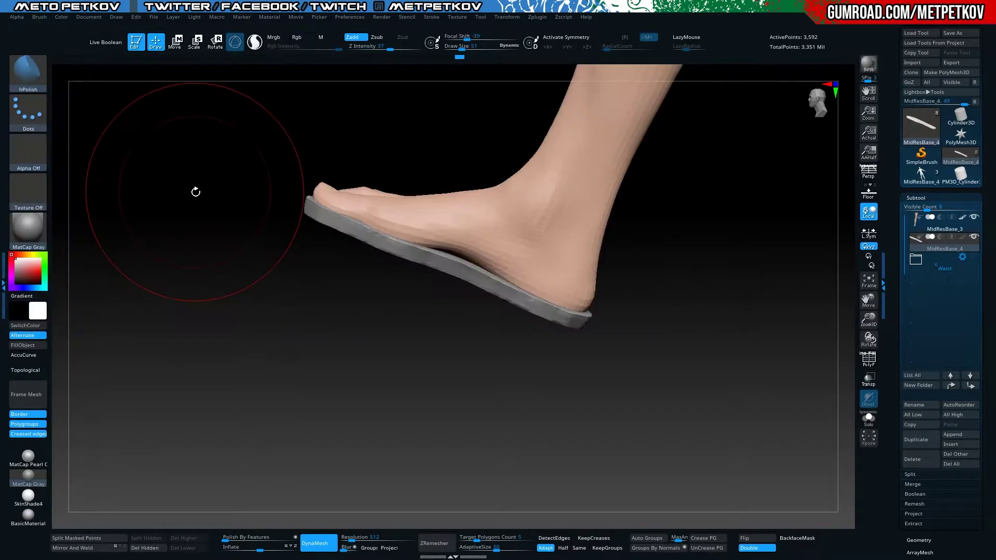
key(space)
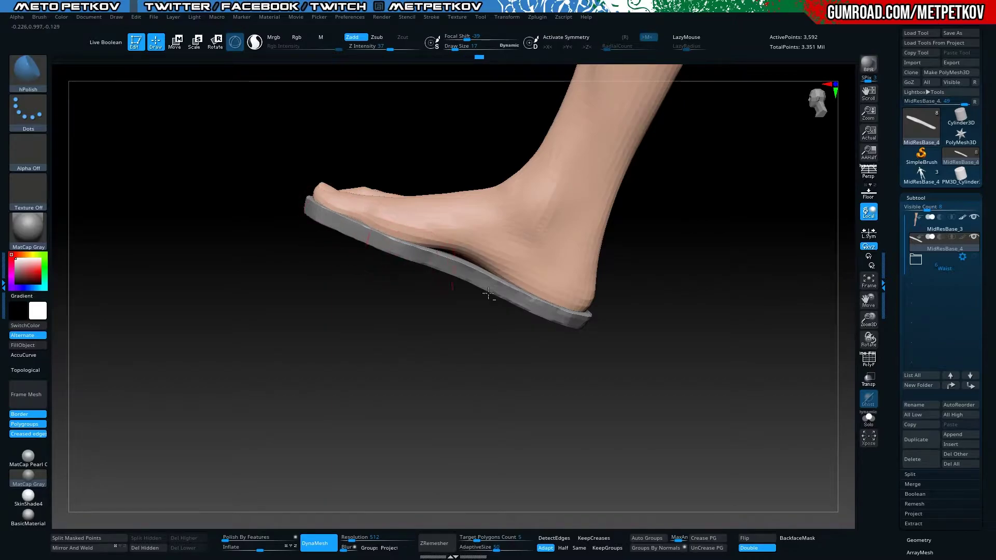
drag(374, 129, 415, 156)
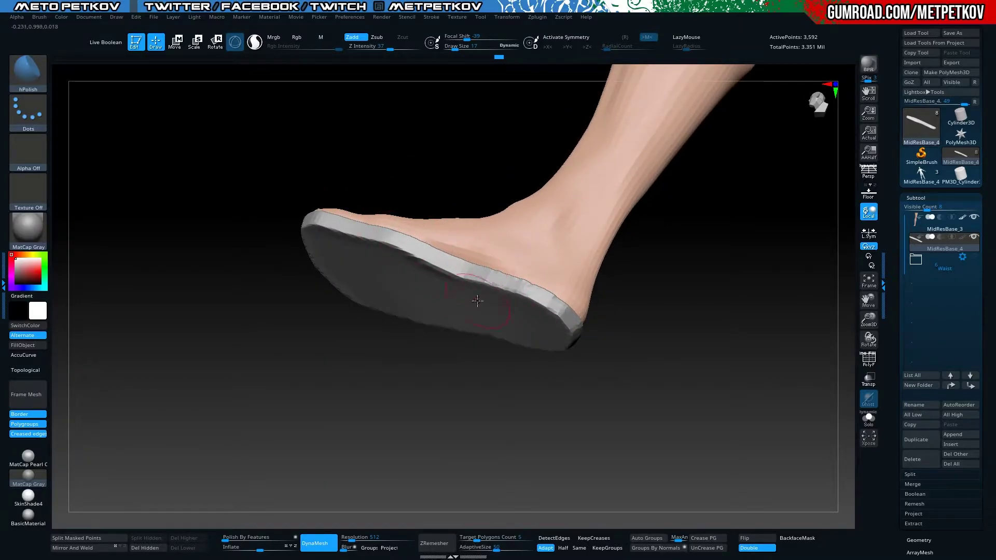
ctrl+drag(299, 415, 179, 347)
shift+drag(115, 328, 151, 322)
ctrl+drag(721, 373, 173, 251)
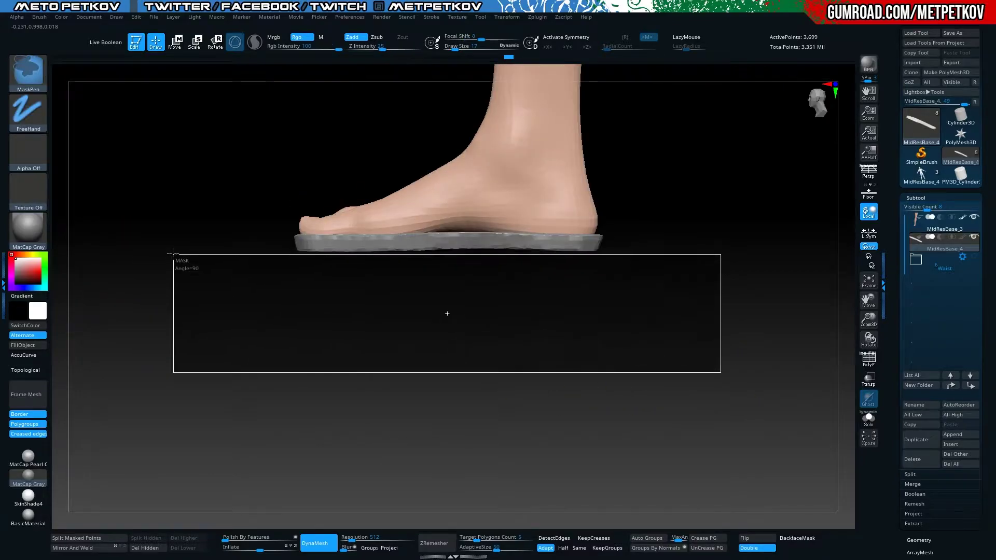
Scale the sole thinner vertically with the Transpose gizmo, then return to Draw mode
key(w)
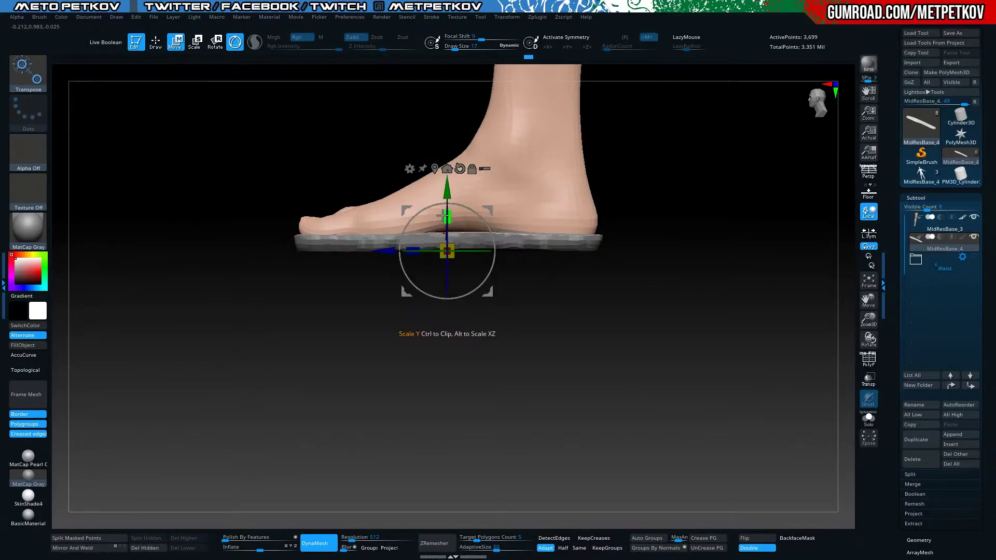
drag(442, 215, 435, 206)
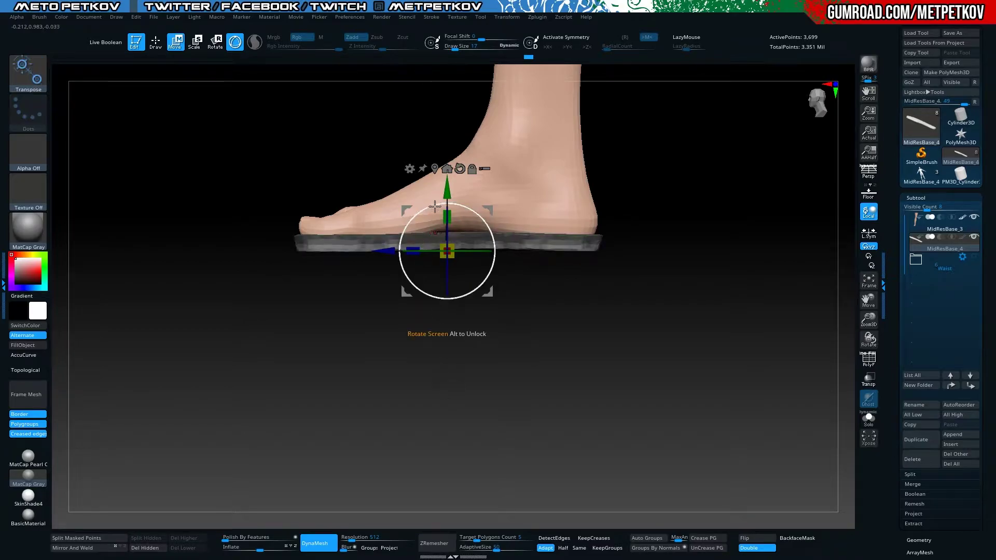
click(445, 217)
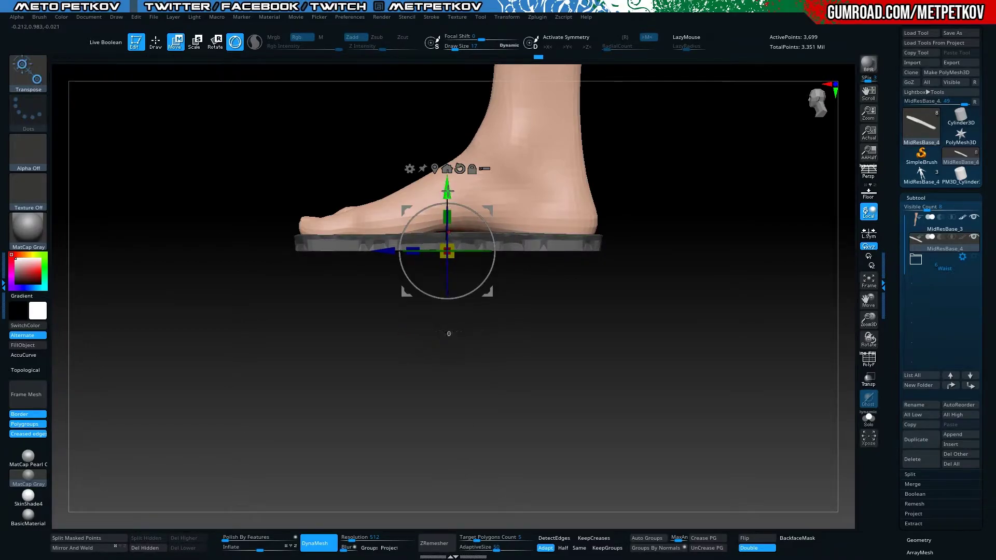
mouse_move(500, 339)
mouse_down()
mouse_move(240, 376)
mouse_move(204, 236)
mouse_move(298, 404)
mouse_move(255, 398)
mouse_up()
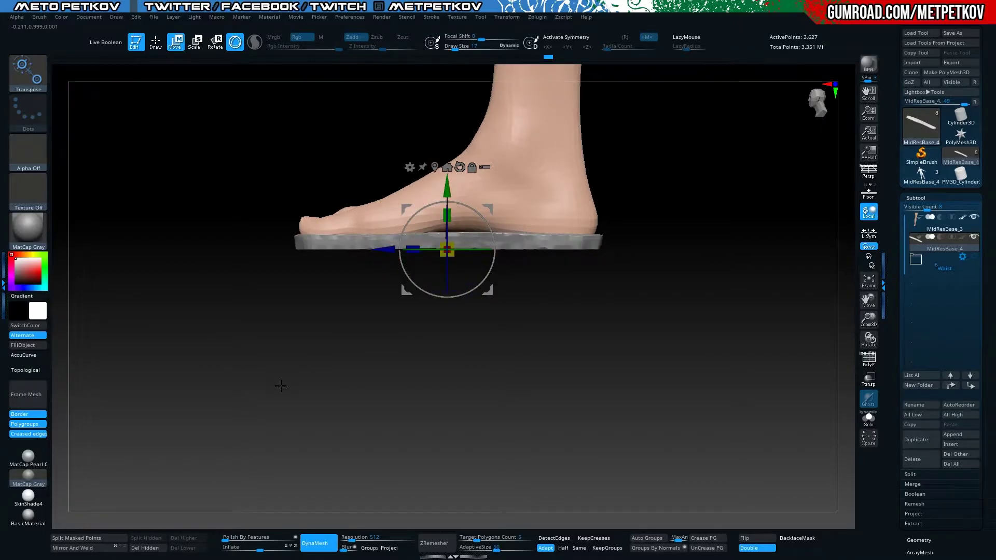
key(q)
mouse_move(147, 248)
mouse_down()
mouse_move(224, 340)
mouse_move(285, 228)
mouse_up()
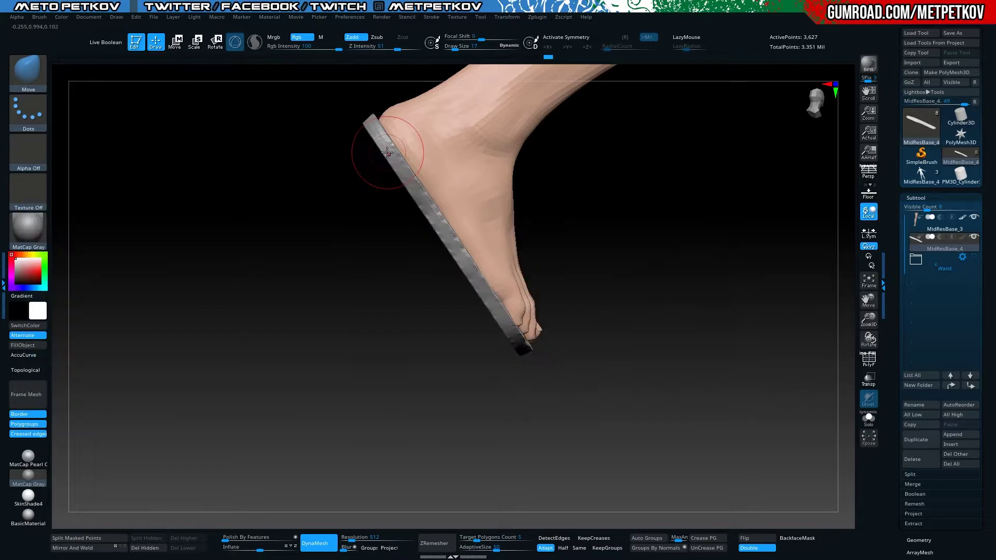
Polish the sole flatter with hPolish at Draw Size 23, checking from several angles
key(b)
key(h)
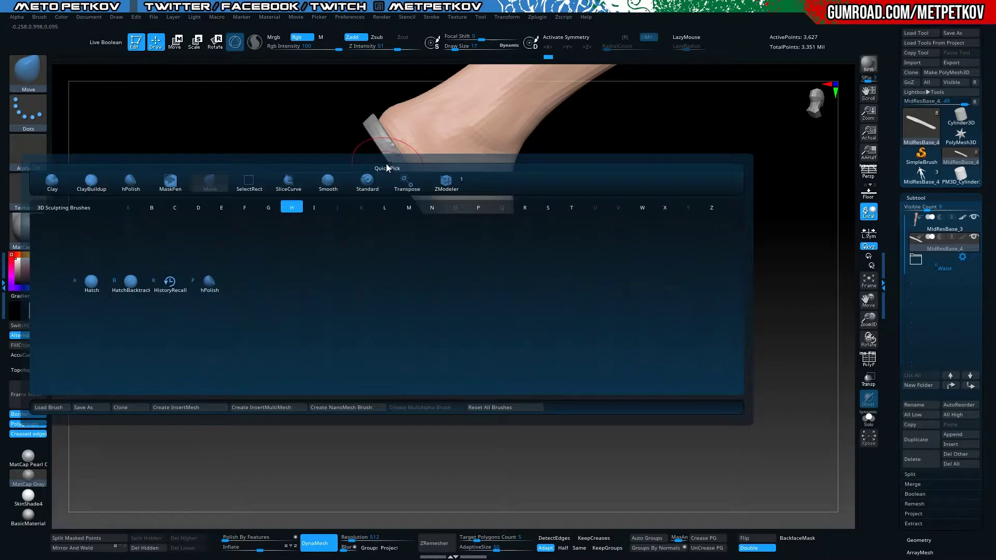
key(p)
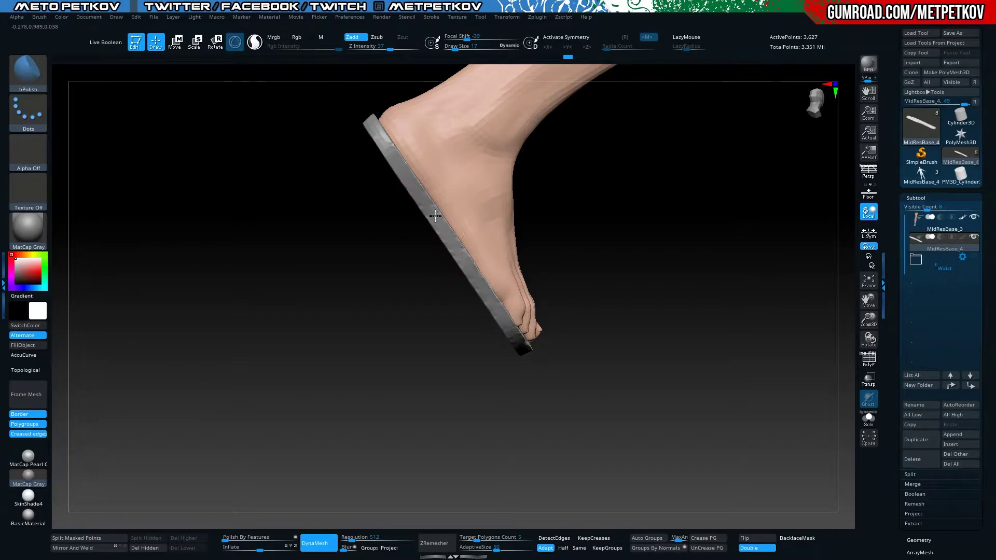
mouse_move(435, 215)
shift+mouse_down()
mouse_move(322, 322)
mouse_move(301, 295)
mouse_move(304, 437)
mouse_move(310, 343)
mouse_move(266, 271)
mouse_move(322, 183)
shift+mouse_up()
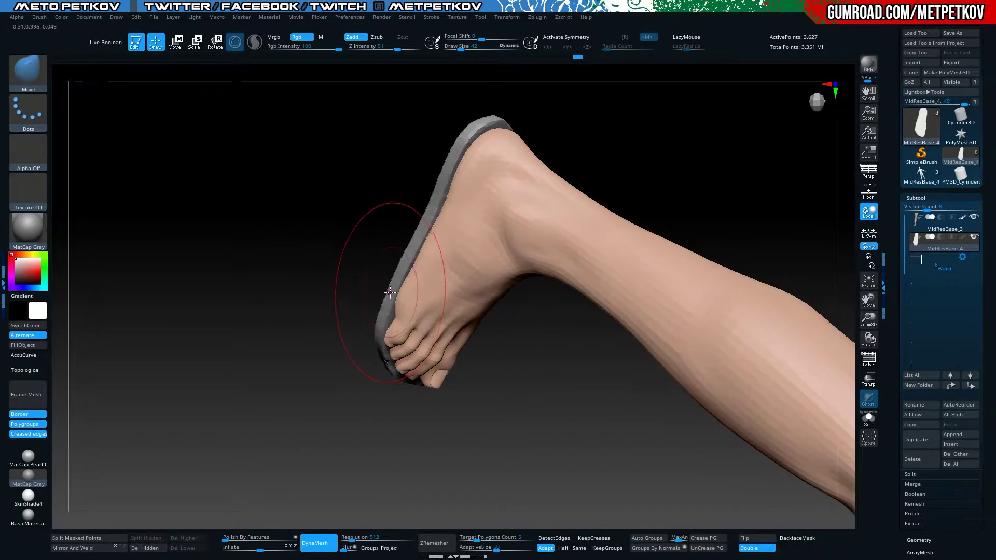
mouse_move(357, 269)
mouse_down()
mouse_move(298, 178)
mouse_move(278, 215)
mouse_up()
mouse_move(250, 260)
mouse_down()
mouse_move(307, 97)
mouse_move(263, 231)
mouse_move(405, 280)
mouse_move(314, 278)
mouse_move(435, 240)
mouse_up()
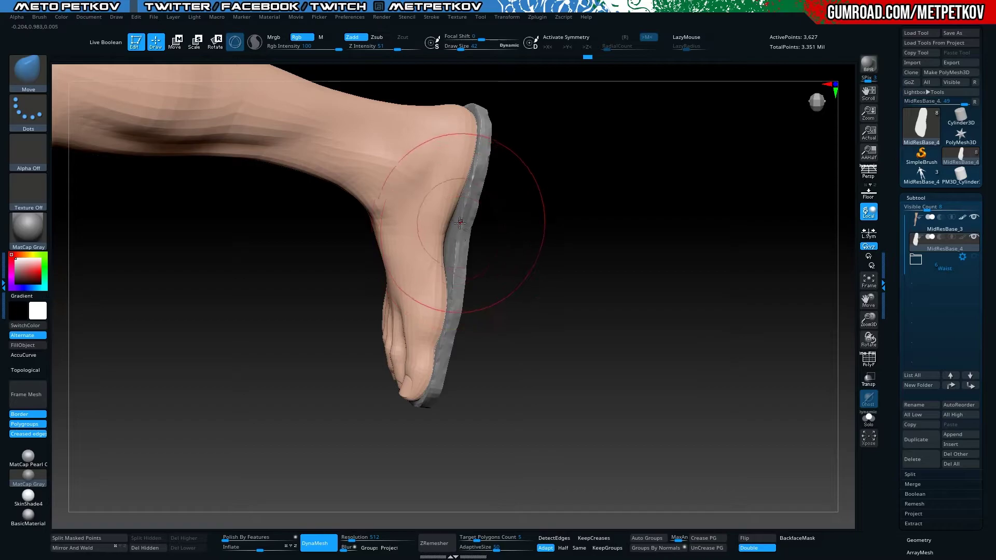
key(space)
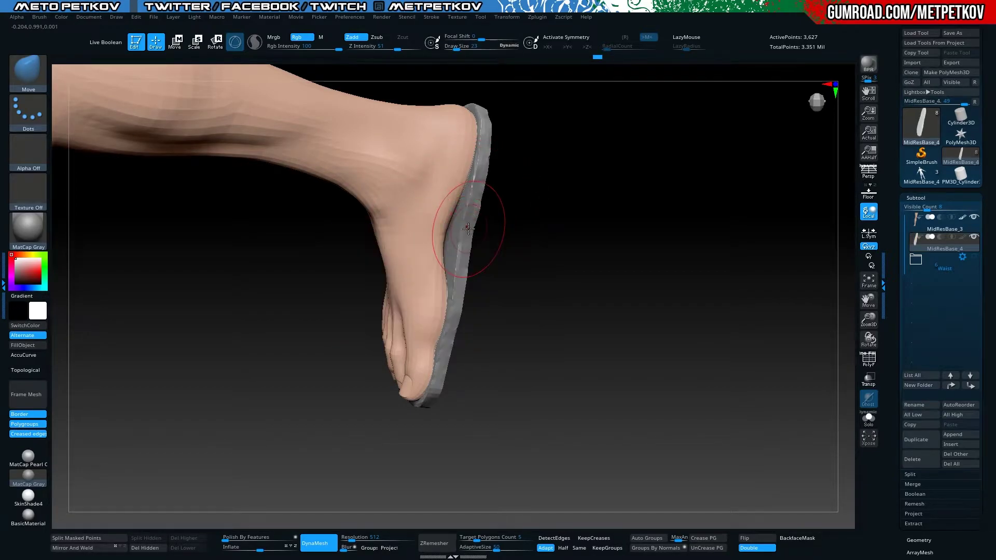
mouse_move(475, 231)
mouse_down()
mouse_move(344, 343)
mouse_move(223, 223)
mouse_move(218, 205)
mouse_move(138, 259)
mouse_move(180, 169)
mouse_move(211, 394)
mouse_move(124, 349)
mouse_move(140, 400)
mouse_up()
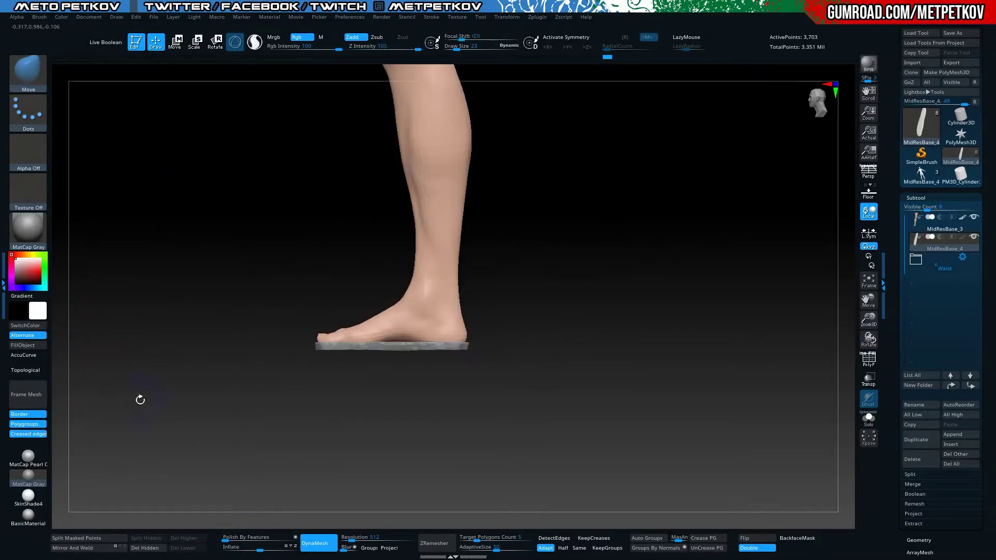
Mask and reposition the sole under the foot, clear the mask, and show Polyframe
ctrl+drag(547, 419, 165, 354)
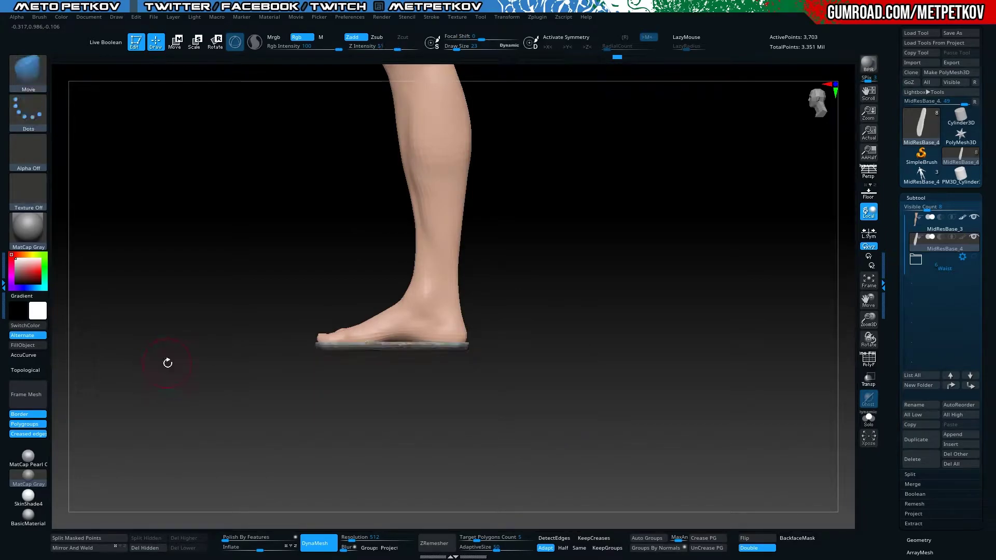
alt+drag(178, 285, 371, 366)
key(w)
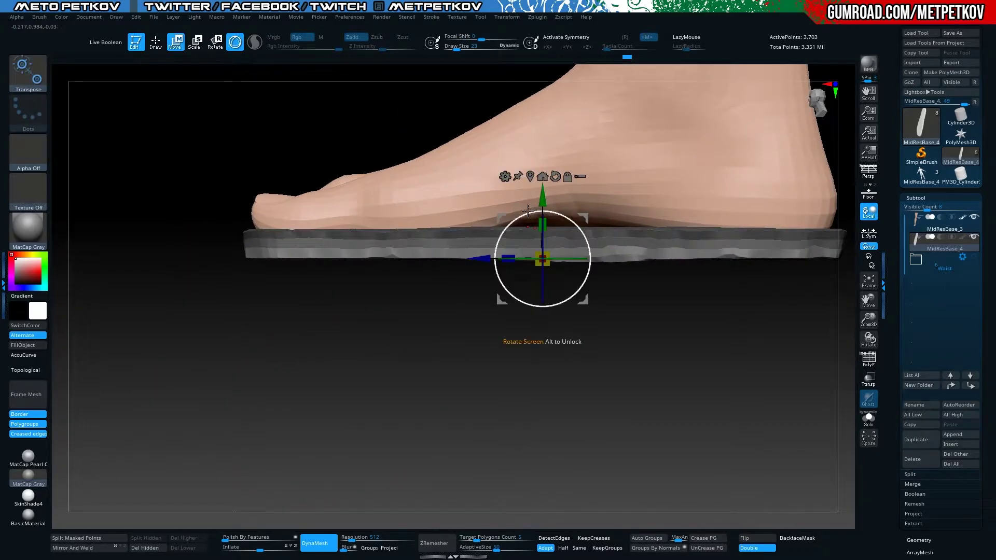
ctrl+drag(496, 378, 339, 432)
mouse_move(223, 407)
alt+mouse_down()
mouse_move(222, 417)
mouse_move(177, 399)
mouse_move(208, 355)
alt+mouse_up()
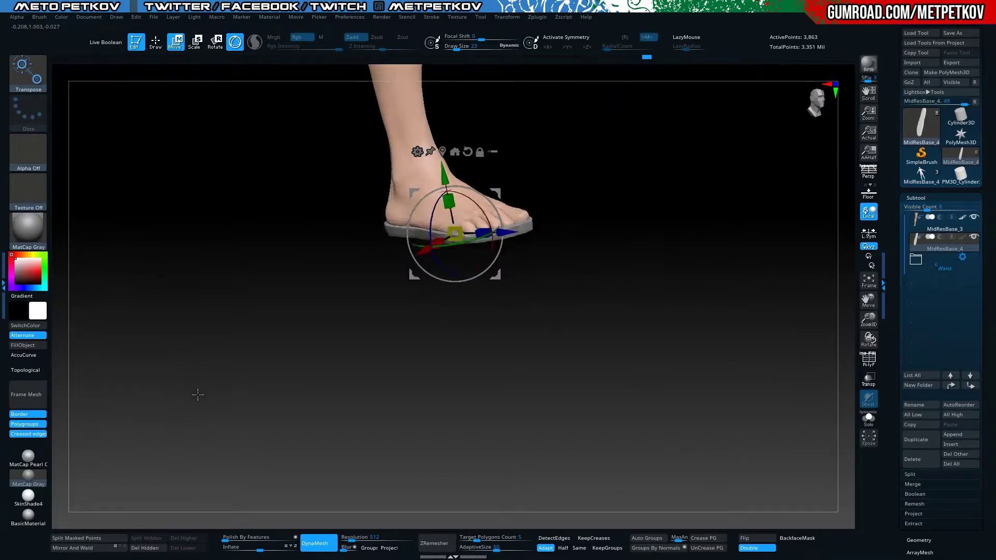
key(shift+f)
drag(200, 165, 373, 282)
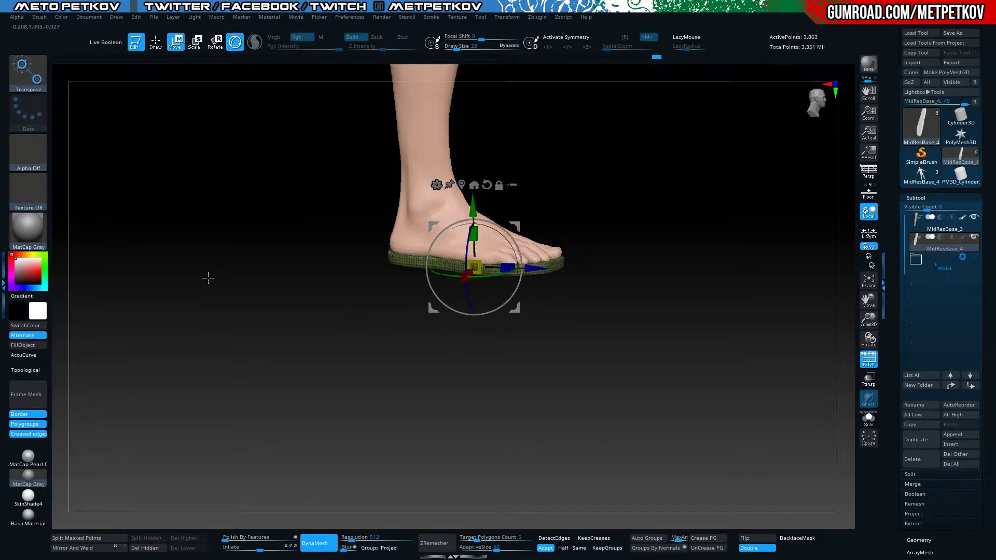
key(q)
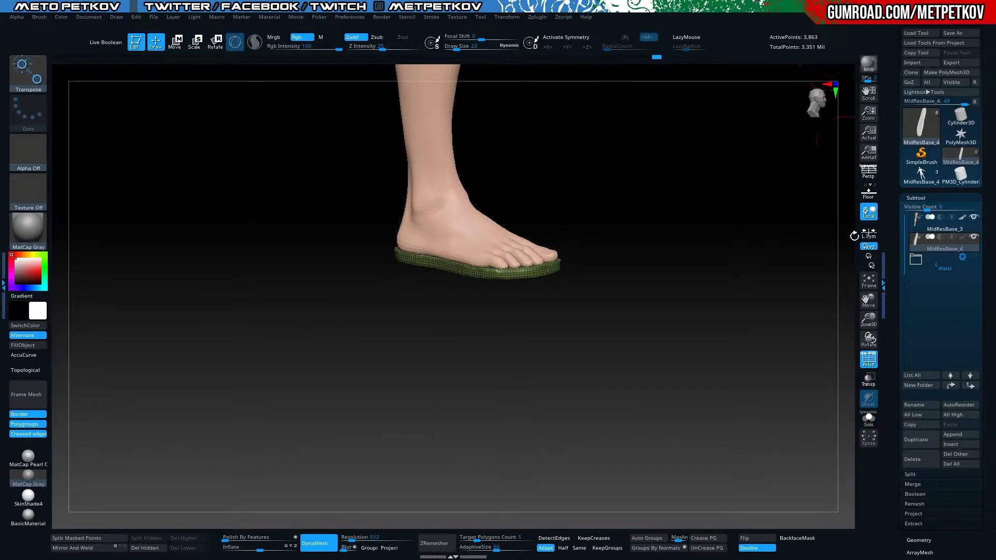
Set ZRemesher AdaptiveSize to 0 and turn on Same to keep the polygon count
mouse_move(272, 395)
mouse_down()
mouse_move(267, 360)
mouse_move(307, 362)
mouse_move(550, 484)
mouse_up()
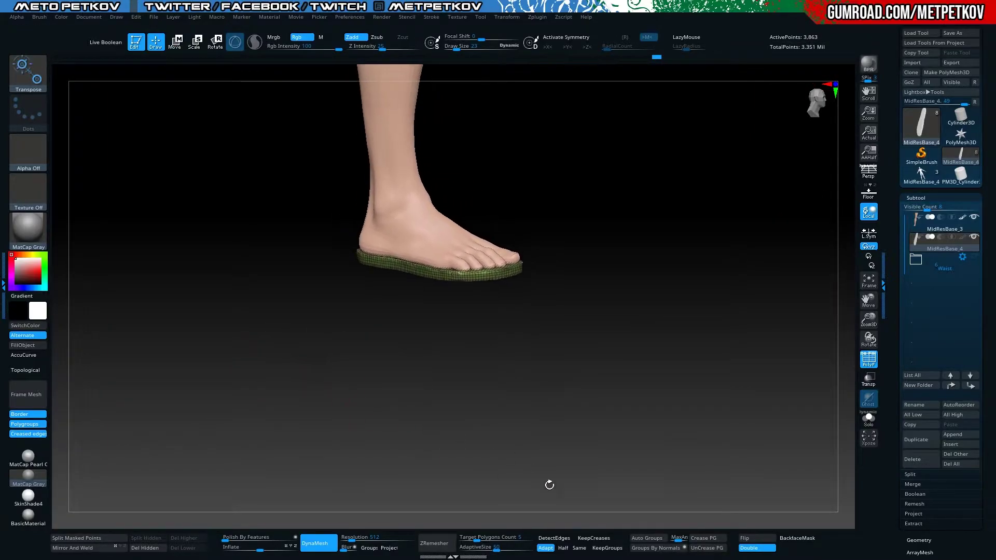
drag(491, 551, 430, 538)
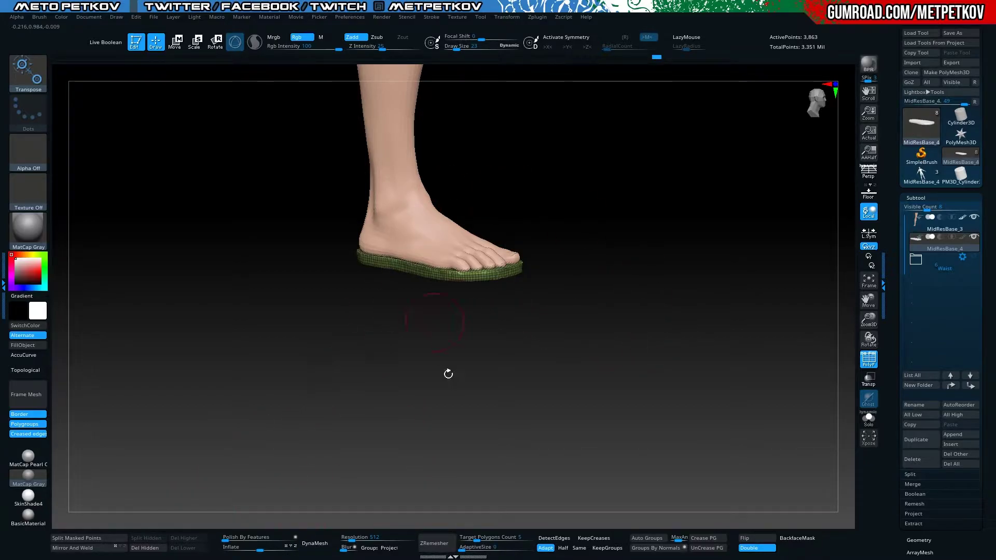
click(578, 551)
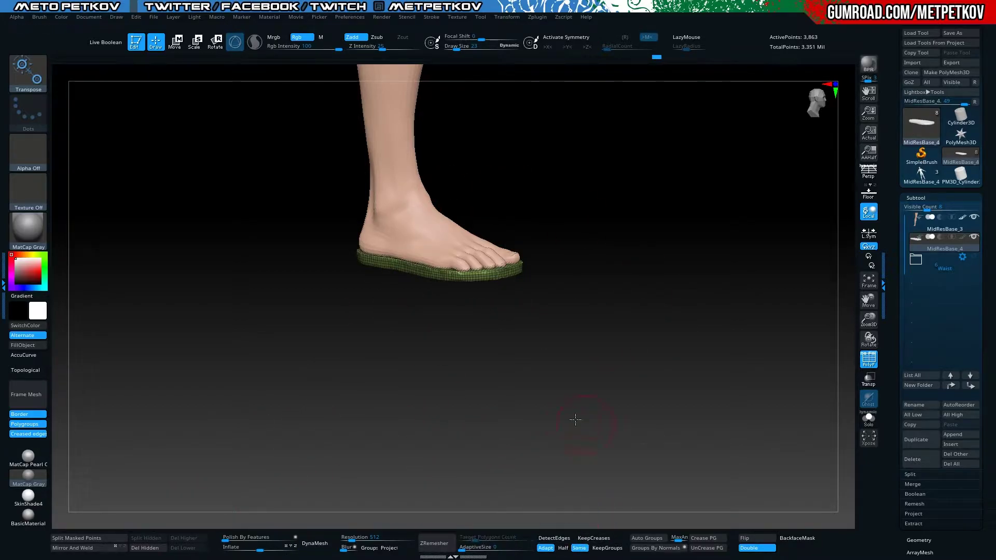
drag(573, 418, 742, 556)
drag(679, 514, 517, 29)
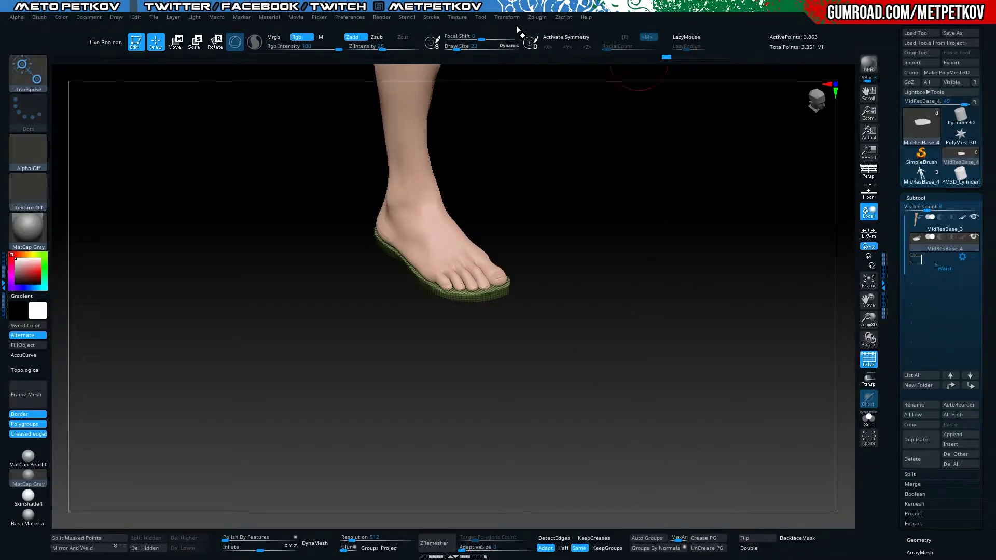
ZRemesh the sole plate down to 3,689 points, then frame and orbit to view it from below
click(440, 542)
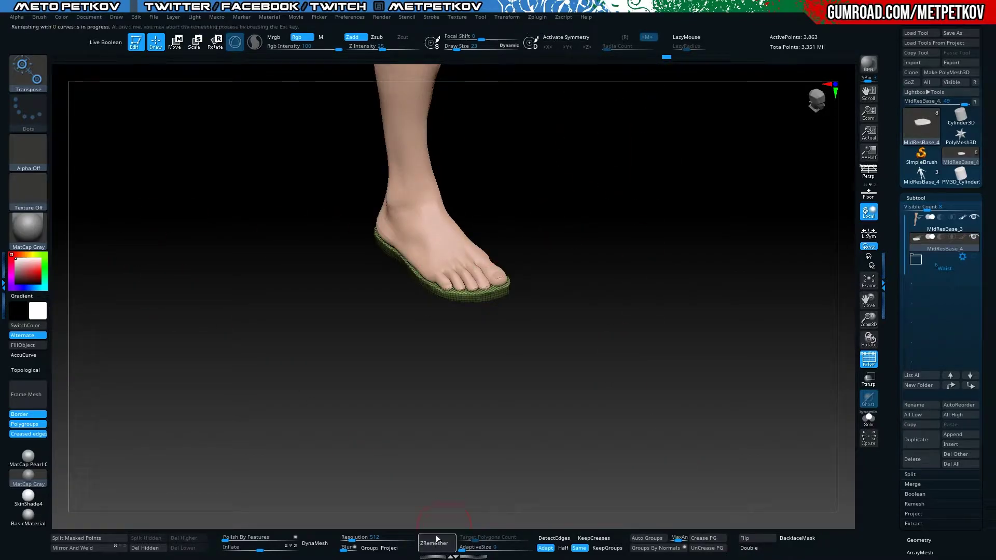
shift+drag(153, 214, 160, 218)
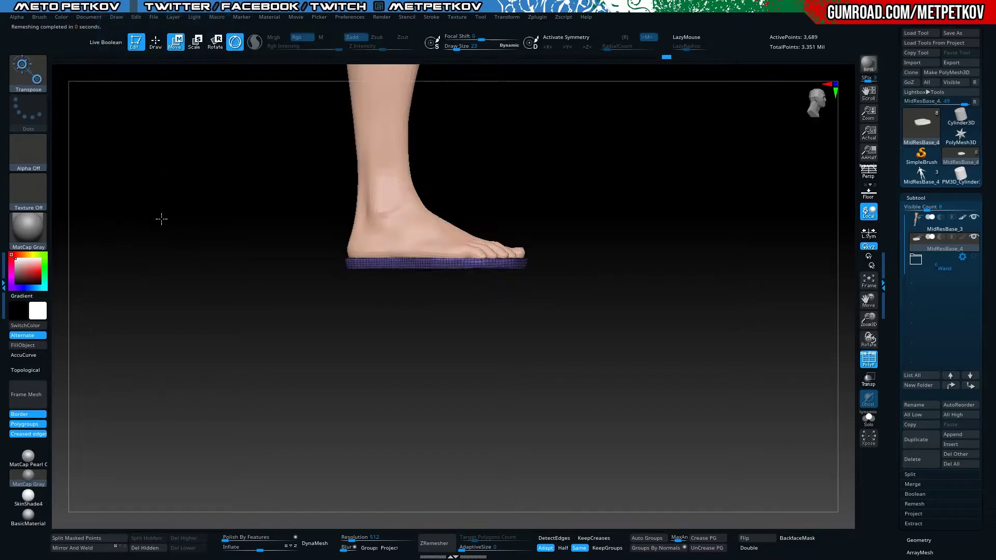
key(w)
key(f)
mouse_move(268, 386)
mouse_down()
mouse_move(182, 368)
mouse_move(173, 382)
mouse_move(204, 409)
mouse_move(199, 441)
mouse_move(211, 414)
mouse_move(171, 351)
mouse_move(89, 345)
mouse_move(89, 306)
mouse_move(182, 195)
mouse_move(191, 289)
mouse_up()
Select the hPolish brush and orbit around the foot to check the sole
key(b)
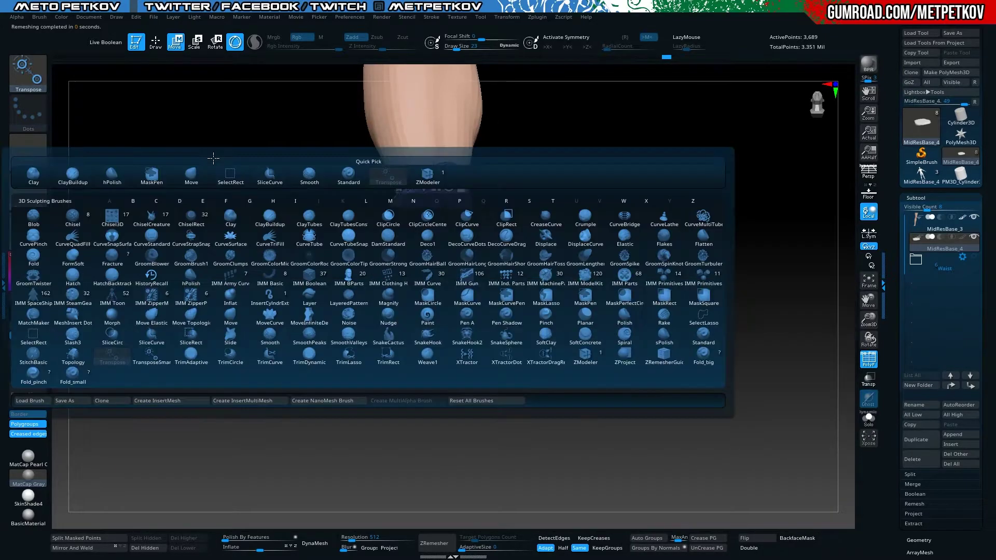
key(h)
key(p)
key(space)
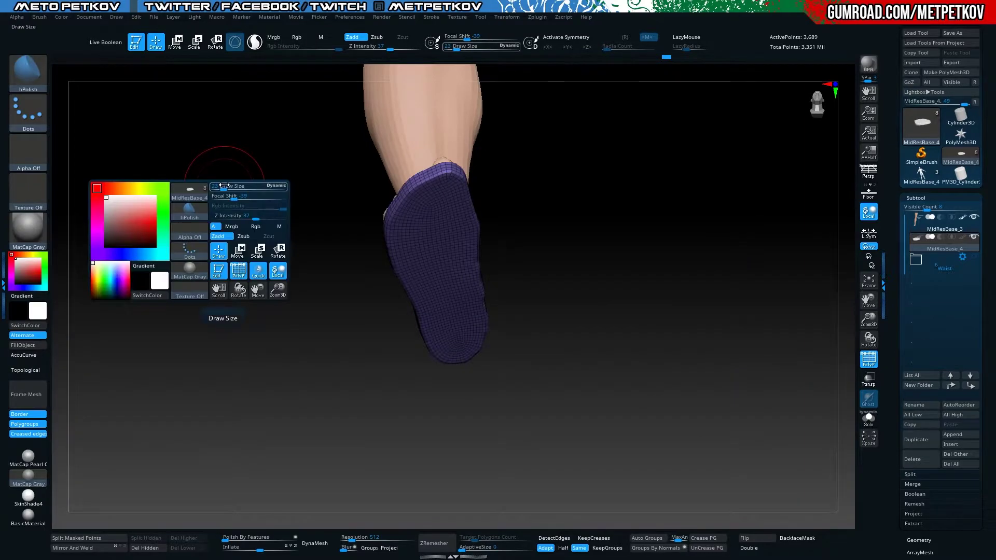
drag(220, 191, 459, 187)
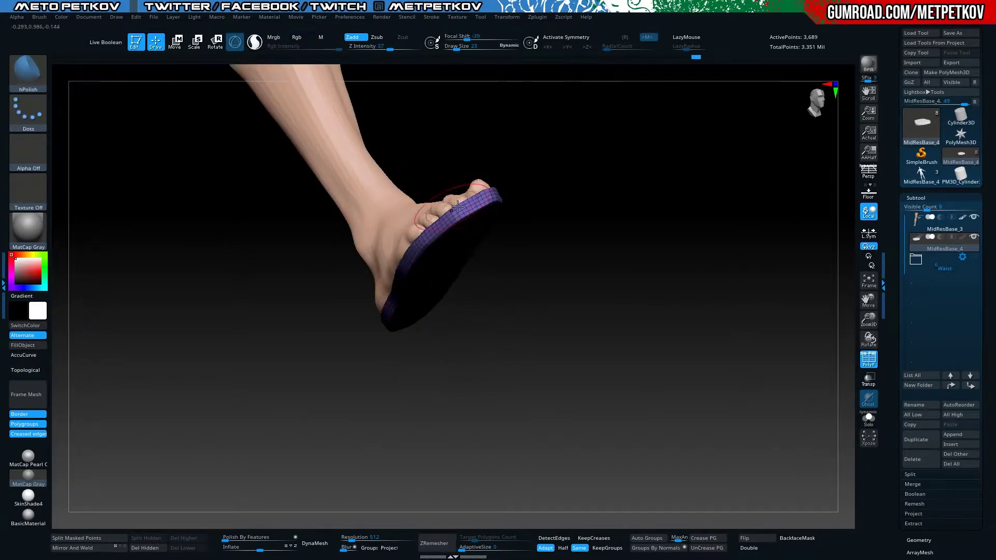
mouse_move(484, 290)
mouse_down()
mouse_move(456, 162)
mouse_move(508, 230)
mouse_up()
Solo the sole plate and shrink the hPolish Draw Size to 17
key(alt+s)
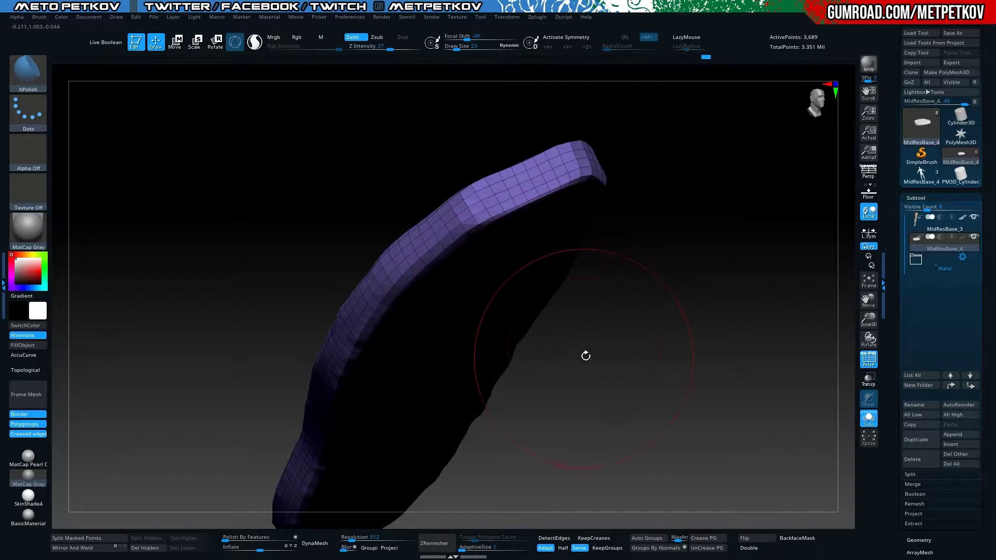
drag(331, 238, 309, 217)
key(space)
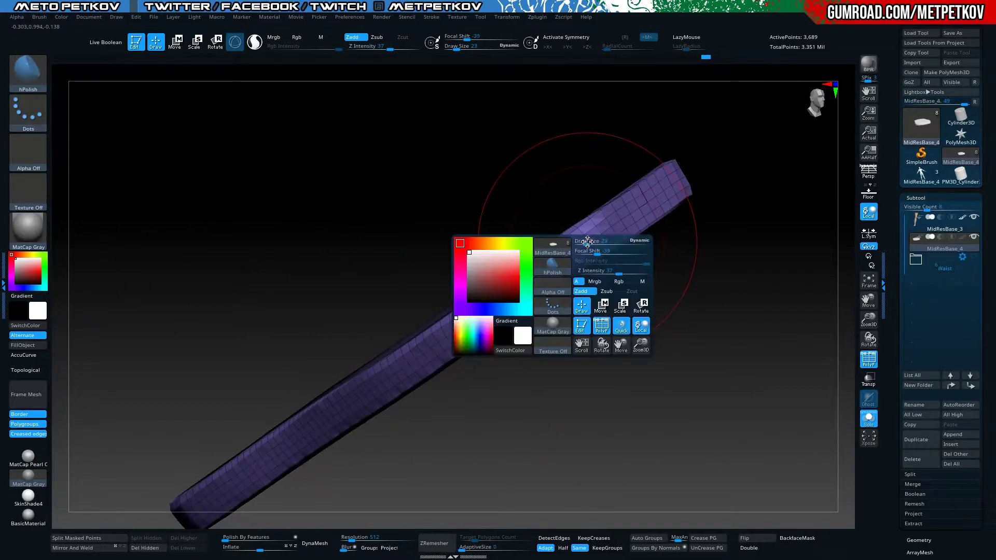
drag(588, 245, 581, 246)
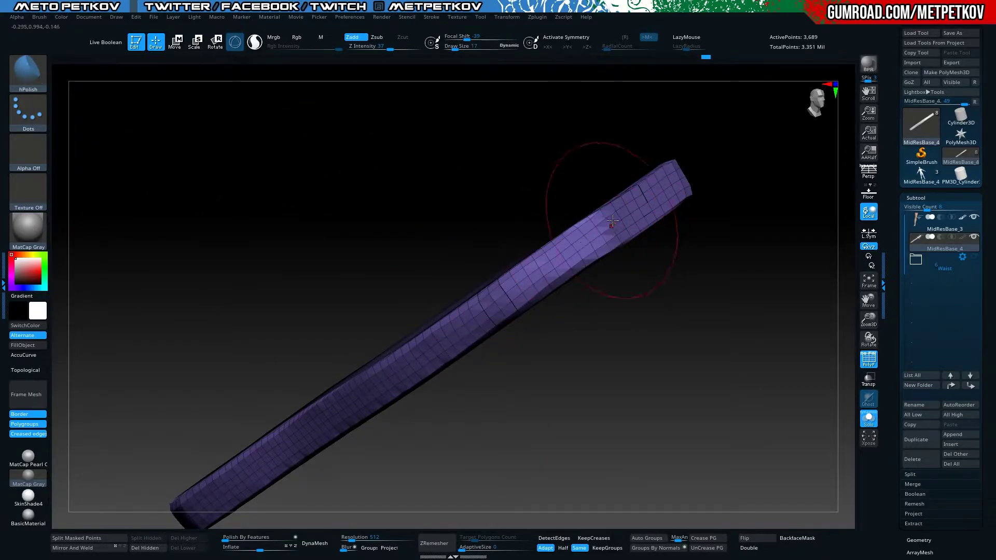
mouse_move(614, 270)
mouse_down()
mouse_move(621, 328)
mouse_move(545, 187)
mouse_move(521, 202)
mouse_up()
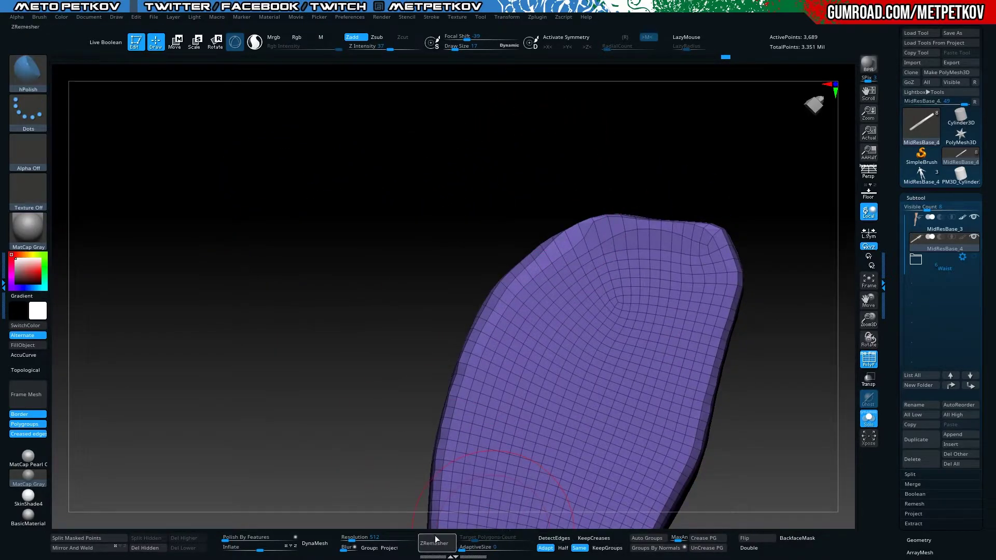
Inspect the 3,502-point remeshed sole edge-on, from above, and from the side under the foot
mouse_move(356, 300)
mouse_down()
mouse_move(327, 251)
mouse_move(289, 389)
mouse_move(309, 305)
mouse_move(297, 235)
mouse_move(335, 357)
mouse_move(568, 166)
mouse_up()
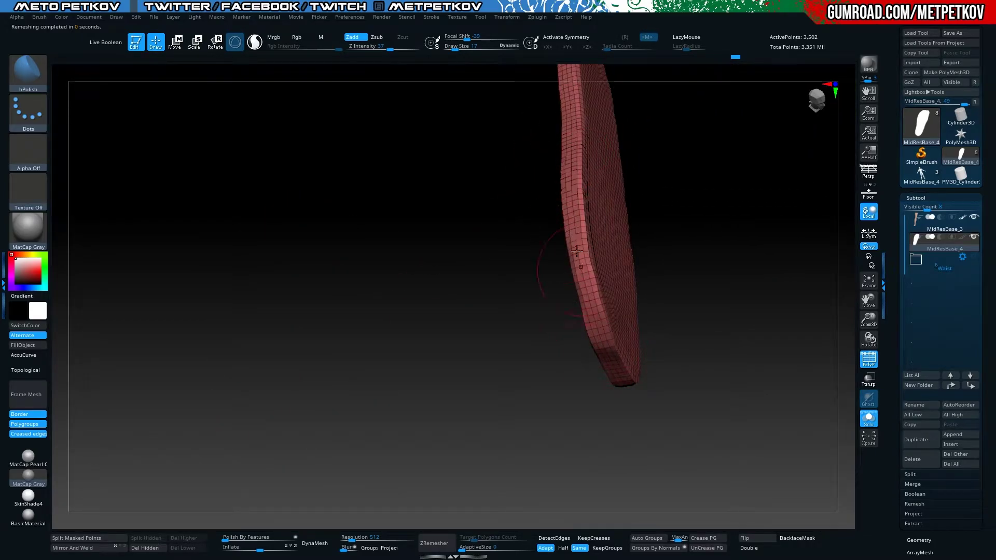
drag(494, 413, 589, 218)
mouse_move(684, 367)
mouse_down()
mouse_move(462, 249)
mouse_move(289, 247)
mouse_move(369, 142)
mouse_move(320, 178)
mouse_move(556, 145)
mouse_up()
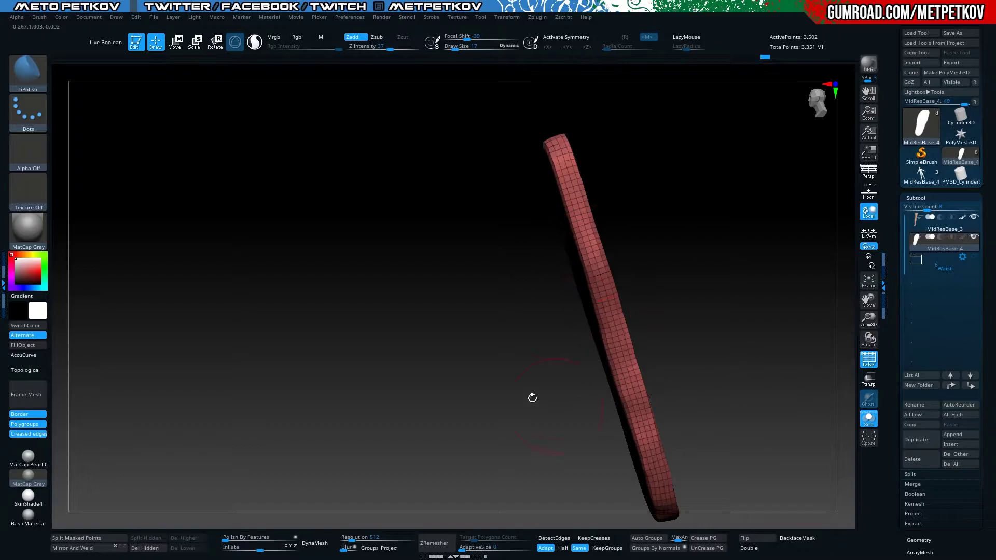
mouse_move(532, 397)
mouse_down()
mouse_move(291, 228)
mouse_move(278, 229)
mouse_move(259, 354)
mouse_move(427, 250)
mouse_up()
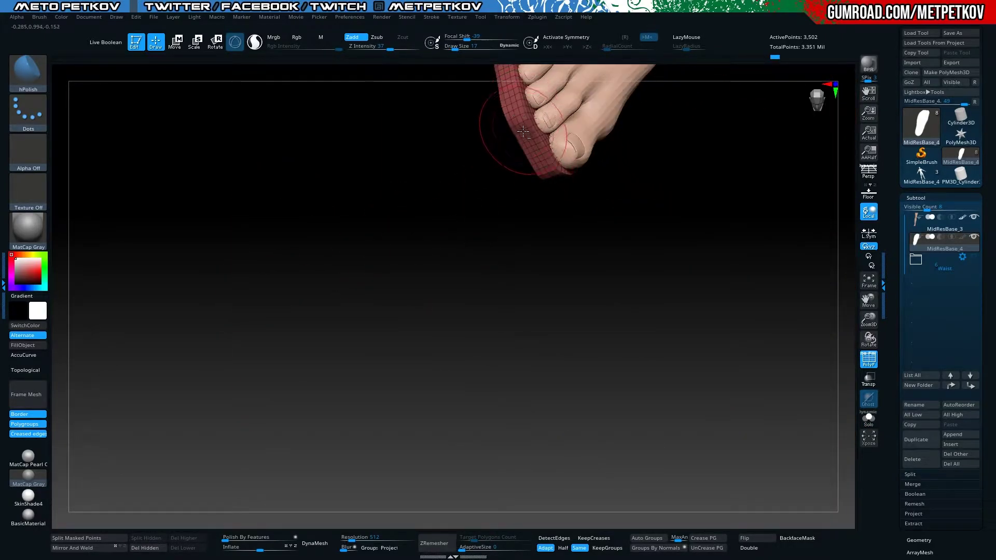
key(s)
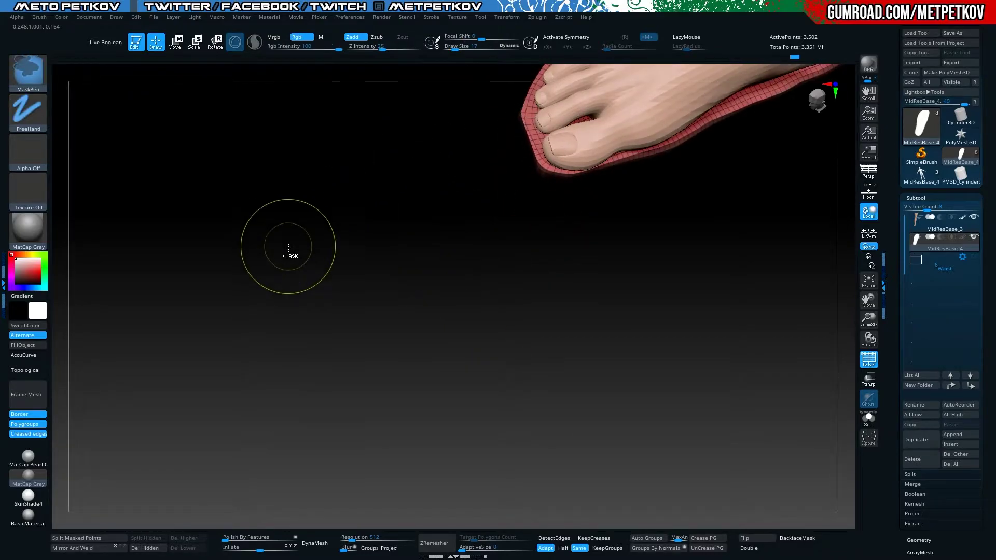
Switch to the Standard brush and reduce its Draw Size to 10
drag(300, 266, 440, 217)
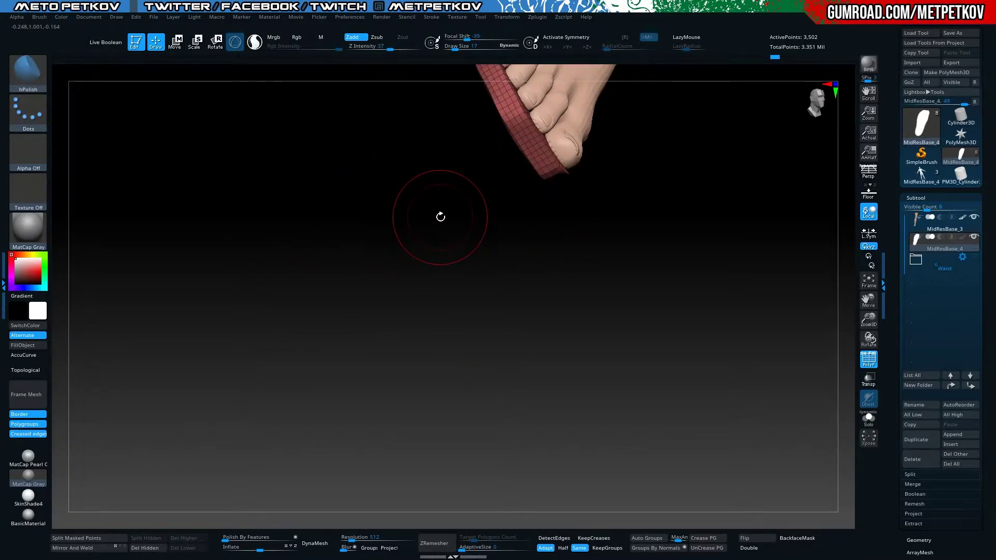
key(b)
key(s)
key(t)
mouse_move(258, 245)
mouse_down()
mouse_move(288, 305)
mouse_move(579, 255)
mouse_up()
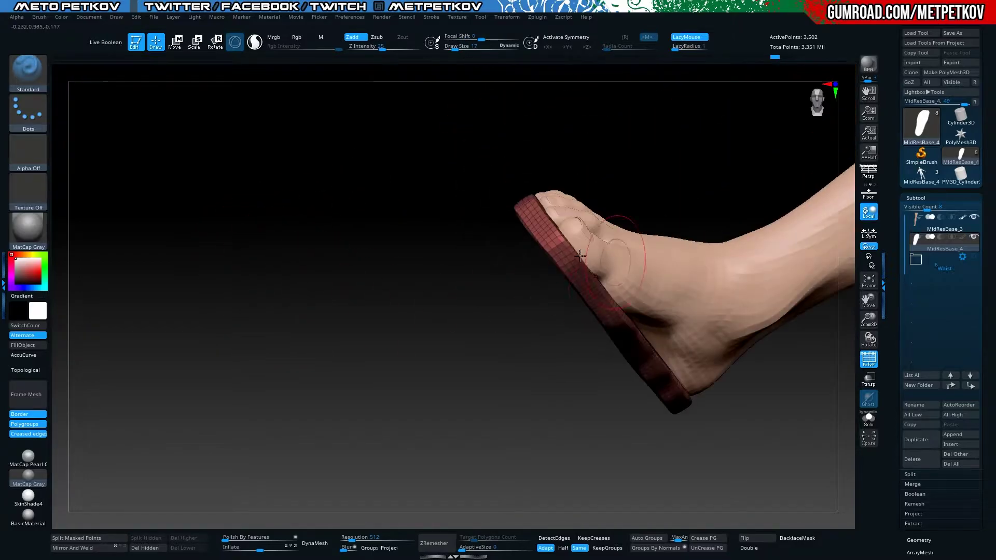
mouse_move(458, 337)
mouse_down()
mouse_move(331, 371)
mouse_move(322, 360)
mouse_move(273, 353)
mouse_move(321, 348)
mouse_up()
key(space)
drag(534, 201, 524, 201)
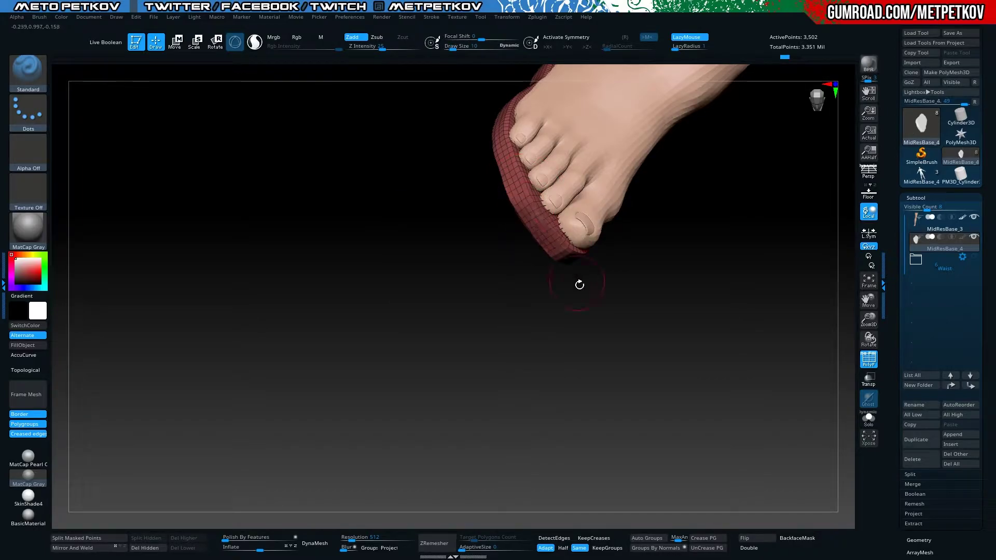
Check the toes, sole edge and top of the foot, and switch to hPolish
mouse_move(440, 250)
mouse_down()
mouse_move(362, 290)
mouse_move(373, 306)
mouse_move(500, 176)
mouse_up()
mouse_move(434, 131)
mouse_down()
mouse_move(400, 280)
mouse_move(429, 396)
mouse_move(492, 211)
mouse_up()
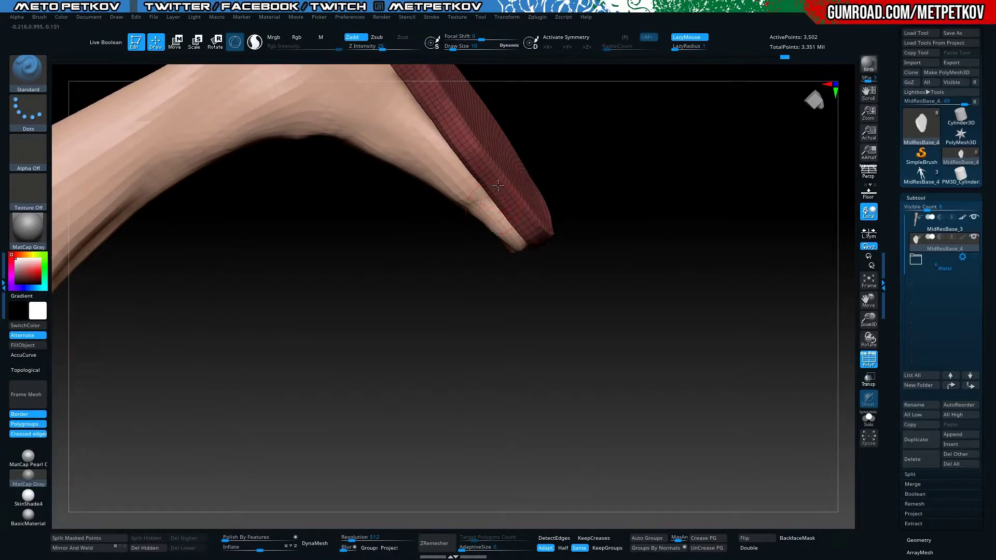
drag(567, 280, 556, 189)
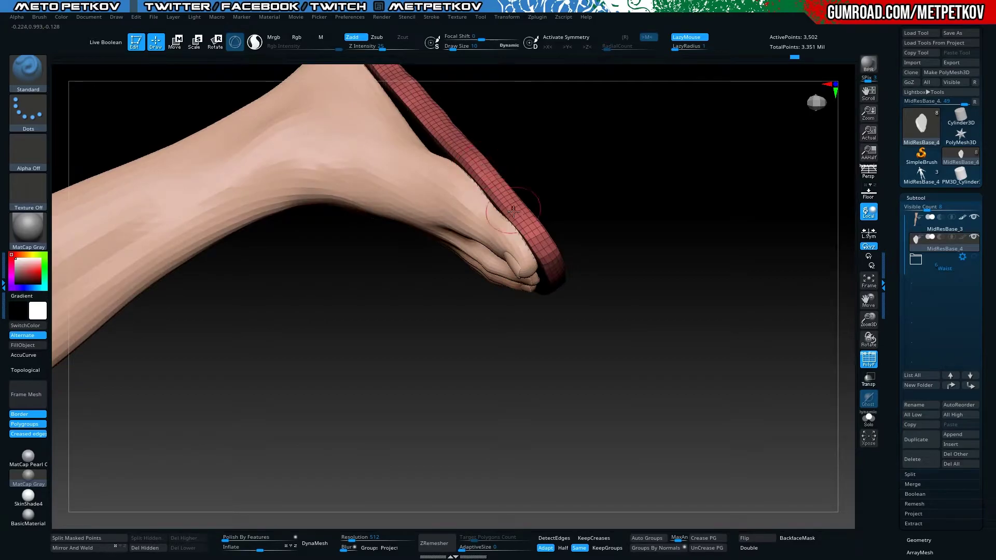
mouse_move(569, 280)
mouse_down()
mouse_move(642, 194)
mouse_move(638, 222)
mouse_up()
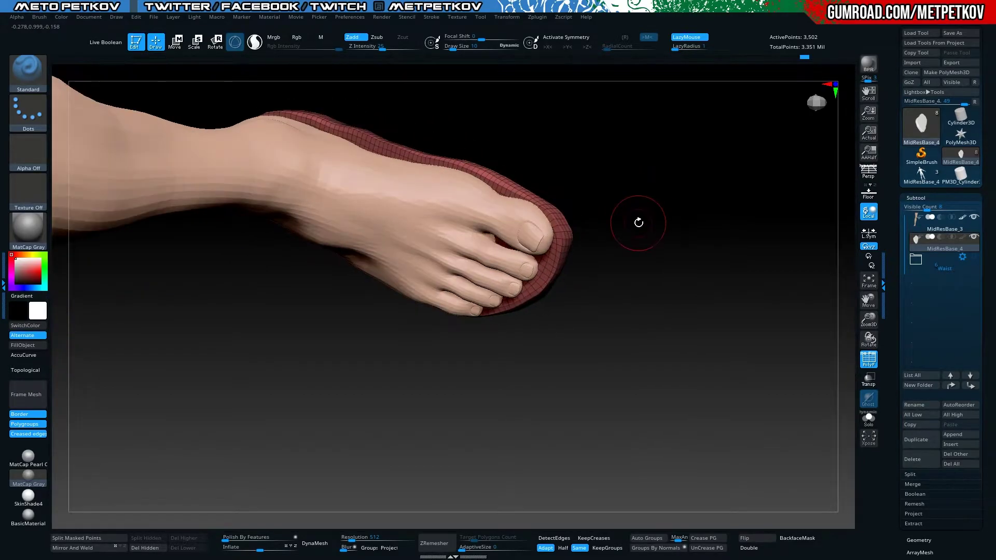
key(b)
key(h)
key(p)
Inspect the sole from toe to heel, then drag a rectangular mask over its side
drag(503, 104, 480, 175)
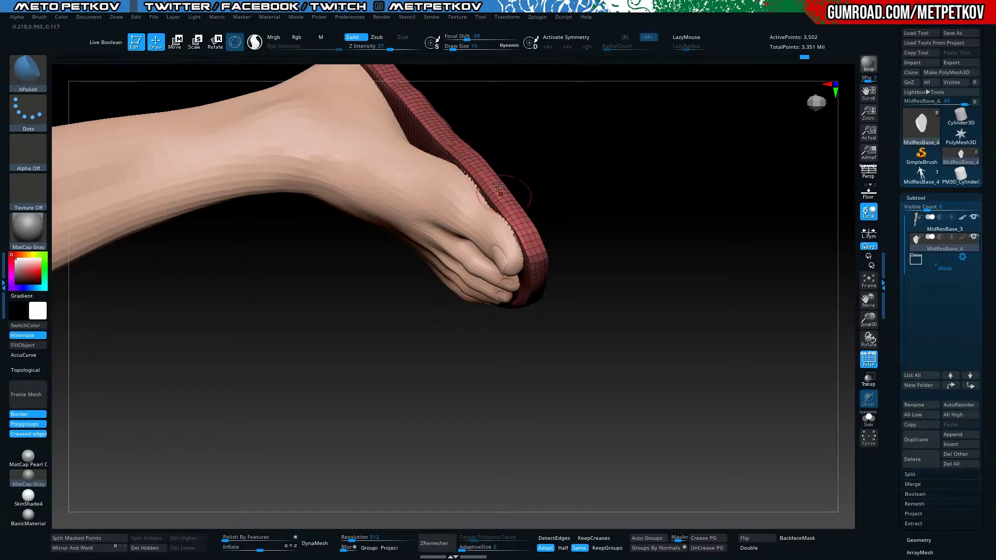
drag(613, 359, 516, 201)
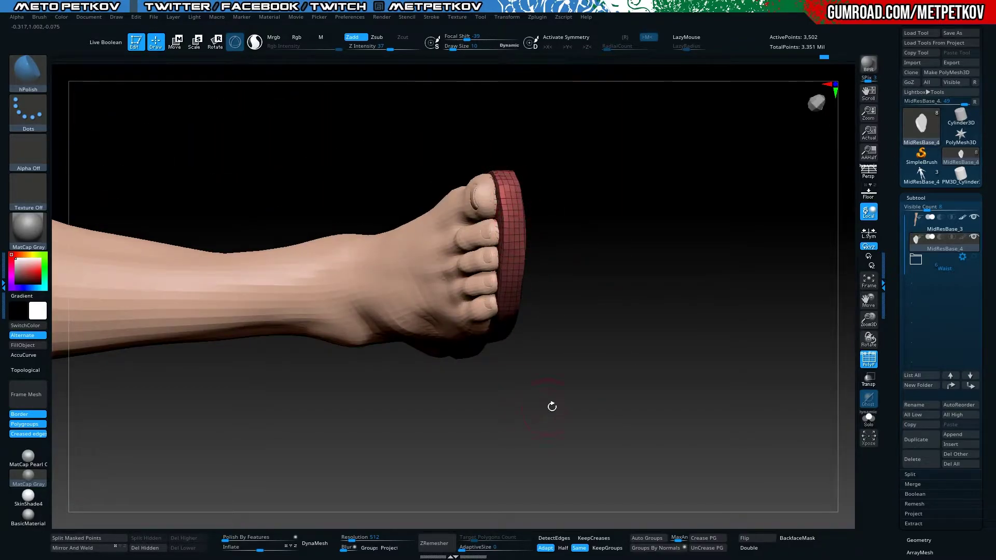
drag(552, 407, 520, 222)
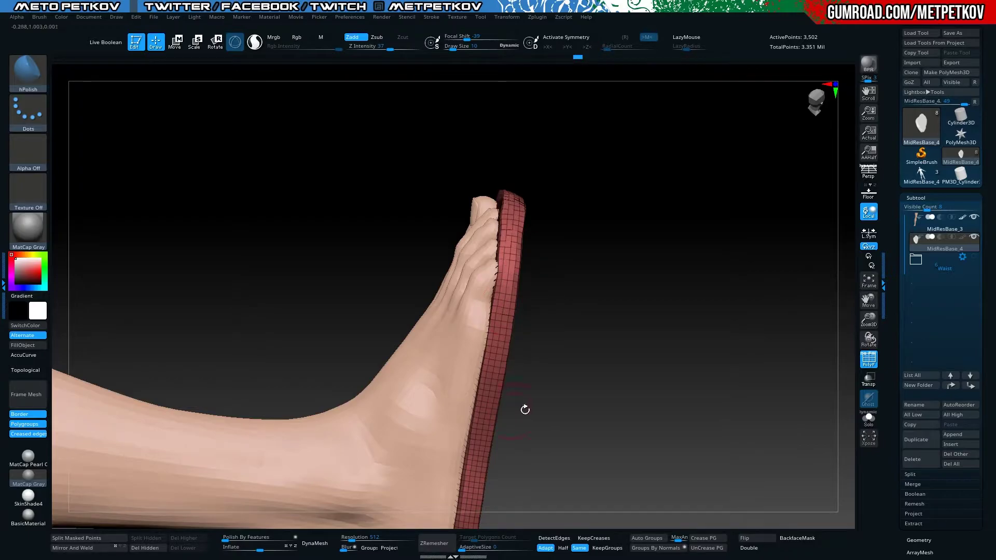
mouse_move(525, 410)
mouse_down()
mouse_move(627, 269)
mouse_move(333, 215)
mouse_move(315, 237)
mouse_move(362, 169)
mouse_move(318, 262)
mouse_move(274, 286)
mouse_move(316, 297)
mouse_move(336, 383)
mouse_move(388, 161)
mouse_up()
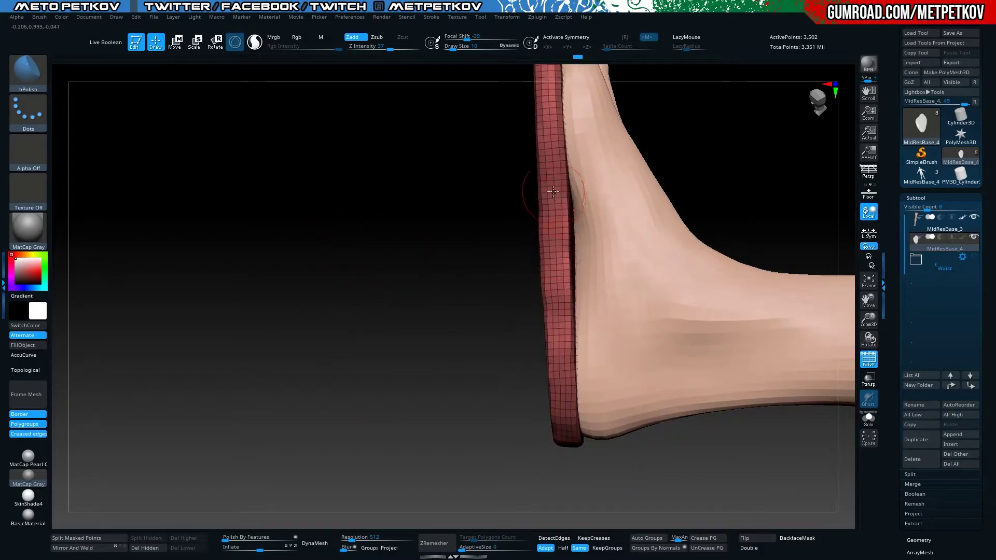
mouse_move(493, 290)
alt+mouse_down()
mouse_move(386, 249)
mouse_move(373, 201)
mouse_move(344, 240)
mouse_move(287, 227)
alt+mouse_up()
mouse_move(357, 100)
ctrl+shift+mouse_down()
mouse_move(474, 384)
mouse_move(551, 418)
ctrl+shift+mouse_up()
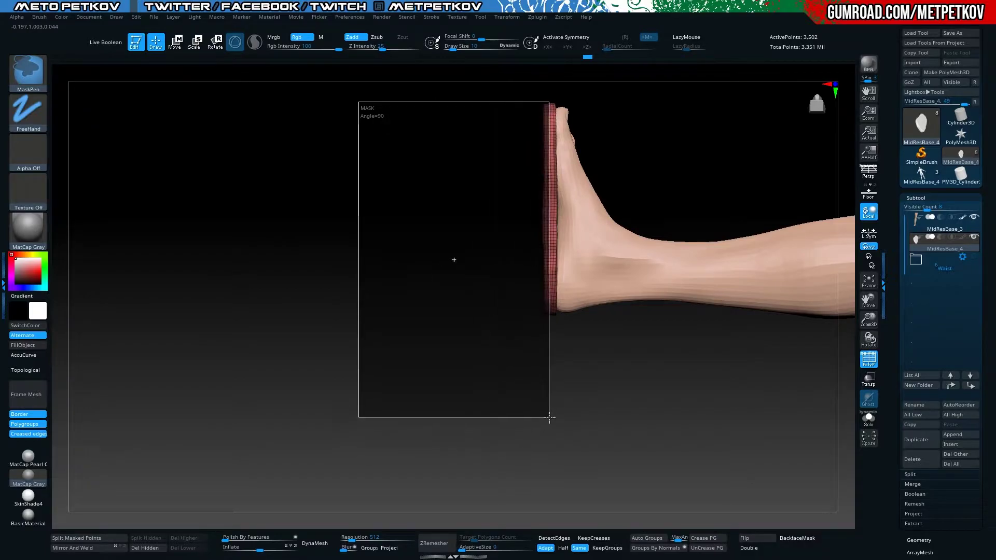
Shift the masked sole strip along one axis with the Move gizmo, then return to Draw
key(w)
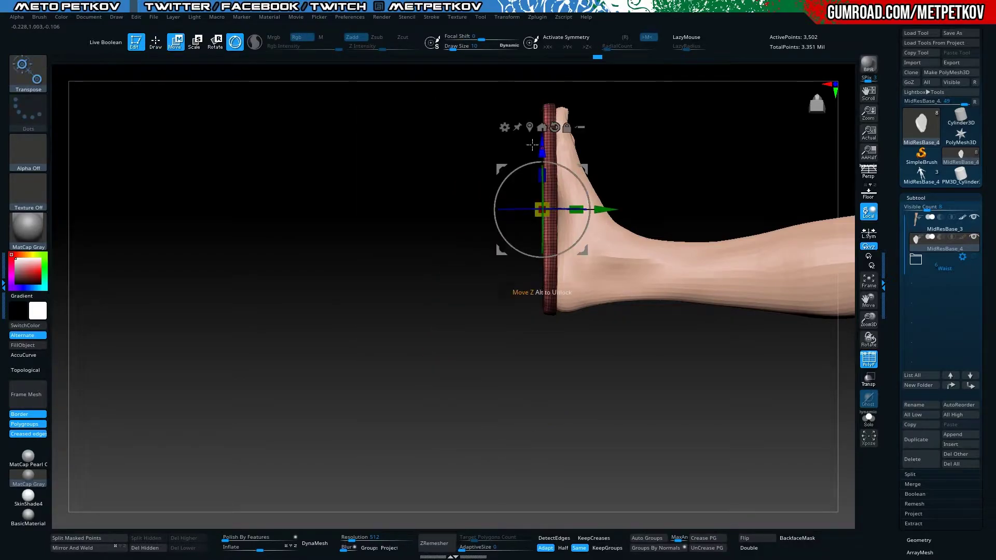
mouse_move(532, 145)
alt+mouse_down()
mouse_move(456, 247)
mouse_move(573, 209)
mouse_move(525, 199)
alt+mouse_up()
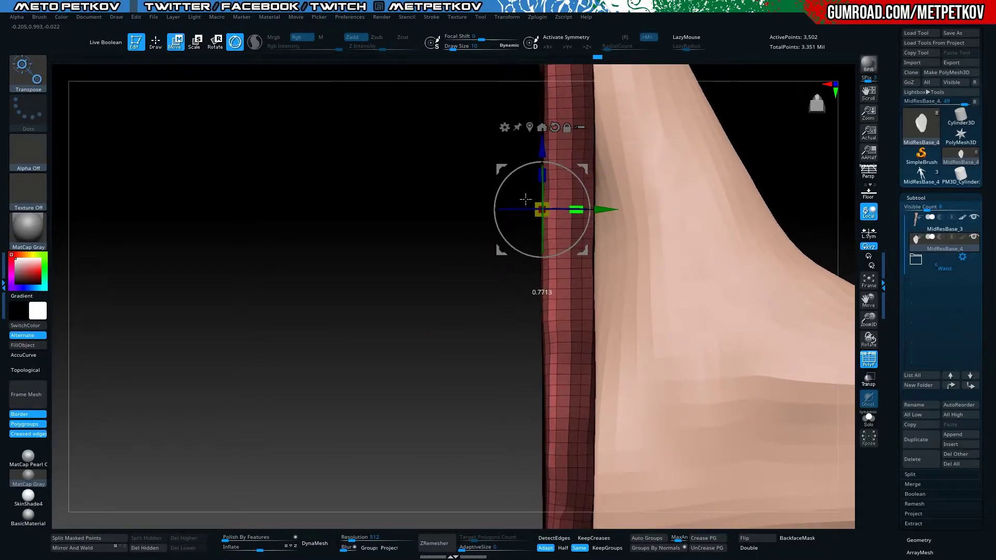
drag(602, 209, 605, 207)
alt+drag(295, 224, 218, 178)
key(q)
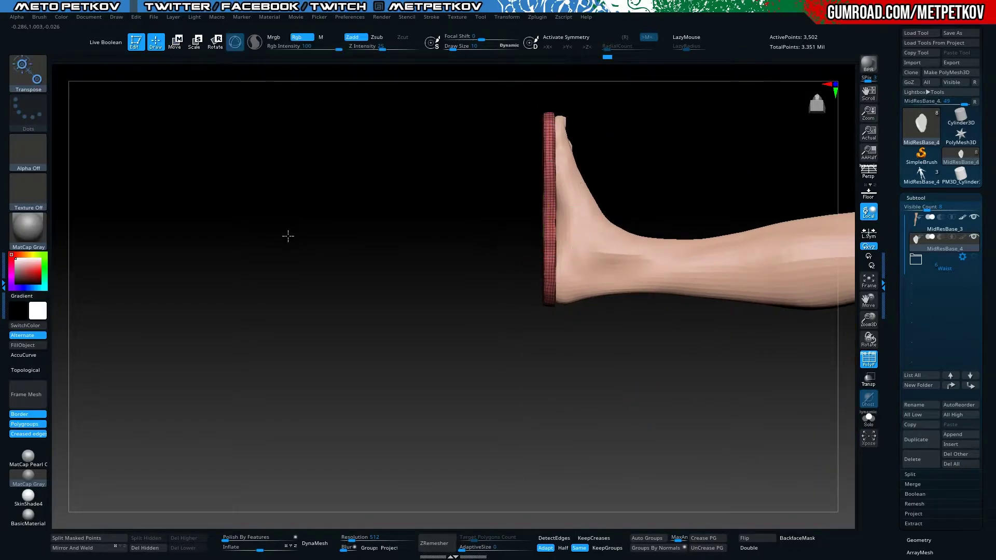
mouse_move(264, 221)
alt+mouse_down()
mouse_move(300, 340)
mouse_move(262, 302)
mouse_move(242, 253)
alt+mouse_up()
key(d)
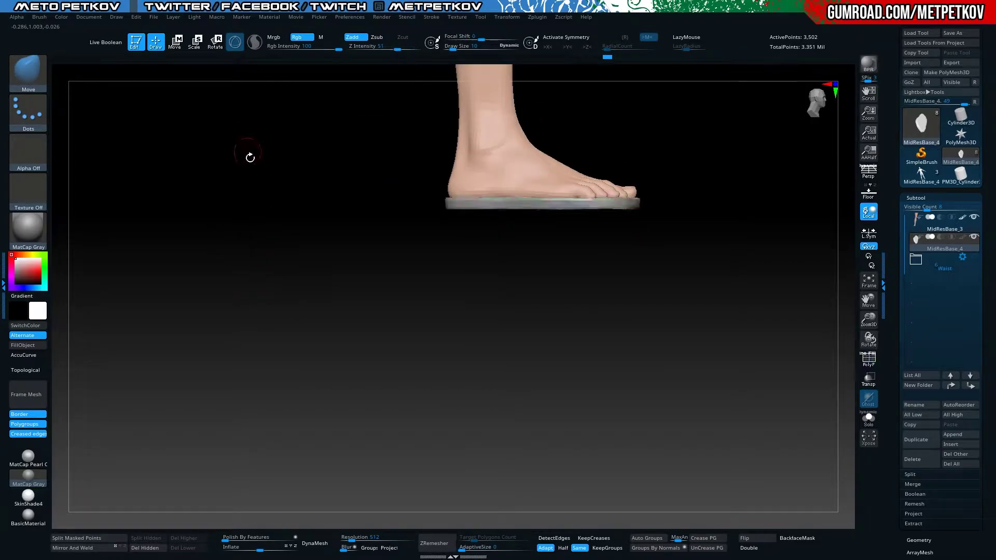
Work the sole rim with the Standard brush, then hPolish, viewing it from below and edge-on
mouse_move(249, 155)
mouse_down()
mouse_move(207, 300)
mouse_move(245, 374)
mouse_move(244, 363)
mouse_move(318, 394)
mouse_move(399, 398)
mouse_move(606, 216)
mouse_up()
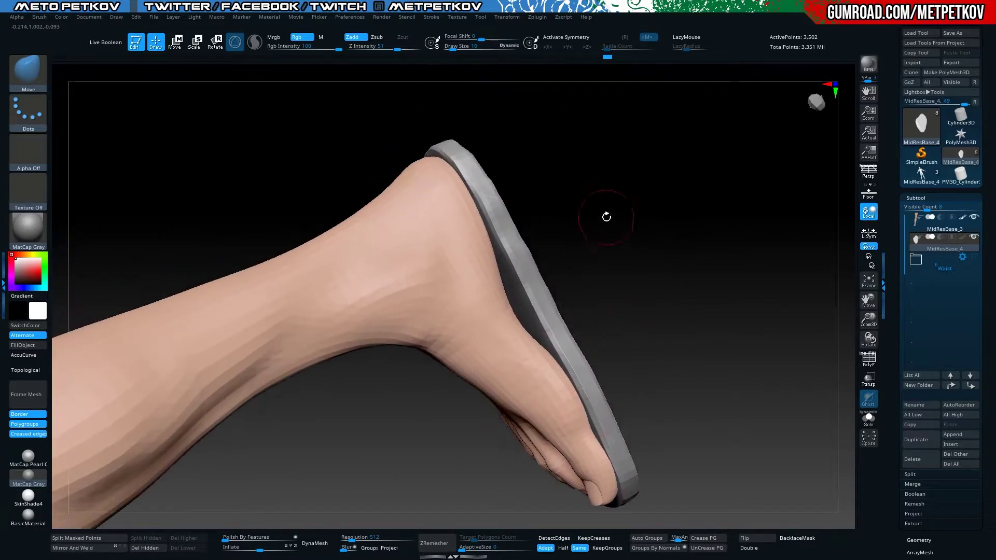
key(b)
key(s)
key(t)
mouse_move(266, 155)
mouse_down()
mouse_move(285, 111)
mouse_move(475, 148)
mouse_up()
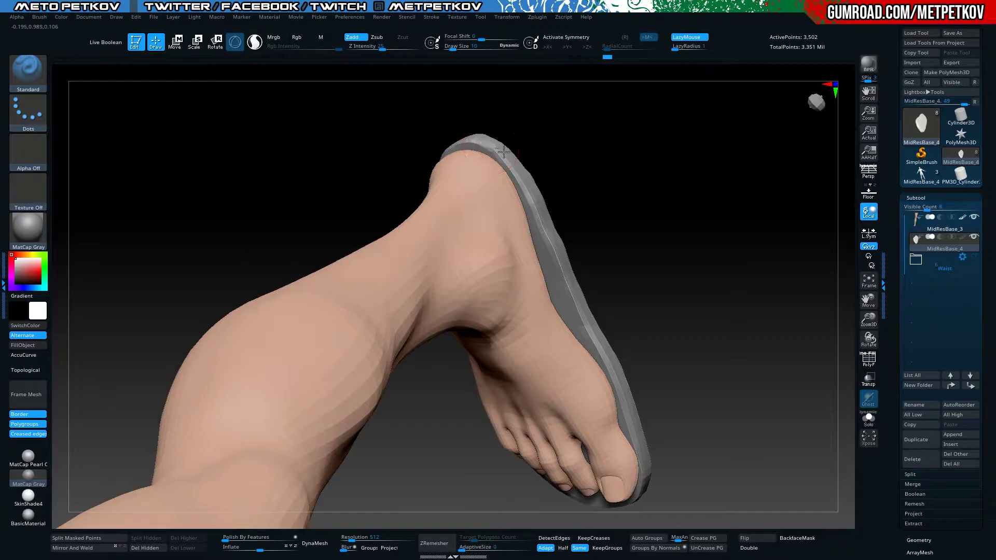
drag(629, 233, 543, 208)
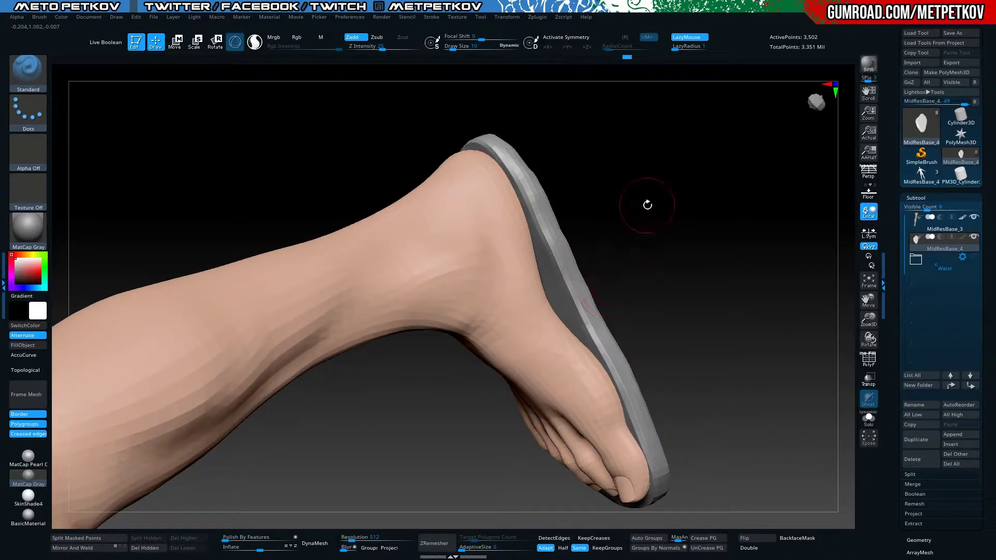
key(b)
key(h)
key(p)
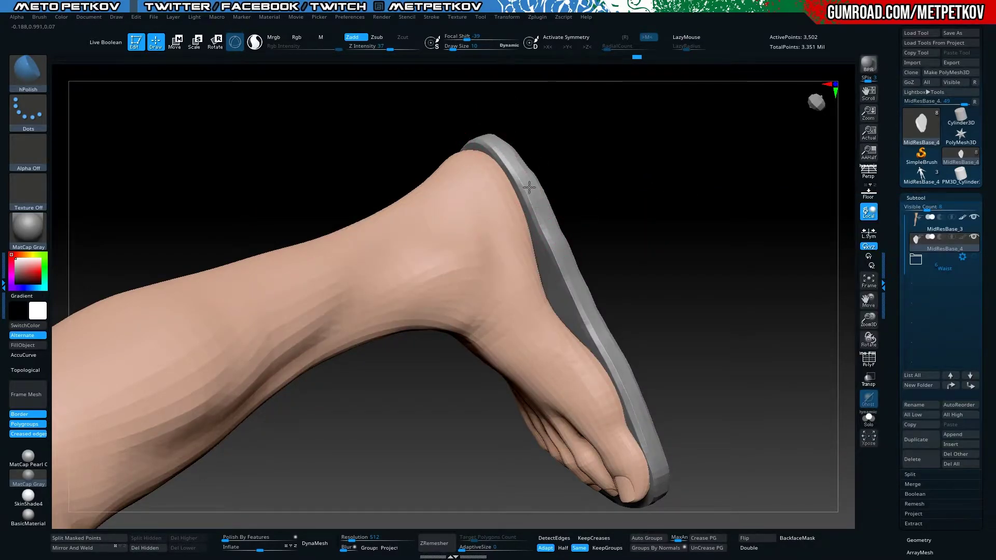
mouse_move(611, 250)
mouse_down()
mouse_move(633, 209)
mouse_move(587, 223)
mouse_move(469, 162)
mouse_up()
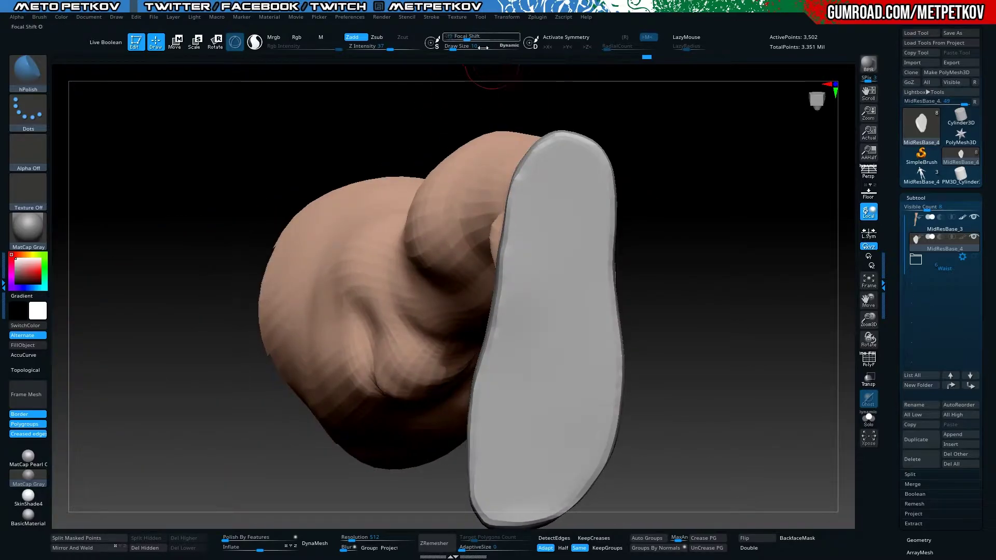
Switch to the Move brush and resize it to reshape the sole around the heel
key(b)
key(m)
key(v)
alt+drag(397, 103, 456, 202)
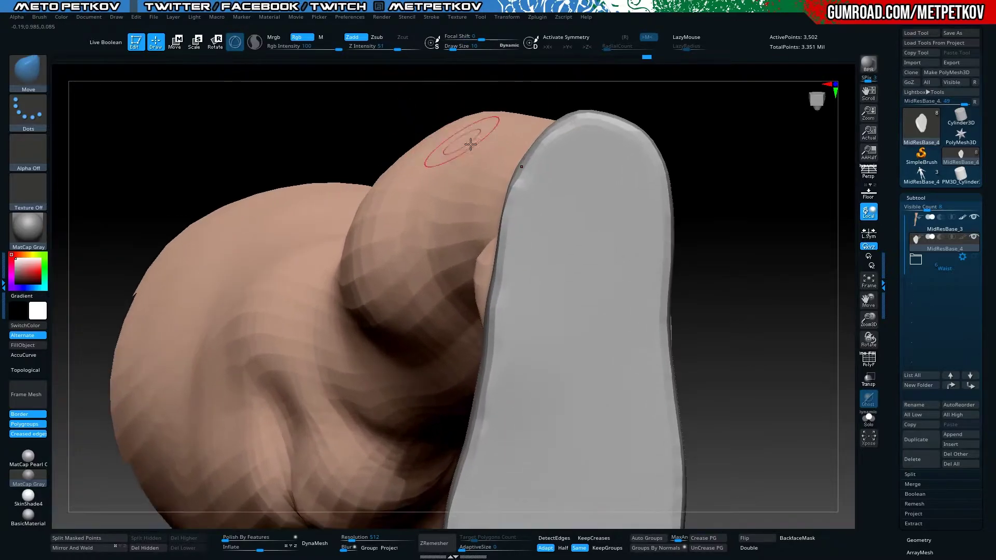
key(space)
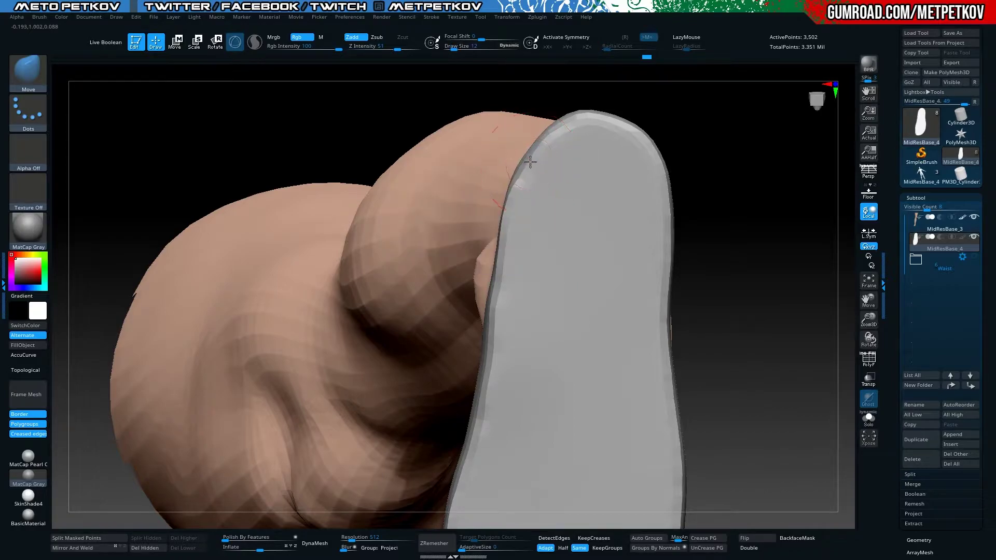
drag(373, 98, 460, 119)
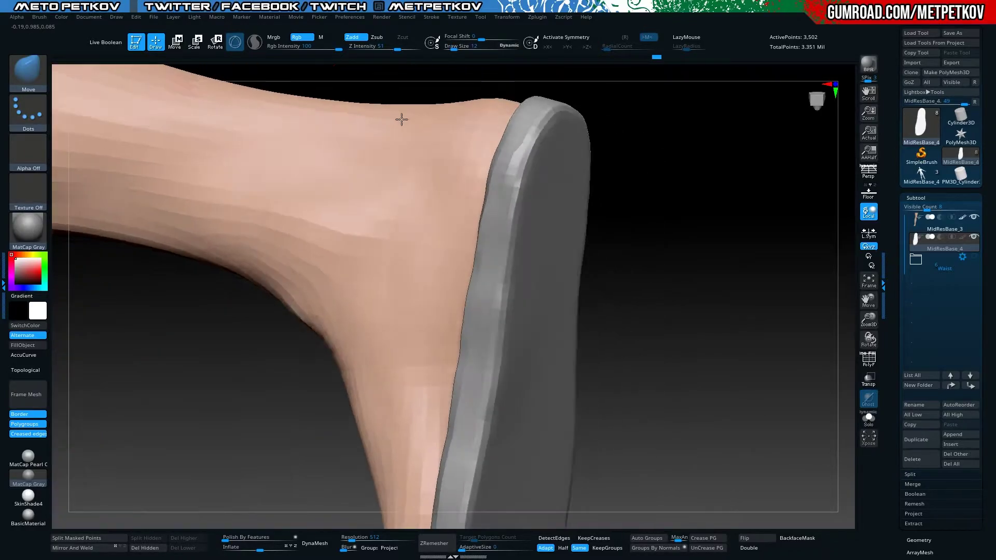
click(482, 17)
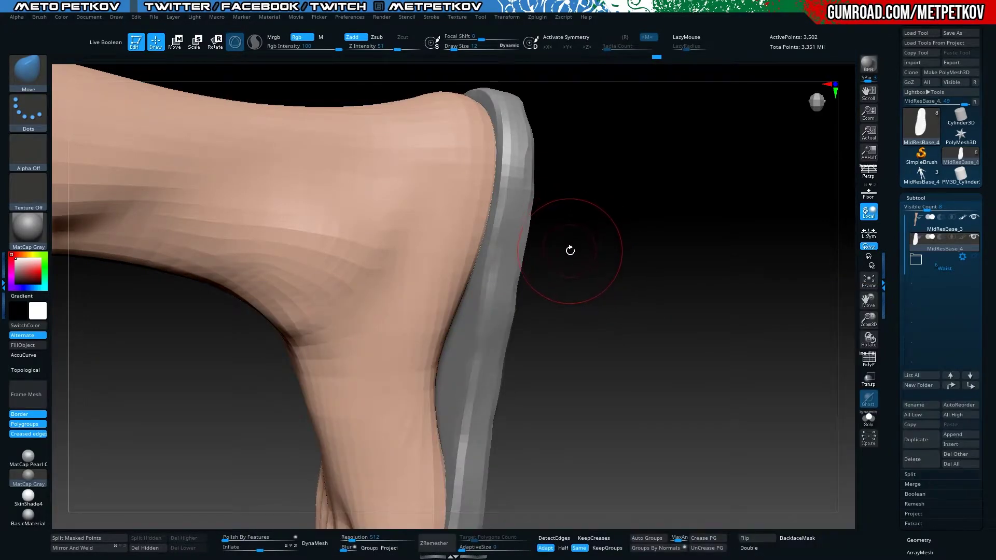
Go back to hPolish and turn the foot over so the sole faces up
key(b)
key(h)
key(p)
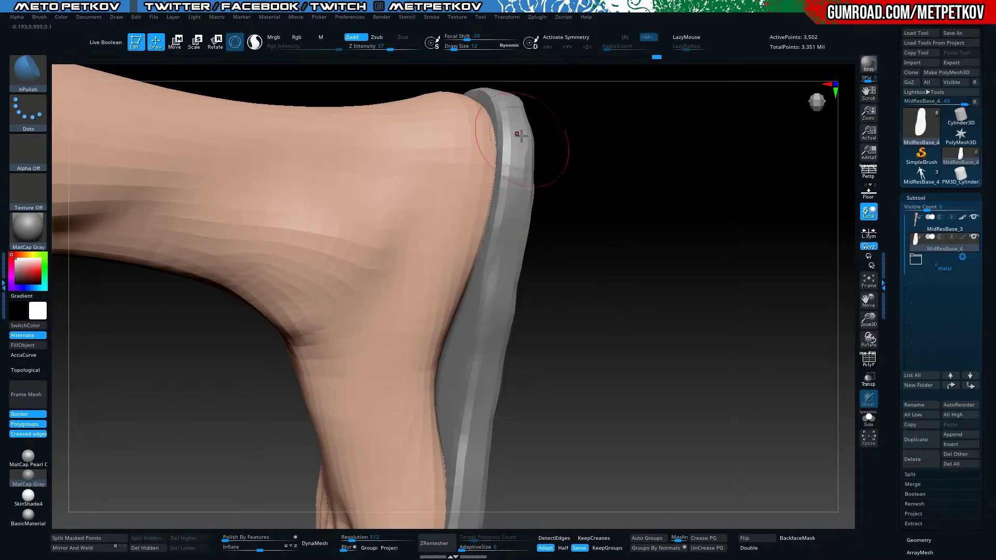
mouse_move(614, 248)
mouse_down()
mouse_move(184, 260)
mouse_move(249, 304)
mouse_move(309, 322)
mouse_move(493, 60)
mouse_move(475, 171)
mouse_move(515, 134)
mouse_up()
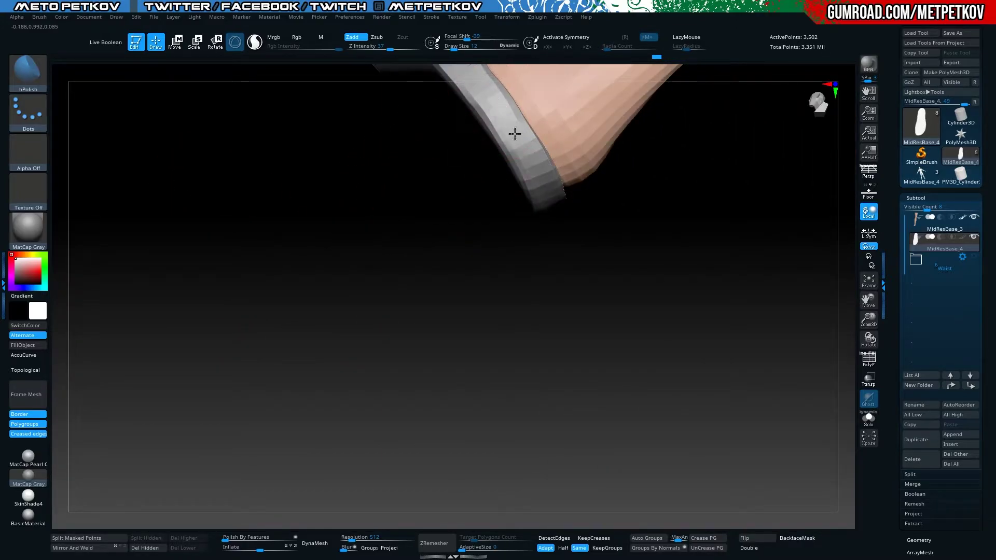
mouse_move(605, 358)
mouse_down()
mouse_move(654, 329)
mouse_move(266, 326)
mouse_up()
key(shift+f)
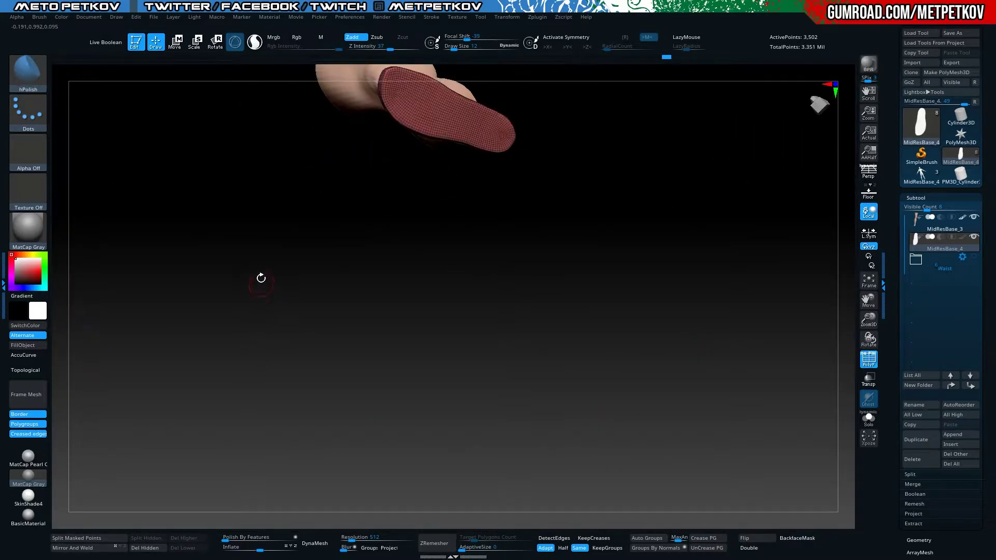
mouse_move(311, 350)
mouse_down()
mouse_move(328, 411)
mouse_move(304, 387)
mouse_move(341, 368)
mouse_up()
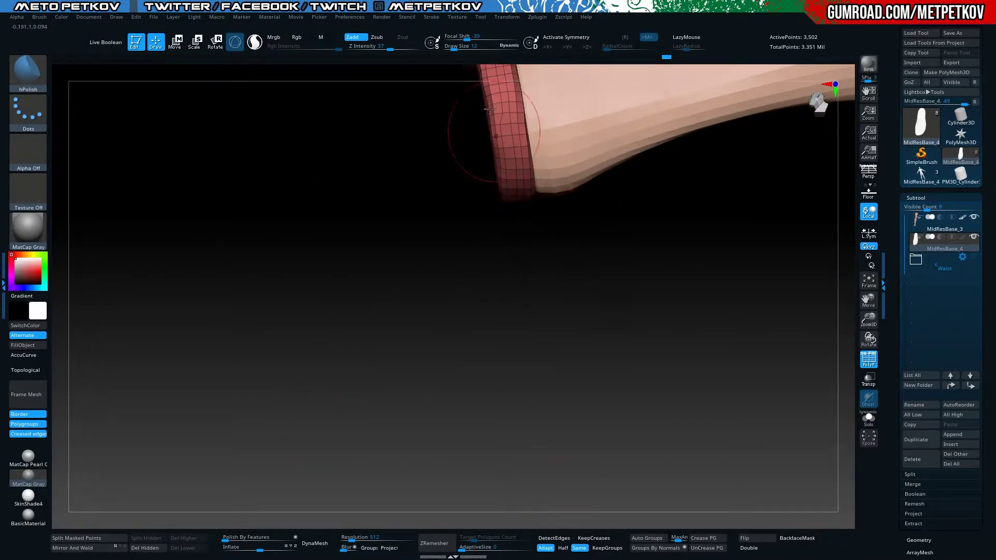
mouse_move(490, 108)
mouse_down()
mouse_move(289, 91)
mouse_move(330, 247)
mouse_move(304, 248)
mouse_move(289, 227)
mouse_move(340, 251)
mouse_move(333, 295)
mouse_move(515, 309)
mouse_move(488, 324)
mouse_move(400, 295)
mouse_move(483, 342)
mouse_move(235, 320)
mouse_move(313, 340)
mouse_move(254, 288)
mouse_move(316, 306)
mouse_up()
mouse_move(218, 213)
mouse_down()
mouse_move(180, 329)
mouse_move(158, 320)
mouse_move(188, 318)
mouse_move(217, 367)
mouse_move(188, 347)
mouse_up()
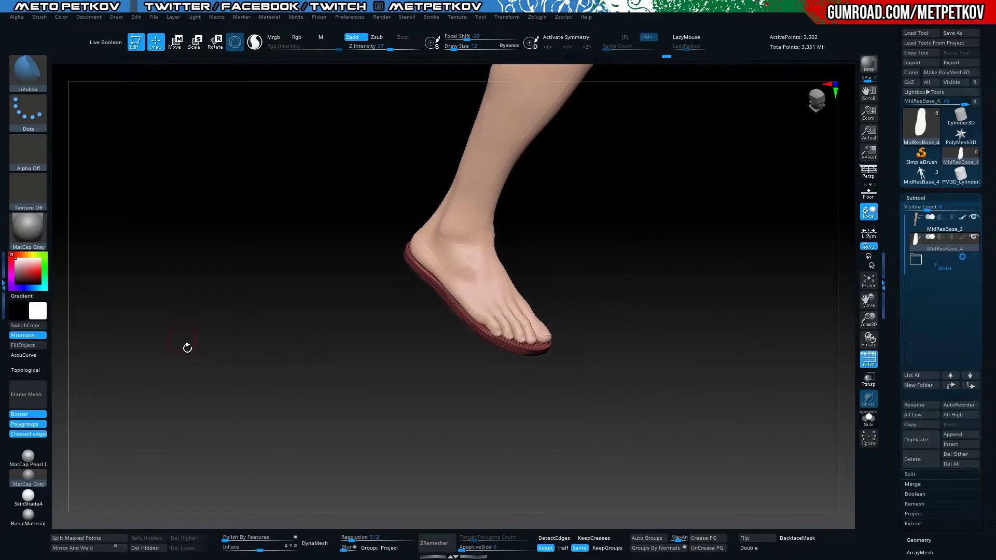
drag(509, 272, 258, 309)
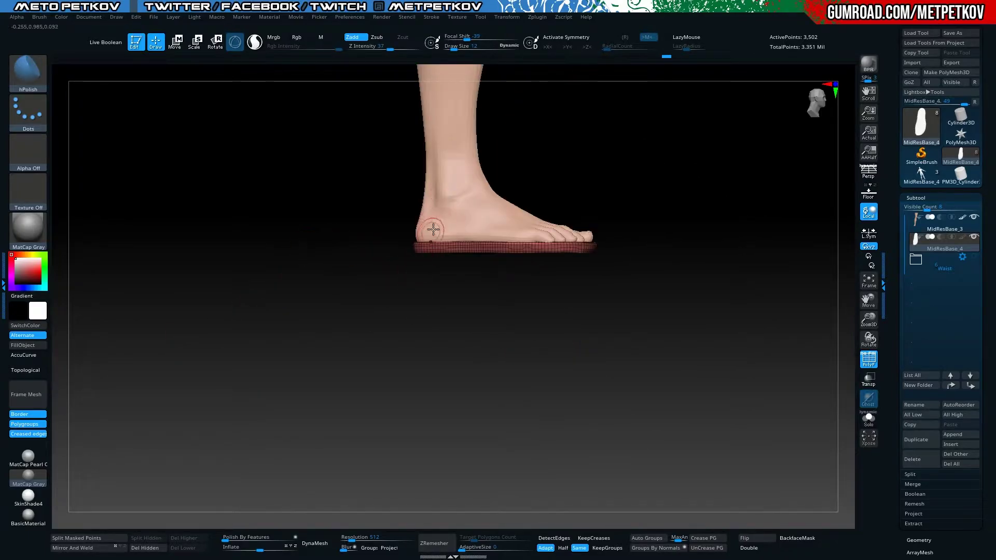
alt+drag(457, 290, 478, 318)
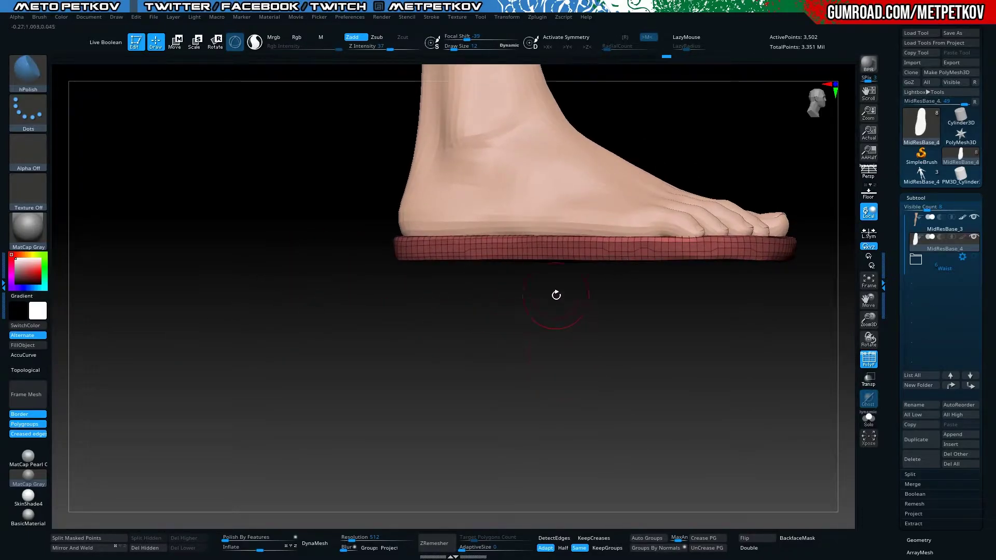
mouse_move(252, 311)
alt+mouse_down()
mouse_move(190, 325)
mouse_move(280, 352)
mouse_move(378, 427)
mouse_move(415, 509)
alt+mouse_up()
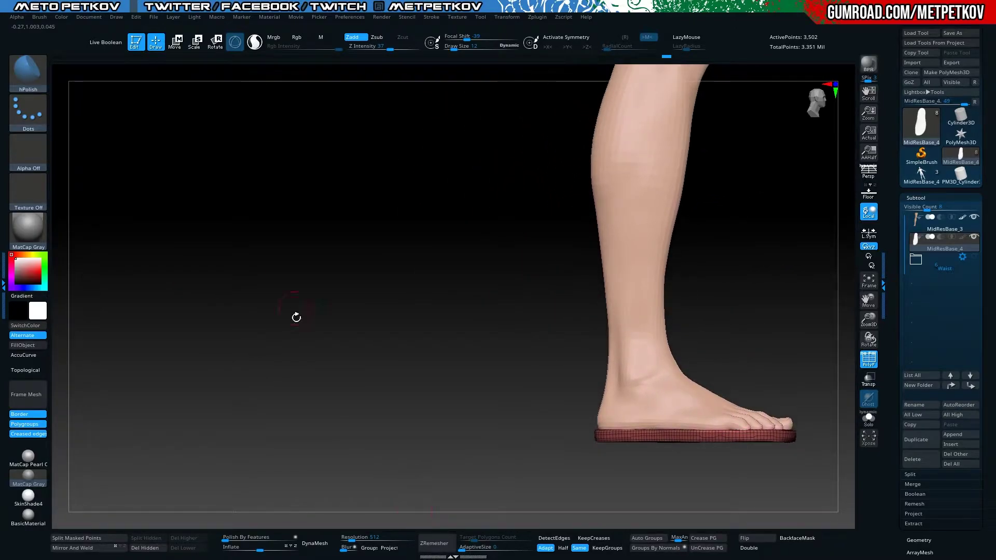
mouse_move(296, 316)
mouse_down()
mouse_move(267, 299)
mouse_move(296, 206)
mouse_move(313, 215)
mouse_move(309, 250)
mouse_up()
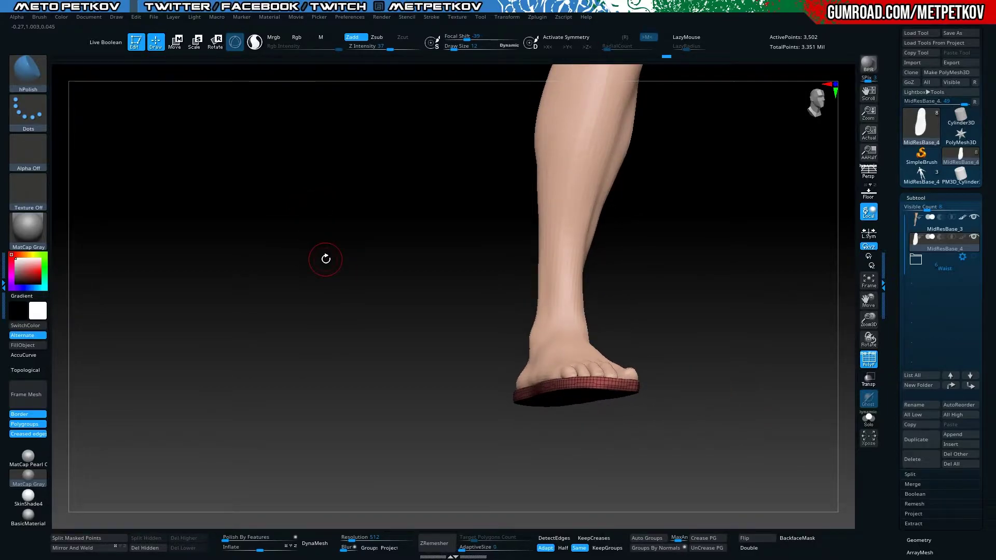
mouse_move(286, 283)
alt+mouse_down()
mouse_move(306, 399)
mouse_move(256, 361)
mouse_move(298, 418)
mouse_move(309, 256)
mouse_move(338, 378)
mouse_move(329, 318)
mouse_move(344, 311)
mouse_move(306, 347)
alt+mouse_up()
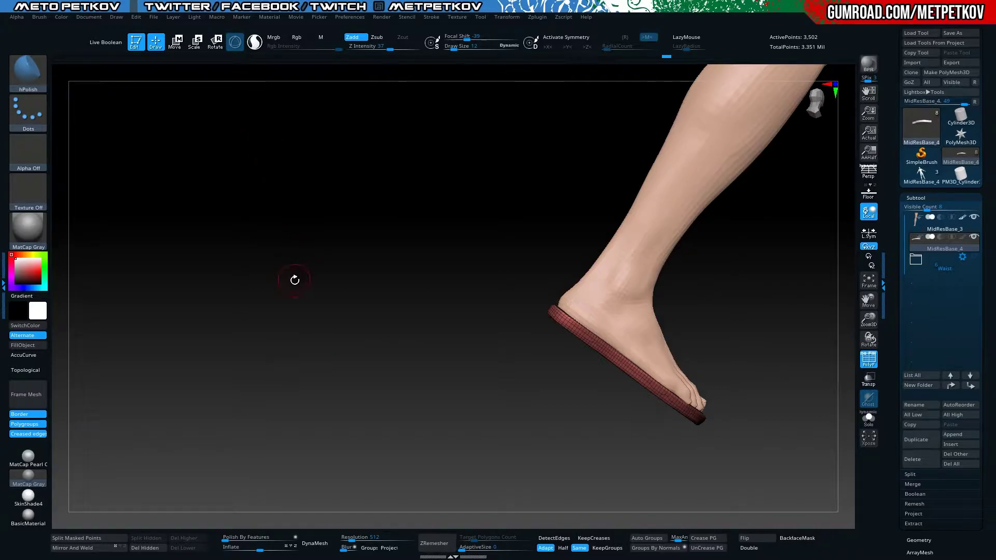
mouse_move(294, 280)
mouse_down()
mouse_move(266, 267)
mouse_move(331, 309)
mouse_move(342, 300)
mouse_up()
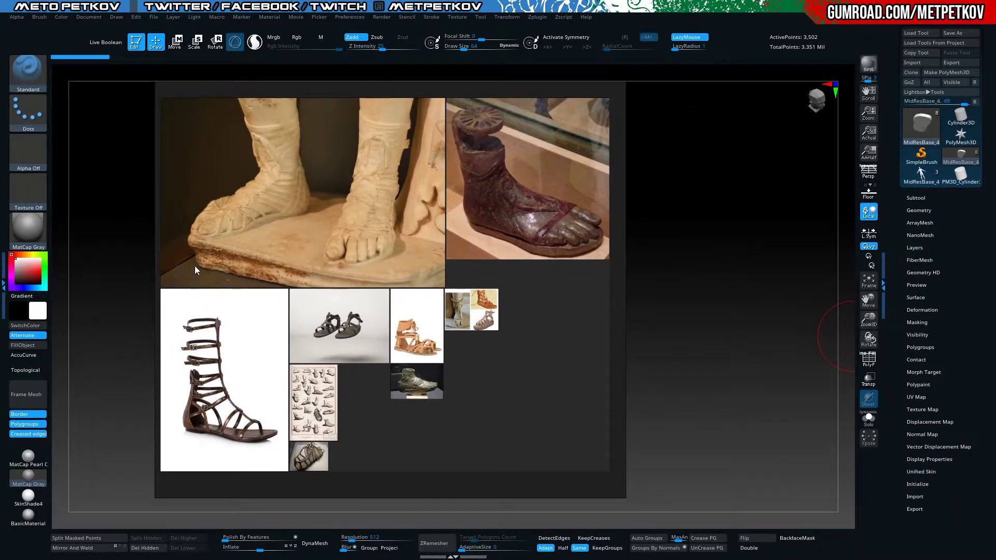
Zoom around the board and pan across the engraving sheet to the tan gladiator sandals
scroll(313, 359, down, 2)
scroll(314, 358, up, 4)
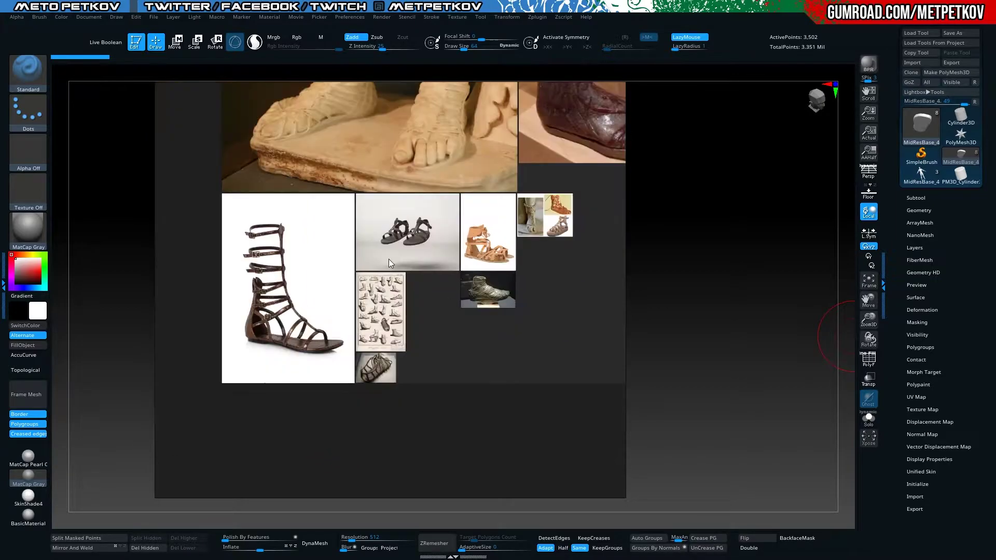
scroll(419, 239, up, 2)
scroll(349, 361, up, 4)
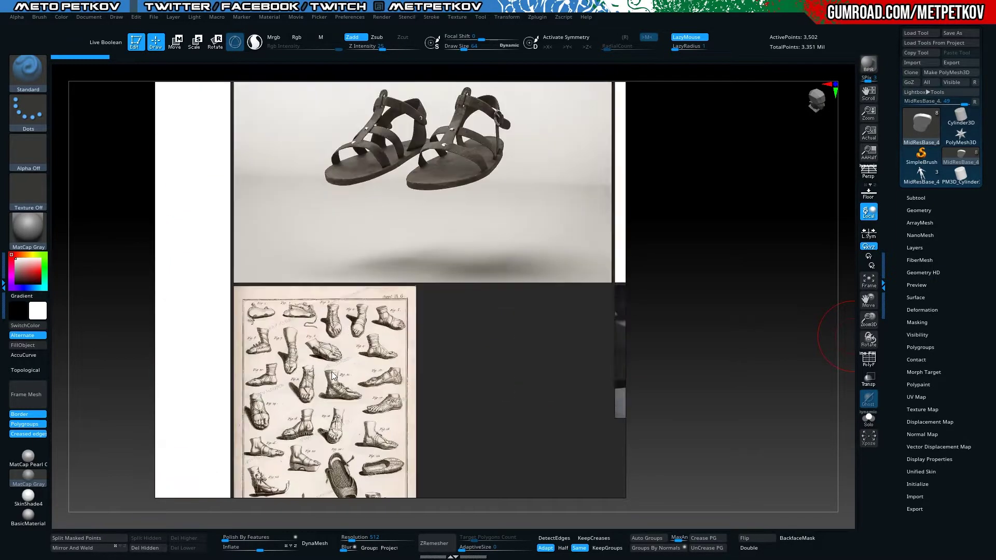
scroll(331, 371, down, 3)
scroll(448, 176, down, 1)
scroll(404, 184, down, 1)
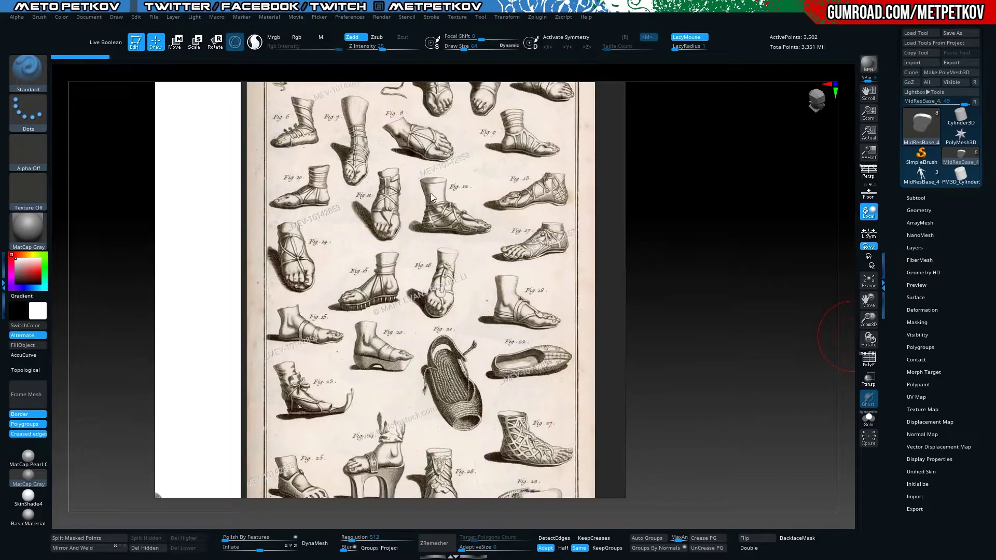
scroll(459, 191, up, 2)
mouse_move(459, 191)
middle_down()
mouse_move(434, 157)
mouse_move(418, 222)
mouse_move(443, 194)
middle_up()
scroll(488, 164, down, 3)
mouse_move(488, 169)
middle_down()
mouse_move(318, 347)
mouse_move(360, 231)
mouse_move(221, 302)
mouse_move(181, 338)
middle_up()
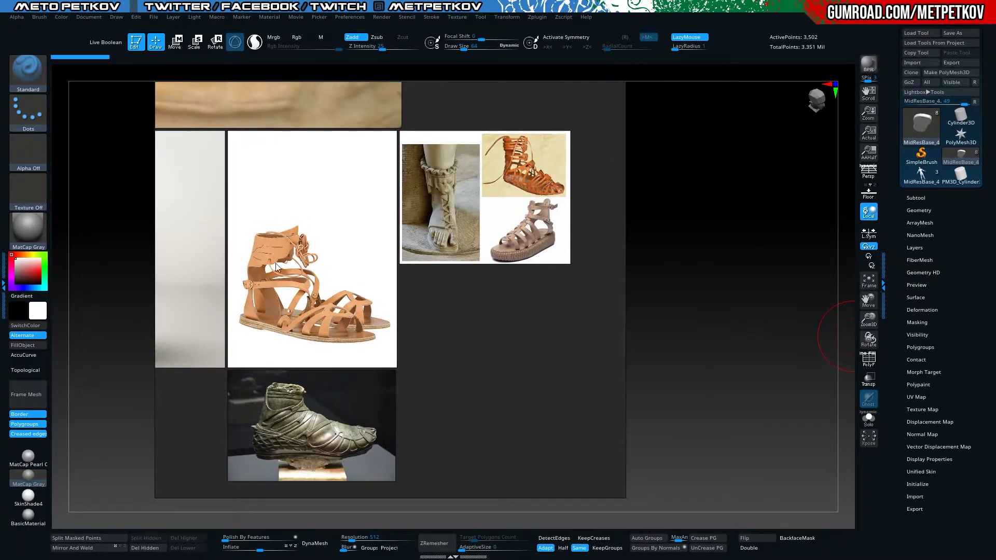
Pan across the sandal photos, below the black sandals, and over to the engraved sheet
mouse_move(276, 267)
middle_down()
mouse_move(589, 252)
mouse_move(185, 336)
mouse_move(361, 282)
mouse_move(380, 262)
middle_up()
scroll(344, 325, down, 2)
middle_drag(344, 325, 375, 294)
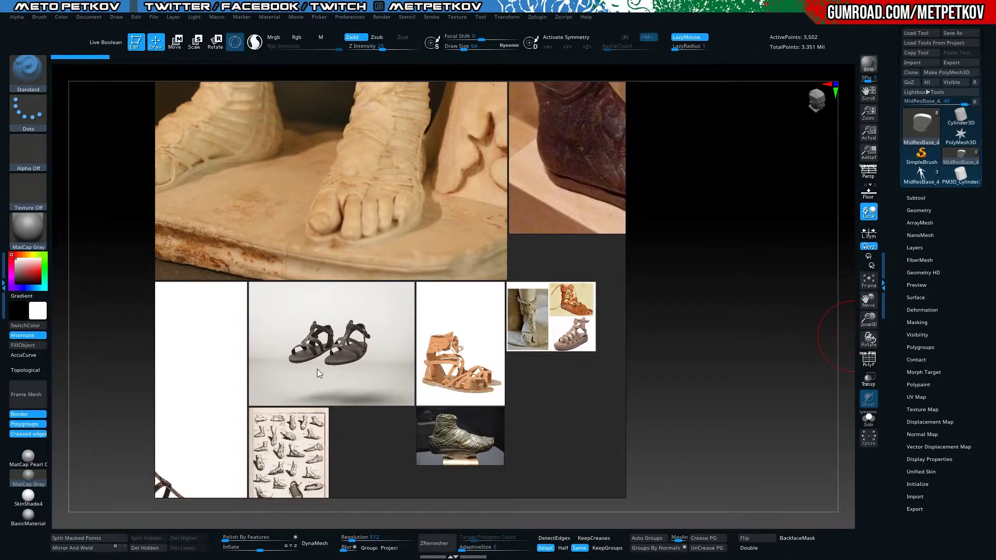
scroll(325, 362, up, 2)
scroll(326, 362, up, 1)
middle_drag(381, 391, 297, 234)
scroll(352, 293, down, 1)
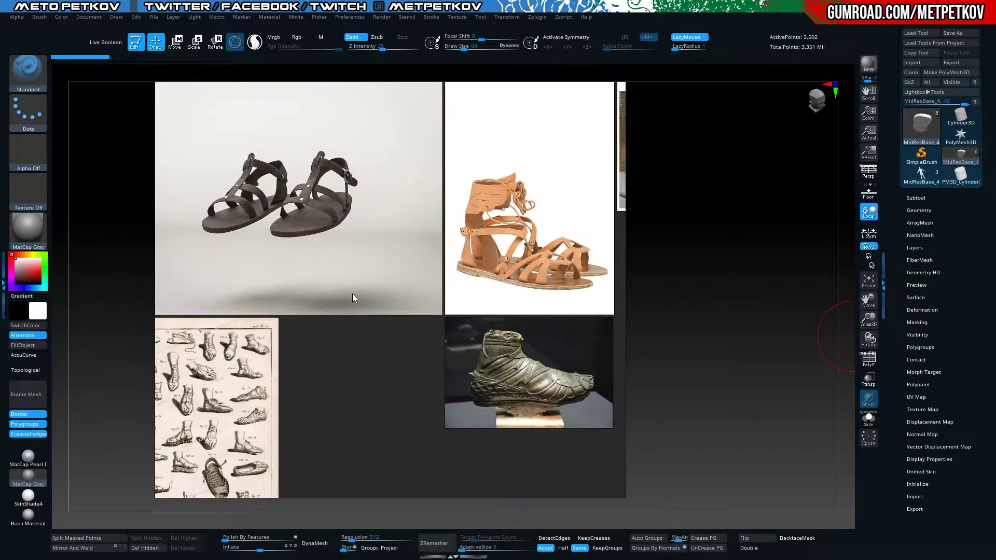
scroll(353, 293, up, 1)
mouse_move(324, 309)
middle_down()
mouse_move(406, 133)
mouse_move(449, 238)
mouse_move(441, 10)
middle_up()
scroll(381, 276, up, 1)
scroll(380, 276, up, 1)
scroll(381, 276, up, 2)
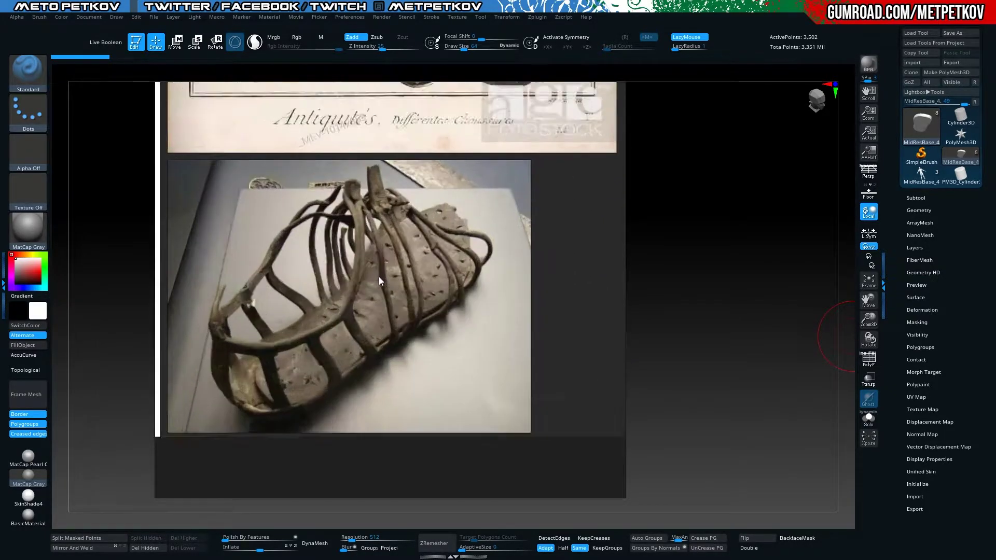
scroll(378, 276, up, 1)
Centre the woven sandal photo, then view the leather sandal pair full-size
middle_drag(343, 251, 378, 224)
scroll(378, 224, up, 1)
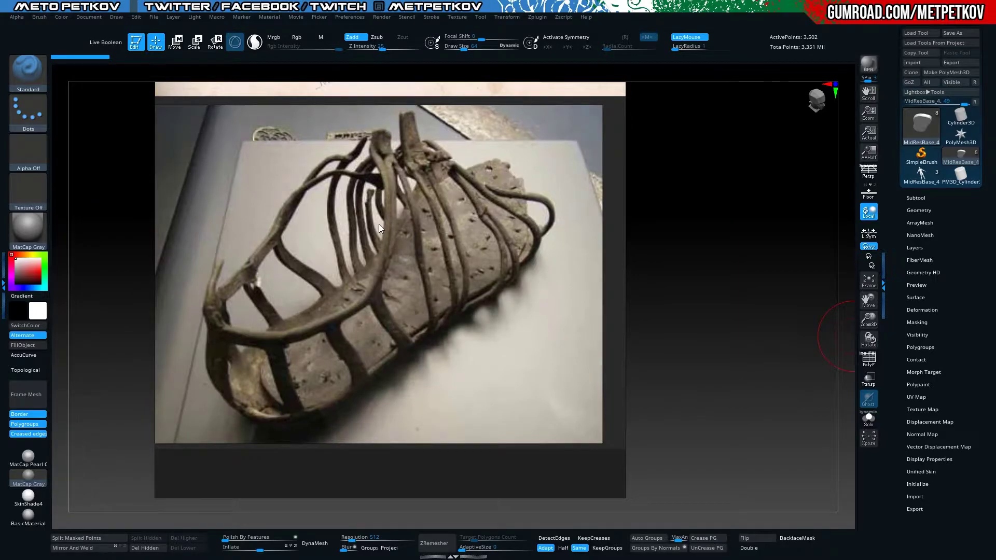
scroll(379, 224, down, 2)
scroll(332, 310, down, 1)
mouse_move(393, 164)
middle_down()
mouse_move(371, 328)
mouse_move(400, 210)
middle_up()
scroll(401, 210, up, 2)
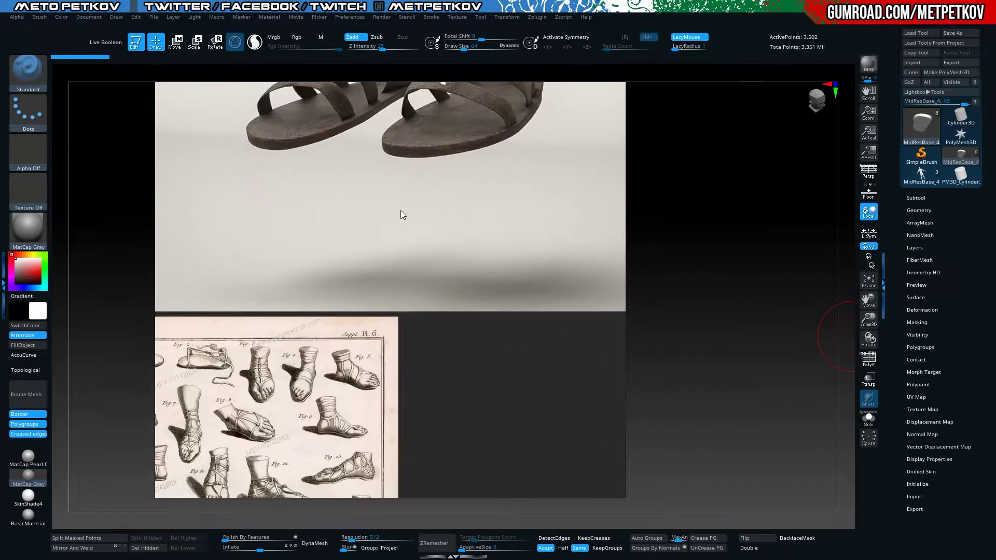
double_click(400, 210)
double_click(362, 153)
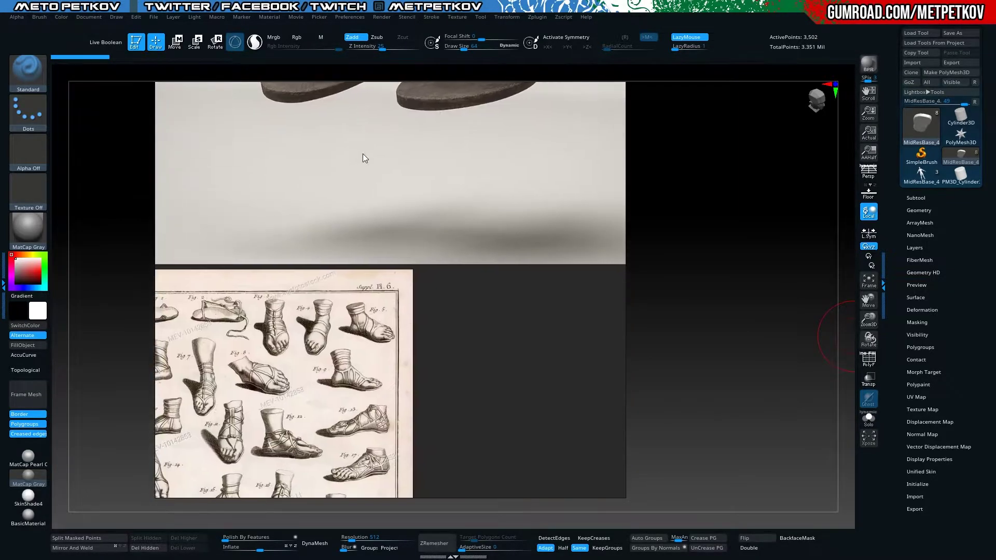
middle_drag(362, 158, 357, 216)
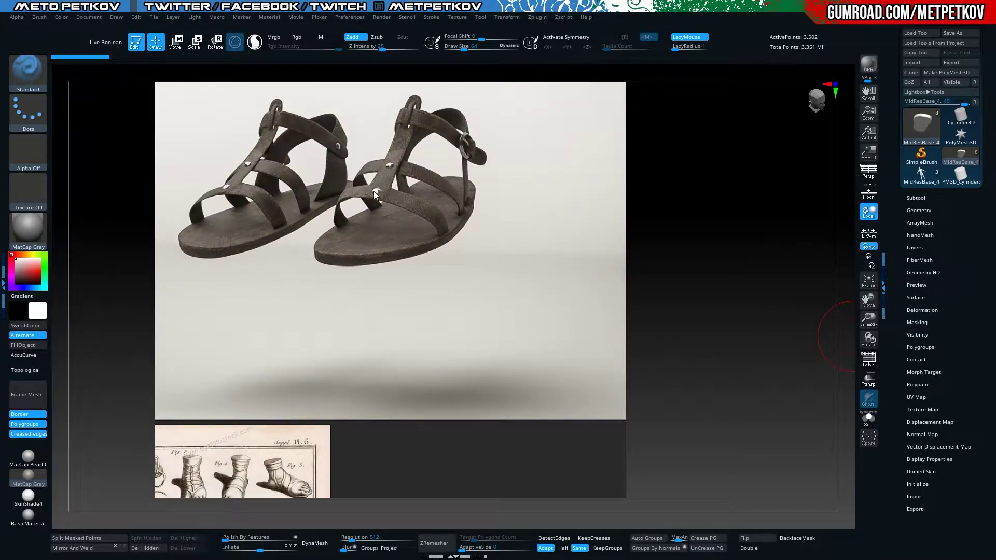
middle_drag(382, 207, 366, 371)
Zoom in and out to survey the whole sandal reference board
scroll(400, 317, down, 1)
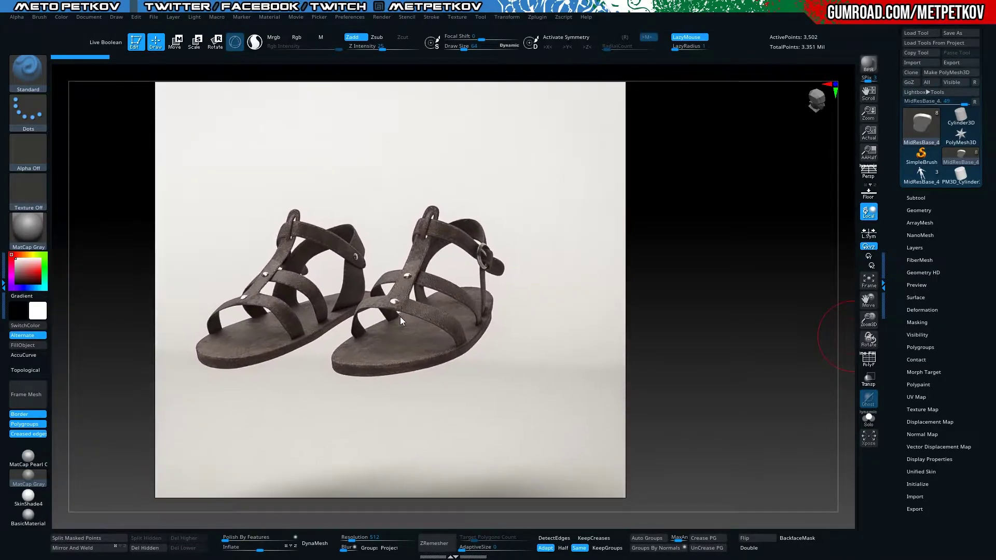
scroll(400, 319, down, 1)
scroll(400, 318, down, 2)
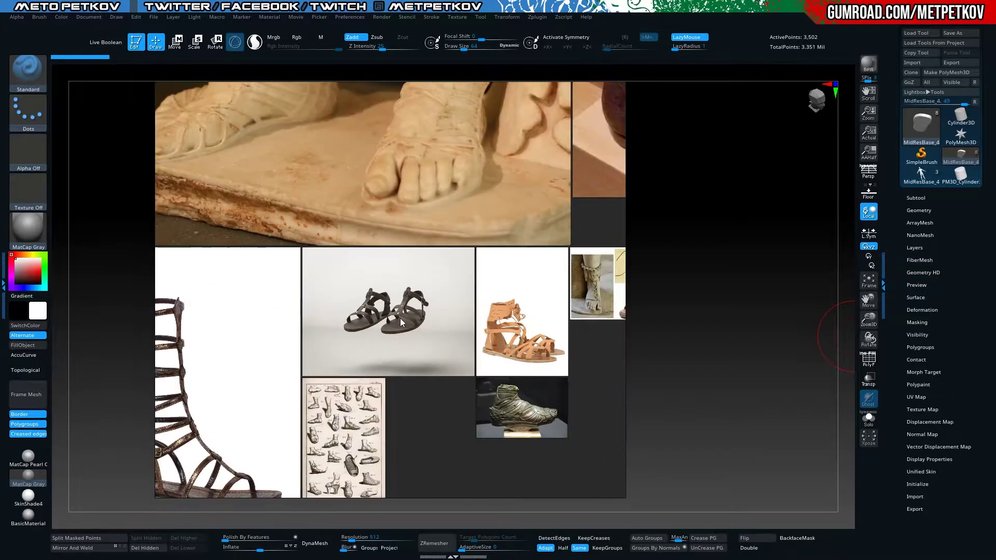
scroll(400, 318, down, 1)
scroll(400, 318, up, 3)
scroll(447, 300, down, 1)
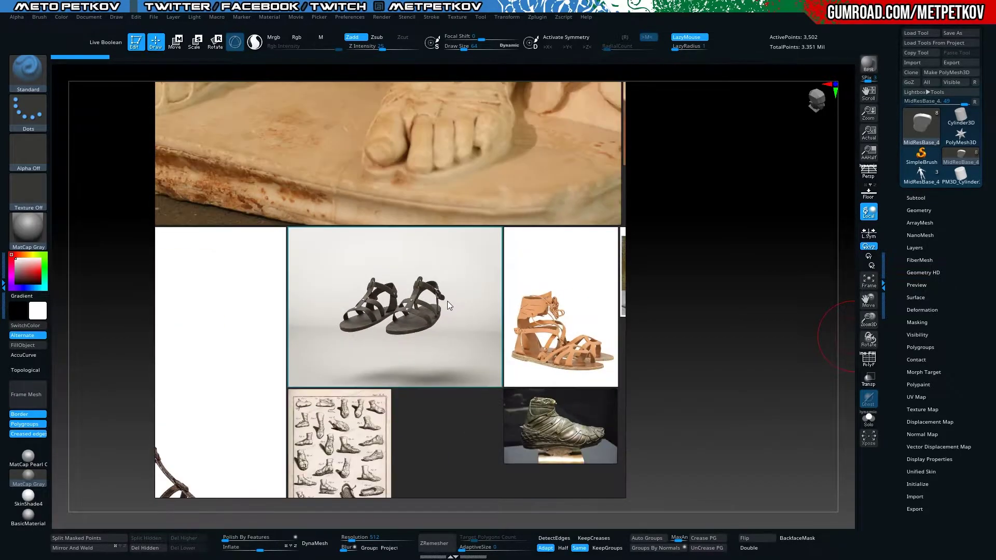
scroll(447, 300, down, 3)
scroll(441, 386, down, 1)
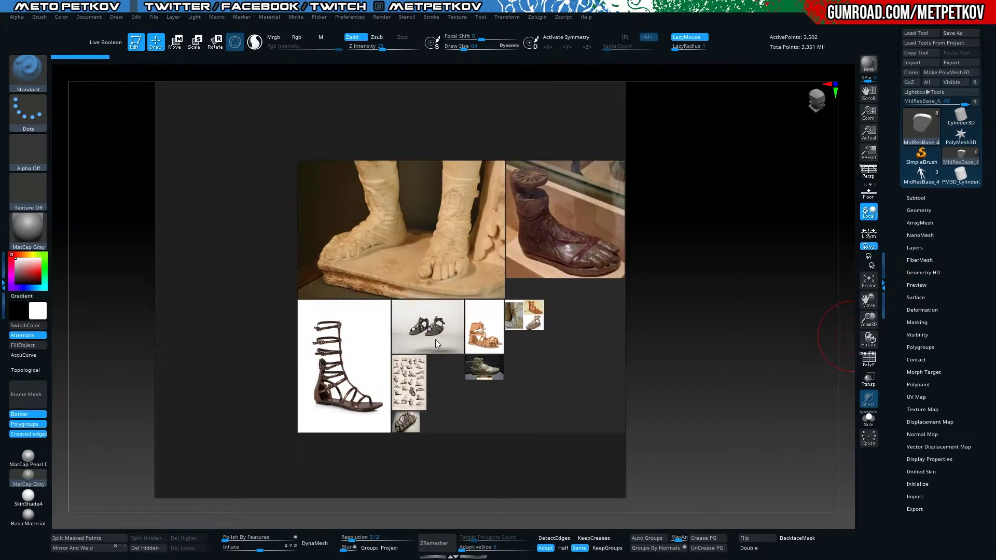
scroll(435, 340, up, 4)
scroll(434, 340, up, 1)
scroll(434, 337, down, 1)
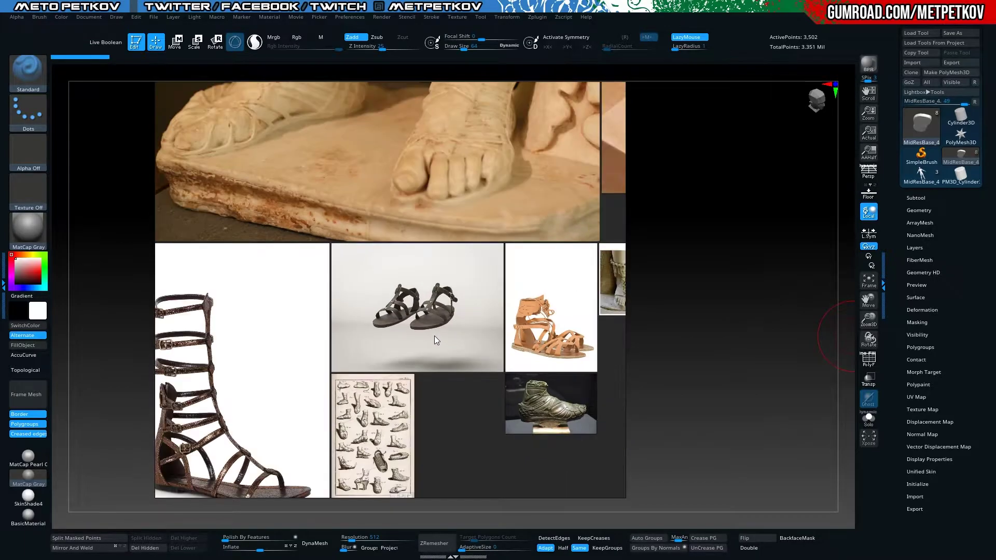
Resize PureRef to the dark leather sandal photo, move it to the corner, and zoom in
right_click(468, 269)
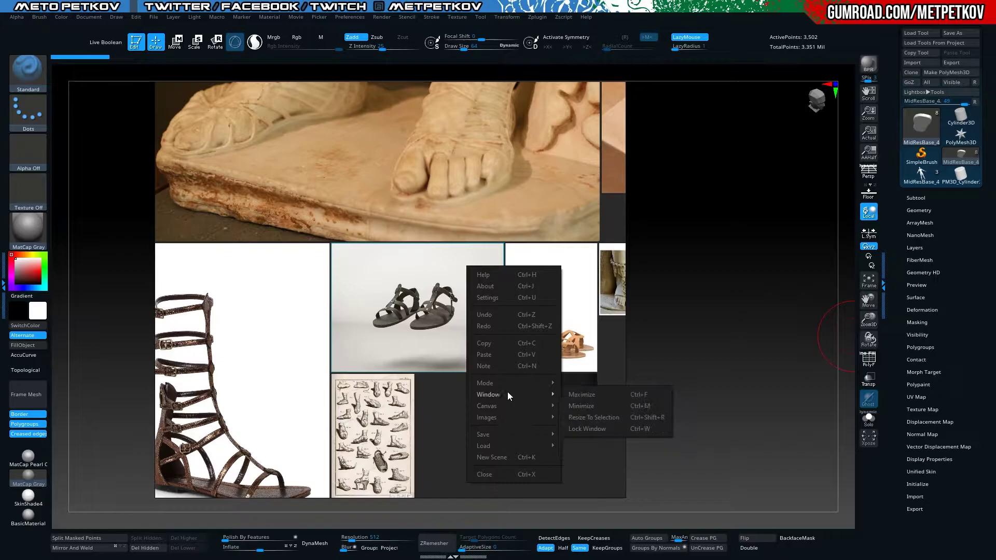
click(588, 415)
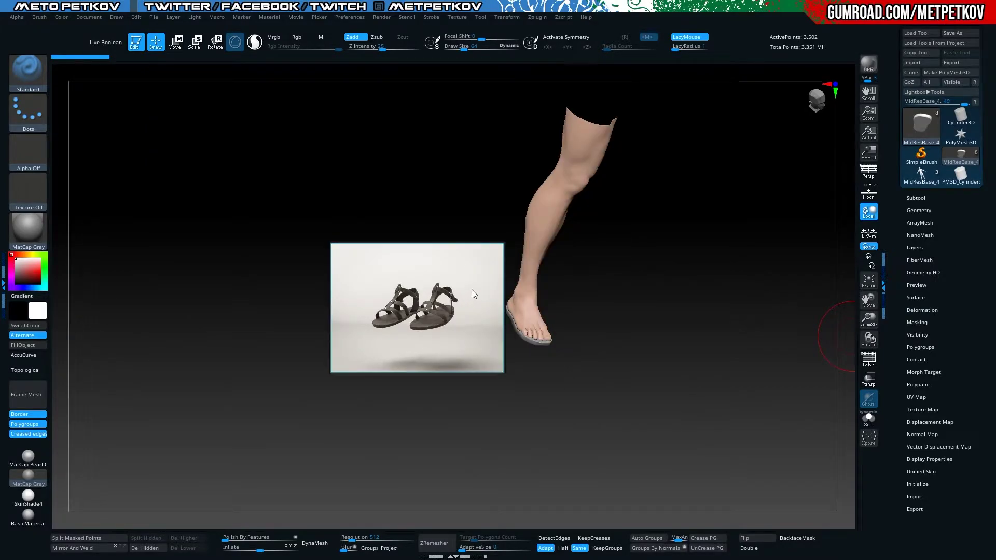
drag(471, 290, 198, 443)
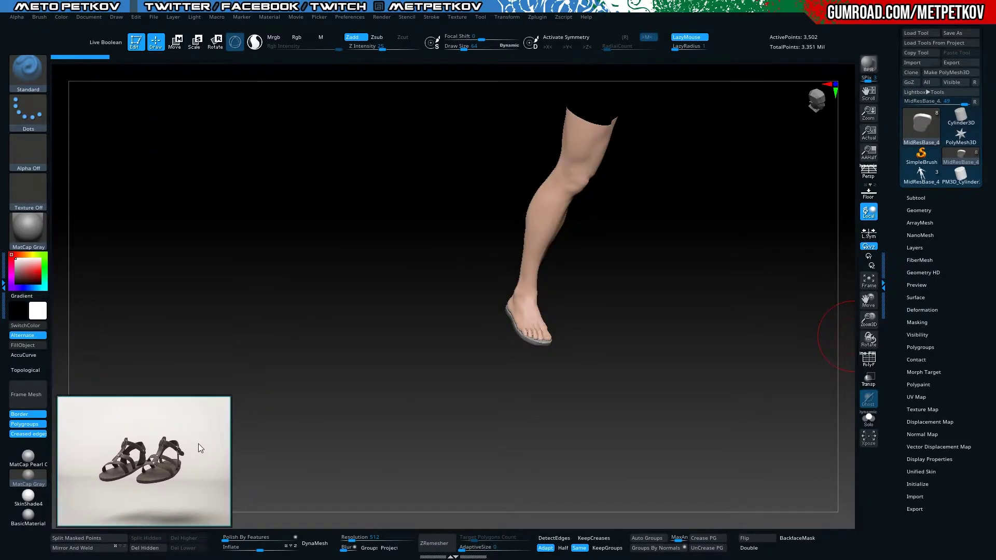
scroll(159, 456, up, 2)
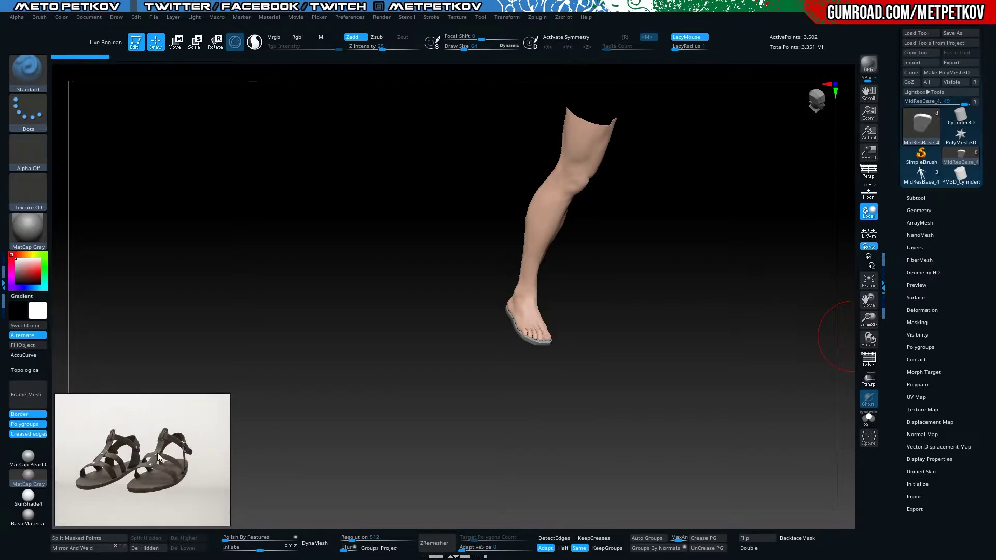
scroll(158, 457, up, 1)
scroll(157, 455, up, 1)
scroll(155, 454, up, 1)
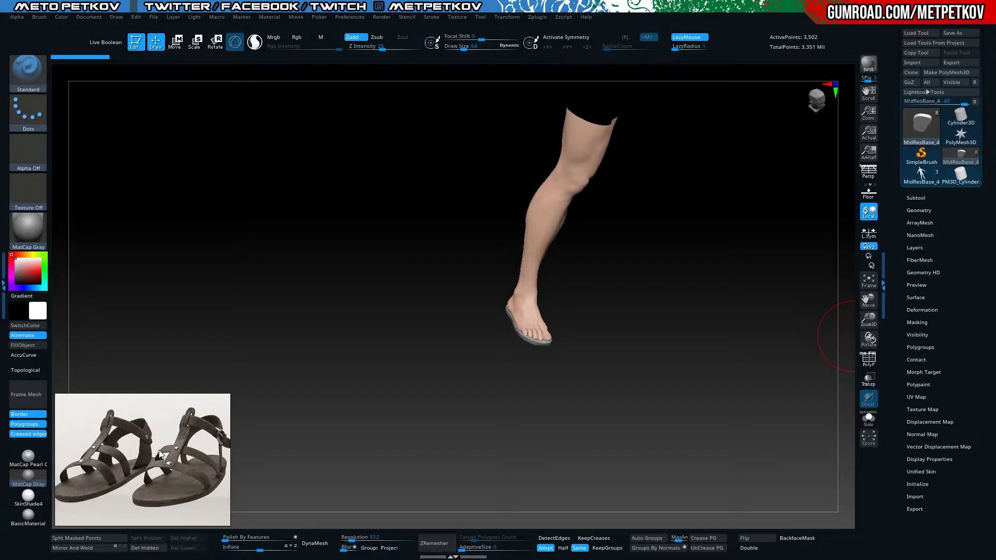
mouse_move(424, 232)
mouse_down()
mouse_move(391, 213)
mouse_move(347, 343)
mouse_up()
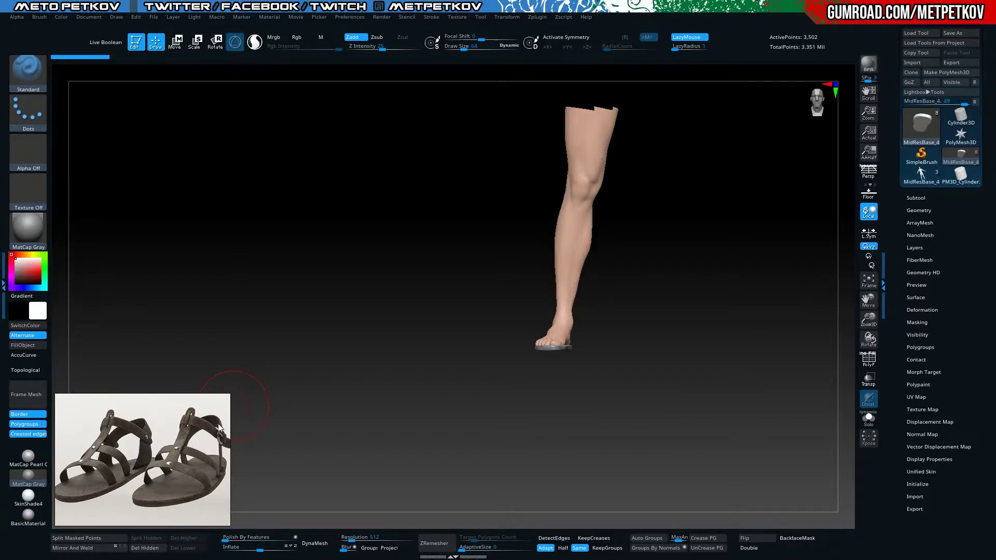
Make the leg subtool MidResBase_5 active from the Subtool list
mouse_move(249, 394)
mouse_down()
mouse_move(298, 378)
mouse_move(604, 361)
mouse_up()
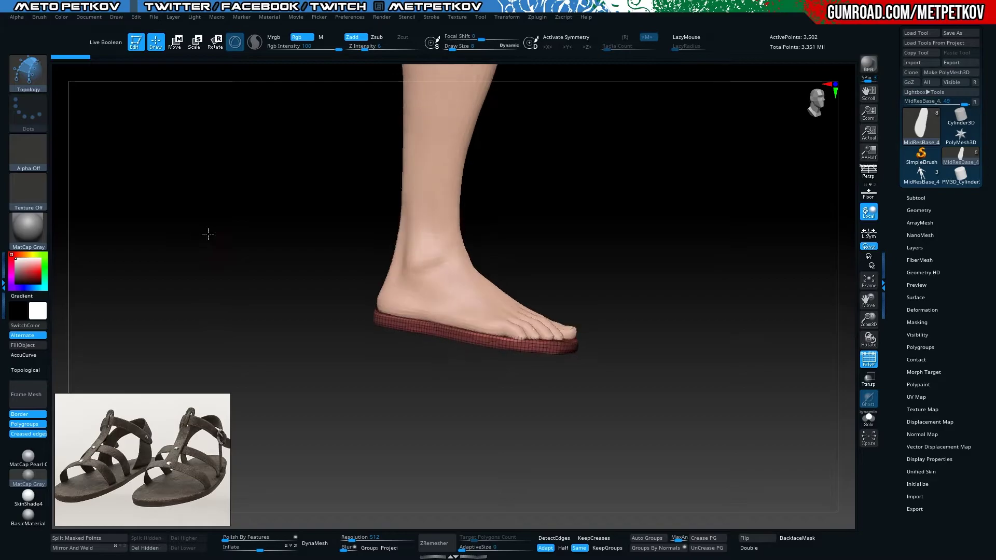
drag(219, 252, 269, 171)
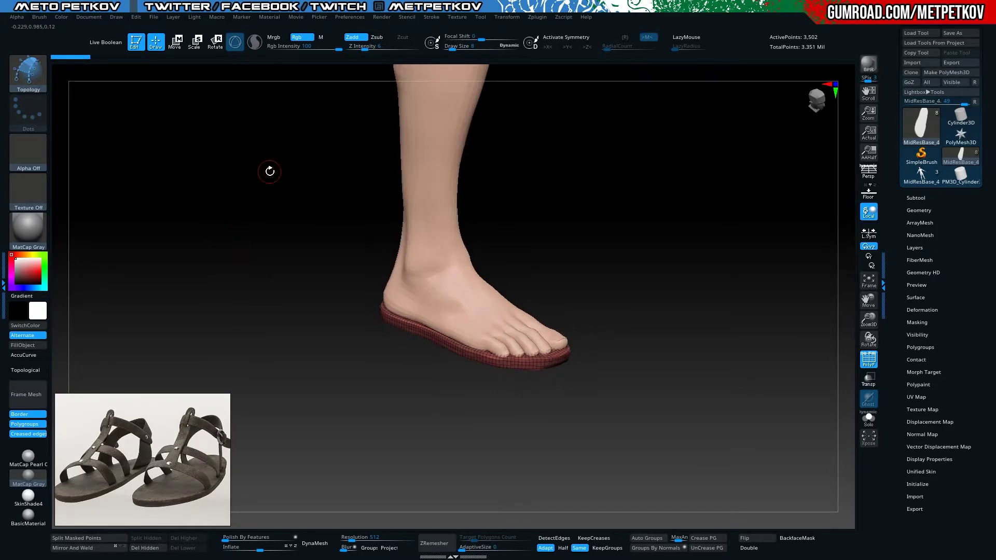
key(ctrl+shift)
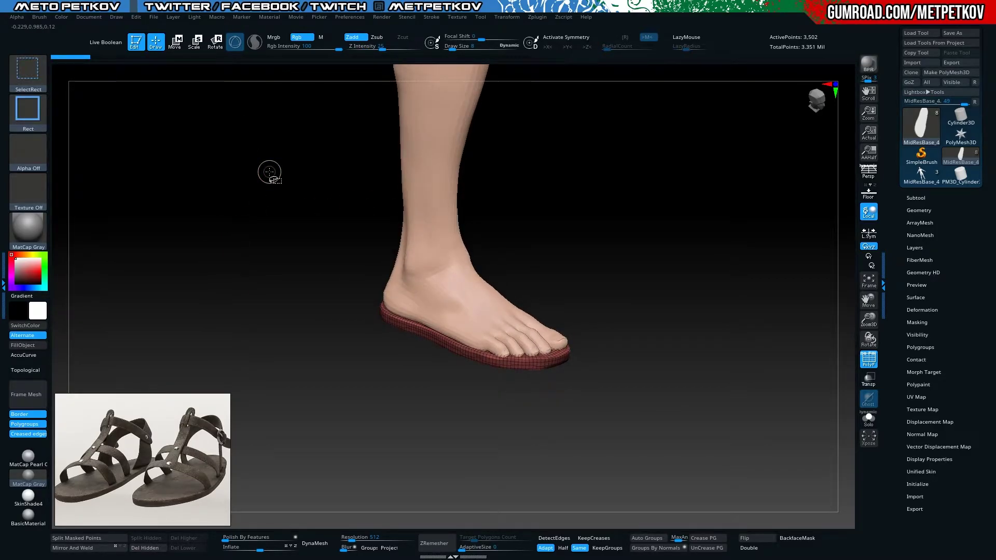
click(912, 197)
click(935, 231)
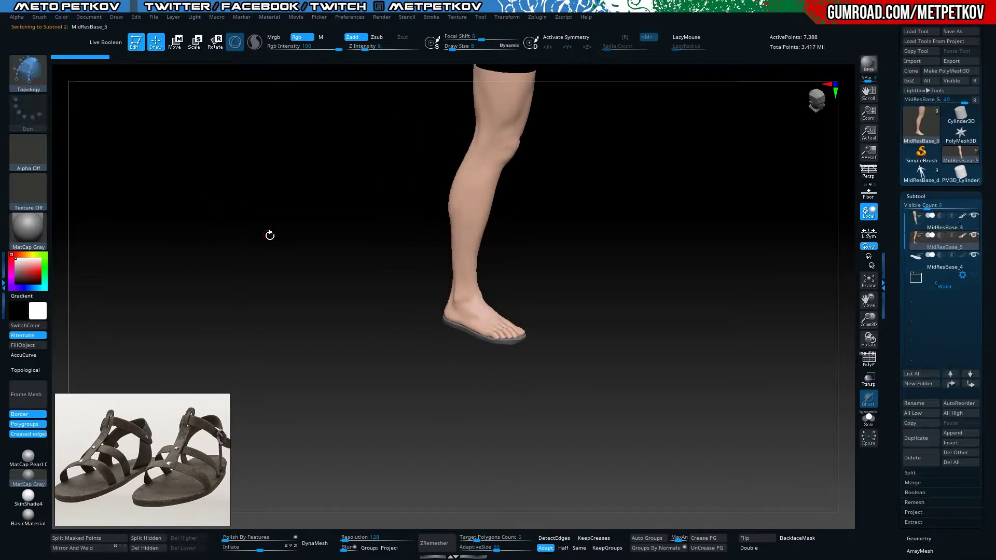
Turn off the leg's colour display and solo it to show the bare grey foot
drag(270, 235, 534, 298)
click(963, 240)
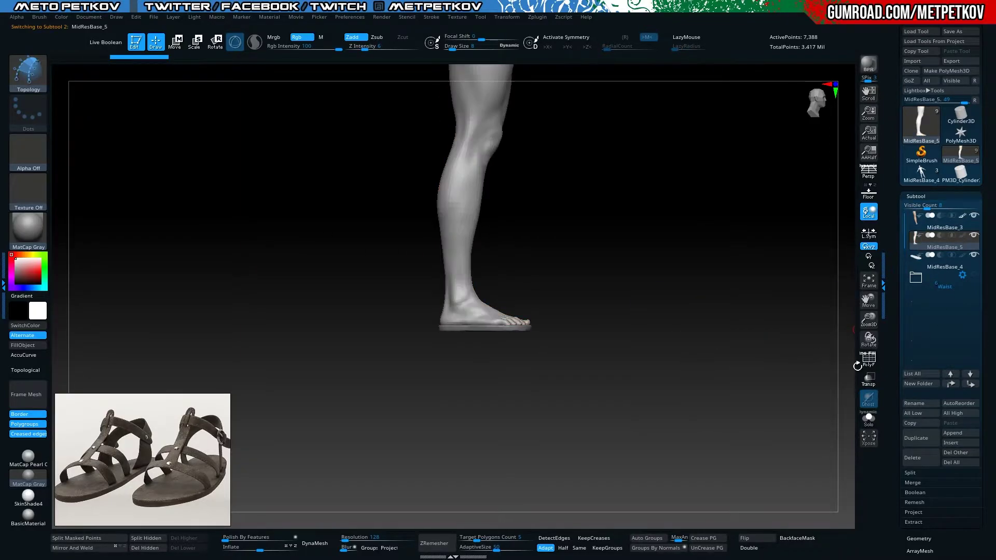
mouse_move(379, 188)
mouse_down()
mouse_move(185, 216)
mouse_move(232, 253)
mouse_move(280, 245)
mouse_move(246, 257)
mouse_move(275, 220)
mouse_move(277, 351)
mouse_move(276, 318)
mouse_move(252, 389)
mouse_up()
key(ctrl+shift+s)
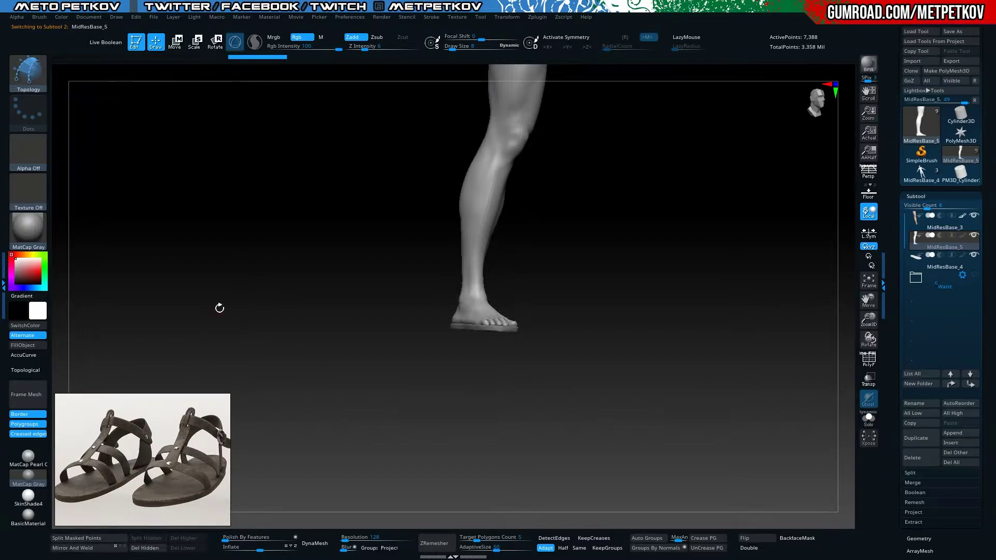
mouse_move(258, 325)
mouse_down()
mouse_move(280, 303)
mouse_move(262, 320)
mouse_move(251, 309)
mouse_move(265, 300)
mouse_move(320, 328)
mouse_move(318, 278)
mouse_move(289, 282)
mouse_move(316, 253)
mouse_move(473, 166)
mouse_up()
key(space)
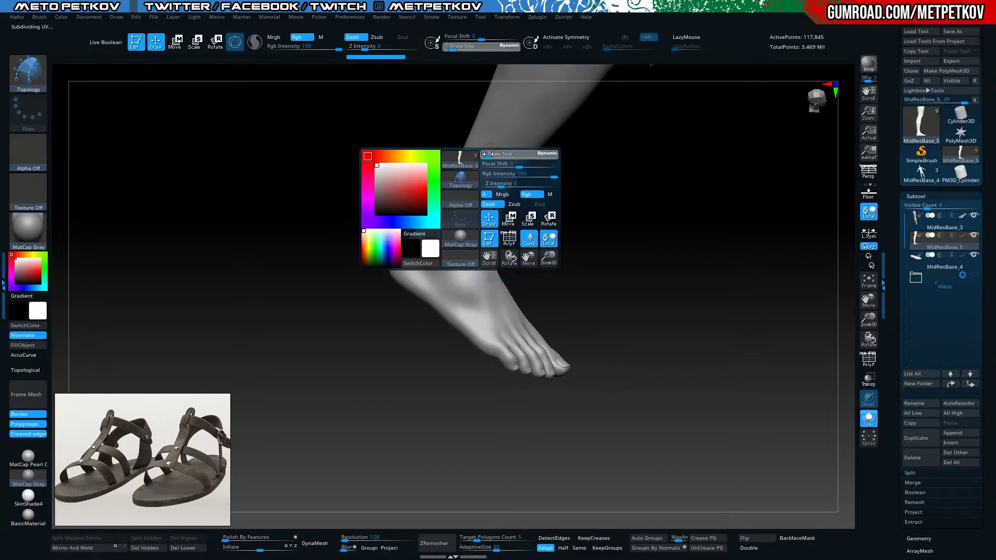
Orbit around the grey foot and start DynaMesh, raising the freeze-subdivision-levels prompt
key(ctrl)
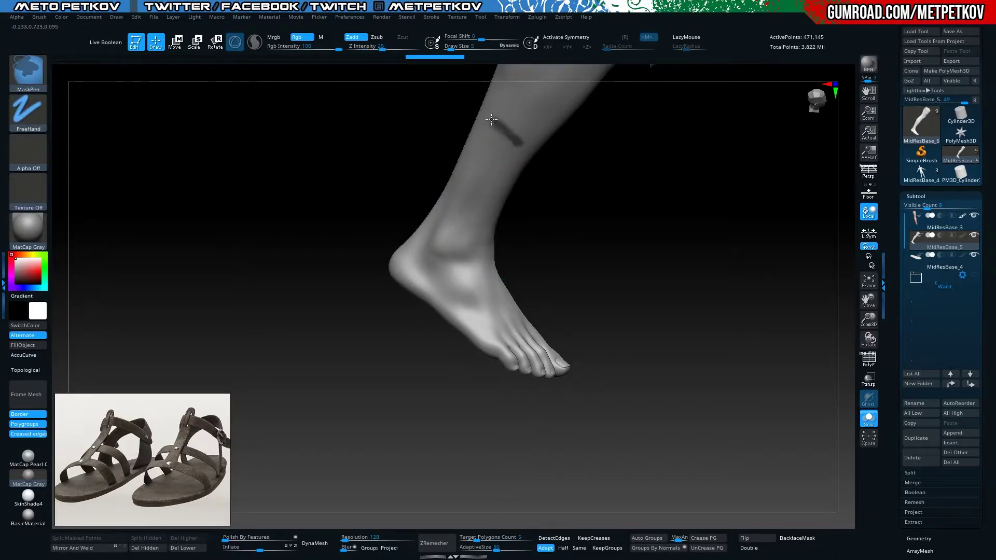
mouse_move(394, 188)
mouse_down()
mouse_move(241, 148)
mouse_move(276, 259)
mouse_move(278, 228)
mouse_move(297, 230)
mouse_up()
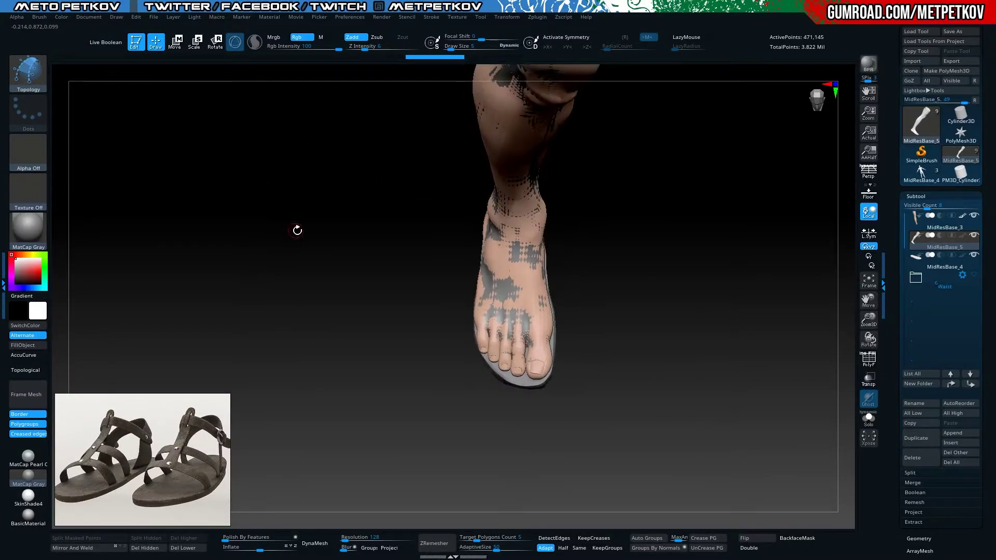
mouse_move(345, 326)
mouse_down()
mouse_move(329, 260)
mouse_move(186, 220)
mouse_move(203, 224)
mouse_up()
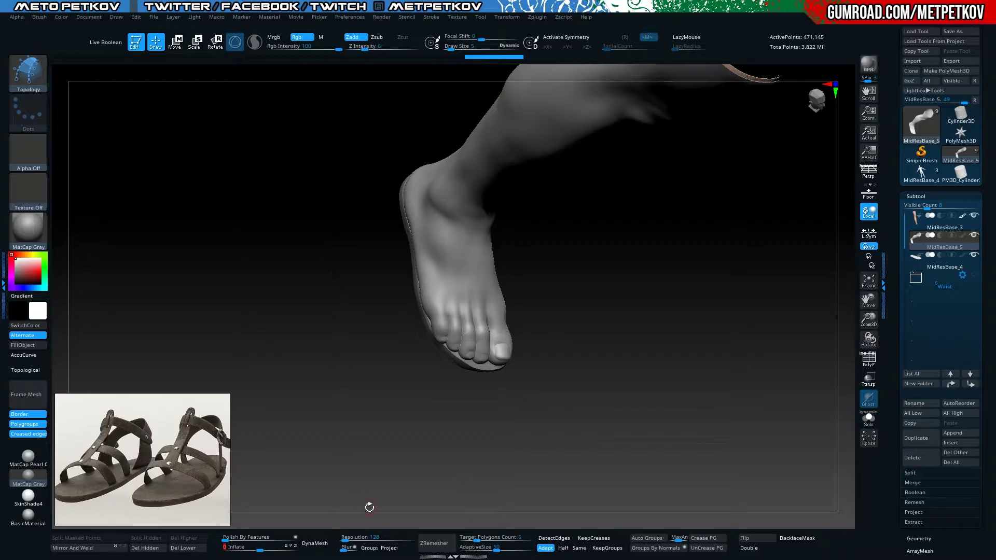
click(308, 543)
Apply DynaMesh without freezing subdivisions, then inspect the foot's polygroups
click(277, 547)
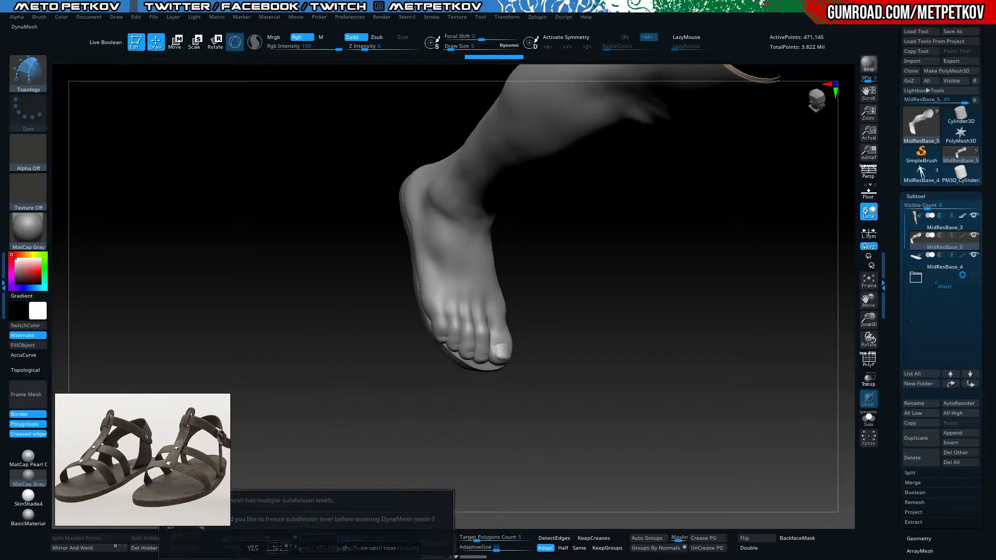
mouse_move(236, 241)
mouse_down()
mouse_move(249, 222)
mouse_move(214, 218)
mouse_move(233, 255)
mouse_move(209, 249)
mouse_move(216, 267)
mouse_move(250, 296)
mouse_move(243, 259)
mouse_move(275, 266)
mouse_move(267, 235)
mouse_move(322, 276)
mouse_move(322, 341)
mouse_move(458, 360)
mouse_move(373, 327)
mouse_move(422, 333)
mouse_move(147, 305)
mouse_up()
key(shift+f)
drag(270, 348, 271, 300)
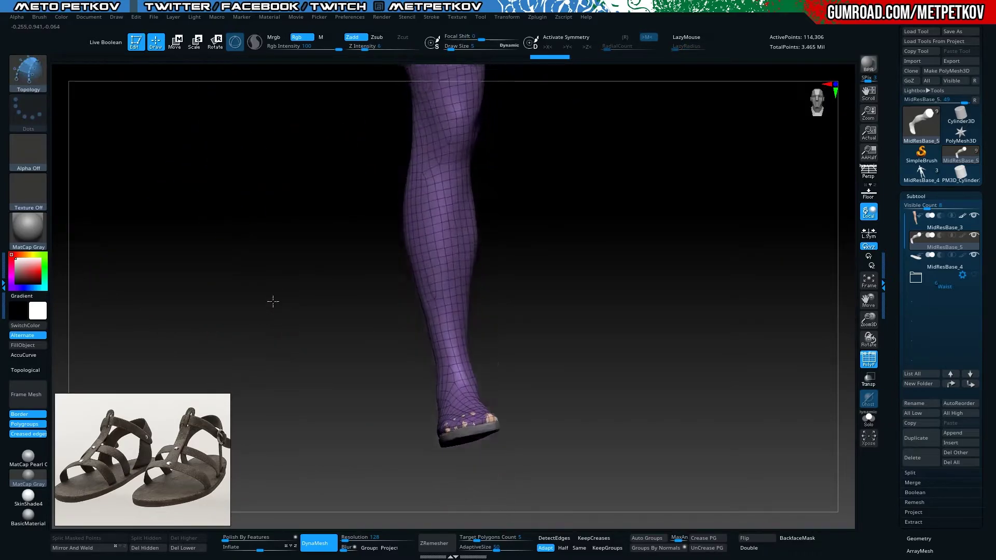
key(shift+f)
mouse_move(266, 258)
mouse_down()
mouse_move(305, 277)
mouse_move(245, 268)
mouse_move(332, 411)
mouse_up()
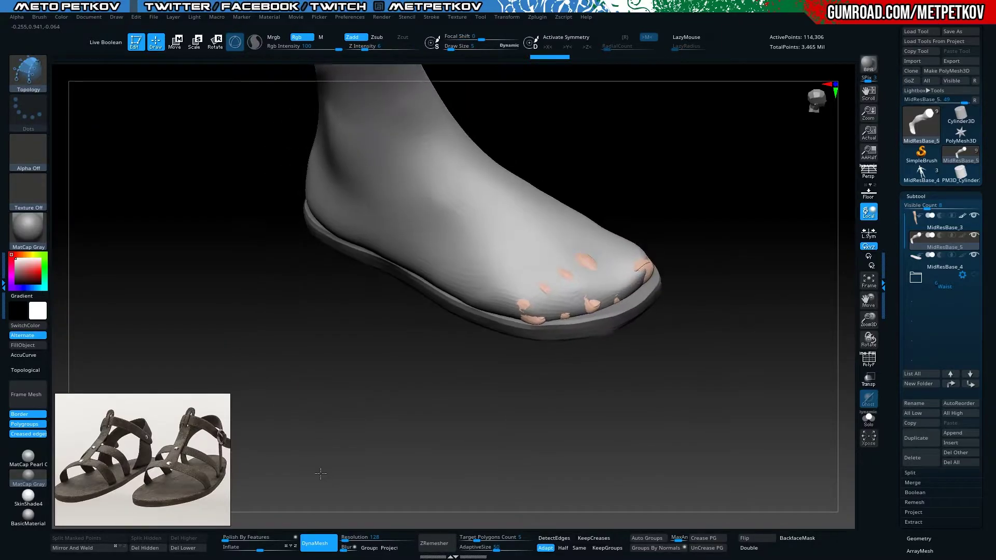
Delete the foot's lower subdivision levels and snap to a clean side view
click(182, 547)
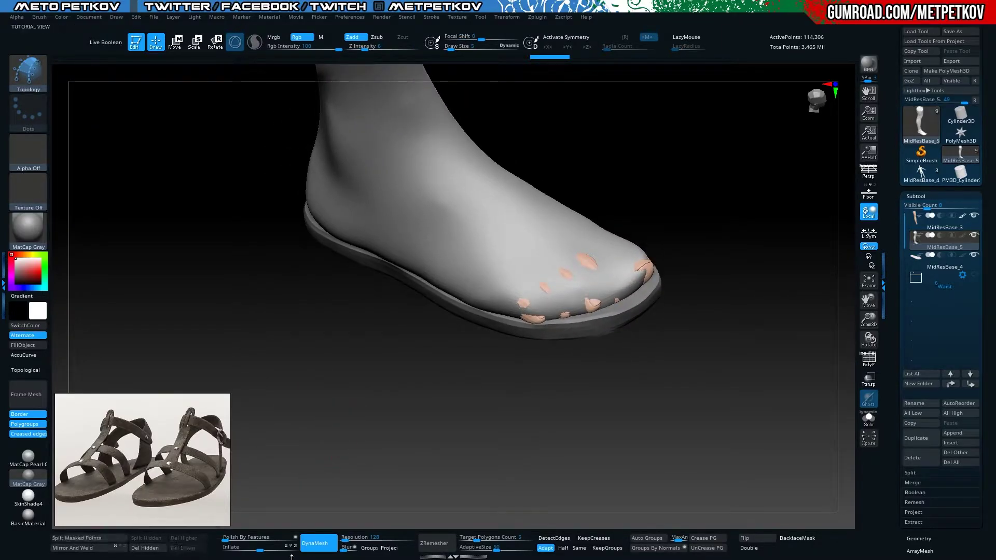
drag(227, 288, 262, 317)
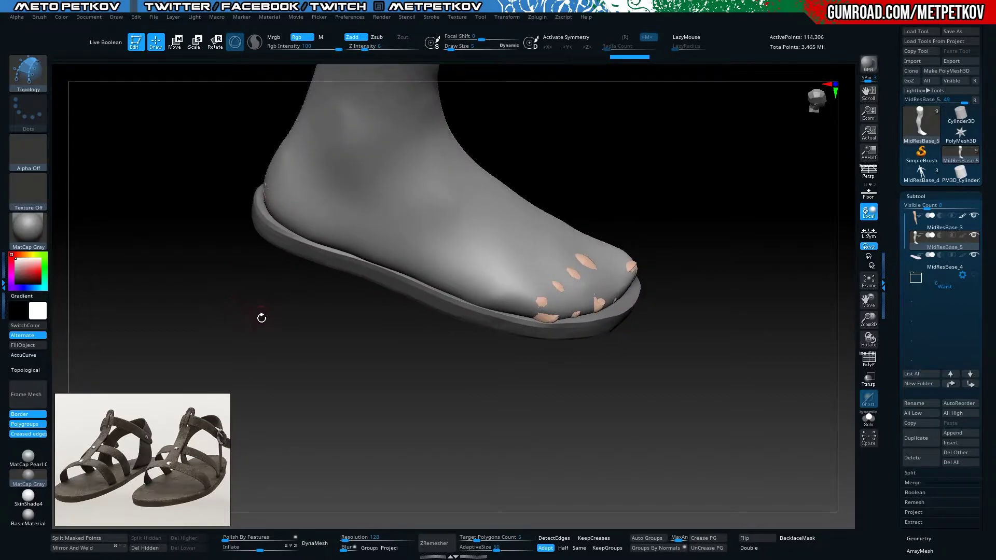
key(shift+f)
key(shift+f)
shift+drag(136, 220, 59, 76)
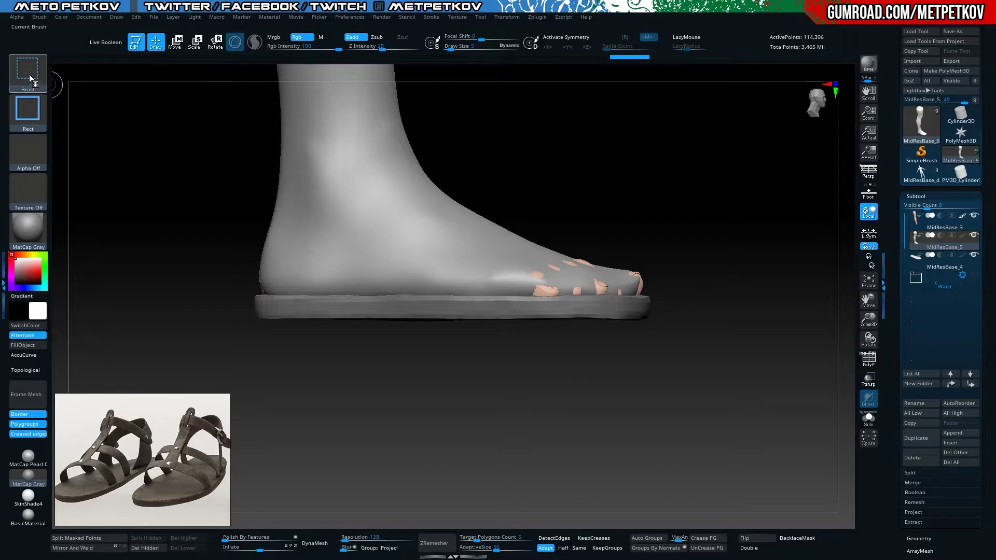
Try the SliceCurve brush over a top-front view, then revert to the default brush
click(24, 69)
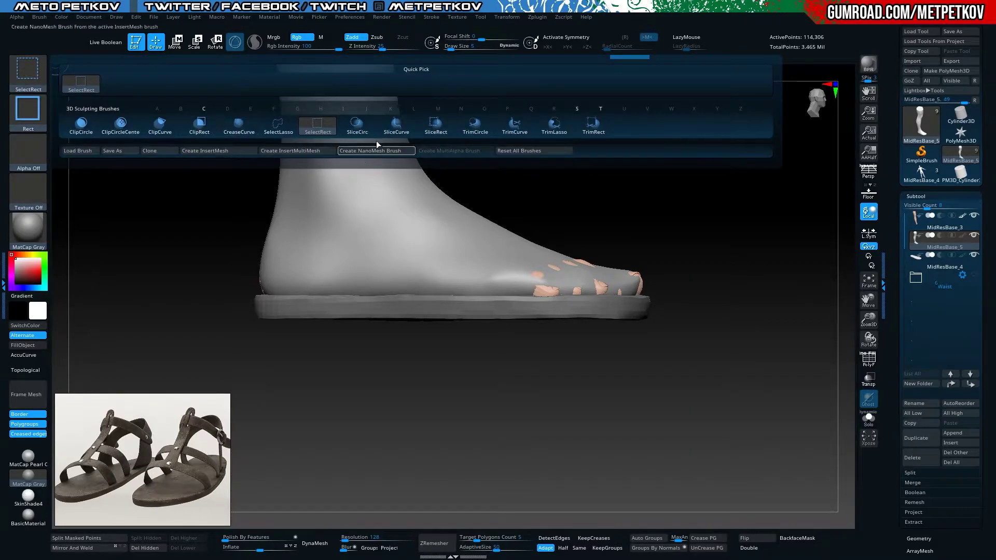
click(395, 129)
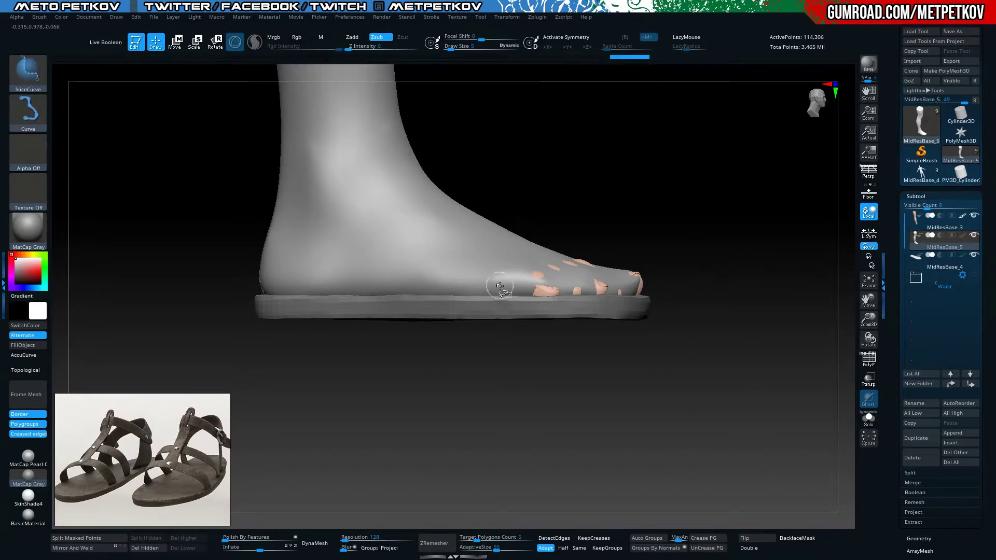
drag(501, 446, 533, 238)
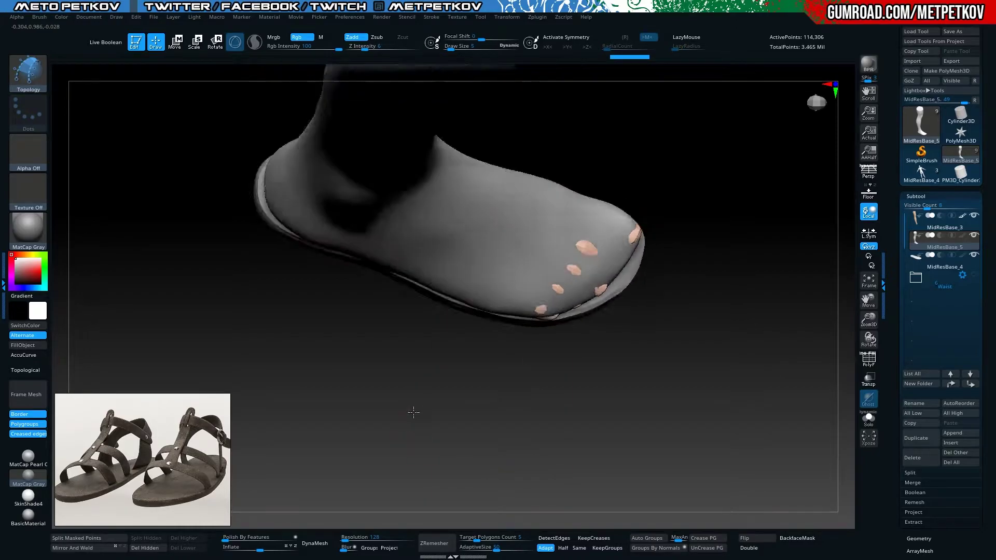
mouse_move(413, 412)
mouse_down()
mouse_move(445, 417)
mouse_move(300, 322)
mouse_move(333, 271)
mouse_move(325, 266)
mouse_up()
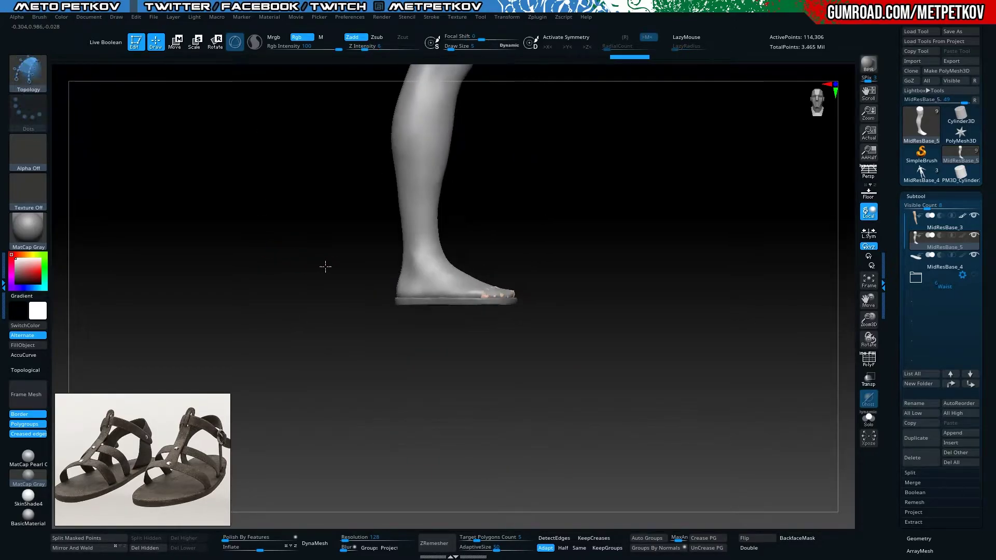
key(ctrl+shift)
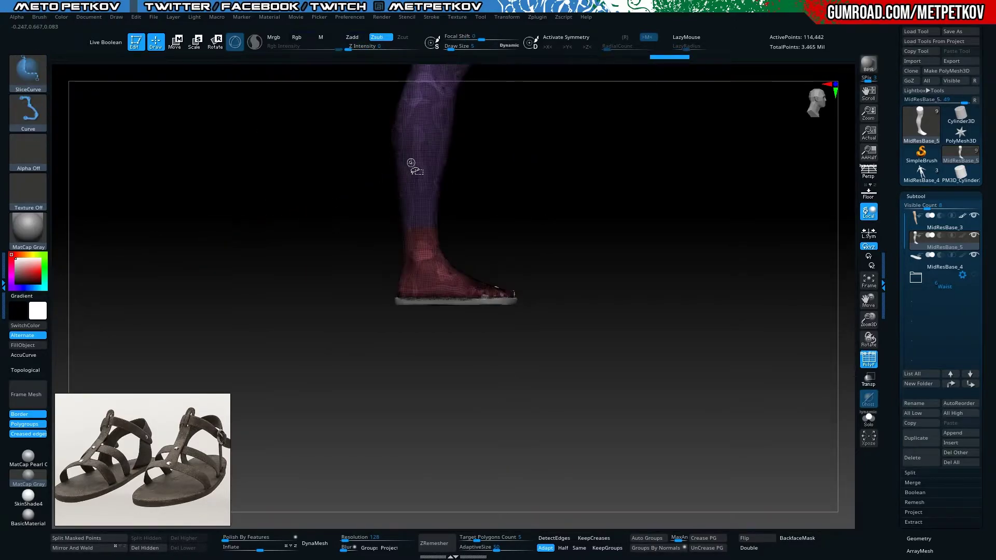
key(b)
key(t)
key(o)
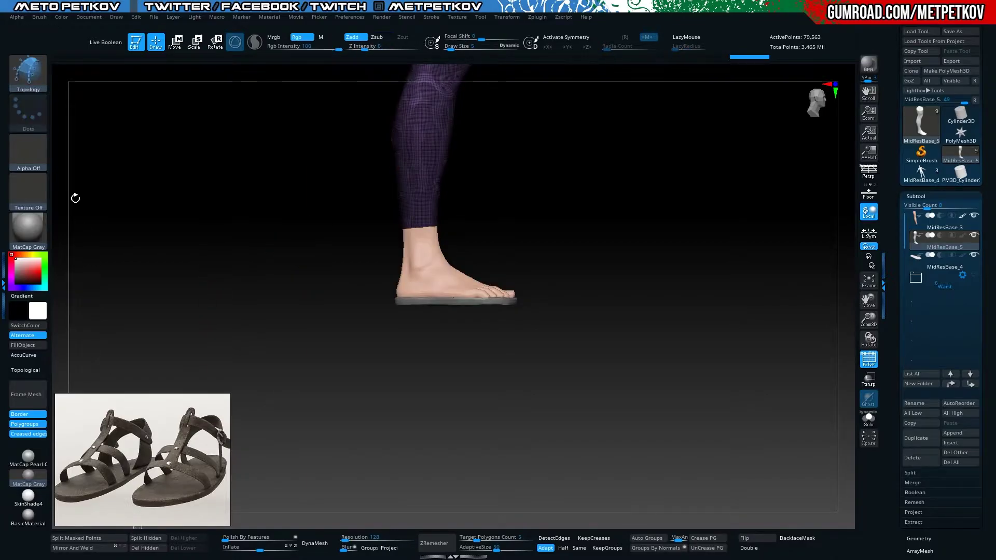
Pick the rectangle selection brush and zoom in on the sock-covered foot
click(38, 79)
click(237, 87)
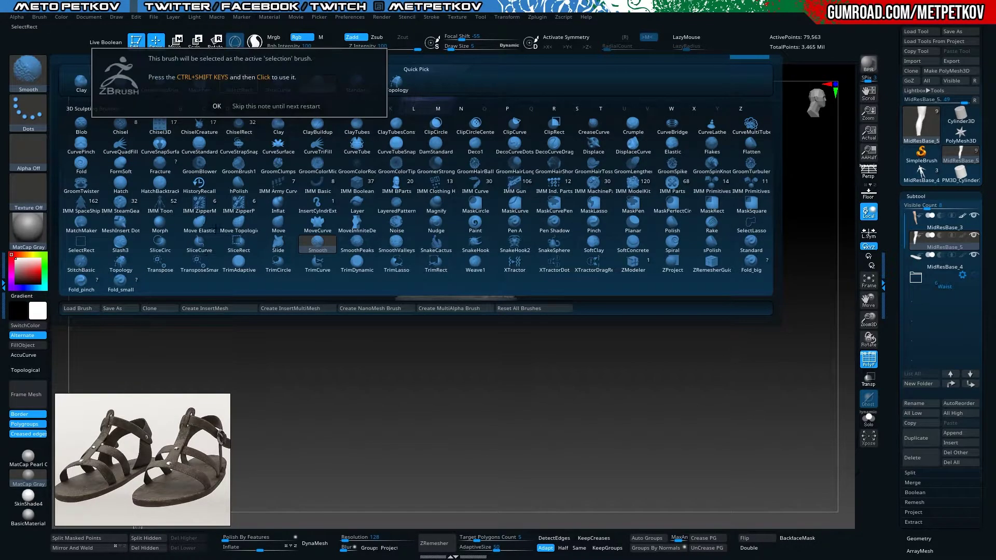
click(258, 105)
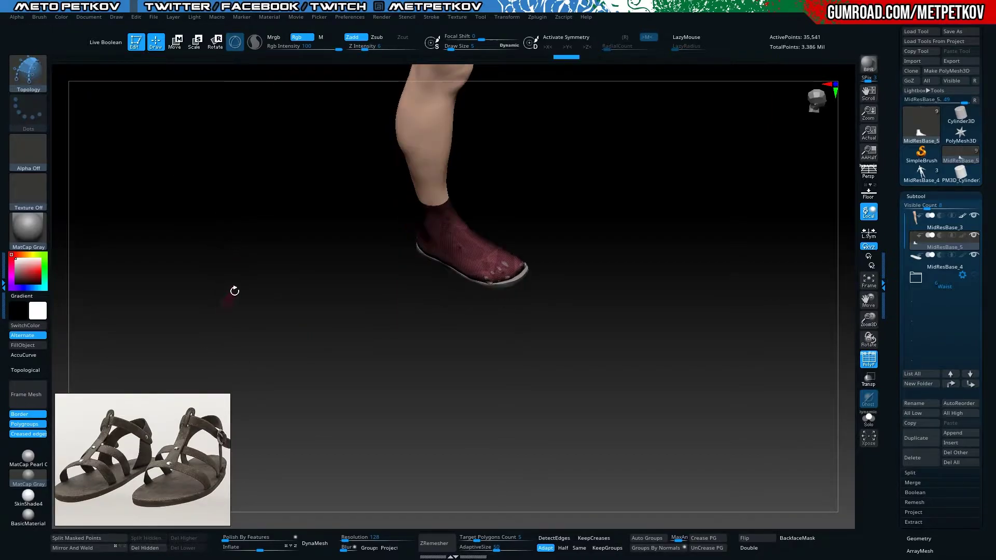
mouse_move(233, 289)
alt+mouse_down()
mouse_move(200, 236)
mouse_move(229, 260)
mouse_move(204, 231)
mouse_move(205, 268)
mouse_move(300, 422)
mouse_move(582, 324)
alt+mouse_up()
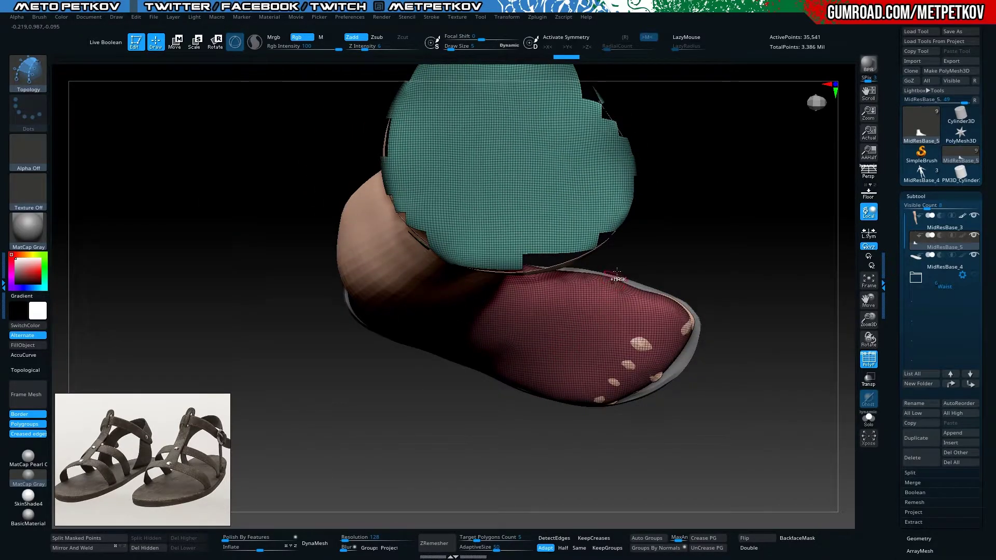
key(ctrl+shift)
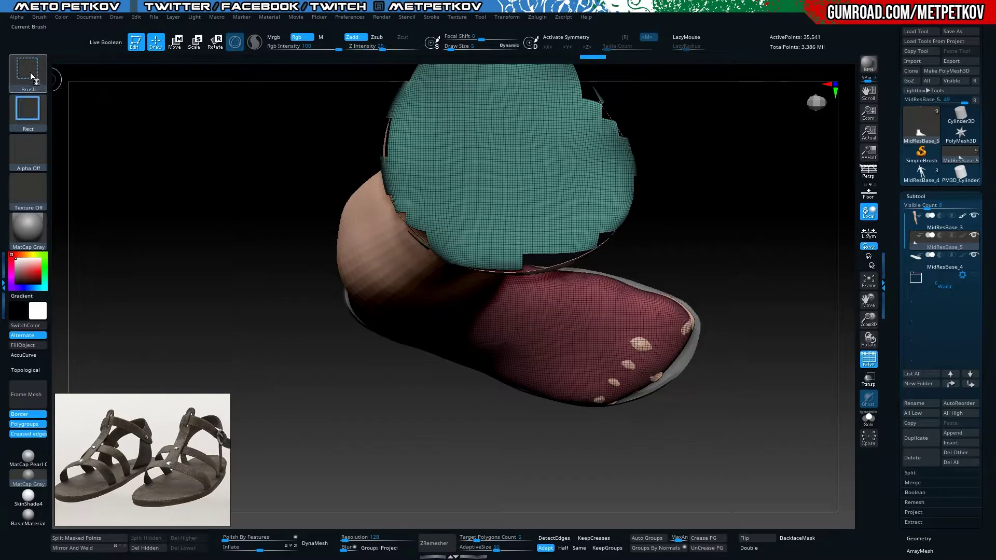
click(30, 72)
click(397, 132)
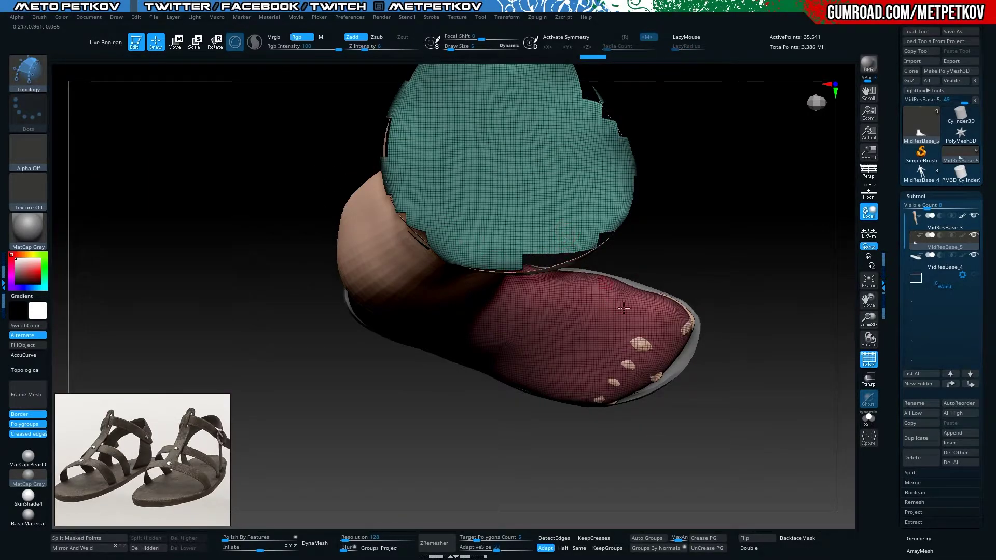
Slice a green polygroup band across the forefoot with SliceCurve
key(ctrl+shift)
ctrl+shift+drag(612, 330, 554, 495)
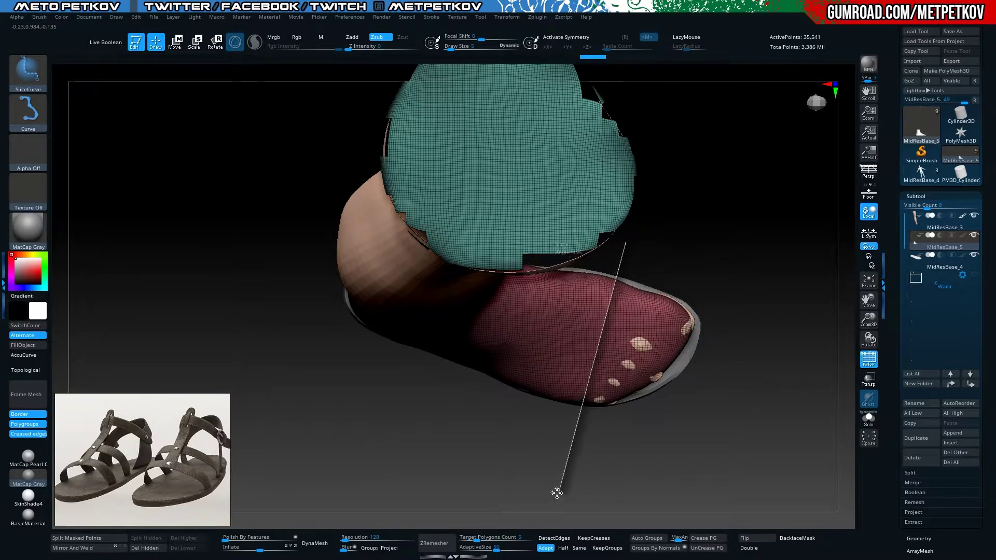
ctrl+shift+drag(561, 491, 561, 491)
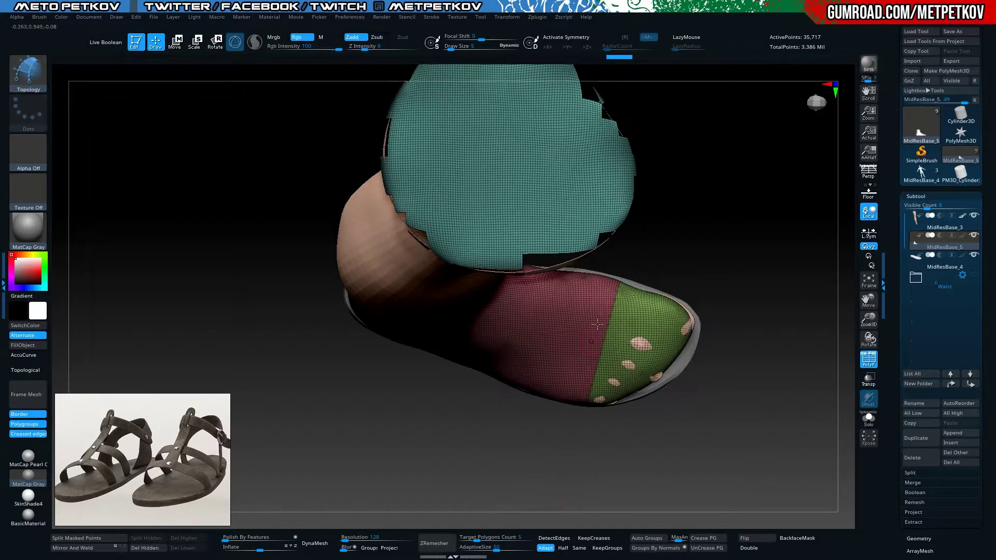
mouse_move(639, 395)
ctrl+shift+mouse_down()
mouse_move(591, 466)
mouse_move(522, 499)
ctrl+shift+mouse_up()
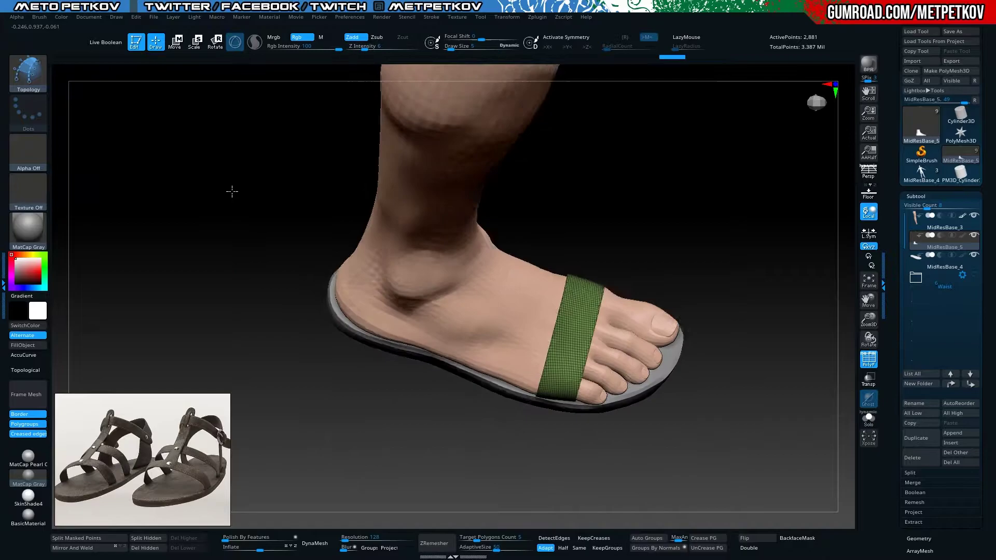
Isolate and hide the toe section beyond the green band
mouse_move(232, 191)
mouse_down()
mouse_move(222, 107)
mouse_move(191, 223)
mouse_move(205, 200)
mouse_move(212, 215)
mouse_up()
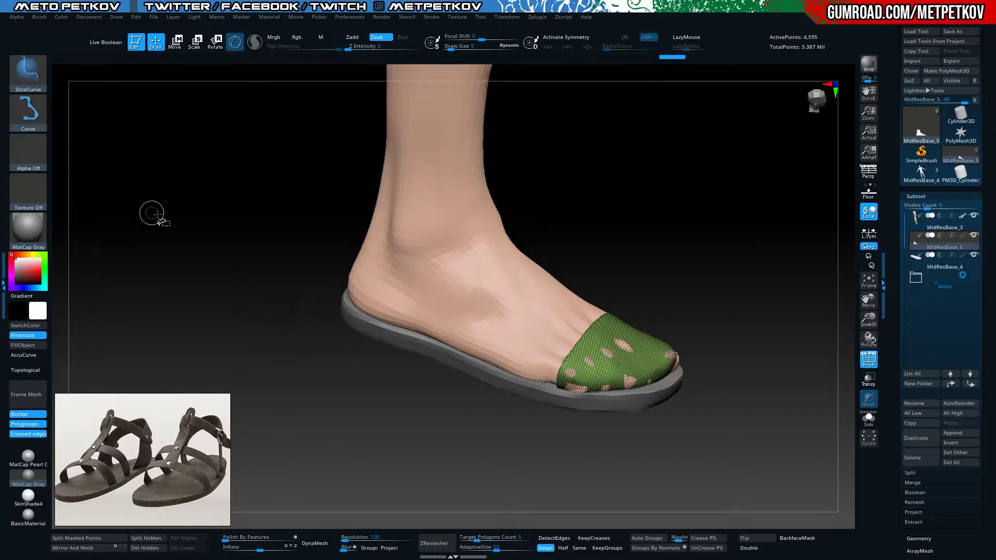
click(28, 72)
click(84, 87)
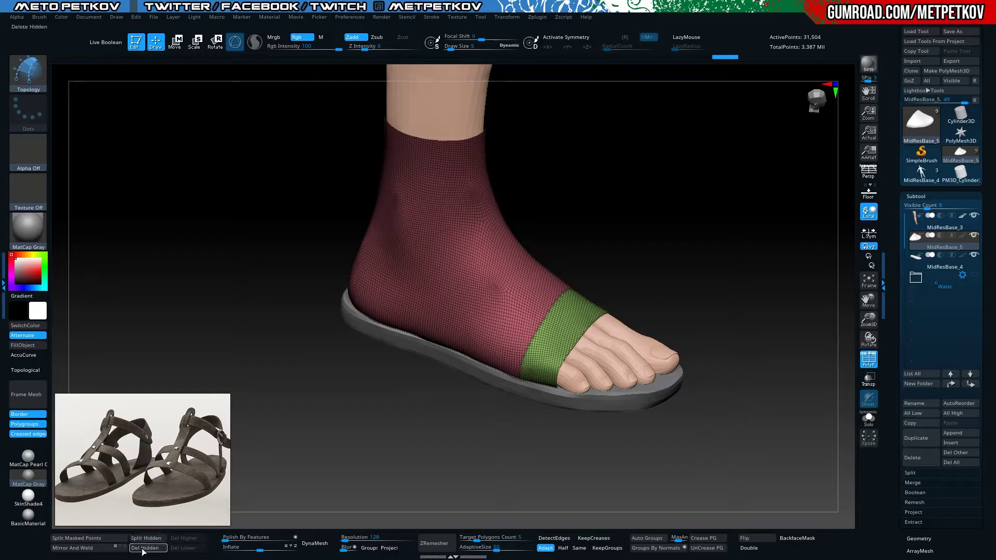
mouse_move(127, 223)
mouse_down()
mouse_move(47, 325)
mouse_move(96, 296)
mouse_move(209, 269)
mouse_move(177, 321)
mouse_move(191, 283)
mouse_move(171, 306)
mouse_move(129, 164)
mouse_move(129, 211)
mouse_move(273, 238)
mouse_move(329, 216)
mouse_up()
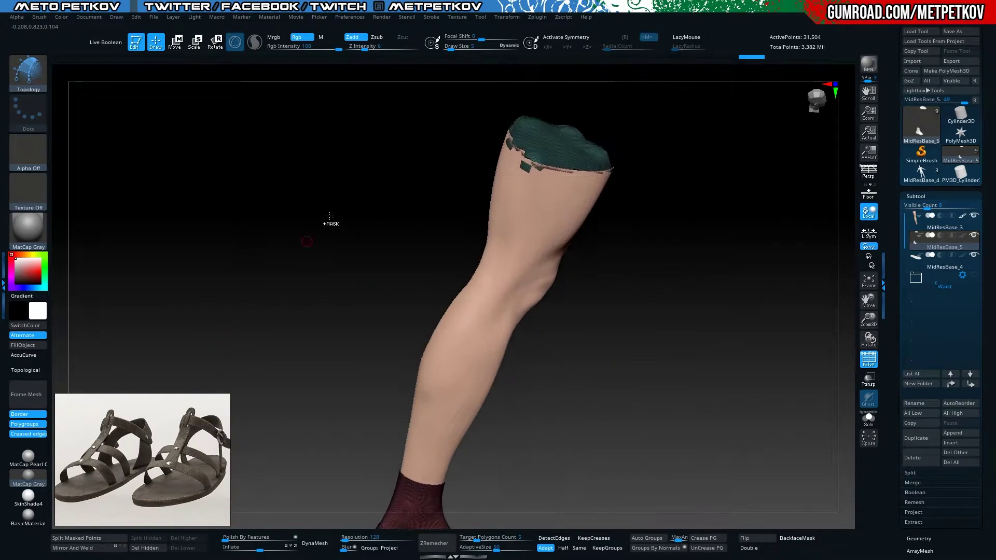
Hide the green region at the thigh top and zoom in on the foot
key(ctrl+shift)
ctrl+shift+drag(392, 87, 698, 208)
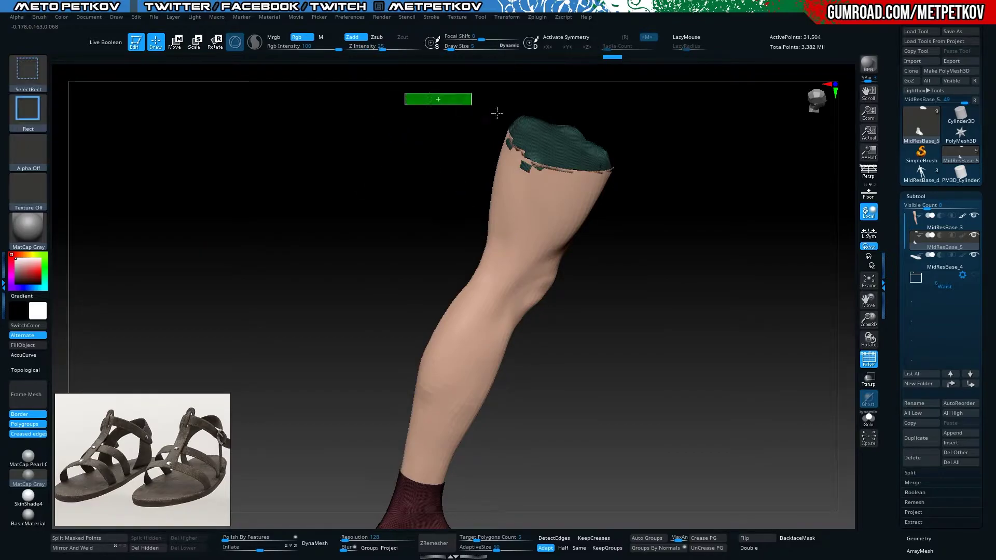
ctrl+shift+drag(405, 92, 741, 238)
alt+drag(243, 249, 211, 152)
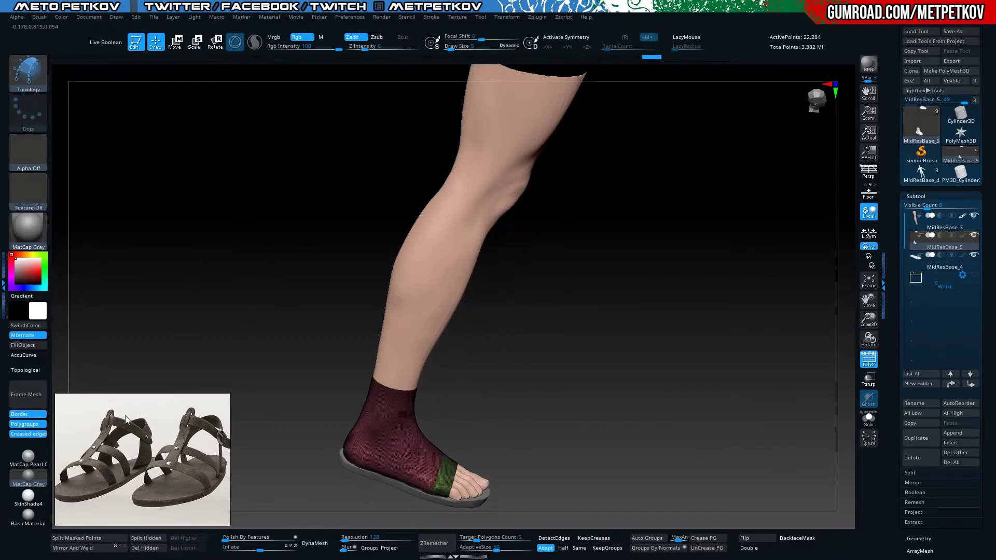
mouse_move(140, 499)
mouse_down()
mouse_move(156, 287)
mouse_move(204, 322)
mouse_move(188, 160)
mouse_move(220, 267)
mouse_move(311, 407)
mouse_move(391, 403)
mouse_move(437, 196)
mouse_move(525, 133)
mouse_up()
Slice the sock just behind the green band with SliceCurve
click(28, 72)
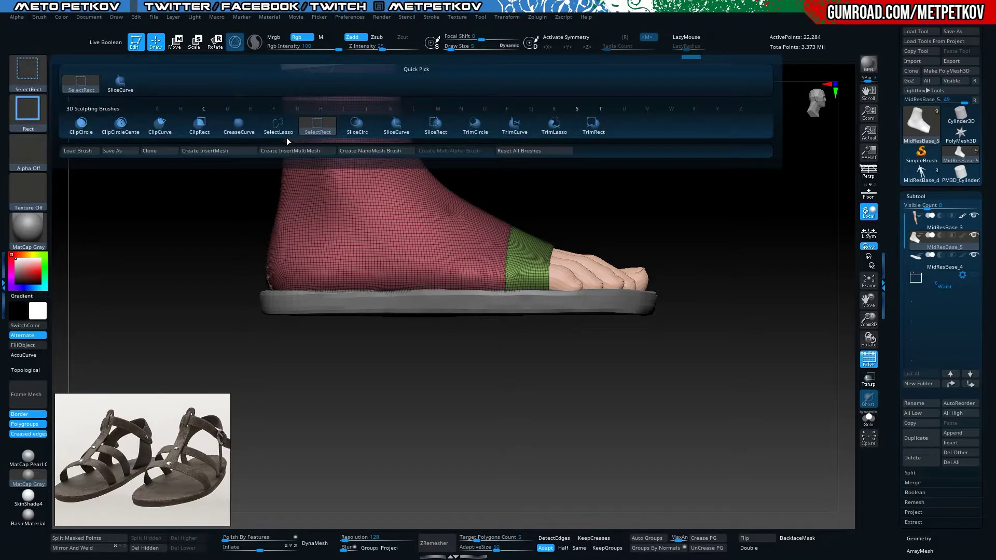
click(397, 128)
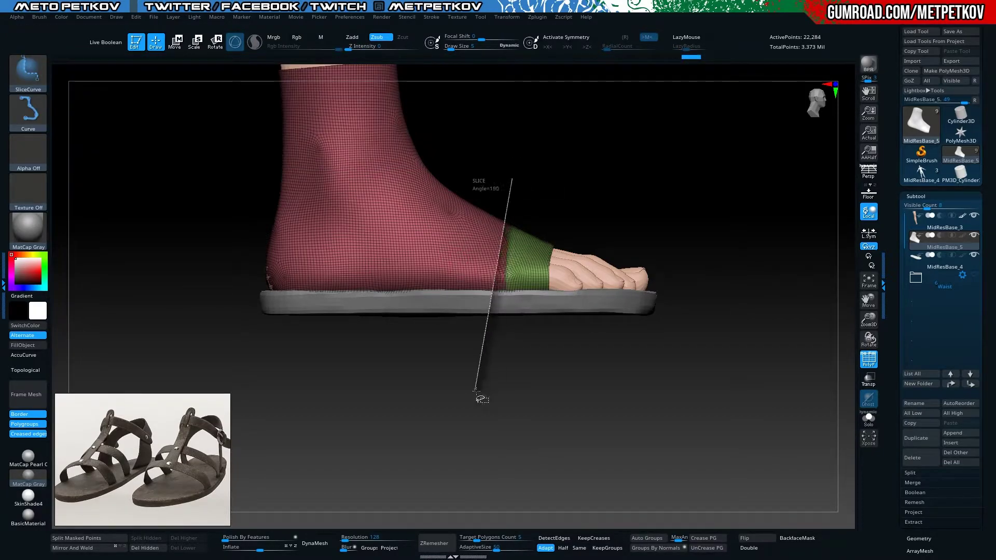
ctrl+shift+drag(504, 280, 474, 464)
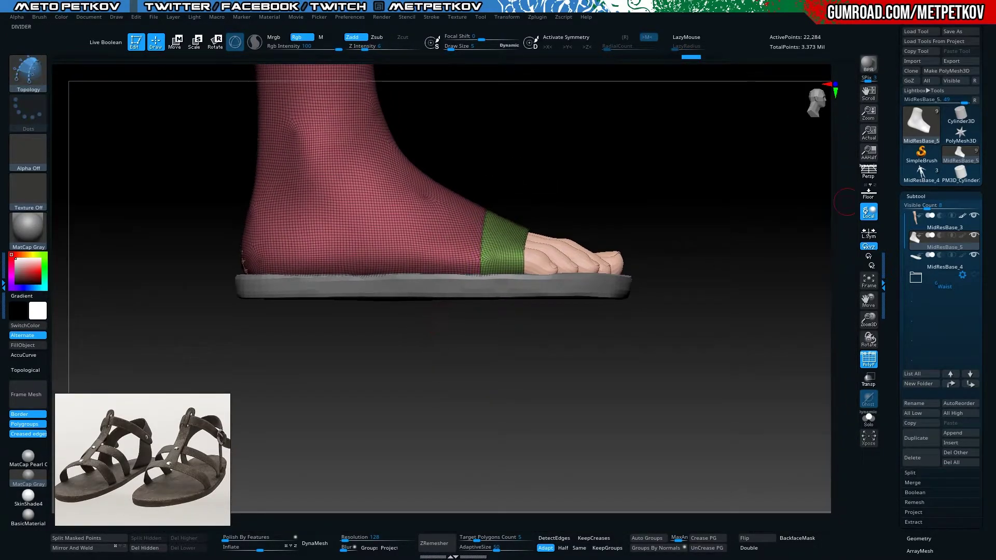
drag(869, 115, 881, 106)
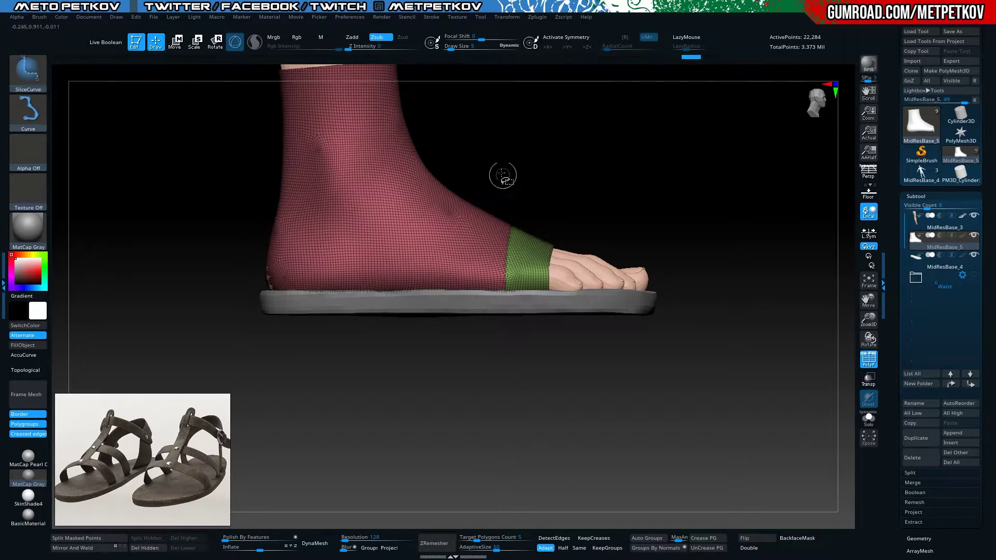
Cut another band across the instep with a slice line angled near 188 degrees
key(ctrl)
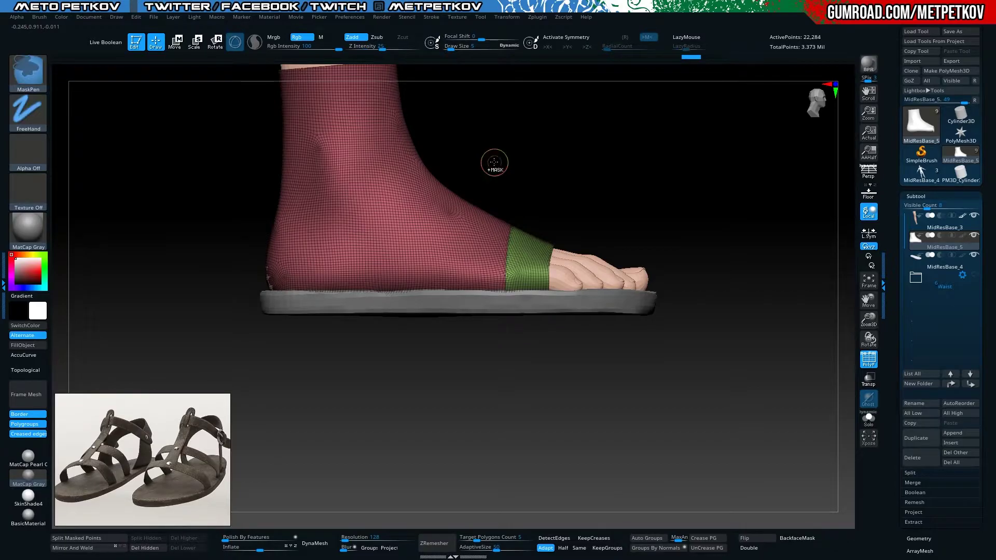
key(ctrl+shift)
drag(574, 194, 489, 377)
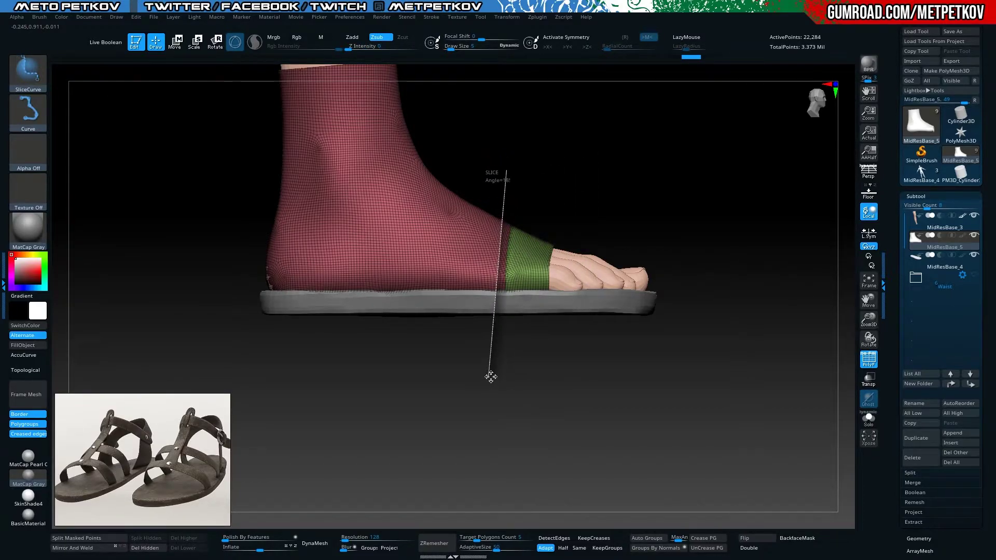
drag(497, 379, 489, 379)
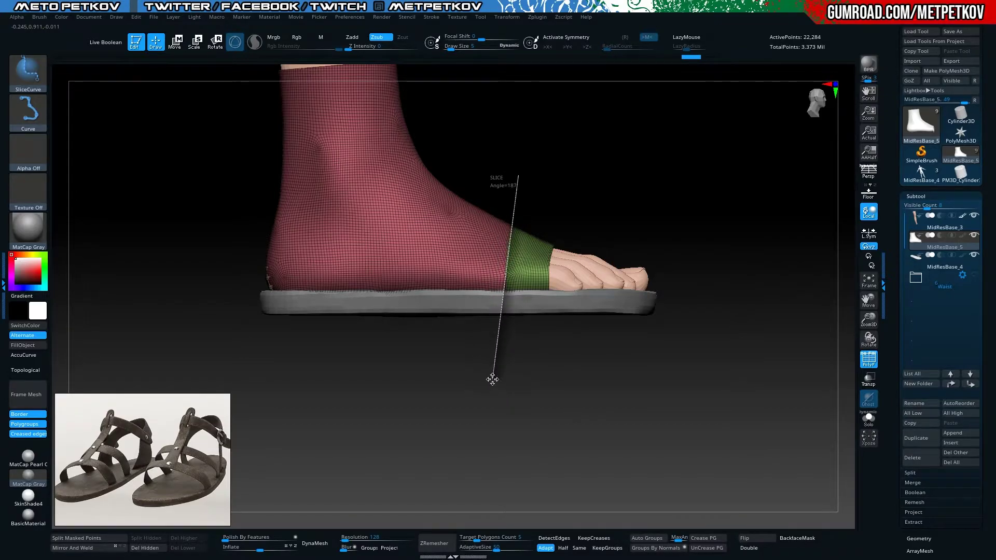
drag(491, 379, 451, 373)
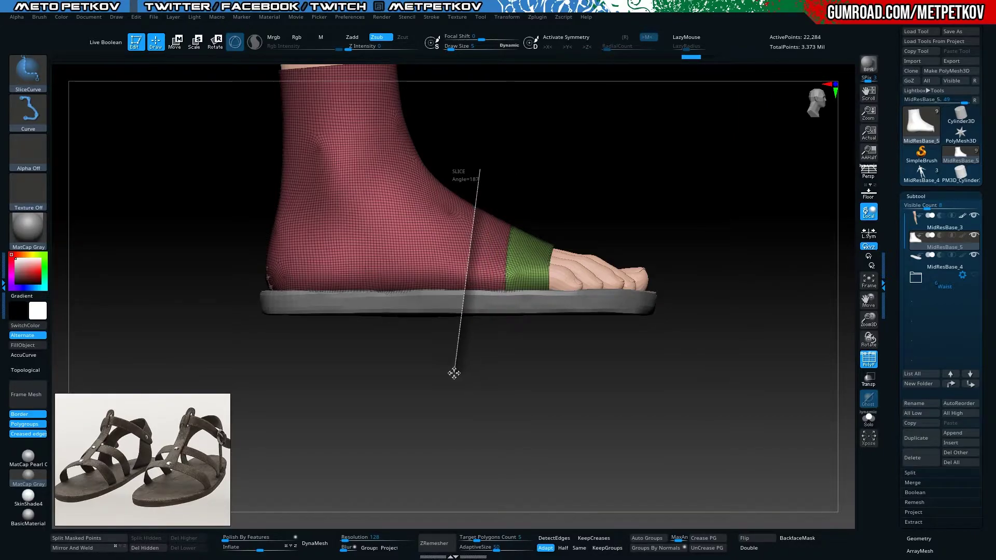
mouse_move(454, 373)
mouse_down()
mouse_move(440, 398)
mouse_move(407, 387)
mouse_move(415, 384)
mouse_up()
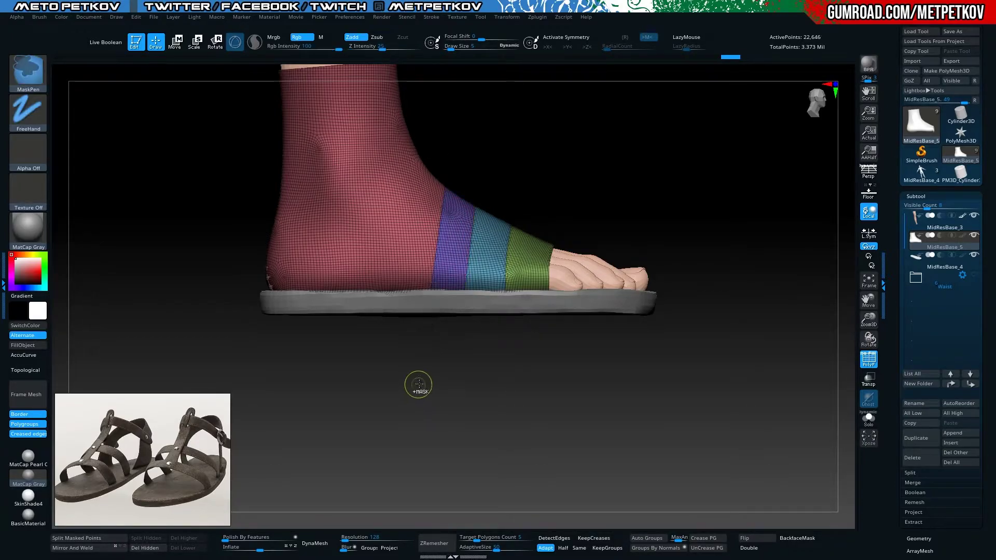
mouse_move(154, 139)
mouse_down()
mouse_move(124, 178)
mouse_move(206, 311)
mouse_move(560, 280)
mouse_up()
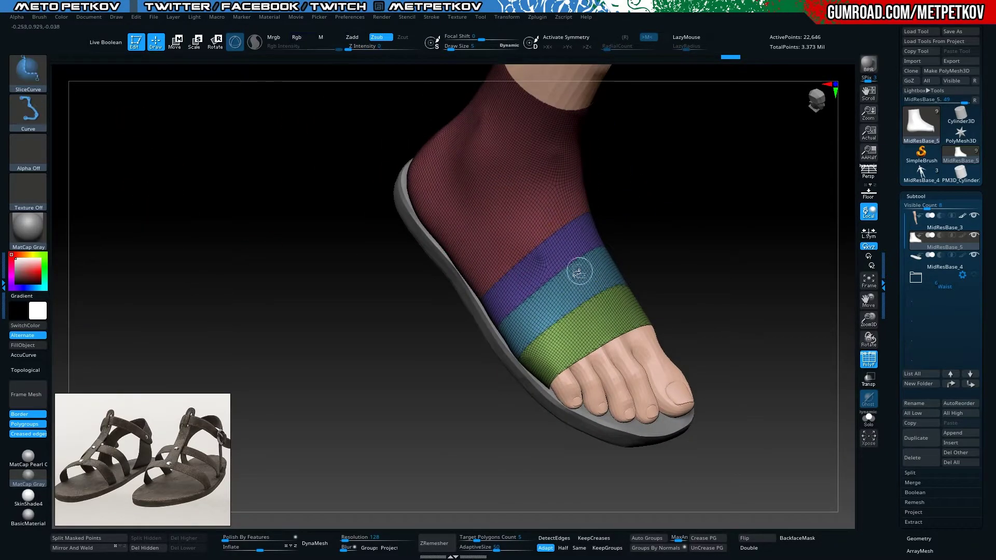
Isolate the purple band, hide the green toe band, and Split Hidden into a subtool
ctrl+shift+click(552, 280)
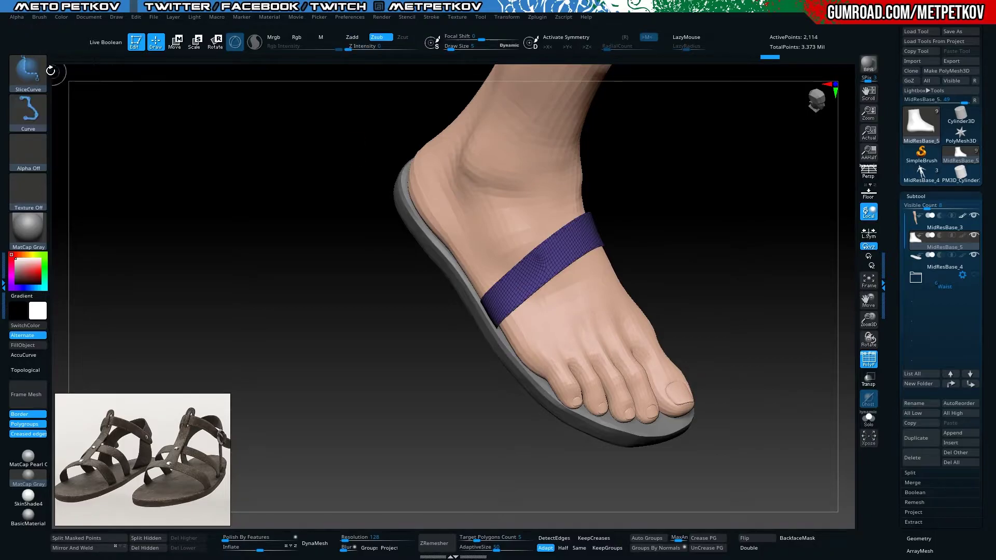
key(b)
click(82, 86)
ctrl+shift+click(322, 223)
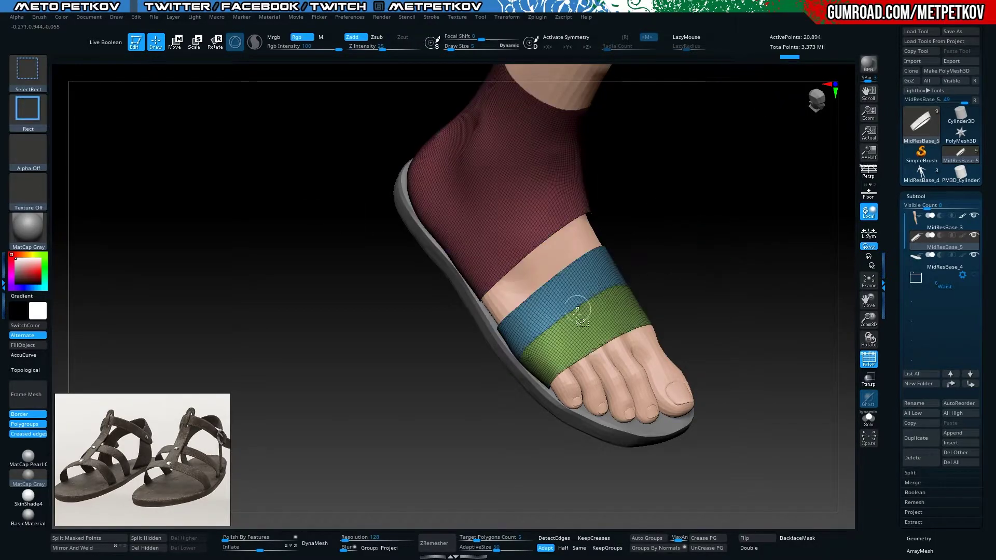
ctrl+alt+shift+click(564, 363)
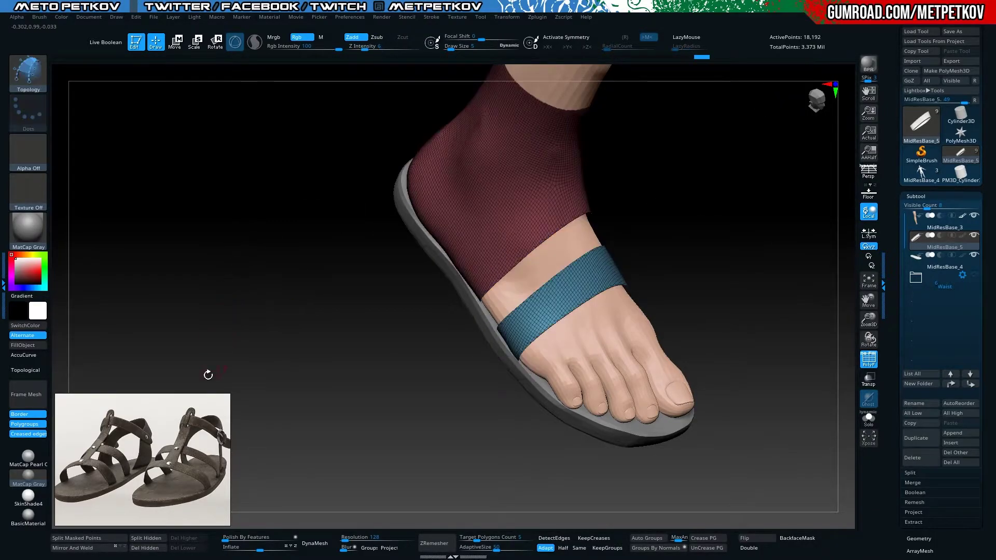
click(145, 542)
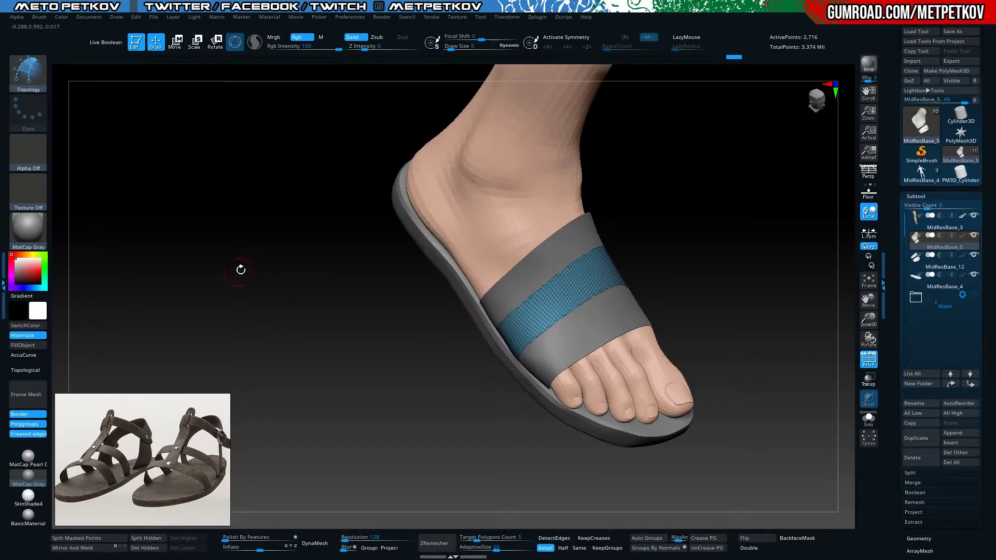
Select the new MidResBase_12 strap subtool and solo it briefly to check it
ctrl+shift+click(241, 269)
mouse_move(244, 260)
mouse_down()
mouse_move(200, 191)
mouse_move(202, 224)
mouse_move(270, 244)
mouse_up()
click(932, 265)
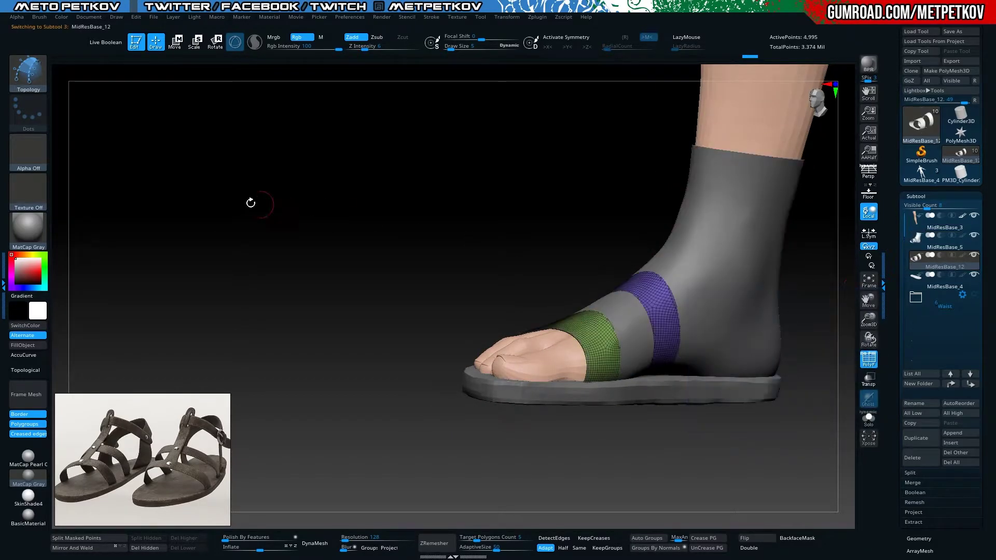
key(alt+s)
mouse_move(306, 192)
mouse_down()
mouse_move(263, 189)
mouse_move(280, 220)
mouse_move(252, 246)
mouse_move(262, 254)
mouse_move(291, 196)
mouse_move(234, 167)
mouse_move(224, 273)
mouse_up()
key(alt+s)
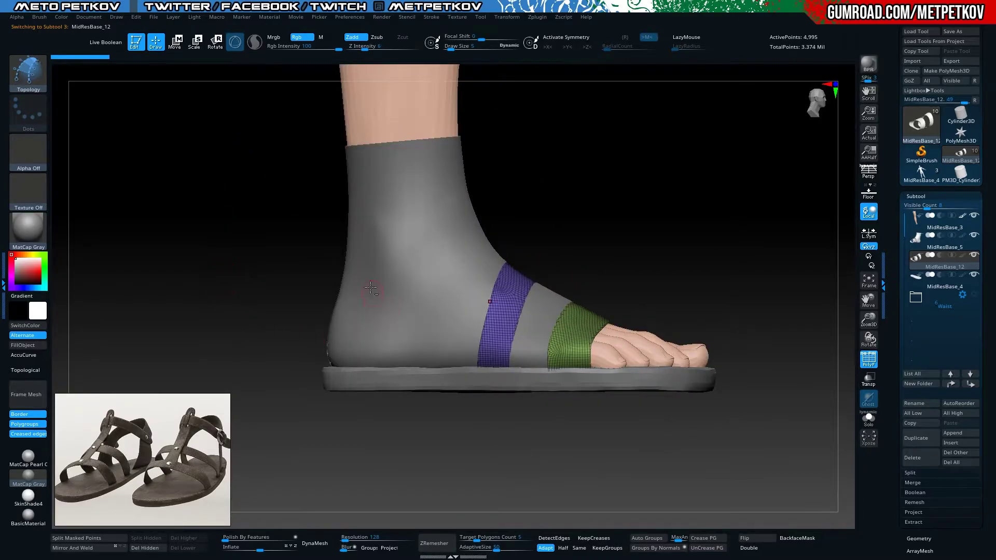
mouse_move(235, 202)
mouse_down()
mouse_move(195, 234)
mouse_move(222, 280)
mouse_move(196, 273)
mouse_move(225, 270)
mouse_move(238, 289)
mouse_move(409, 356)
mouse_up()
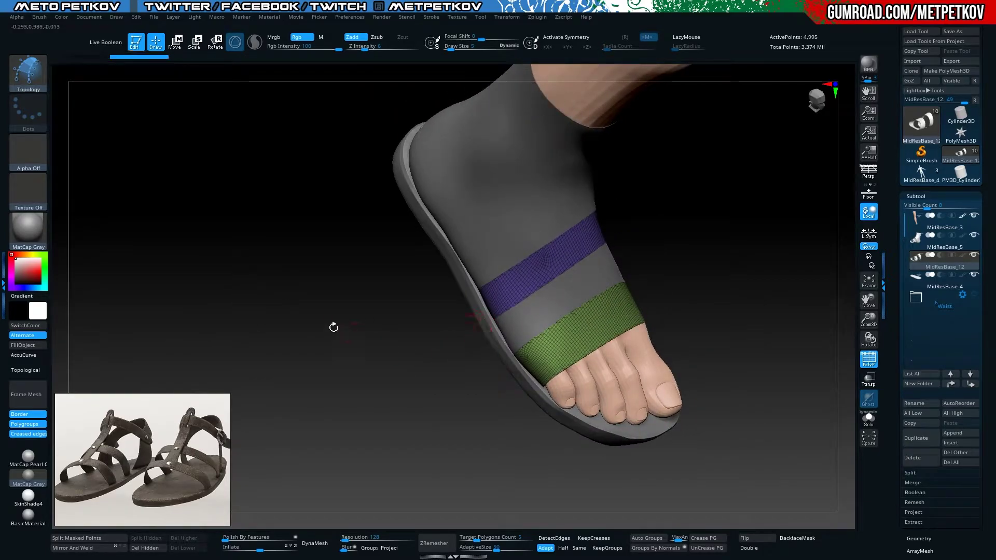
Solo the strap bands and slice the strap mesh along the sole
key(alt+s)
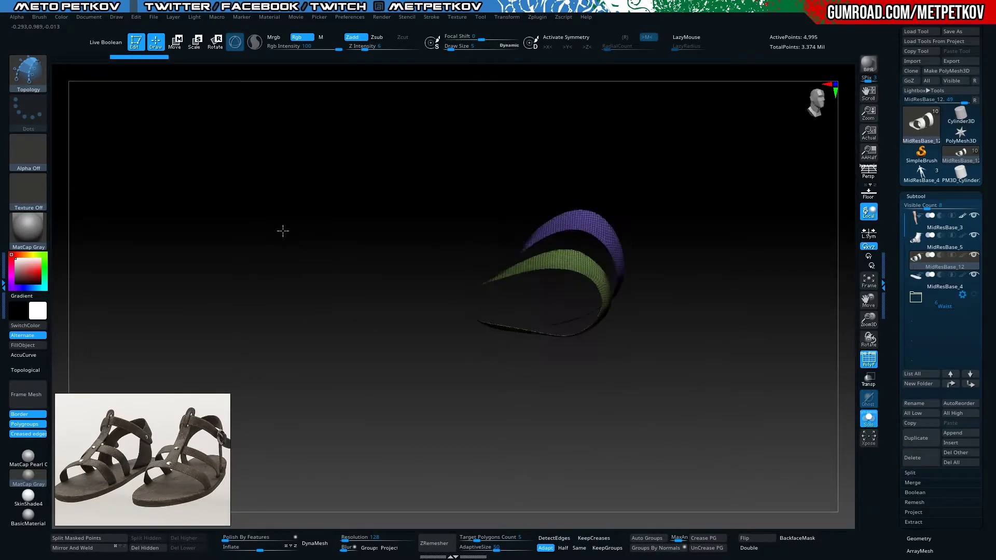
key(alt+s)
key(alt+s)
drag(289, 252, 312, 233)
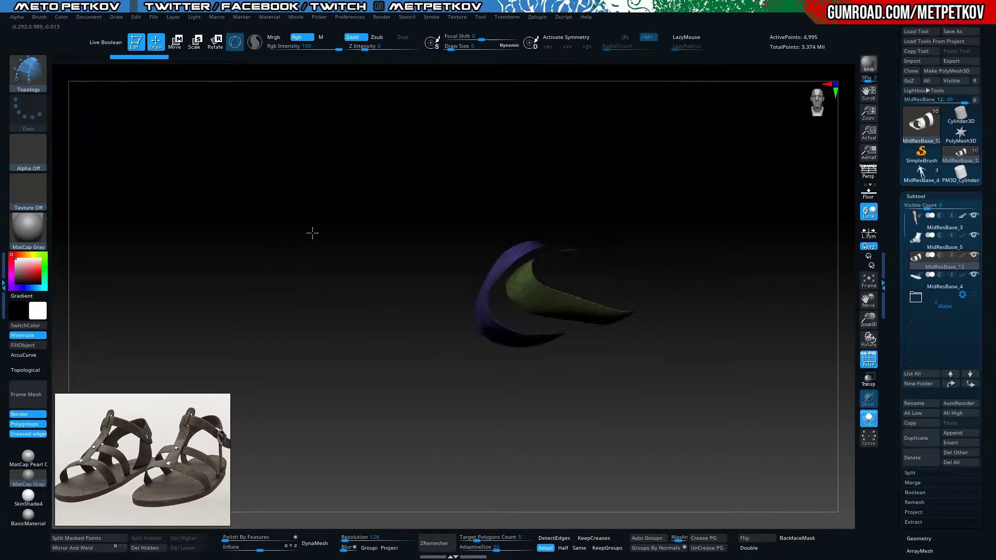
key(alt+s)
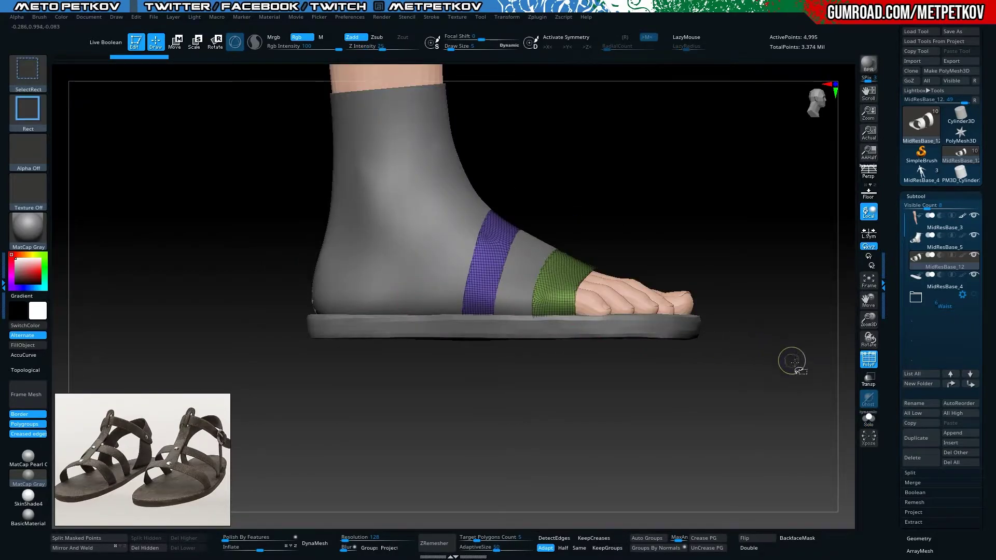
click(15, 82)
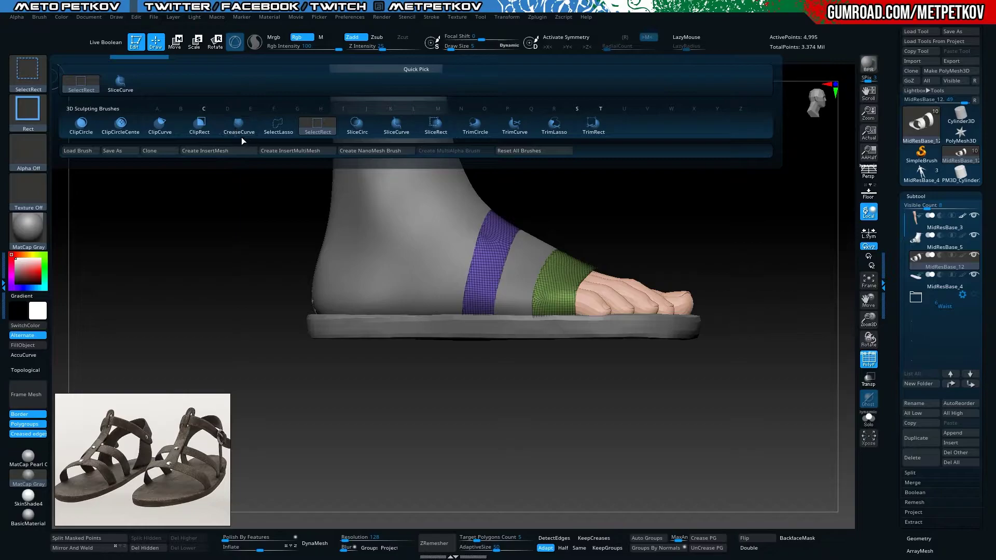
click(119, 87)
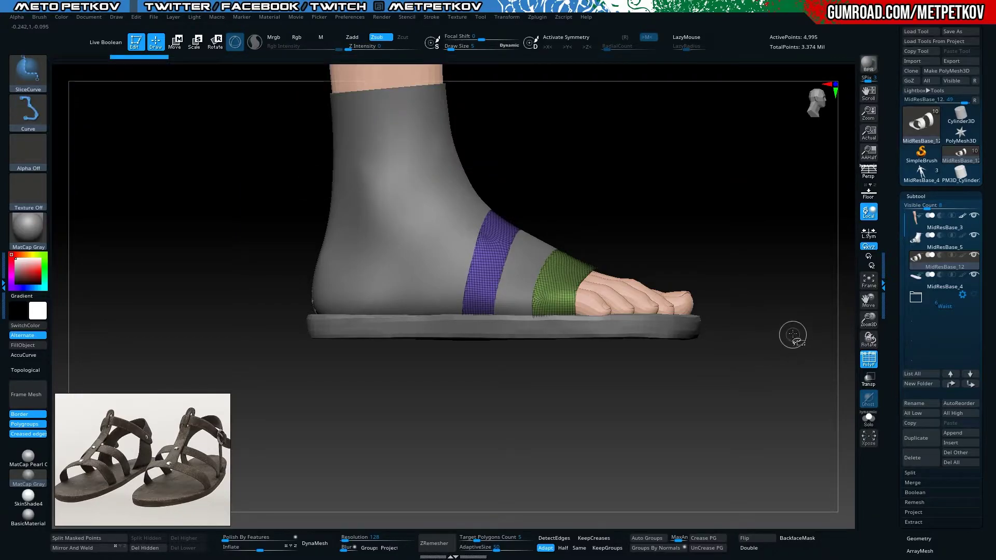
mouse_move(793, 335)
ctrl+shift+mouse_down()
mouse_move(129, 327)
mouse_move(147, 322)
ctrl+shift+mouse_up()
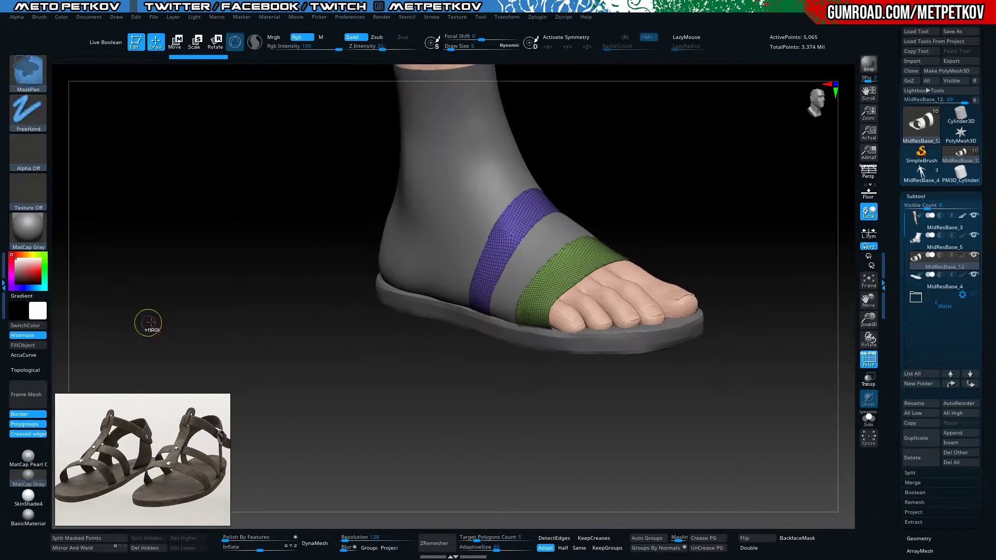
Hide the grey band and the stray green piece from the strap strips
click(28, 73)
click(78, 84)
key(ctrl+shift+s)
mouse_move(202, 249)
mouse_down()
mouse_move(203, 133)
mouse_move(166, 118)
mouse_up()
ctrl+shift+click(553, 248)
ctrl+shift+click(522, 341)
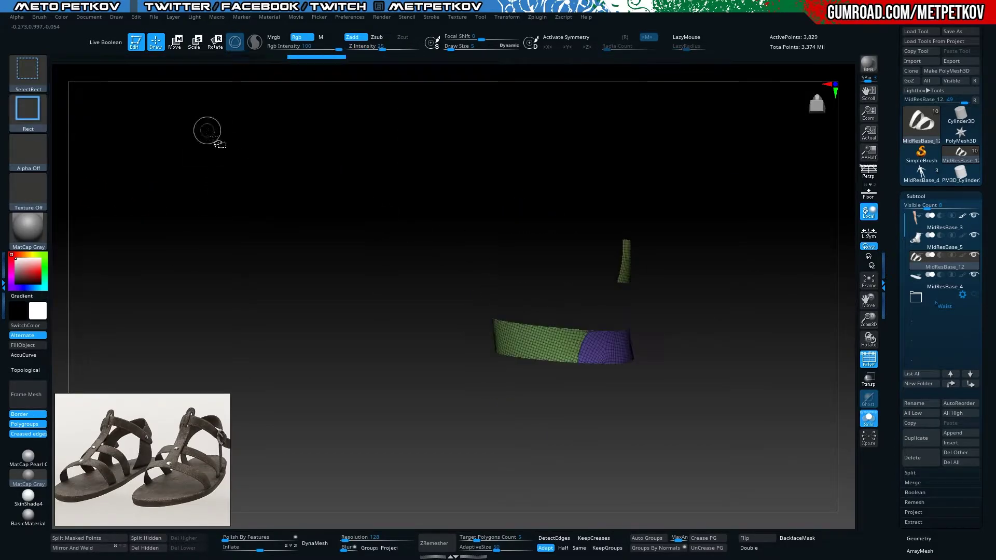
ctrl+alt+shift+click(546, 348)
mouse_move(337, 231)
mouse_down()
mouse_move(289, 282)
mouse_move(253, 242)
mouse_up()
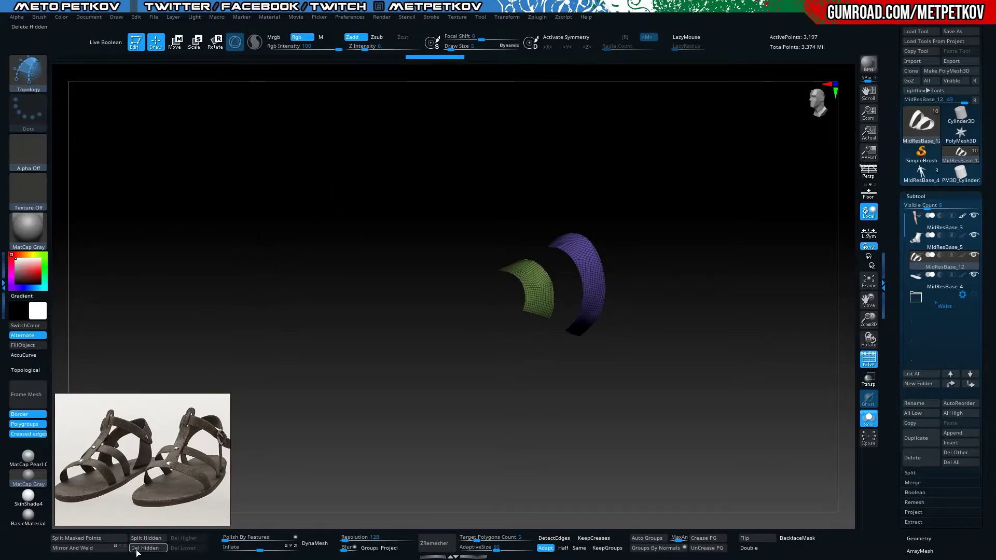
mouse_move(273, 296)
mouse_down()
mouse_move(252, 246)
mouse_move(229, 276)
mouse_move(198, 256)
mouse_move(262, 227)
mouse_move(258, 216)
mouse_move(282, 193)
mouse_move(648, 503)
mouse_up()
Make the strips render double-sided and hide most of the strip mesh
key(alt+s)
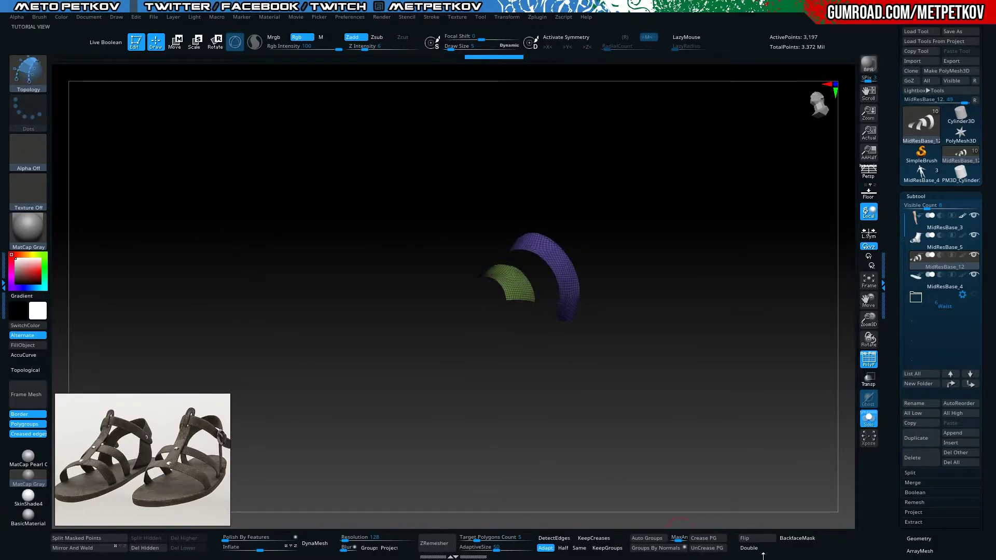
click(757, 548)
mouse_move(636, 318)
mouse_down()
mouse_move(599, 267)
mouse_move(618, 342)
mouse_move(668, 363)
mouse_move(674, 302)
mouse_move(632, 269)
mouse_move(591, 285)
mouse_up()
key(ctrl+shift)
ctrl+shift+click(594, 369)
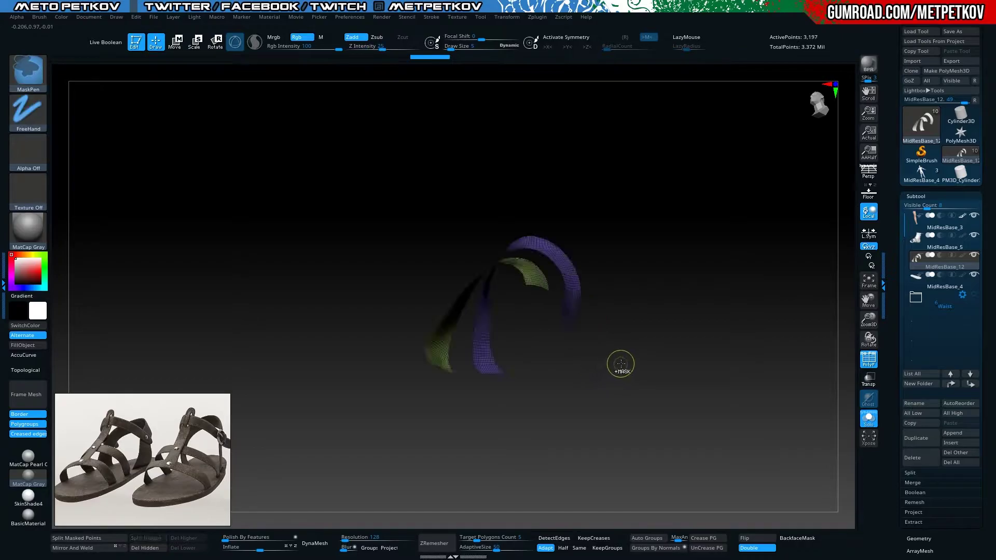
mouse_move(620, 363)
mouse_down()
mouse_move(689, 407)
mouse_move(667, 378)
mouse_move(679, 382)
mouse_up()
key(alt+s)
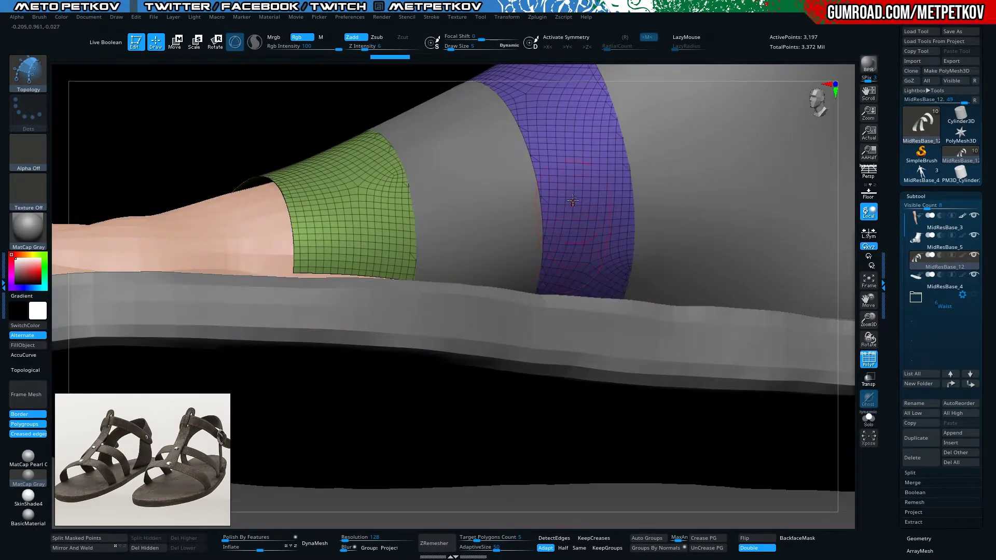
Lasso-hide a thin edge loop in the purple band and run Auto Groups on the strips
ctrl+shift+click(31, 73)
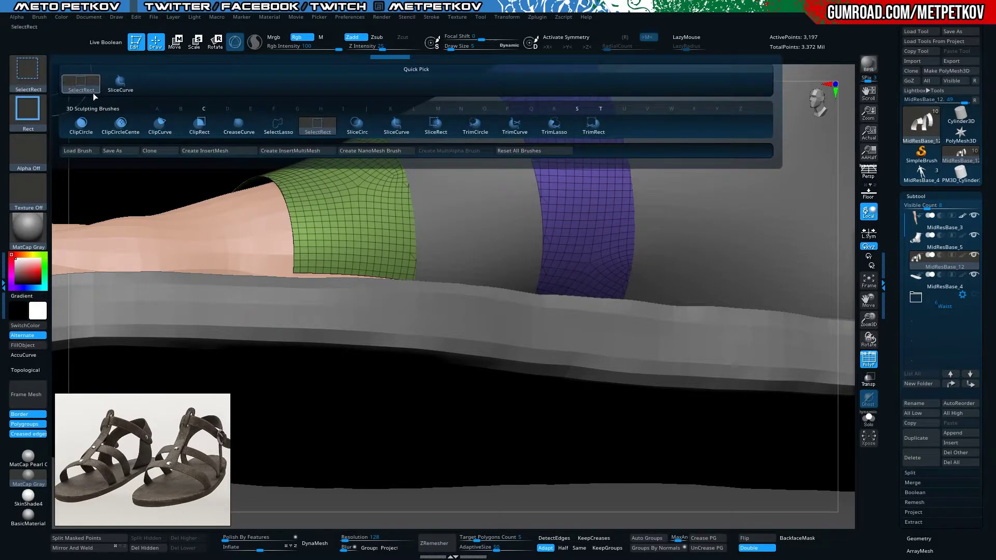
click(275, 127)
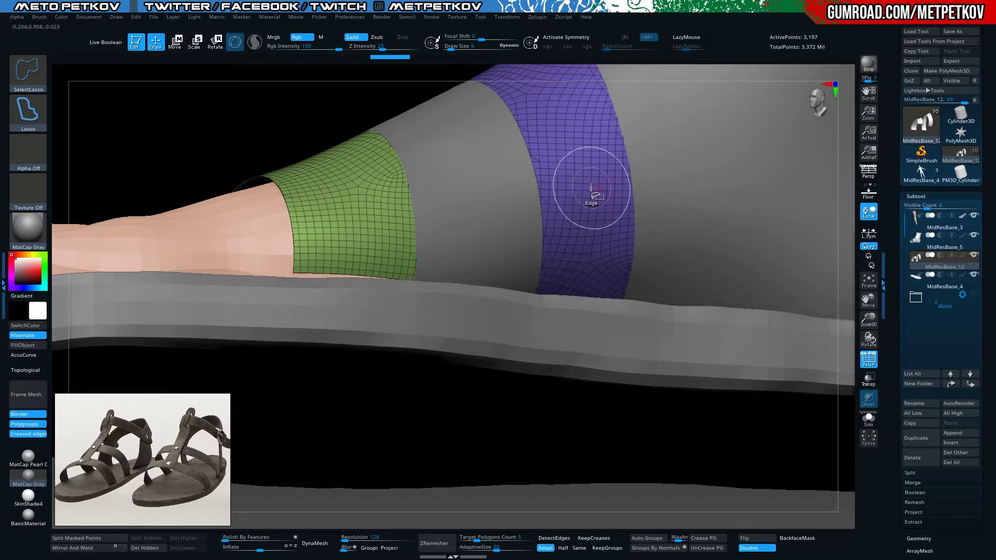
ctrl+shift+click(591, 188)
ctrl+shift+click(576, 220)
mouse_move(166, 100)
mouse_down()
mouse_move(200, 127)
mouse_move(186, 138)
mouse_move(189, 116)
mouse_up()
key(ctrl+shift+s)
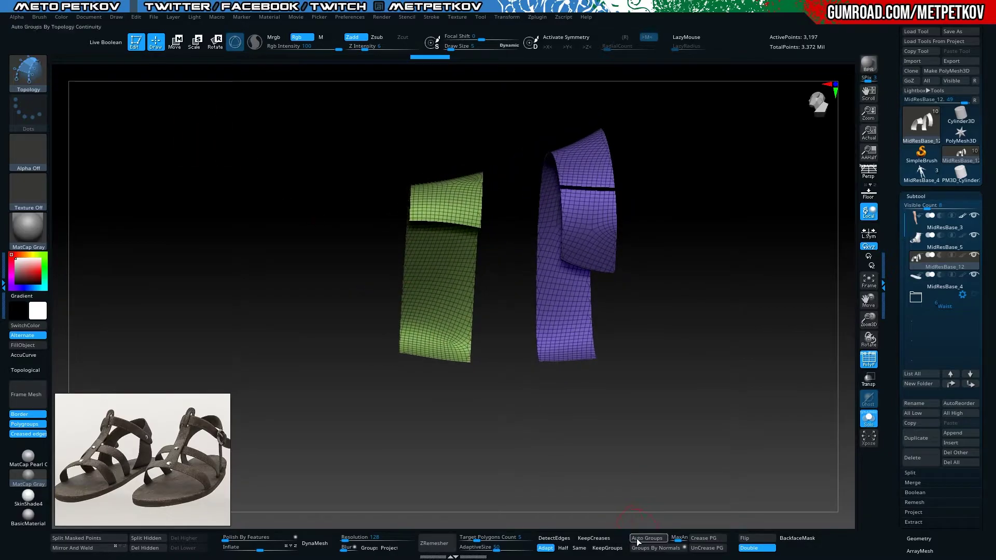
click(638, 542)
ctrl+shift+click(584, 223)
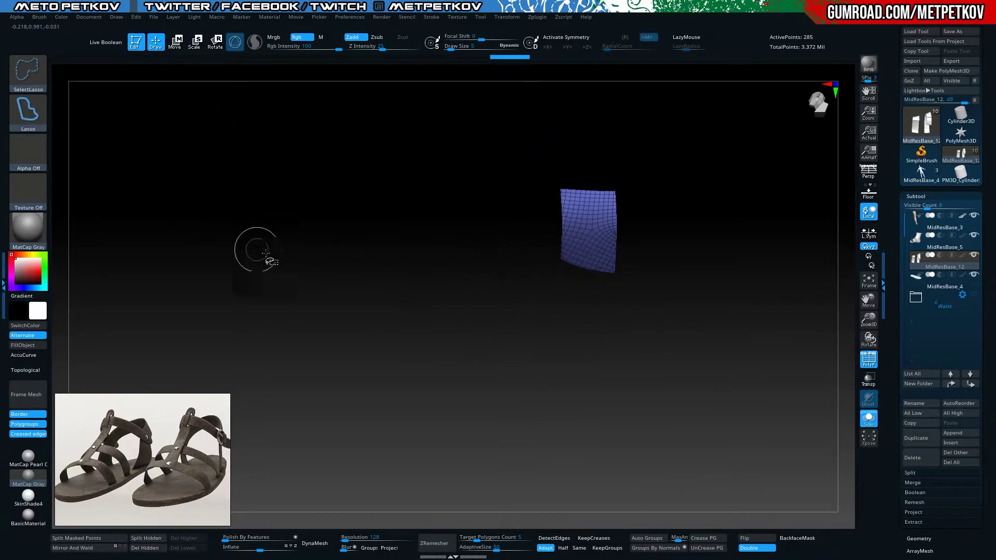
ctrl+shift+click(266, 254)
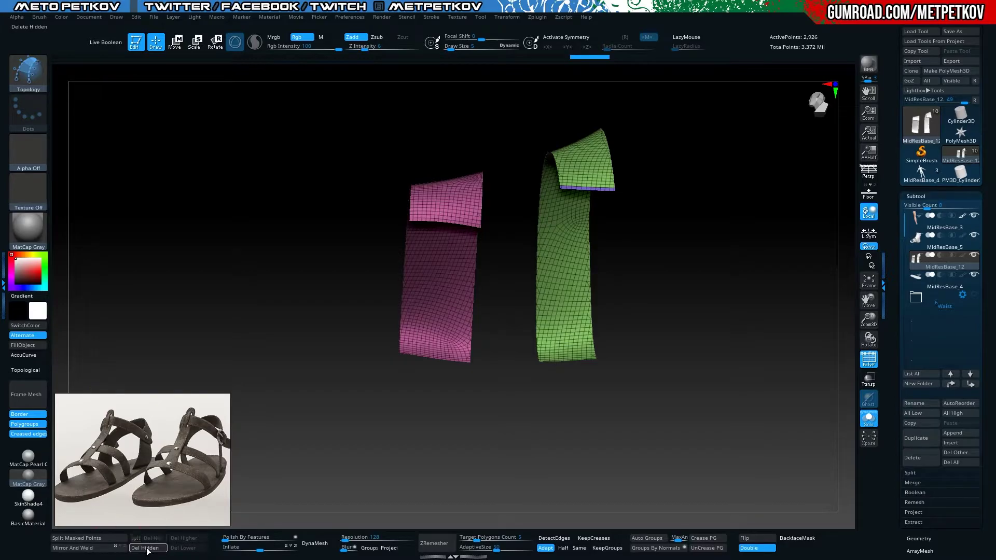
mouse_move(197, 270)
mouse_down()
mouse_move(198, 215)
mouse_move(216, 219)
mouse_move(174, 238)
mouse_move(153, 224)
mouse_move(147, 231)
mouse_move(155, 218)
mouse_move(159, 228)
mouse_up()
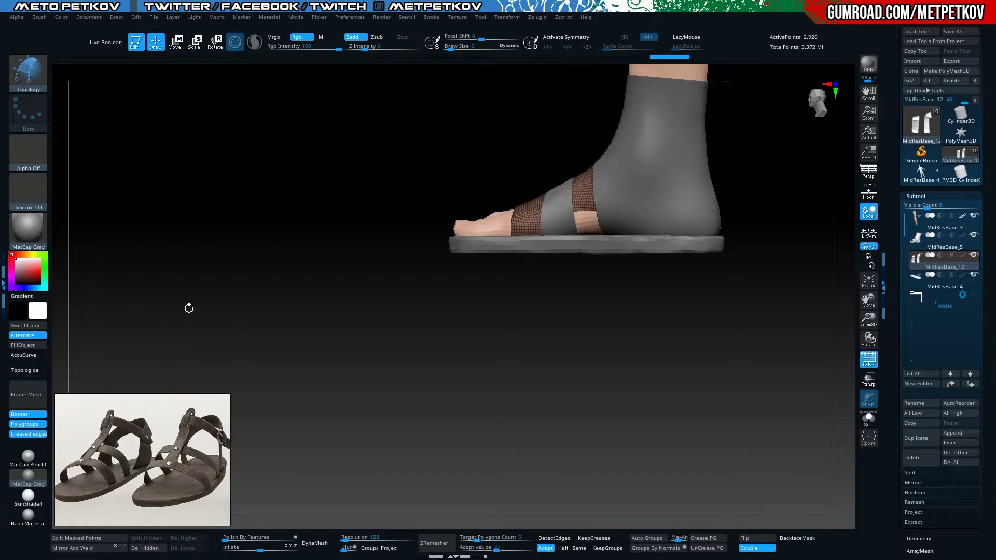
With the sock subtool selected, paint a MaskPen curve down the back of the heel
alt+drag(238, 244, 132, 326)
mouse_move(378, 216)
mouse_down()
mouse_move(231, 213)
mouse_move(355, 245)
mouse_move(393, 260)
mouse_move(387, 276)
mouse_move(333, 215)
mouse_move(217, 185)
mouse_move(155, 135)
mouse_up()
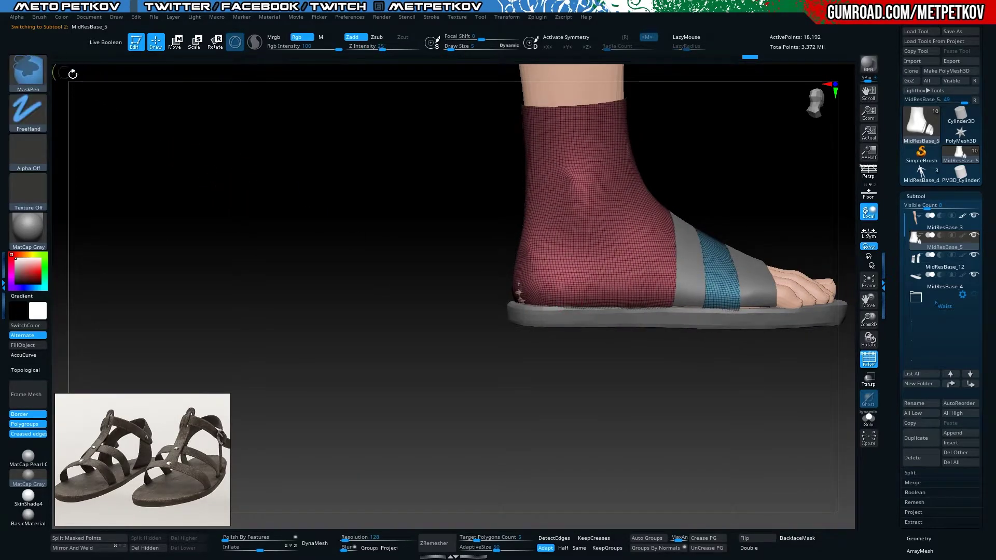
key(space)
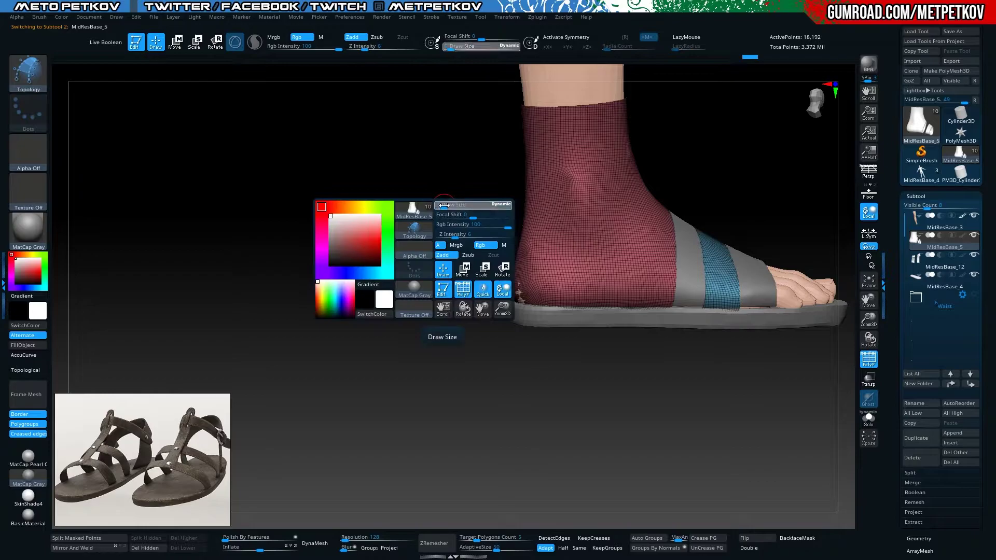
key(ctrl)
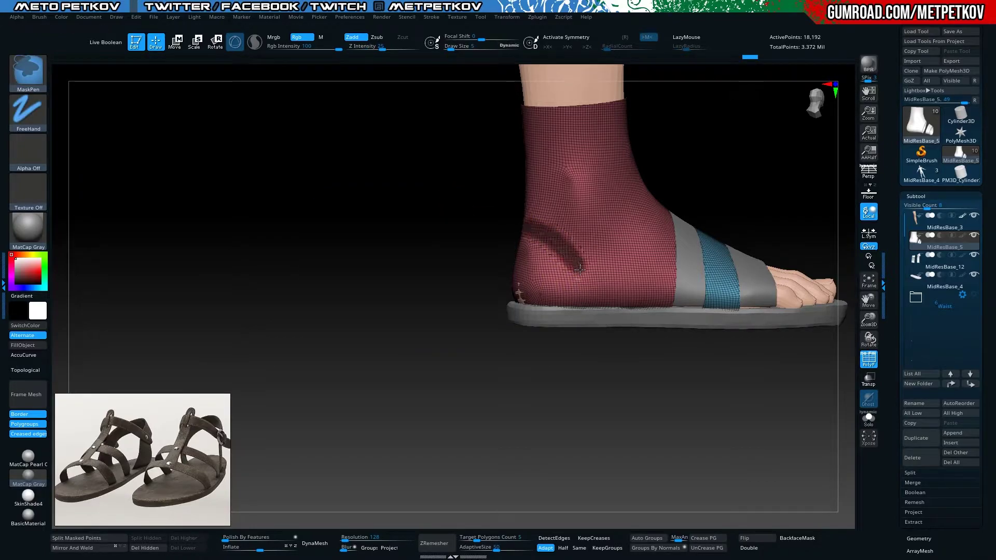
ctrl+drag(527, 225, 591, 311)
drag(406, 258, 445, 257)
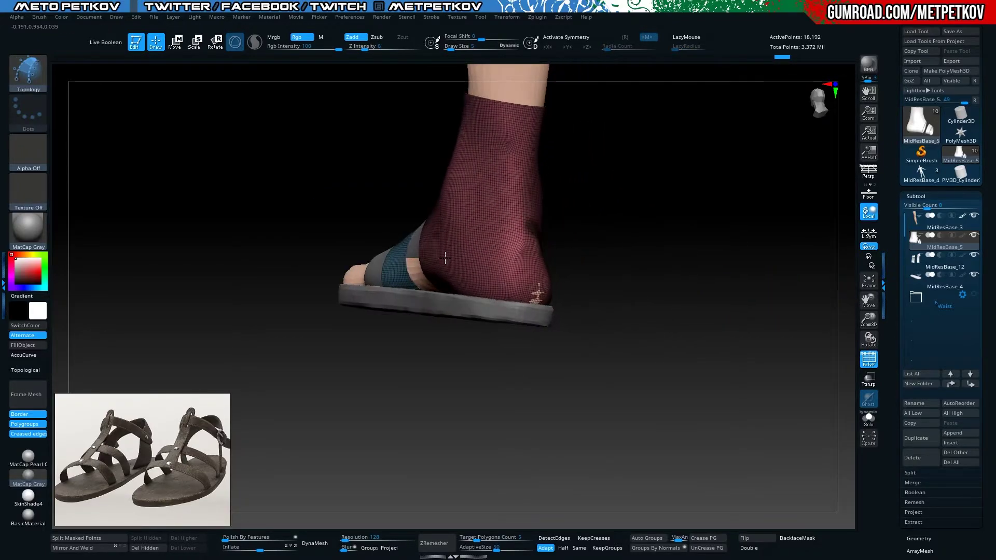
key(ctrl)
mouse_move(254, 173)
mouse_down()
mouse_move(506, 199)
mouse_move(516, 218)
mouse_move(456, 327)
mouse_move(539, 275)
mouse_up()
Solo the sock, switch to the Topology brush and zoom in on the heel
key(ctrl+shift+s)
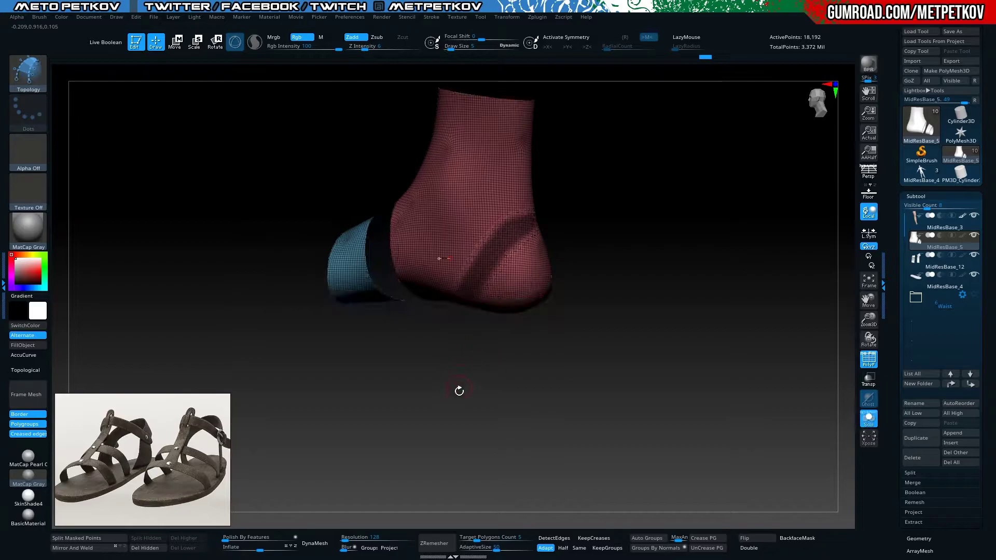
key(b)
key(t)
key(o)
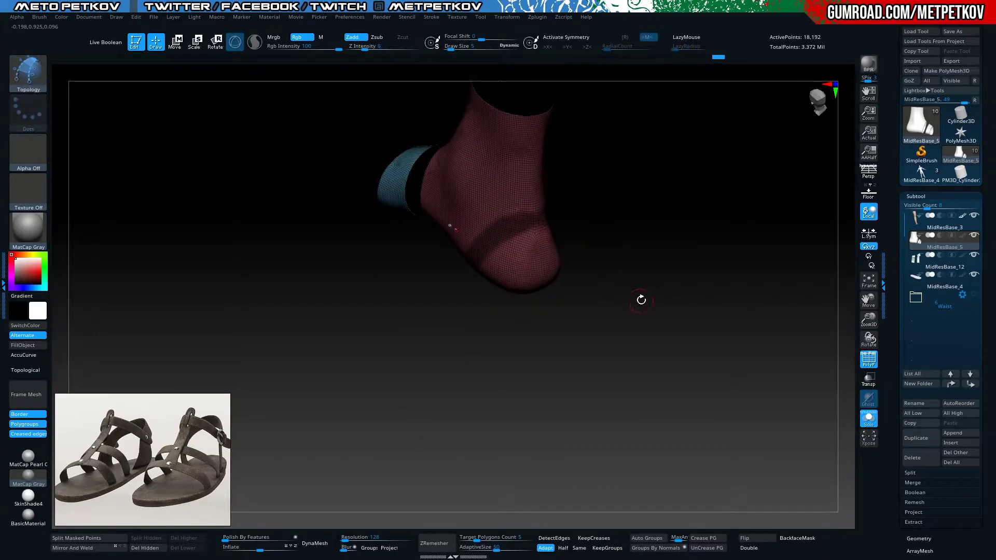
mouse_move(640, 298)
mouse_down()
mouse_move(357, 216)
mouse_move(344, 164)
mouse_move(367, 234)
mouse_move(218, 216)
mouse_move(284, 239)
mouse_up()
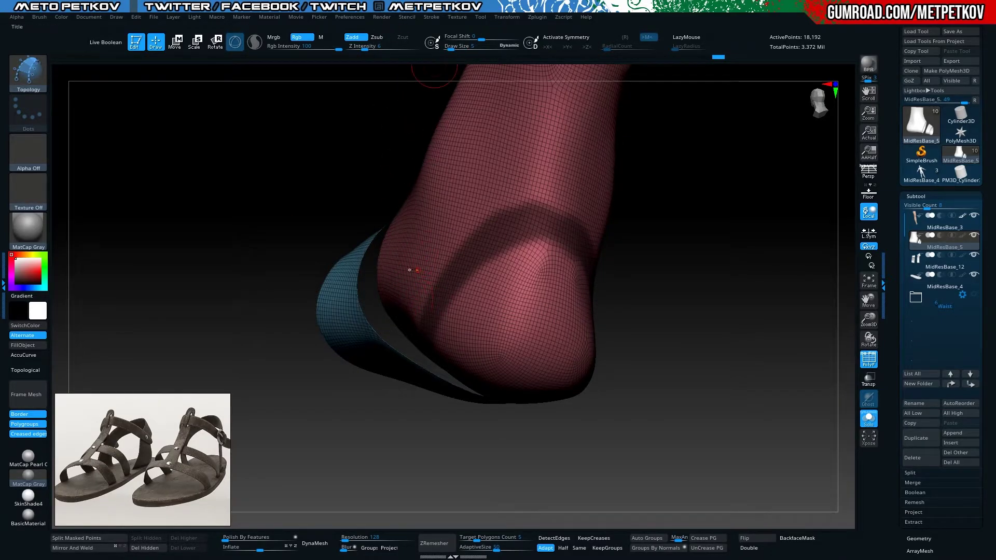
Delete the existing heel curve via Curve Functions and raise Draw Size to 4
click(431, 18)
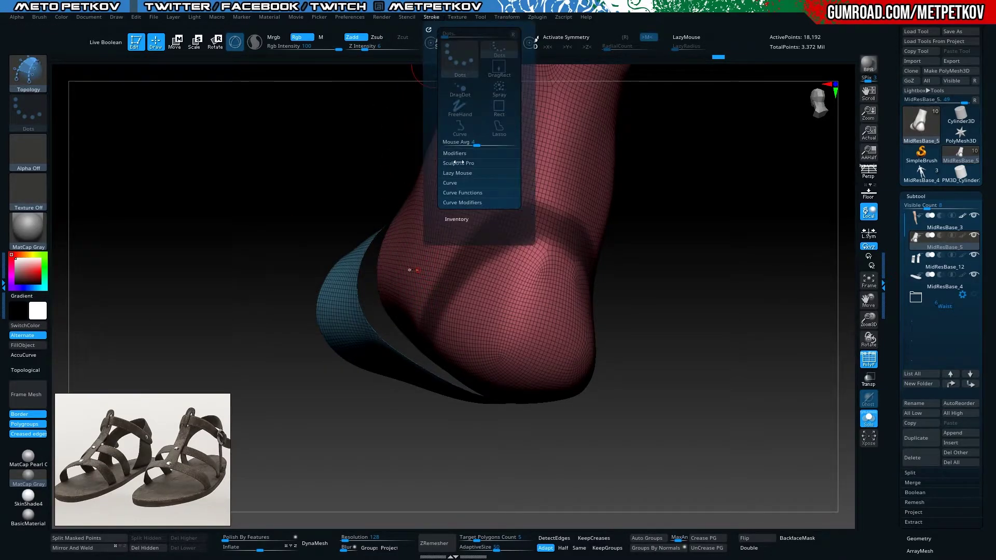
click(455, 193)
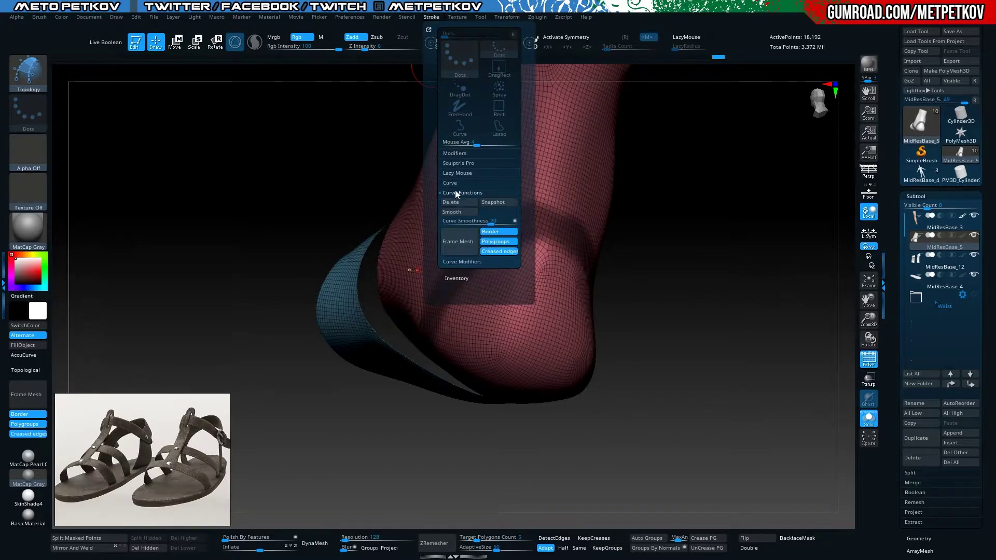
click(457, 205)
mouse_move(267, 189)
mouse_down()
mouse_move(238, 173)
mouse_move(373, 209)
mouse_up()
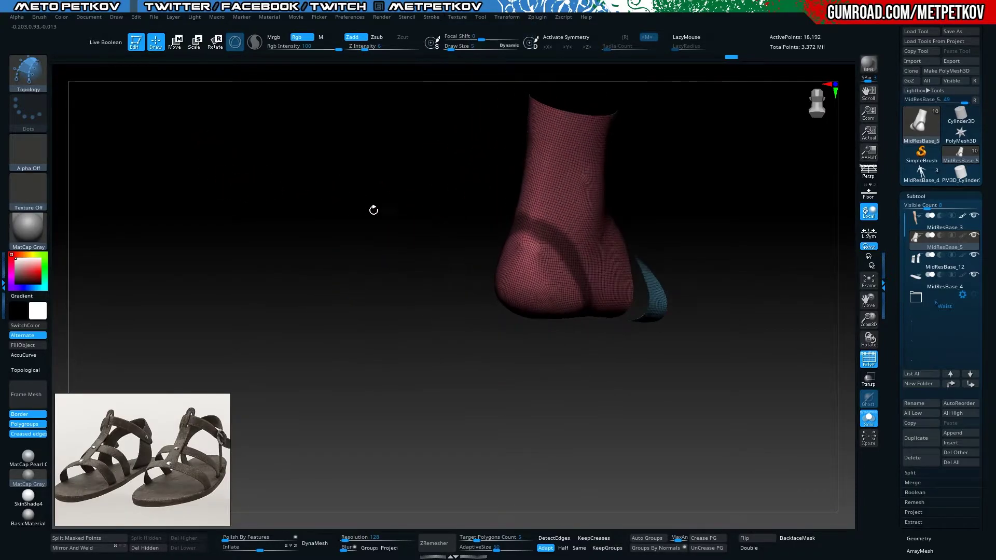
key(space)
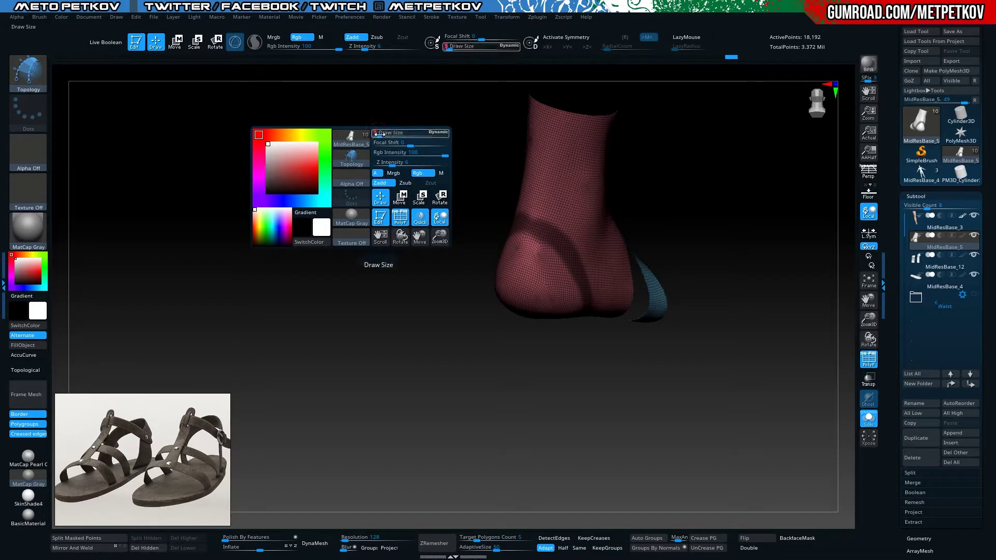
click(377, 134)
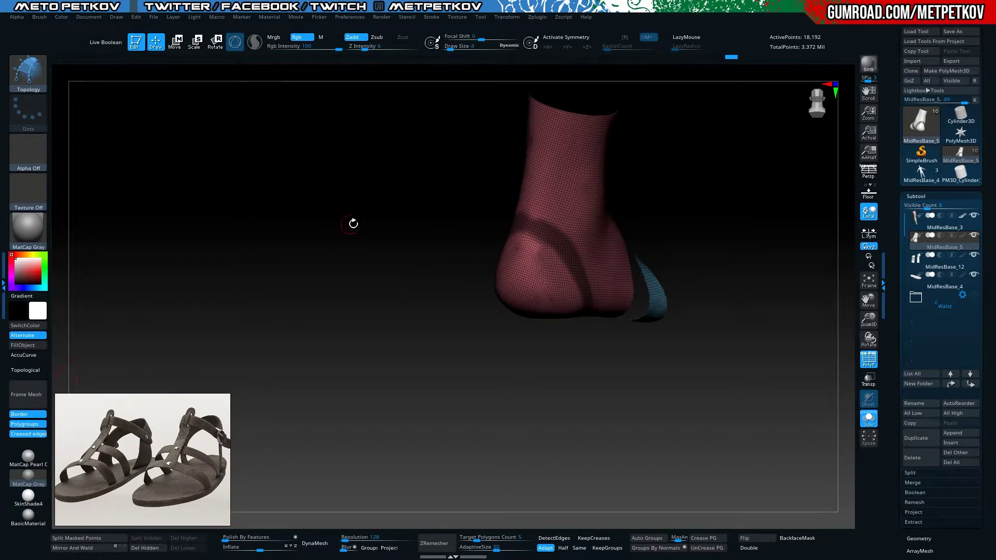
drag(353, 224, 432, 341)
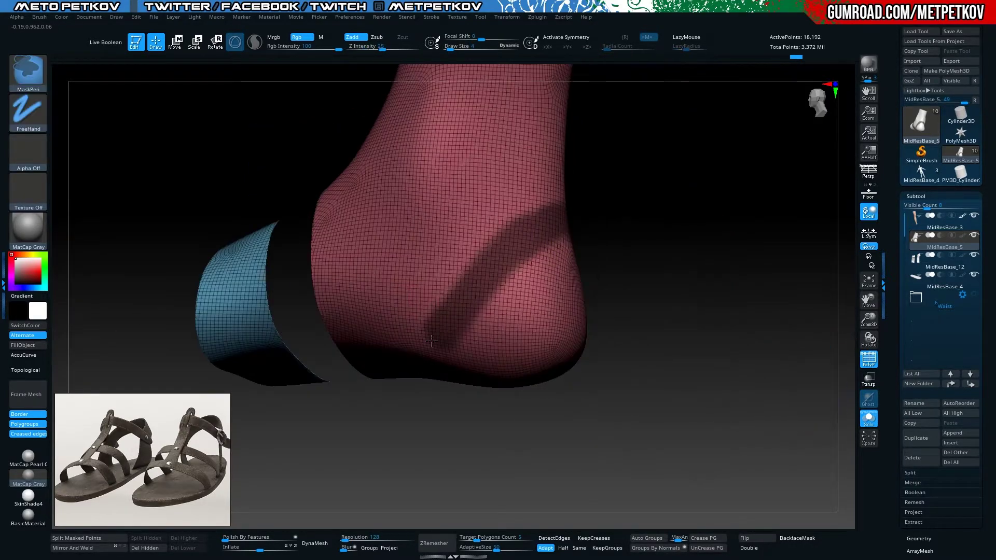
Draw a new band curve across the heel with Polyframe turned off
ctrl+drag(493, 342, 418, 252)
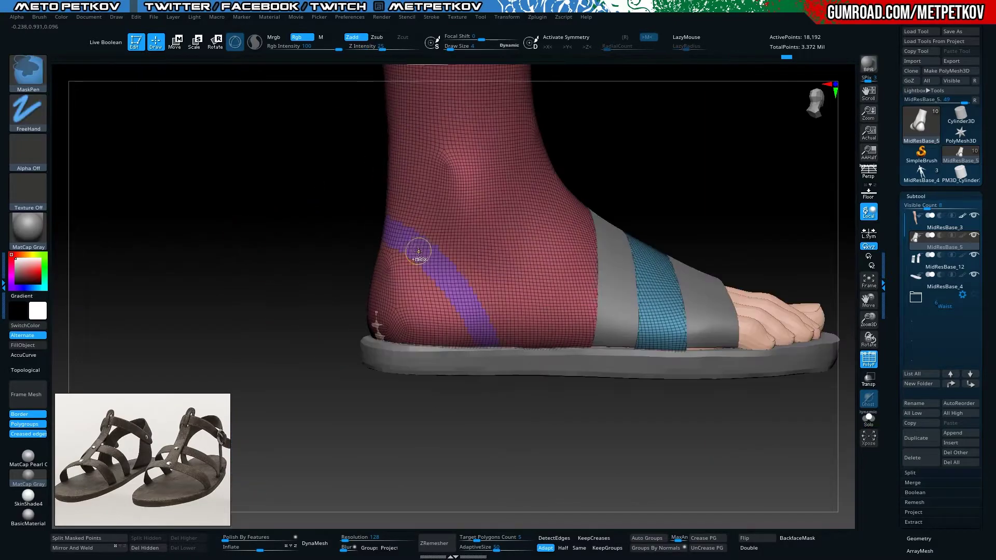
key(space)
key(shift+f)
mouse_move(318, 204)
mouse_down()
mouse_move(271, 274)
mouse_move(527, 151)
mouse_move(373, 280)
mouse_move(243, 246)
mouse_move(503, 176)
mouse_move(356, 228)
mouse_move(238, 213)
mouse_move(170, 266)
mouse_move(166, 340)
mouse_move(418, 275)
mouse_move(191, 235)
mouse_move(431, 235)
mouse_move(475, 266)
mouse_move(318, 223)
mouse_move(435, 255)
mouse_move(455, 249)
mouse_up()
Turn Polyframe back on and isolate the heel band with SelectLasso as a new strap piece
ctrl+shift+click(171, 266)
key(shift+f)
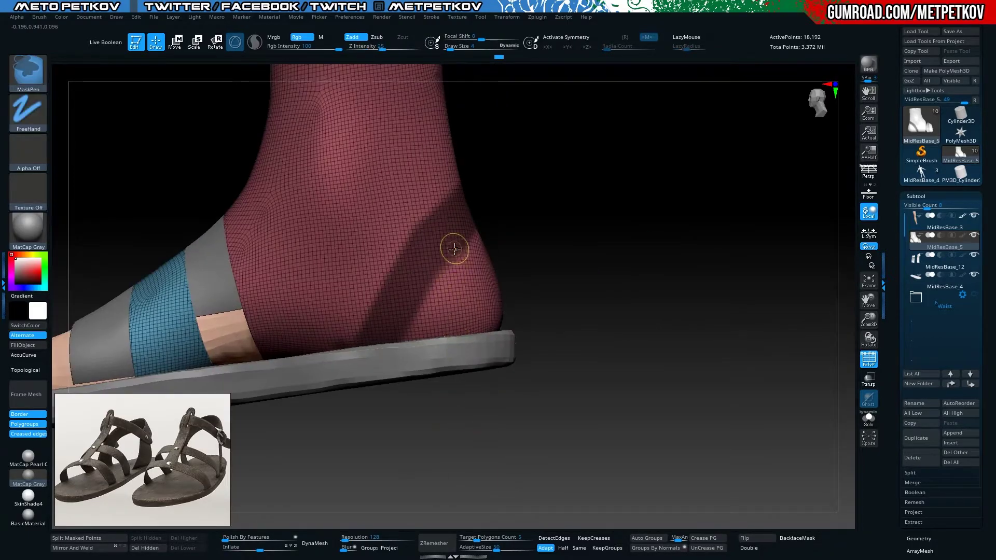
drag(330, 437, 414, 282)
ctrl+shift+click(413, 282)
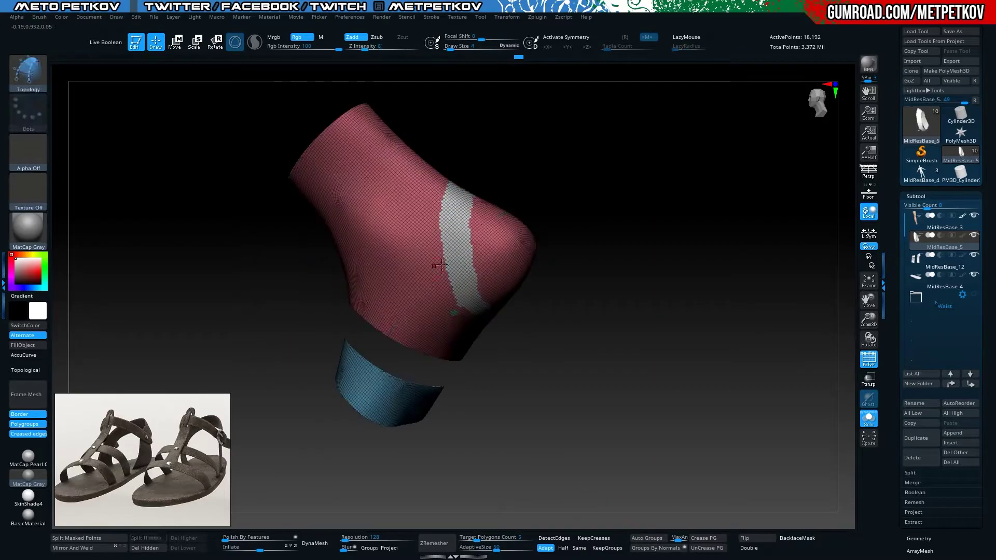
key(b)
mouse_move(204, 278)
mouse_down()
mouse_move(255, 247)
mouse_move(211, 254)
mouse_move(262, 173)
mouse_move(271, 227)
mouse_move(254, 254)
mouse_move(293, 269)
mouse_move(111, 178)
mouse_move(144, 178)
mouse_move(120, 187)
mouse_move(516, 385)
mouse_up()
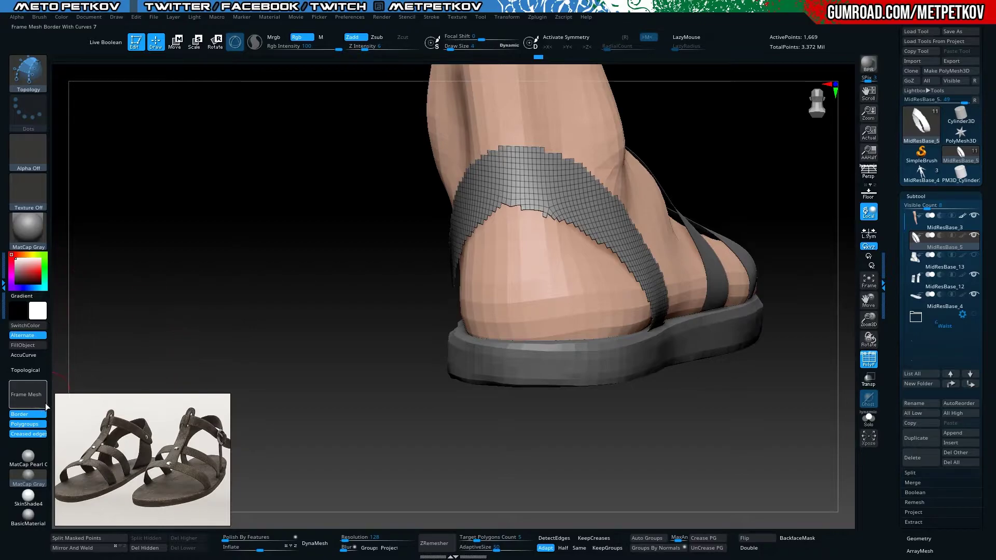
Mask the strap's borders with MaskByFeatures, smooth them with Polish By Features, then clear the mask
click(31, 394)
ctrl+click(191, 279)
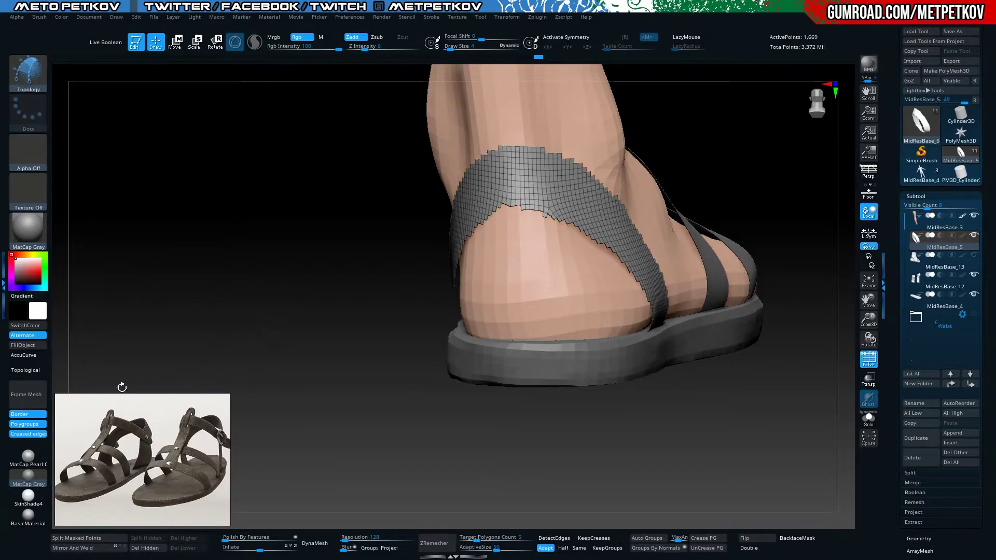
drag(896, 378, 897, 181)
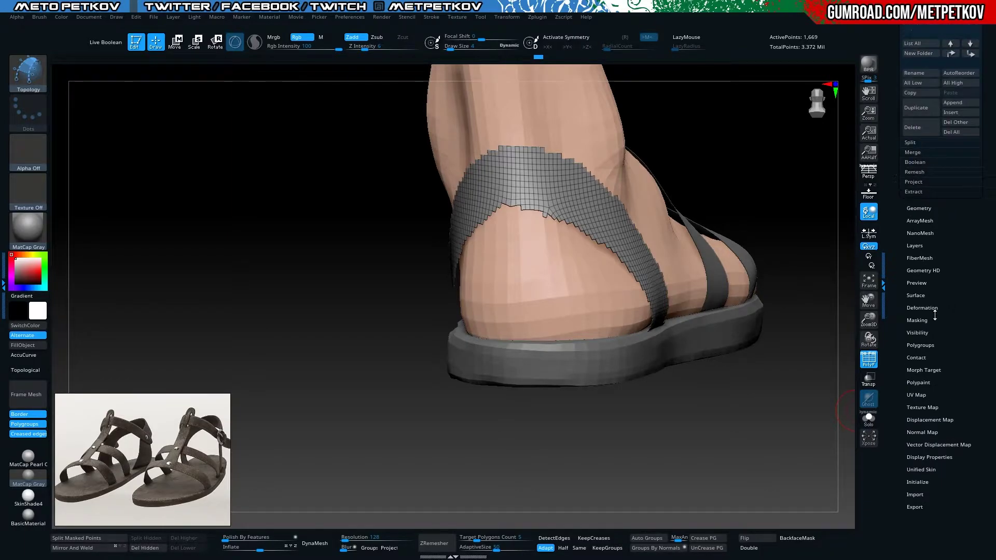
click(918, 320)
drag(899, 359, 903, 83)
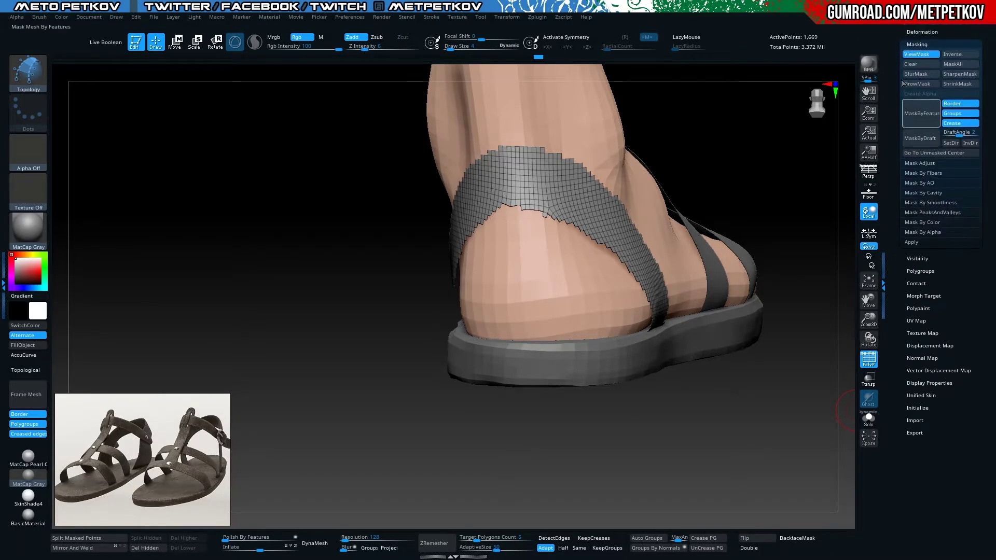
click(916, 114)
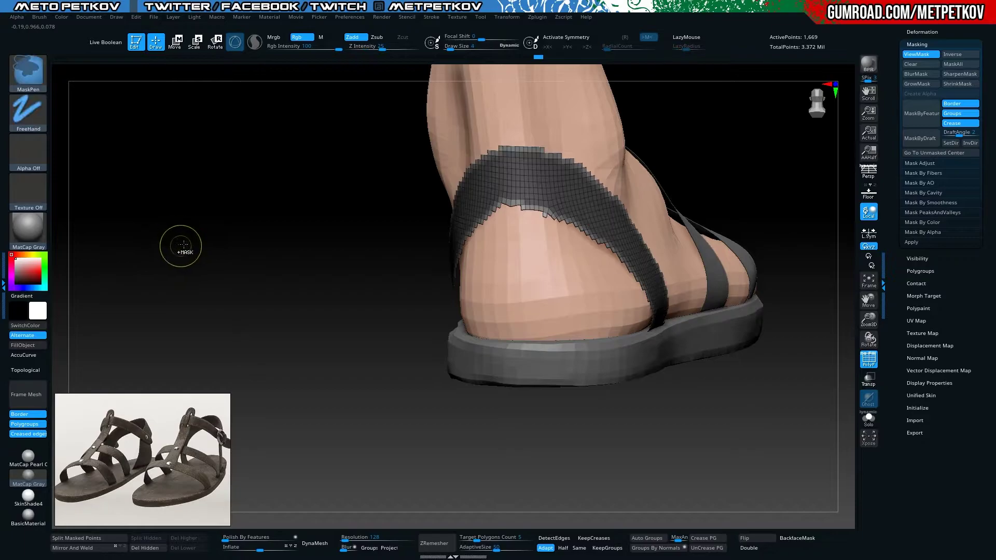
drag(224, 541, 300, 511)
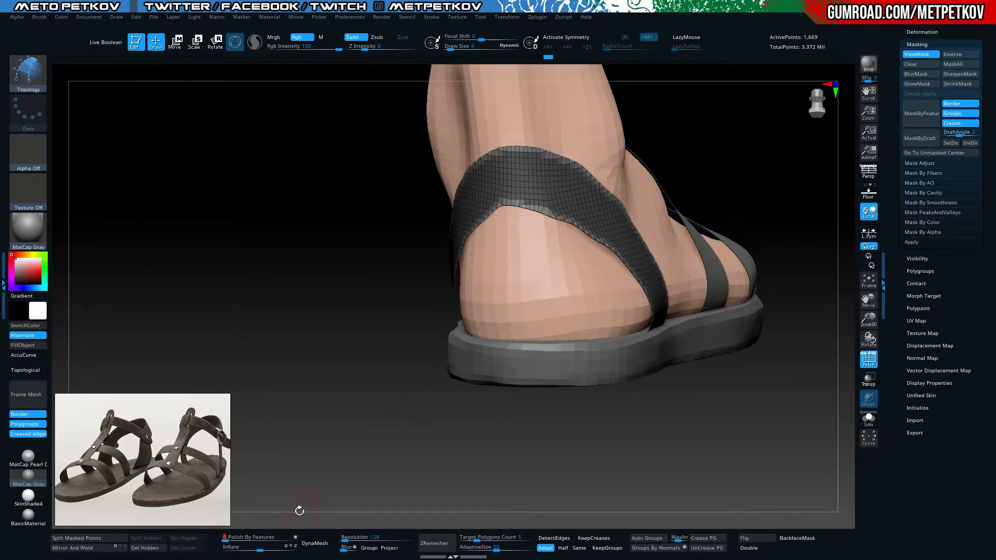
mouse_move(250, 263)
mouse_down()
mouse_move(196, 258)
mouse_move(247, 261)
mouse_up()
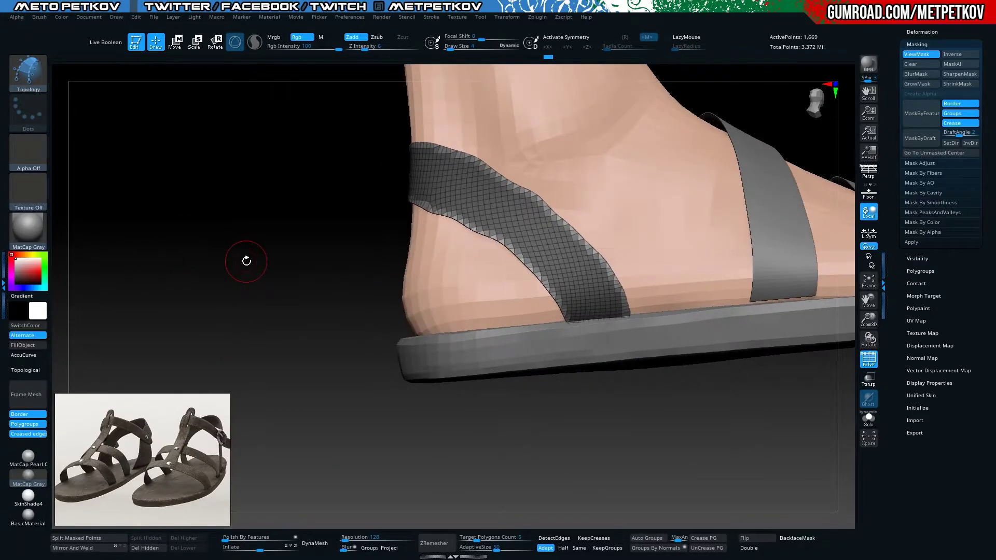
ctrl+drag(246, 200, 273, 90)
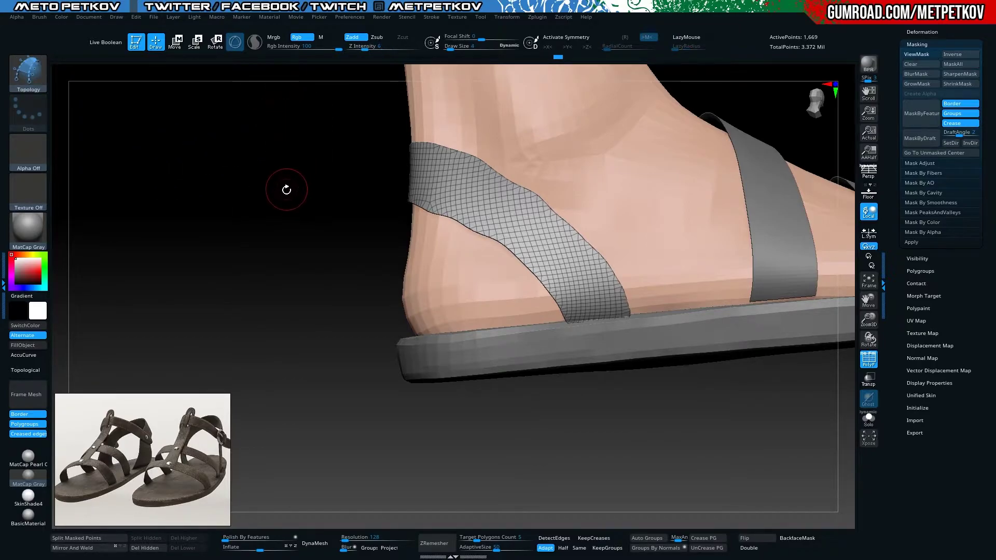
Switch to the Move brush with Draw Size 5
key(b)
key(m)
key(v)
key(space)
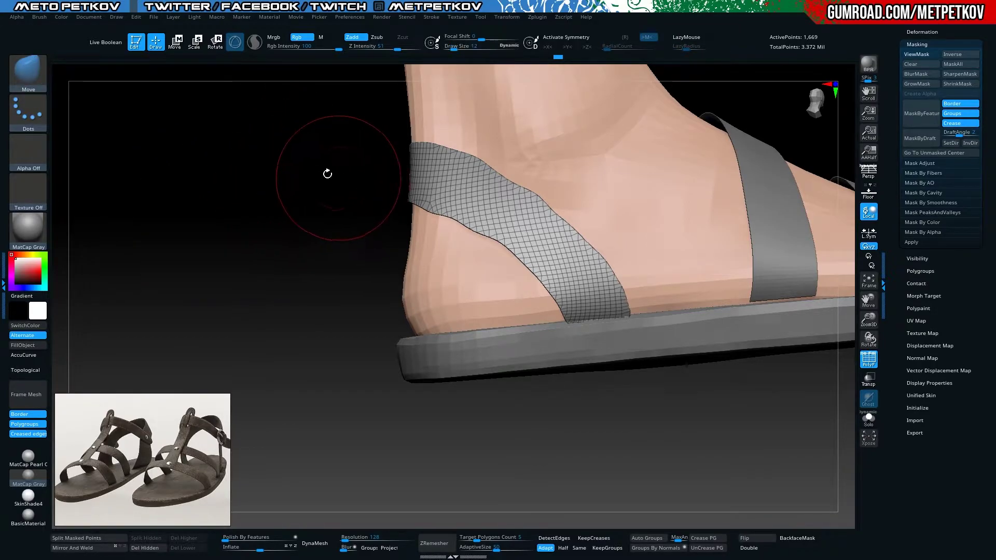
key(space)
drag(281, 170, 276, 171)
drag(159, 281, 230, 291)
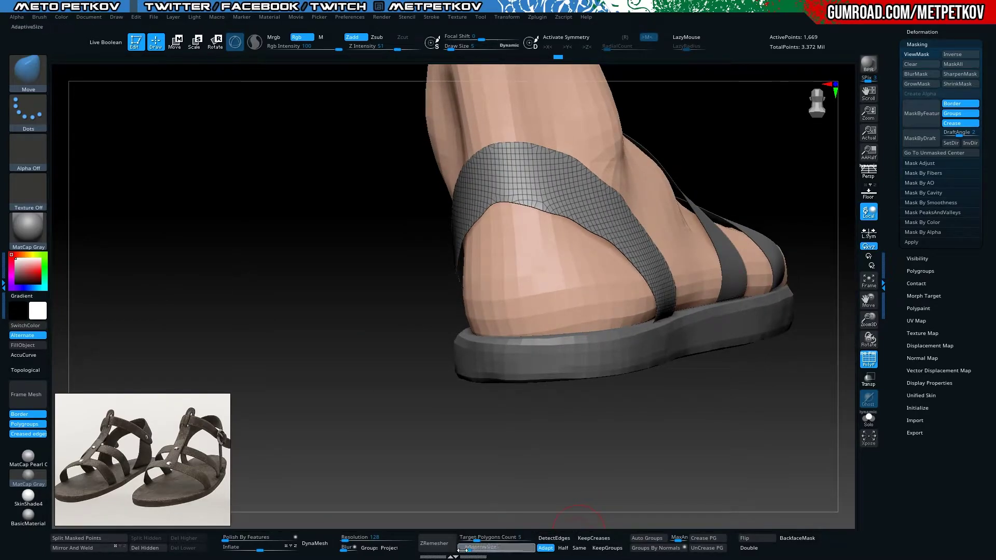
ZRemesh the heel strap keeping its polygon count, then push its surface with the Move brush at size 5
click(578, 549)
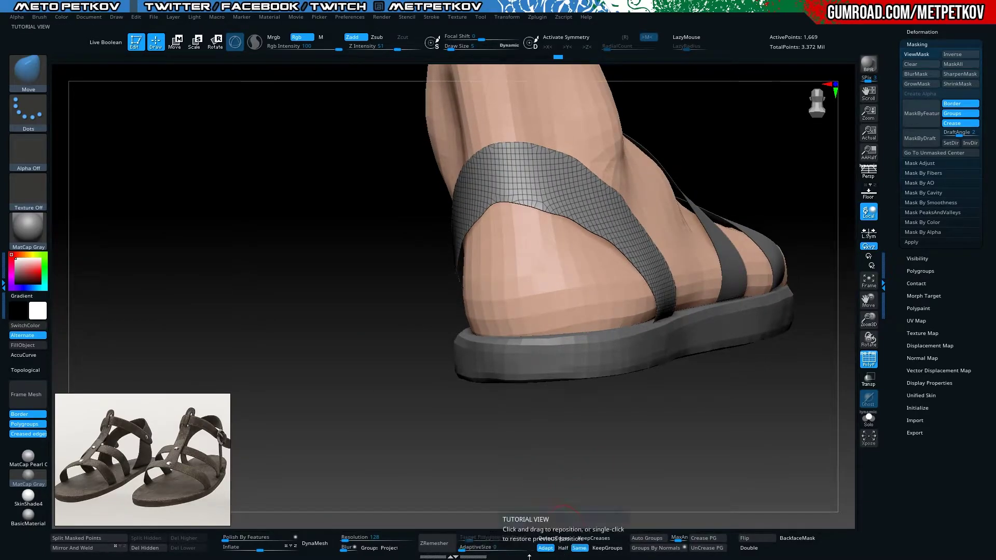
click(434, 543)
drag(235, 150, 316, 173)
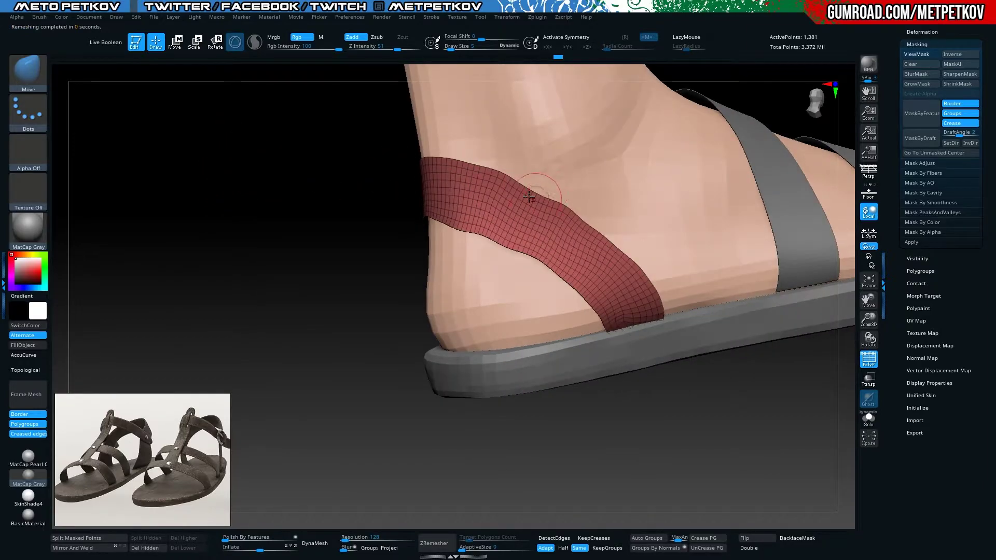
key(space)
drag(529, 197, 528, 191)
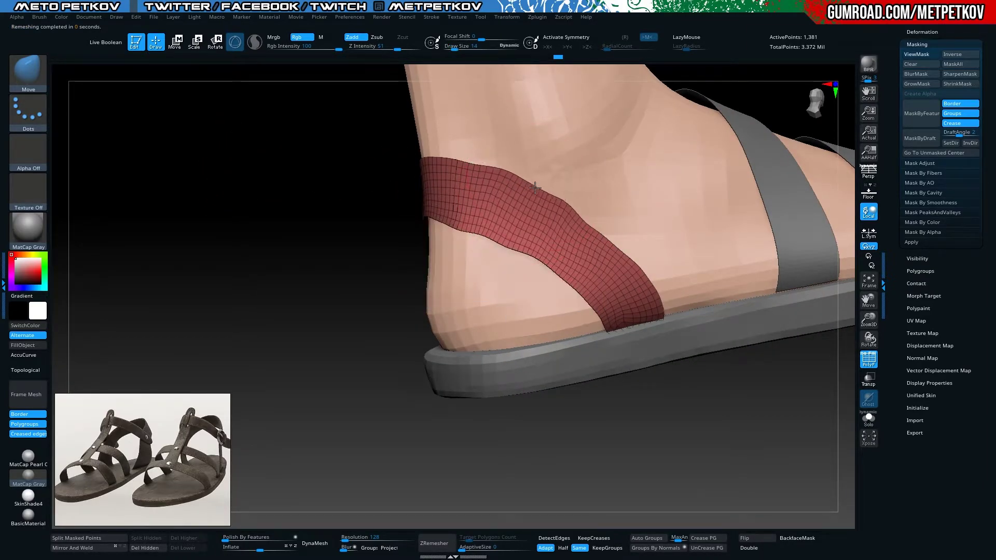
key(space)
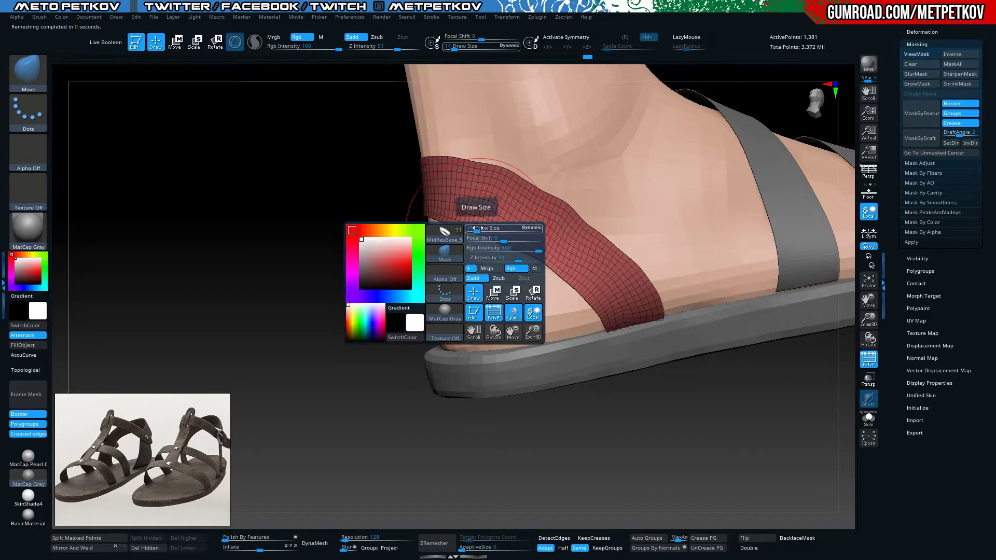
drag(477, 228, 462, 217)
shift+drag(593, 287, 536, 258)
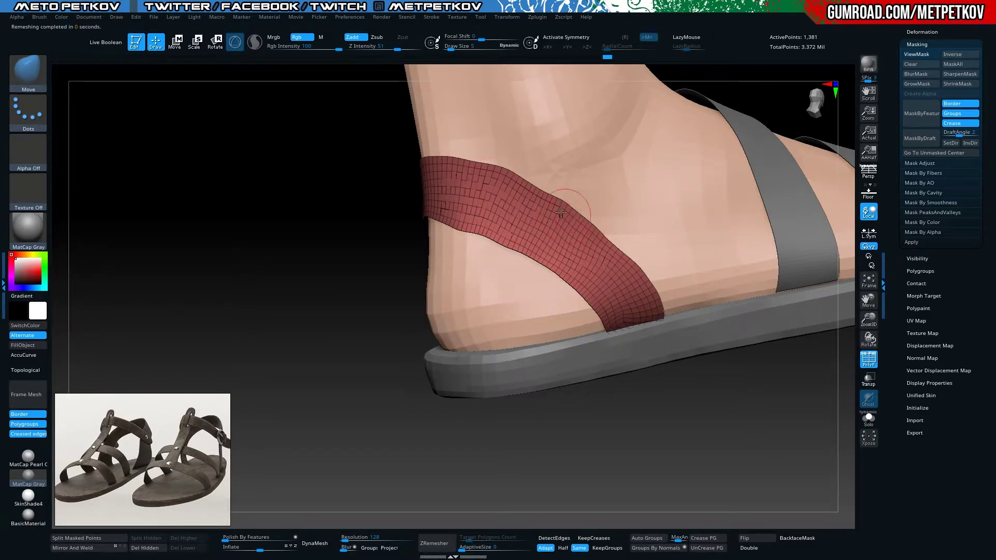
Remesh the heel strap again and apply Polish By Features to clean its edges
drag(231, 181, 278, 213)
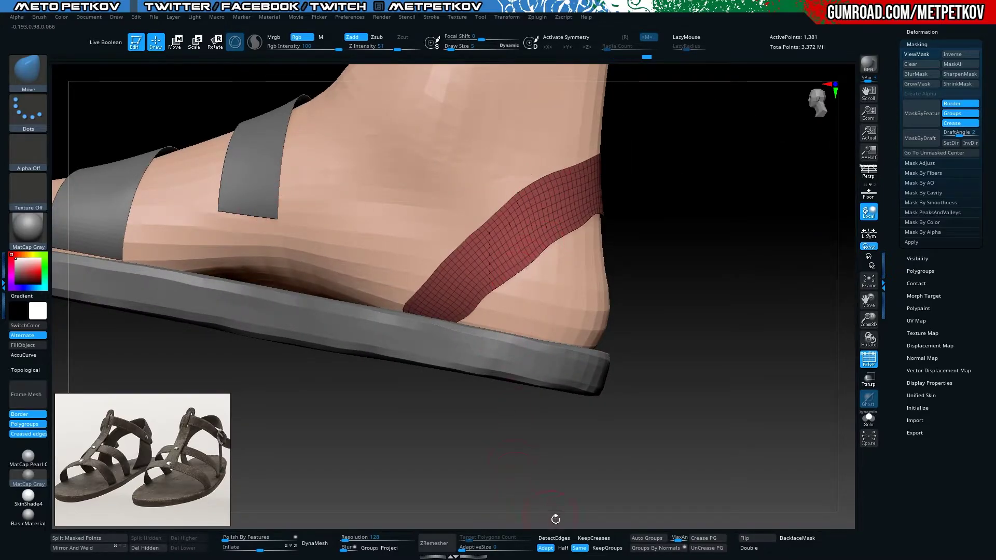
click(423, 543)
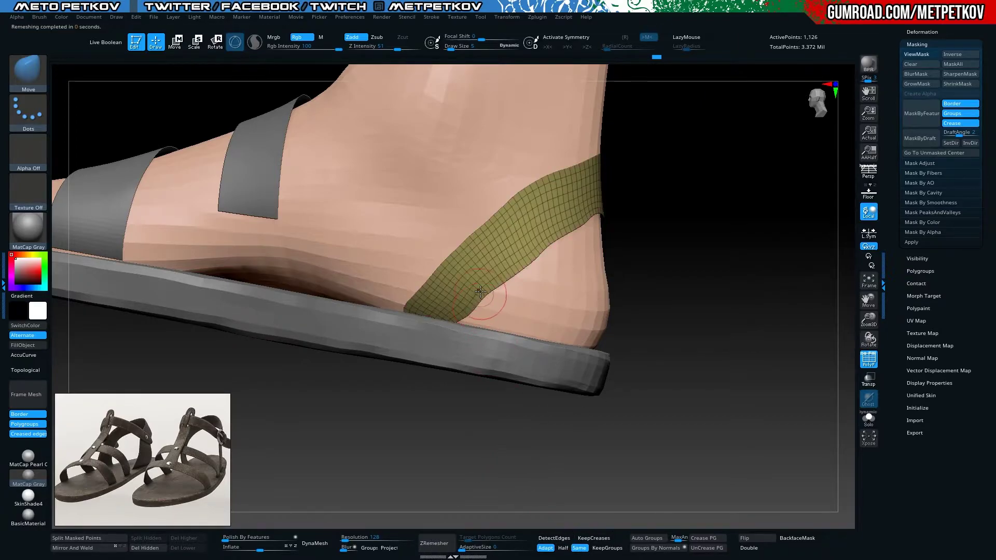
drag(673, 404, 338, 458)
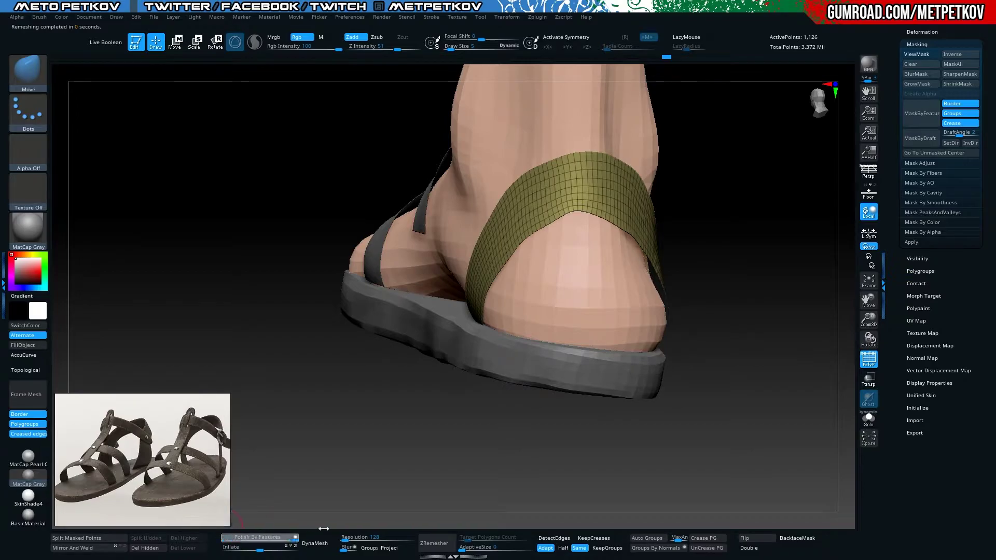
drag(288, 380, 280, 540)
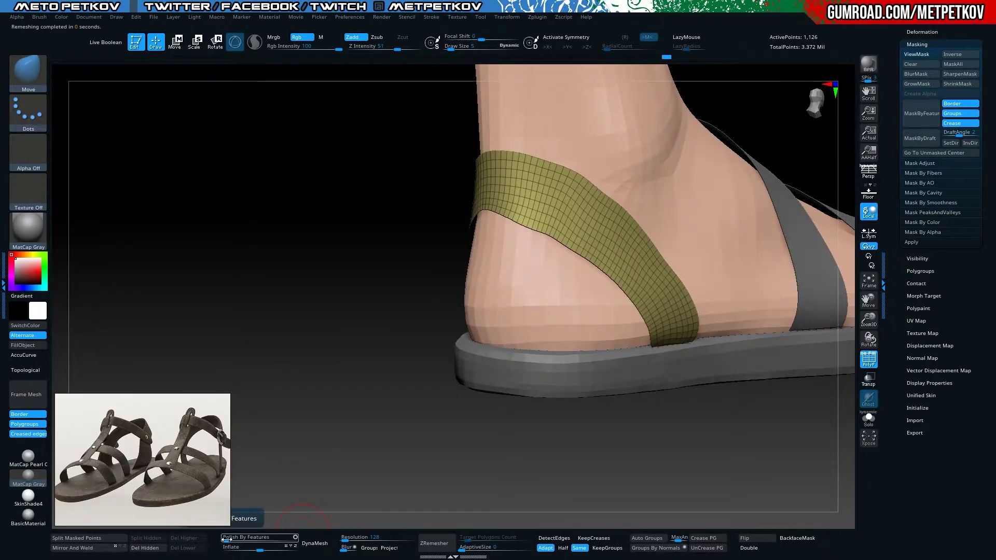
click(295, 537)
mouse_move(244, 504)
mouse_down()
mouse_move(304, 329)
mouse_move(278, 187)
mouse_move(216, 205)
mouse_move(244, 205)
mouse_move(233, 213)
mouse_move(246, 218)
mouse_move(296, 140)
mouse_move(416, 151)
mouse_move(290, 153)
mouse_up()
Set brush size to 10, inspect the heel strap, and enable Half for the next remesh
right_click(249, 202)
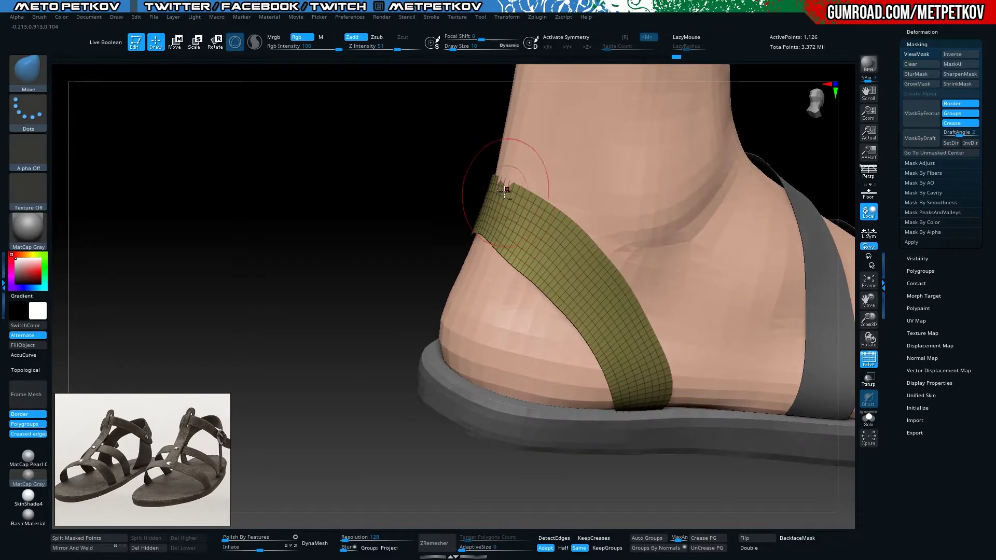
drag(338, 229, 386, 223)
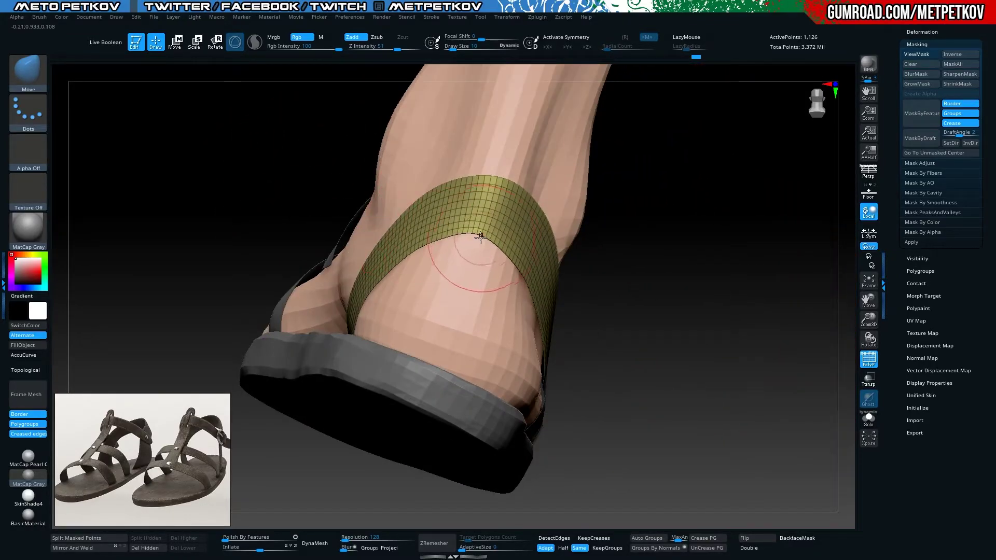
drag(477, 236, 651, 362)
mouse_move(325, 218)
mouse_down()
mouse_move(295, 211)
mouse_move(259, 168)
mouse_move(275, 196)
mouse_move(220, 186)
mouse_move(264, 211)
mouse_move(428, 252)
mouse_up()
mouse_move(570, 291)
mouse_down()
mouse_move(629, 240)
mouse_move(517, 508)
mouse_up()
click(563, 548)
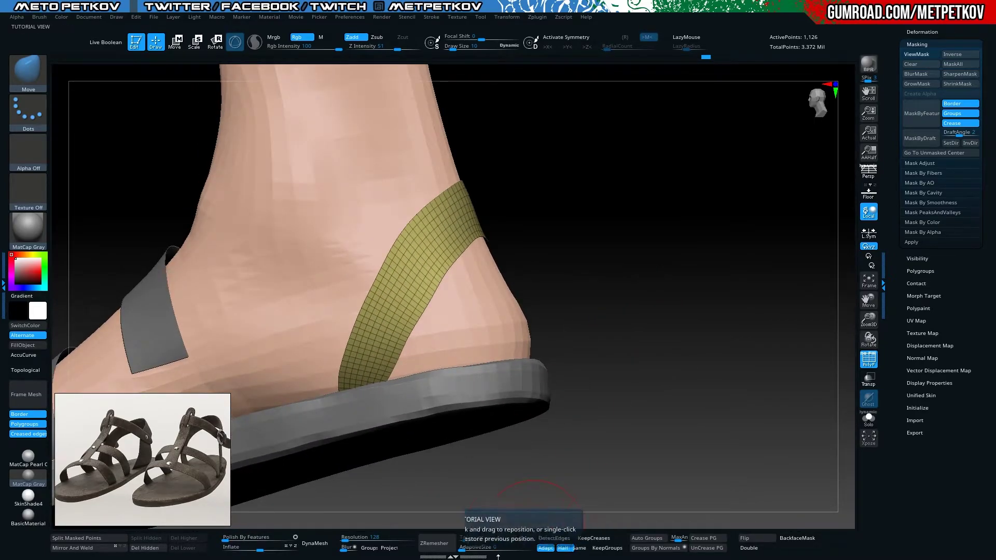
Run ZRemesher with Half twice to coarsen the heel strap
click(434, 543)
drag(618, 306, 450, 324)
click(425, 542)
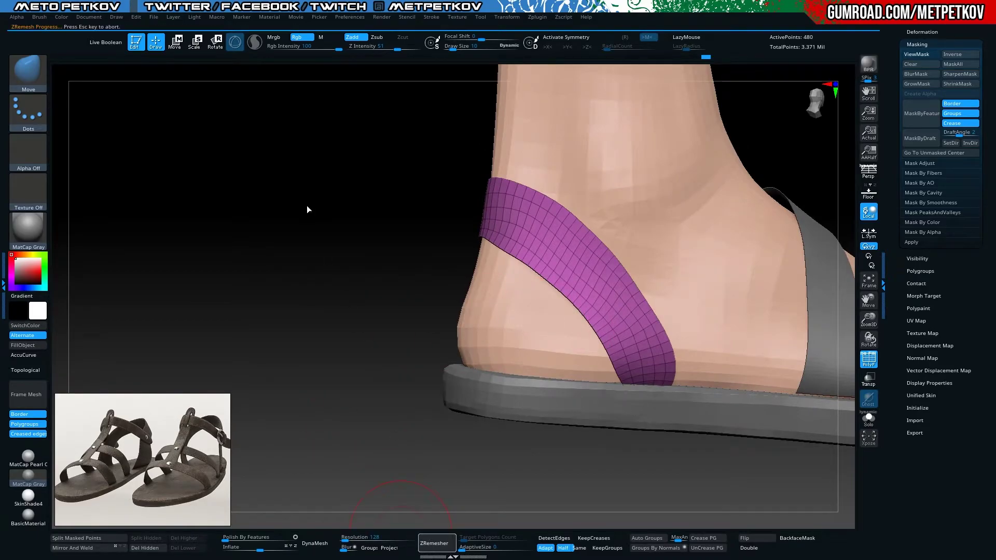
mouse_move(325, 222)
mouse_down()
mouse_move(302, 160)
mouse_move(356, 229)
mouse_move(424, 253)
mouse_up()
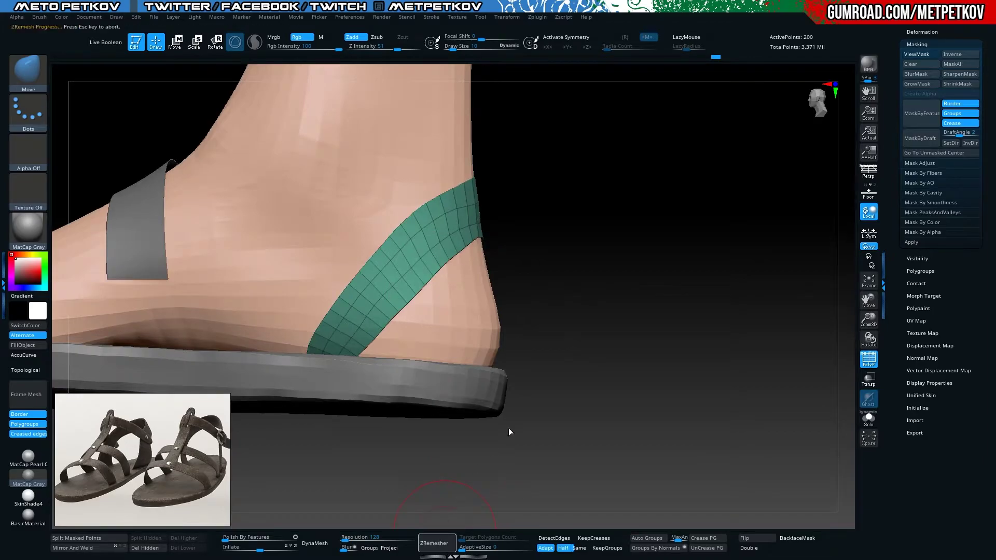
drag(601, 301, 561, 301)
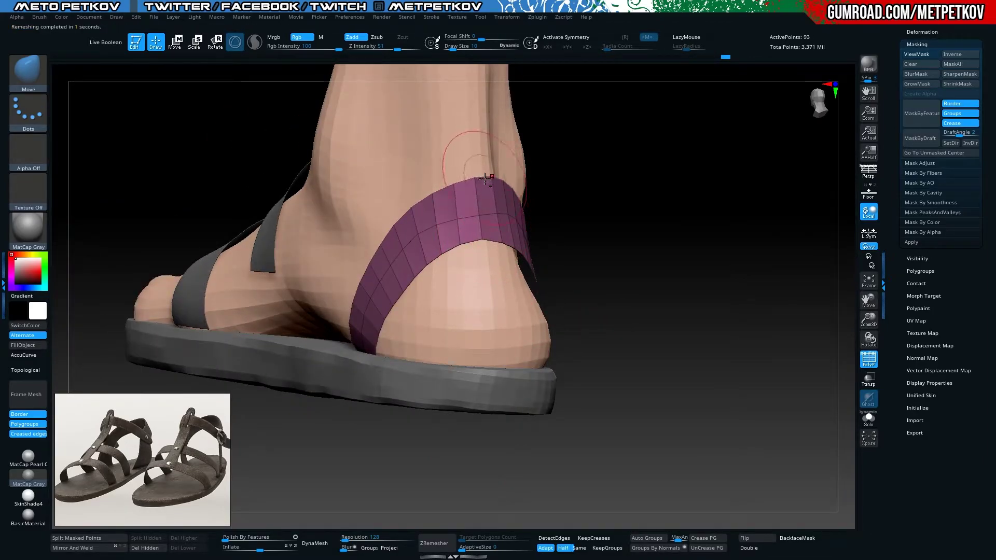
mouse_move(485, 178)
mouse_down()
mouse_move(602, 315)
mouse_move(473, 275)
mouse_move(291, 287)
mouse_up()
Solo the heel strap and choose the SelectLasso brush
key(ctrl+shift+s)
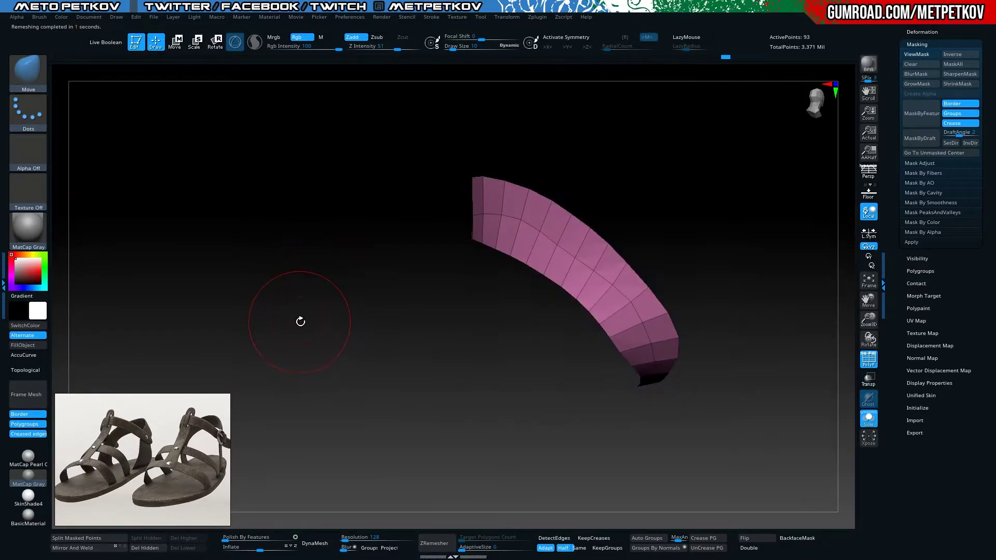
mouse_move(301, 321)
mouse_down()
mouse_move(291, 282)
mouse_move(313, 227)
mouse_move(290, 282)
mouse_up()
key(ctrl+shift+s)
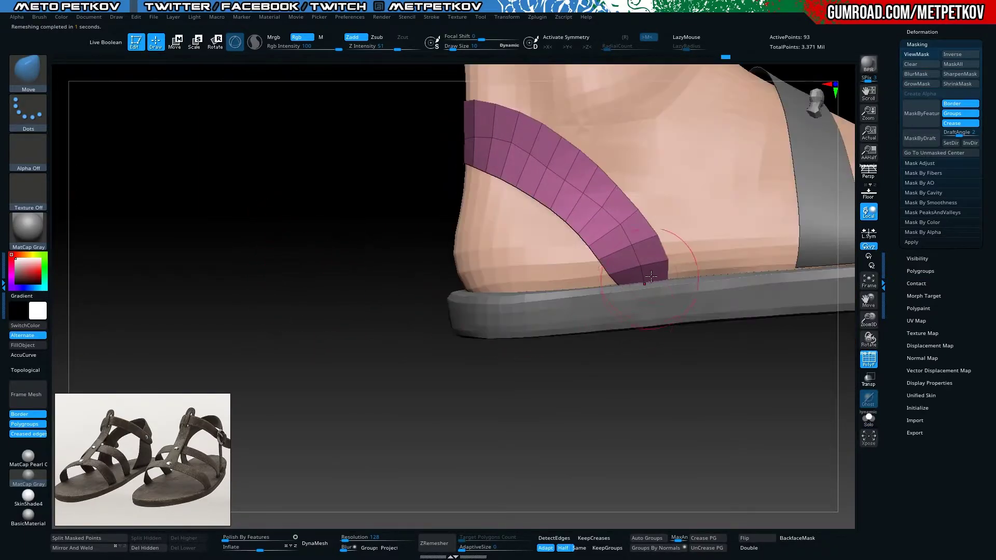
key(ctrl+shift+s)
drag(384, 298, 389, 233)
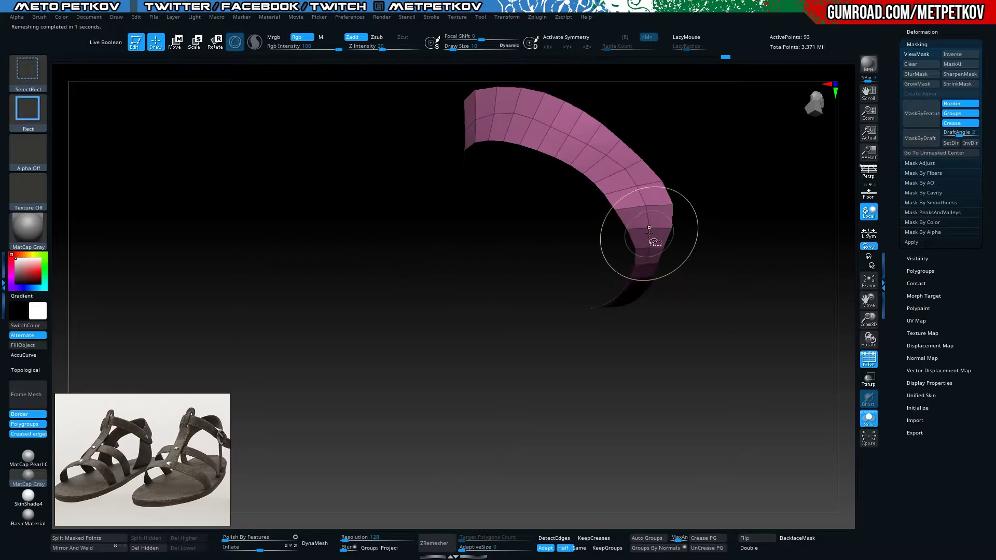
click(28, 70)
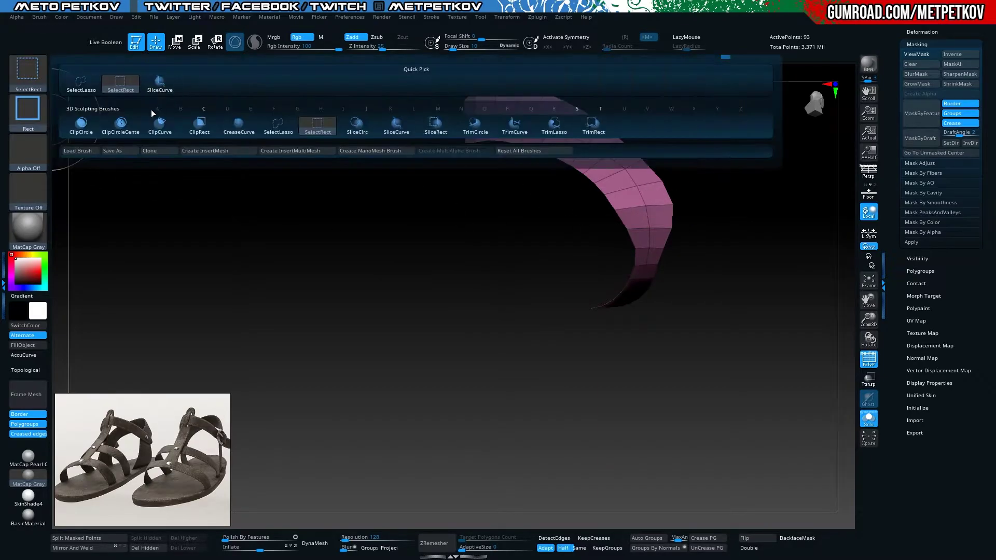
click(81, 84)
key(ctrl+shift+s)
key(ctrl+shift+s)
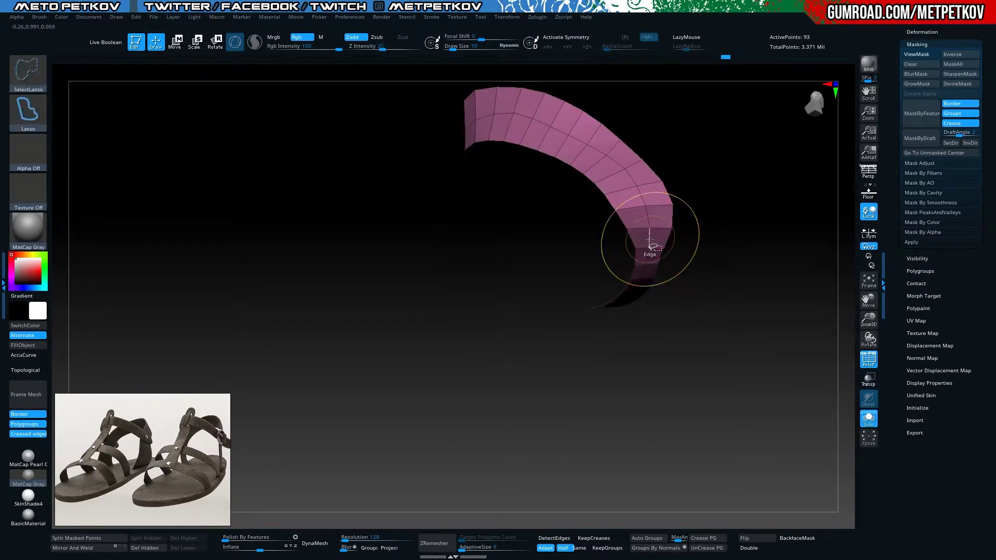
mouse_move(591, 389)
mouse_down()
mouse_move(583, 425)
mouse_move(647, 322)
mouse_up()
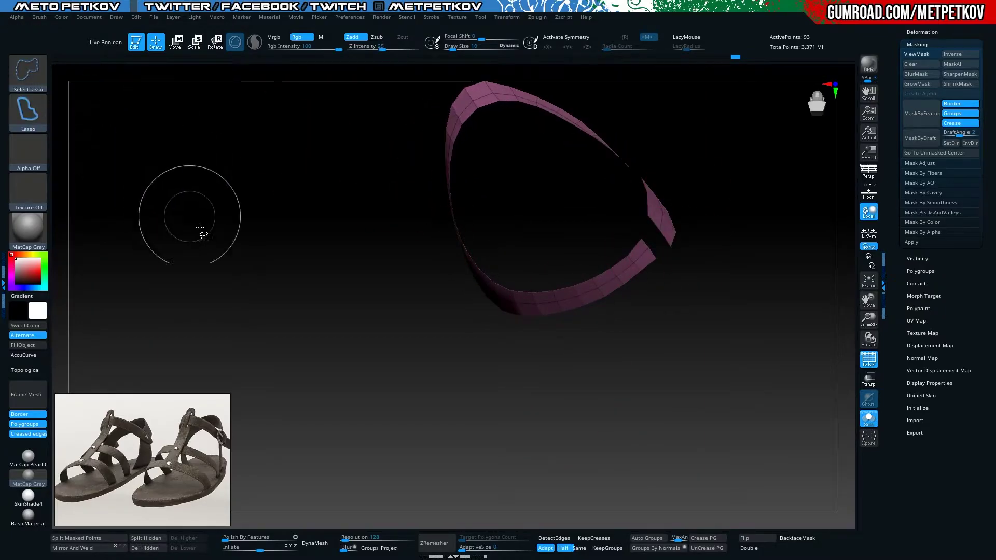
key(ctrl+shift+s)
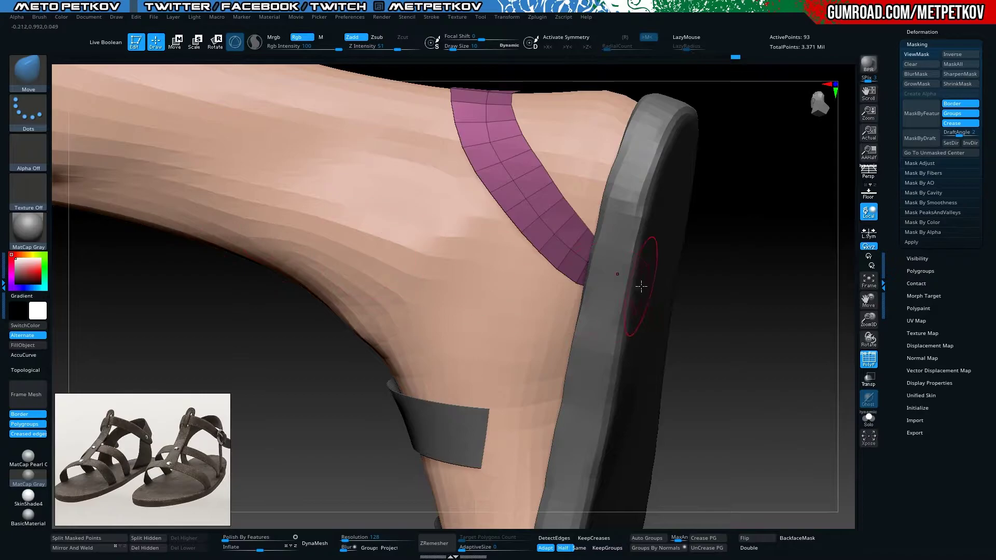
key(ctrl+shift+s)
Split the strap's connected pieces into Auto Groups, hiding and revealing sections to check them
ctrl+alt+shift+drag(572, 260, 565, 282)
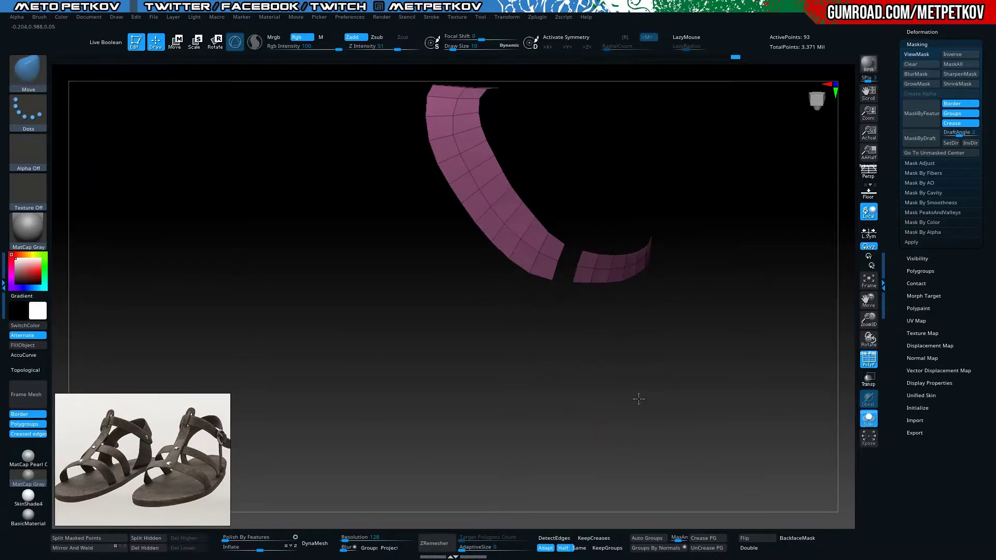
drag(638, 398, 601, 403)
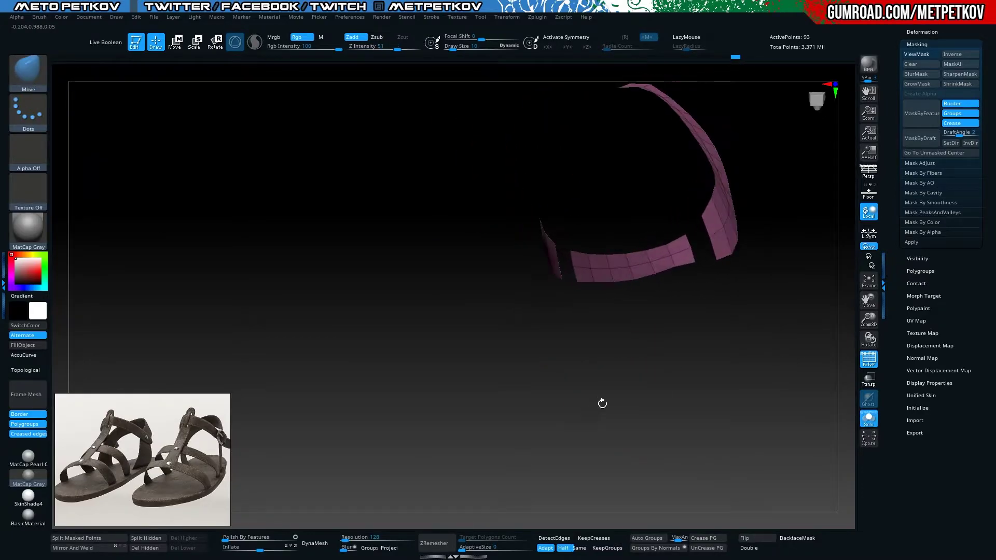
click(643, 539)
ctrl+shift+click(493, 373)
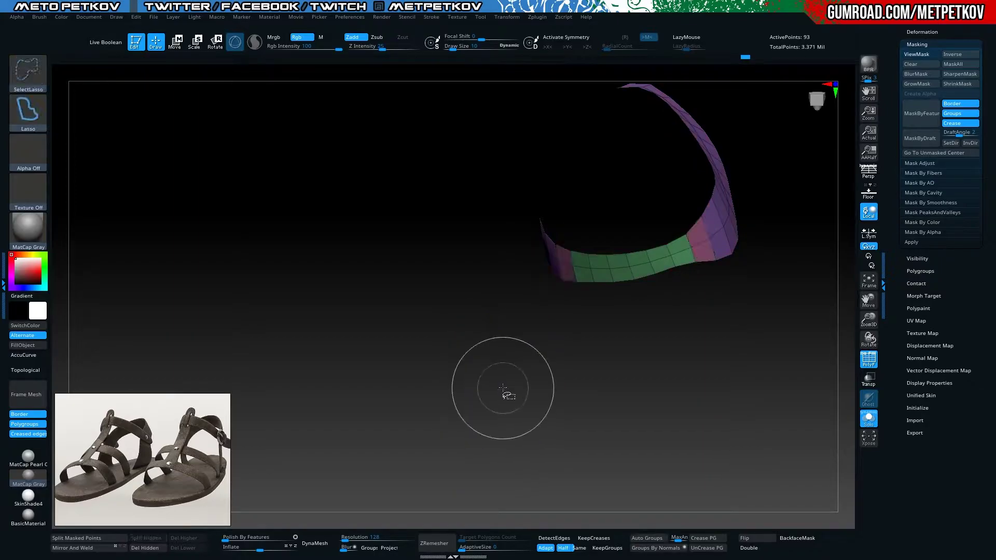
ctrl+shift+click(649, 261)
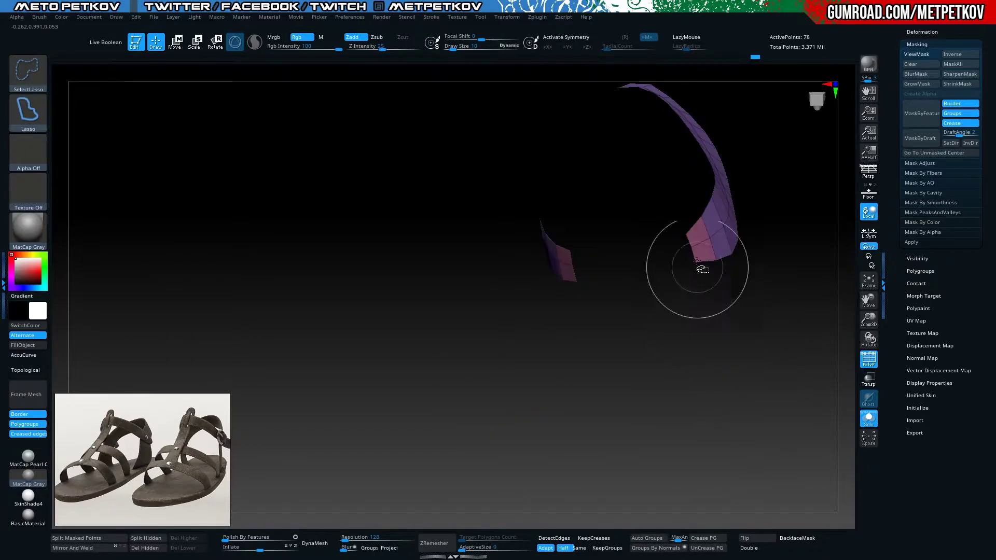
ctrl+shift+click(691, 245)
drag(515, 296, 333, 334)
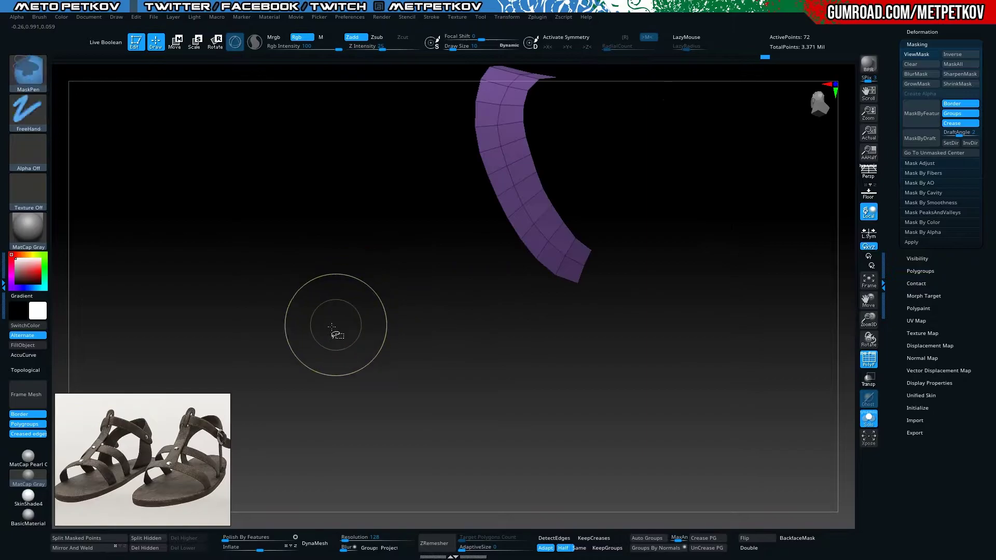
ctrl+shift+click(231, 272)
mouse_move(229, 204)
mouse_down()
mouse_move(244, 278)
mouse_move(203, 248)
mouse_move(220, 260)
mouse_move(306, 483)
mouse_up()
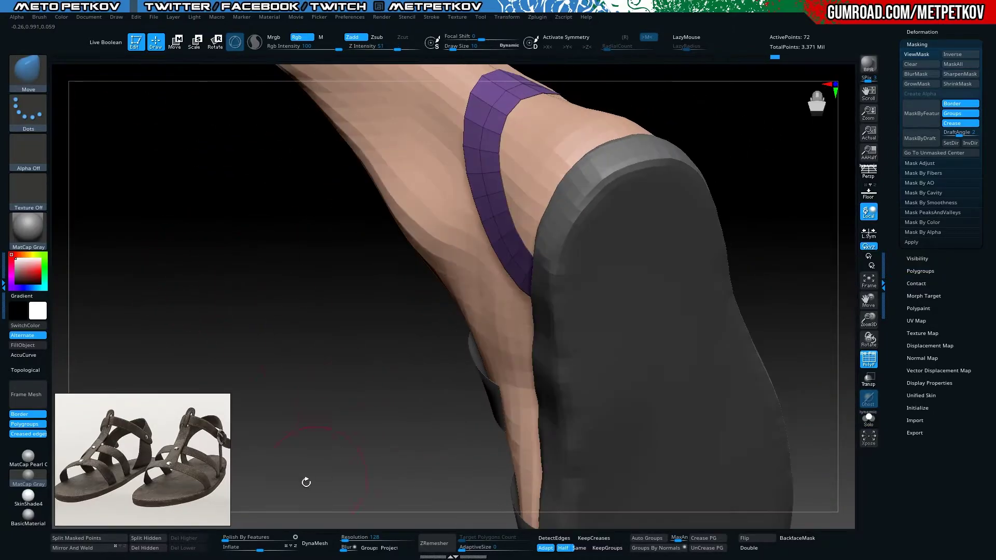
Inspect the isolated heel strap, then orbit to a front view of the toe straps
key(ctrl+shift+s)
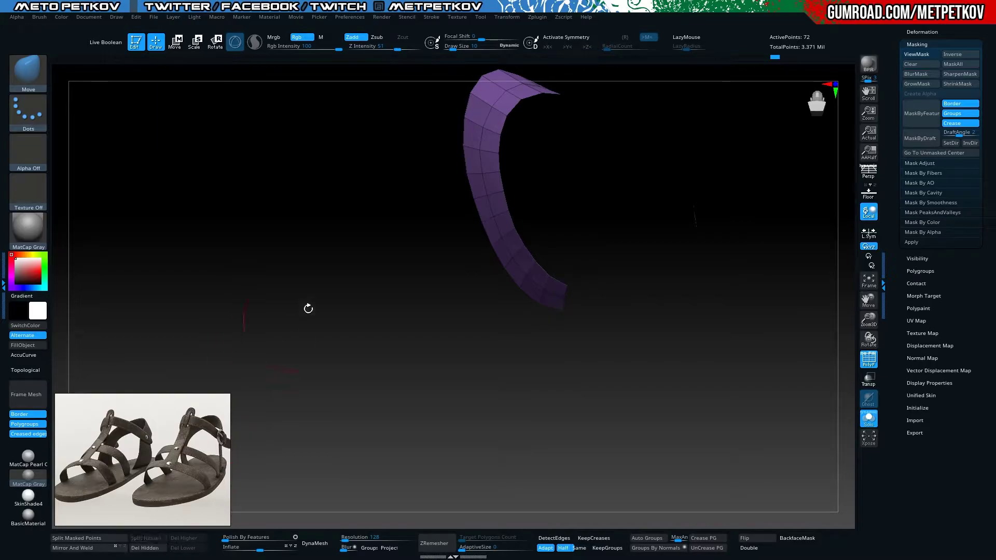
mouse_move(308, 309)
mouse_down()
mouse_move(240, 271)
mouse_move(280, 263)
mouse_up()
key(ctrl+shift+s)
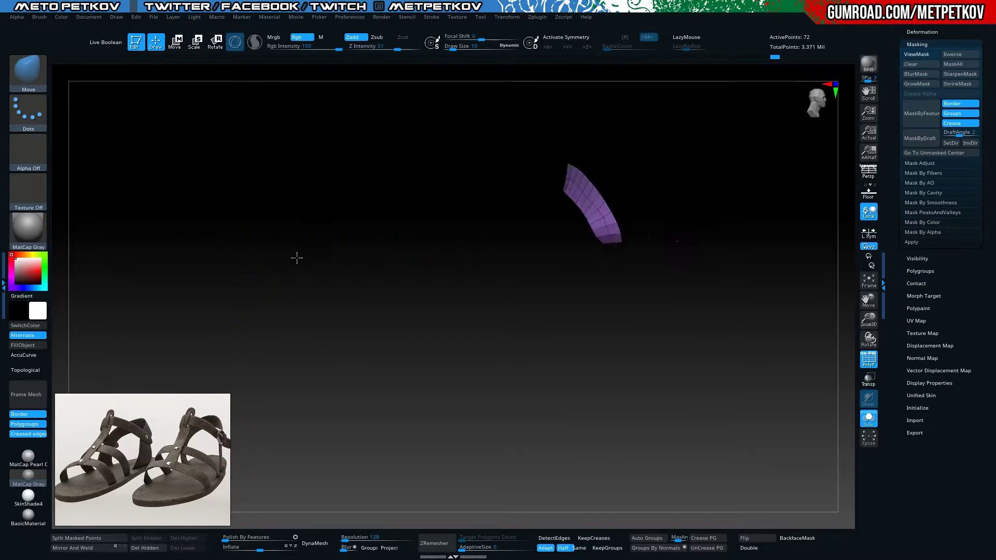
mouse_move(480, 406)
mouse_down()
mouse_move(547, 440)
mouse_move(518, 397)
mouse_up()
mouse_move(596, 425)
mouse_down()
mouse_move(544, 469)
mouse_move(354, 416)
mouse_move(309, 356)
mouse_move(324, 369)
mouse_move(550, 222)
mouse_up()
Select the front straps subtool and solo it, hiding the foot and sole
alt+click(561, 222)
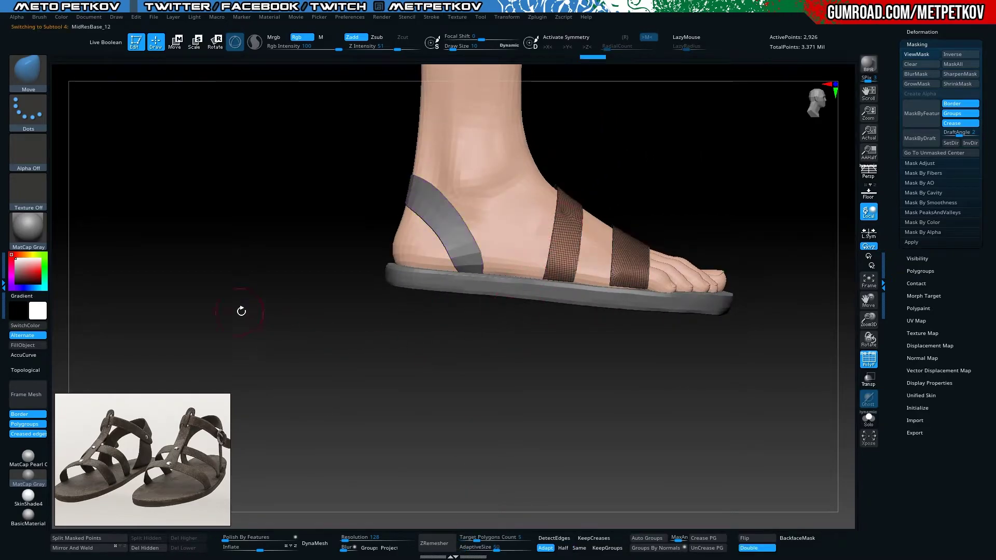
mouse_move(240, 284)
alt+mouse_down()
mouse_move(256, 354)
mouse_move(193, 284)
mouse_move(346, 321)
alt+mouse_up()
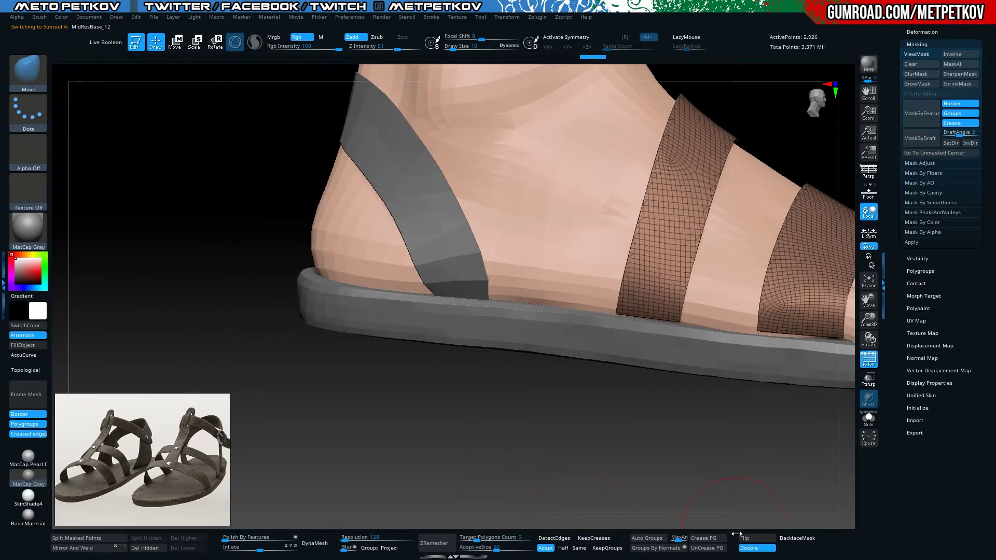
alt+drag(429, 418, 395, 403)
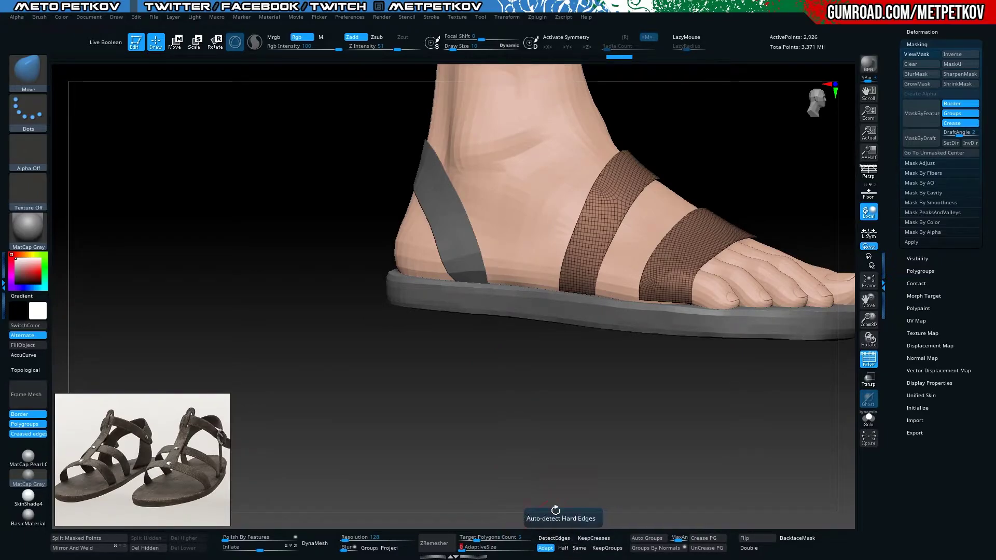
key(ctrl+shift+s)
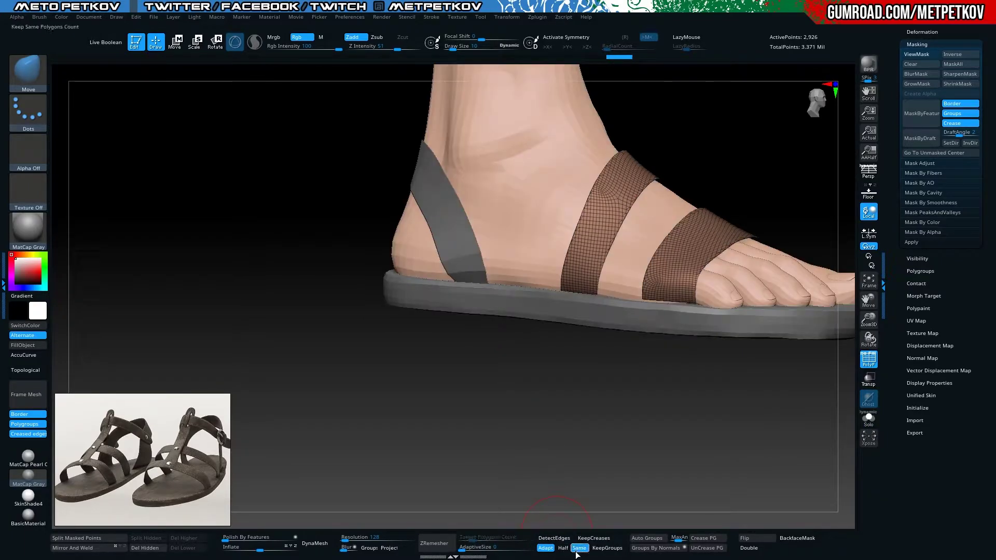
Run ZRemesher three times with Half, reducing the front straps to a coarse quad mesh
click(432, 548)
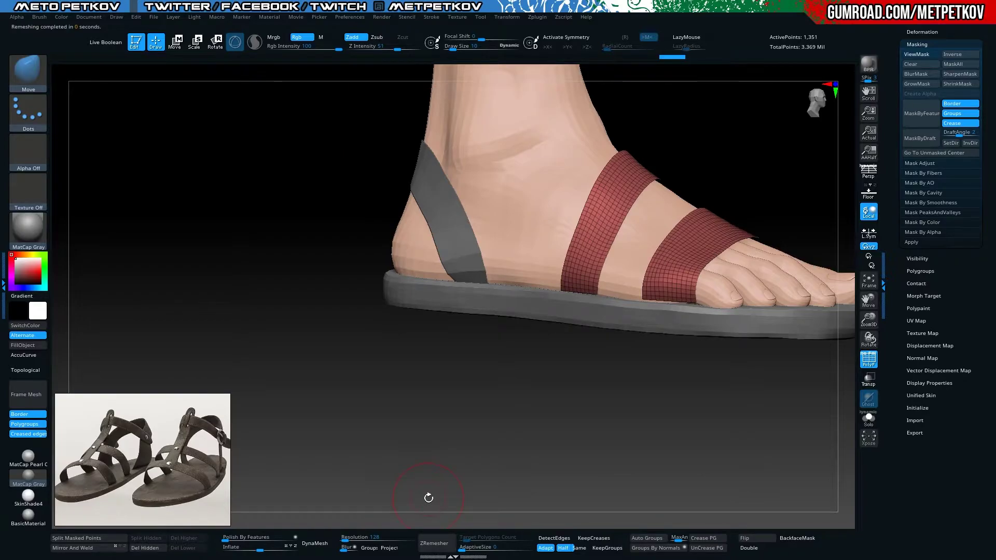
mouse_move(255, 201)
mouse_down()
mouse_move(238, 276)
mouse_move(370, 454)
mouse_up()
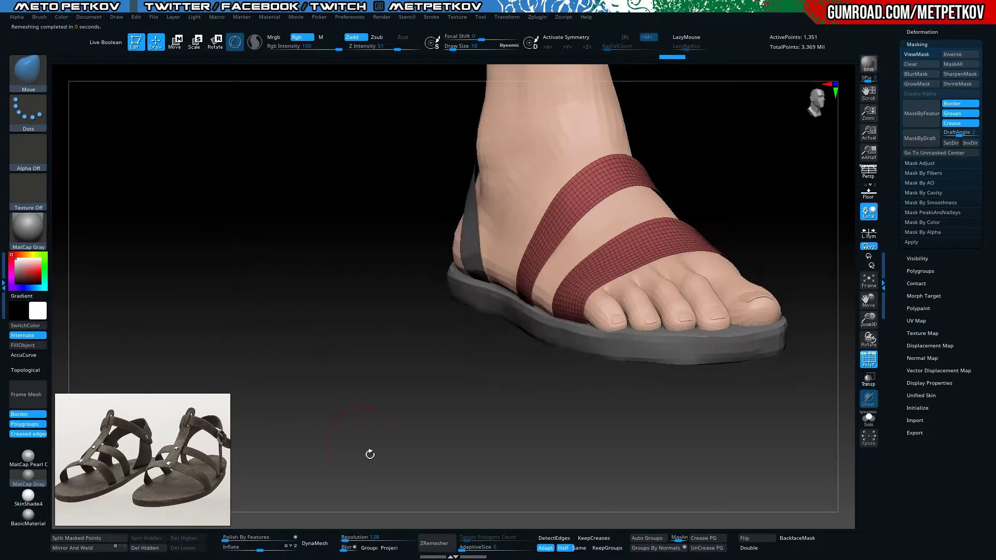
click(438, 546)
mouse_move(264, 248)
mouse_down()
mouse_move(285, 247)
mouse_move(383, 412)
mouse_up()
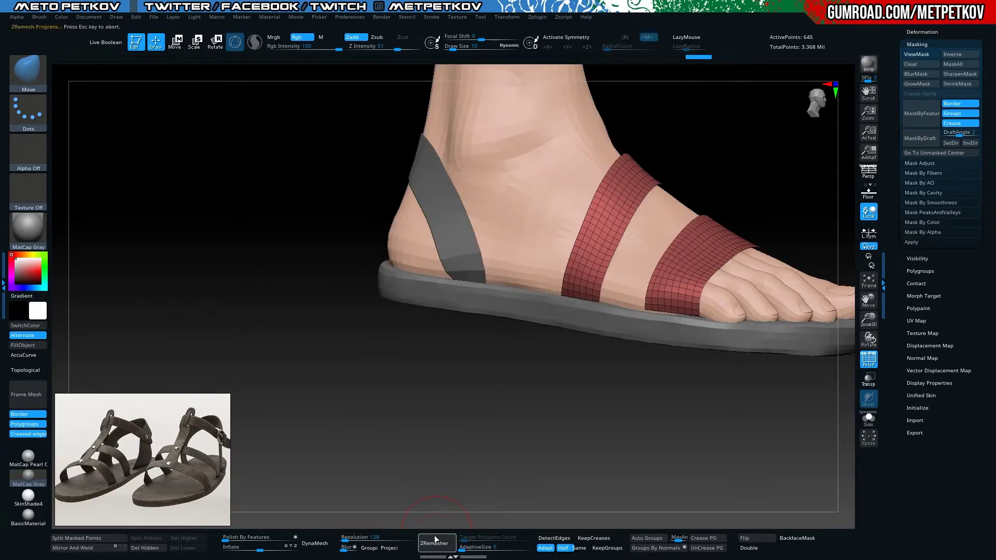
click(433, 543)
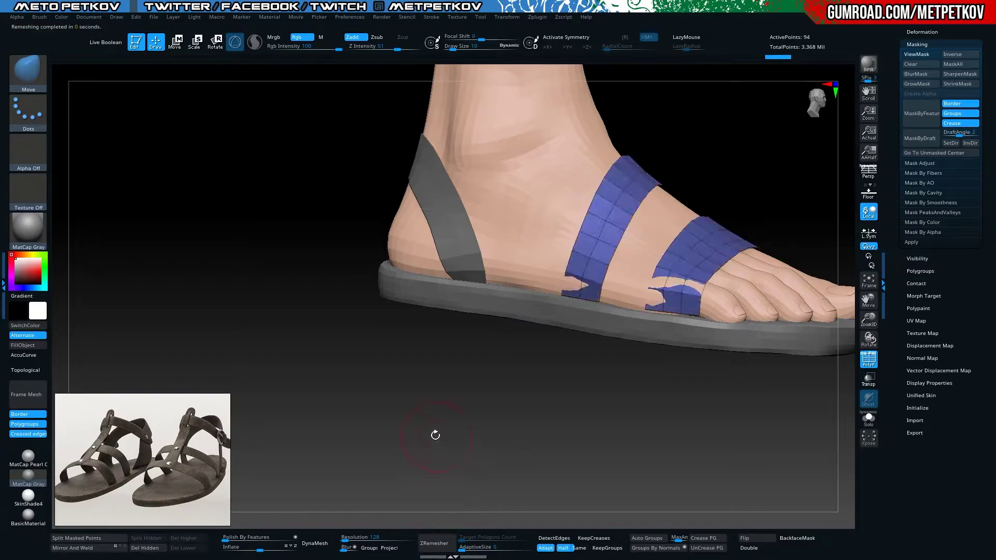
Undo back to the 175-point strap mesh and lower Draw Size to 2
mouse_move(433, 428)
mouse_down()
mouse_move(425, 409)
mouse_move(407, 423)
mouse_move(570, 423)
mouse_up()
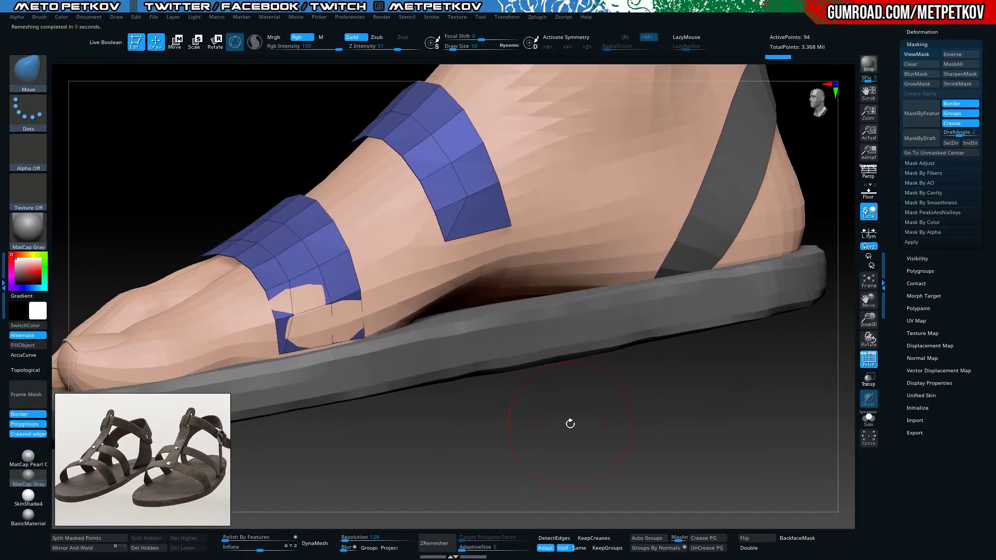
key(ctrl+z)
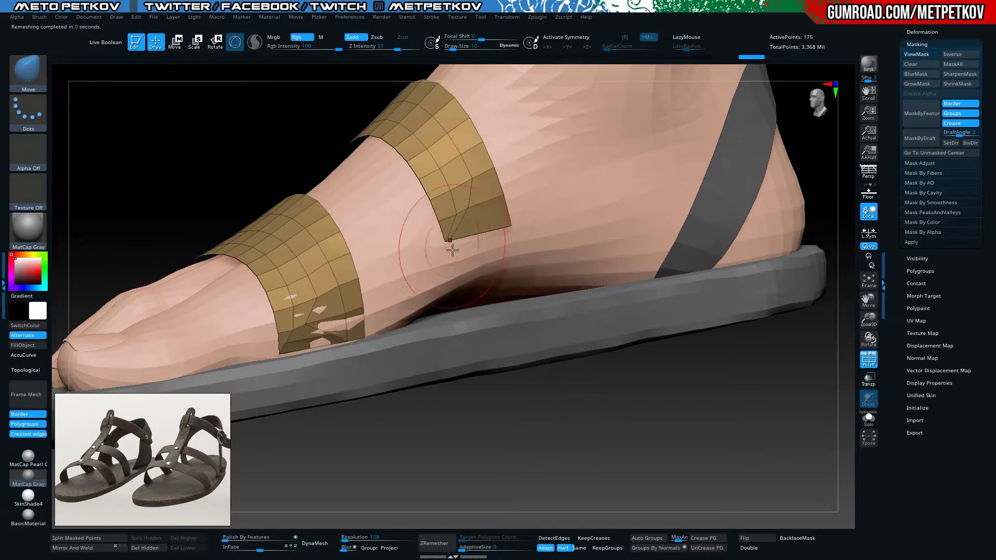
key(space)
drag(453, 232, 452, 241)
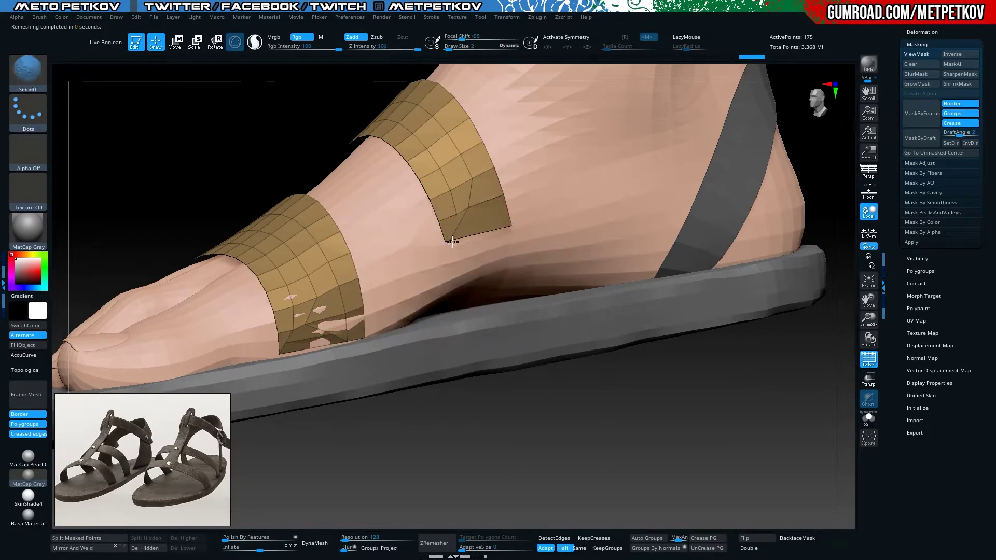
mouse_move(565, 419)
mouse_down()
mouse_move(274, 196)
mouse_move(238, 130)
mouse_move(415, 198)
mouse_up()
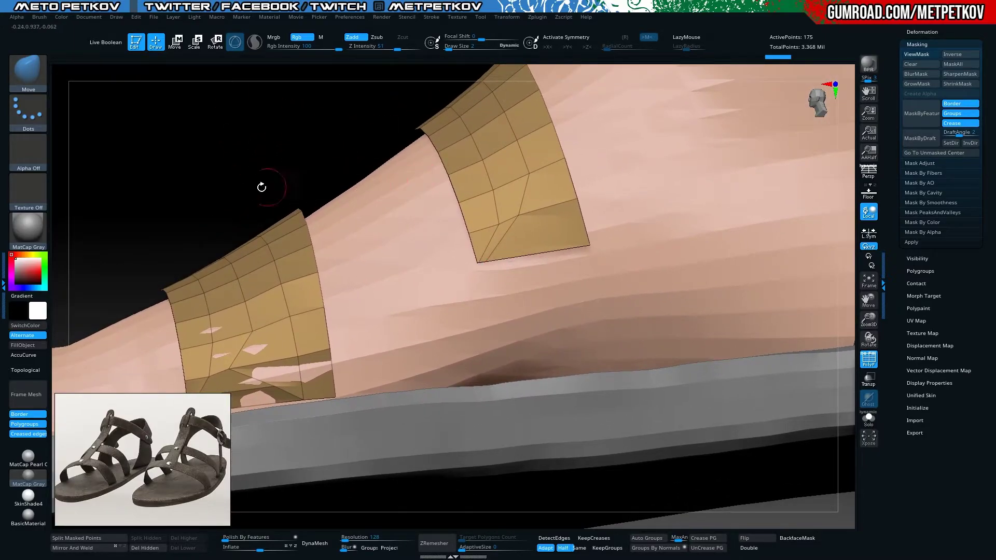
Work on the straps with the ZModeler brush from front and side views
key(b)
key(z)
key(m)
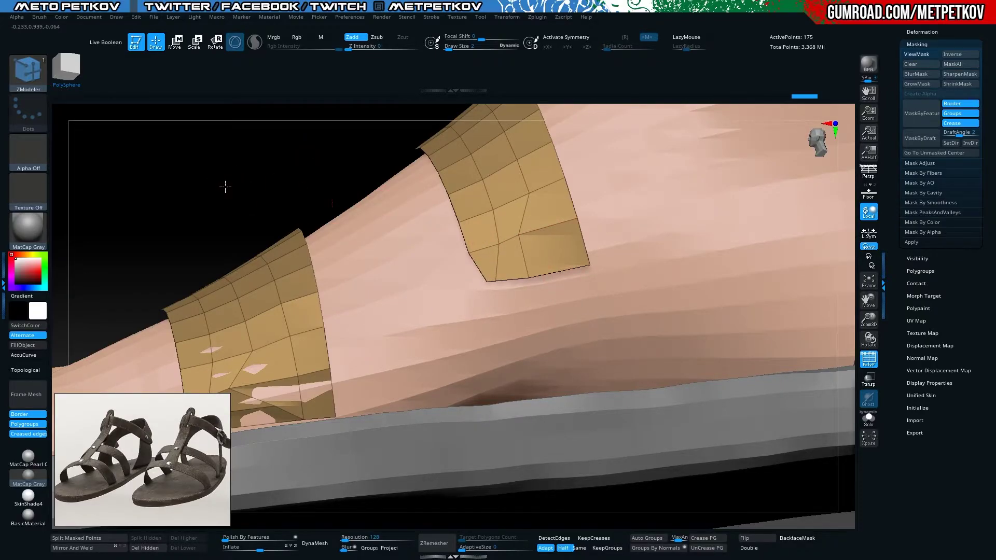
drag(225, 187, 251, 181)
key(ctrl)
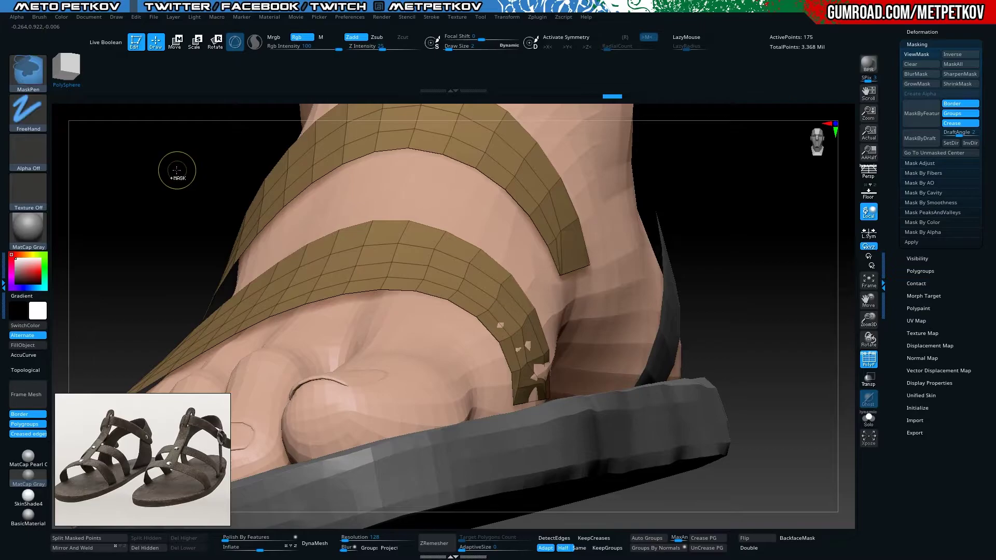
mouse_move(177, 170)
mouse_down()
mouse_move(114, 155)
mouse_move(289, 117)
mouse_move(387, 170)
mouse_up()
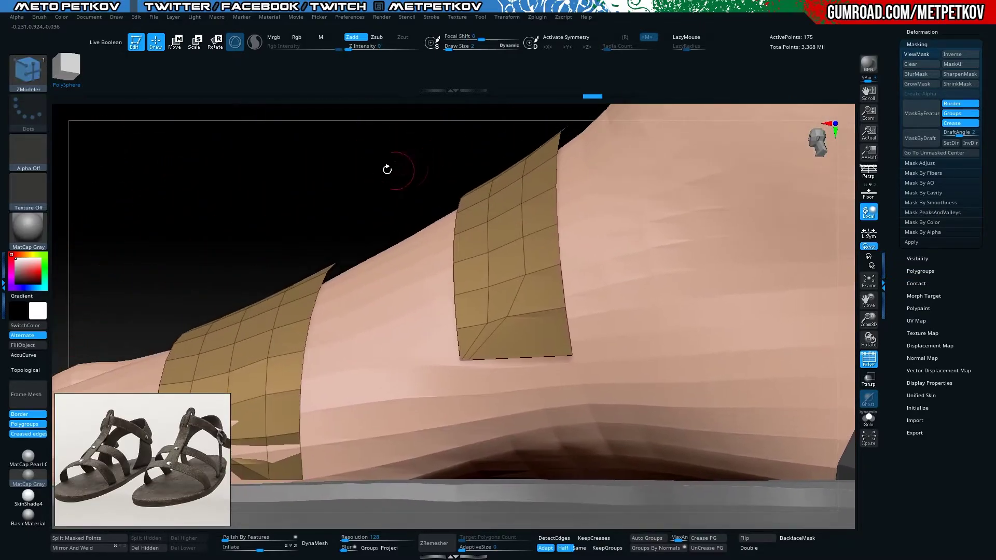
Use the Move brush at size 1 with more precise curve-following strokes
key(b)
key(m)
key(v)
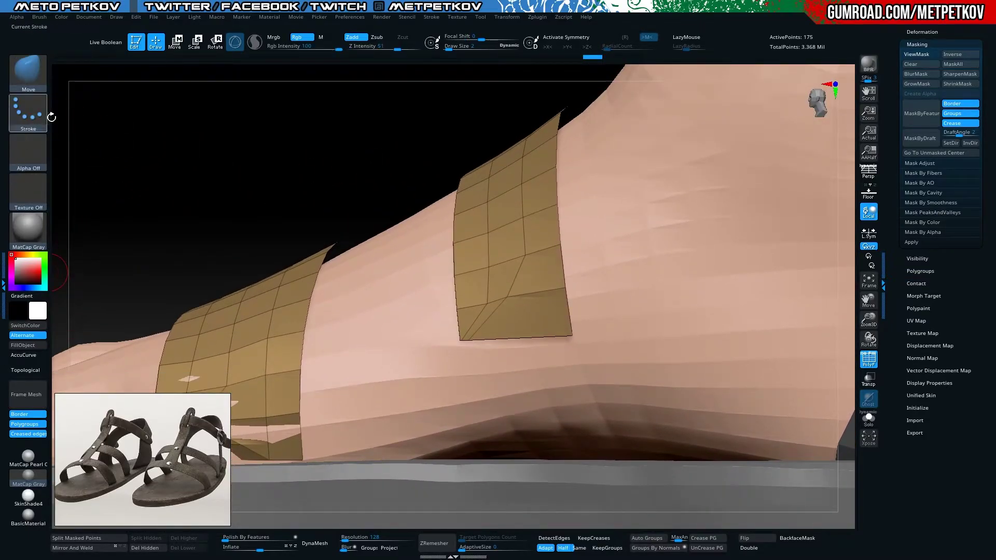
click(26, 356)
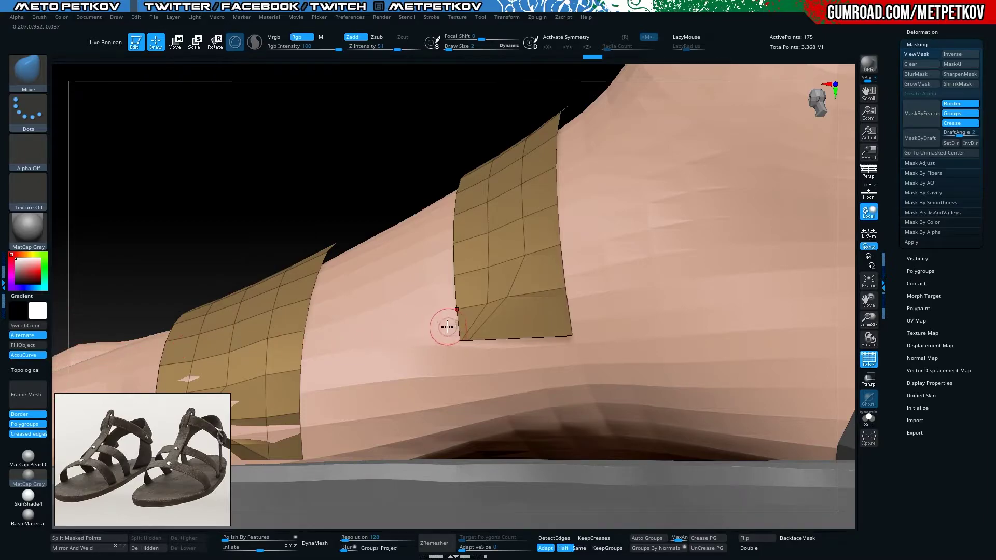
key(space)
drag(446, 326, 443, 326)
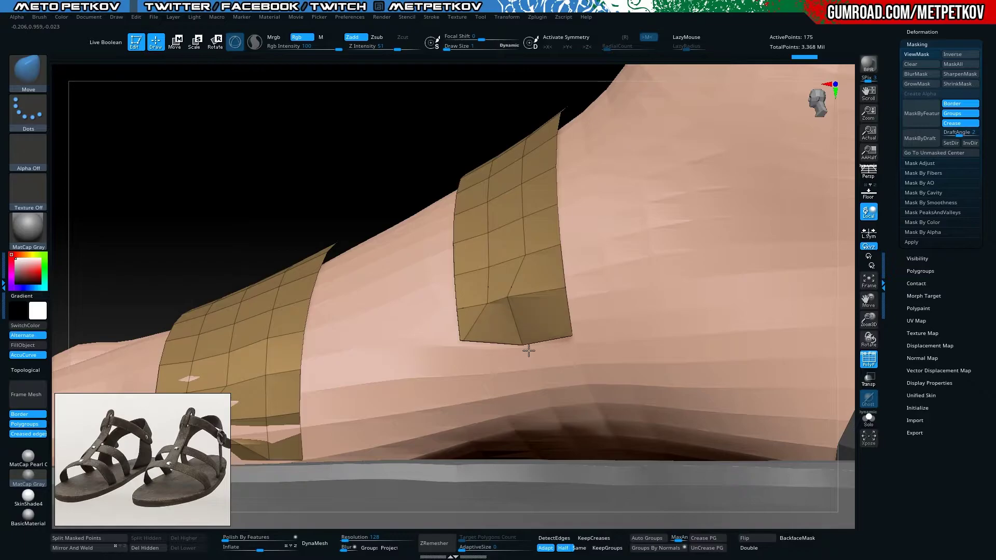
drag(287, 179, 506, 305)
Smooth the rear strap's lower corner against the foot, then return to ZModeler
key(space)
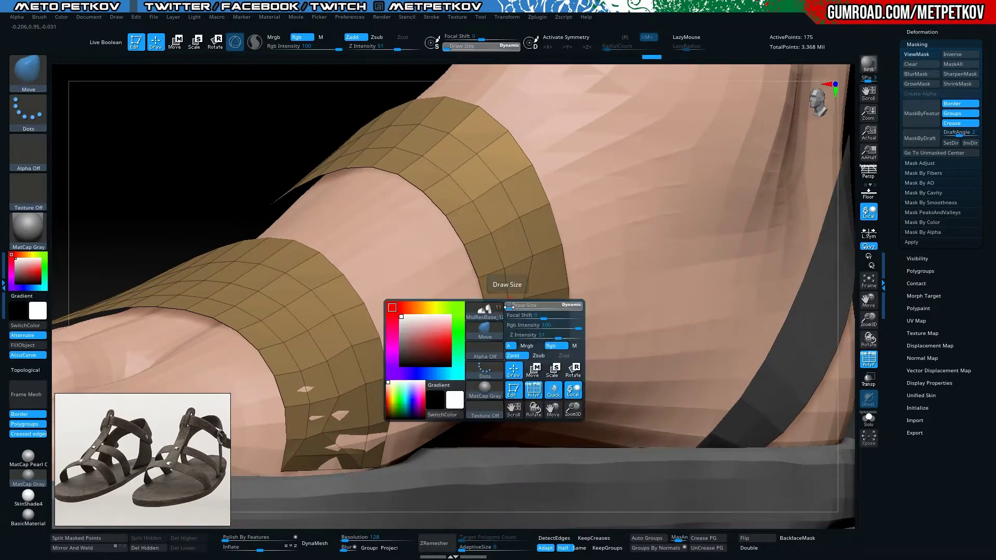
key(shift)
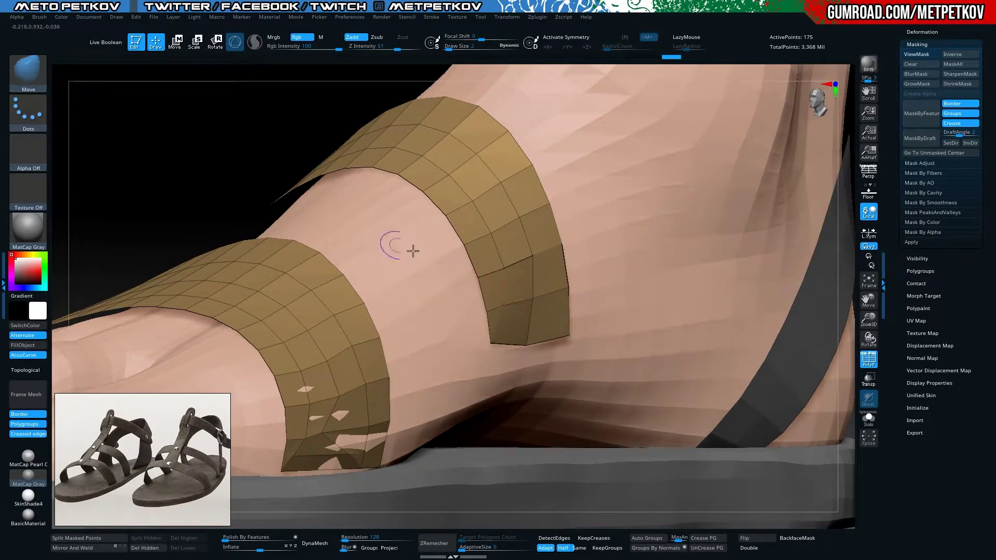
mouse_move(220, 173)
mouse_down()
mouse_move(209, 160)
mouse_move(282, 181)
mouse_up()
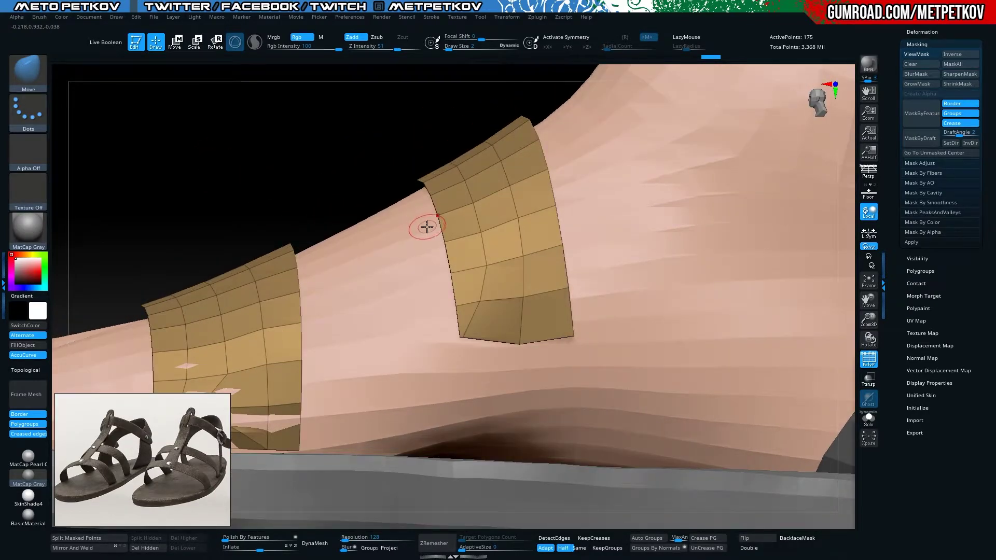
key(b)
key(z)
key(m)
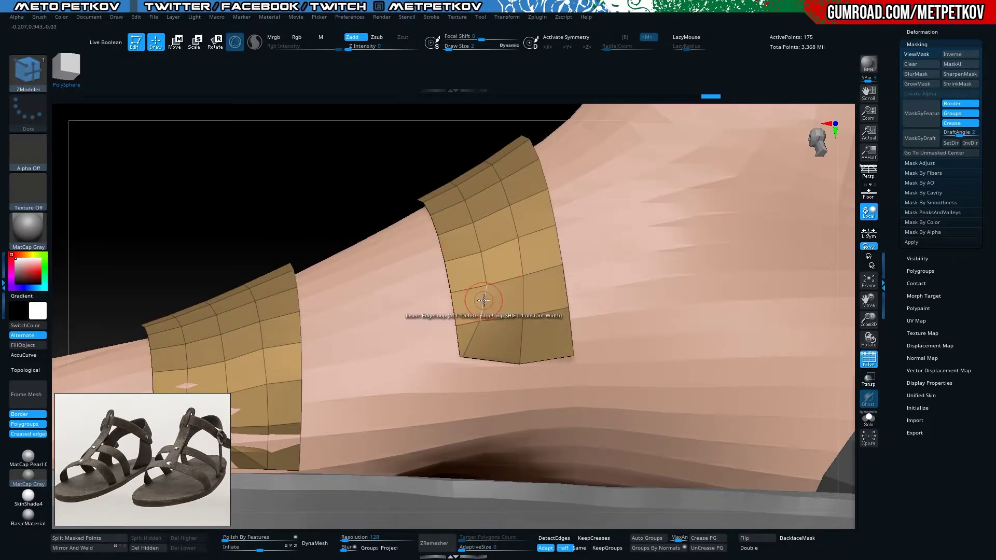
Insert an edge loop across the rear strap, then delete a strap edge loop
click(483, 300)
drag(308, 166, 472, 274)
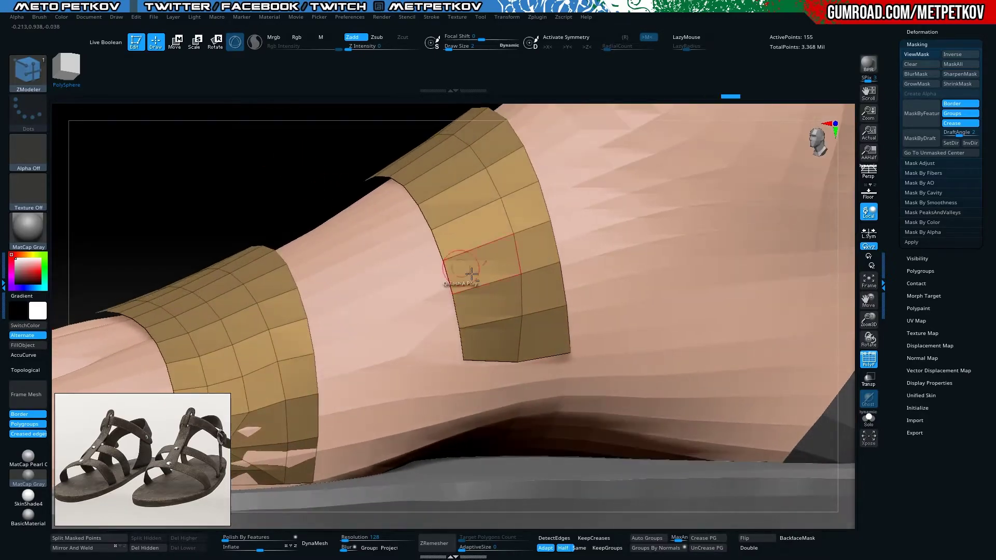
alt+click(516, 254)
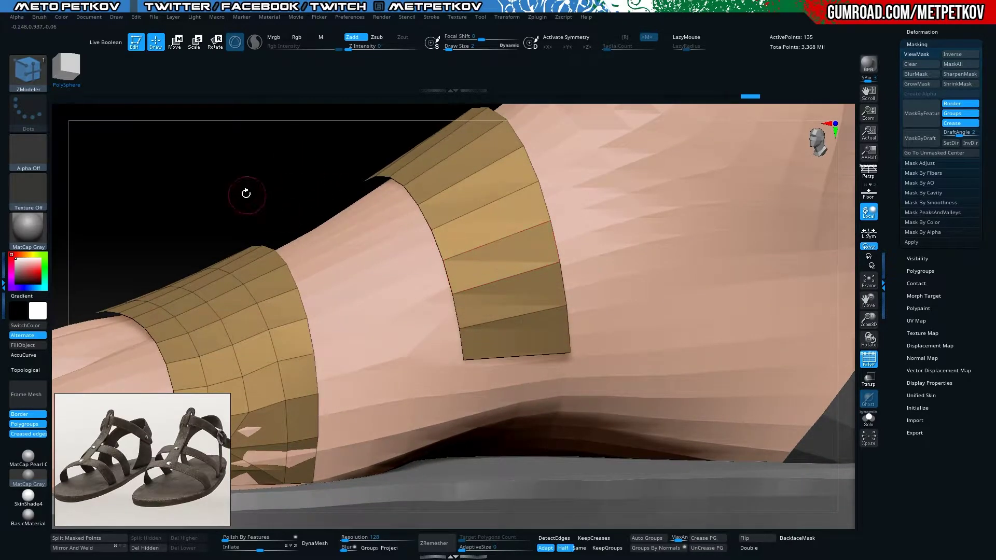
mouse_move(245, 191)
mouse_down()
mouse_move(184, 187)
mouse_move(253, 202)
mouse_move(113, 195)
mouse_move(113, 183)
mouse_up()
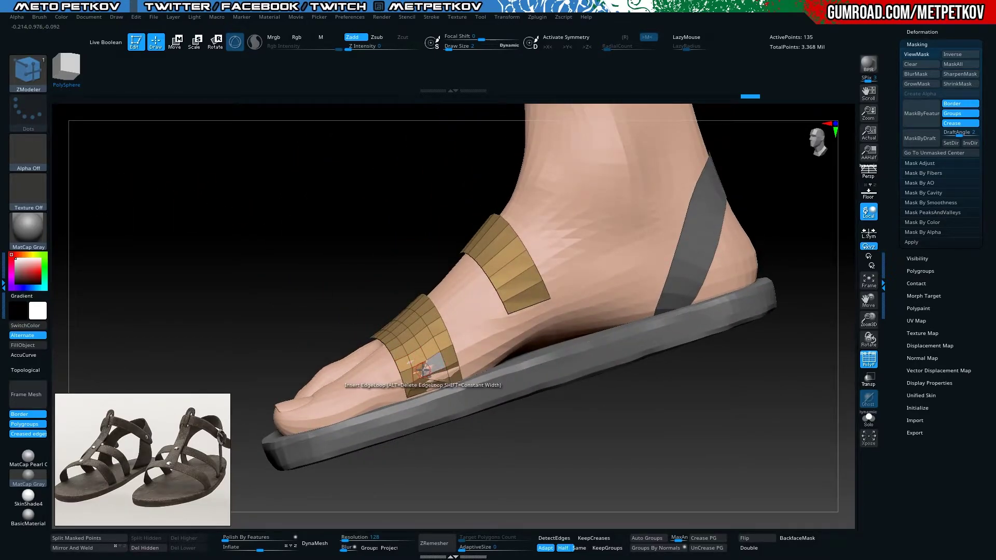
Isolate the straps and simplify the toe strap geometry, then show foot and sole again
key(shift+s)
mouse_move(222, 256)
mouse_down()
mouse_move(264, 180)
mouse_move(483, 301)
mouse_move(496, 222)
mouse_move(537, 197)
mouse_up()
drag(232, 180, 209, 200)
key(shift+s)
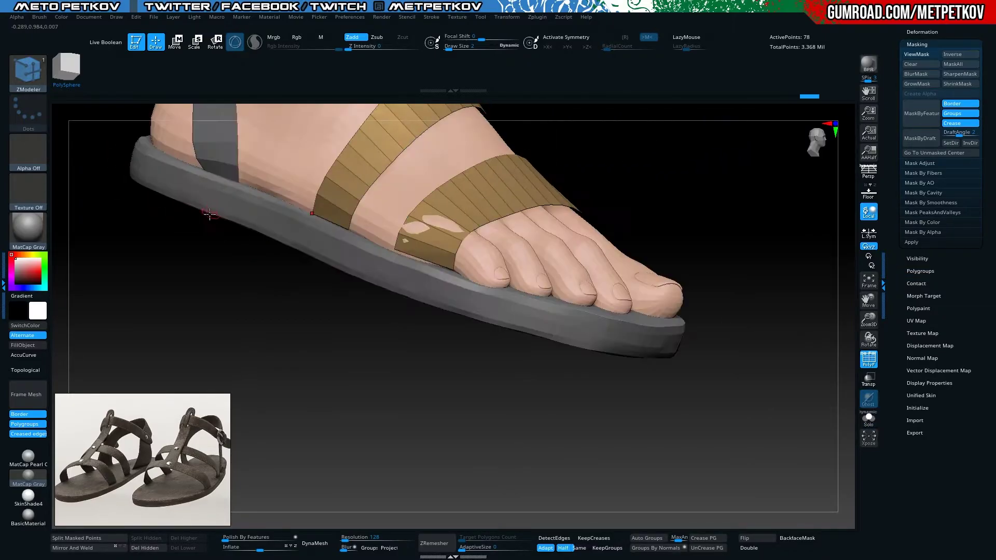
drag(383, 362, 354, 405)
mouse_move(205, 244)
mouse_down()
mouse_move(213, 249)
mouse_move(202, 284)
mouse_move(149, 273)
mouse_up()
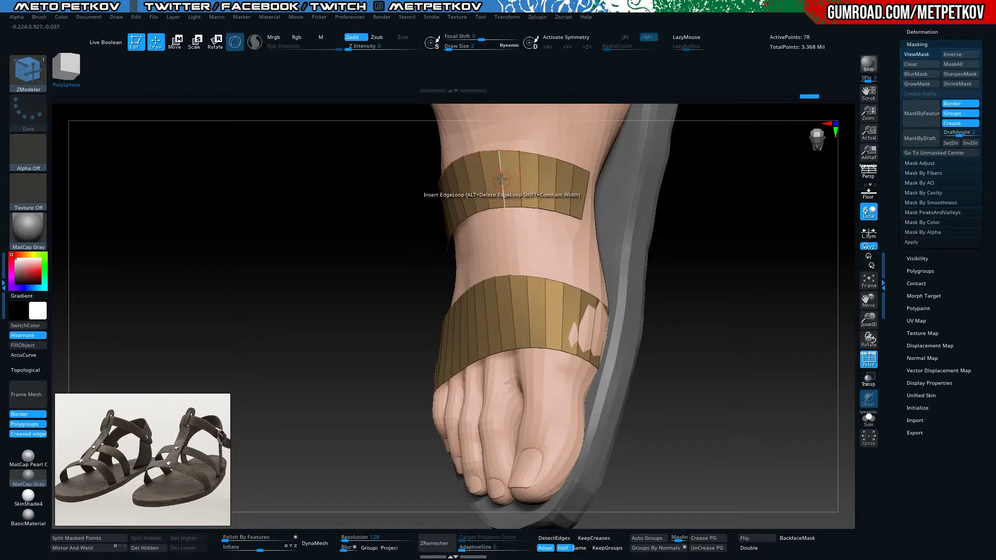
Set ZModeler edge actions to multiple and interactive loop insertion, then remove the strap's middle loop
key(space)
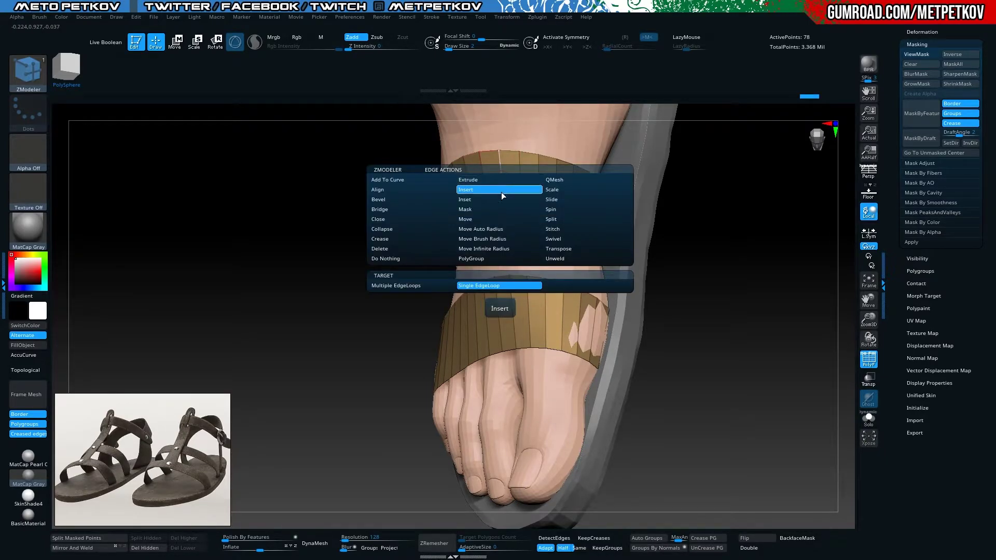
click(391, 284)
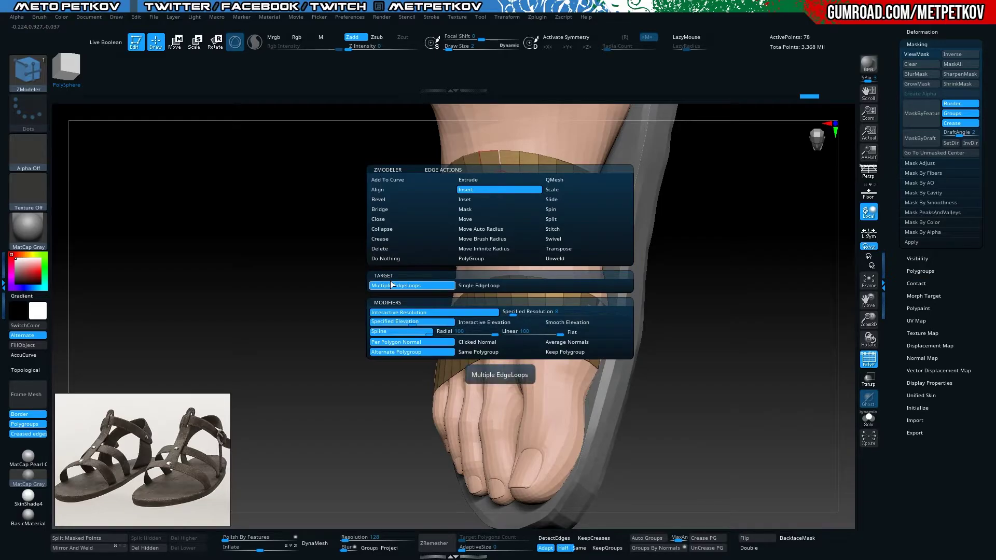
click(508, 313)
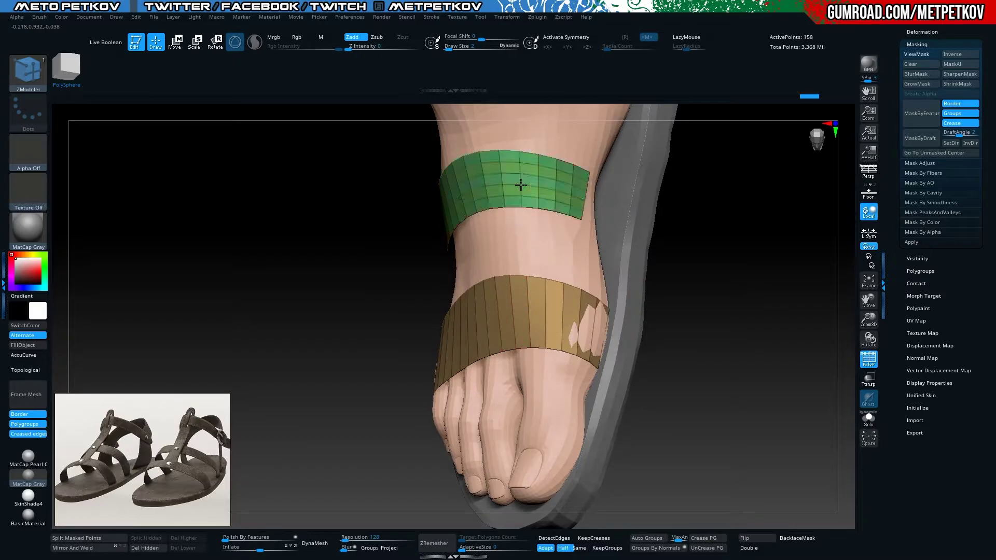
mouse_move(687, 226)
mouse_down()
mouse_move(760, 264)
mouse_move(707, 267)
mouse_move(717, 260)
mouse_up()
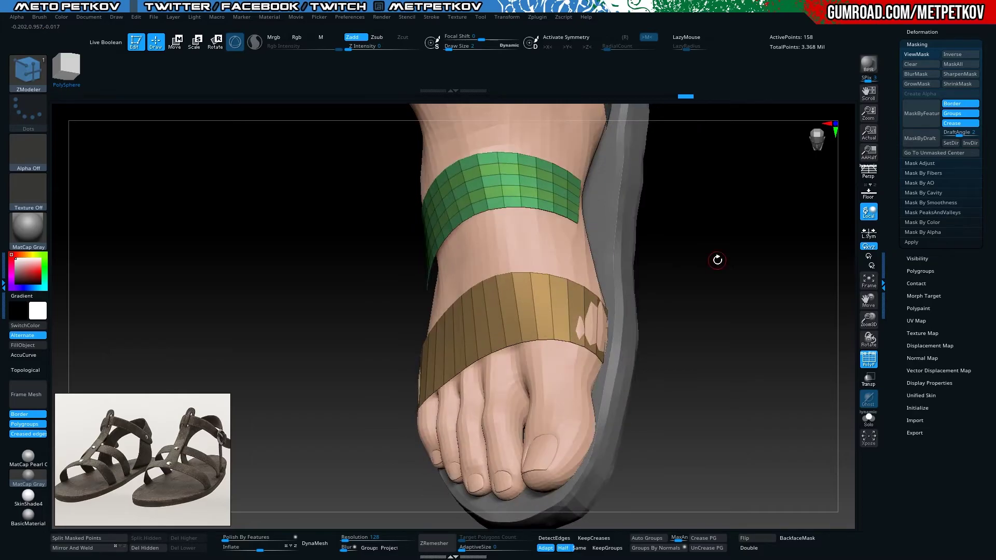
key(space)
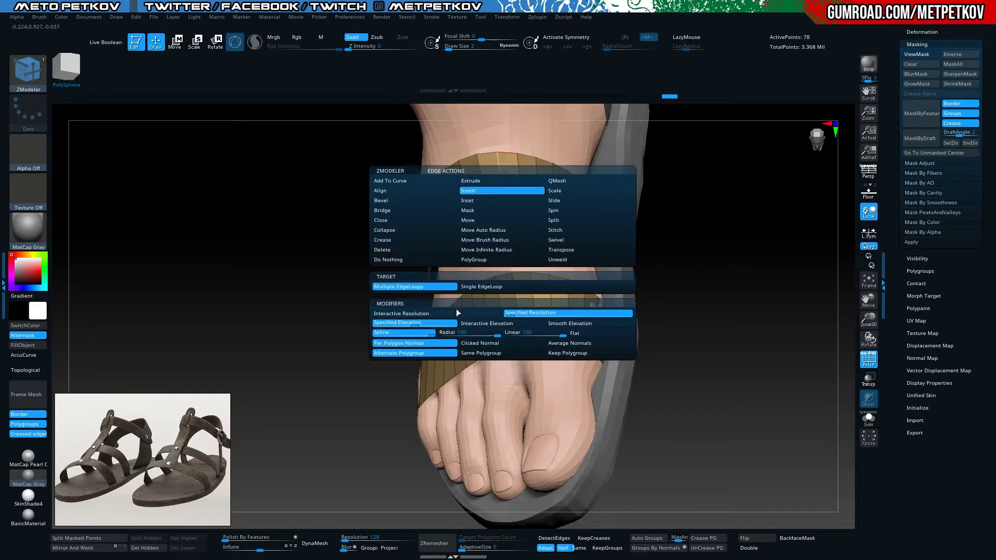
click(454, 313)
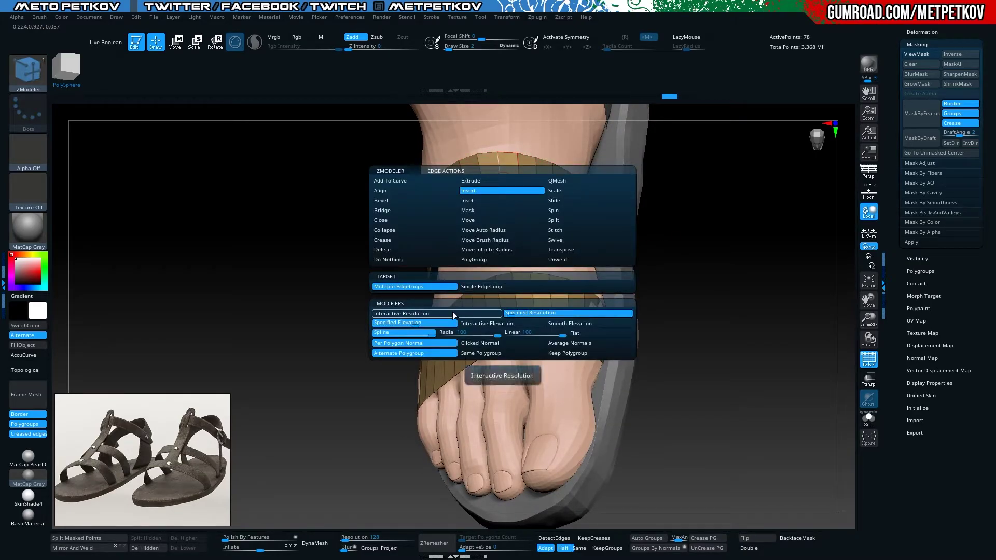
click(503, 193)
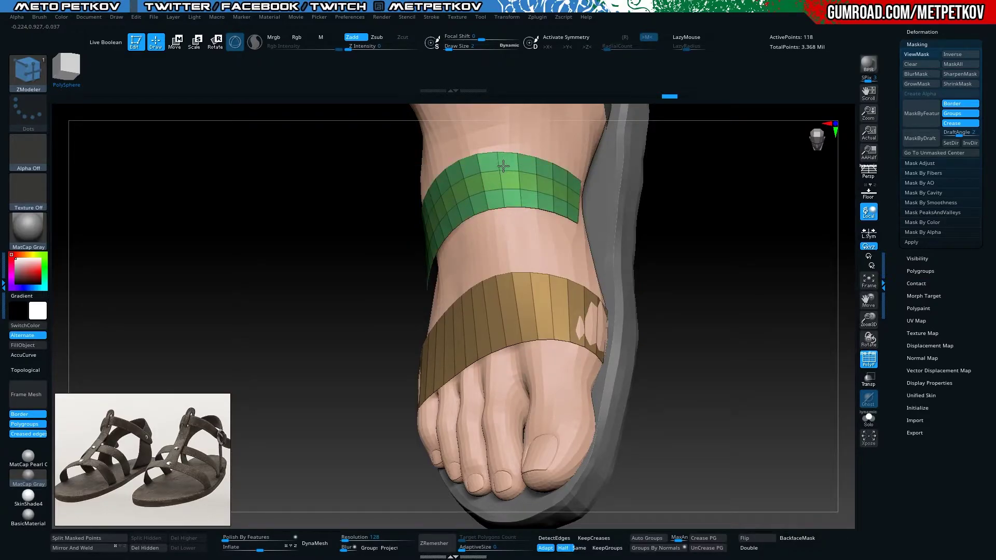
alt+click(505, 194)
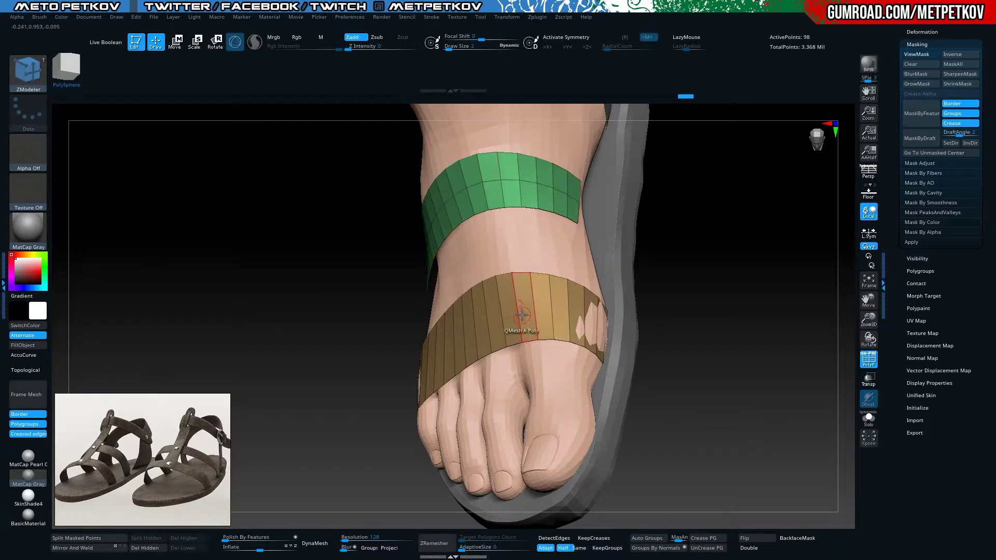
mouse_move(156, 284)
mouse_down()
mouse_move(216, 283)
mouse_move(133, 338)
mouse_move(237, 319)
mouse_move(209, 290)
mouse_move(242, 255)
mouse_move(346, 367)
mouse_move(354, 353)
mouse_up()
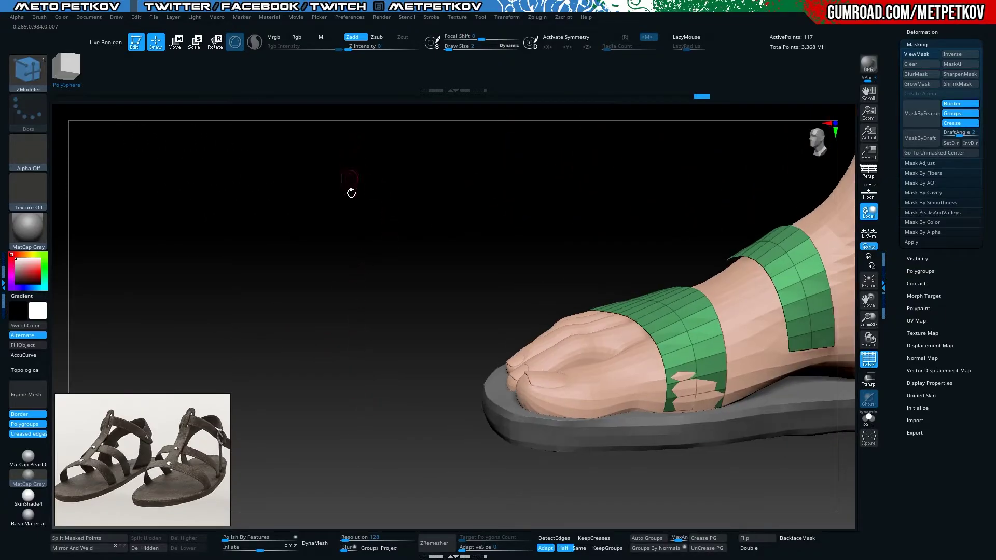
Switch to the Move brush and raise its size to 12
key(b)
key(m)
key(v)
key(space)
mouse_move(348, 205)
mouse_down()
mouse_move(379, 206)
mouse_move(348, 206)
mouse_move(373, 213)
mouse_move(277, 176)
mouse_up()
key(space)
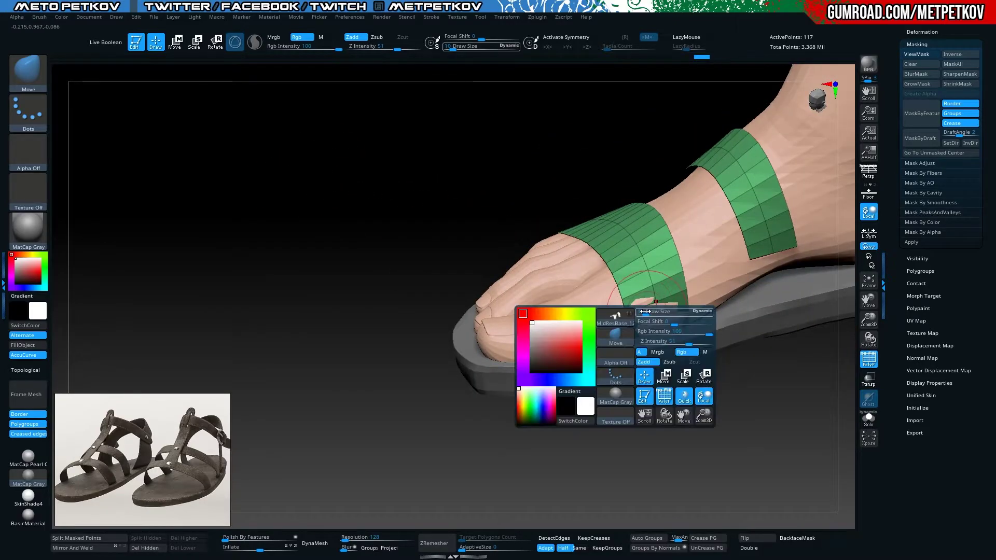
drag(633, 315, 648, 315)
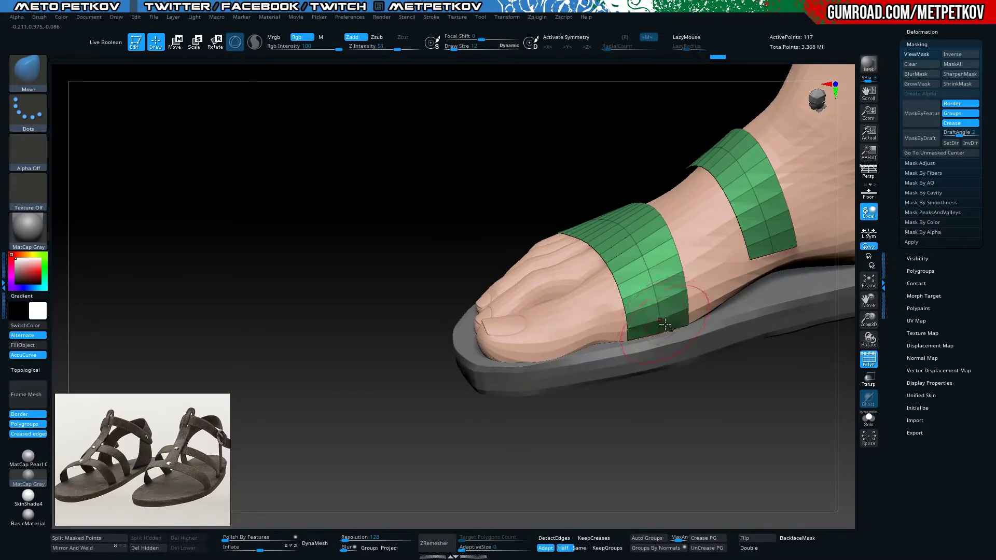
Select the sock mesh in the Subtool list and turn on Solo
mouse_move(440, 248)
mouse_down()
mouse_move(318, 201)
mouse_move(507, 255)
mouse_up()
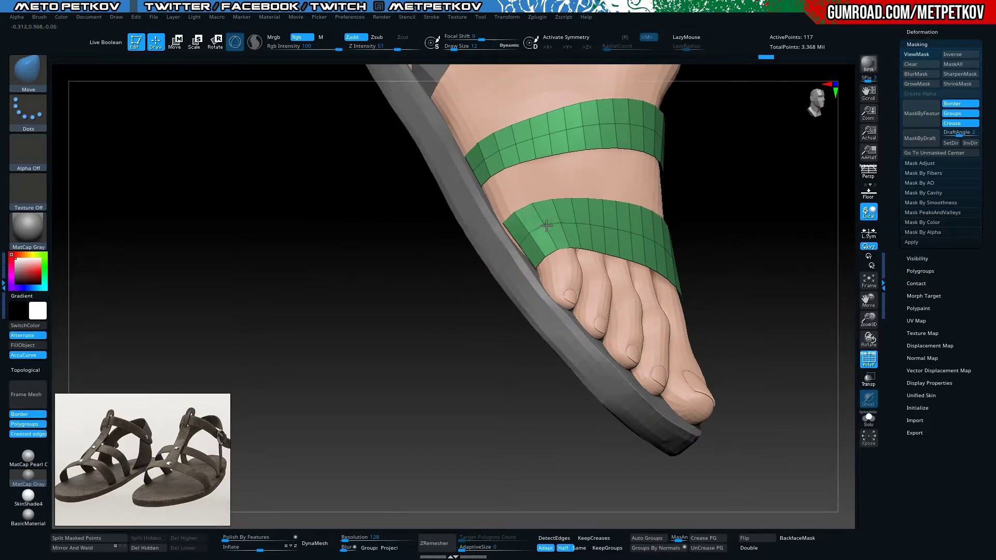
mouse_move(493, 157)
mouse_down()
mouse_move(314, 180)
mouse_move(360, 168)
mouse_up()
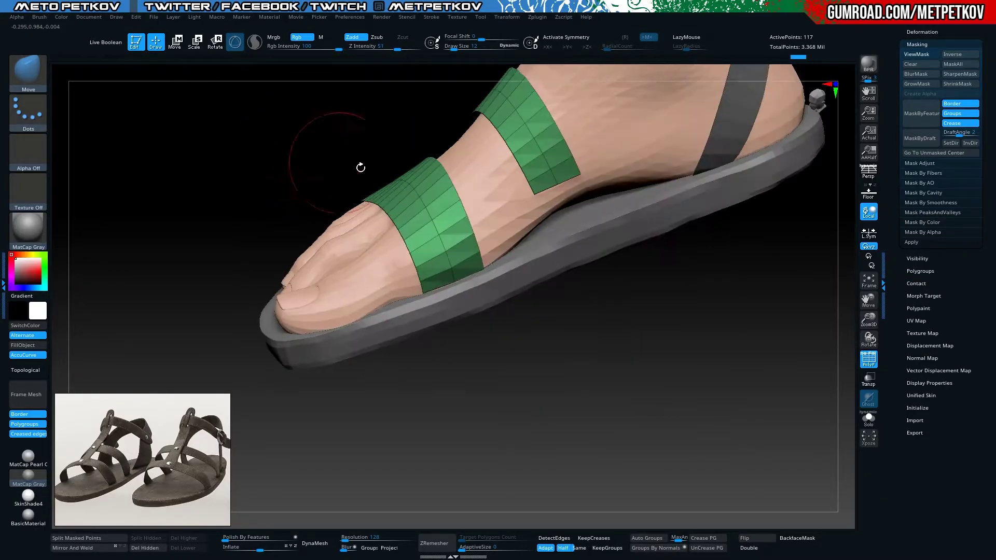
mouse_move(510, 181)
mouse_down()
mouse_move(311, 95)
mouse_move(285, 222)
mouse_move(263, 217)
mouse_move(294, 211)
mouse_move(284, 342)
mouse_up()
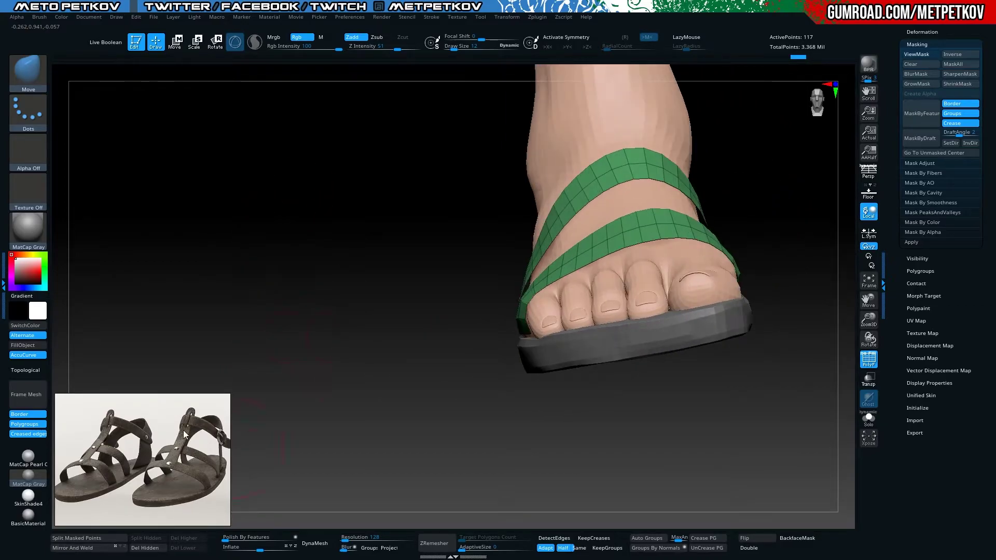
mouse_move(179, 429)
mouse_down()
mouse_move(229, 254)
mouse_move(164, 254)
mouse_move(856, 280)
mouse_up()
click(922, 31)
alt+click(518, 156)
mouse_move(519, 156)
mouse_down()
mouse_move(231, 216)
mouse_move(240, 196)
mouse_up()
click(868, 417)
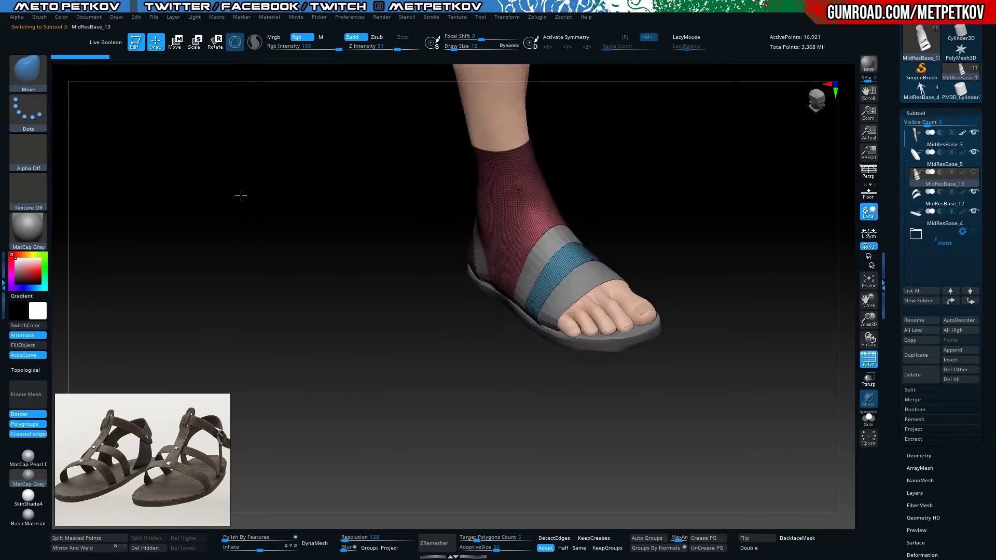
Delete the sock subtool and DynaMesh the leg into dense, even topology
click(923, 380)
drag(778, 394, 355, 206)
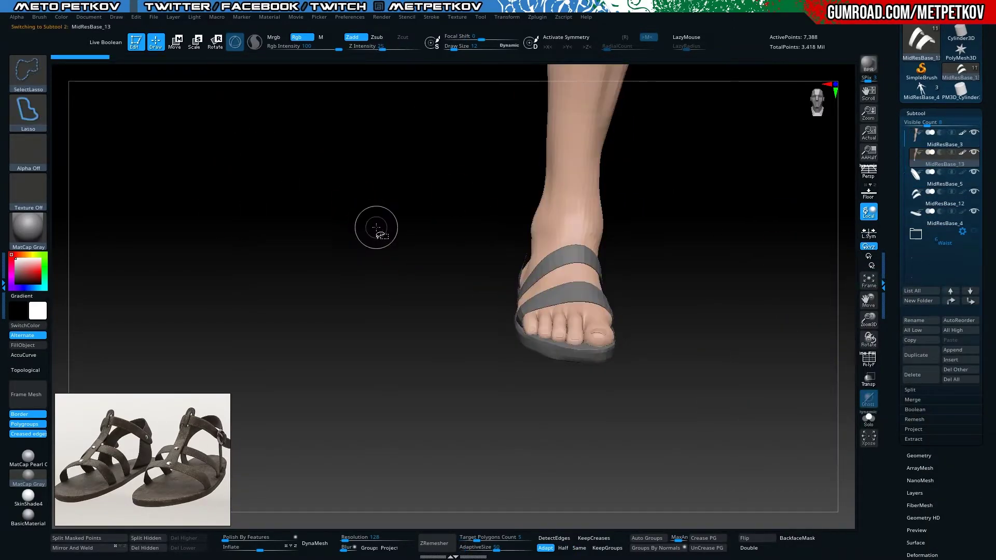
click(314, 542)
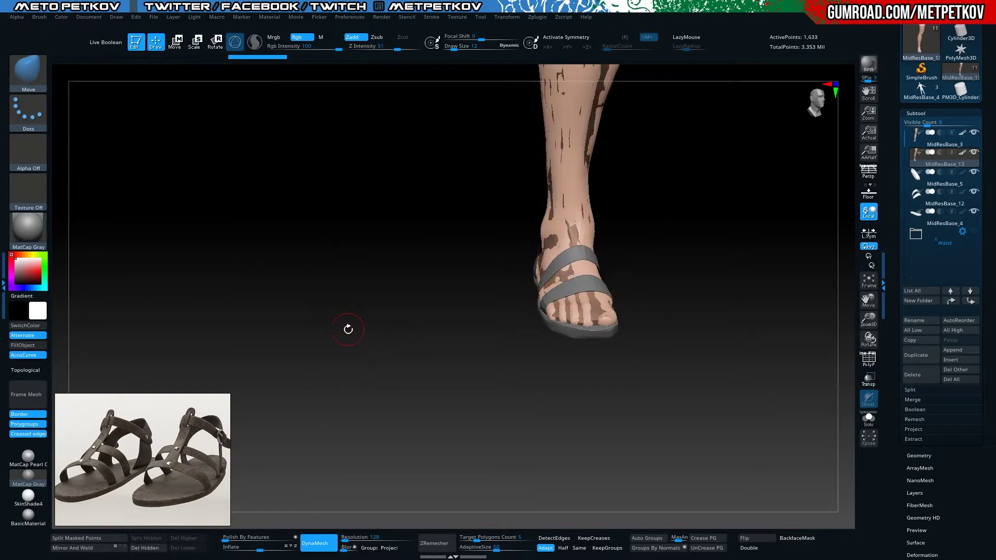
click(918, 455)
drag(752, 217, 318, 200)
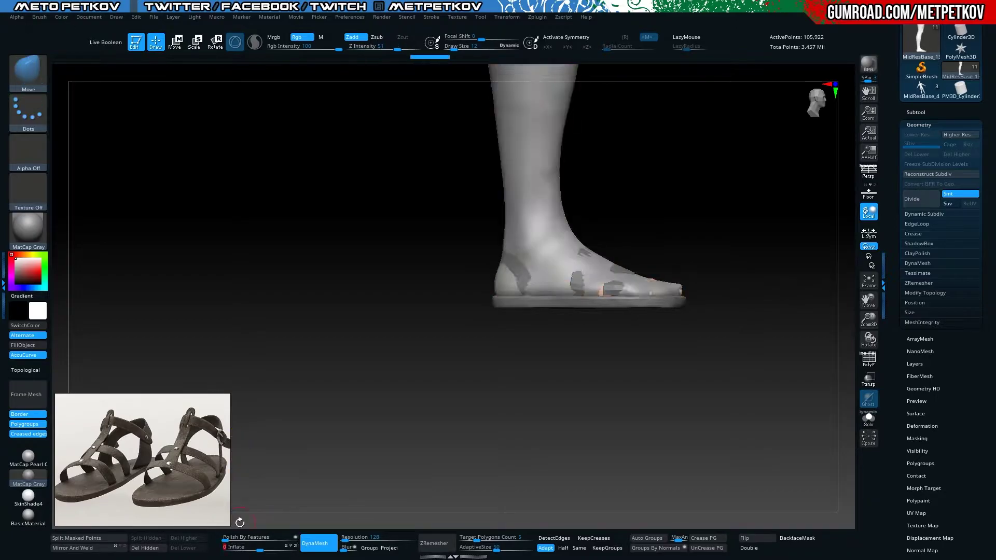
drag(270, 311, 314, 227)
Clear the mask from the remeshed leg and view it from the side
key(space)
mouse_move(371, 188)
mouse_down()
mouse_move(344, 222)
mouse_move(334, 338)
mouse_move(344, 267)
mouse_up()
key(ctrl)
key(space)
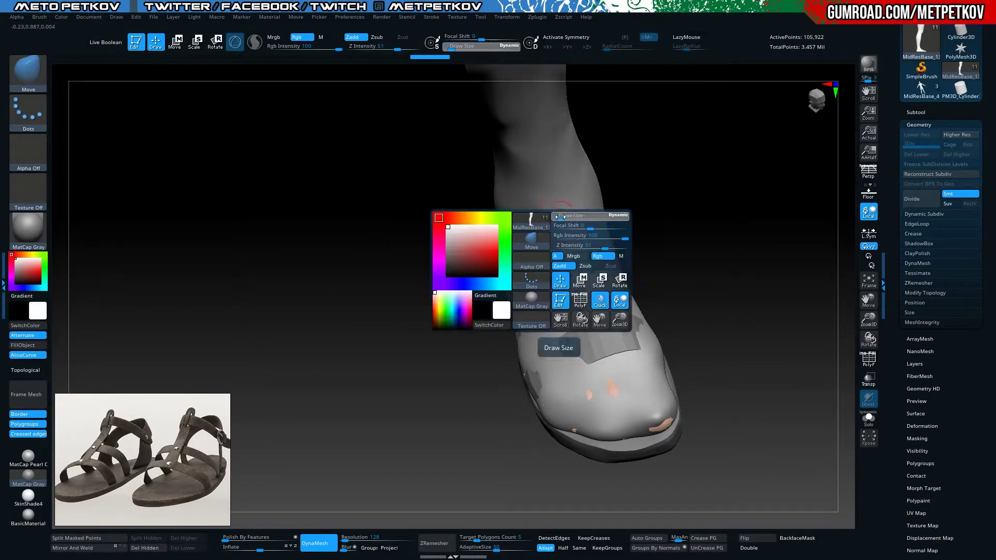
mouse_move(363, 207)
mouse_down()
mouse_move(278, 220)
mouse_move(473, 215)
mouse_up()
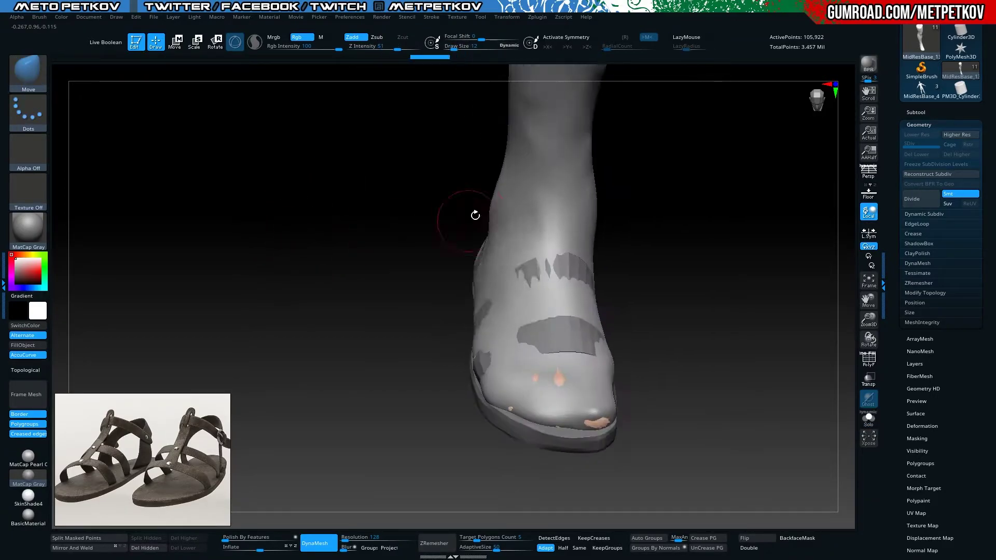
mouse_move(311, 251)
mouse_down()
mouse_move(464, 265)
mouse_move(285, 275)
mouse_up()
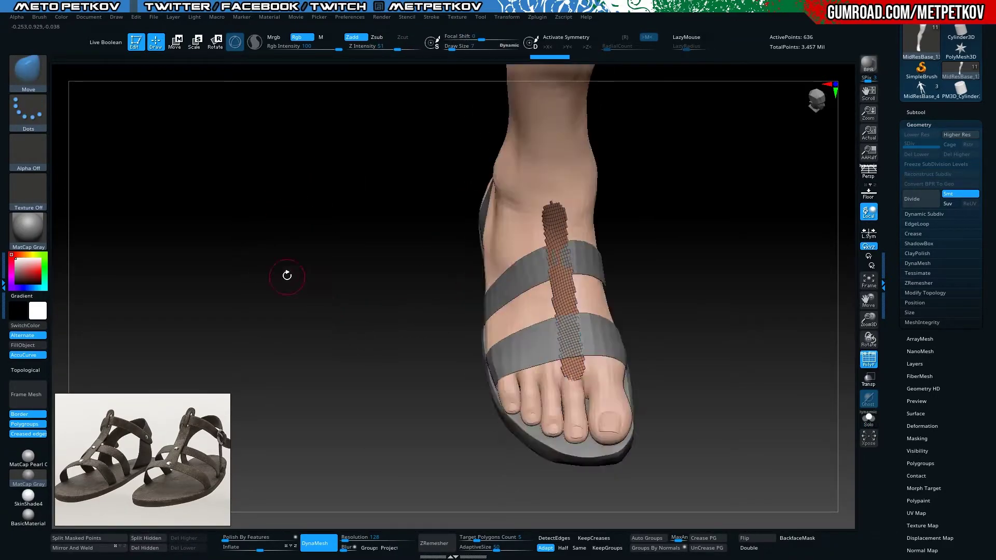
Show the polygon wireframe and lower the brush size to 6
key(space)
key(shift+f)
drag(553, 236, 550, 236)
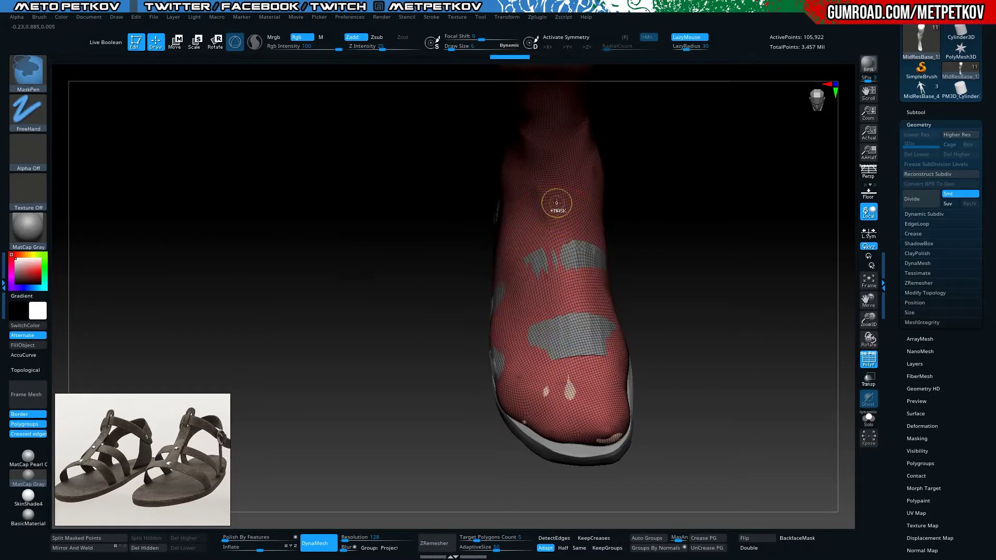
mouse_move(467, 223)
mouse_down()
mouse_move(294, 228)
mouse_move(402, 389)
mouse_up()
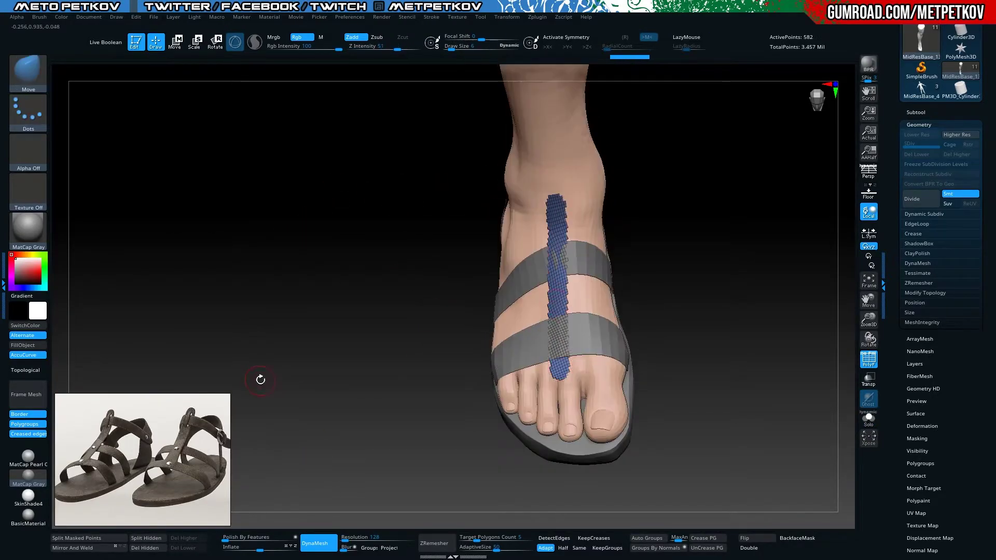
Select the blue strip over the foot and browse the Masking and Geometry remesh options
click(913, 310)
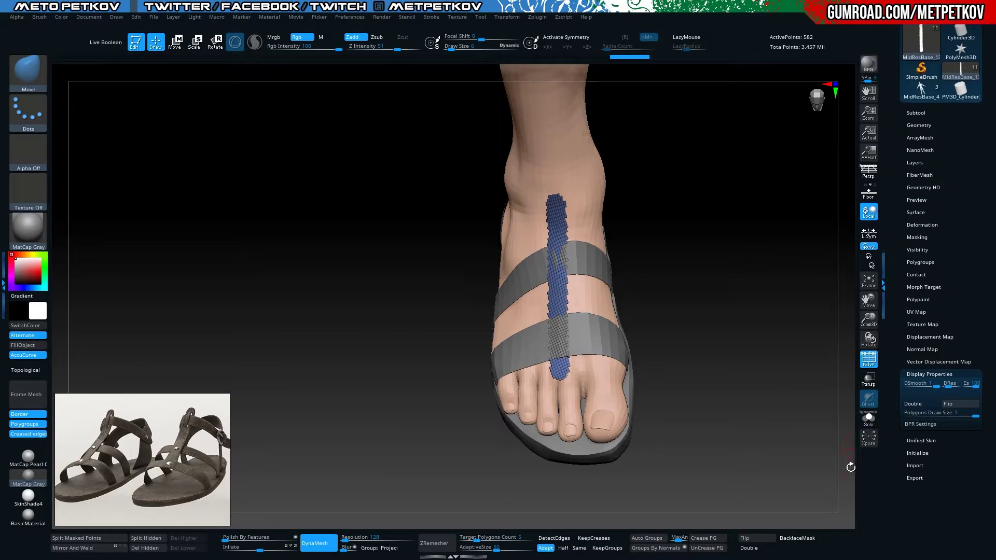
click(916, 237)
drag(914, 231, 913, 134)
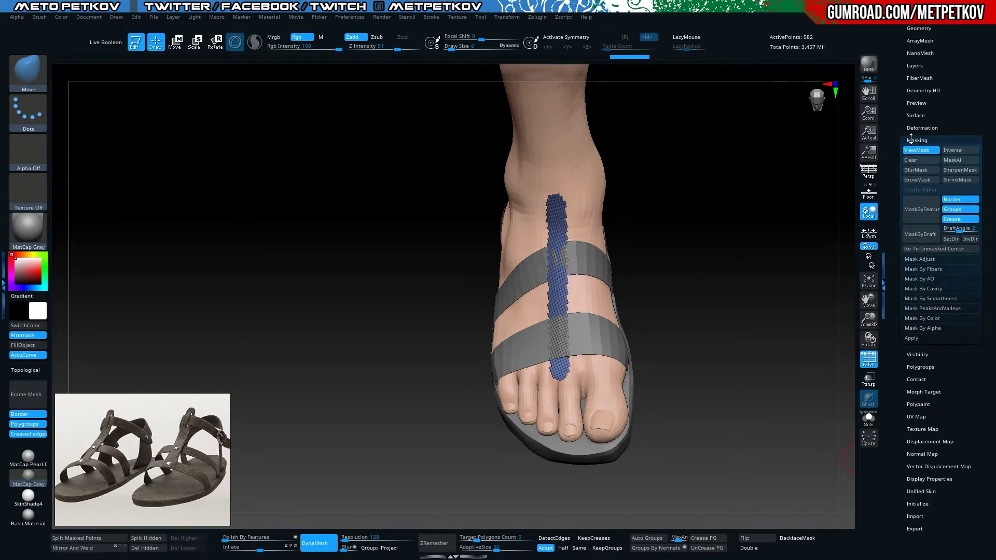
click(910, 138)
click(911, 138)
drag(905, 48, 902, 187)
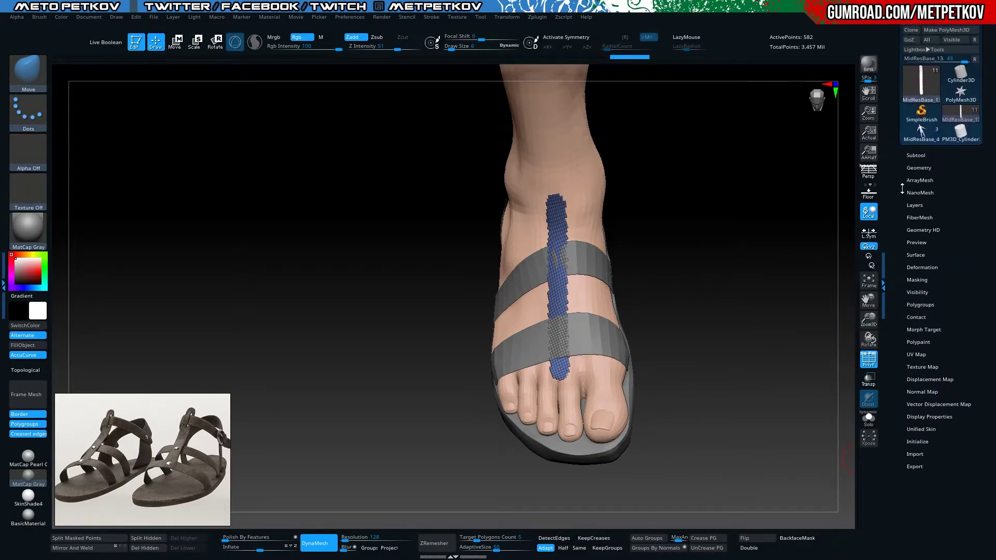
click(918, 167)
click(918, 325)
mouse_move(444, 277)
mouse_down()
mouse_move(767, 322)
mouse_move(695, 329)
mouse_up()
click(912, 168)
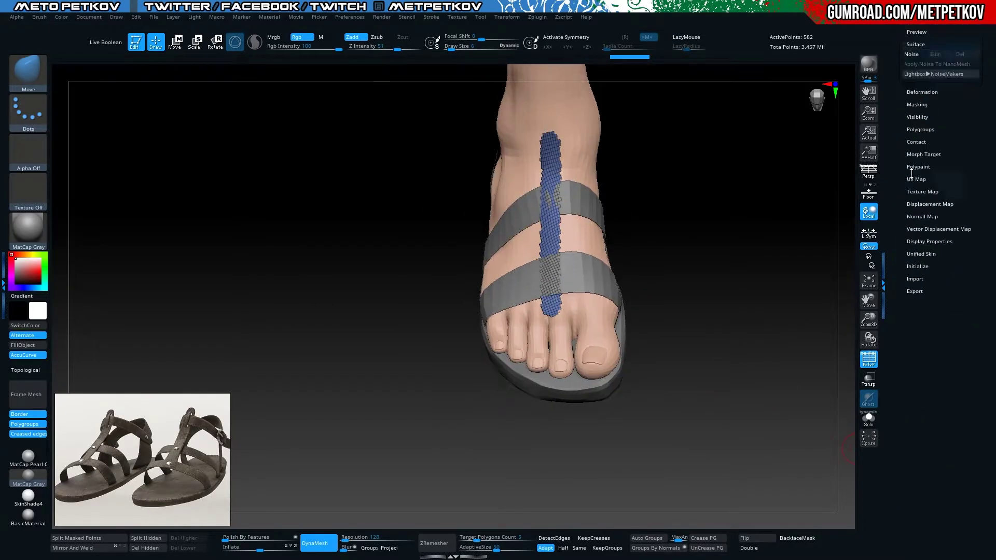
drag(911, 171, 911, 184)
Mask the foot, refine the mask, and hide the masked part to leave the strip
click(916, 116)
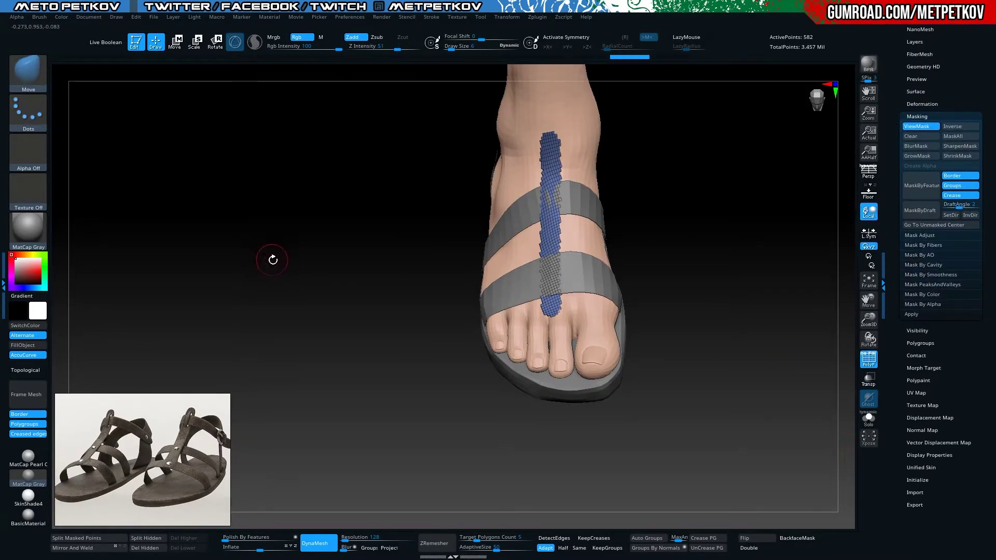
ctrl+click(255, 237)
click(949, 147)
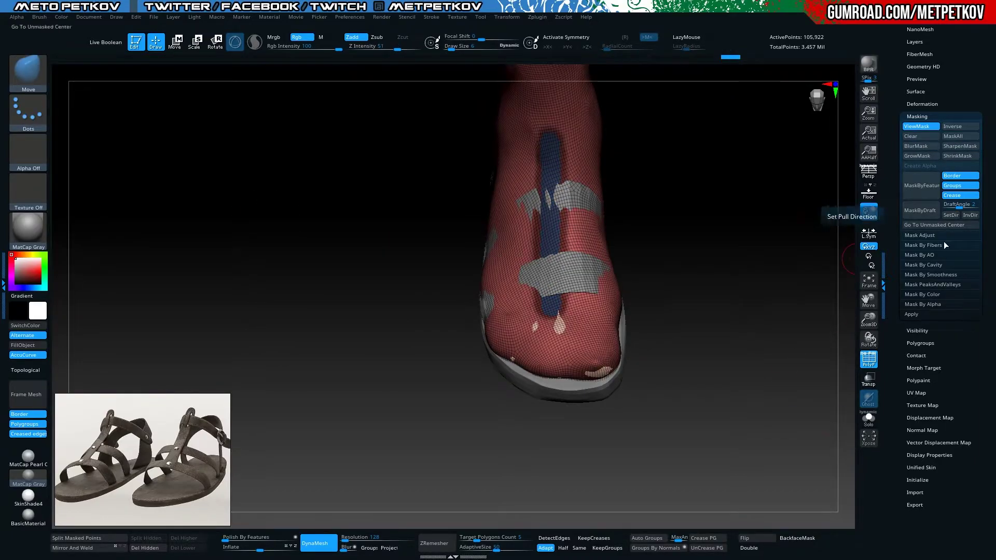
ctrl+shift+click(388, 266)
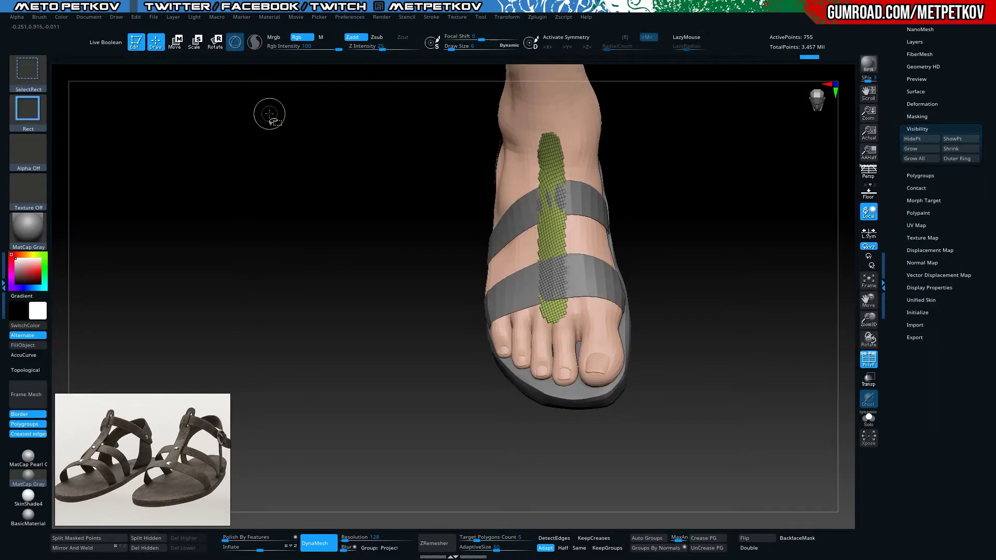
Keep only the green strip, delete the hidden mesh, and smooth the strip
ctrl+shift+click(264, 211)
ctrl+shift+click(556, 165)
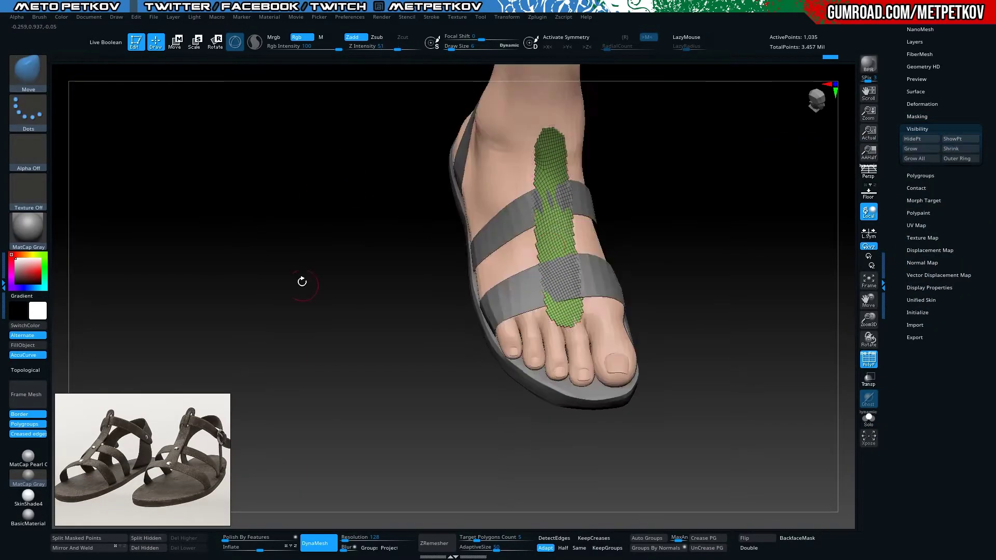
click(148, 548)
mouse_move(218, 337)
mouse_down()
mouse_move(244, 229)
mouse_move(404, 447)
mouse_up()
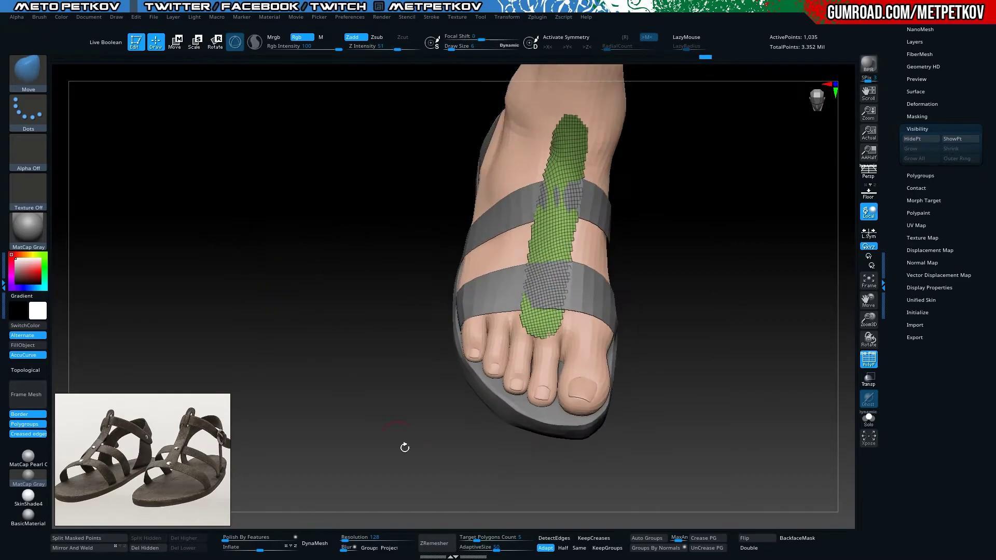
click(272, 539)
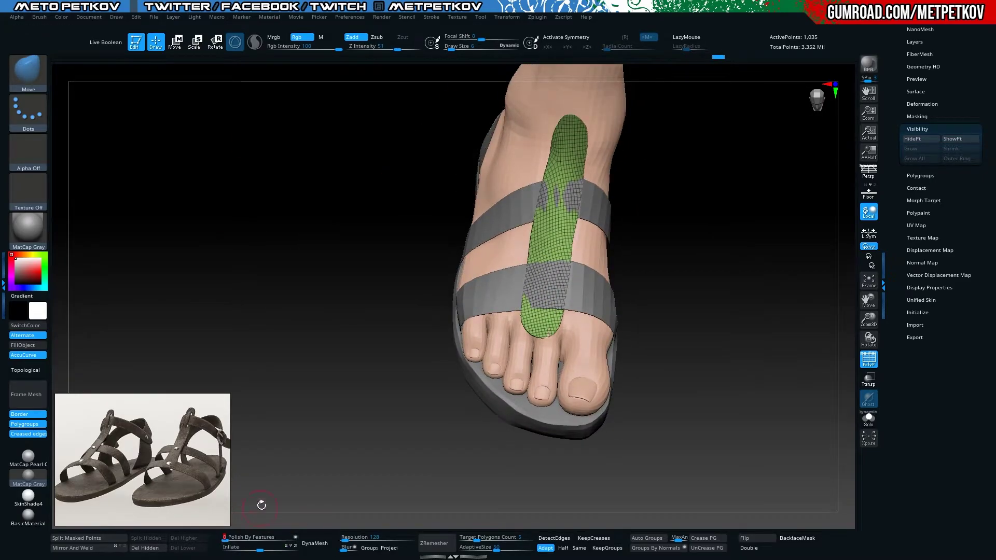
ZRemesh the strip with Half on, Solo it, then remesh again at original density
click(564, 548)
click(434, 542)
mouse_move(331, 270)
alt+mouse_down()
mouse_move(315, 225)
mouse_move(578, 274)
alt+mouse_up()
click(868, 417)
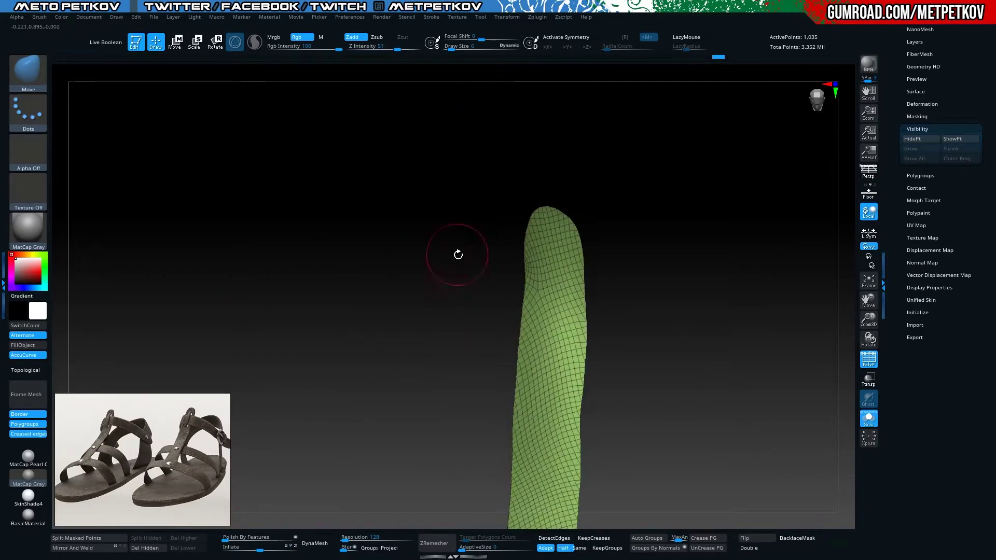
click(580, 548)
click(435, 543)
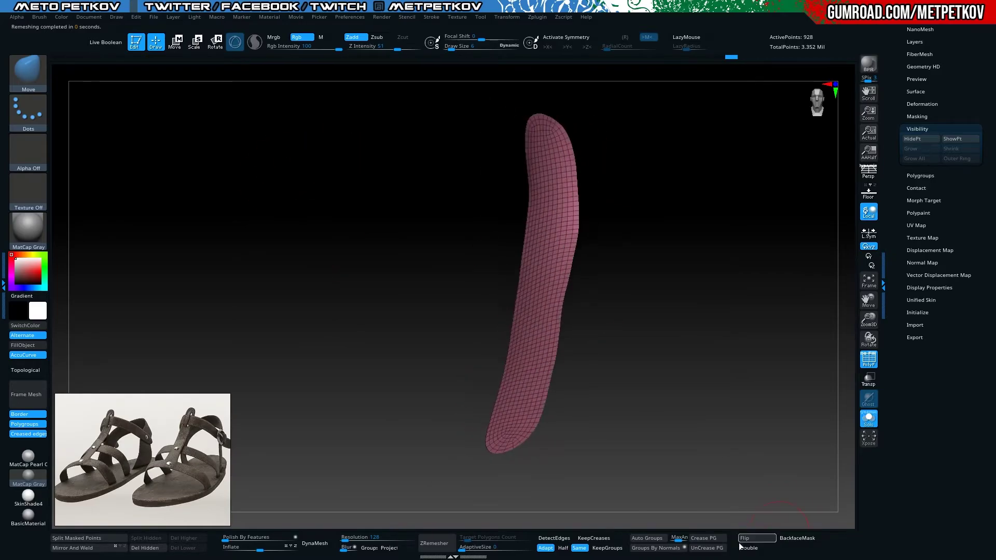
Undo that remesh and rerun ZRemesher with Half for coarse quads
key(ctrl+z)
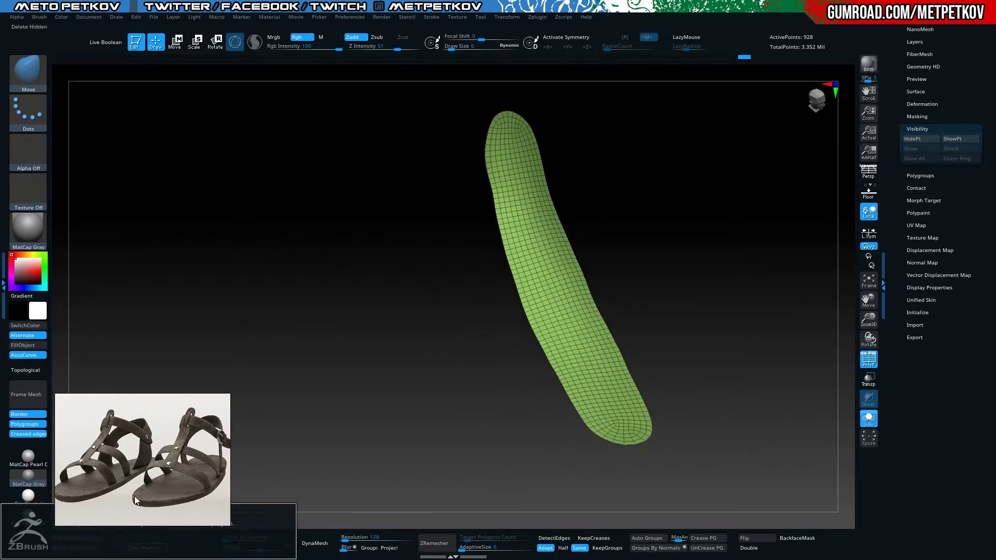
drag(491, 291, 497, 275)
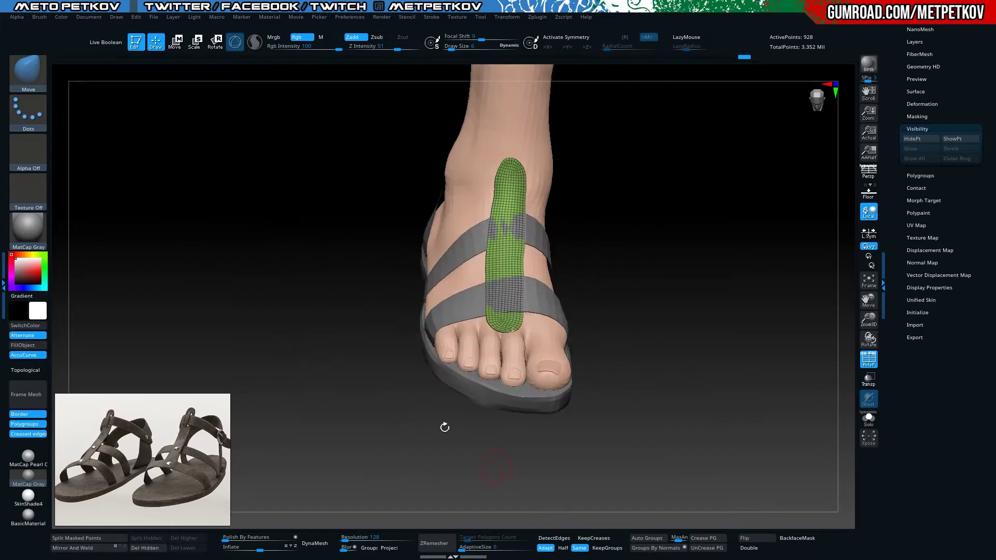
click(563, 547)
click(434, 543)
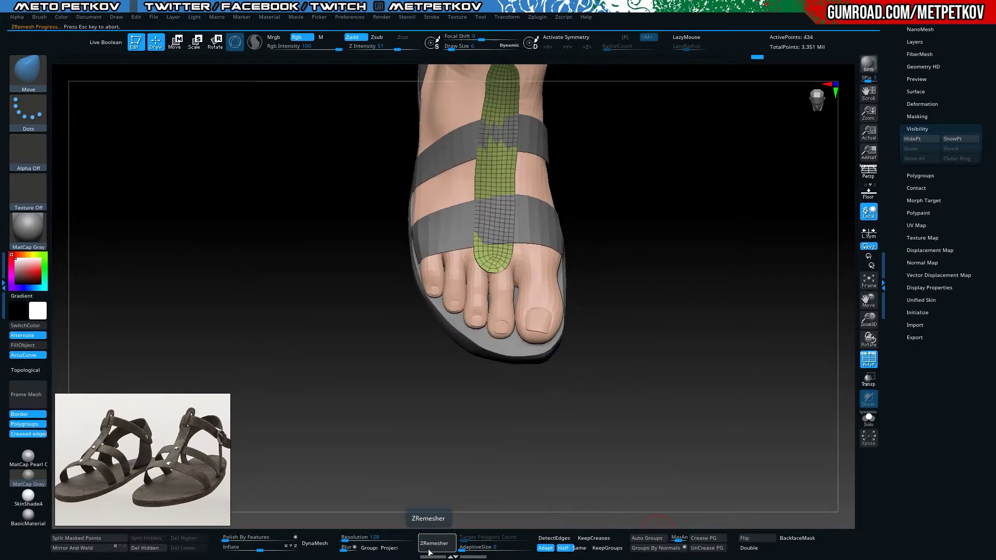
mouse_move(291, 291)
mouse_down()
mouse_move(210, 249)
mouse_move(328, 216)
mouse_up()
Reposition the masked centre strap with Transpose, then return to sculpting with the mask brush
key(space)
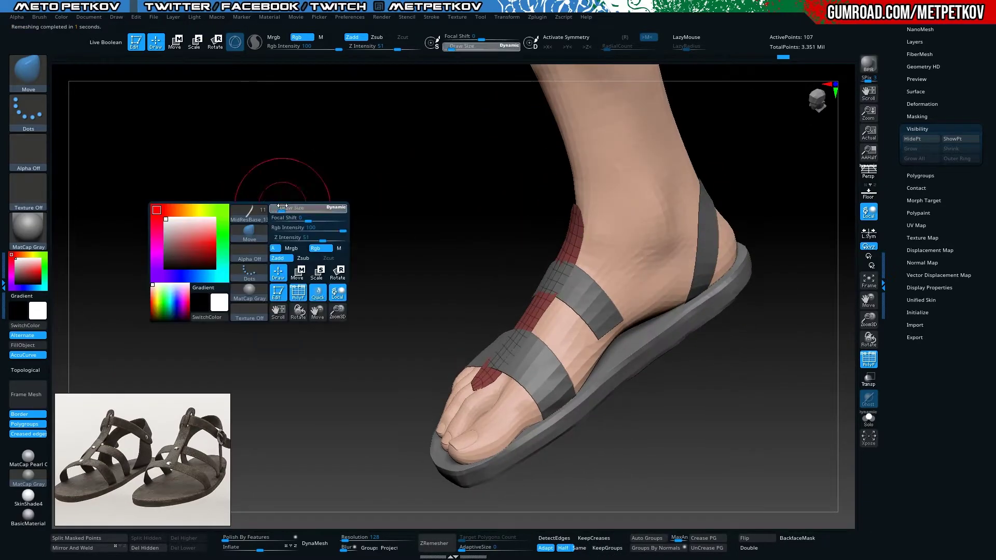
mouse_move(267, 195)
mouse_down()
mouse_move(178, 160)
mouse_move(568, 293)
mouse_move(476, 309)
mouse_move(506, 351)
mouse_move(238, 172)
mouse_move(178, 178)
mouse_up()
key(w)
mouse_move(519, 182)
mouse_down()
mouse_move(400, 127)
mouse_move(237, 184)
mouse_up()
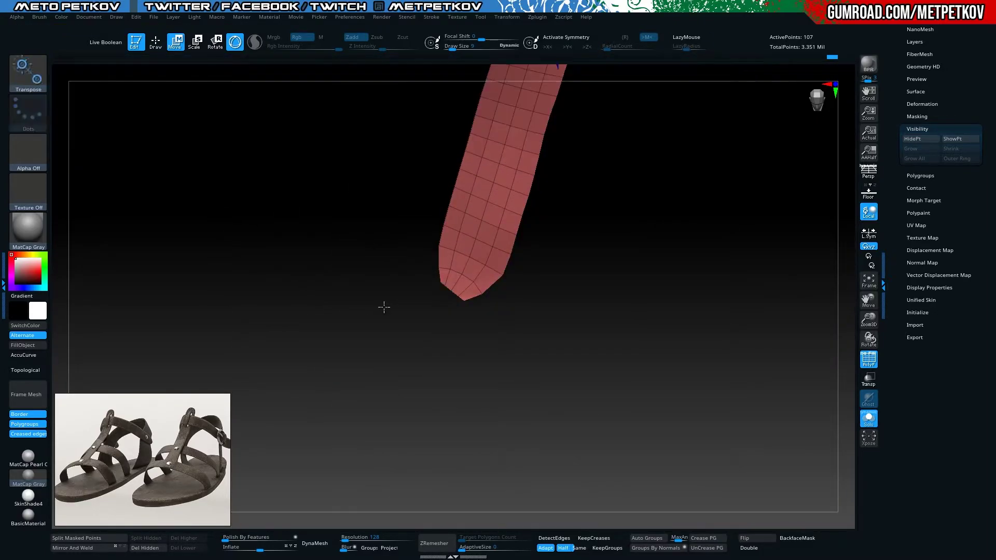
drag(382, 306, 311, 275)
key(f)
key(q)
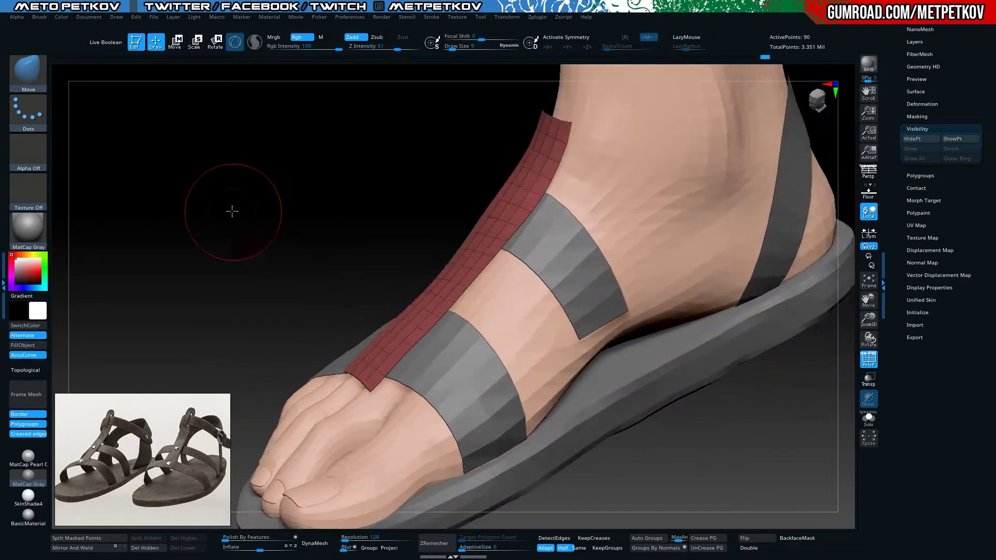
drag(231, 210, 223, 196)
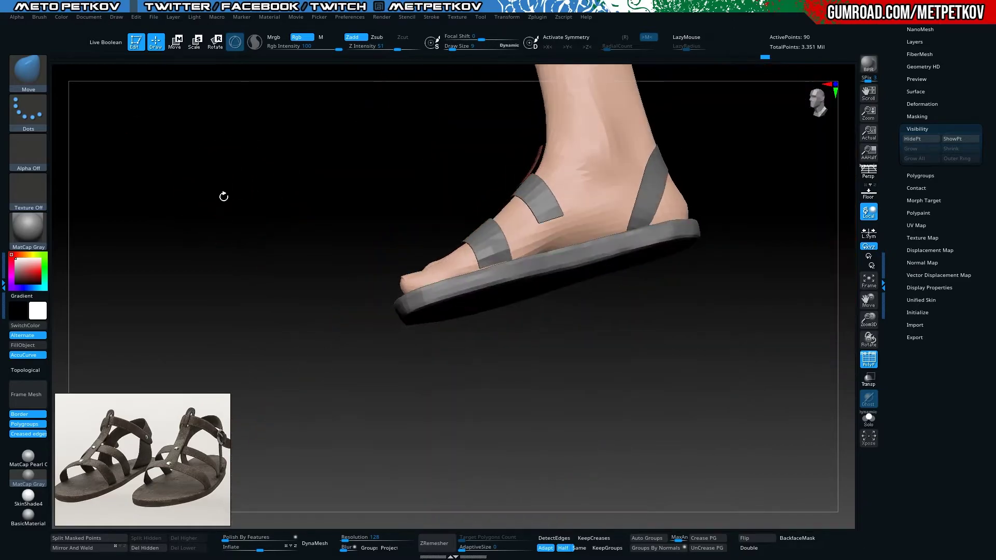
drag(331, 150, 283, 115)
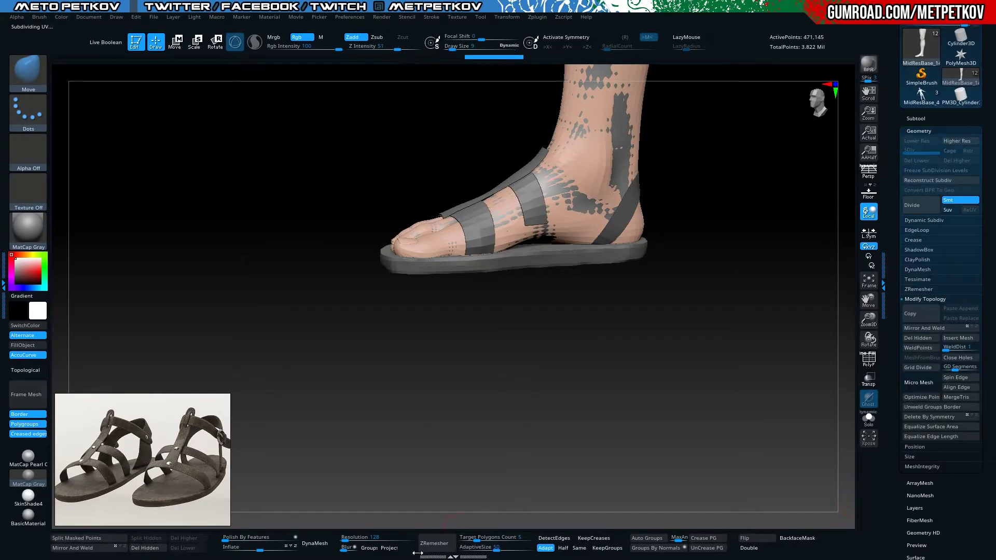
Turn on Transp, hide polygroups, and make the ankle band MidResBase_15 the active subtool
key(d)
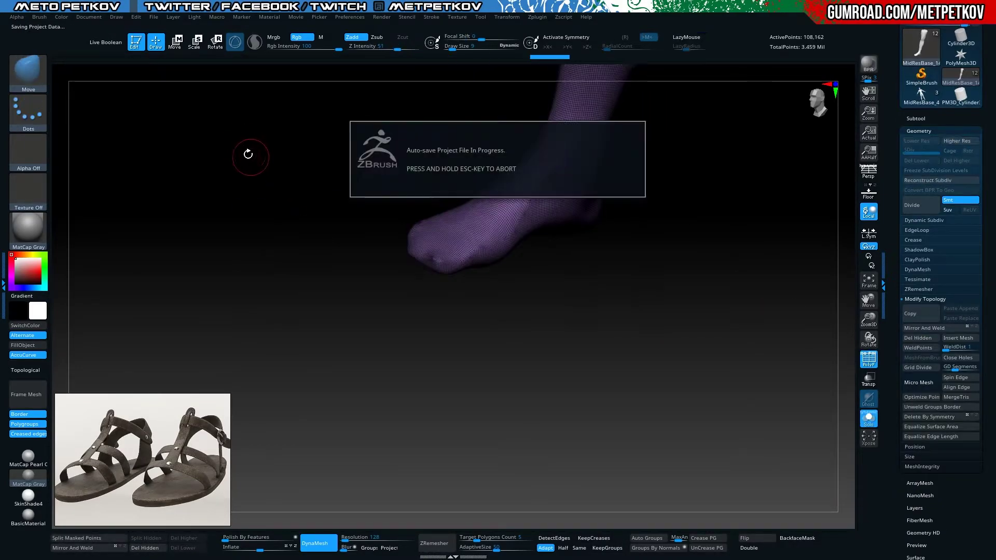
drag(256, 177, 211, 160)
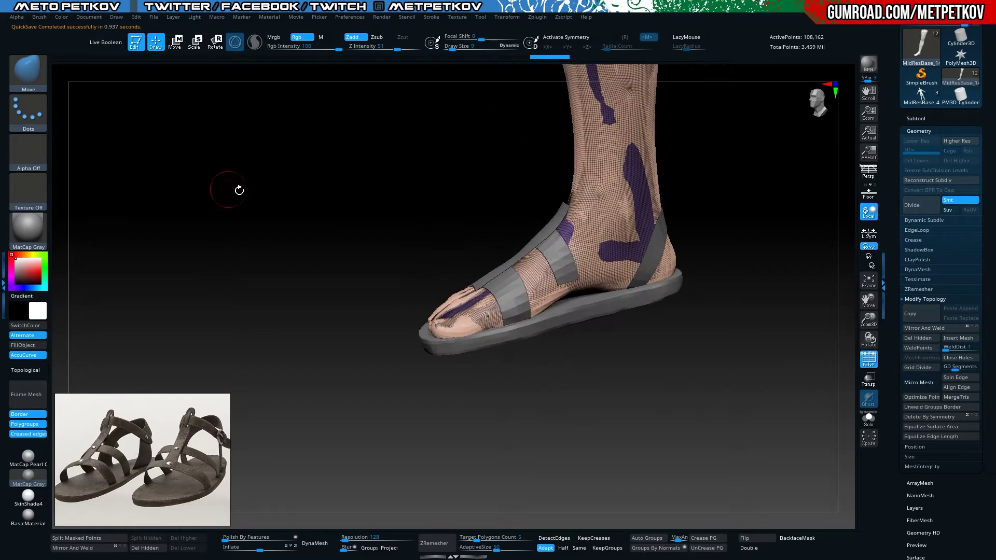
drag(255, 411, 238, 247)
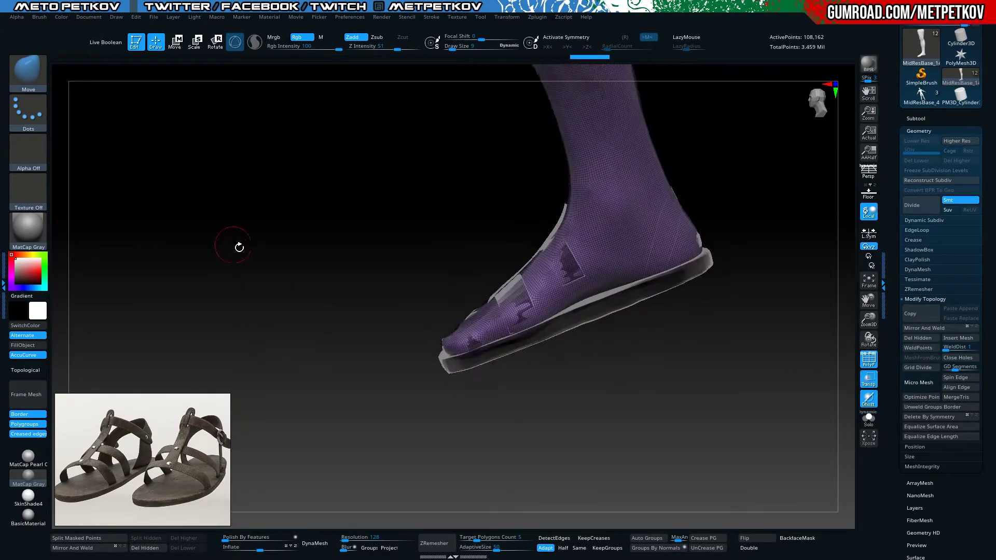
key(space)
mouse_move(524, 211)
mouse_down()
mouse_move(347, 143)
mouse_move(166, 171)
mouse_move(451, 282)
mouse_move(346, 231)
mouse_move(521, 279)
mouse_move(242, 213)
mouse_move(173, 162)
mouse_up()
key(shift+f)
key(shift+f)
ctrl+shift+click(28, 73)
click(79, 90)
ctrl+shift+click(435, 233)
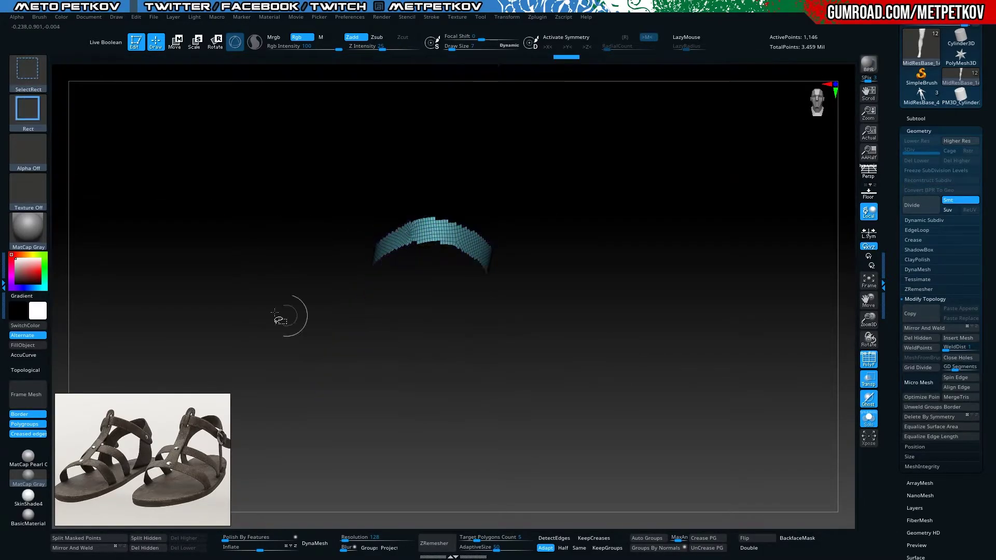
mouse_move(282, 327)
mouse_down()
mouse_move(391, 423)
mouse_move(221, 195)
mouse_up()
mouse_move(388, 230)
mouse_down()
mouse_move(218, 195)
mouse_move(462, 238)
mouse_up()
alt+click(395, 218)
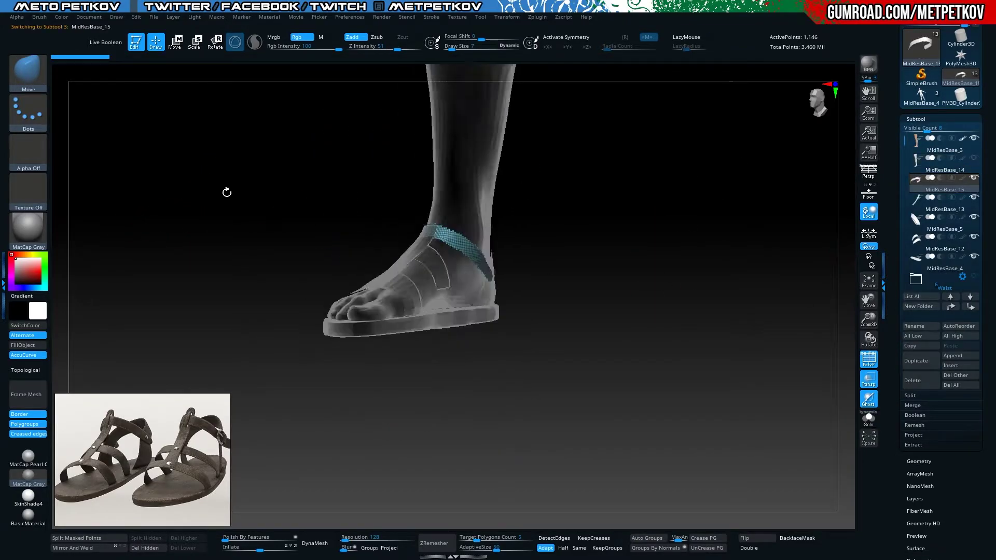
Turn off AdaptiveSize and run ZRemesher on the ankle band
drag(225, 190, 275, 291)
key(space)
mouse_move(283, 246)
mouse_down()
mouse_move(265, 455)
mouse_move(282, 299)
mouse_up()
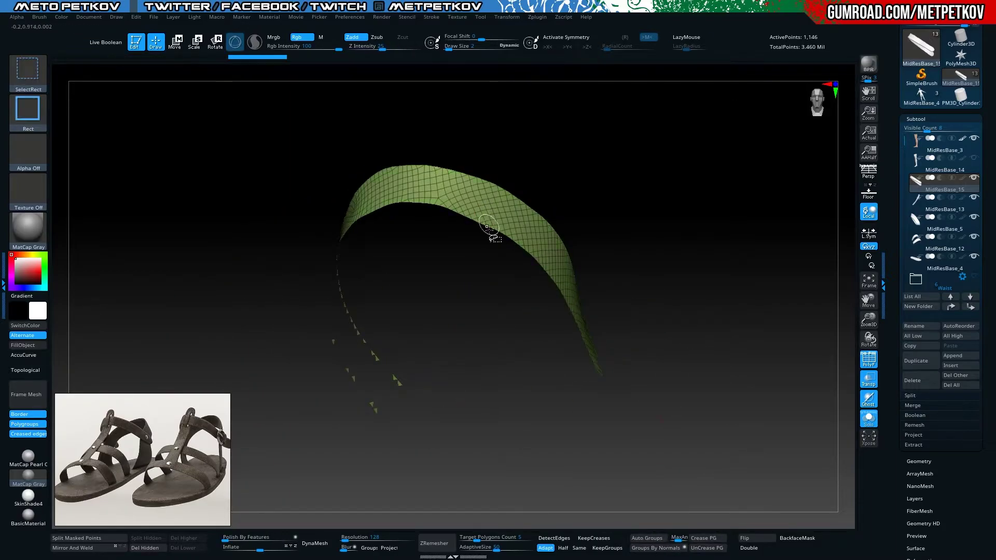
click(510, 519)
click(438, 549)
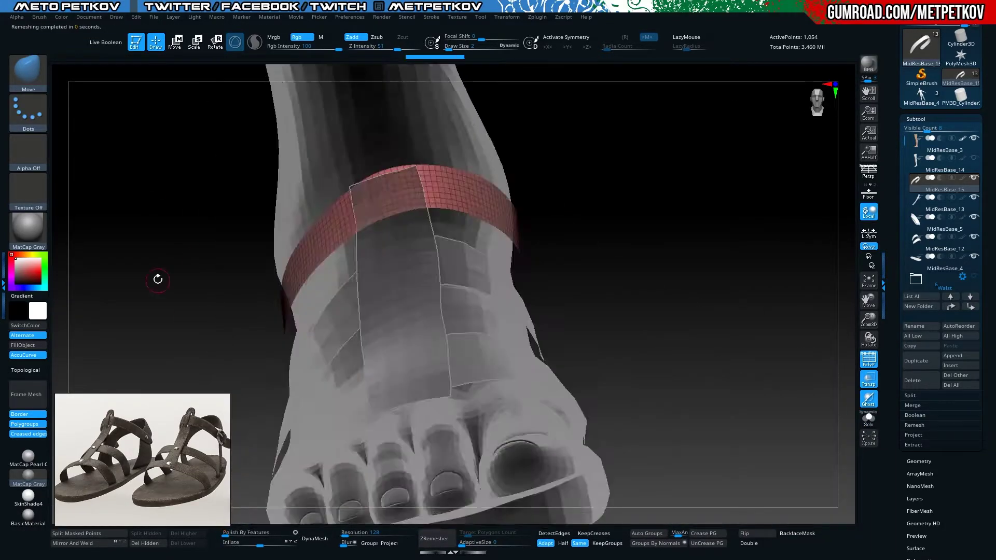
Rerun ZRemesher for far fewer polygons, then lasso-hide the band's unwanted part
mouse_move(155, 216)
mouse_down()
mouse_move(282, 280)
mouse_move(220, 215)
mouse_move(282, 211)
mouse_up()
key(s)
mouse_move(400, 111)
mouse_down()
mouse_move(420, 194)
mouse_move(315, 203)
mouse_move(394, 218)
mouse_move(301, 188)
mouse_move(422, 285)
mouse_move(602, 206)
mouse_move(597, 228)
mouse_move(669, 354)
mouse_up()
key(space)
click(435, 539)
key(space)
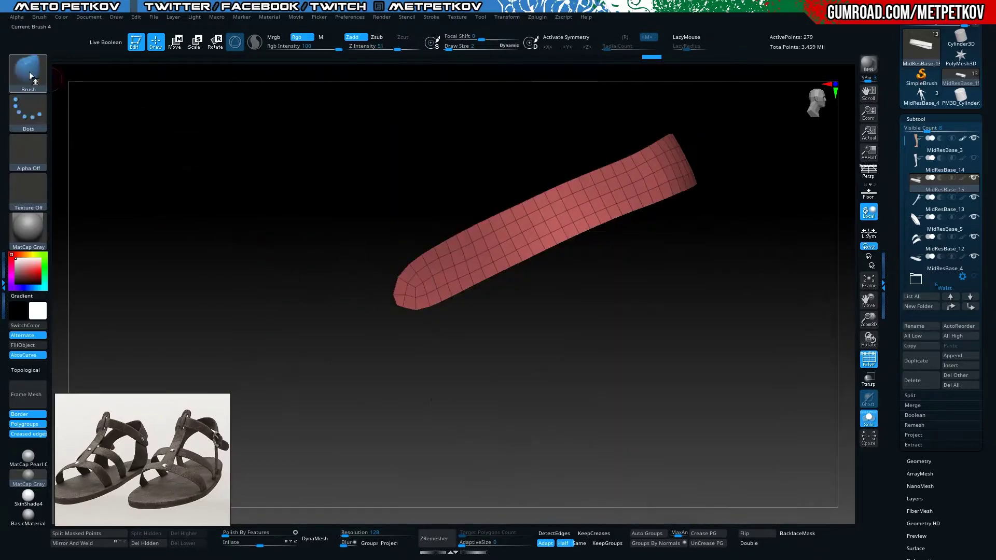
ctrl+shift+drag(426, 300, 425, 301)
drag(425, 301, 363, 290)
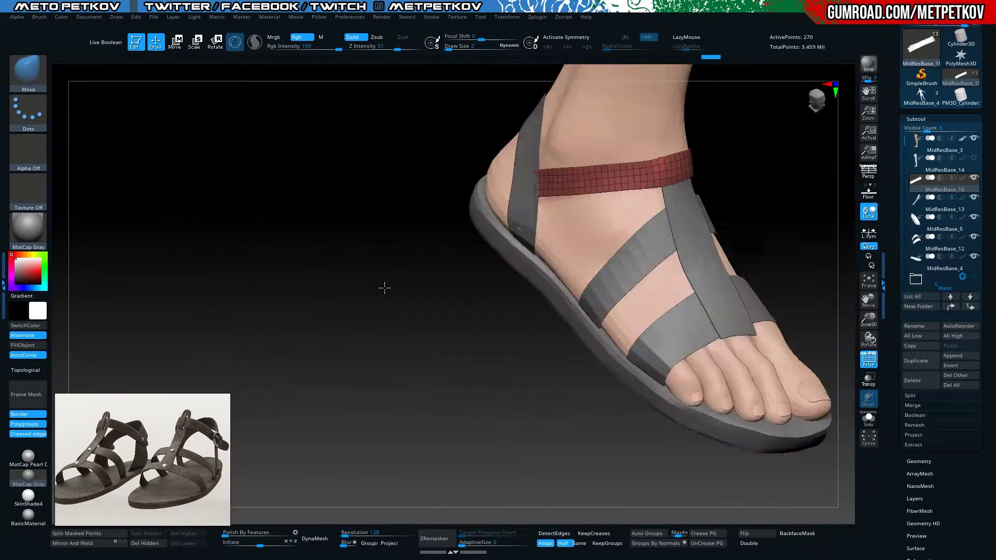
Select the toe straps subtool MidResBase_12
mouse_move(244, 221)
mouse_down()
mouse_move(314, 303)
mouse_move(223, 452)
mouse_up()
mouse_move(271, 296)
mouse_down()
mouse_move(345, 256)
mouse_move(329, 296)
mouse_move(441, 272)
mouse_up()
alt+click(434, 312)
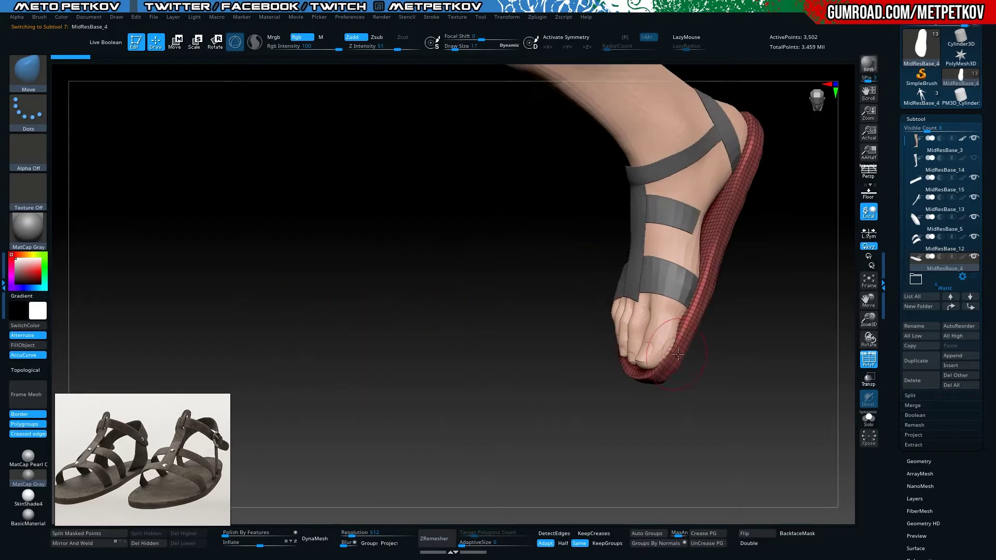
mouse_move(434, 311)
mouse_down()
mouse_move(493, 322)
mouse_move(703, 227)
mouse_up()
mouse_move(714, 185)
mouse_down()
mouse_move(306, 181)
mouse_move(260, 278)
mouse_move(586, 264)
mouse_move(419, 255)
mouse_move(352, 206)
mouse_move(400, 179)
mouse_up()
alt+click(586, 264)
Extrude all strap polygons with ZModeler QMesh All Polygons to give them thickness
key(b)
key(z)
key(m)
key(space)
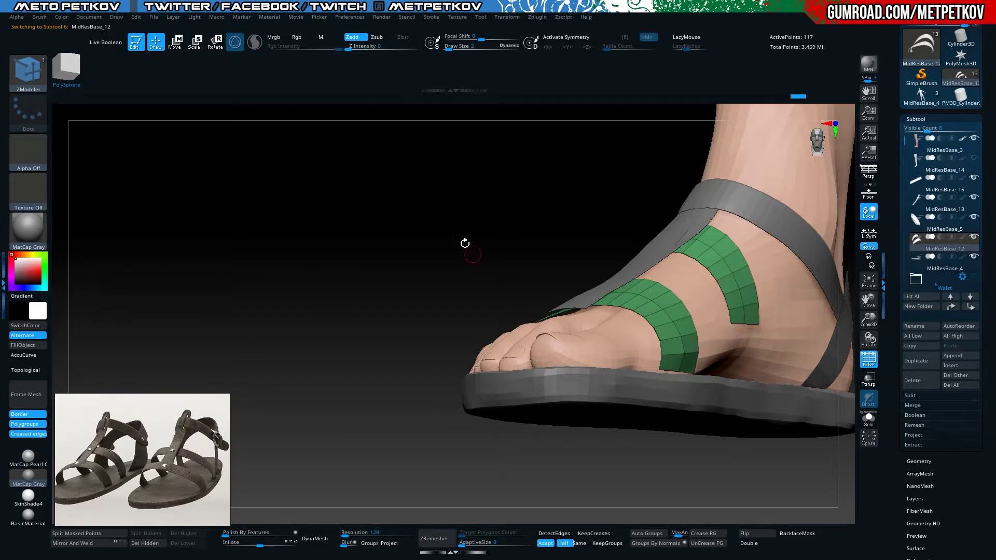
drag(465, 243, 447, 227)
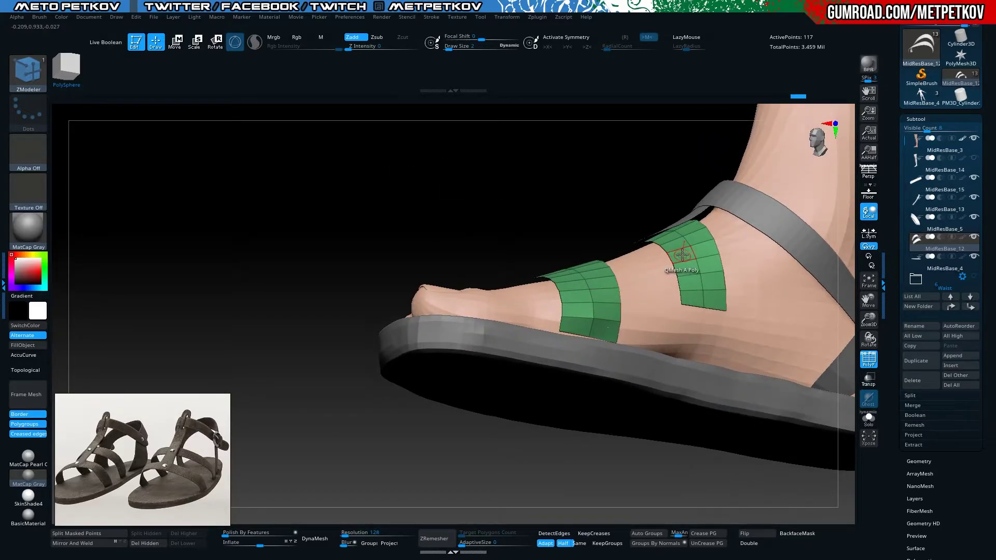
key(space)
click(594, 323)
drag(685, 254, 682, 259)
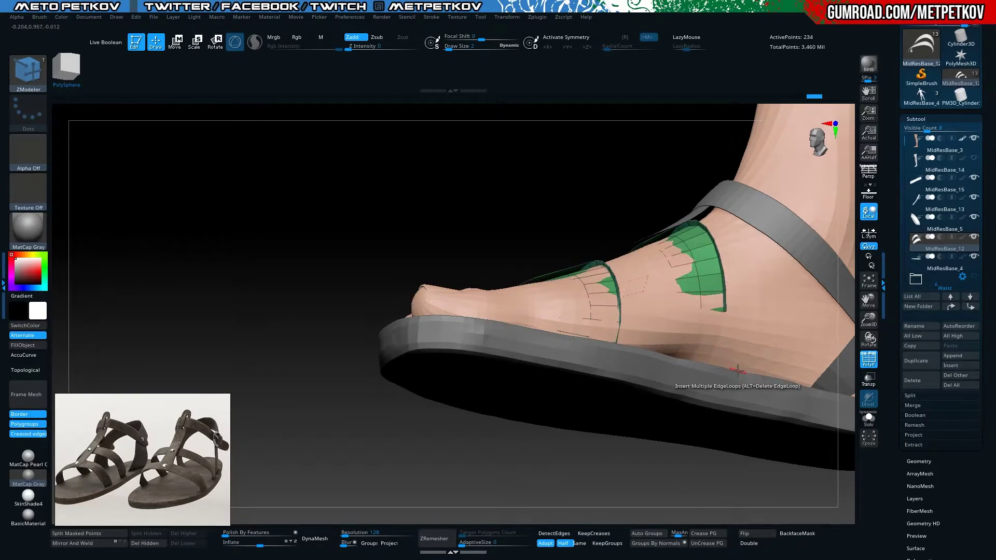
Flip the straps' faces outward in Display Properties and check the sole from below
click(750, 535)
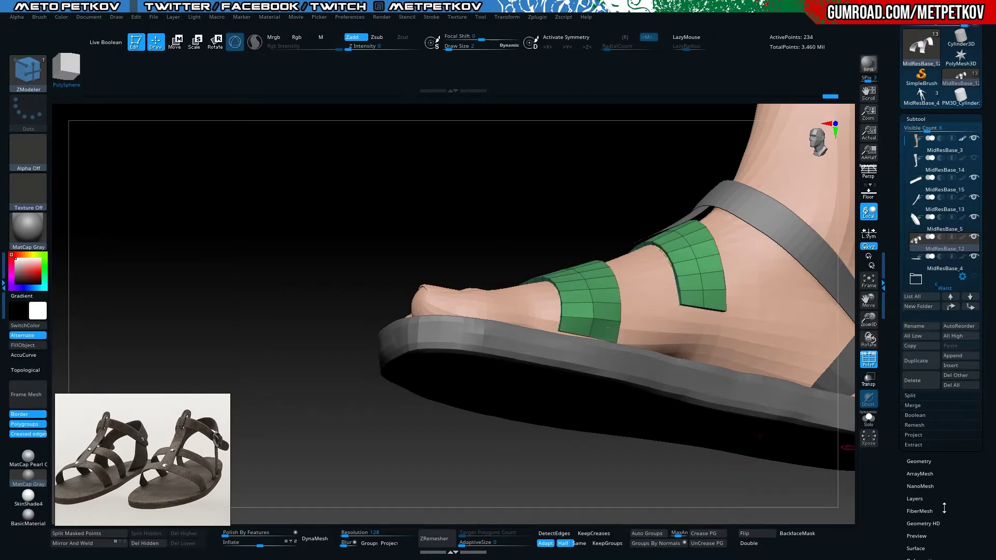
drag(944, 508, 924, 236)
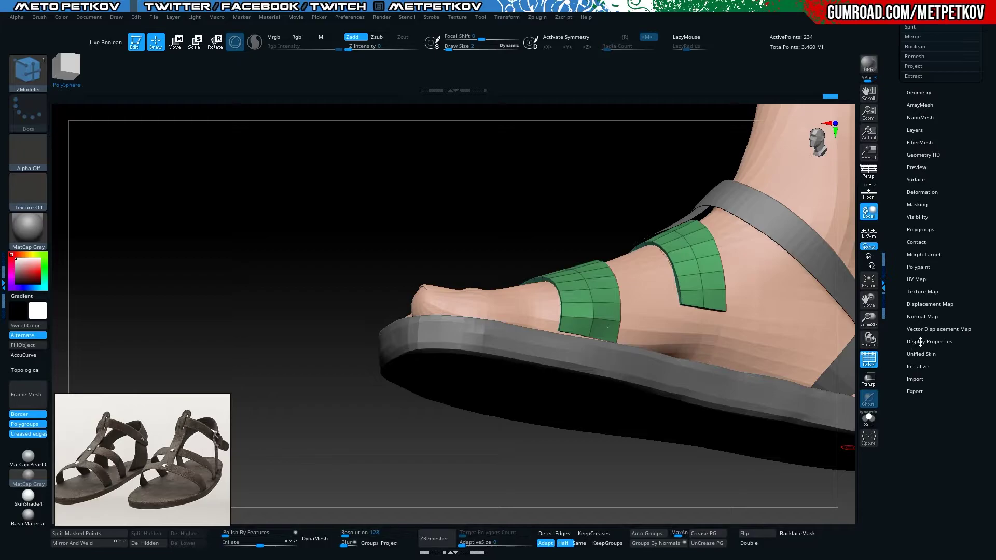
drag(920, 341, 924, 107)
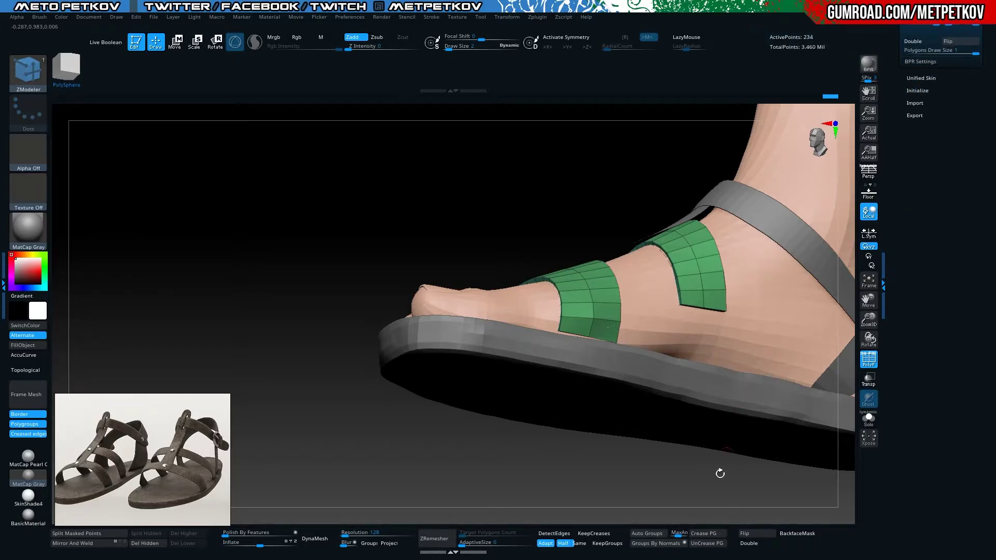
drag(671, 474, 699, 283)
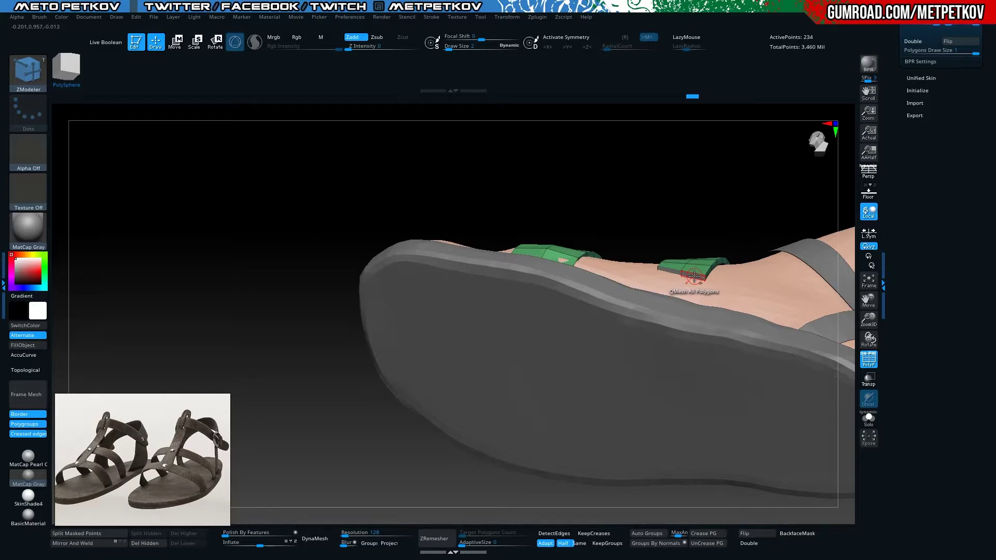
Set the ZModeler target to Polygroup All and toggle Solo to check the straps
key(ctrl+shift+s)
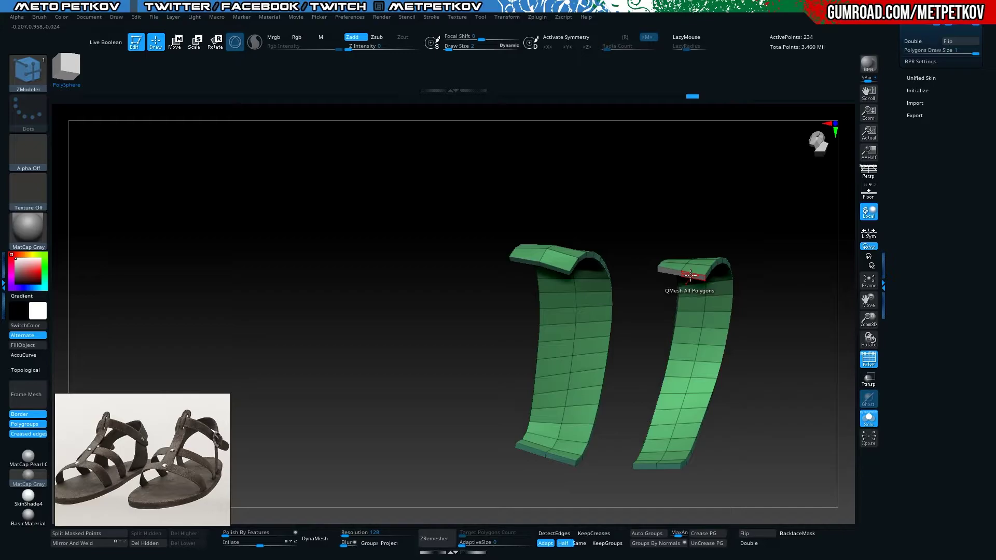
key(space)
key(space)
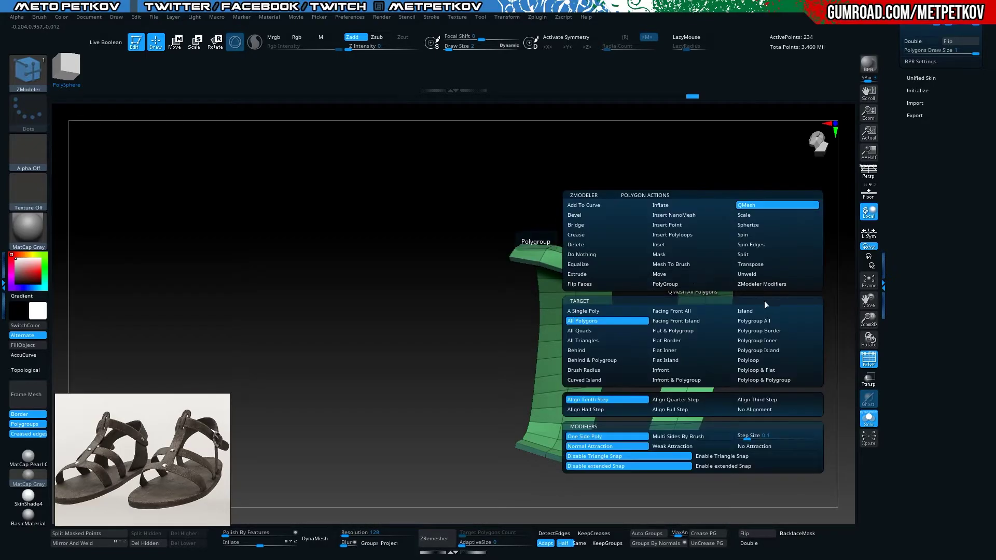
click(768, 320)
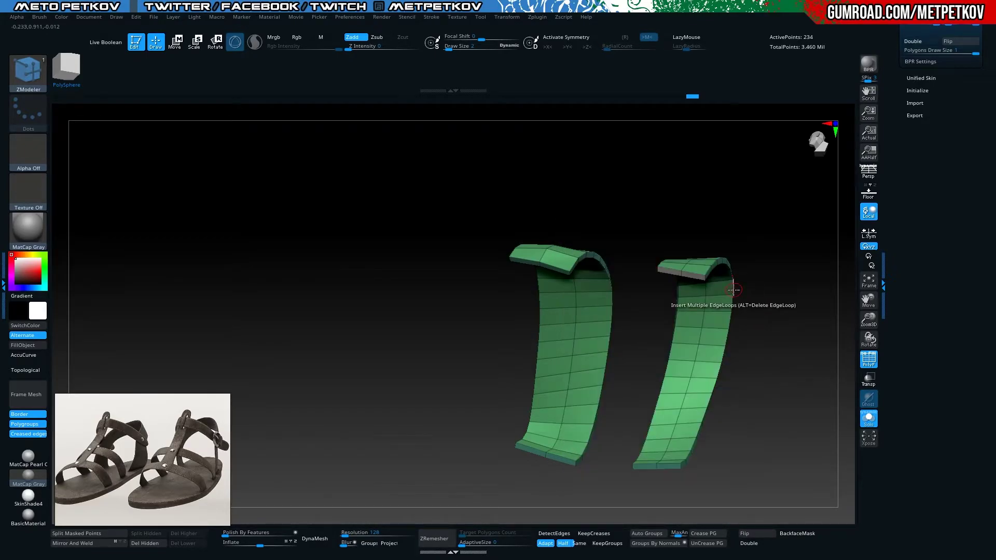
key(ctrl+shift+s)
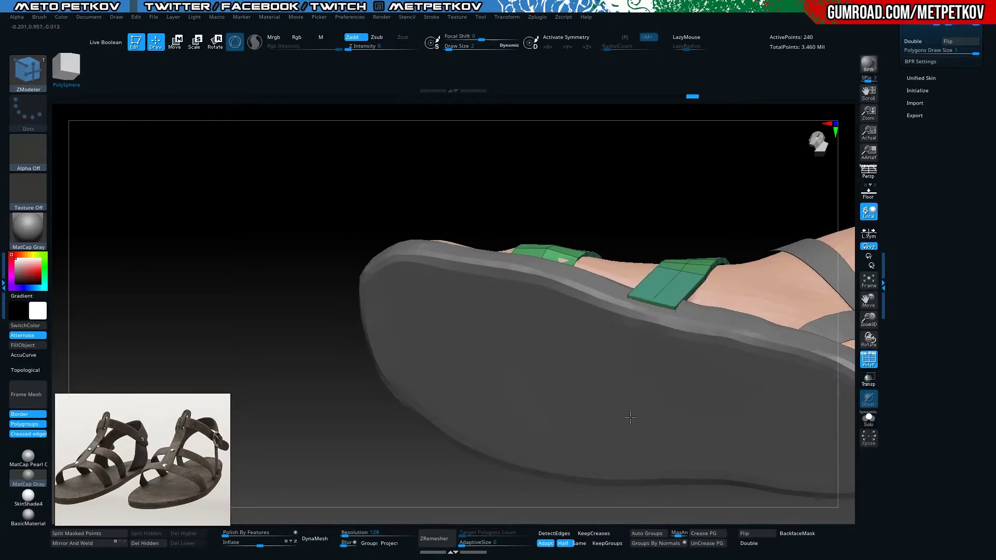
drag(707, 207, 691, 230)
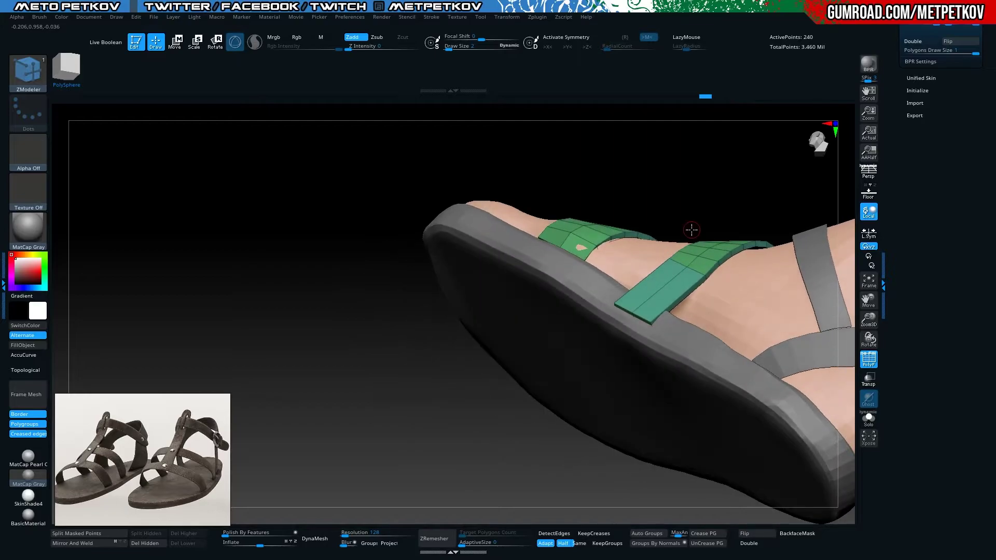
mouse_move(194, 241)
mouse_down()
mouse_move(162, 229)
mouse_move(189, 227)
mouse_move(425, 316)
mouse_move(549, 325)
mouse_move(542, 331)
mouse_move(621, 310)
mouse_up()
key(ctrl+shift+s)
key(ctrl+shift+s)
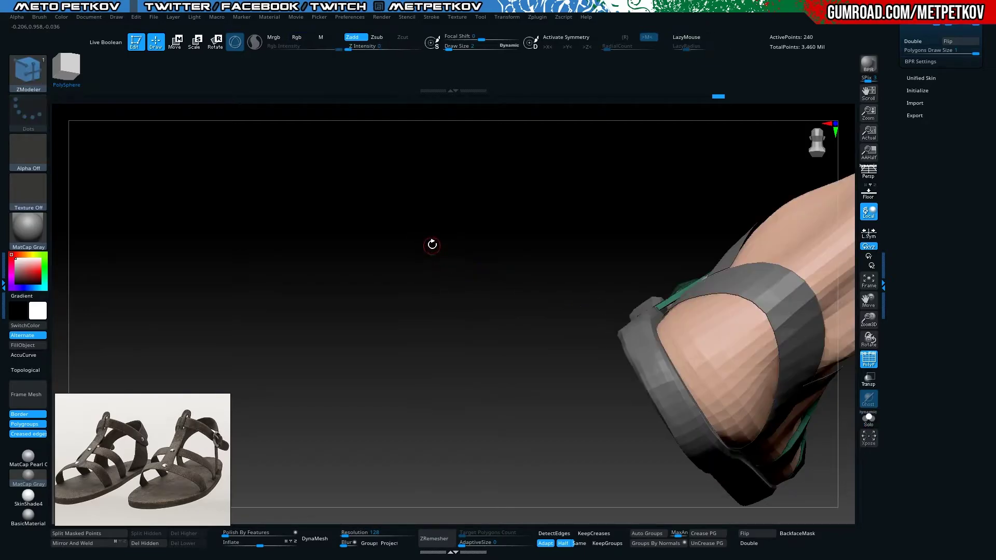
Reposition the green strap end around the foot with the Transpose Move gizmo
click(639, 311)
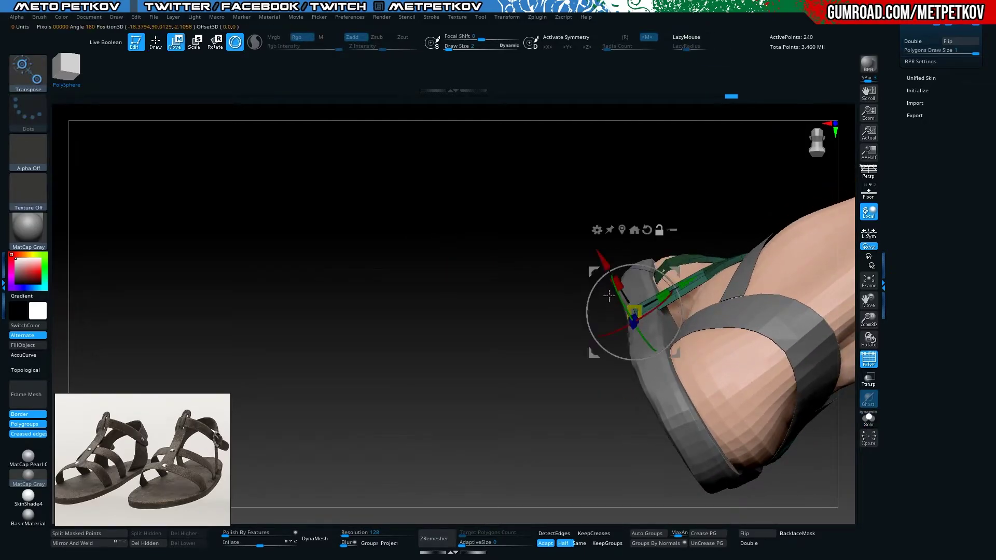
drag(600, 256, 604, 267)
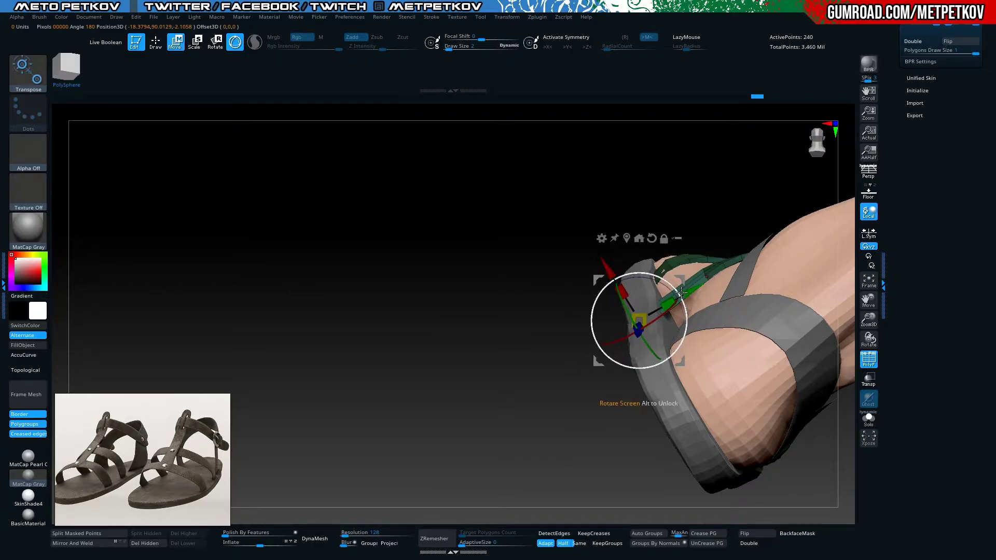
drag(681, 294, 707, 285)
mouse_move(611, 259)
mouse_down()
mouse_move(489, 285)
mouse_move(513, 303)
mouse_up()
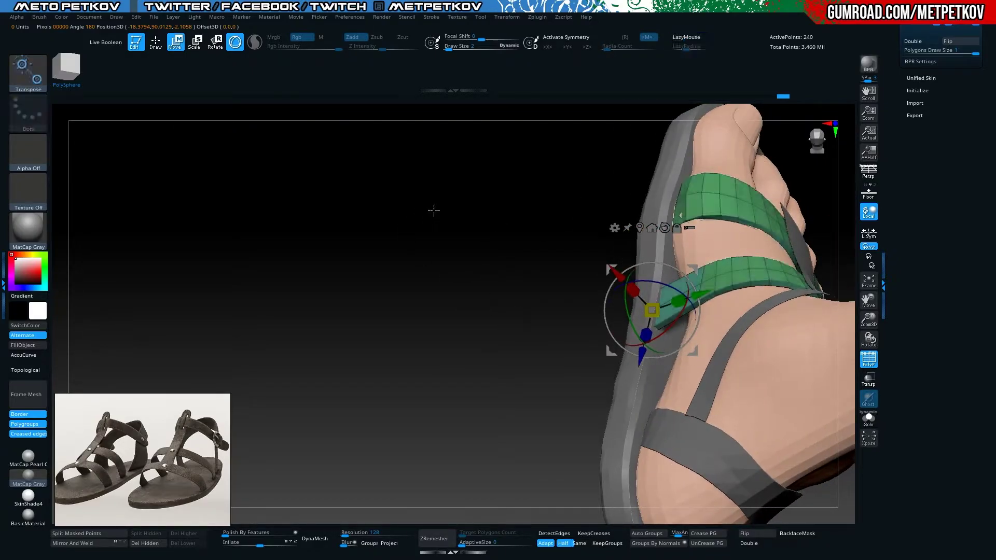
key(q)
Return to ZModeler on the toe strap and isolate the green strap with Solo
mouse_move(433, 211)
mouse_down()
mouse_move(409, 238)
mouse_move(430, 316)
mouse_move(447, 292)
mouse_up()
key(b)
key(z)
key(m)
key(space)
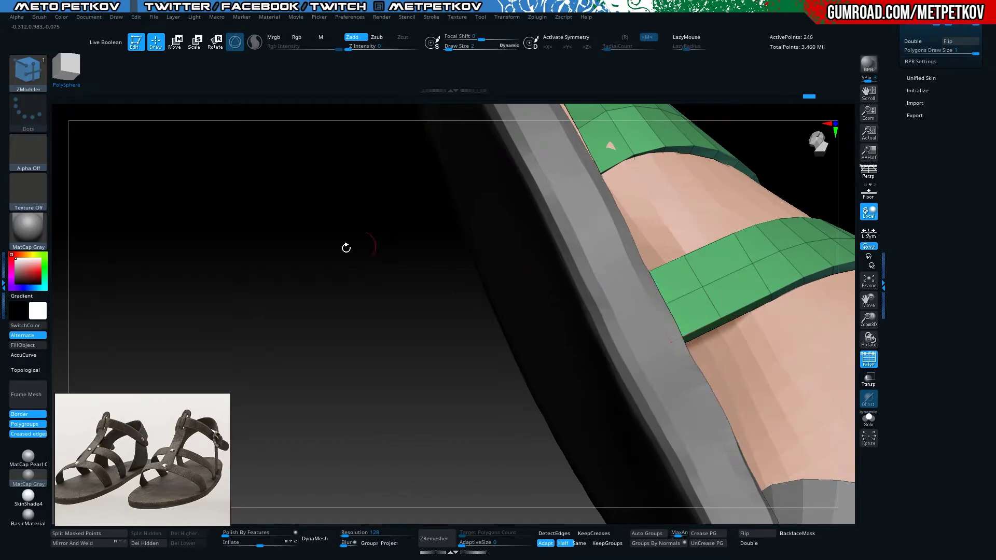
mouse_move(345, 248)
mouse_down()
mouse_move(289, 189)
mouse_move(304, 188)
mouse_up()
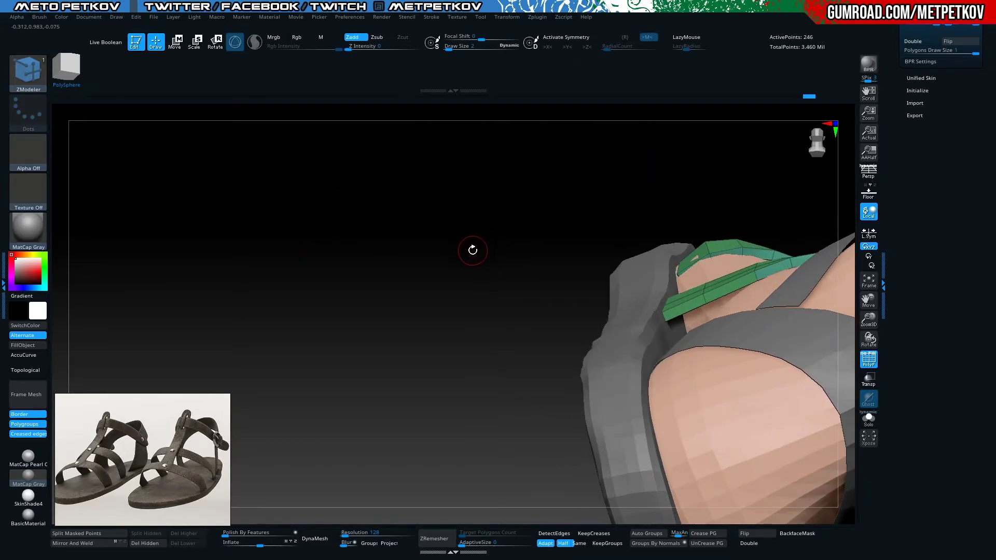
key(ctrl+shift+s)
drag(496, 285, 497, 309)
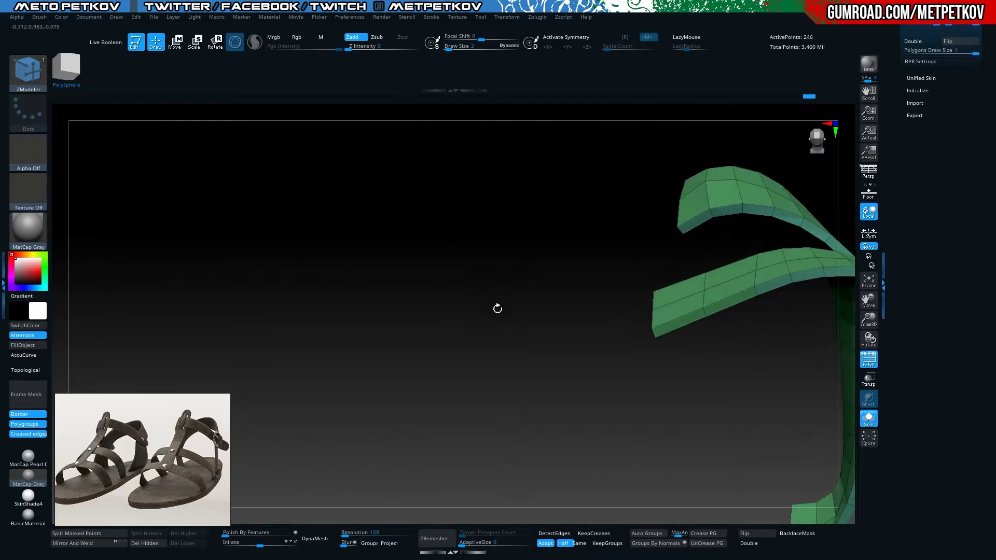
Mask and invert part of the green strap, then move the lower strap into place
key(ctrl)
ctrl+drag(690, 259, 715, 336)
ctrl+click(520, 244)
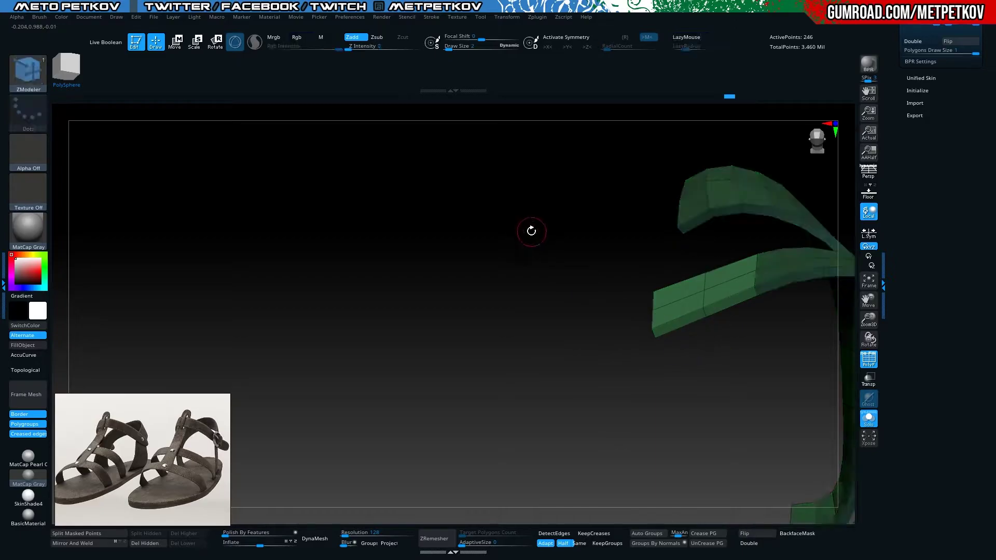
key(ctrl+shift+s)
key(w)
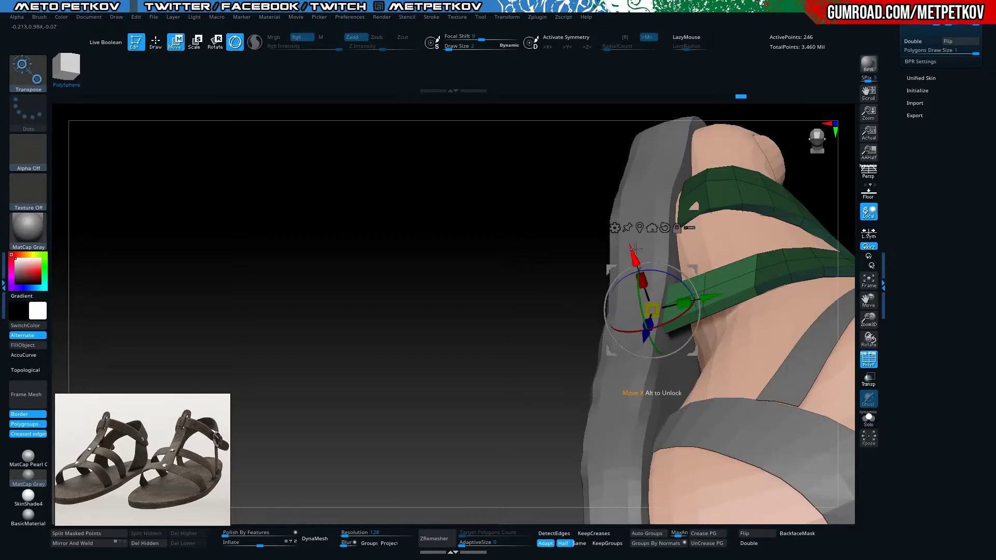
mouse_move(637, 244)
mouse_down()
mouse_move(639, 227)
mouse_move(681, 236)
mouse_up()
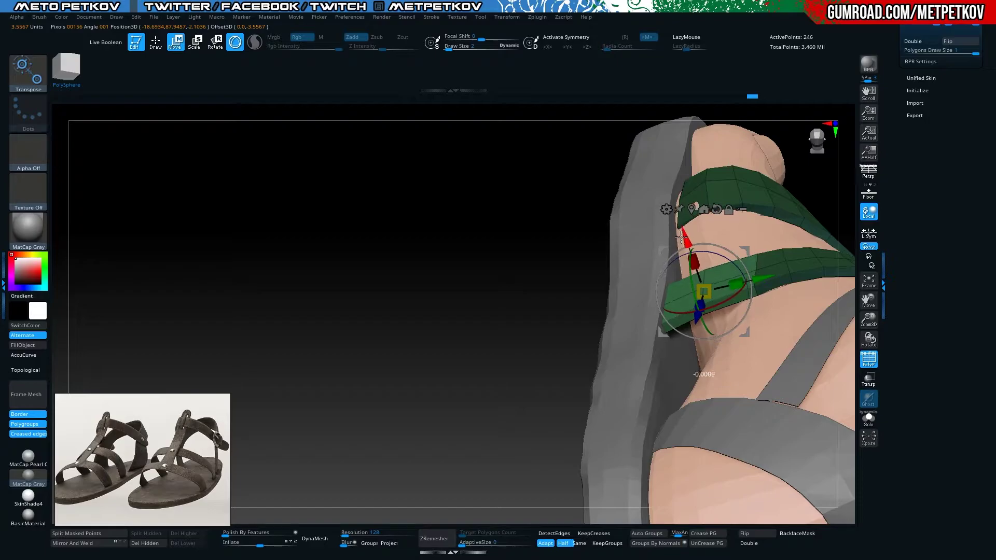
mouse_move(548, 261)
mouse_down()
mouse_move(466, 251)
mouse_move(516, 389)
mouse_move(229, 271)
mouse_move(257, 310)
mouse_up()
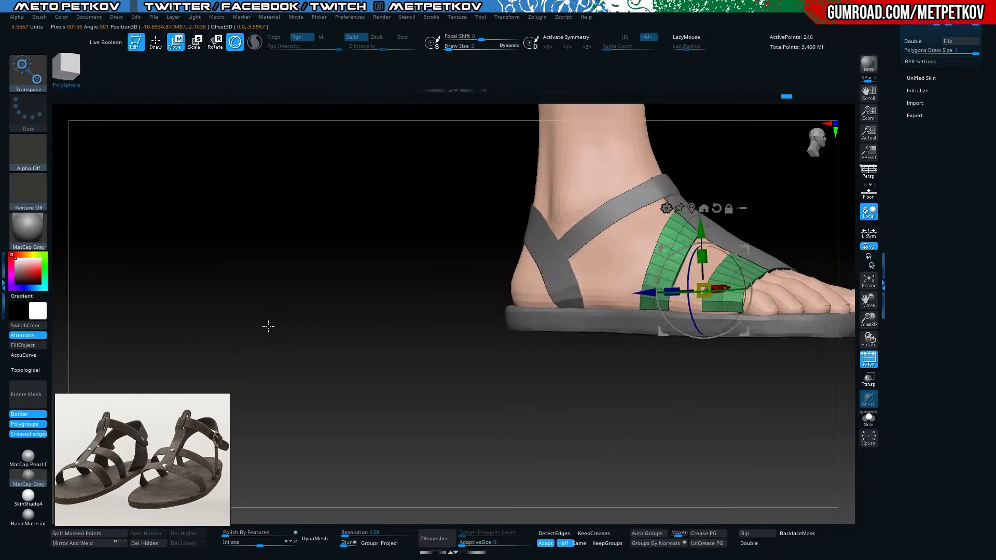
key(shift+s)
mouse_move(319, 285)
mouse_down()
mouse_move(296, 320)
mouse_move(284, 280)
mouse_up()
key(shift+s)
mouse_move(682, 413)
mouse_down()
mouse_move(515, 349)
mouse_move(429, 334)
mouse_move(427, 280)
mouse_move(409, 311)
mouse_move(438, 371)
mouse_move(347, 249)
mouse_move(291, 220)
mouse_move(503, 286)
mouse_up()
Select the thin top strap and set the Move brush to size 9 with curve-accurate strokes off
alt+click(609, 267)
mouse_move(518, 249)
mouse_down()
mouse_move(436, 225)
mouse_move(382, 193)
mouse_move(439, 160)
mouse_up()
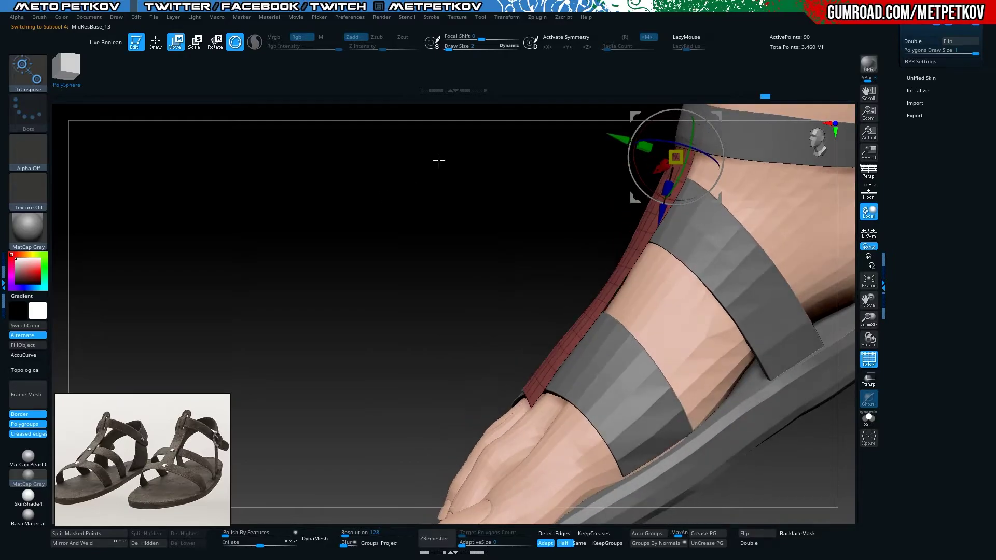
key(q)
mouse_move(423, 227)
mouse_down()
mouse_move(407, 196)
mouse_move(575, 269)
mouse_up()
key(space)
key(space)
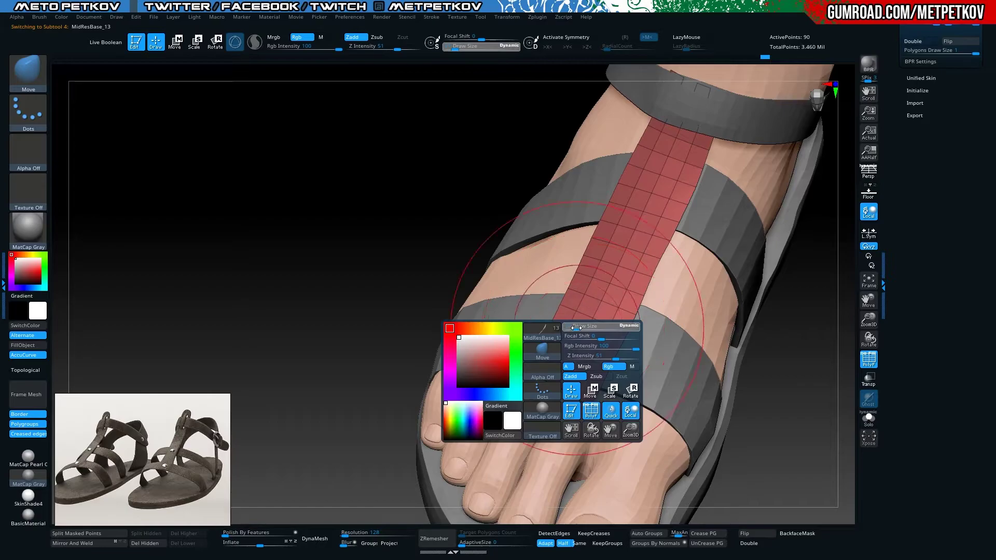
drag(574, 326, 589, 333)
key(space)
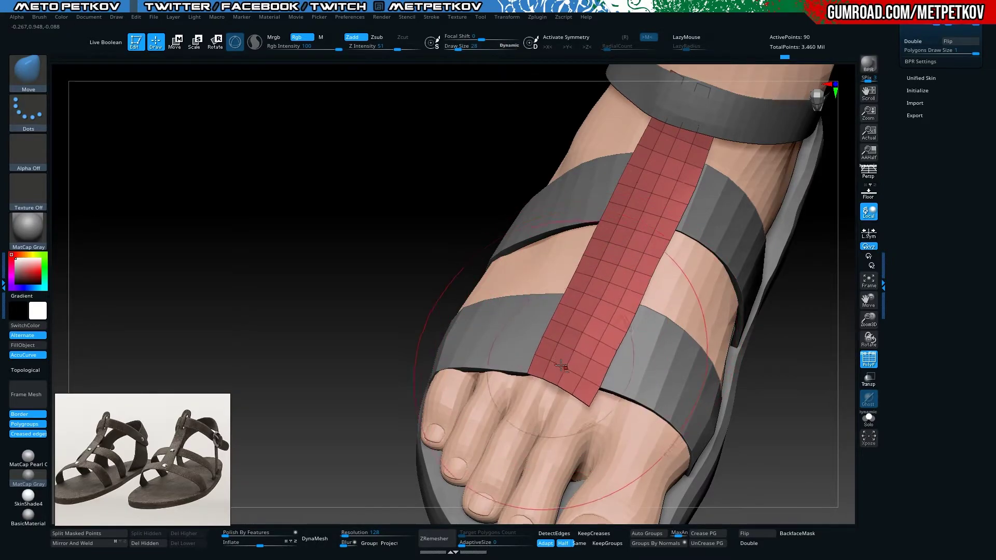
key(space)
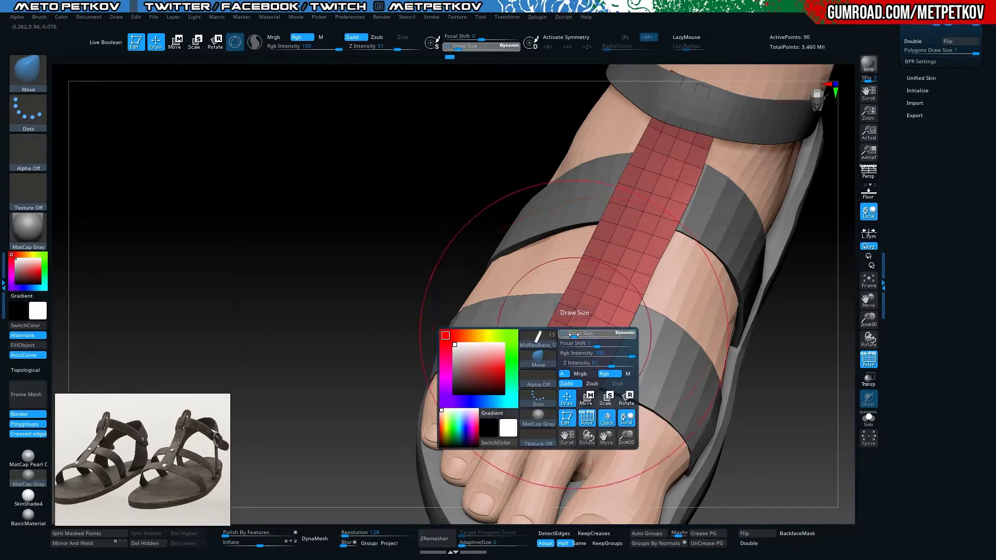
drag(568, 332, 564, 333)
mouse_move(600, 366)
alt+mouse_down()
mouse_move(365, 207)
mouse_move(456, 214)
mouse_move(522, 378)
mouse_move(407, 251)
mouse_move(503, 241)
mouse_move(200, 209)
mouse_move(234, 223)
alt+mouse_up()
click(45, 355)
mouse_move(83, 332)
mouse_down()
mouse_move(322, 249)
mouse_move(662, 185)
mouse_up()
Remove an edge loop from the red strap and extrude it with QMesh for thickness
key(b)
key(z)
key(m)
drag(315, 213, 658, 259)
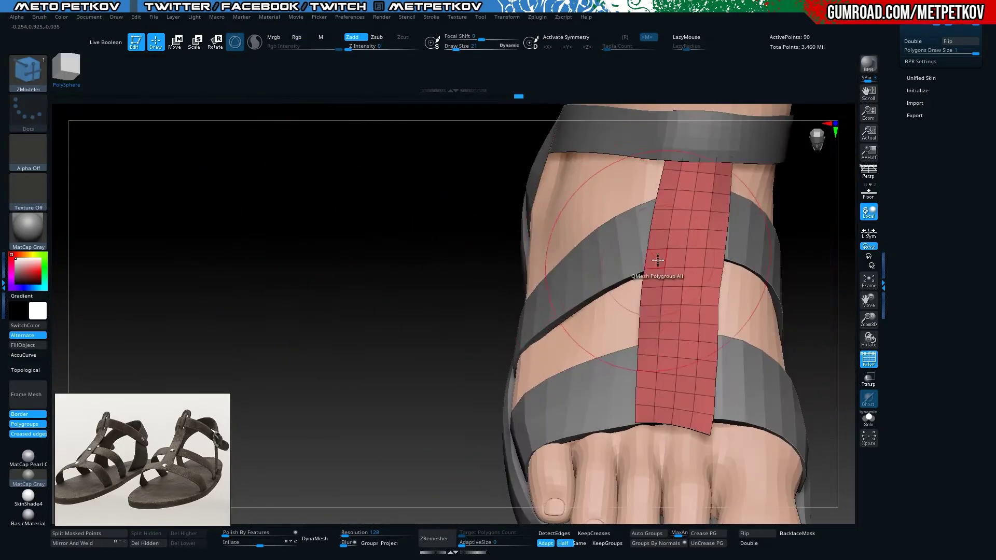
alt+click(703, 255)
mouse_move(466, 249)
mouse_down()
mouse_move(313, 251)
mouse_move(414, 225)
mouse_move(444, 184)
mouse_up()
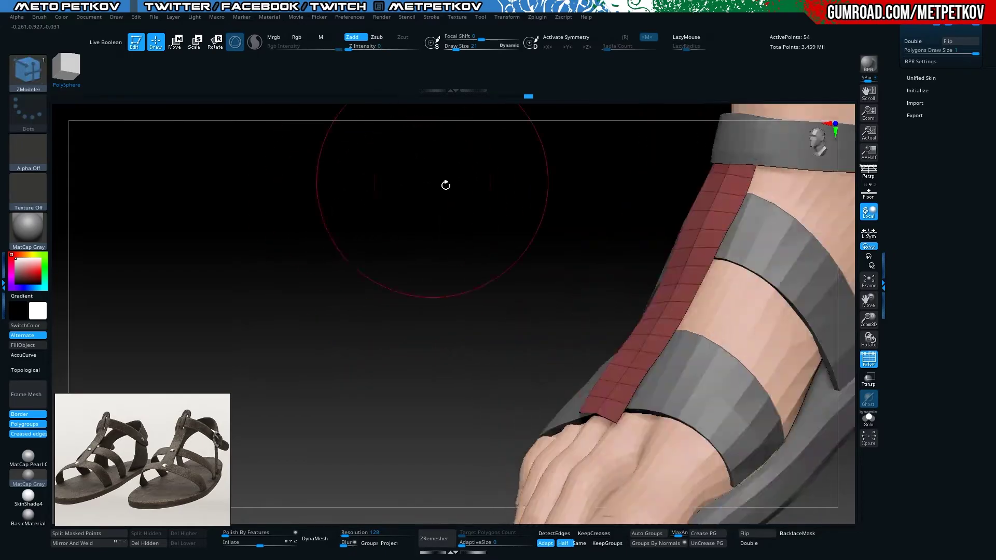
drag(713, 216, 718, 221)
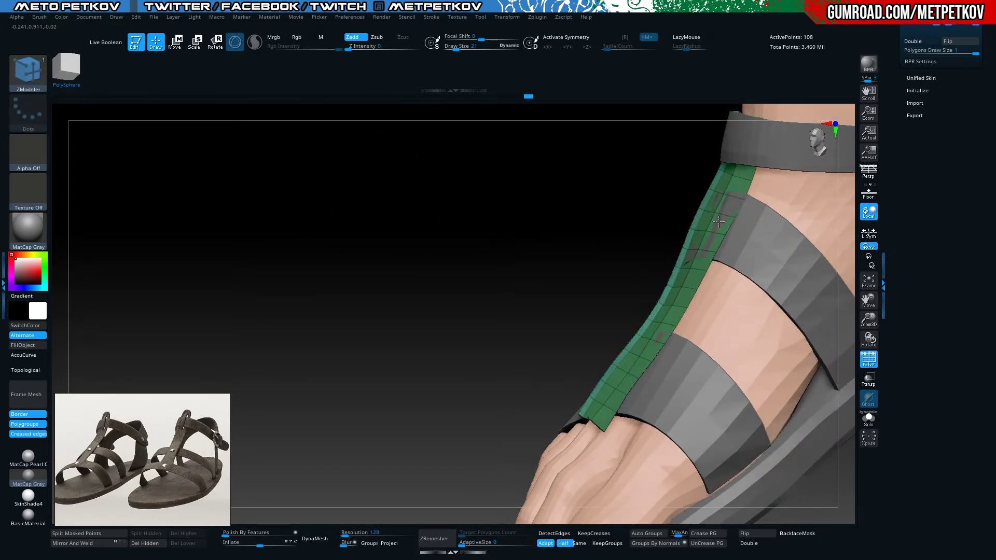
mouse_move(363, 207)
mouse_down()
mouse_move(273, 222)
mouse_move(211, 284)
mouse_move(489, 167)
mouse_move(663, 265)
mouse_up()
drag(503, 237, 494, 315)
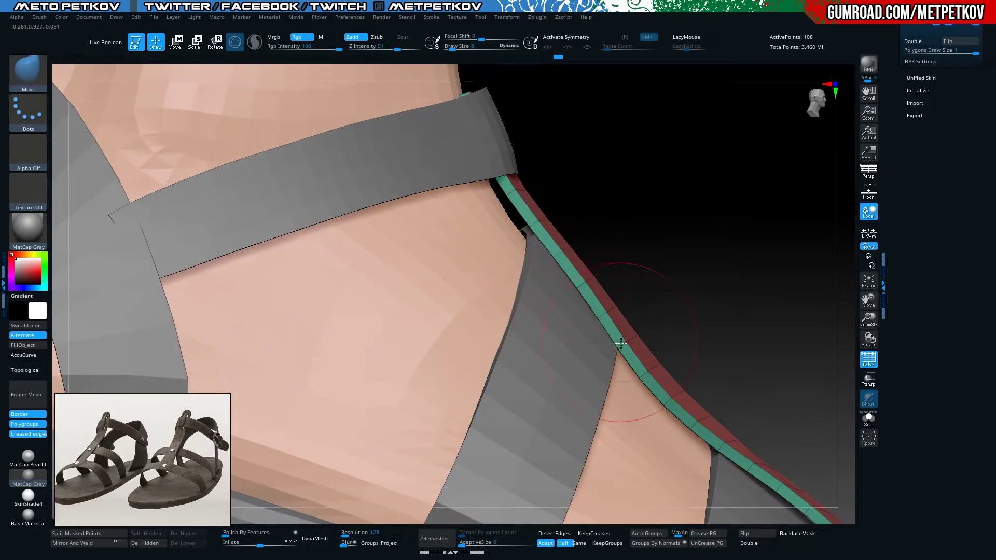
Set the Move brush to size 4 and redo the recent strap edits at the junction
key(b)
key(m)
key(v)
mouse_move(623, 234)
alt+mouse_down()
mouse_move(418, 304)
mouse_move(288, 284)
mouse_move(375, 253)
mouse_move(378, 178)
mouse_move(393, 218)
mouse_move(489, 335)
alt+mouse_up()
key(space)
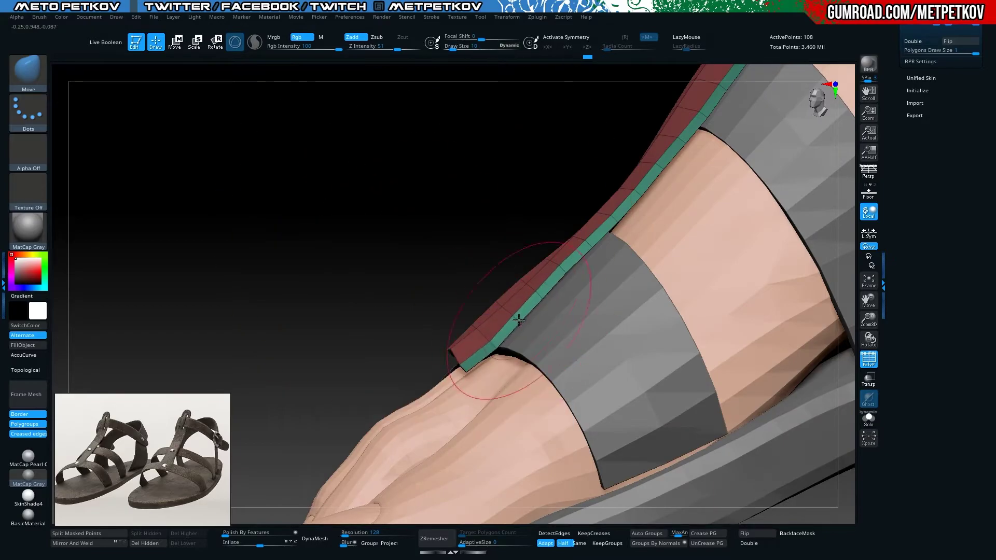
key(ctrl+shift+z)
key(ctrl+shift+z)
key(ctrl+shift+z)
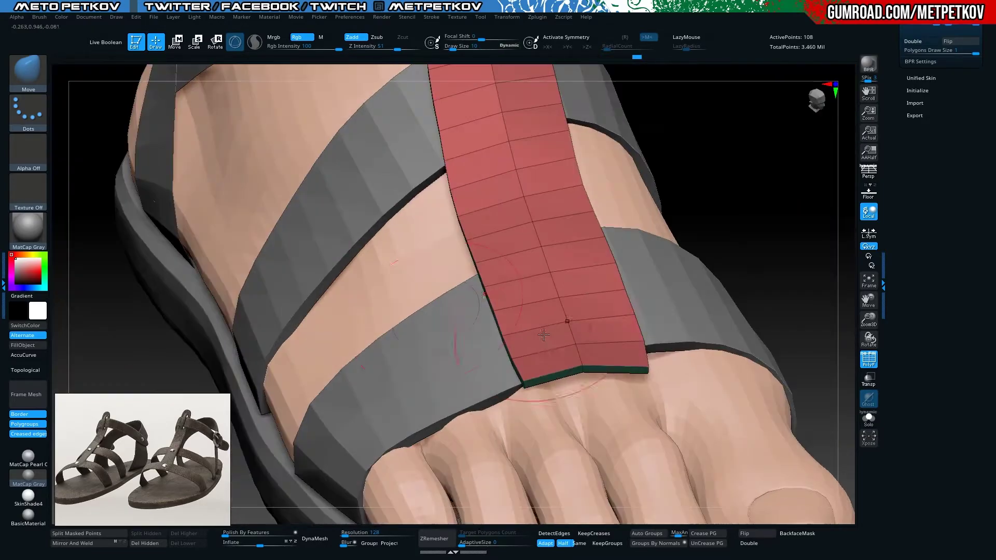
key(ctrl+shift+z)
key(ctrl+shift+z)
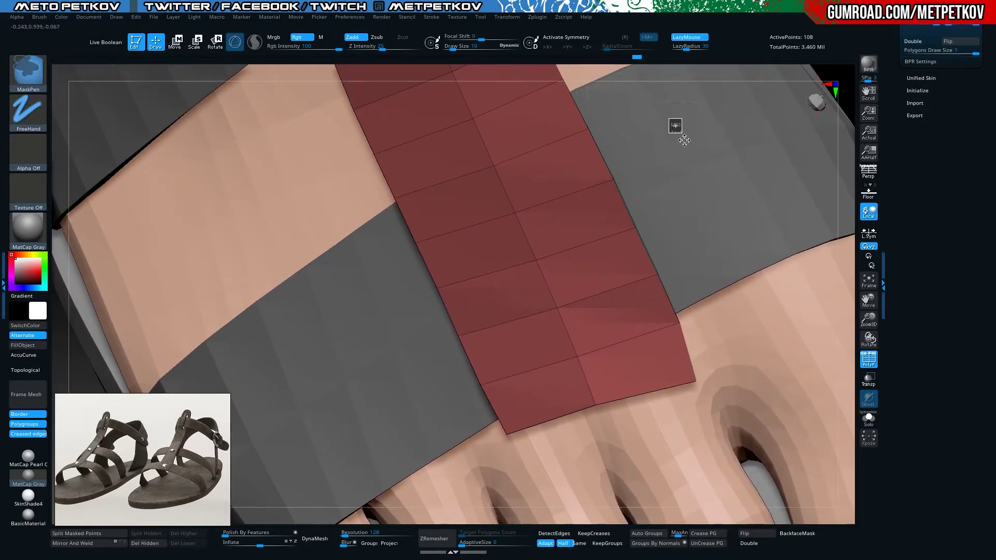
key(w)
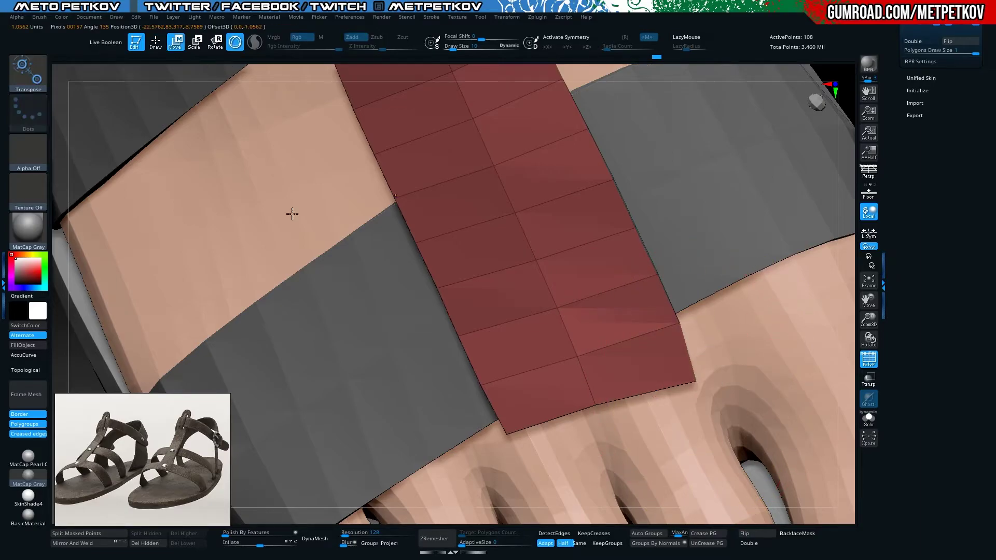
key(ctrl+shift+z)
key(ctrl+shift+z)
key(ctrl+shift+z)
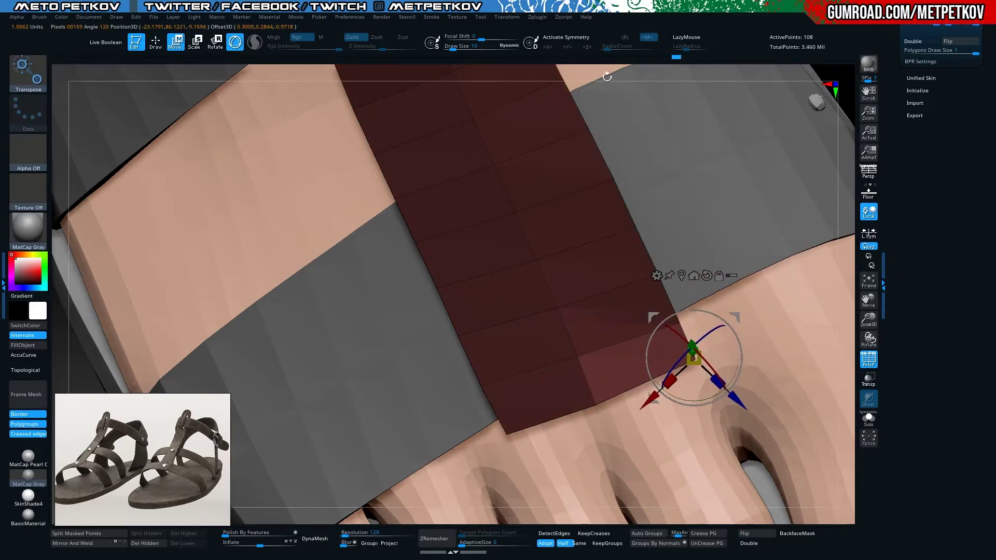
key(ctrl+shift+z)
key(ctrl+shift+z)
key(ctrl+shift+z)
key(ctrl+shift+z)
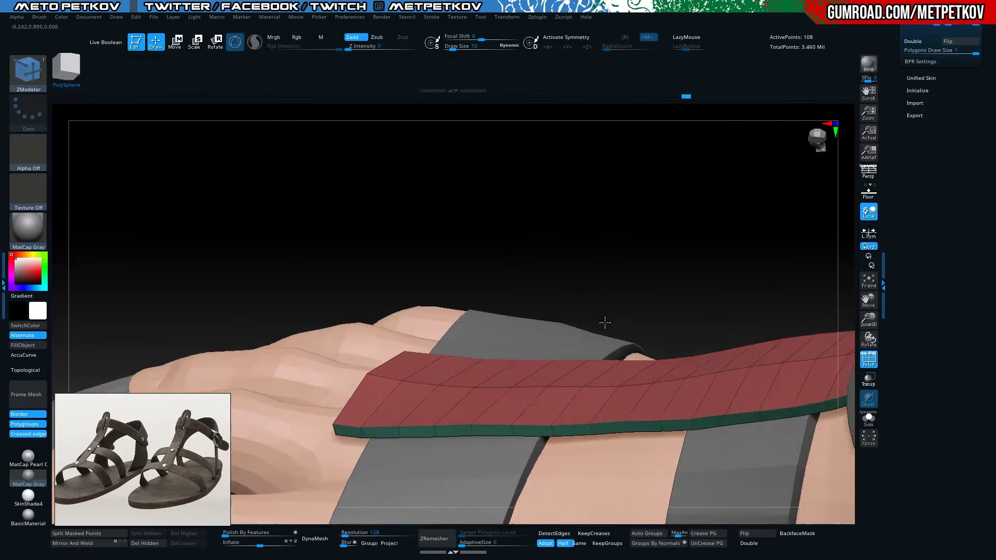
key(ctrl+shift+z)
key(ctrl+shift+z)
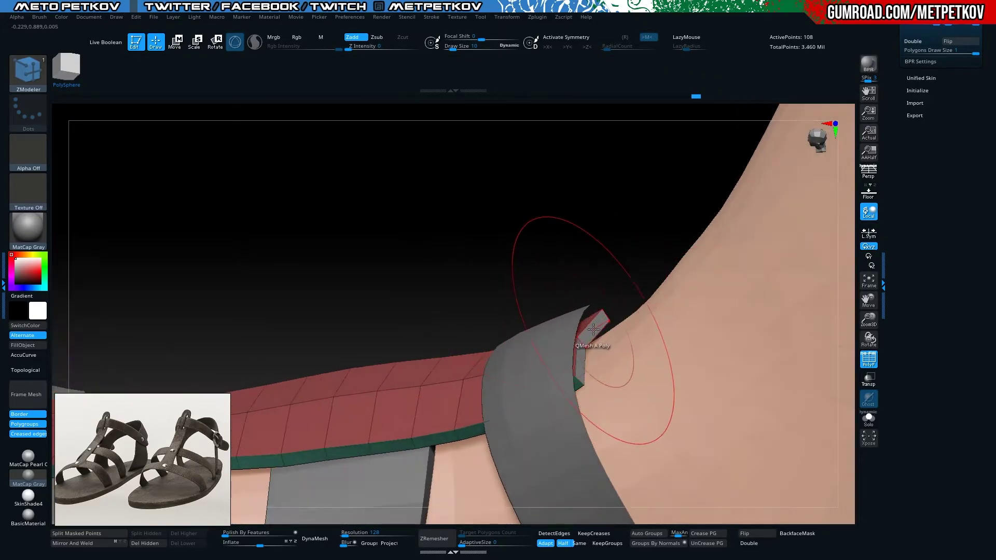
key(ctrl+shift+z)
key(ctrl+shift+z)
key(ctrl+shift+z)
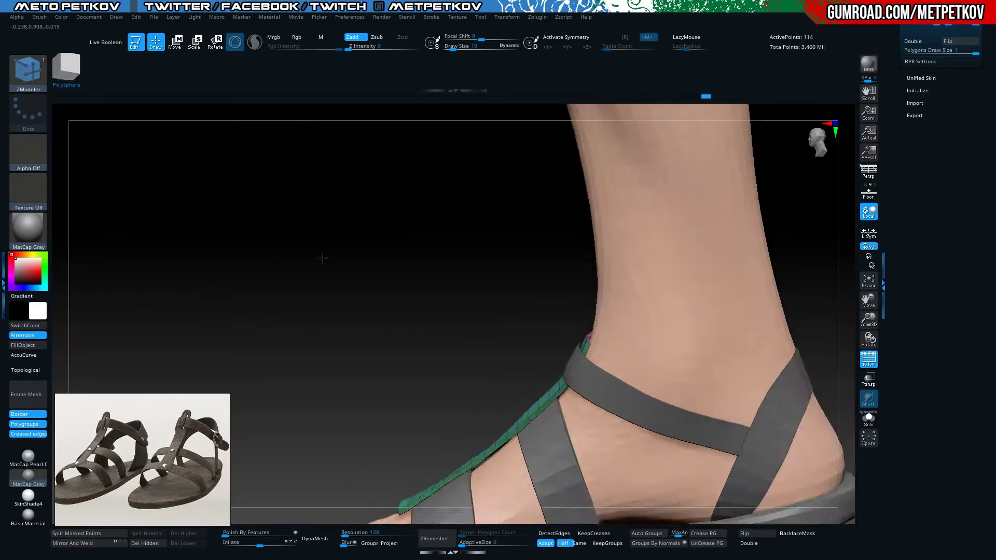
Reshape the solo'd instep strap with Transpose and a size-2 Move brush, then inspect the foot
key(d)
key(Escape)
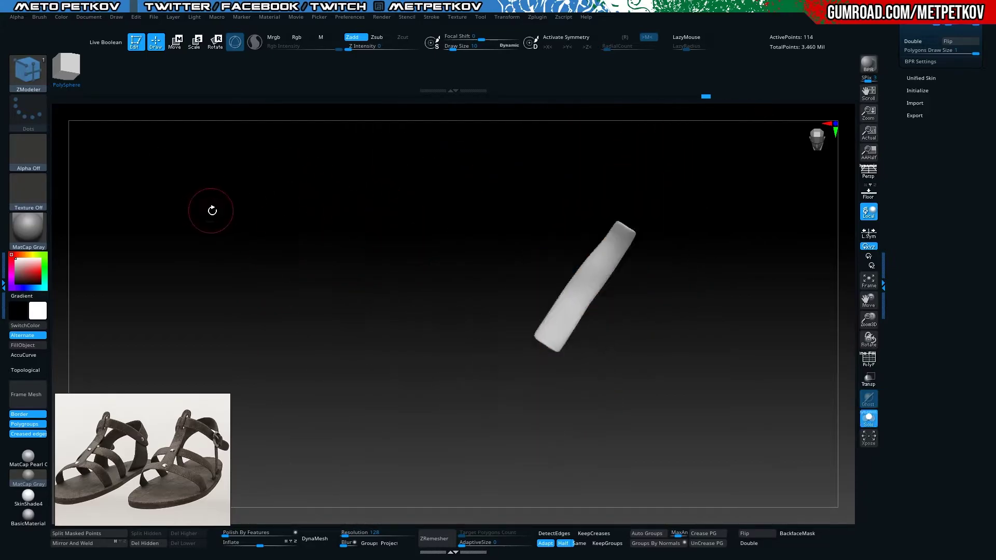
key(f)
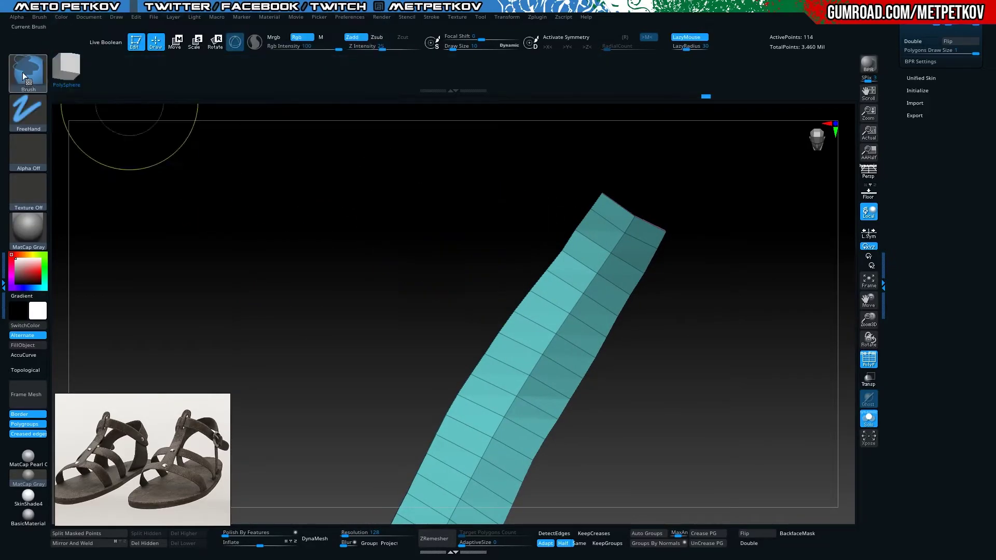
key(space)
drag(498, 239, 477, 244)
key(w)
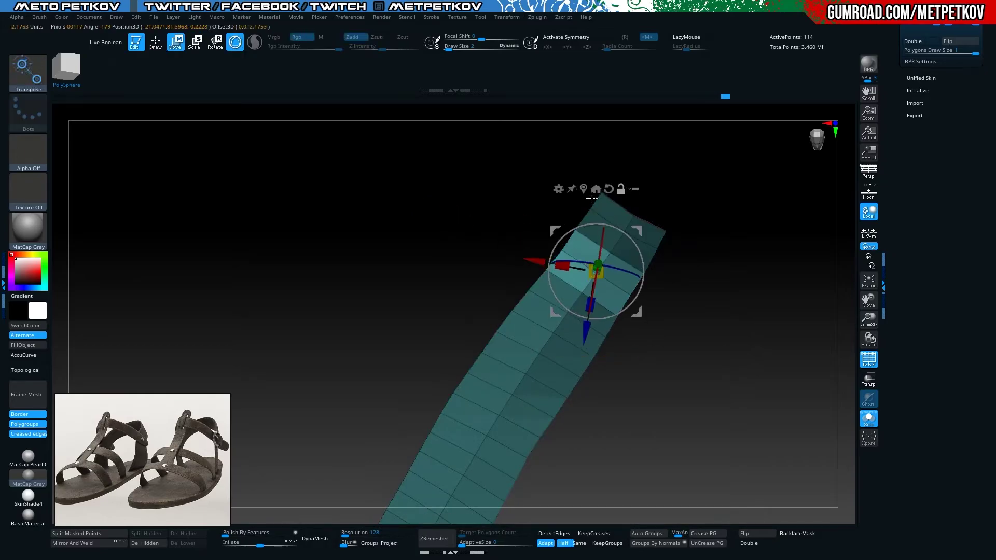
key(q)
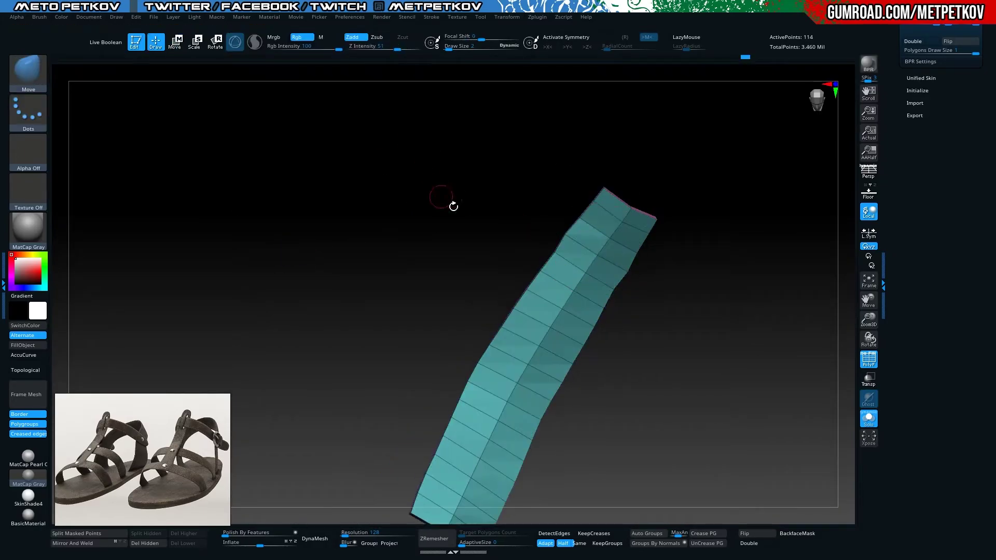
mouse_move(276, 253)
mouse_down()
mouse_move(271, 245)
mouse_move(293, 235)
mouse_up()
mouse_move(434, 192)
mouse_down()
mouse_move(406, 216)
mouse_move(454, 223)
mouse_move(262, 202)
mouse_move(295, 204)
mouse_move(297, 225)
mouse_up()
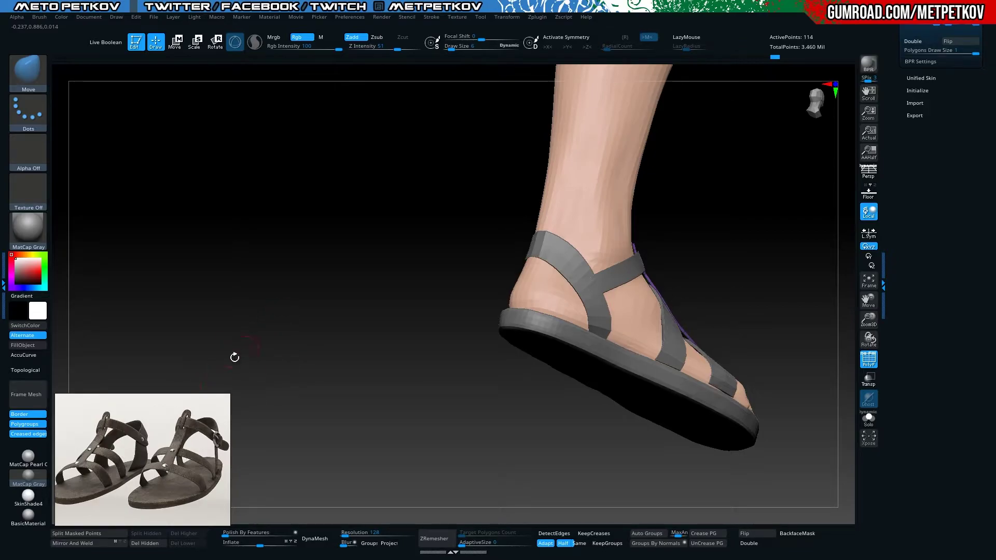
drag(208, 378, 218, 352)
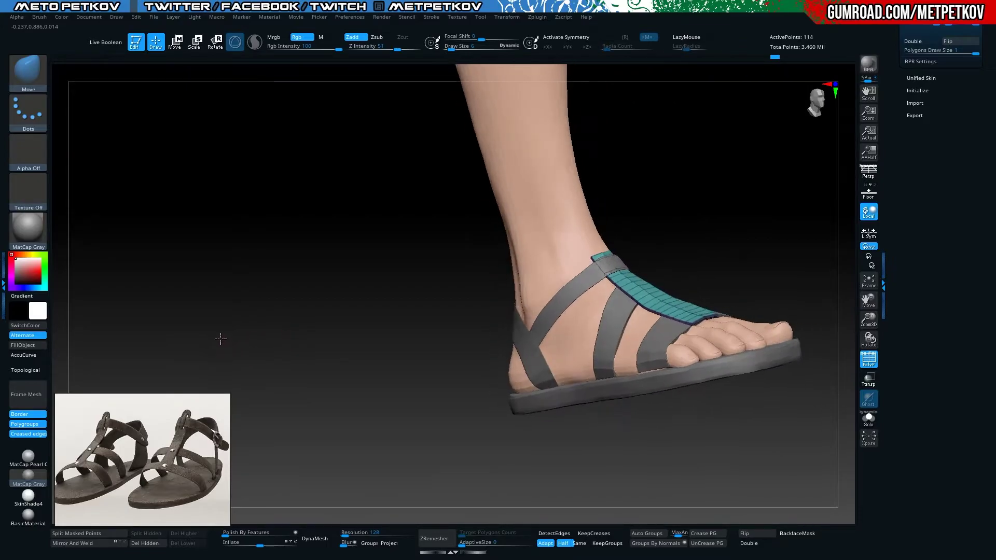
Make the top strap active and use ZModeler polygon actions to extend it toward the heel
alt+click(532, 257)
key(w)
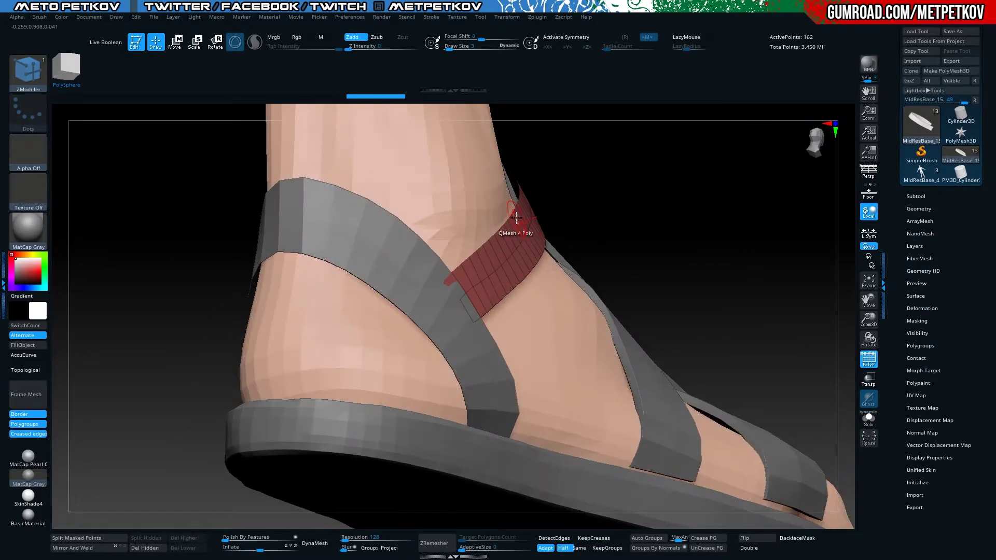
key(space)
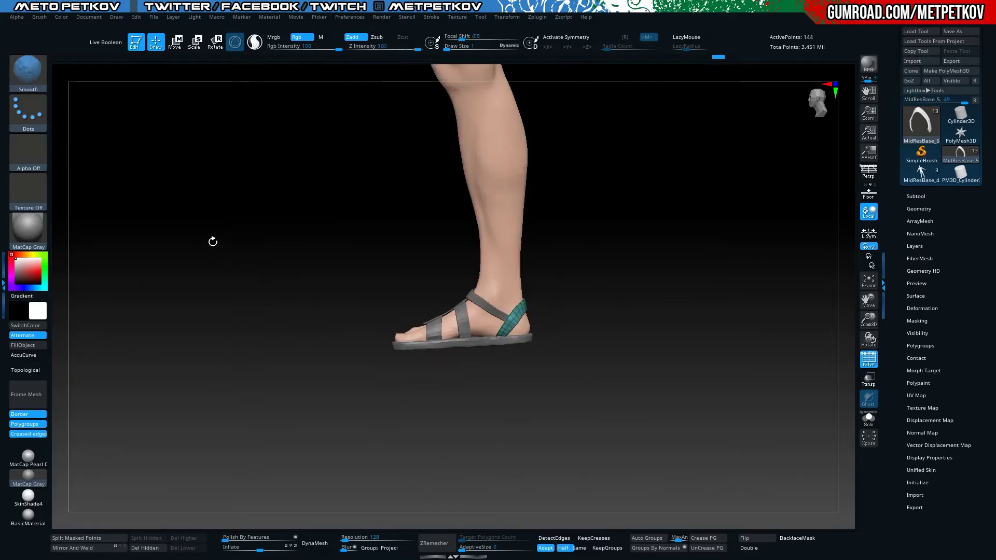
drag(249, 321, 257, 260)
Select the sandal sole and run hPolish along its edge near the toes
alt+click(532, 296)
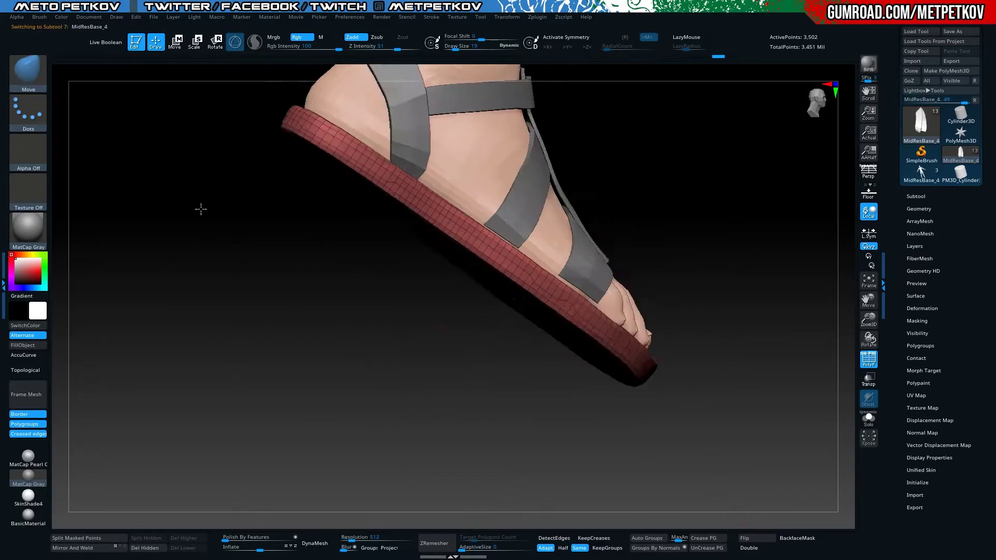
drag(200, 209, 223, 203)
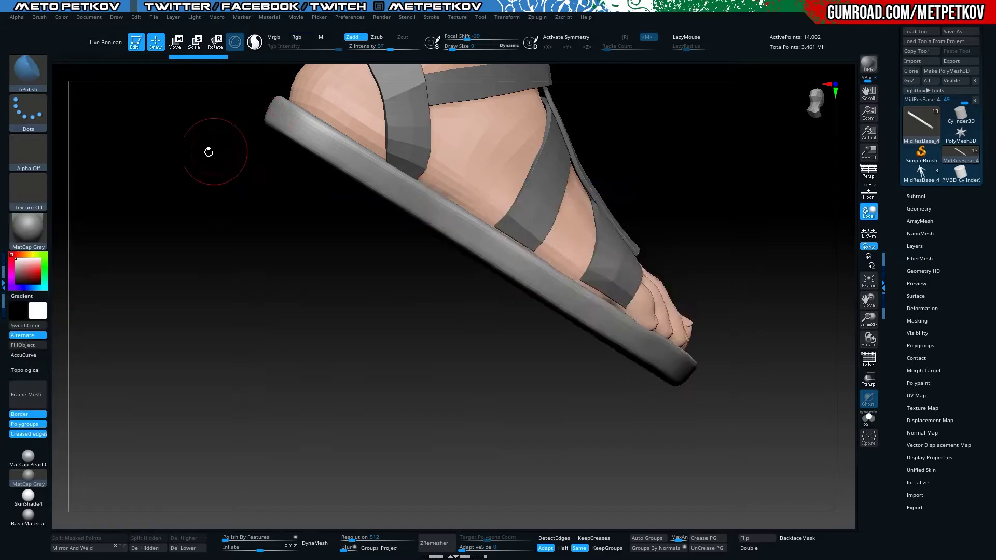
drag(548, 288, 529, 265)
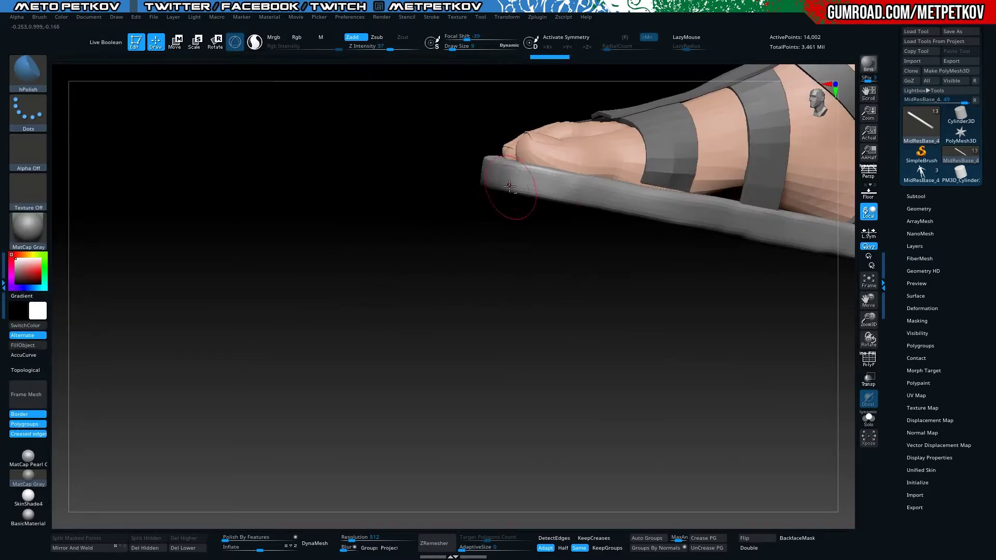
alt+click(529, 265)
drag(427, 300, 298, 356)
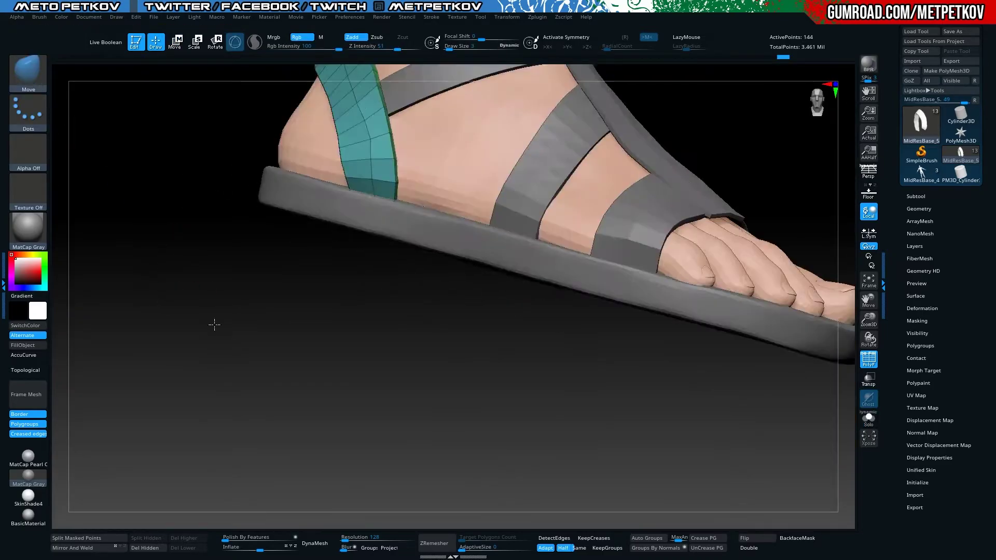
Inspect the teal and yellow front straps over the toes and select the large fold brush
drag(214, 324, 190, 310)
mouse_move(175, 223)
mouse_down()
mouse_move(328, 257)
mouse_move(354, 337)
mouse_up()
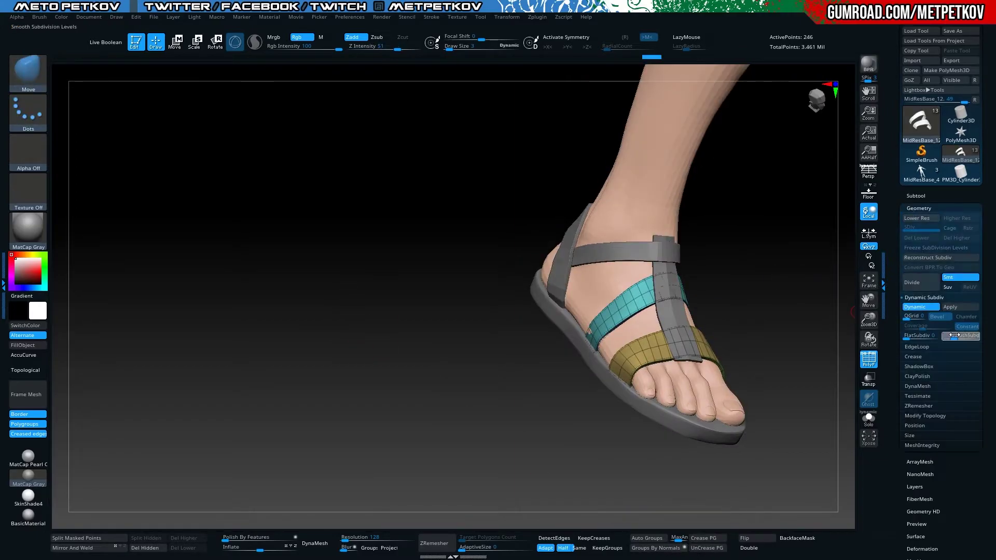
alt+drag(311, 394, 210, 240)
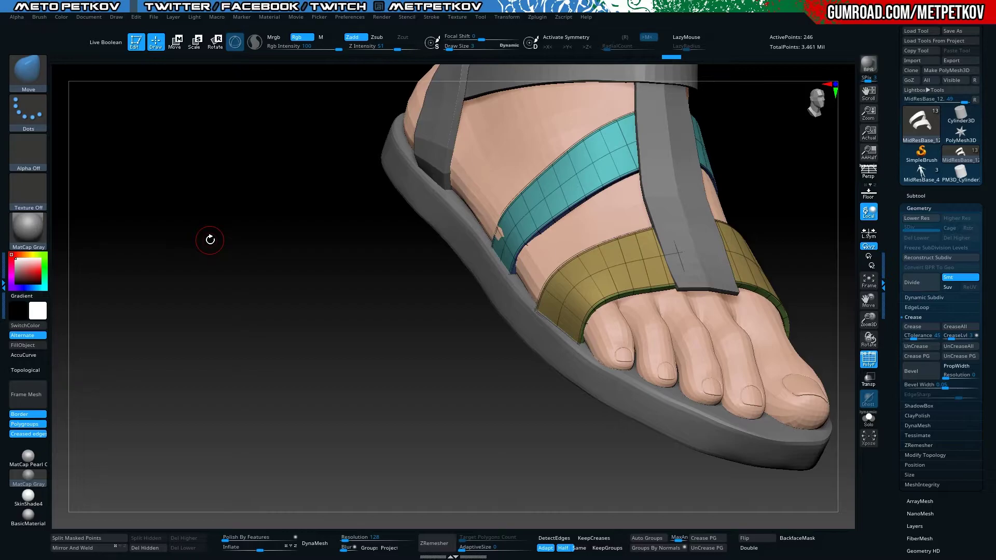
mouse_move(210, 240)
mouse_down()
mouse_move(358, 329)
mouse_move(436, 249)
mouse_up()
mouse_move(574, 223)
alt+mouse_down()
mouse_move(543, 178)
mouse_move(462, 285)
mouse_move(298, 306)
mouse_move(415, 233)
mouse_move(491, 304)
alt+mouse_up()
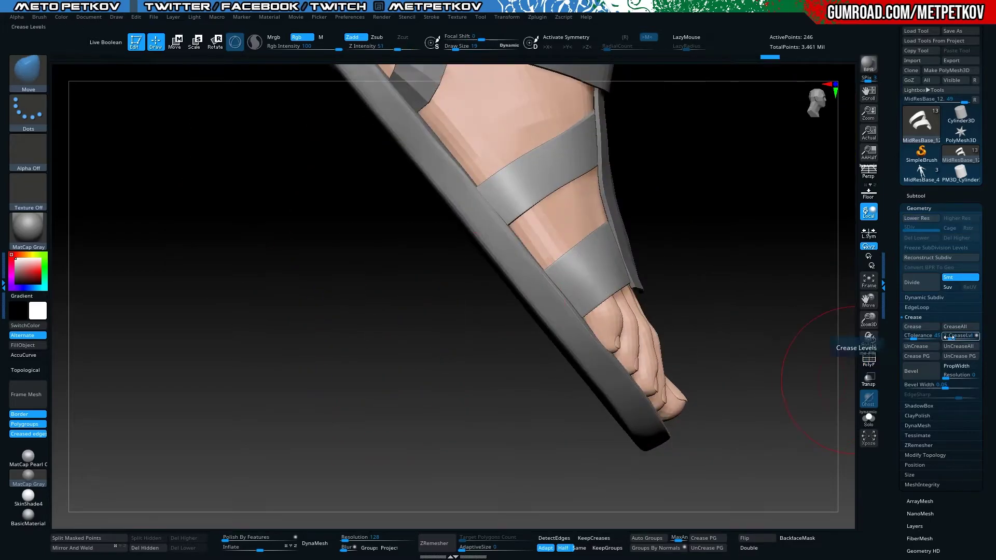
mouse_move(778, 311)
mouse_down()
mouse_move(195, 258)
mouse_move(429, 384)
mouse_move(534, 233)
mouse_move(578, 222)
mouse_move(518, 244)
mouse_move(184, 300)
mouse_up()
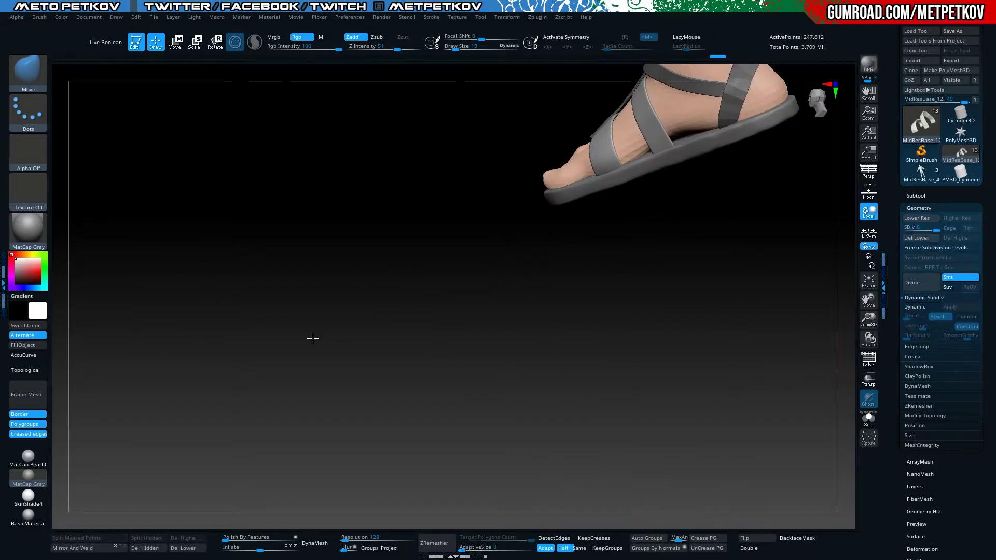
drag(312, 338, 384, 413)
key(1)
drag(380, 169, 451, 204)
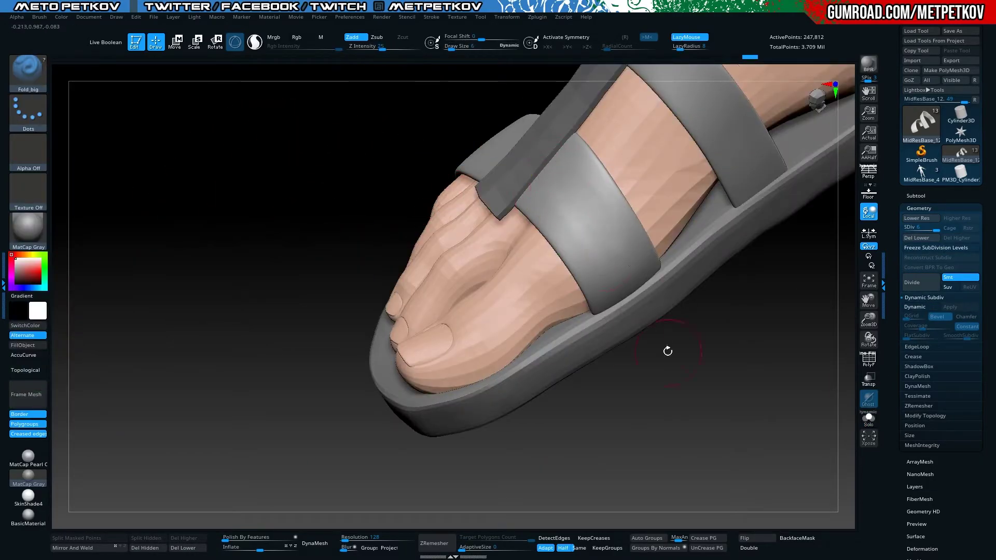
mouse_move(667, 351)
alt+mouse_down()
mouse_move(241, 276)
mouse_move(256, 342)
mouse_move(219, 328)
mouse_move(597, 275)
mouse_move(626, 329)
alt+mouse_up()
drag(656, 418, 575, 303)
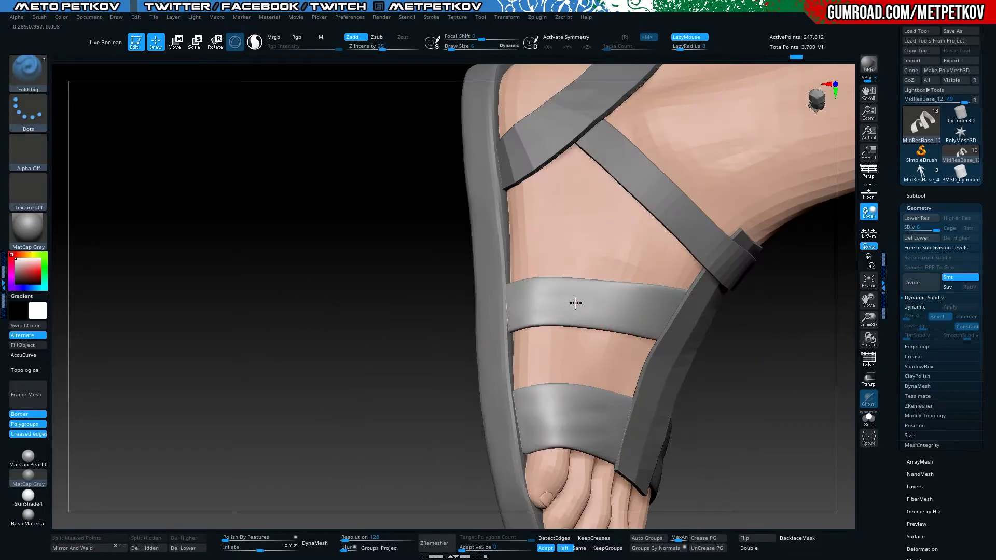
Switch to the Move brush and make the sandal sole the active subtool
key(b)
key(m)
key(v)
mouse_move(365, 331)
mouse_down()
mouse_move(502, 296)
mouse_move(375, 133)
mouse_move(335, 278)
mouse_move(579, 207)
mouse_move(493, 273)
mouse_move(668, 190)
mouse_move(622, 233)
mouse_move(566, 229)
mouse_up()
alt+click(579, 208)
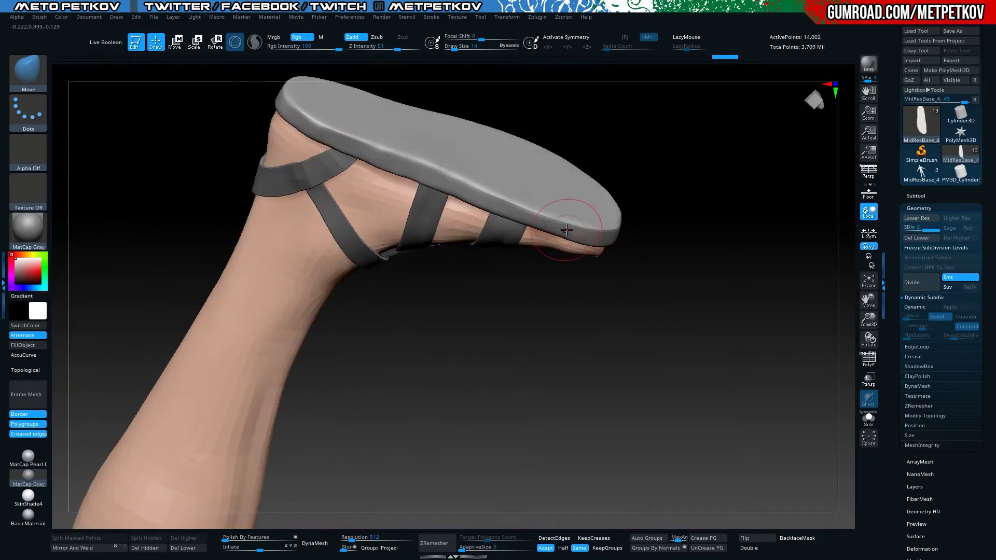
mouse_move(454, 197)
mouse_down()
mouse_move(638, 344)
mouse_move(416, 307)
mouse_move(543, 414)
mouse_up()
Choose the Fold_small brush from the F brushes and view the straps from the side
key(space)
key(b)
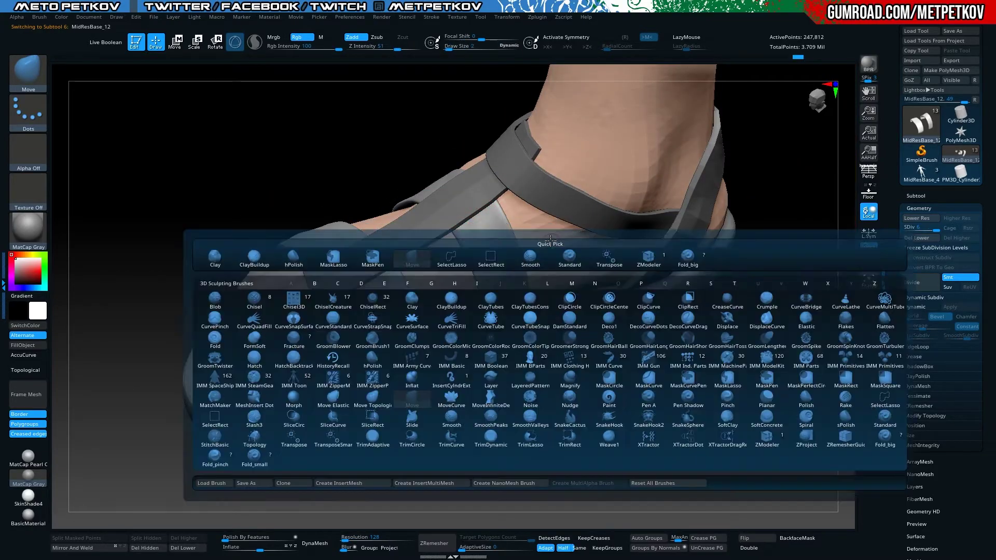
key(f)
key(d)
drag(297, 171, 428, 169)
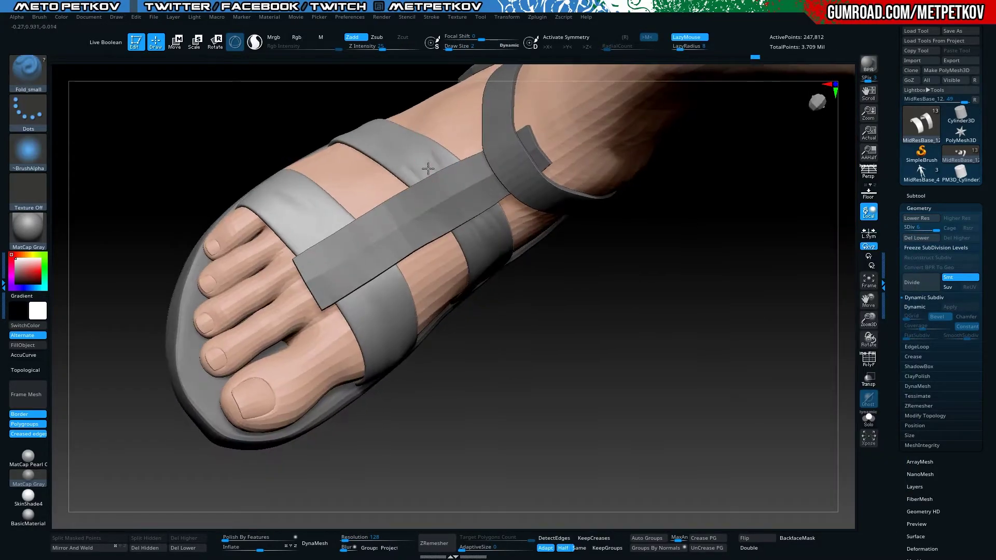
mouse_move(214, 151)
mouse_down()
mouse_move(335, 294)
mouse_move(321, 238)
mouse_move(284, 213)
mouse_up()
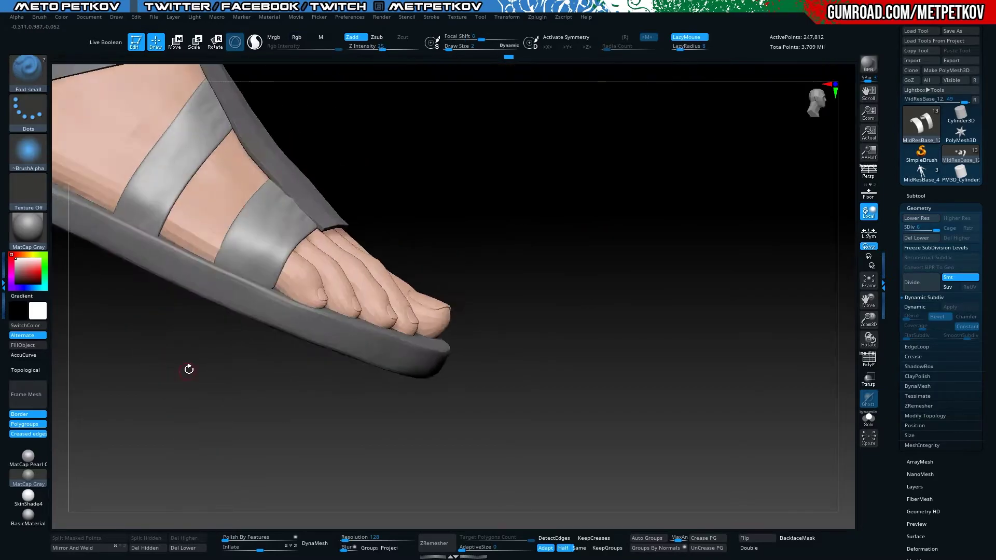
mouse_move(234, 303)
mouse_down()
mouse_move(104, 356)
mouse_move(363, 273)
mouse_up()
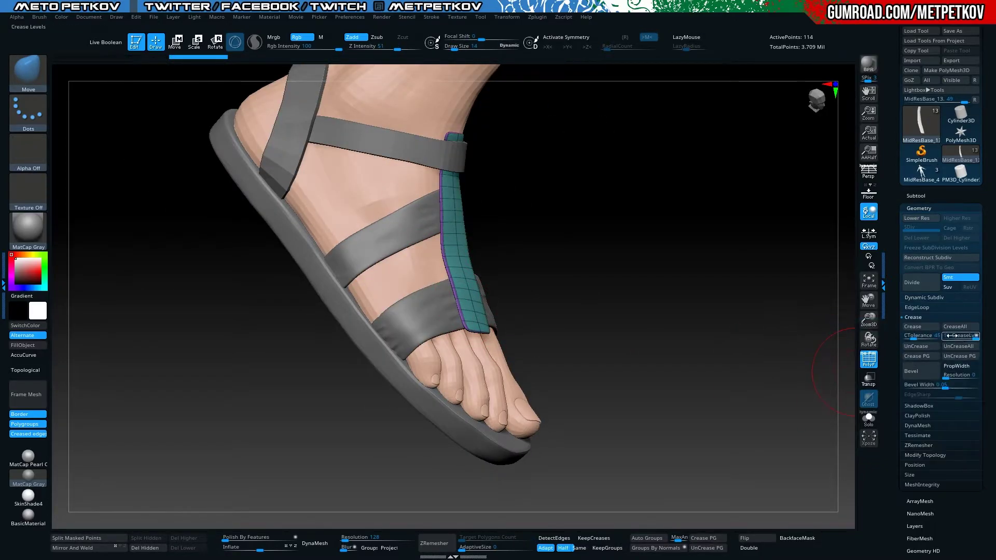
Set the crease level to 1, then switch between the large fold and Move brushes
drag(167, 361, 103, 381)
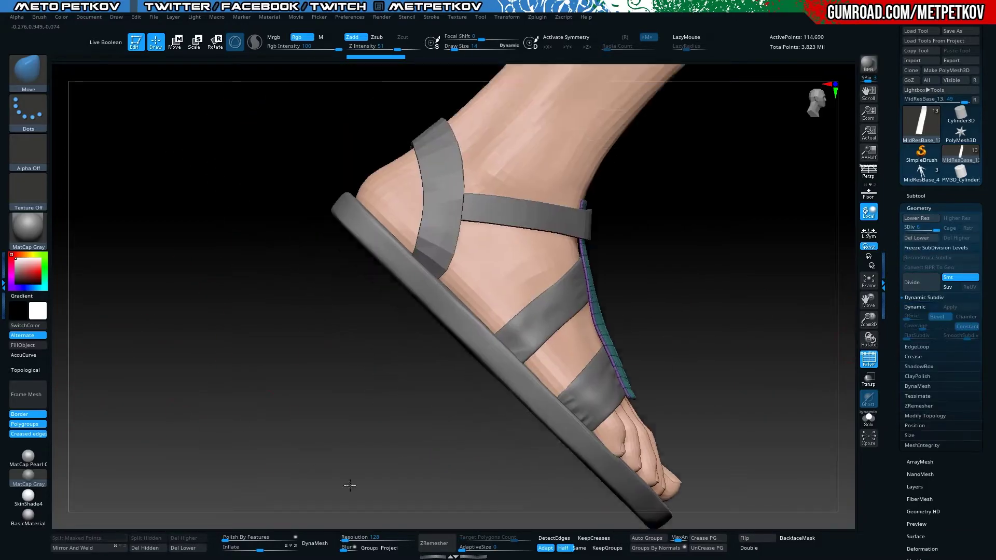
drag(350, 485, 149, 469)
key(space)
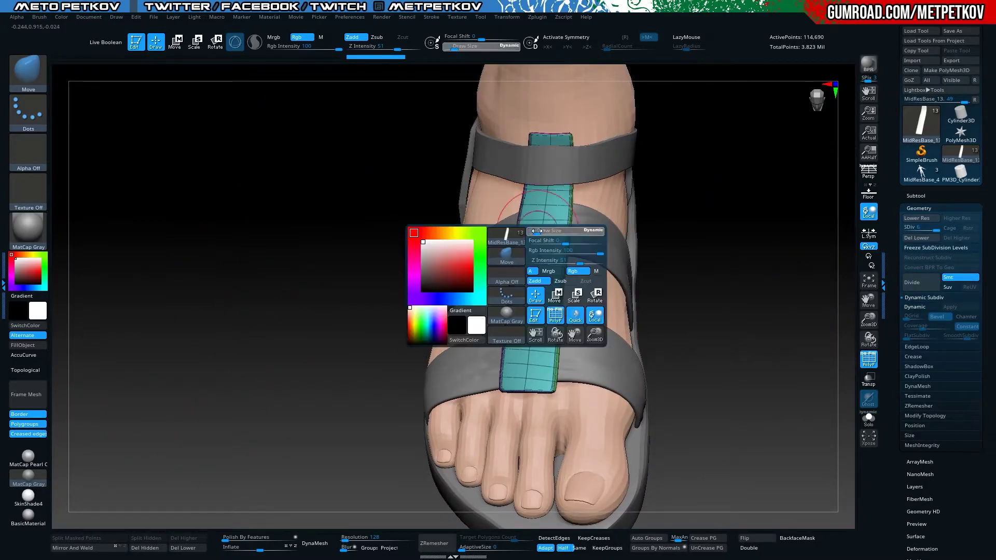
key(shift+f)
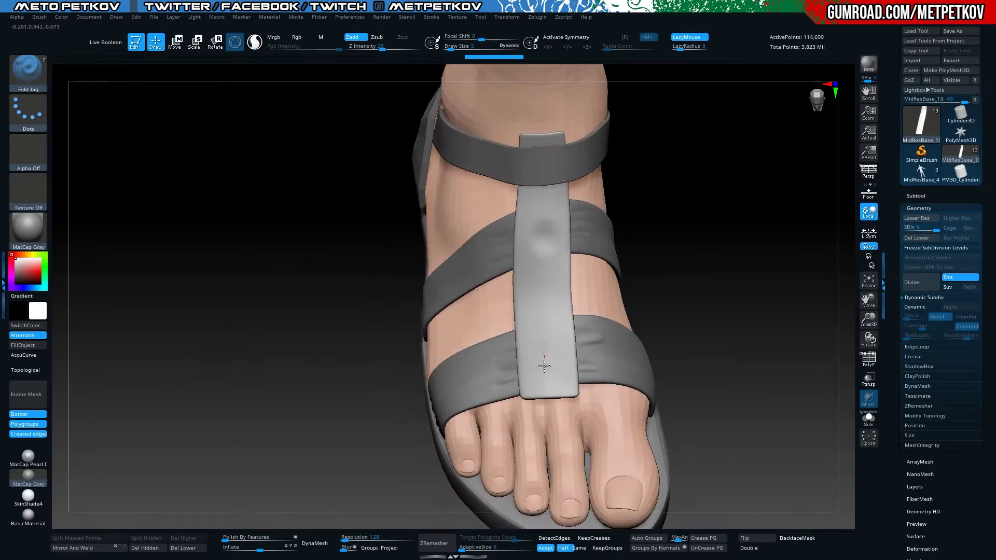
mouse_move(542, 356)
mouse_down()
mouse_move(178, 436)
mouse_move(569, 267)
mouse_move(572, 242)
mouse_up()
key(b)
key(m)
key(v)
Turn off the PolyF wireframe on the ankle strap while orbiting around it
right_drag(589, 243, 236, 247)
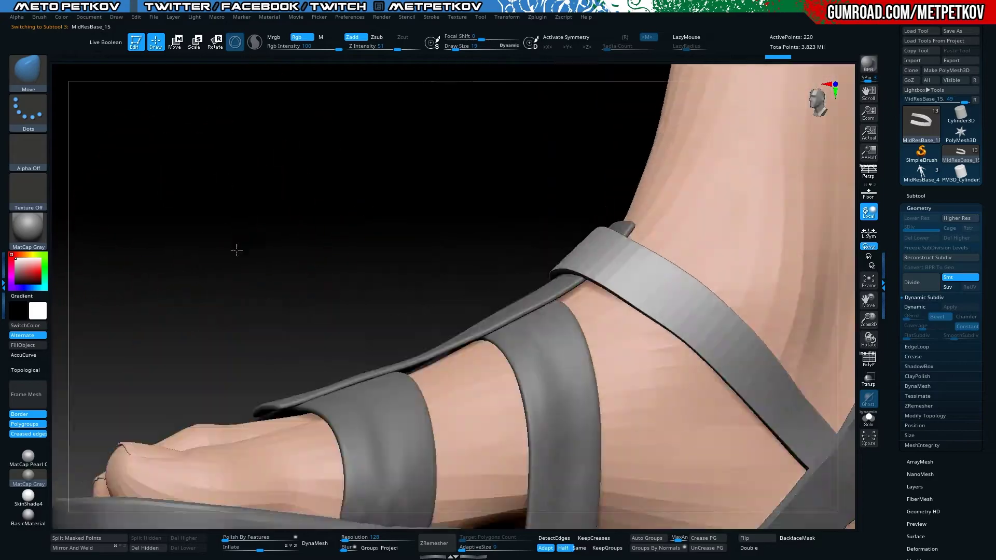
right_drag(580, 225, 607, 214)
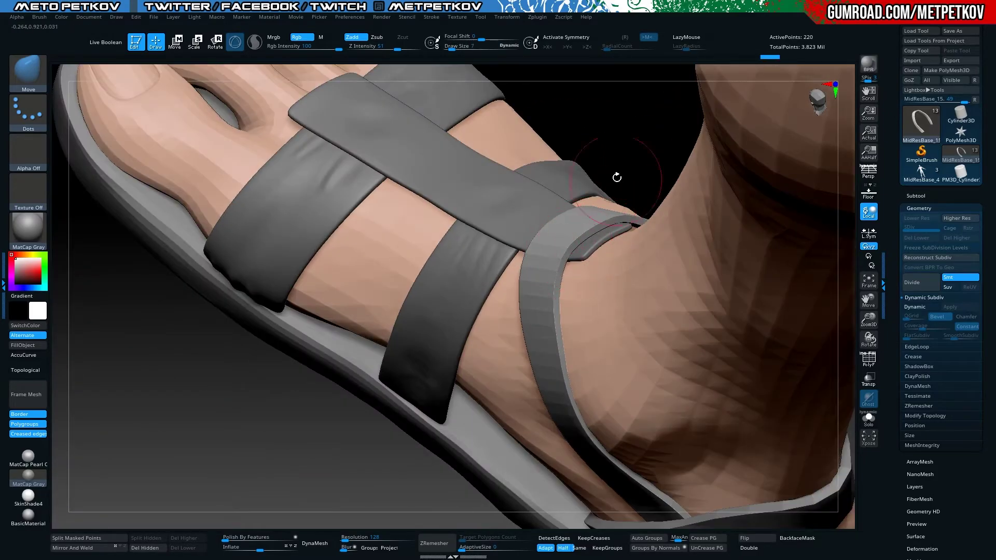
right_drag(617, 177, 466, 217)
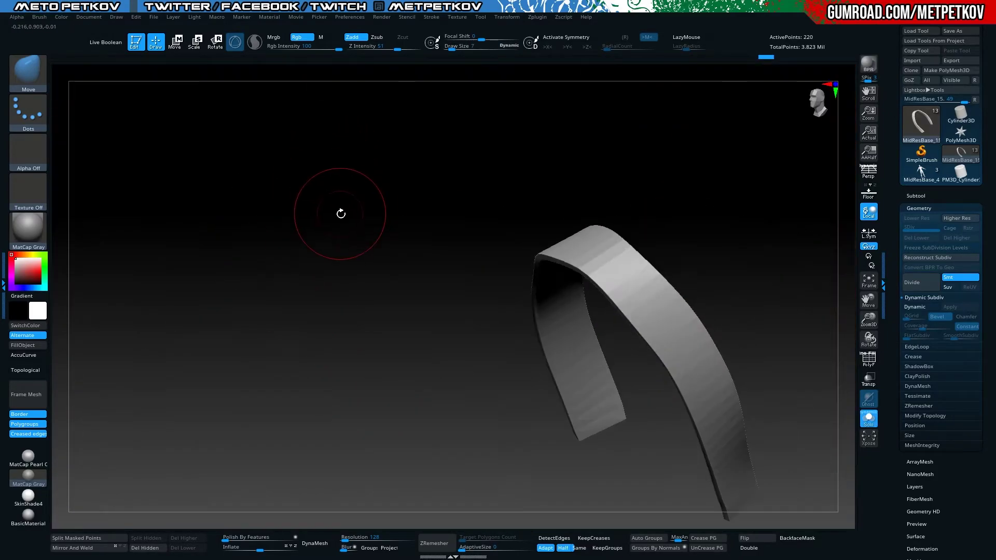
right_drag(341, 214, 242, 188)
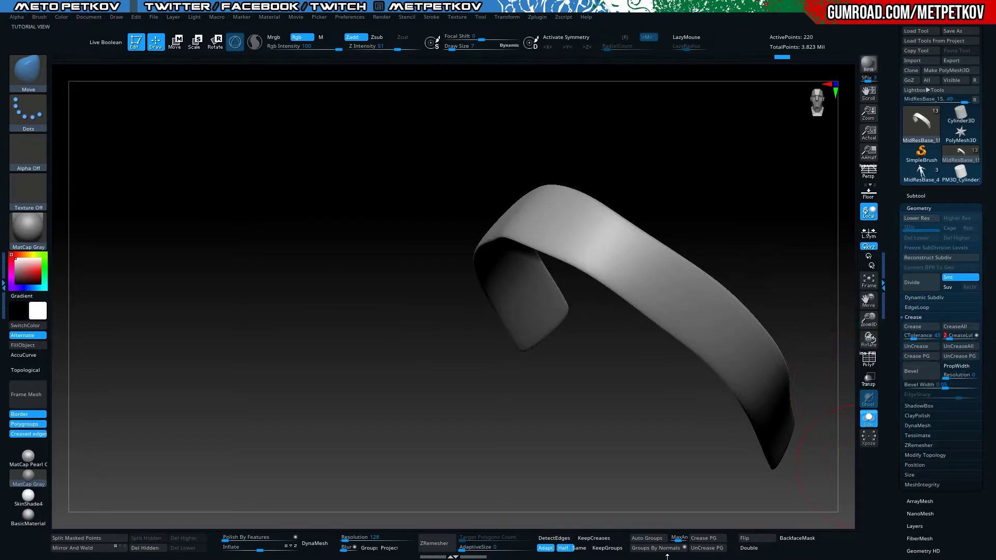
right_drag(278, 293, 570, 311)
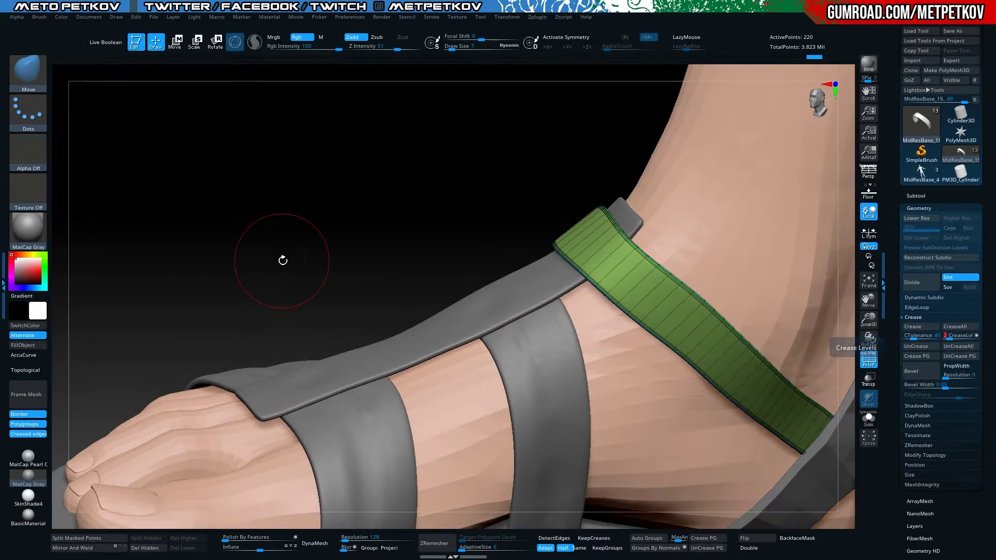
key(shift+f)
mouse_move(282, 261)
right_down()
mouse_move(578, 259)
mouse_move(744, 327)
mouse_move(686, 272)
mouse_move(228, 260)
mouse_move(269, 255)
mouse_move(240, 245)
mouse_move(289, 211)
mouse_move(222, 160)
mouse_move(223, 148)
mouse_move(488, 268)
right_up()
Toggle Solo on the ankle strap, then inspect the whole sandal from side and front
key(space)
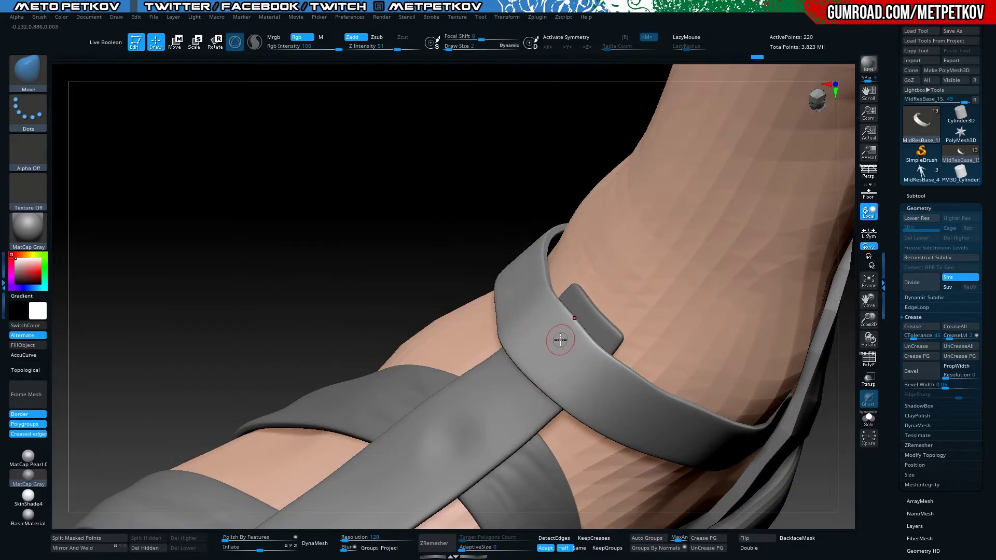
key(ctrl+shift+s)
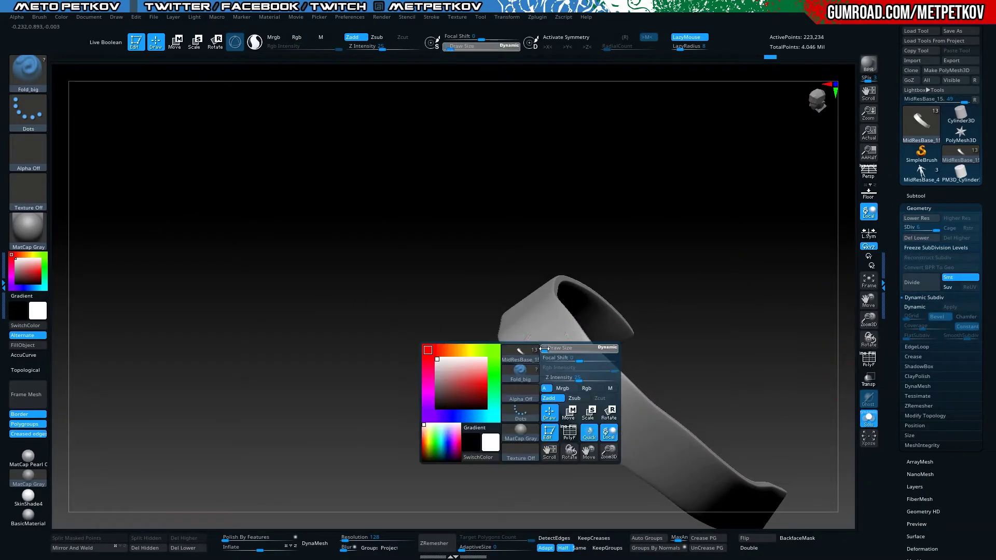
key(ctrl+shift+s)
mouse_move(550, 342)
right_down()
mouse_move(160, 184)
mouse_move(191, 260)
mouse_move(285, 289)
mouse_move(130, 239)
mouse_move(296, 433)
mouse_move(954, 332)
right_up()
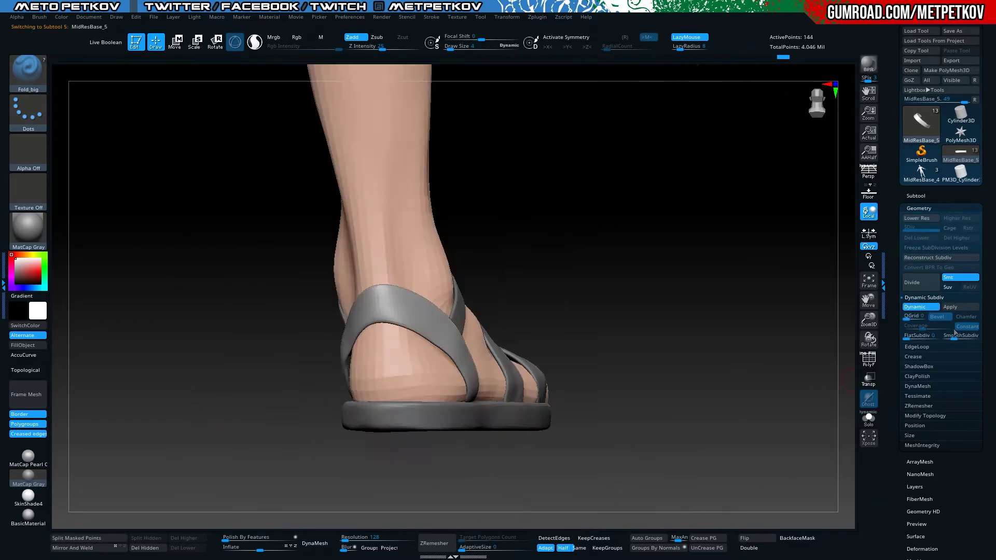
right_drag(920, 363, 594, 387)
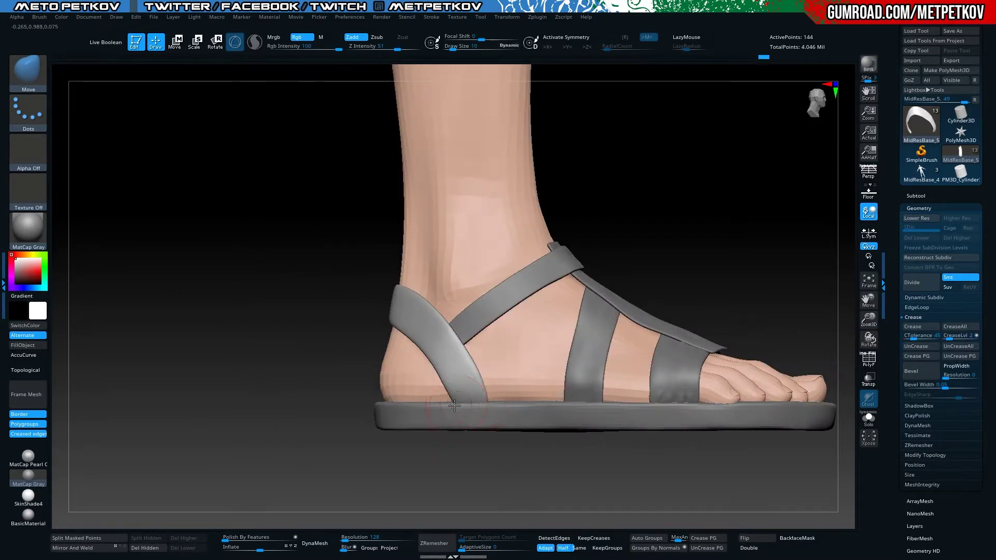
mouse_move(454, 405)
right_down()
mouse_move(363, 415)
mouse_move(414, 435)
mouse_move(571, 436)
mouse_move(311, 312)
mouse_move(331, 317)
right_up()
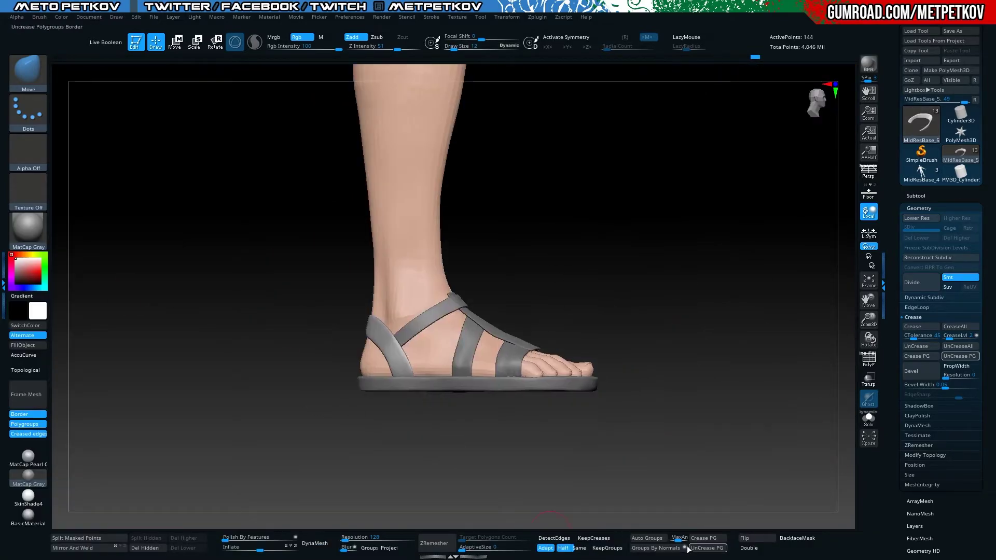
Load the Fold_big brush and subdivide the heel strap, checking it from rear, front and side
mouse_move(363, 441)
right_down()
mouse_move(222, 356)
mouse_move(514, 299)
mouse_move(391, 285)
mouse_move(223, 230)
right_up()
key(b)
key(f)
key(o)
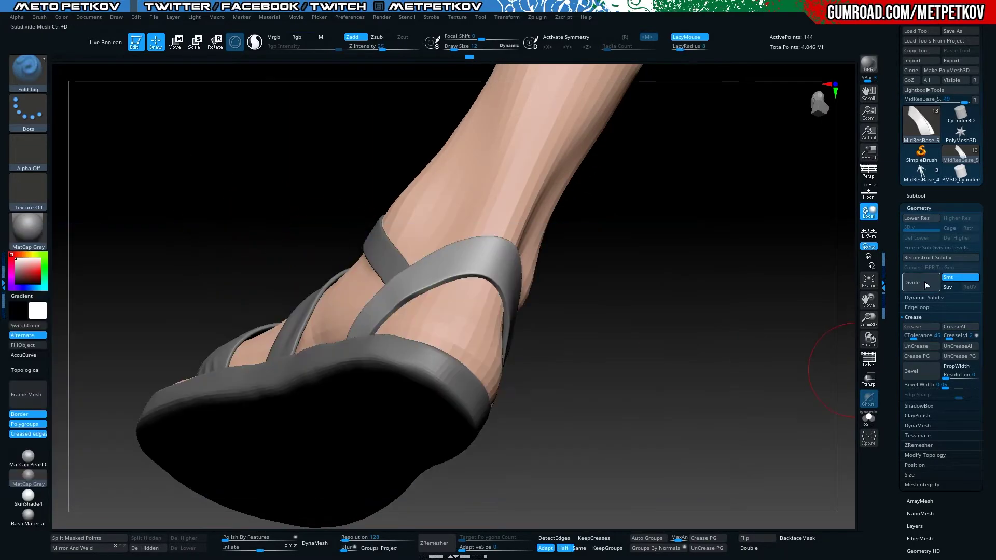
click(924, 281)
mouse_move(222, 151)
right_down()
mouse_move(382, 187)
mouse_move(344, 231)
mouse_move(418, 296)
mouse_move(438, 288)
mouse_move(422, 277)
right_up()
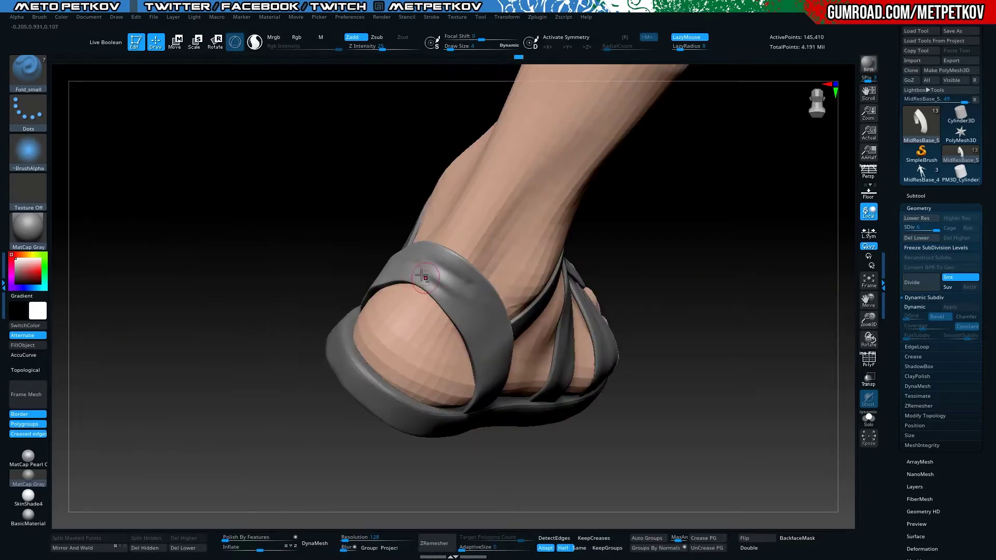
mouse_move(474, 303)
right_down()
mouse_move(191, 235)
mouse_move(134, 360)
mouse_move(182, 331)
right_up()
right_drag(172, 390, 533, 450)
Make the sole active under the Move gizmo and inspect it from the front and side
key(w)
alt+click(517, 330)
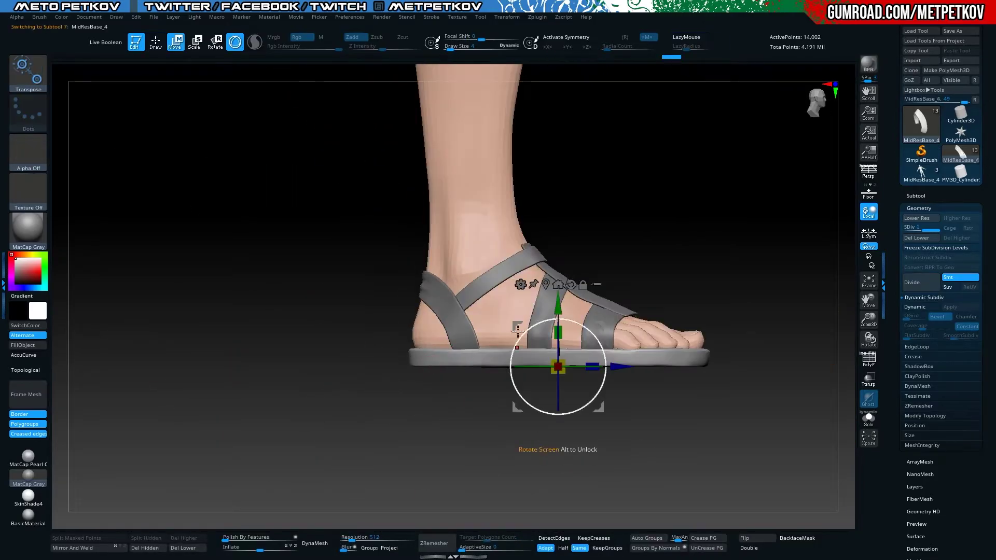
right_drag(394, 348, 263, 348)
shift+drag(272, 303, 642, 81)
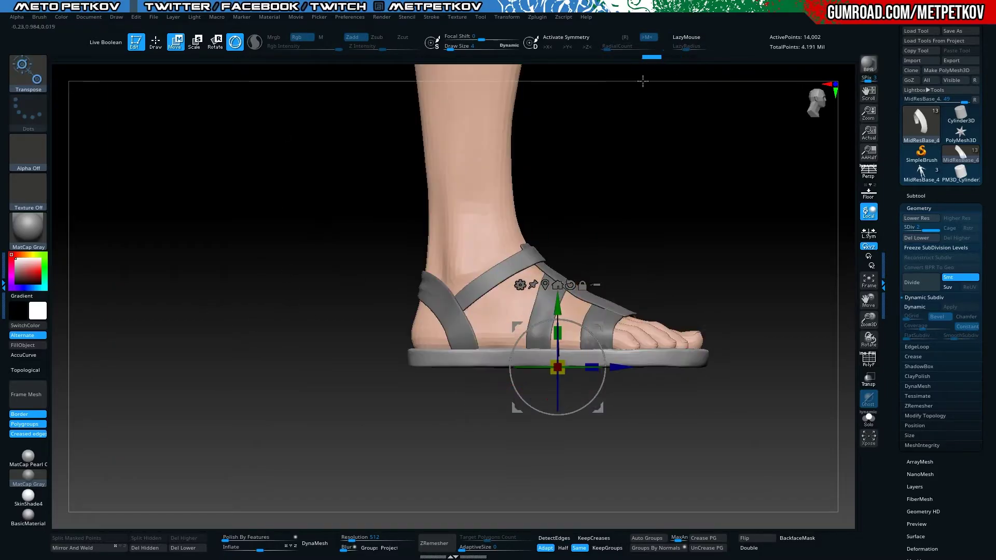
drag(202, 303, 569, 341)
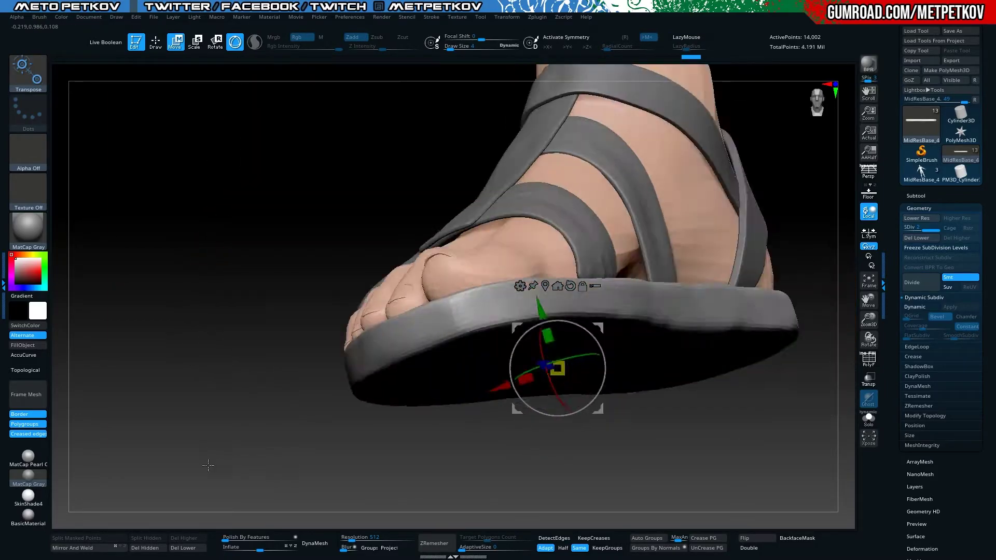
Return to sculpt mode and make the front toe strap the active part
key(q)
right_drag(569, 341, 577, 359)
alt+click(577, 360)
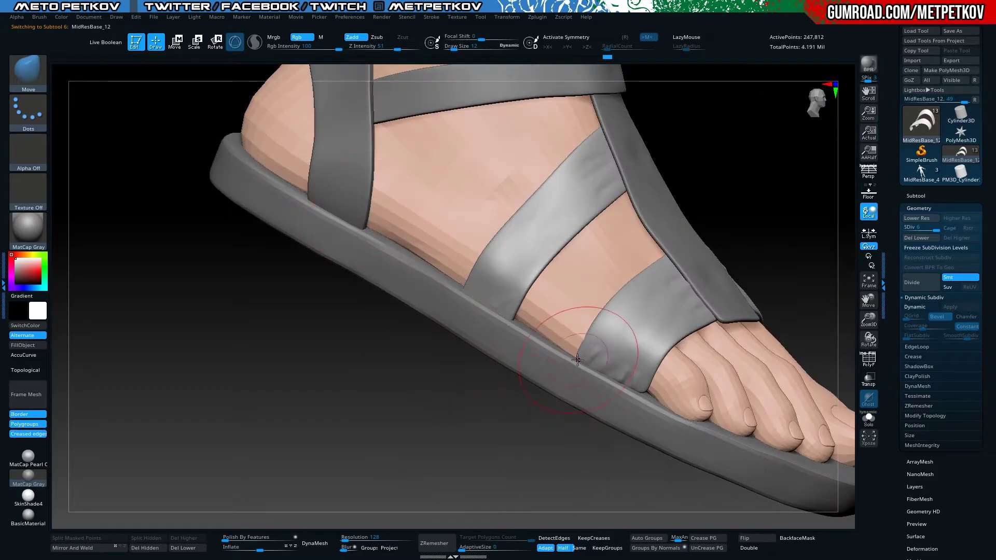
mouse_move(511, 335)
right_down()
mouse_move(356, 394)
mouse_move(140, 328)
mouse_move(151, 346)
mouse_move(130, 346)
mouse_move(166, 318)
mouse_move(317, 297)
mouse_move(200, 309)
mouse_move(309, 318)
mouse_move(264, 267)
right_up()
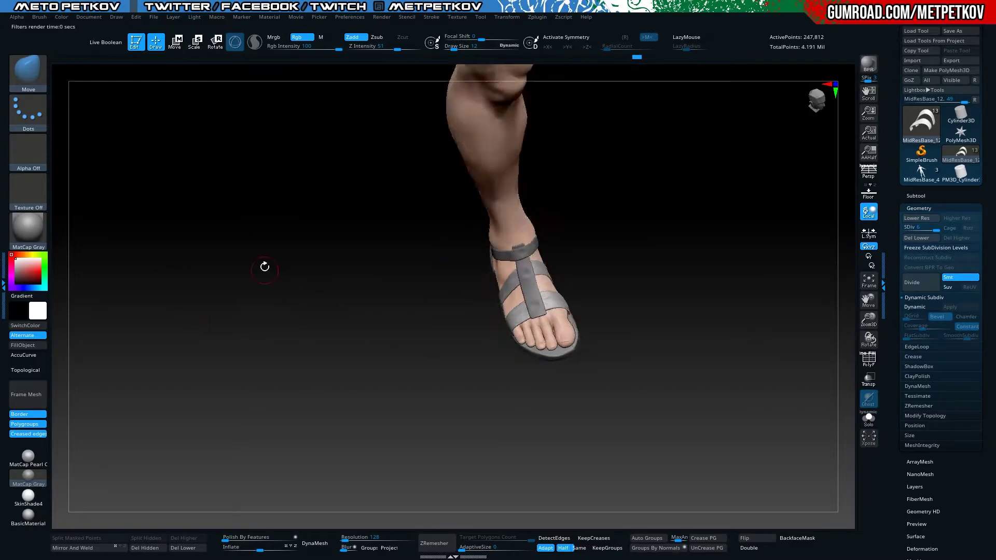
key(alt+Tab)
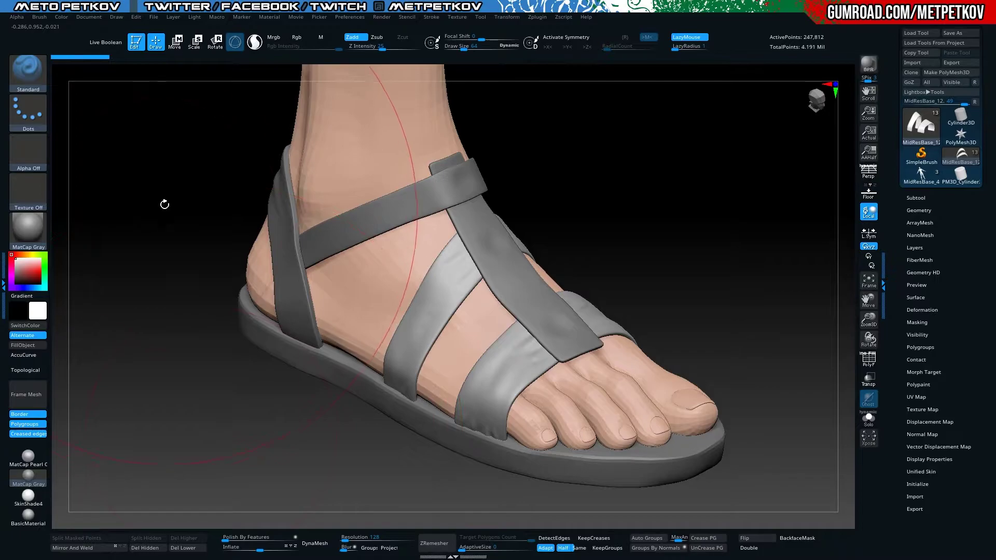
Adjust the brush Draw Size from the spacebar popup while viewing the straps
mouse_move(164, 204)
right_down()
mouse_move(138, 232)
mouse_move(135, 302)
mouse_move(230, 280)
right_up()
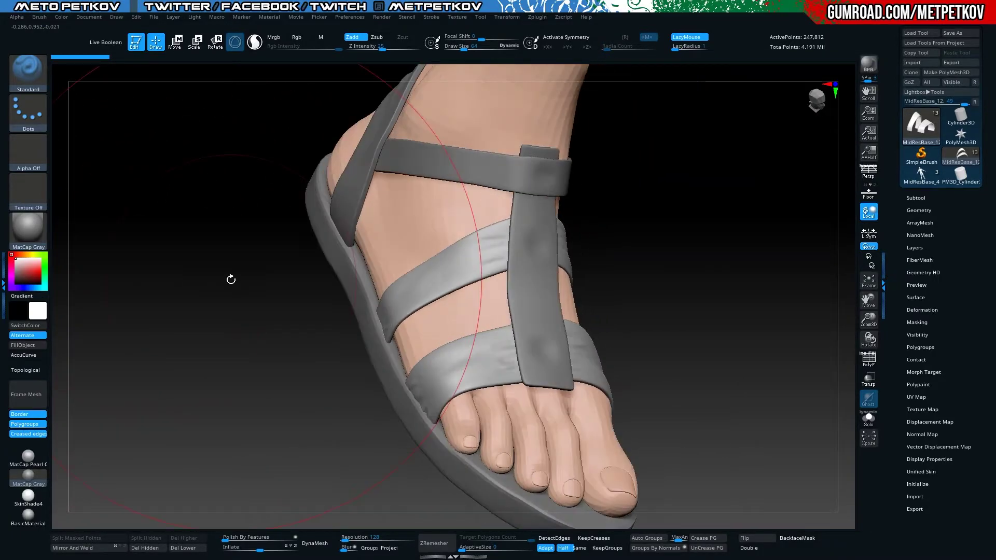
key(space)
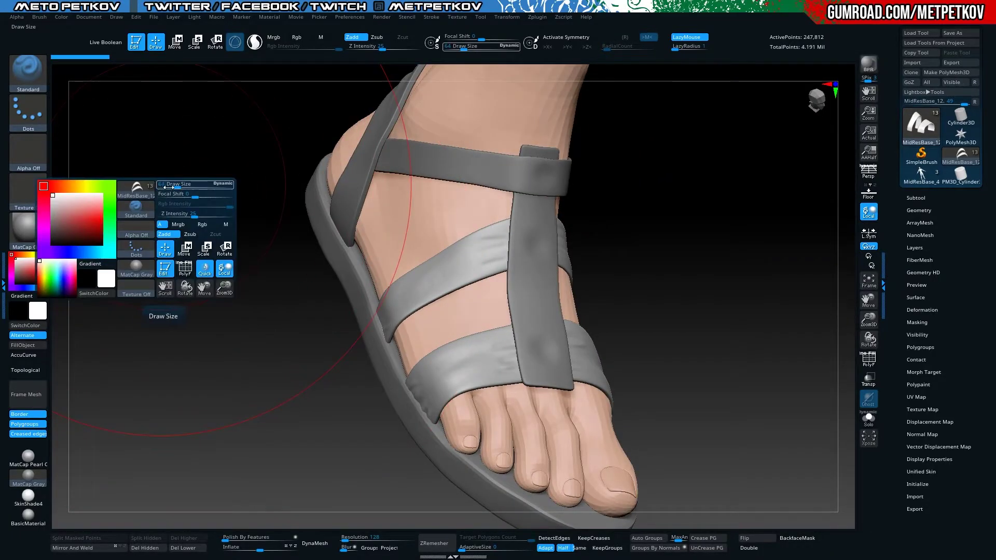
right_drag(164, 183, 512, 216)
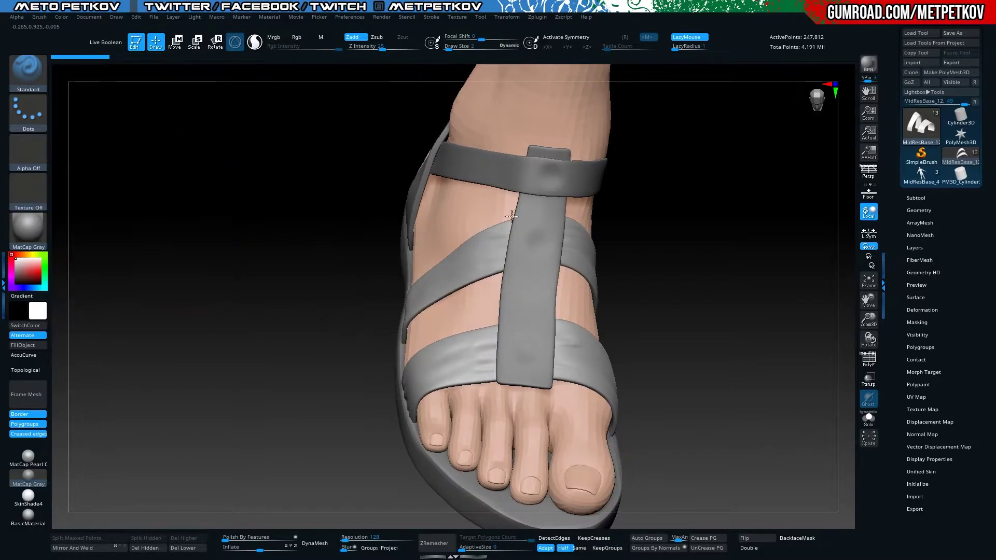
mouse_move(196, 219)
right_down()
mouse_move(200, 238)
mouse_move(148, 164)
mouse_move(189, 203)
mouse_move(164, 188)
mouse_move(579, 237)
right_up()
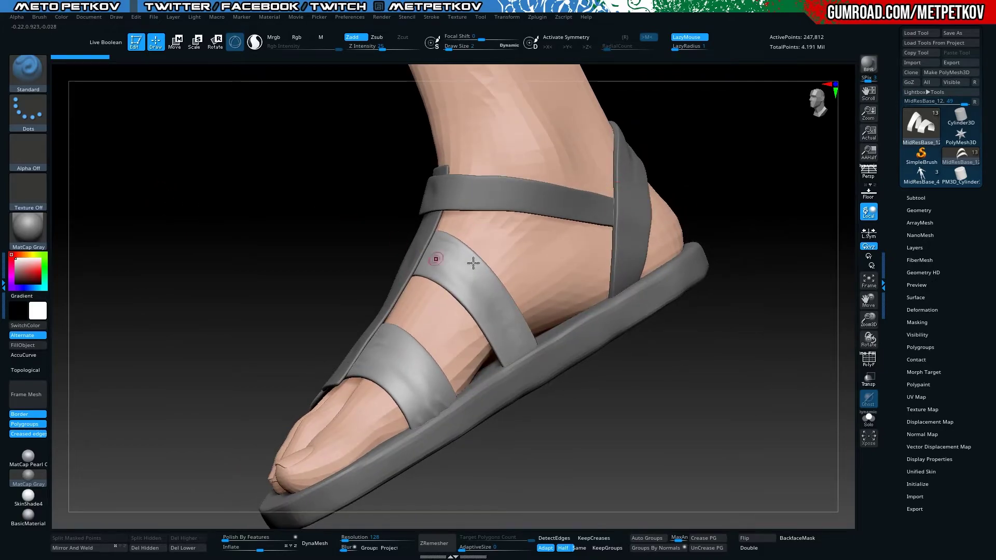
Review the foot from several angles, then show the brush library filtered to I brushes
mouse_move(584, 228)
right_down()
mouse_move(282, 205)
mouse_move(507, 338)
mouse_move(512, 269)
right_up()
mouse_move(218, 189)
right_down()
mouse_move(238, 164)
mouse_move(230, 182)
mouse_move(222, 169)
mouse_move(233, 182)
mouse_move(215, 185)
mouse_move(251, 194)
mouse_move(187, 178)
mouse_move(194, 193)
mouse_move(133, 212)
mouse_move(231, 118)
mouse_move(238, 204)
mouse_move(207, 222)
mouse_move(226, 216)
mouse_move(136, 218)
mouse_move(233, 247)
mouse_move(162, 196)
mouse_move(151, 200)
mouse_move(137, 172)
right_up()
right_drag(169, 213, 167, 205)
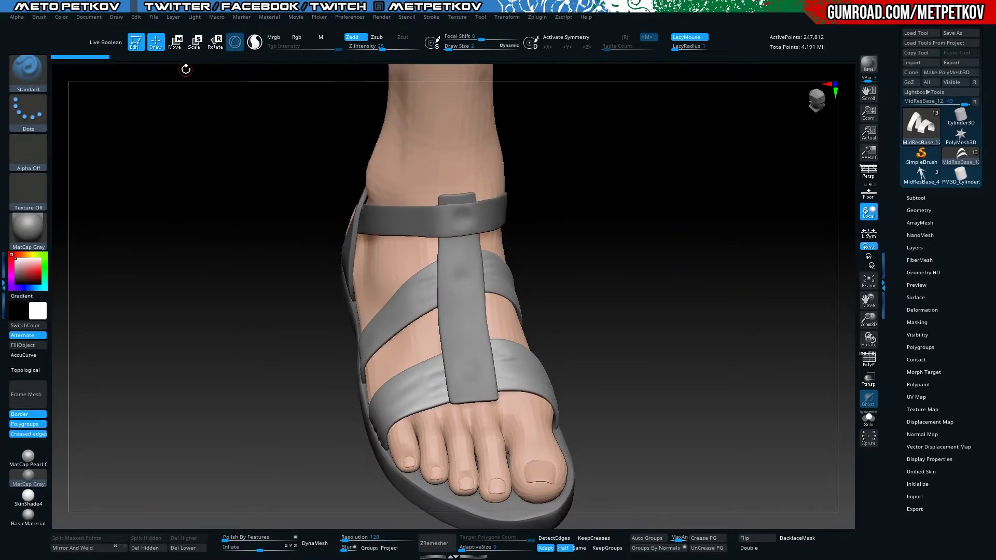
click(26, 76)
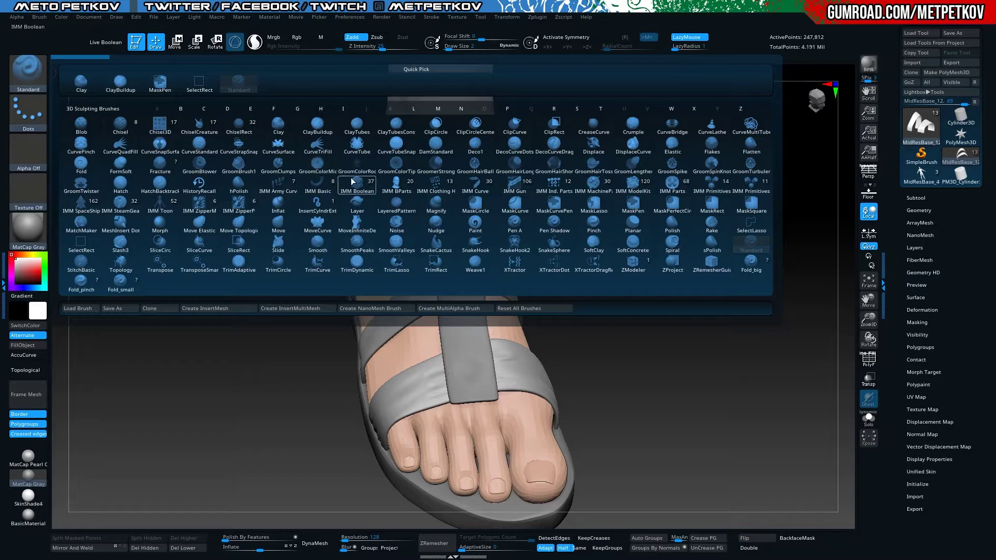
mouse_move(199, 165)
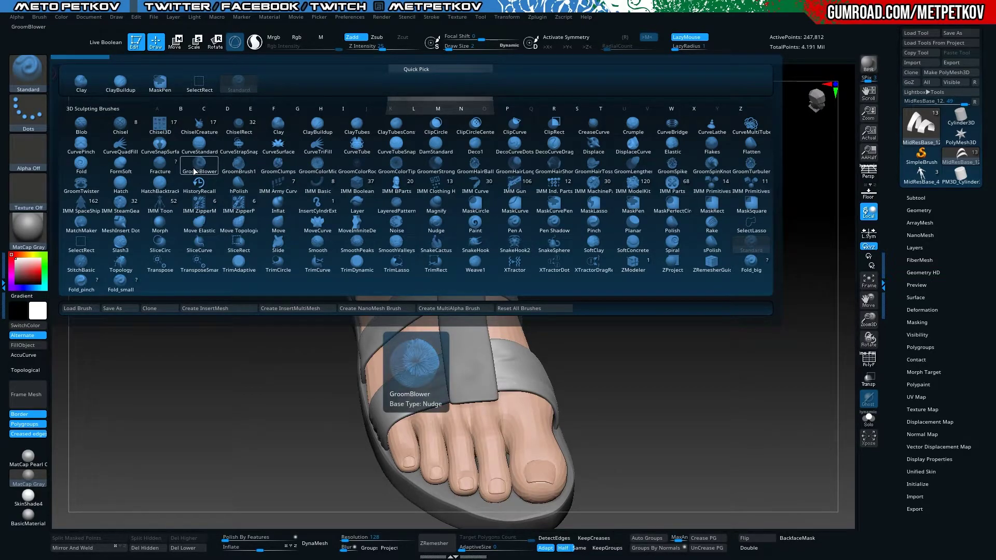
key(i)
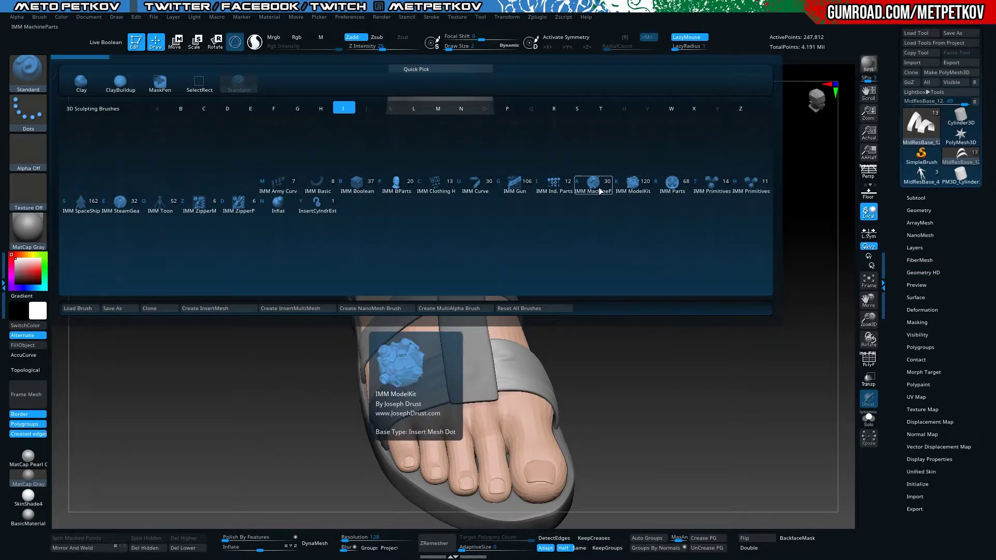
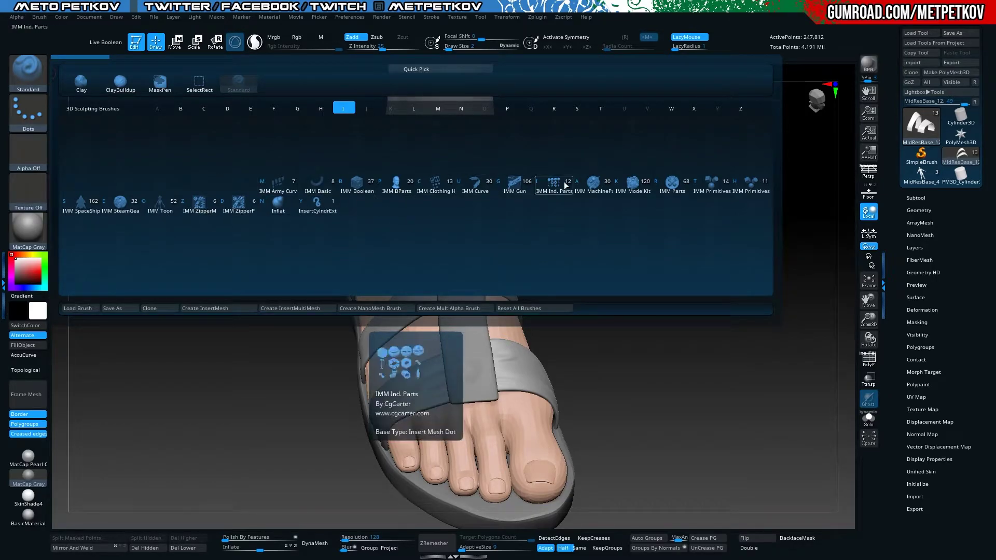
Try inserting an IMM Primitives sphere onto the sandal strap
click(757, 182)
drag(138, 215, 230, 199)
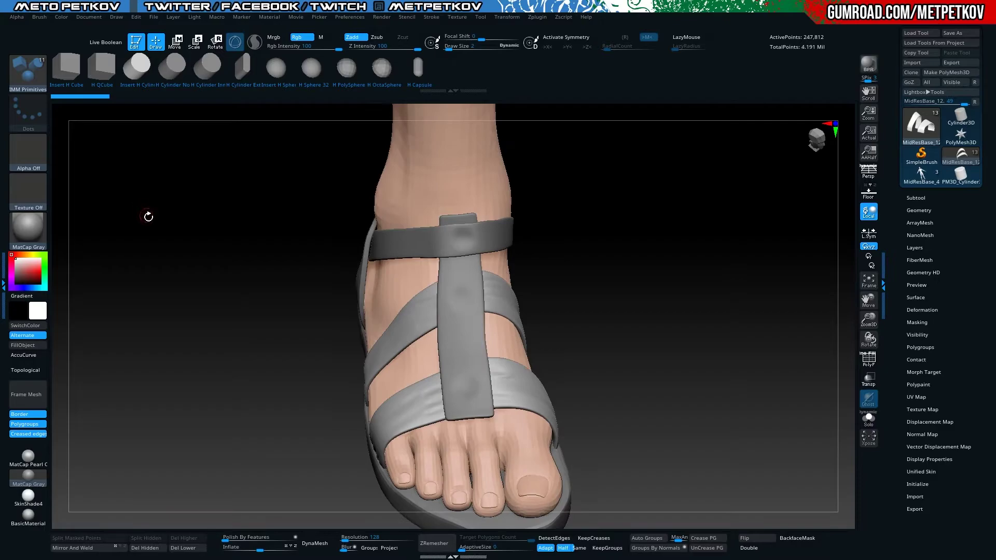
click(343, 67)
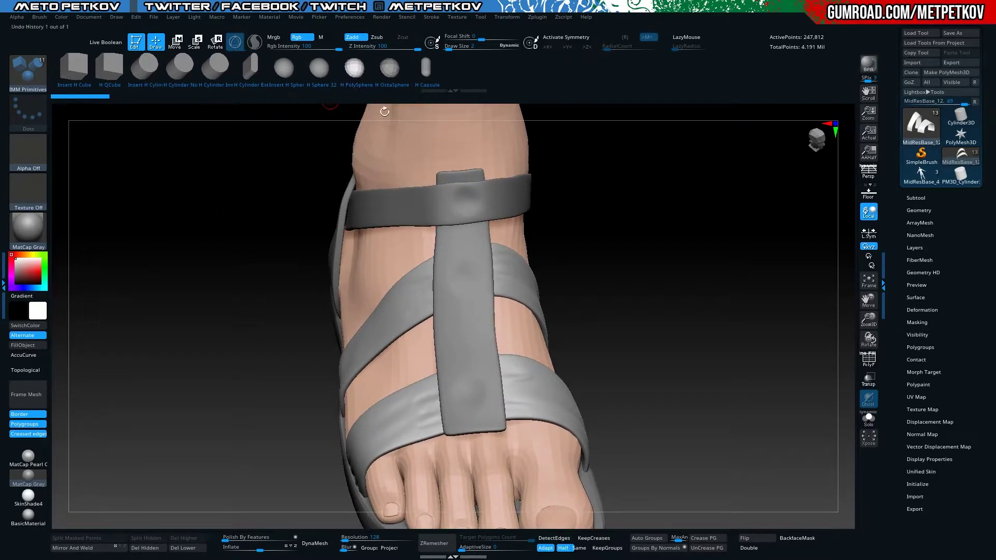
click(466, 204)
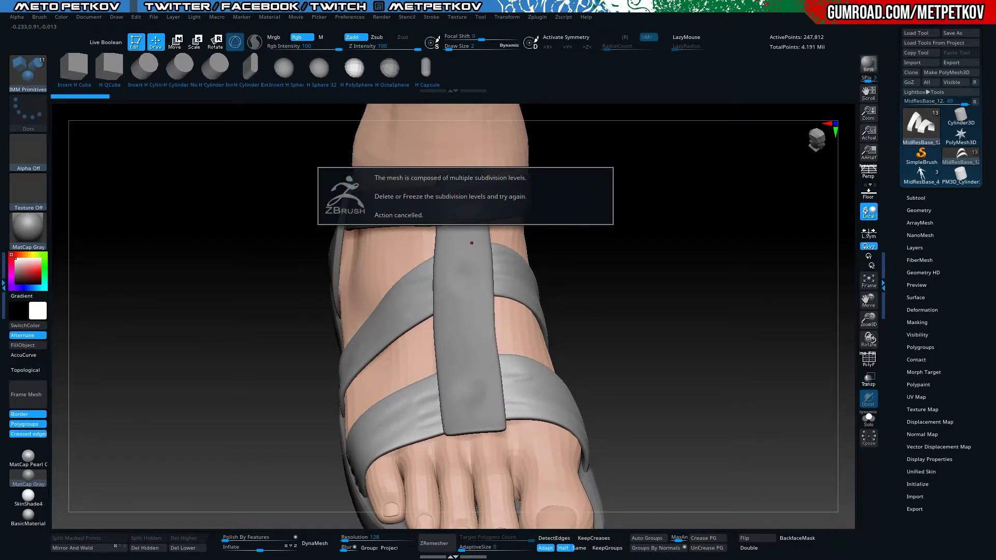
Make MidResBase_4 the active subtool and delete its lower subdivision levels
click(915, 197)
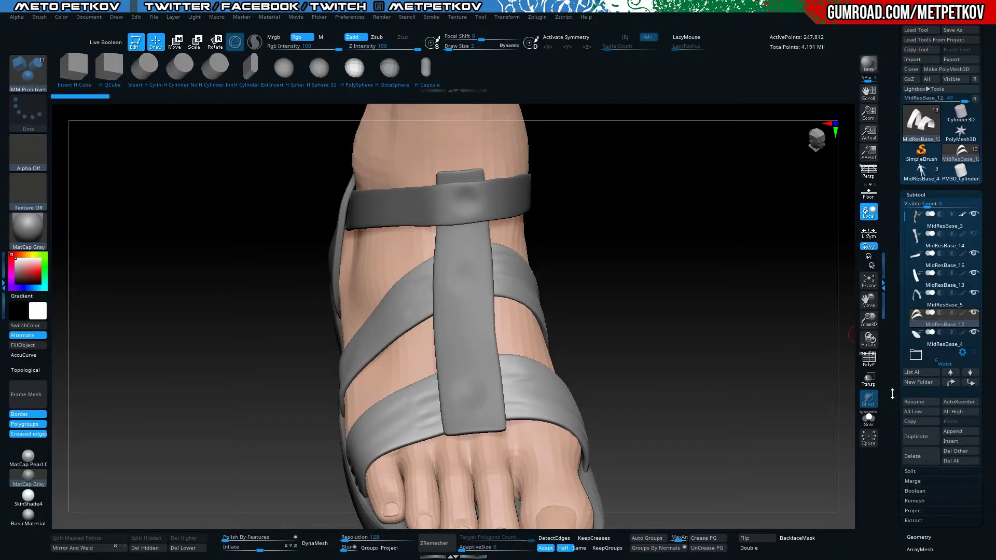
scroll(910, 396, down, 3)
mouse_move(693, 338)
mouse_down()
mouse_move(668, 348)
mouse_move(759, 351)
mouse_up()
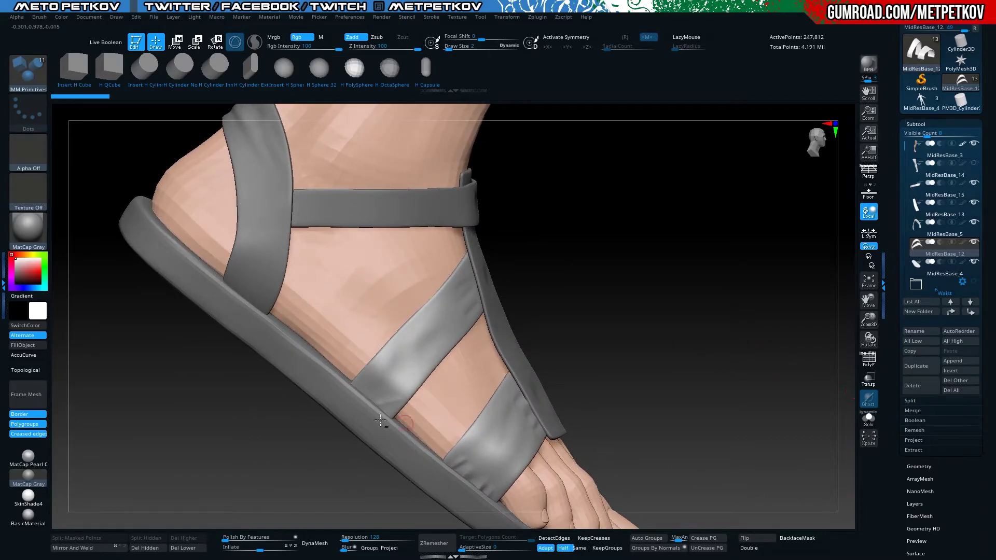
alt+click(313, 382)
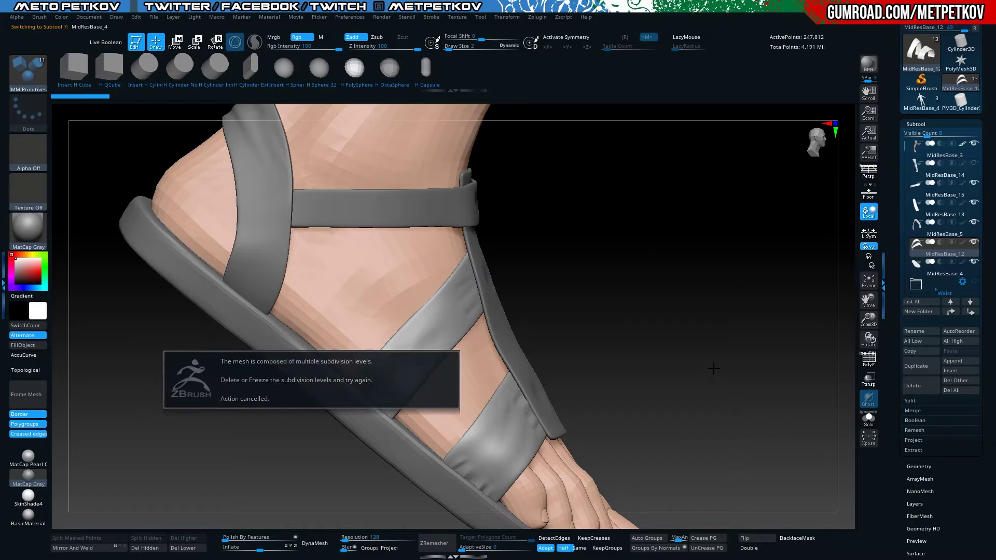
click(916, 466)
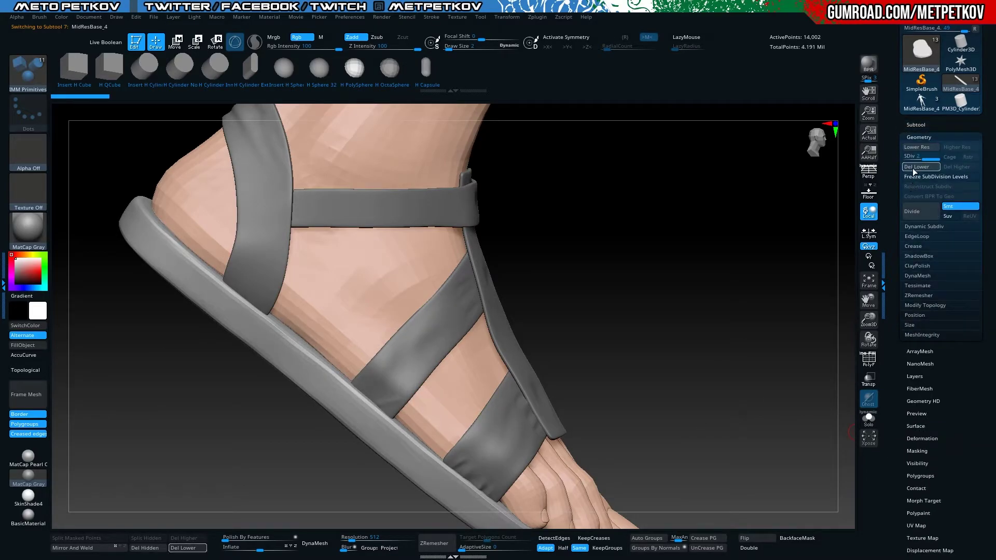
click(914, 166)
mouse_move(734, 284)
mouse_down()
mouse_move(672, 283)
mouse_move(725, 278)
mouse_move(694, 284)
mouse_up()
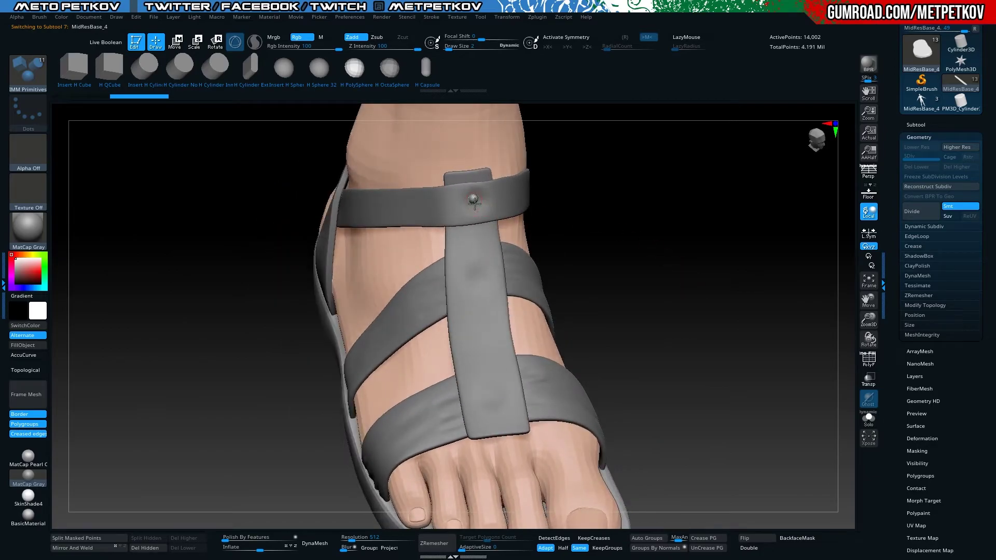
mouse_move(278, 224)
mouse_down()
mouse_move(167, 238)
mouse_move(137, 220)
mouse_move(165, 201)
mouse_move(141, 214)
mouse_up()
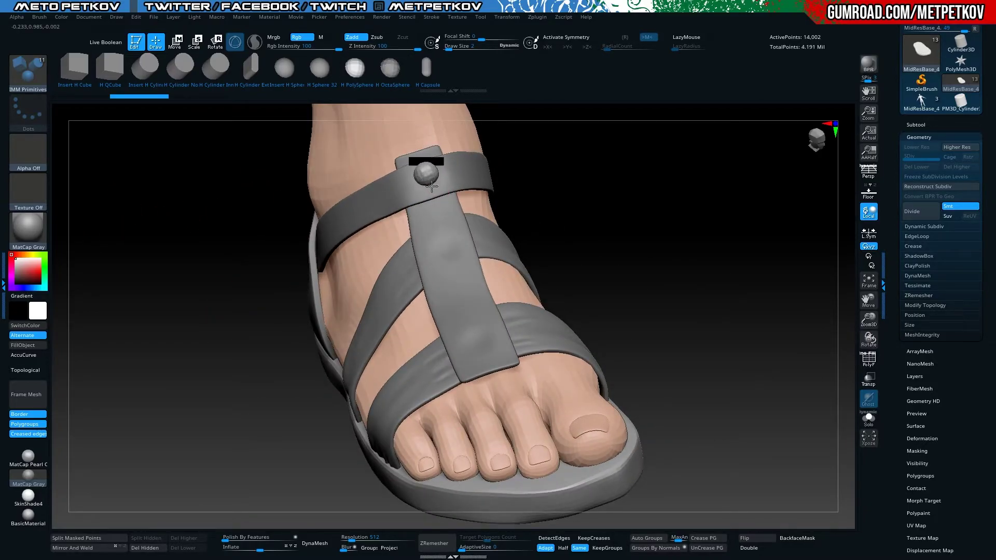
drag(240, 215, 155, 220)
key(w)
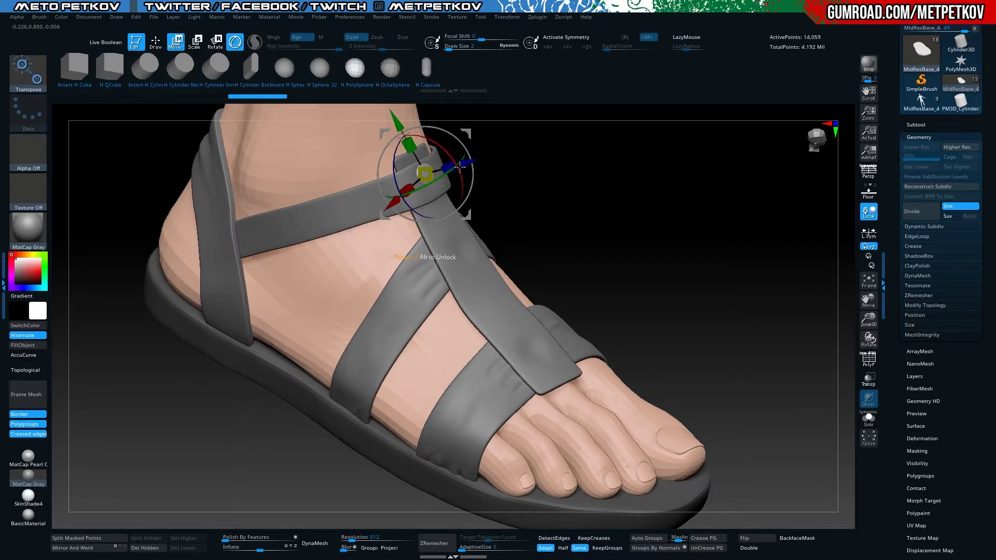
mouse_move(492, 171)
mouse_down()
mouse_move(540, 178)
mouse_move(530, 247)
mouse_move(578, 266)
mouse_up()
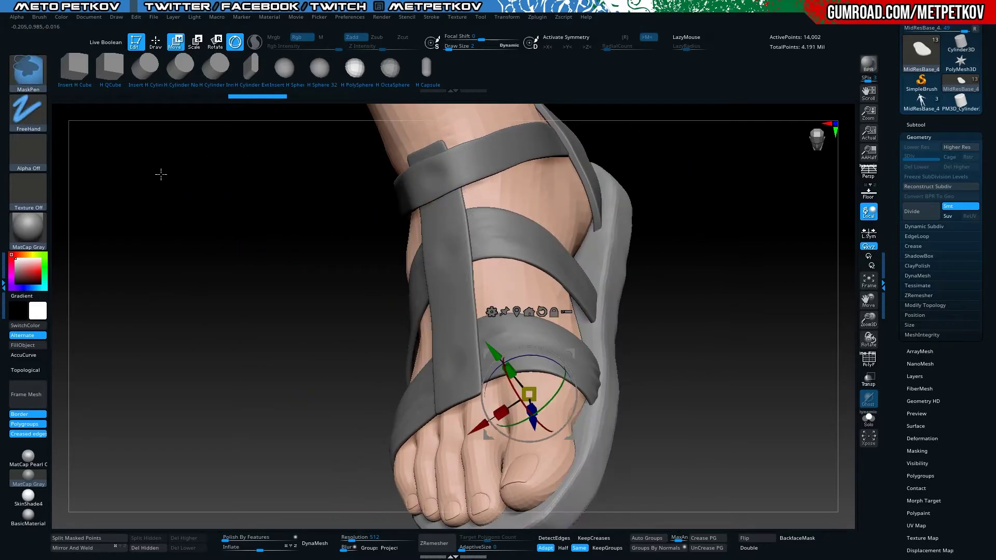
mouse_move(160, 171)
mouse_down()
mouse_move(204, 220)
mouse_move(162, 210)
mouse_move(454, 260)
mouse_up()
key(q)
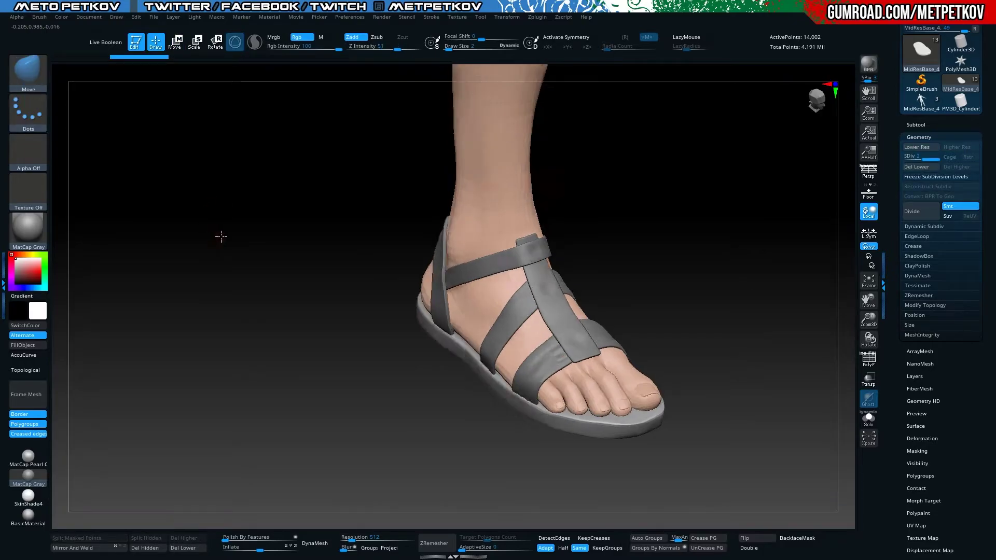
mouse_move(263, 172)
mouse_down()
mouse_move(255, 233)
mouse_move(542, 265)
mouse_up()
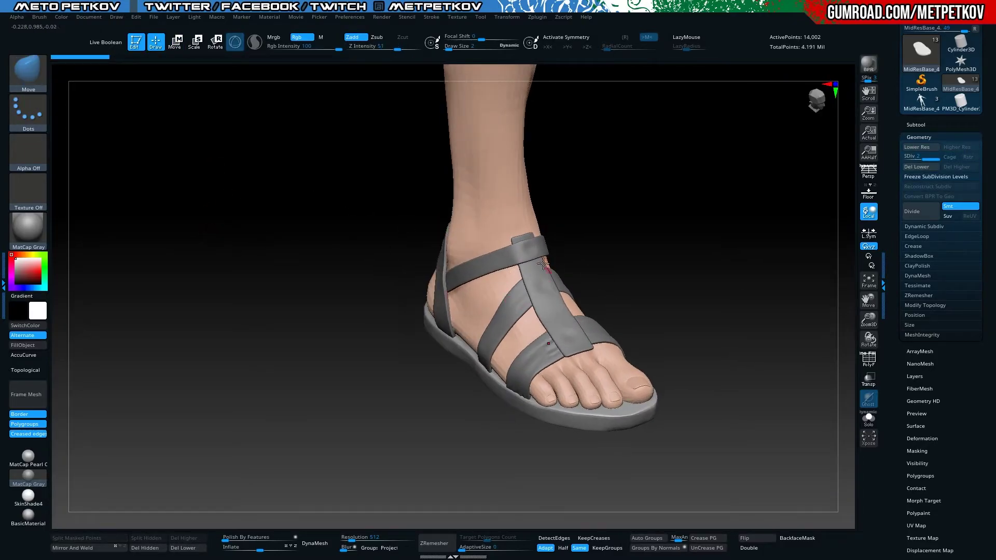
mouse_move(276, 251)
mouse_down()
mouse_move(251, 216)
mouse_move(205, 211)
mouse_up()
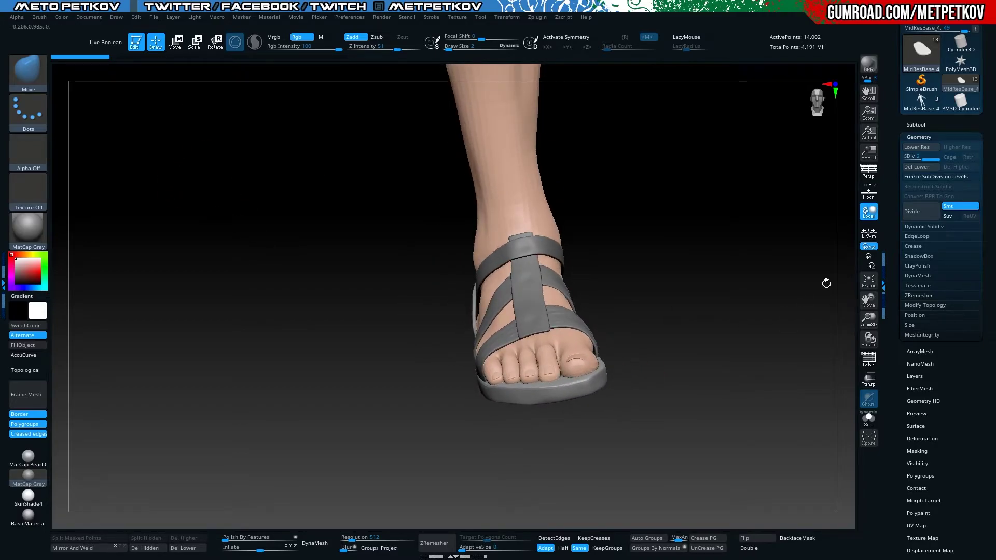
Select Cylinder3D, frame it, and convert it with Make PolyMesh3D
click(955, 47)
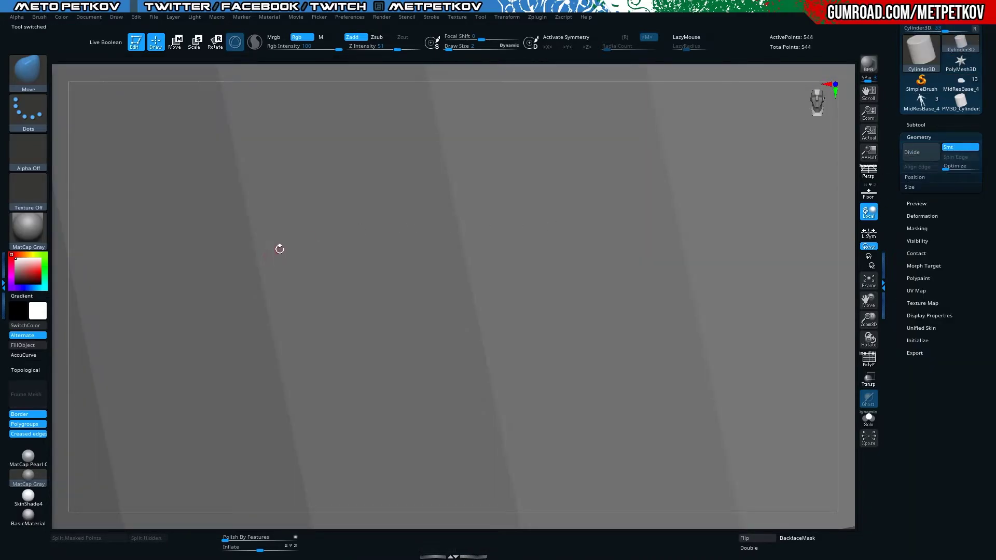
key(f)
mouse_move(156, 225)
mouse_down()
mouse_move(174, 215)
mouse_move(124, 218)
mouse_move(136, 215)
mouse_up()
scroll(911, 88, up, 3)
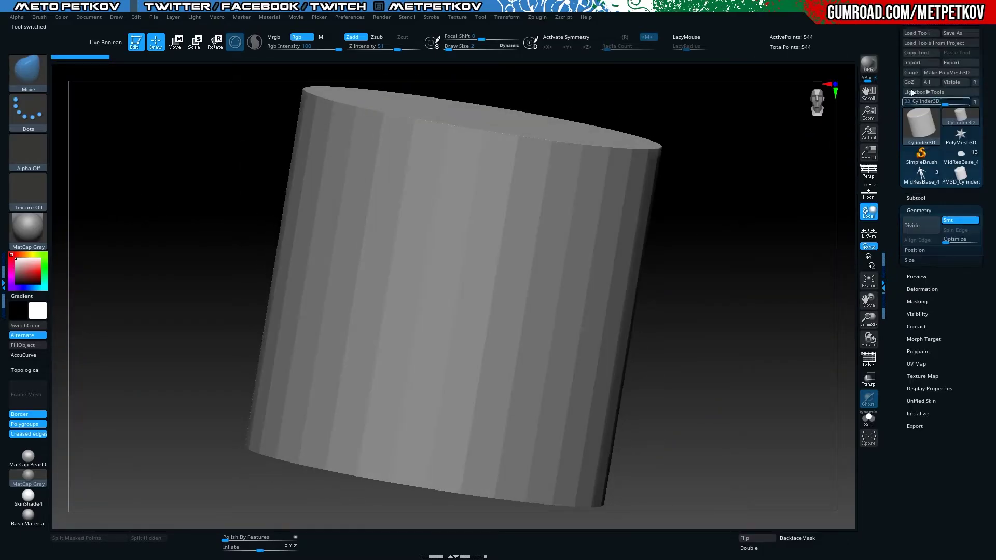
click(943, 73)
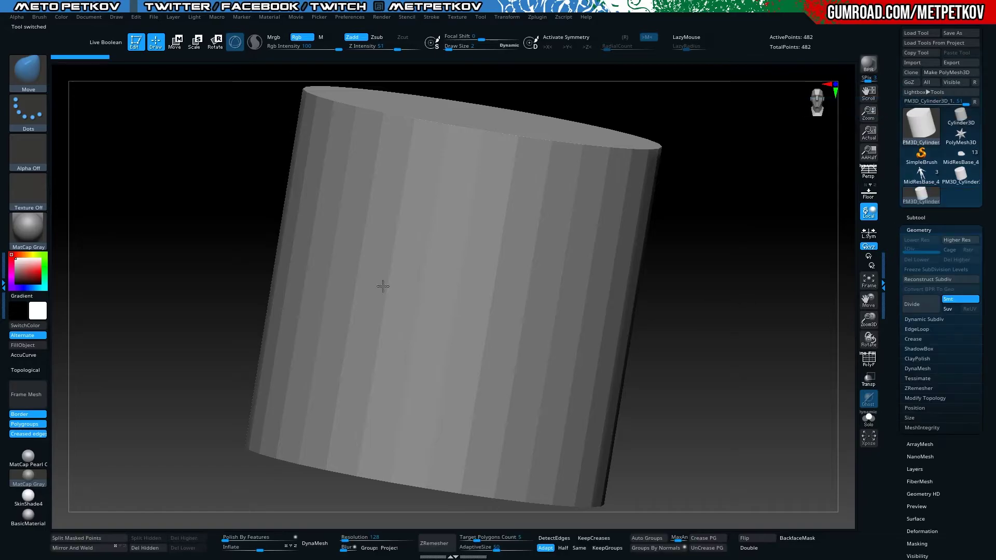
mouse_move(153, 265)
shift+mouse_down()
mouse_move(134, 257)
mouse_move(118, 196)
shift+mouse_up()
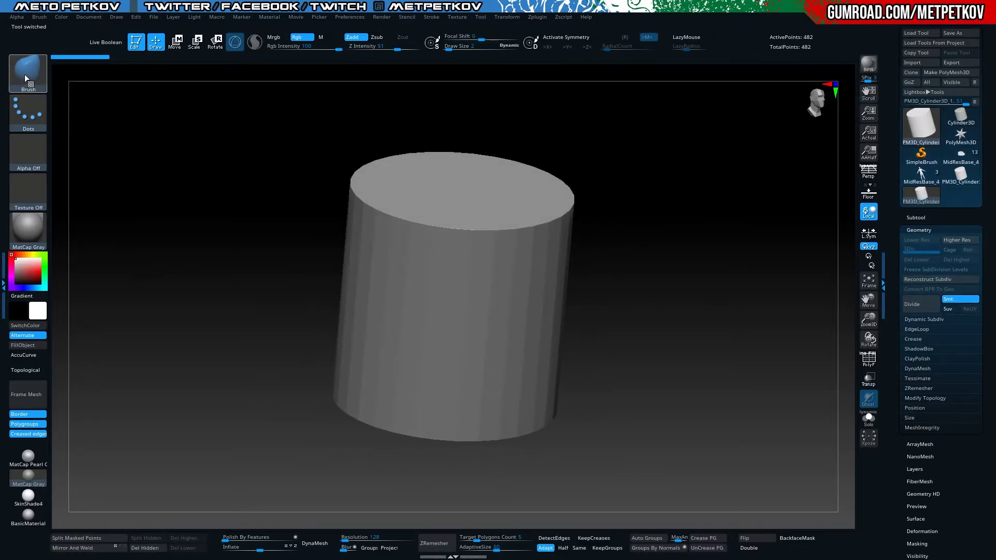
Replace the cylinder with an IMM Primitives sphere and show its polygroup wireframe
key(b)
click(122, 120)
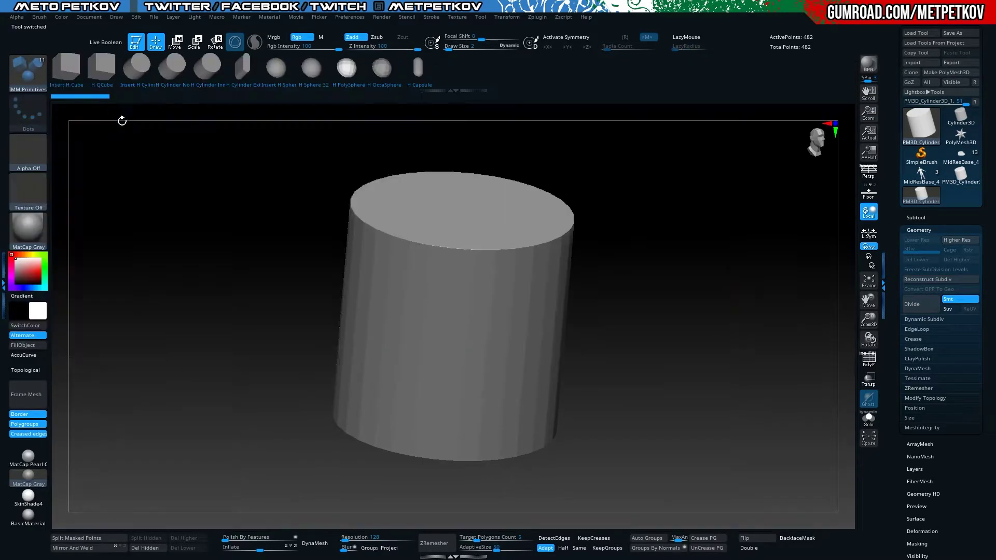
key(w)
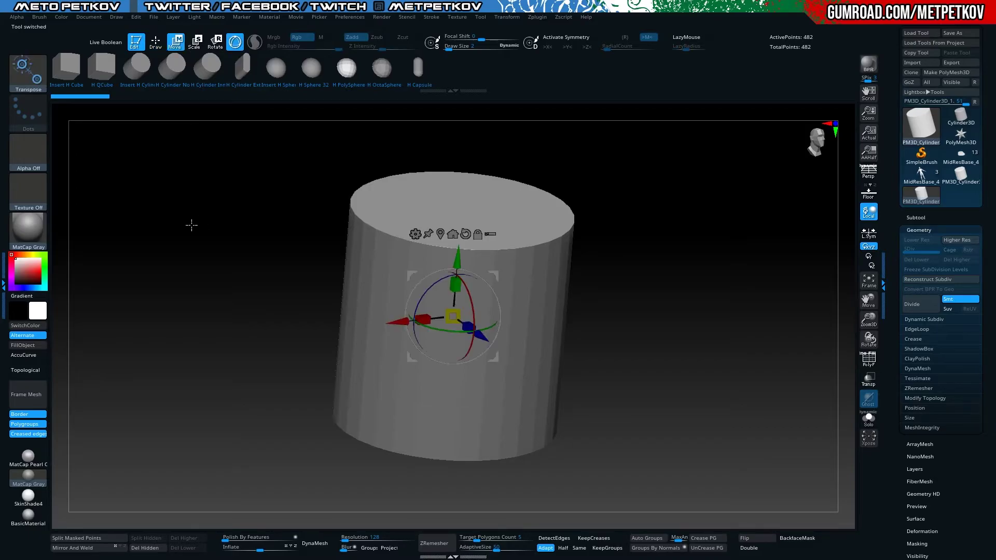
mouse_move(192, 225)
mouse_down()
mouse_move(166, 218)
mouse_move(211, 166)
mouse_up()
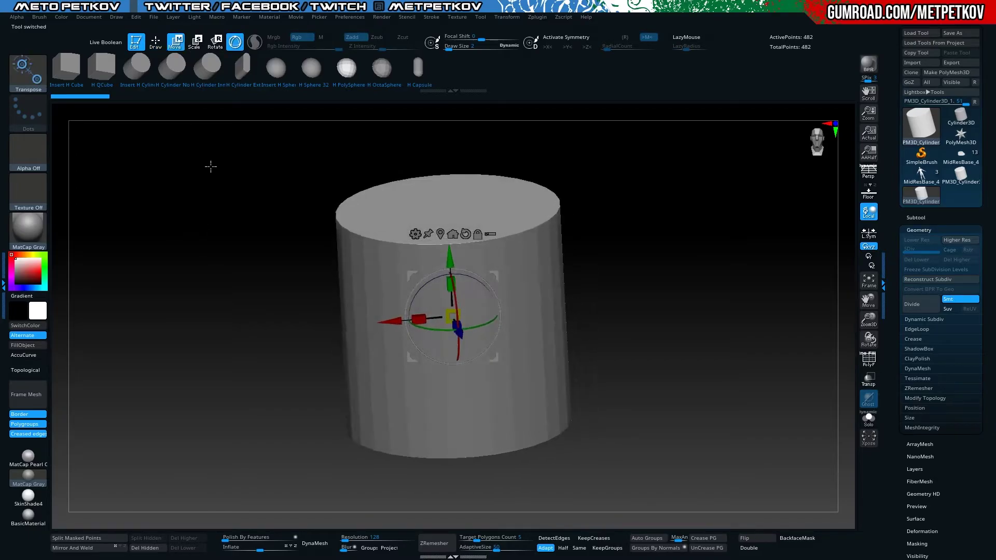
click(342, 69)
mouse_move(233, 267)
mouse_down()
mouse_move(216, 255)
mouse_move(166, 166)
mouse_move(69, 227)
mouse_move(174, 202)
mouse_move(131, 218)
mouse_move(173, 253)
mouse_move(98, 272)
mouse_move(131, 271)
mouse_move(235, 136)
mouse_up()
key(shift+f)
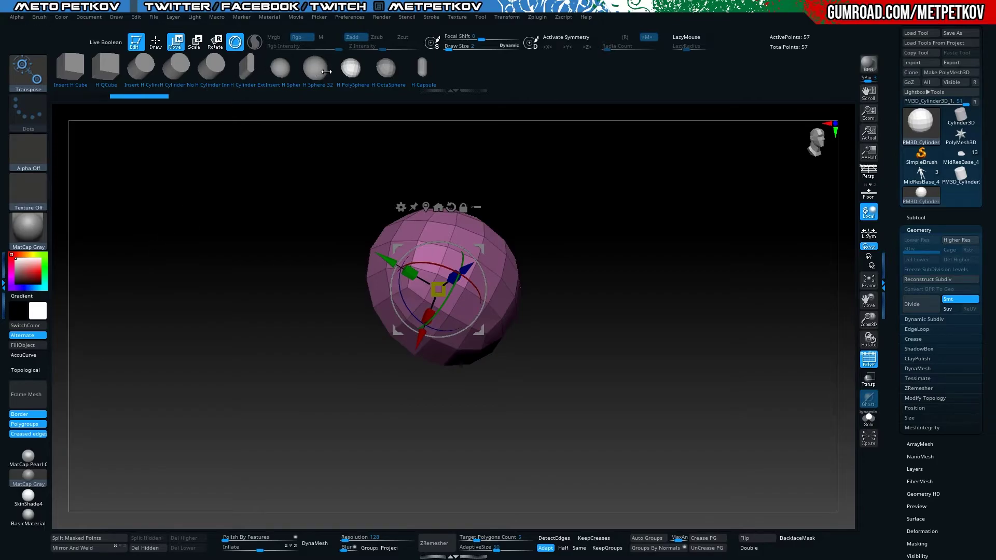
Swap in the low-poly half-sphere, enable Double display, and return to the Move brush
click(336, 71)
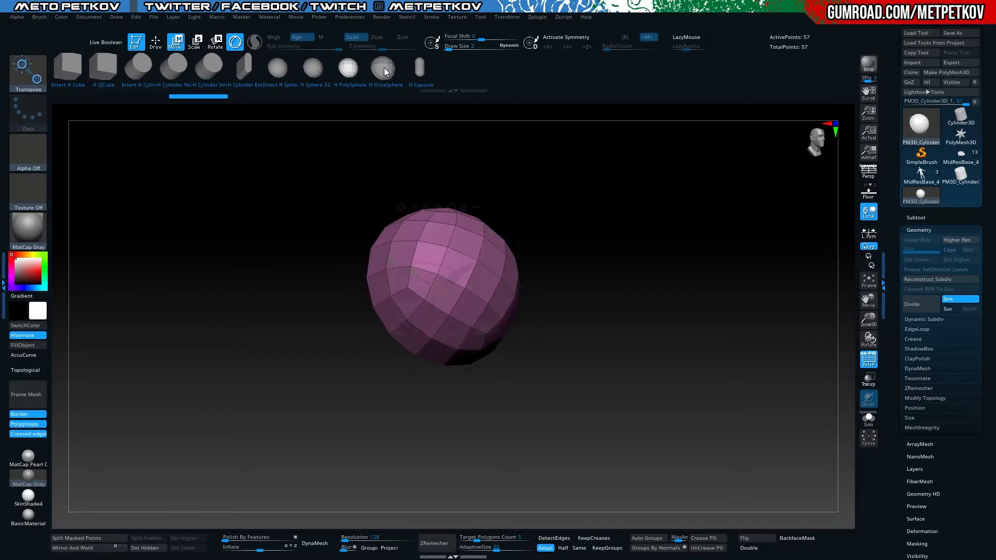
click(368, 78)
mouse_move(272, 248)
mouse_down()
mouse_move(244, 253)
mouse_move(278, 247)
mouse_move(263, 253)
mouse_up()
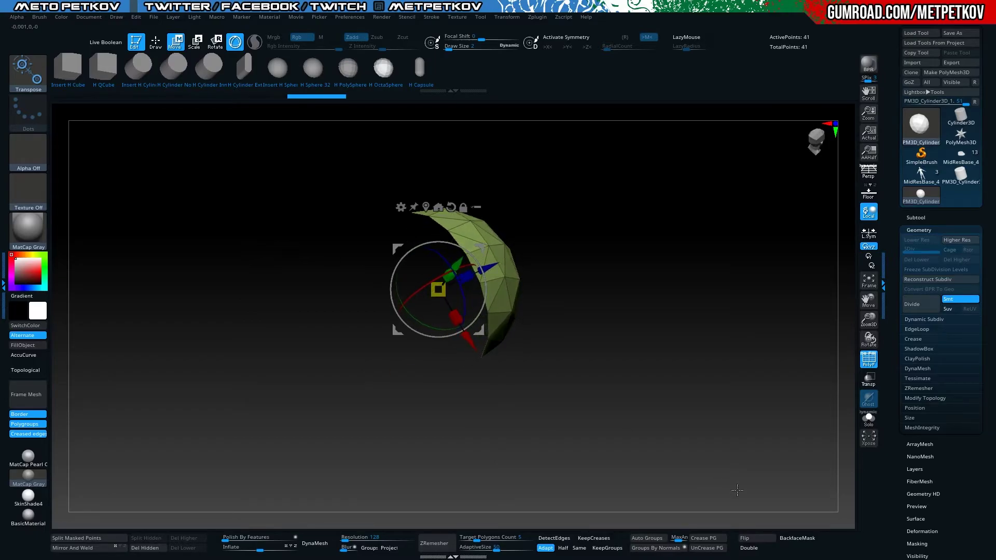
click(758, 548)
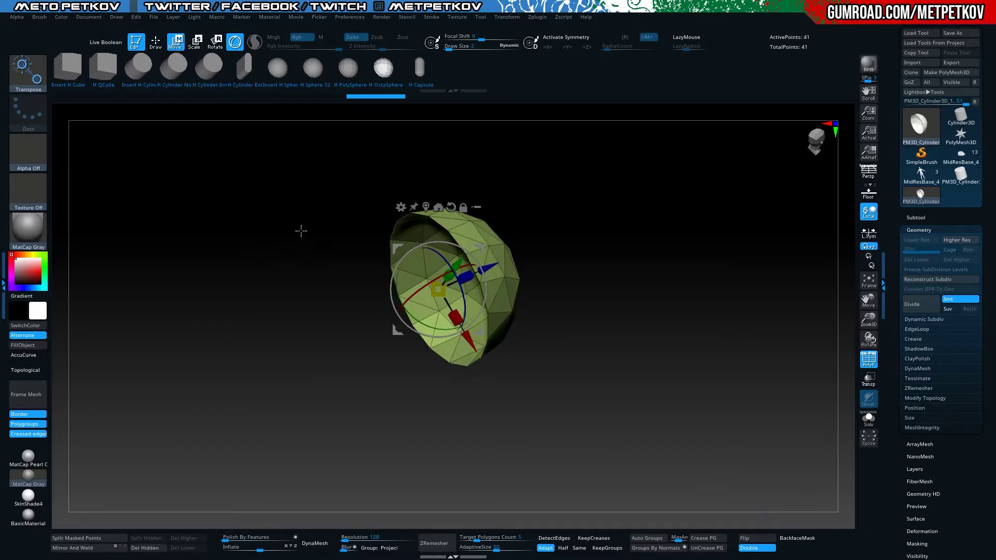
key(q)
drag(228, 223, 189, 213)
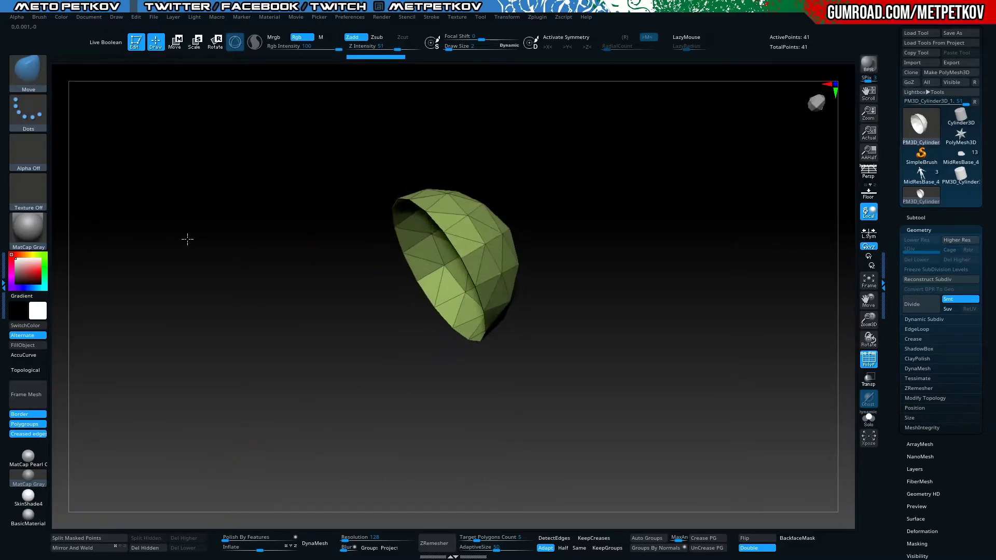
Switch to the ZModeler brush and choose the Close Hole action for the open rim
key(b)
key(z)
key(m)
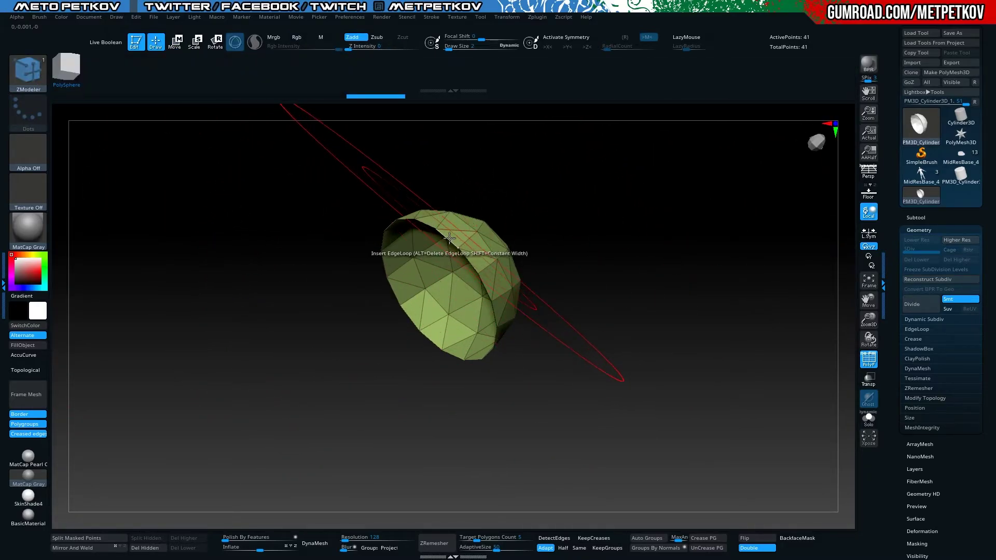
key(space)
click(356, 282)
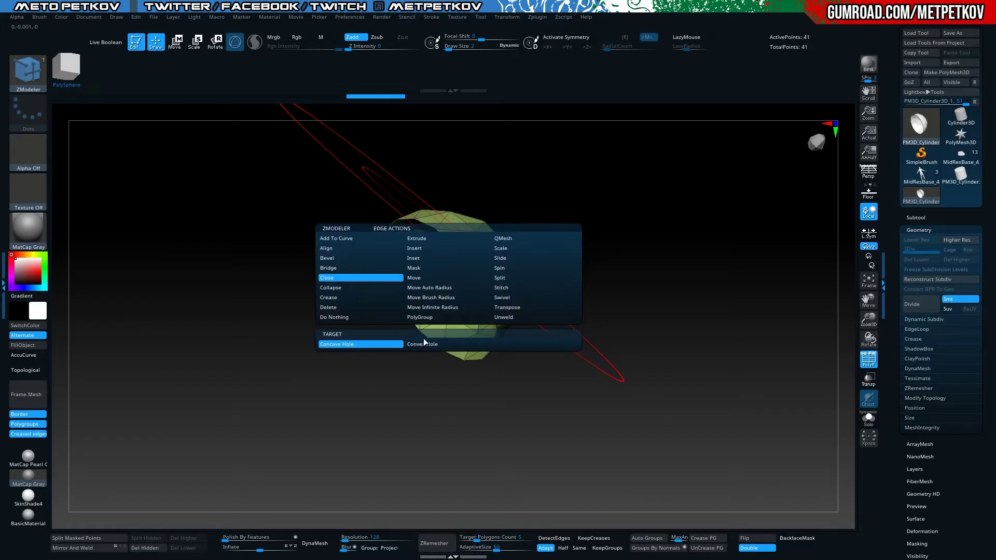
click(434, 346)
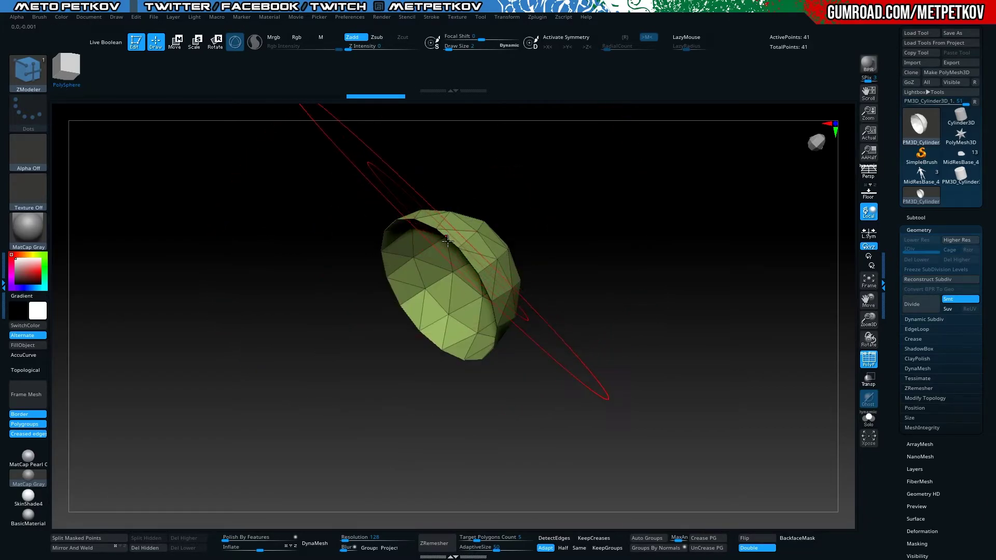
Cap the hemisphere's open rim with a polygon fan and turn off Double display
drag(445, 237, 581, 237)
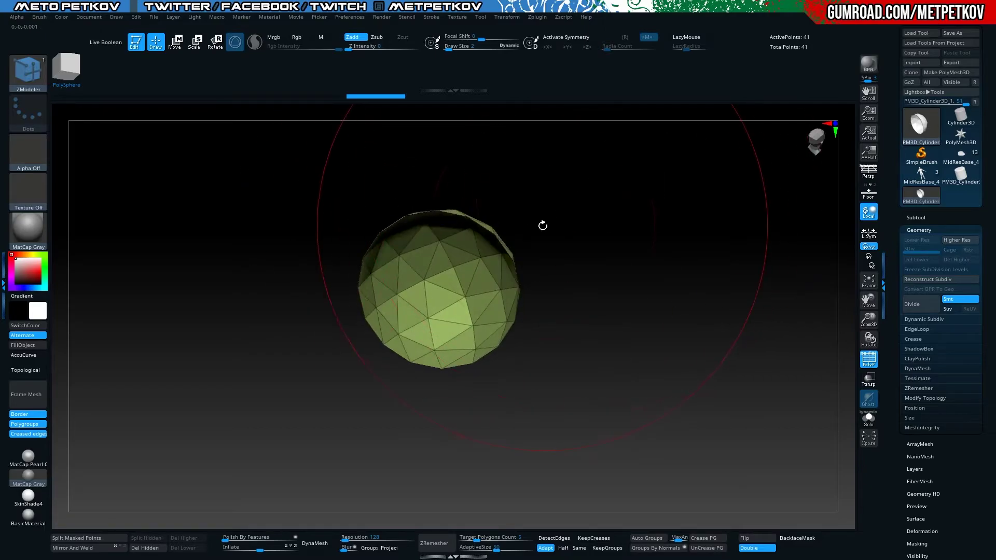
click(495, 269)
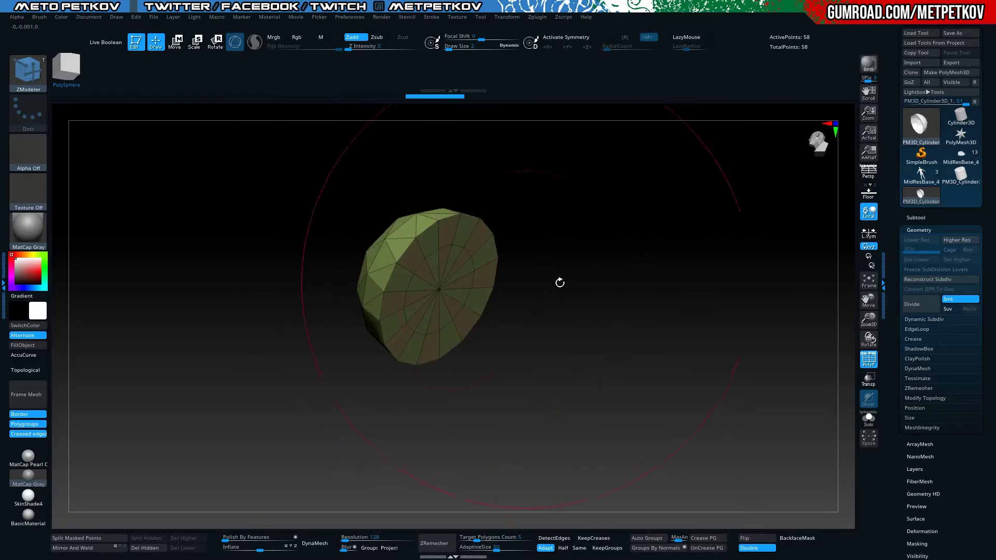
shift+drag(120, 260, 103, 244)
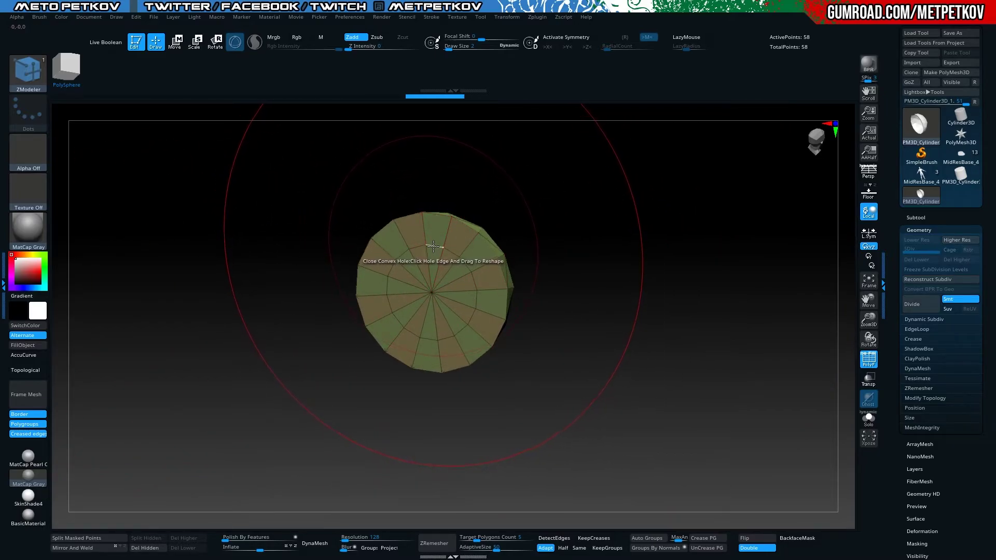
click(757, 548)
mouse_move(643, 384)
mouse_down()
mouse_move(629, 374)
mouse_move(652, 378)
mouse_up()
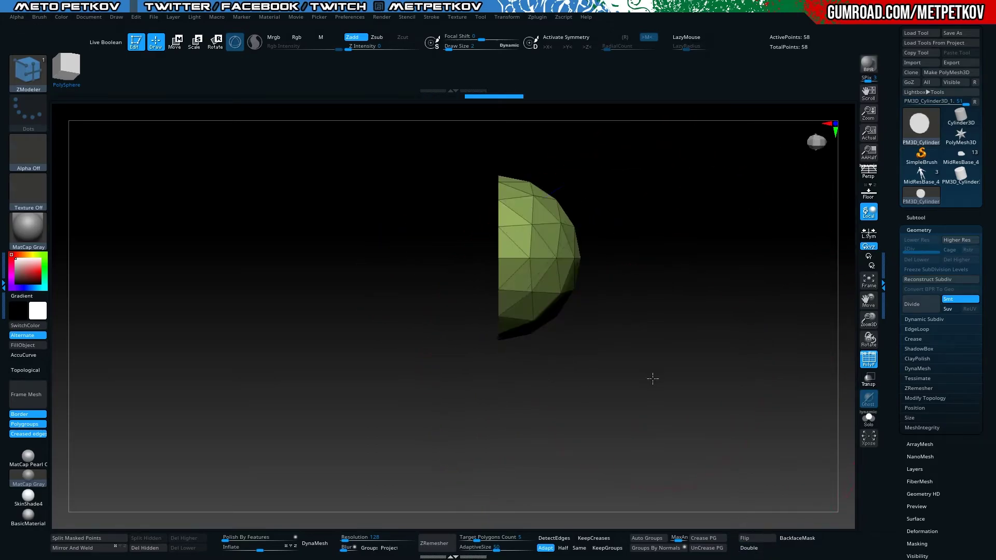
Test a subdivision of the capped half-sphere, then drop back to the lowest level
key(w)
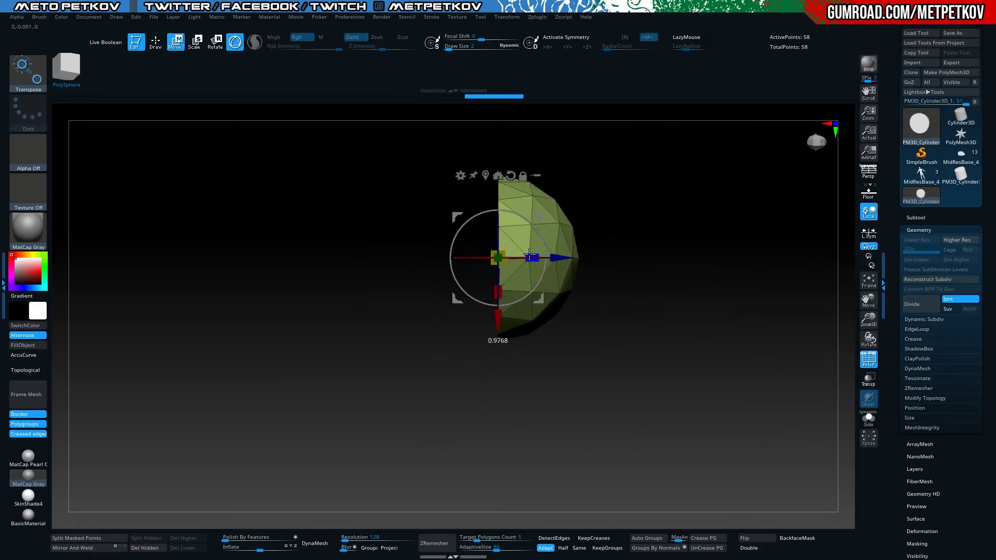
mouse_move(293, 207)
mouse_down()
mouse_move(278, 204)
mouse_move(285, 173)
mouse_move(301, 174)
mouse_up()
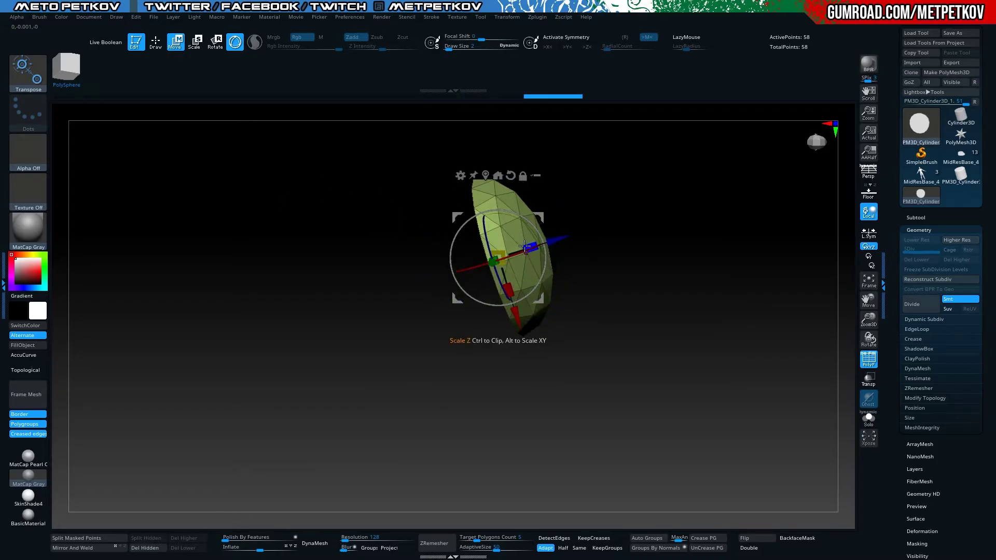
mouse_move(508, 263)
mouse_down()
mouse_move(233, 215)
mouse_move(189, 222)
mouse_move(253, 275)
mouse_up()
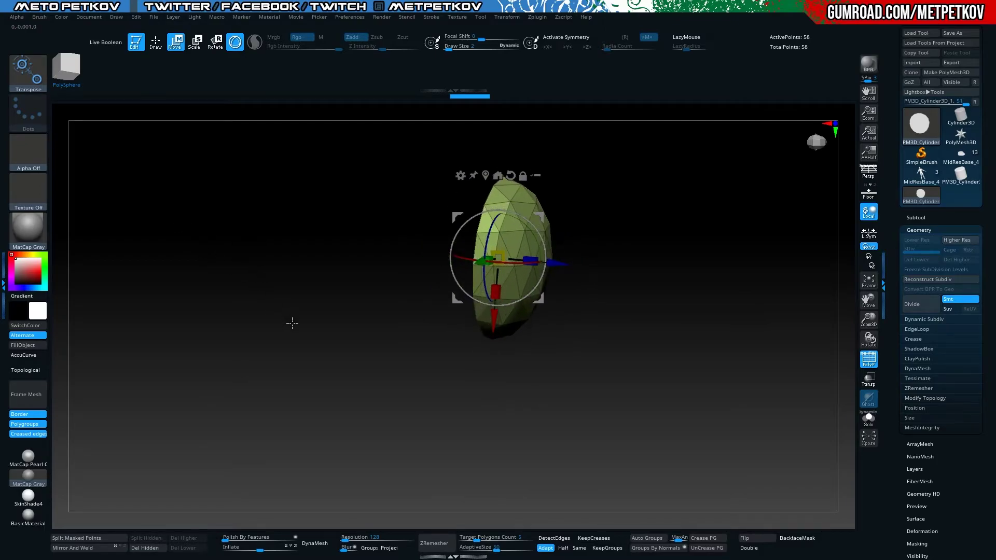
key(d)
key(shift+f)
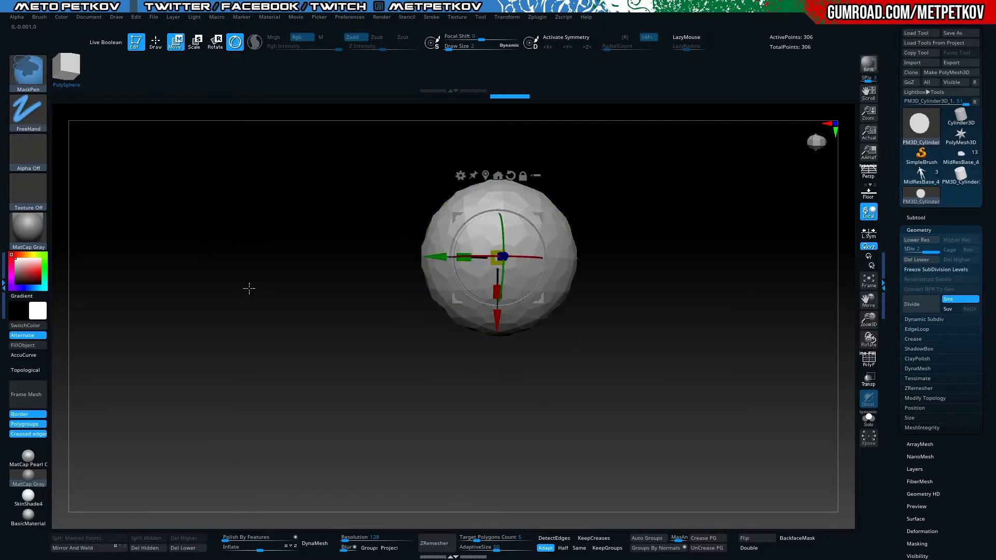
drag(234, 276, 269, 285)
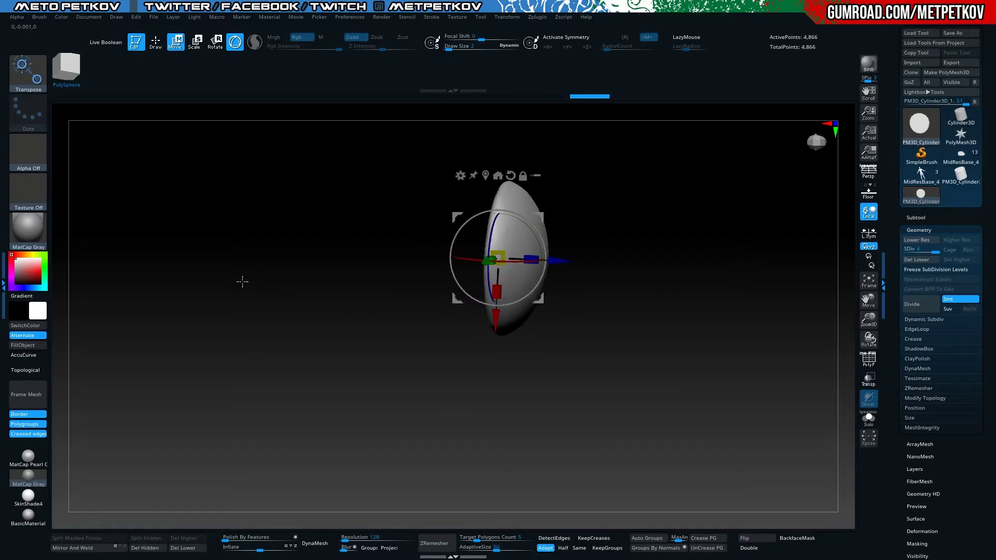
key(shift+d)
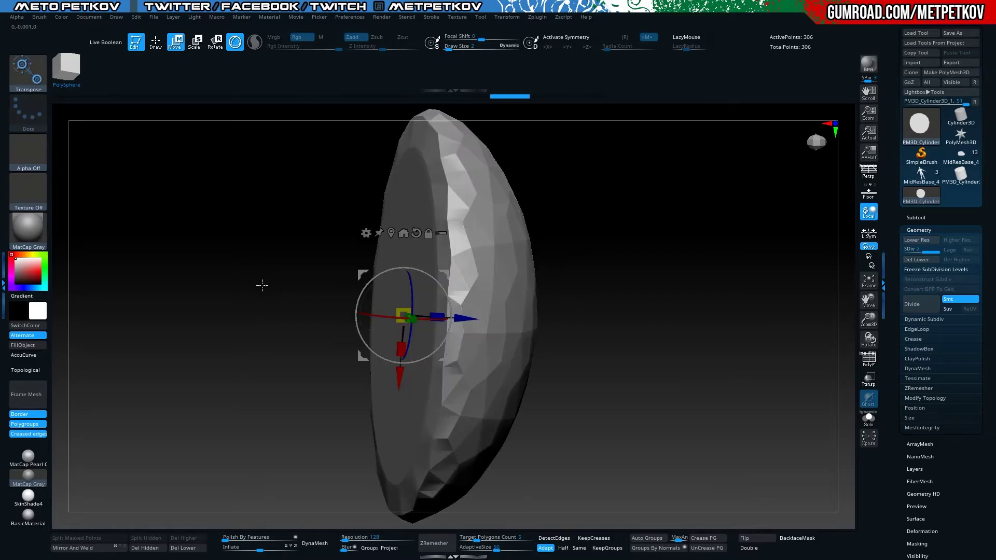
mouse_move(260, 282)
mouse_down()
mouse_move(199, 251)
mouse_move(287, 234)
mouse_up()
Merge all polygroups into one group and preview Dynamic Subdiv smoothing
key(shift+f)
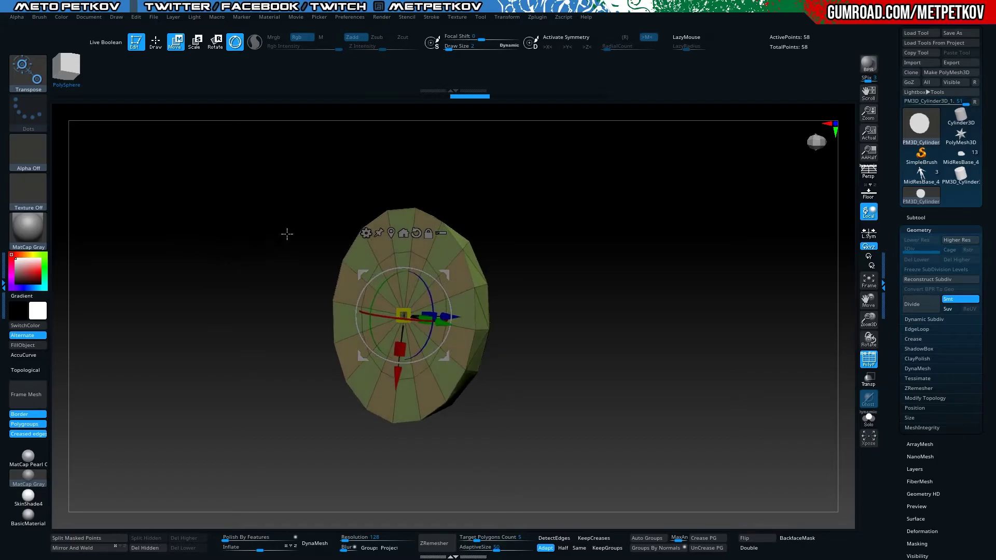
click(669, 548)
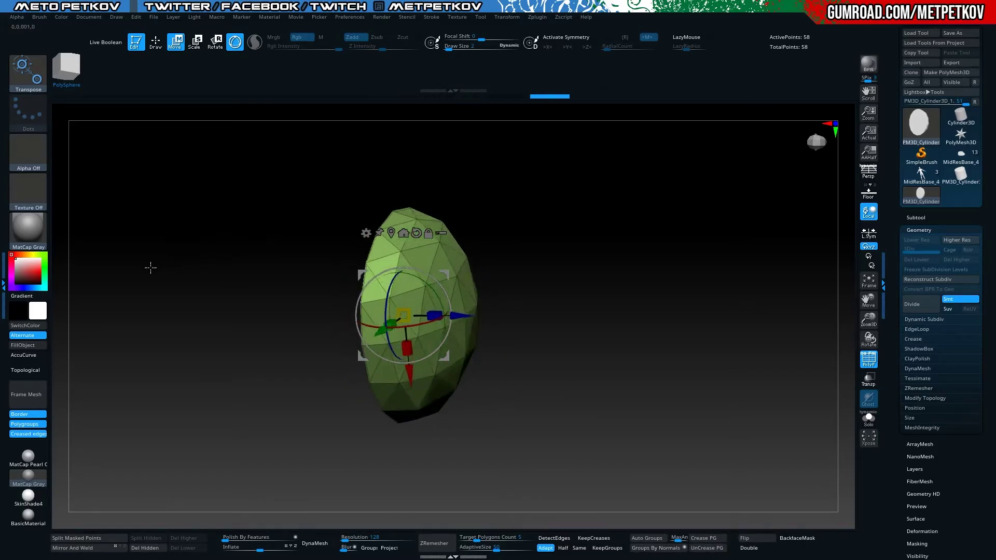
key(d)
click(513, 184)
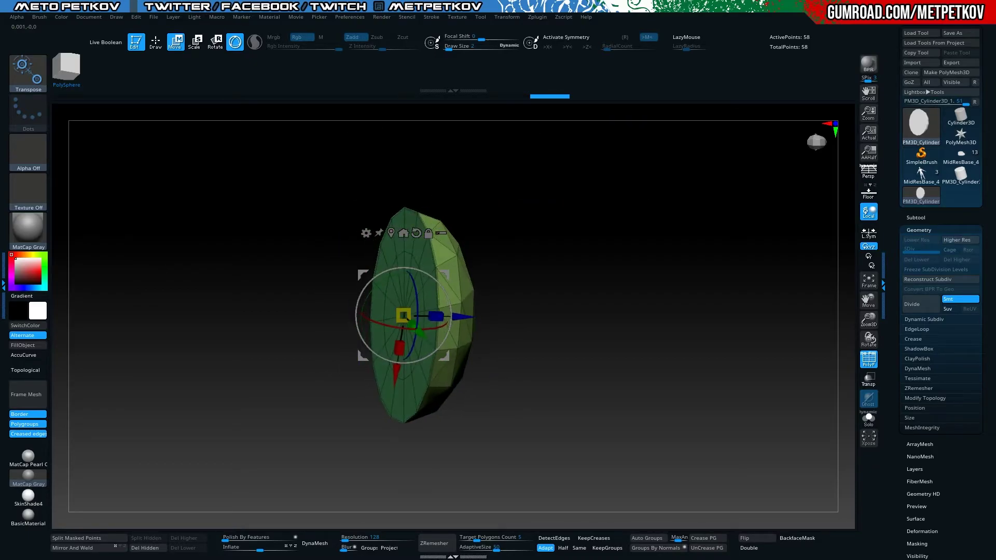
key(q)
drag(168, 261, 191, 285)
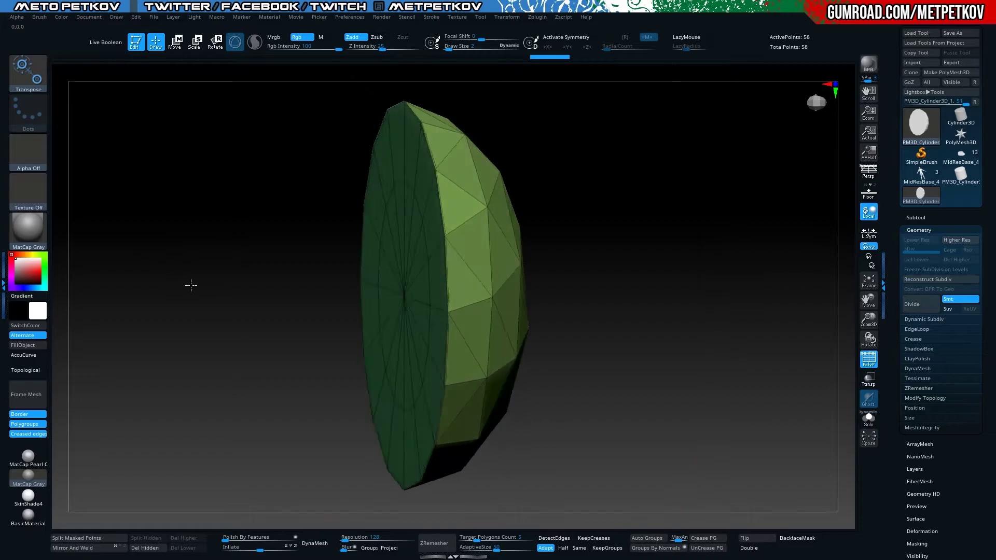
key(b)
key(z)
key(m)
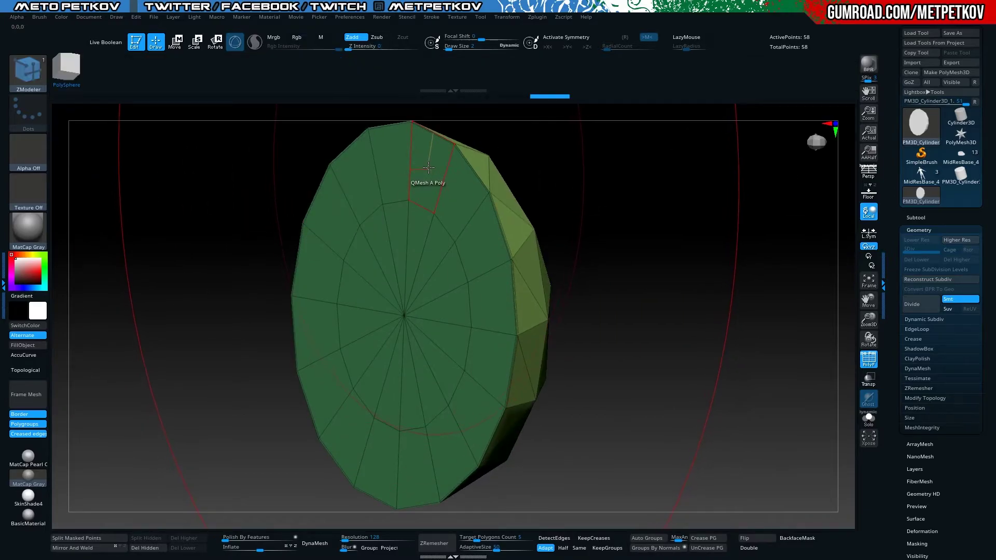
key(space)
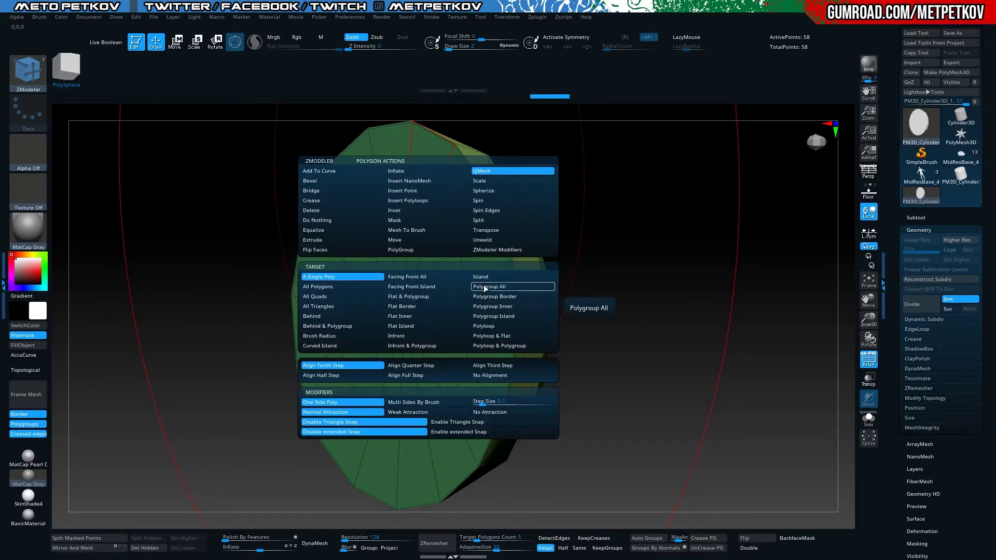
click(485, 289)
drag(409, 195, 221, 185)
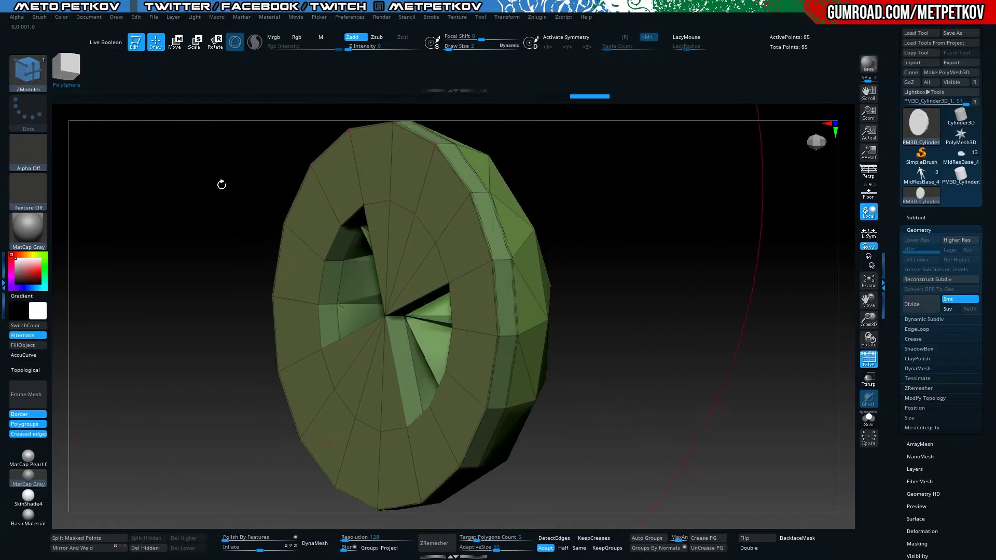
key(ctrl+z)
drag(146, 193, 162, 194)
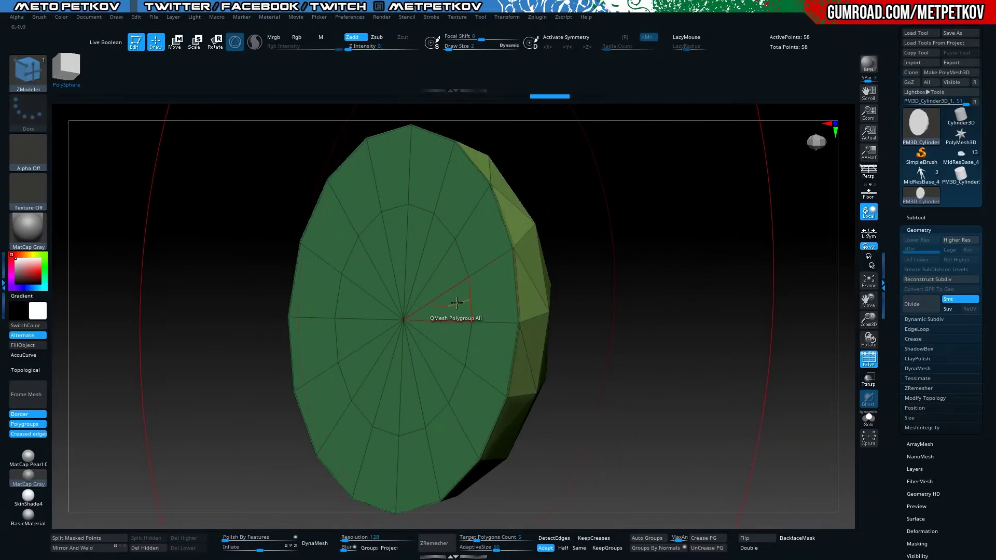
drag(456, 303, 134, 257)
key(ctrl+z)
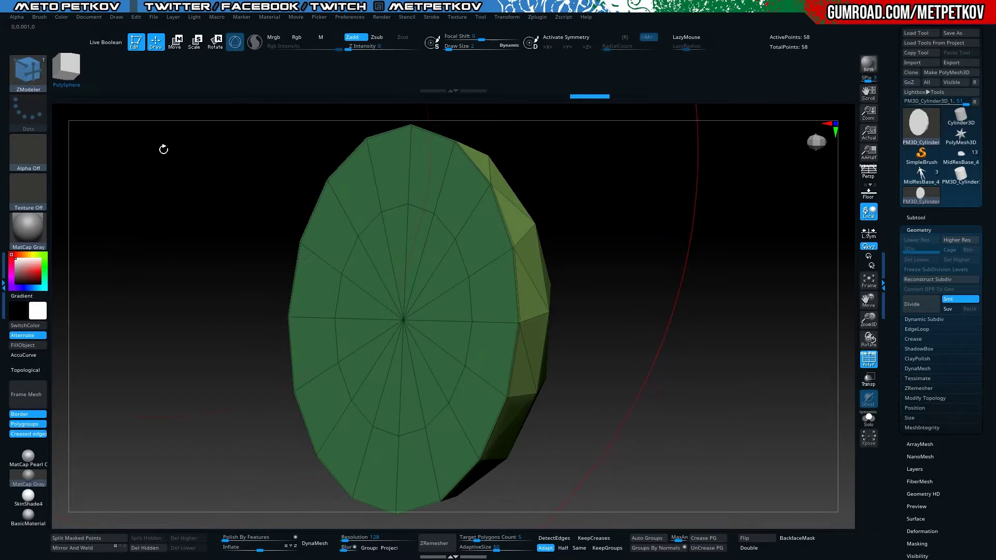
Isolate the disc's front face, subdivide it, and mask its left strip
ctrl+shift+click(415, 311)
ctrl+shift+drag(627, 286, 651, 319)
mouse_move(628, 313)
mouse_down()
mouse_move(477, 311)
mouse_move(393, 295)
mouse_move(636, 306)
mouse_move(145, 262)
mouse_move(111, 240)
mouse_move(126, 258)
mouse_move(124, 245)
mouse_up()
key(ctrl+d)
ctrl+drag(251, 188, 458, 433)
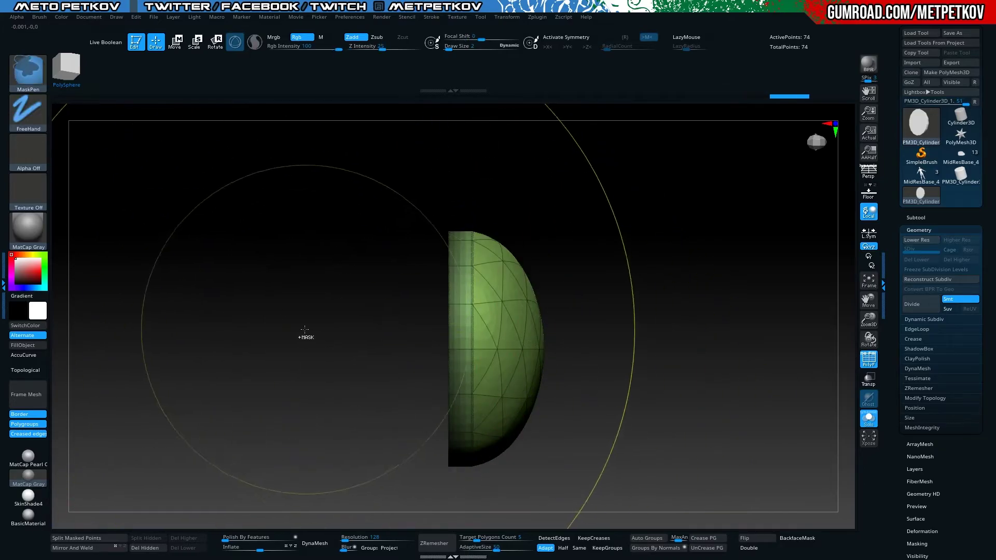
Shift the half-sphere's flat side with the Transpose gizmo to flatten it into a dome
key(w)
mouse_move(527, 349)
mouse_down()
mouse_move(543, 351)
mouse_move(273, 251)
mouse_move(197, 269)
mouse_move(227, 267)
mouse_move(221, 278)
mouse_move(211, 263)
mouse_move(240, 257)
mouse_up()
key(q)
key(shift+f)
mouse_move(593, 328)
shift+mouse_down()
mouse_move(170, 299)
mouse_move(152, 288)
shift+mouse_up()
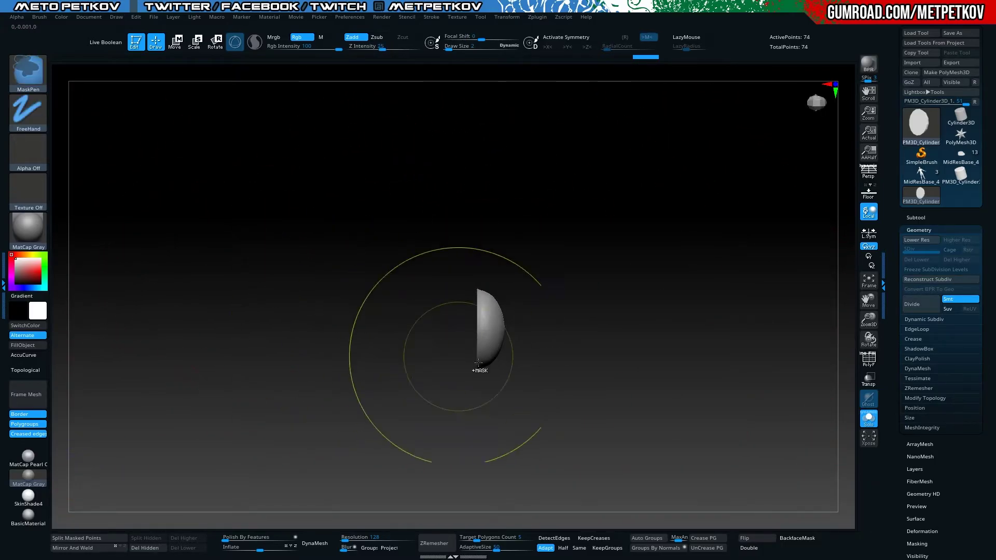
key(w)
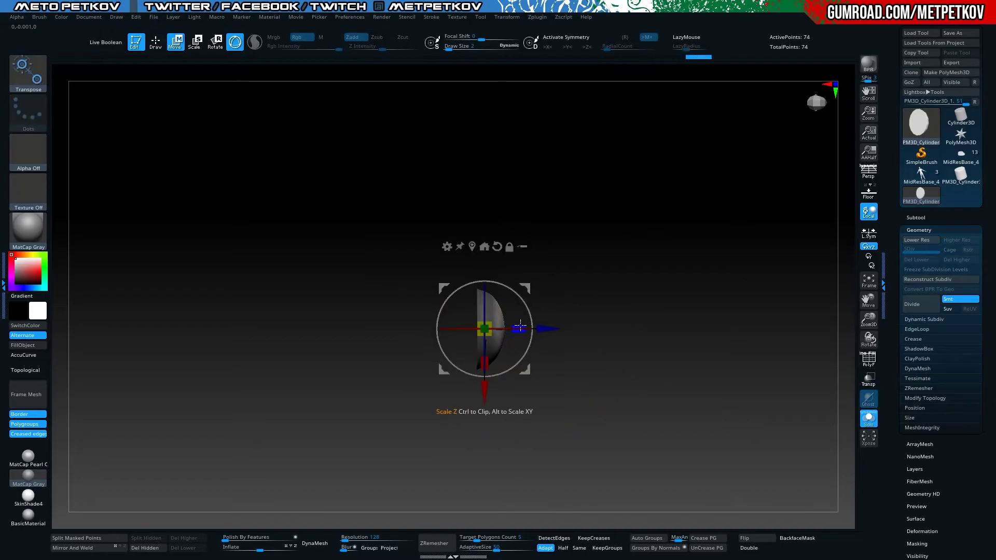
drag(640, 411, 226, 277)
Reduce the brush size to 1 and enlarge the view of the sphere
key(q)
key(w)
key(q)
key(space)
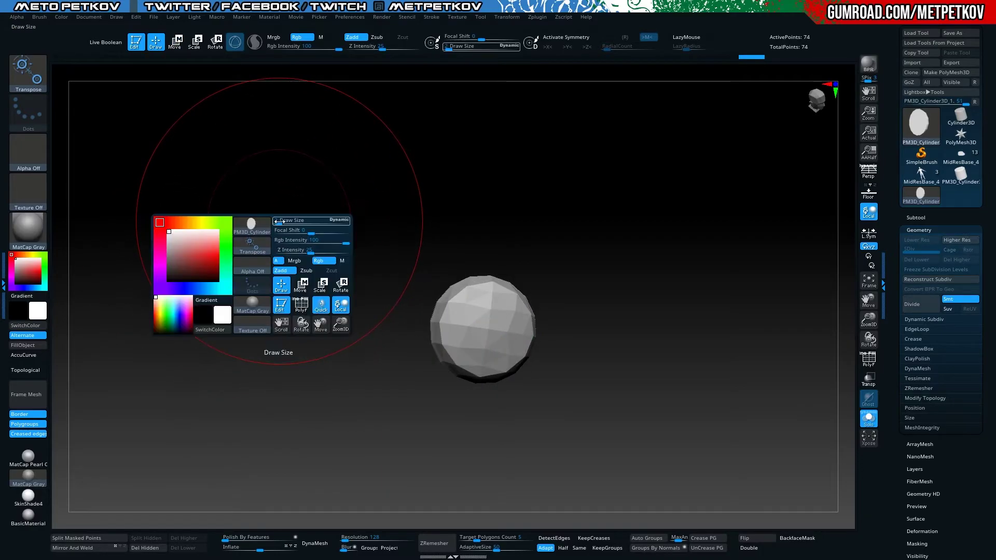
drag(290, 221, 272, 221)
key(w)
mouse_move(280, 236)
ctrl+right_down()
mouse_move(213, 204)
mouse_move(273, 291)
ctrl+right_up()
key(q)
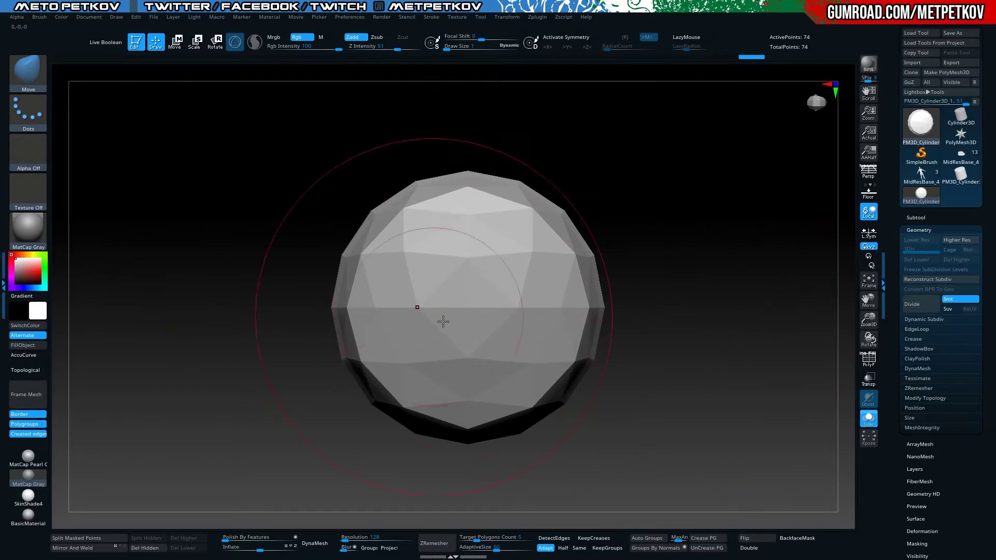
Create a new InsertMesh brush from the dome and reselect MidResBase_4
click(27, 78)
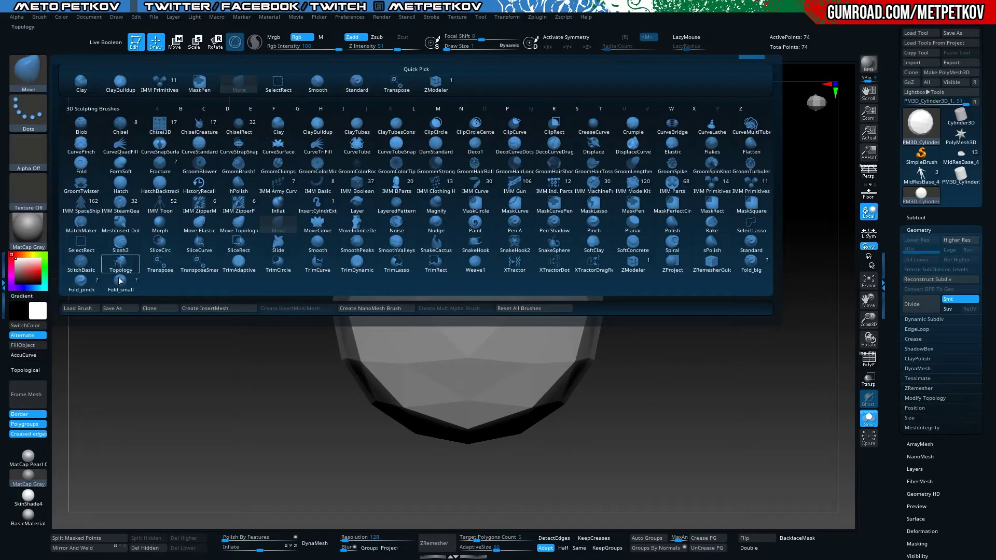
click(219, 309)
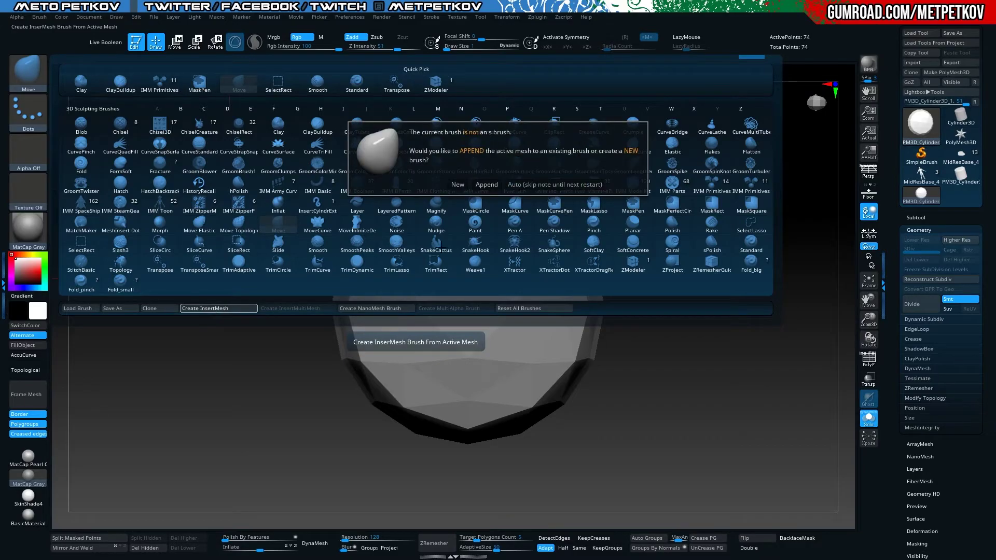
click(457, 184)
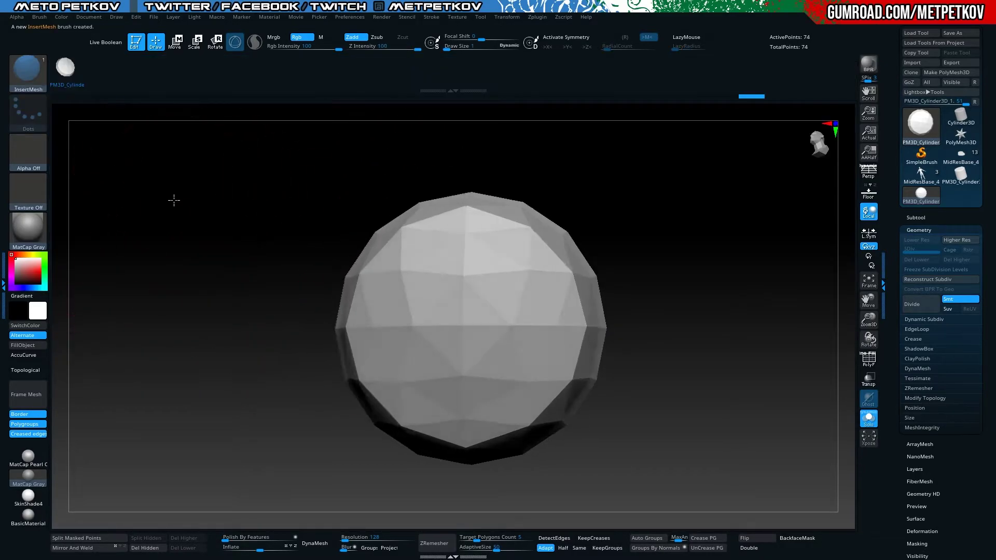
click(958, 155)
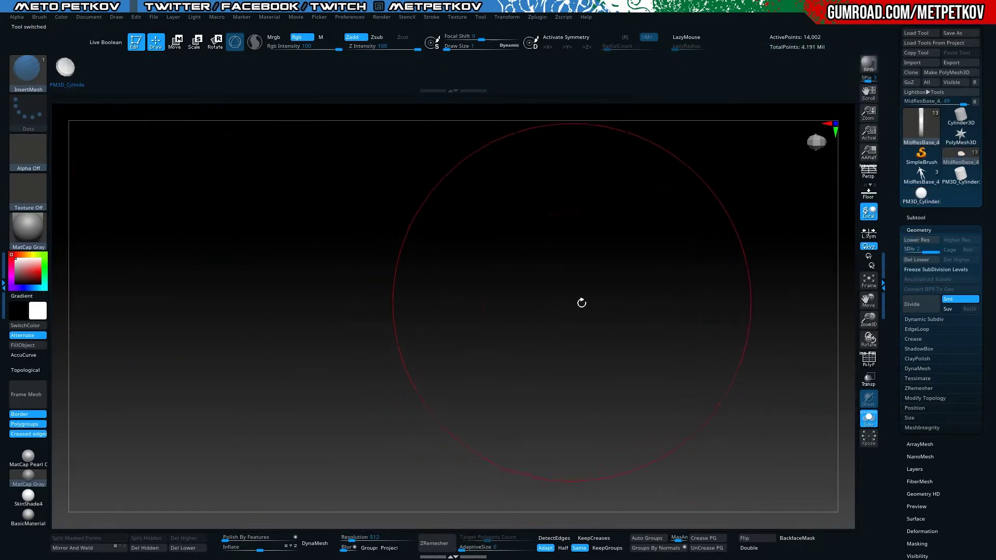
Frame and orbit the view to see the whole sandalled foot
key(f)
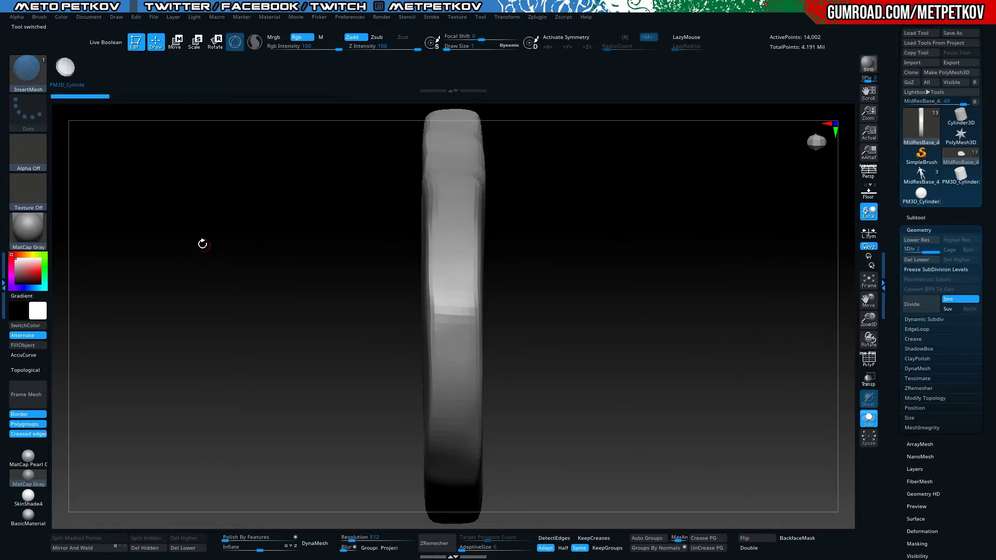
mouse_move(201, 245)
mouse_down()
mouse_move(131, 287)
mouse_move(78, 444)
mouse_up()
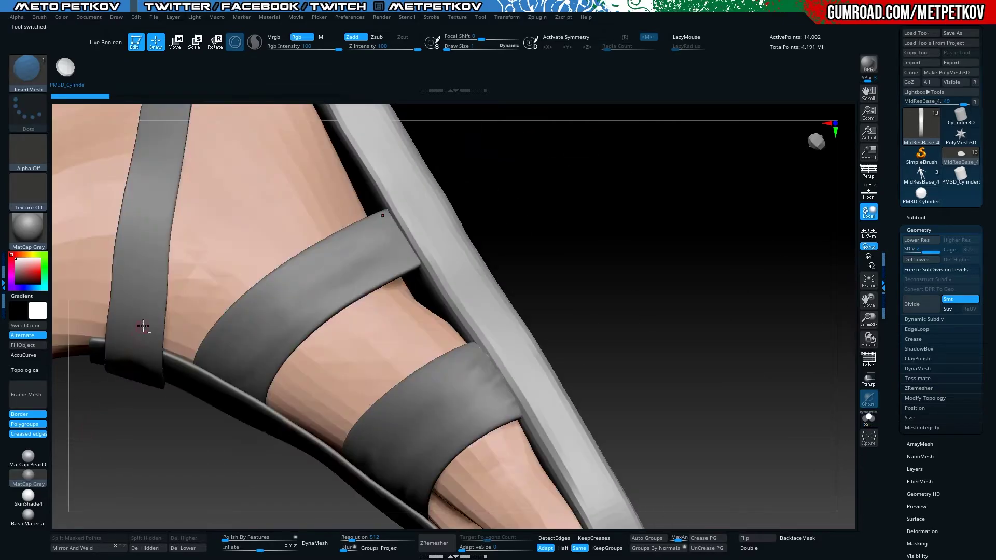
mouse_move(578, 253)
alt+mouse_down()
mouse_move(160, 322)
mouse_move(184, 327)
mouse_move(162, 296)
mouse_move(169, 320)
mouse_move(174, 308)
alt+mouse_up()
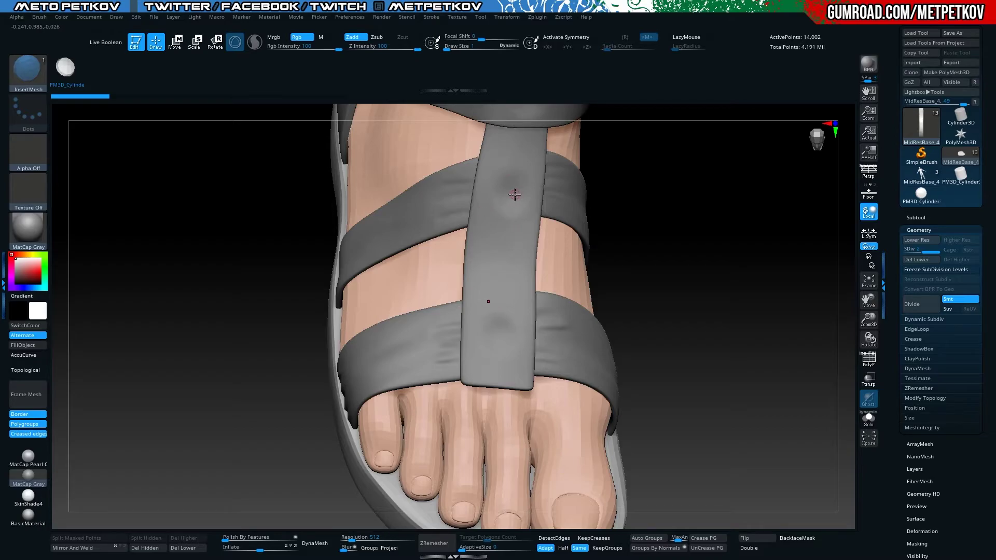
key(space)
drag(751, 268, 715, 264)
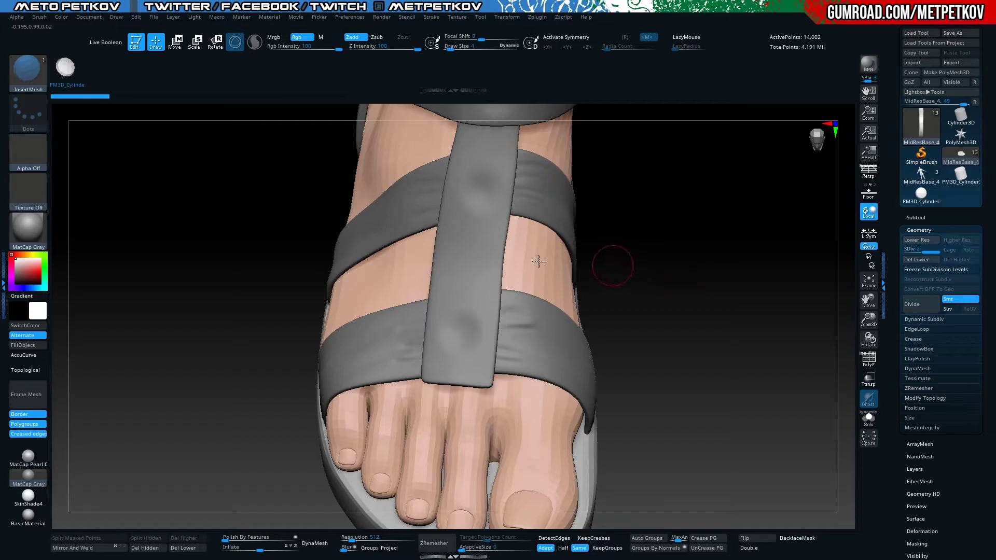
Delete the strap's lower subdivision levels and orbit to face the ankle strap
key(ctrl)
click(481, 188)
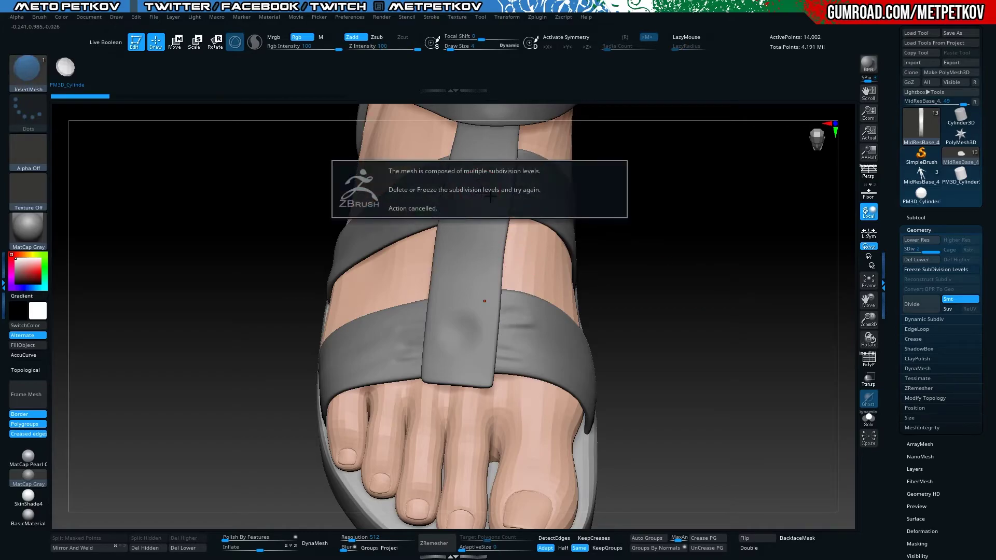
click(928, 263)
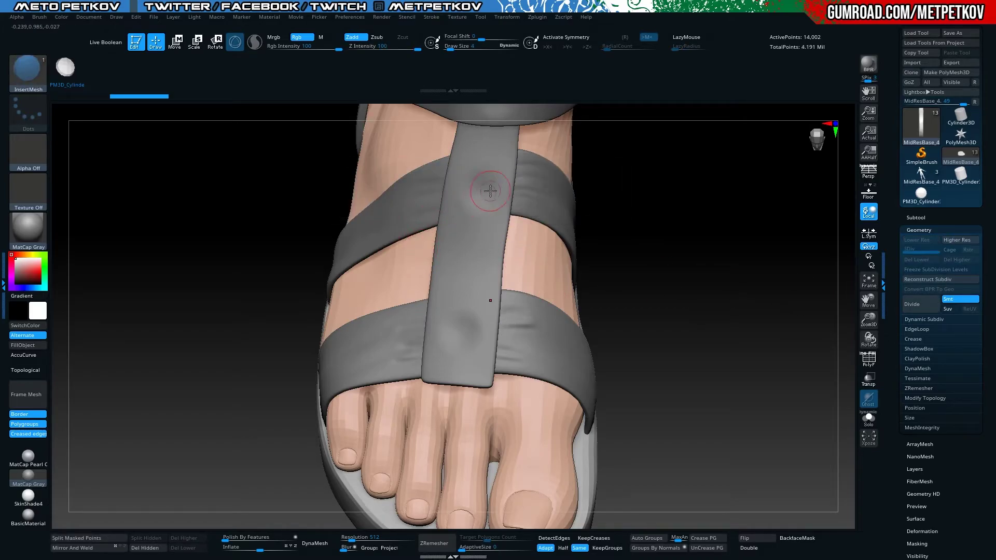
key(ctrl)
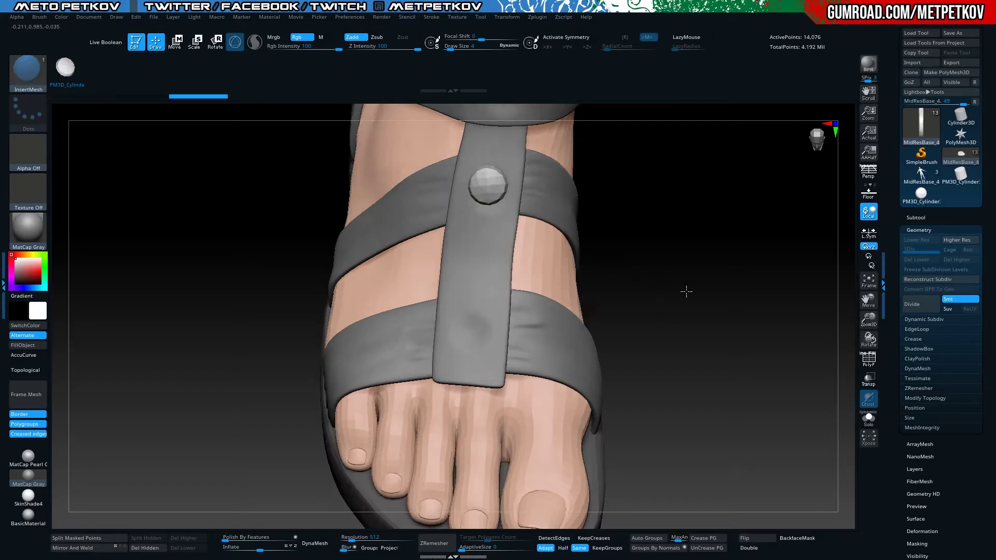
mouse_move(684, 228)
mouse_down()
mouse_move(695, 291)
mouse_move(667, 291)
mouse_move(712, 296)
mouse_move(702, 231)
mouse_move(698, 295)
mouse_up()
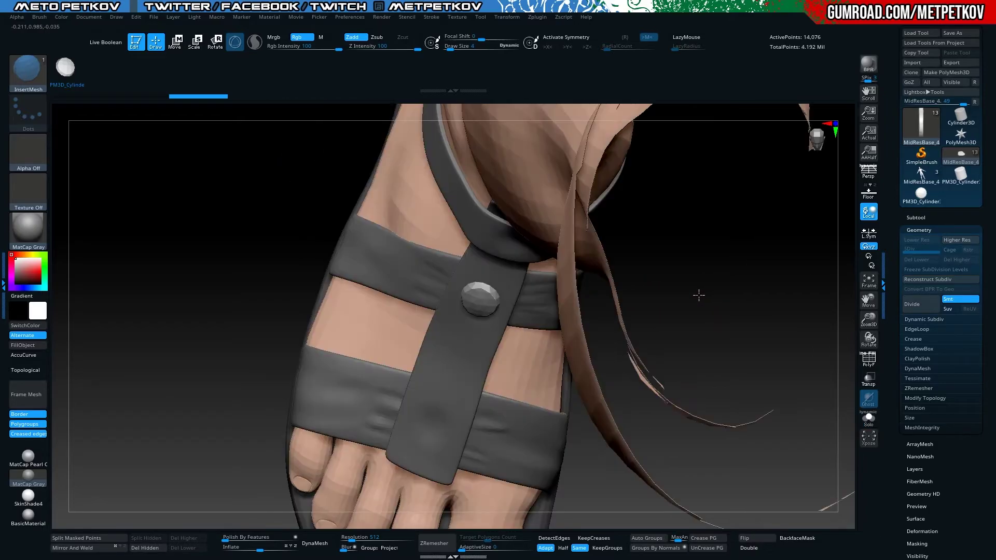
mouse_move(306, 353)
mouse_down()
mouse_move(273, 229)
mouse_move(482, 320)
mouse_move(718, 382)
mouse_move(669, 425)
mouse_move(636, 236)
mouse_move(567, 461)
mouse_move(554, 343)
mouse_up()
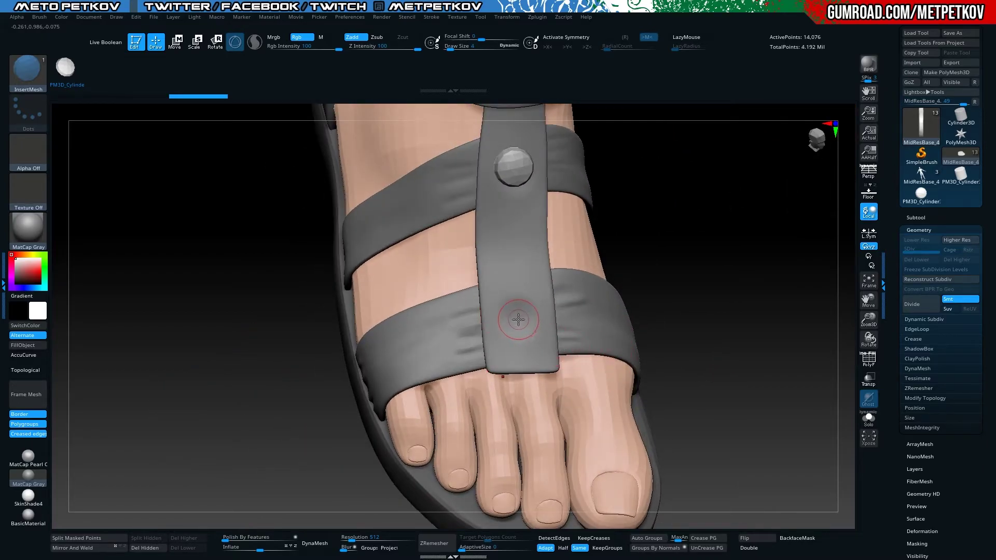
mouse_move(162, 280)
mouse_down()
mouse_move(218, 351)
mouse_move(200, 318)
mouse_move(181, 436)
mouse_move(677, 325)
mouse_move(625, 356)
mouse_move(537, 276)
mouse_up()
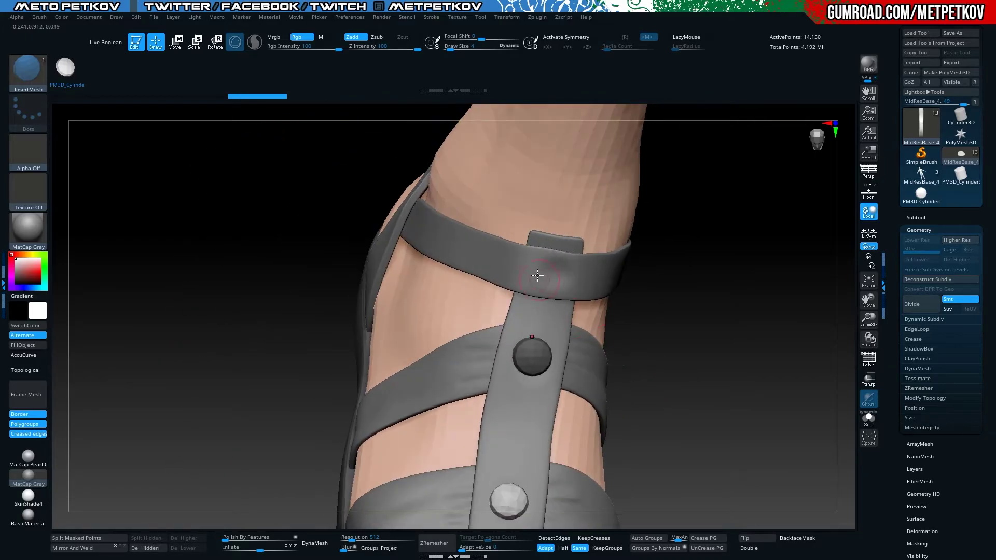
mouse_move(685, 344)
mouse_down()
mouse_move(673, 256)
mouse_move(559, 291)
mouse_up()
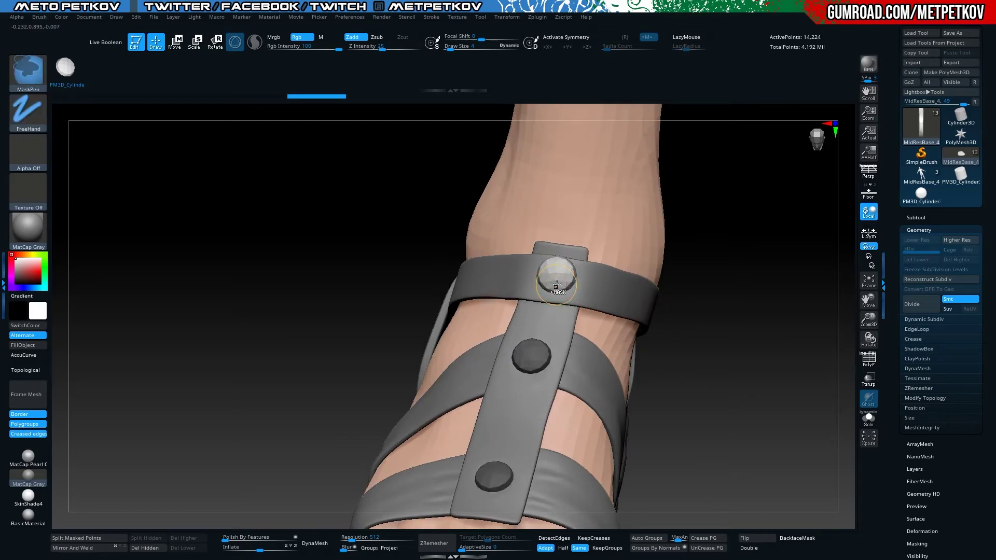
Undo the misplaced upper-strap rivet and insert a new rivet on the ankle strap
key(ctrl+z)
click(555, 280)
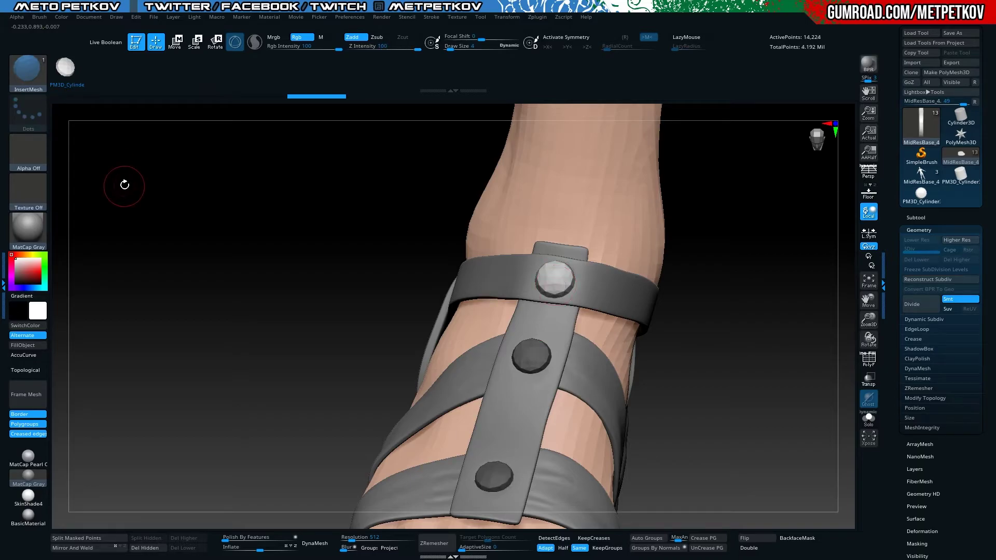
drag(124, 185, 135, 230)
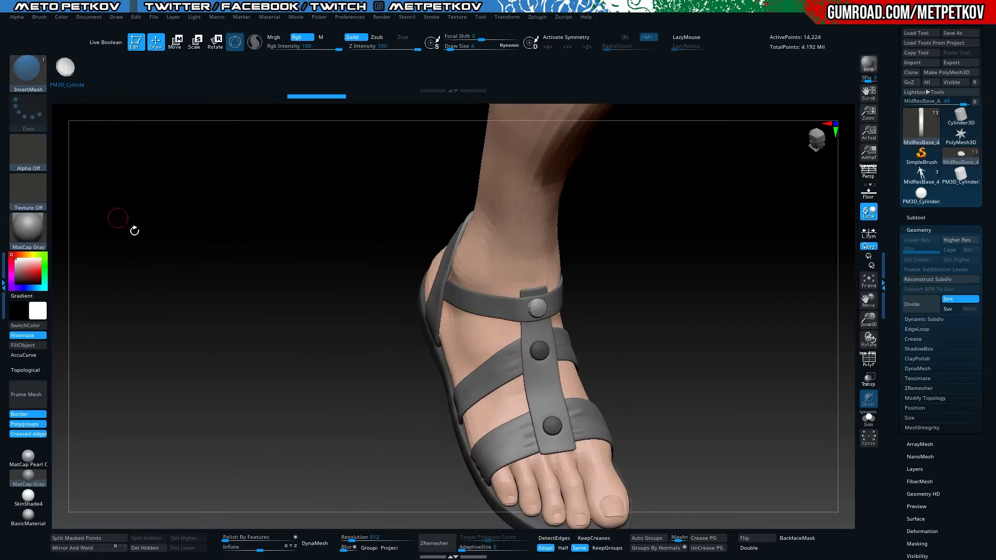
mouse_move(145, 216)
mouse_down()
mouse_move(229, 296)
mouse_move(227, 311)
mouse_move(285, 254)
mouse_up()
Isolate the sole with polygroups shown and hide everything except the heel piece
key(ctrl+shift+s)
key(ctrl+shift+s)
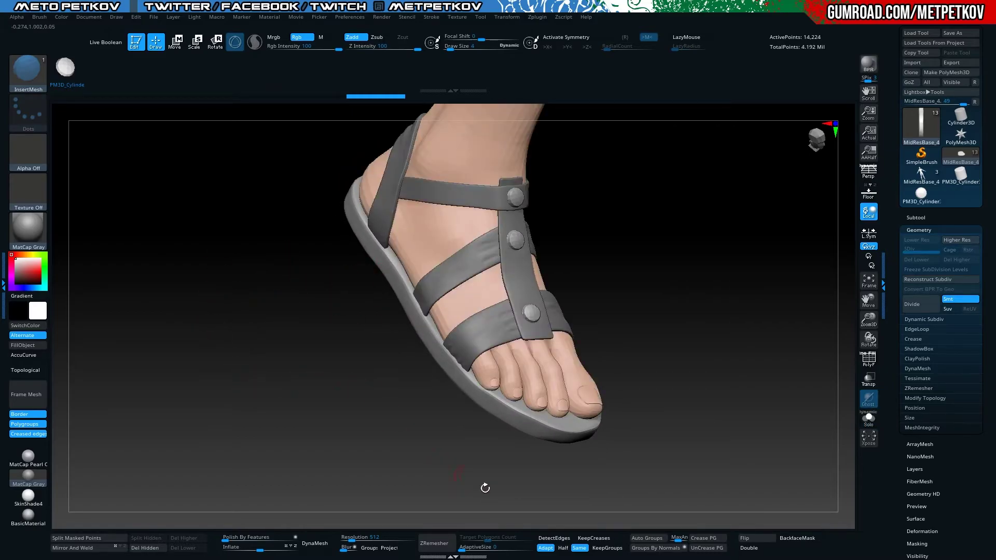
key(ctrl+shift+s)
key(shift+f)
ctrl+shift+drag(321, 176, 429, 306)
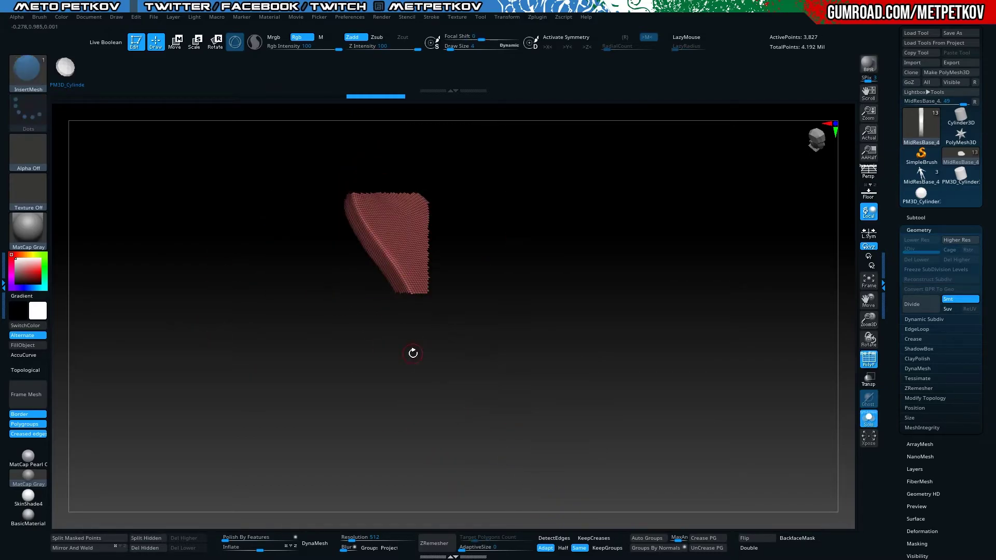
Show the whole sole, use Split Hidden, and step the sole back through its undo history
ctrl+shift+click(232, 260)
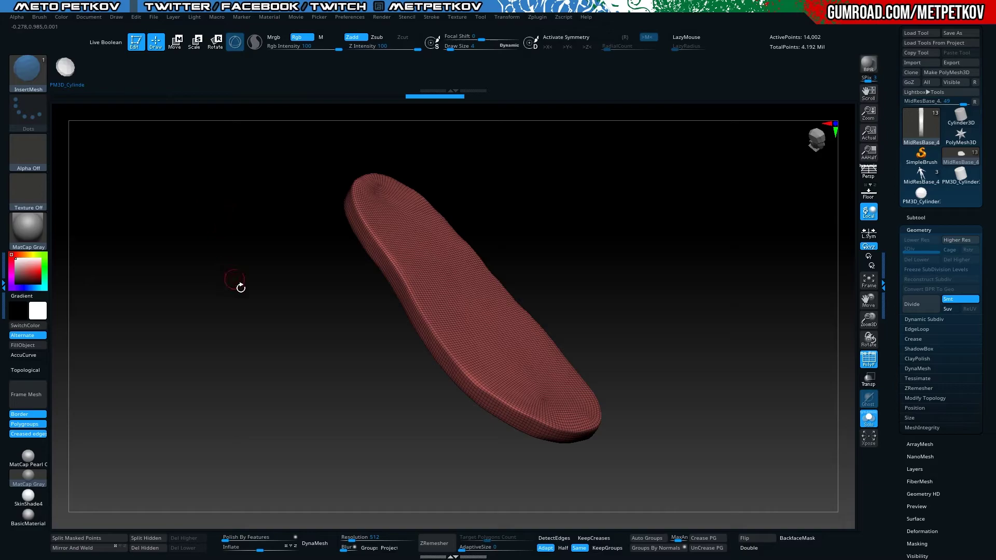
click(139, 541)
key(ctrl+shift+s)
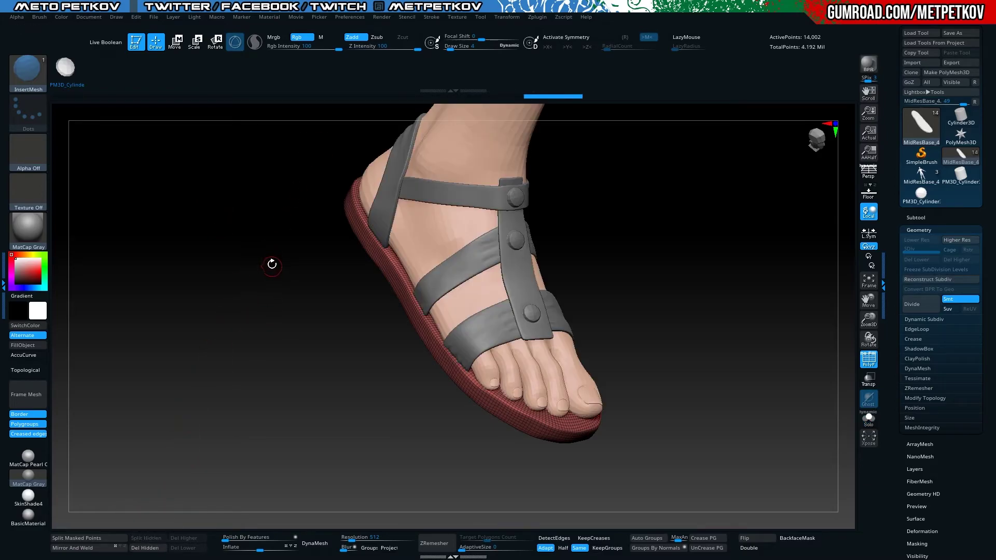
key(ctrl+shift+s)
drag(498, 96, 339, 95)
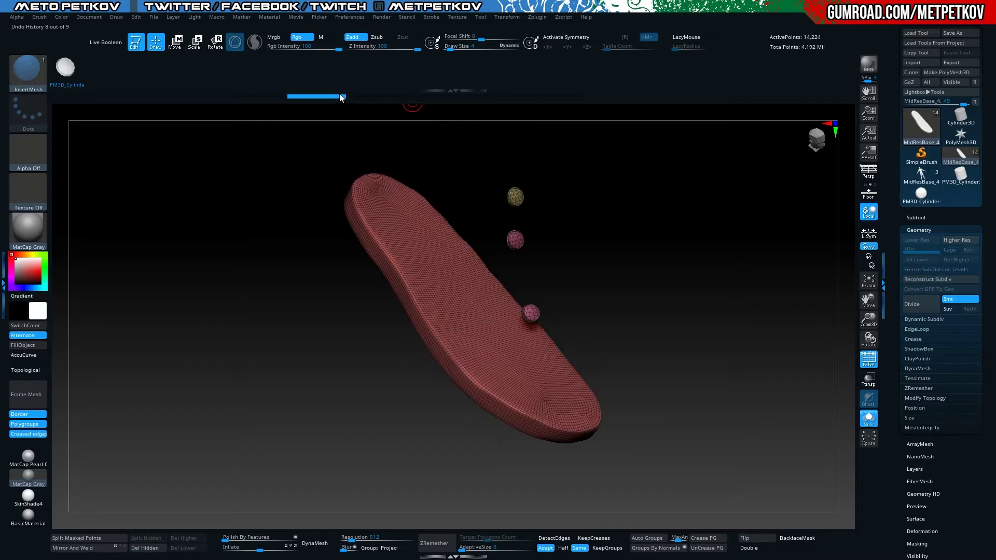
drag(227, 94, 52, 96)
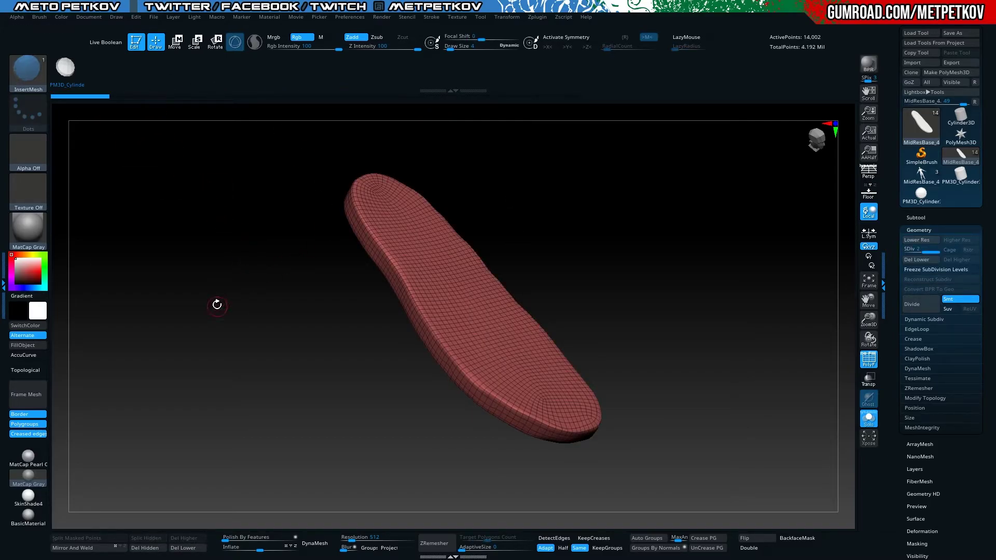
Turn Solo off and select the rivet subtool from the viewport
key(ctrl+shift+s)
mouse_move(216, 305)
mouse_down()
mouse_move(171, 249)
mouse_move(186, 282)
mouse_move(495, 172)
mouse_up()
alt+click(516, 164)
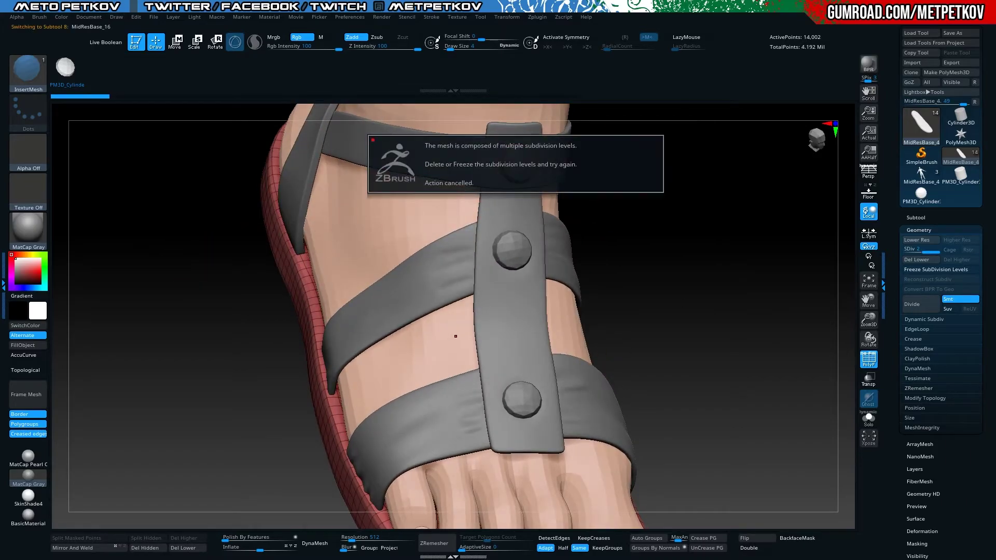
Switch to the Move brush and briefly isolate the three rivets to inspect them
key(b)
key(m)
key(v)
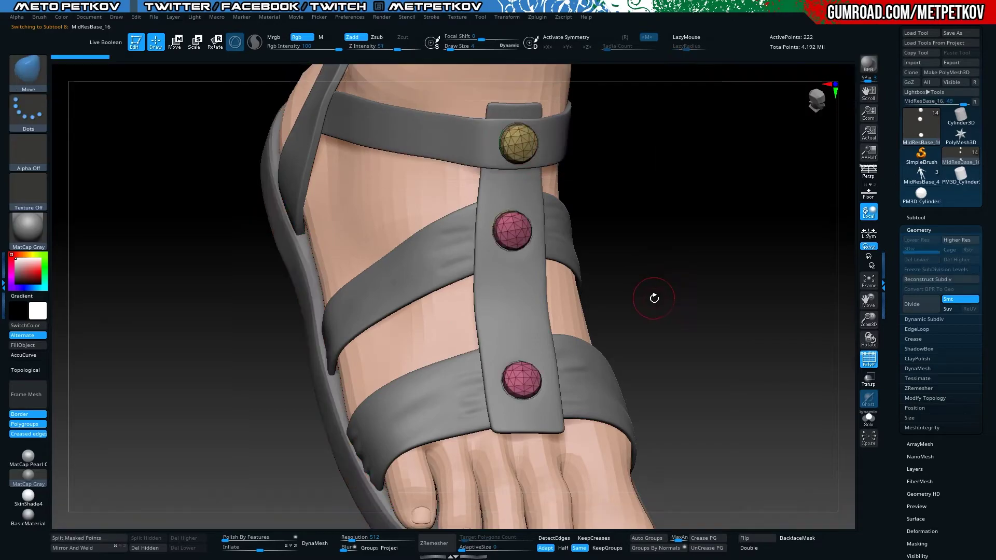
mouse_move(171, 187)
mouse_down()
mouse_move(149, 244)
mouse_move(142, 209)
mouse_up()
key(alt+s)
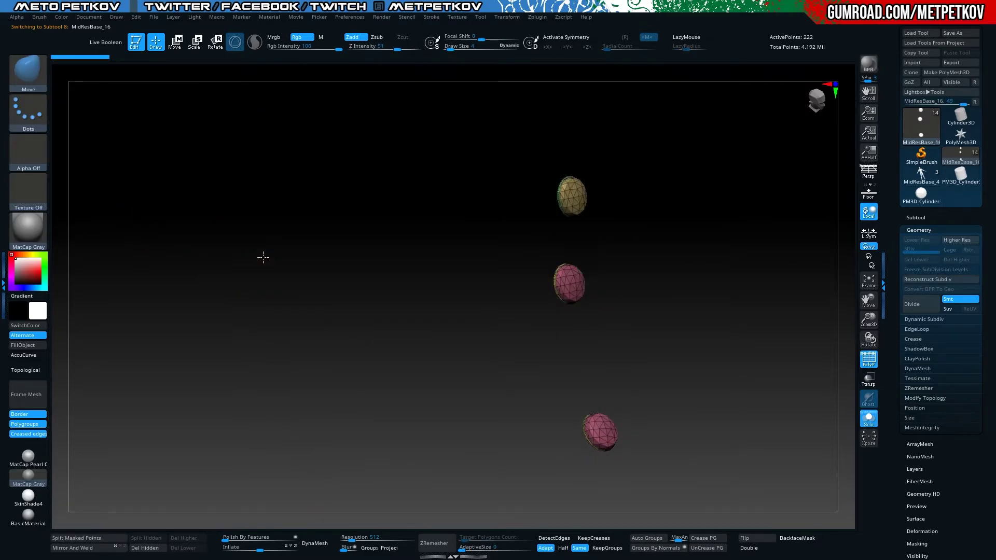
drag(262, 258, 359, 274)
key(alt+s)
drag(191, 285, 182, 270)
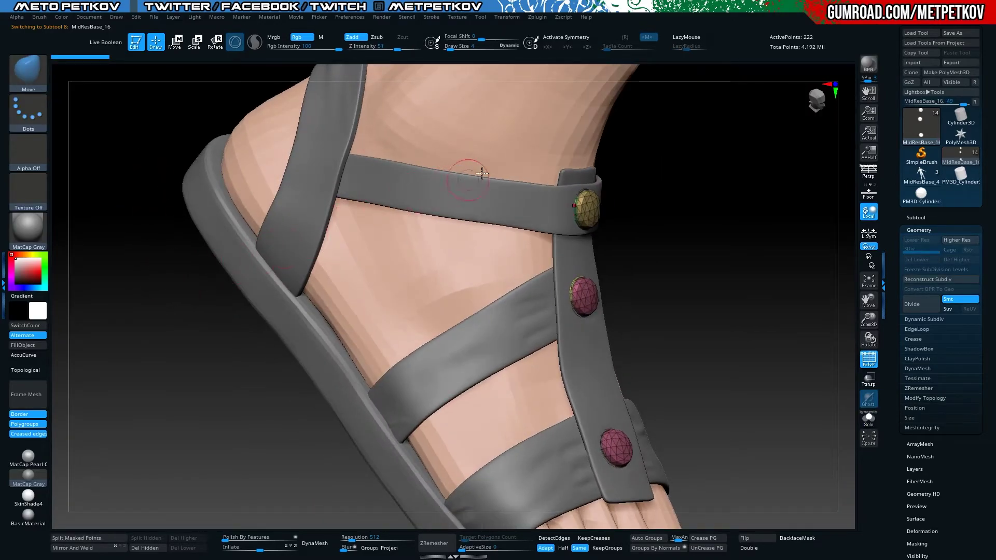
Set the brush size to 65 and enable Topological auto-masking
right_click(541, 182)
drag(570, 199, 606, 197)
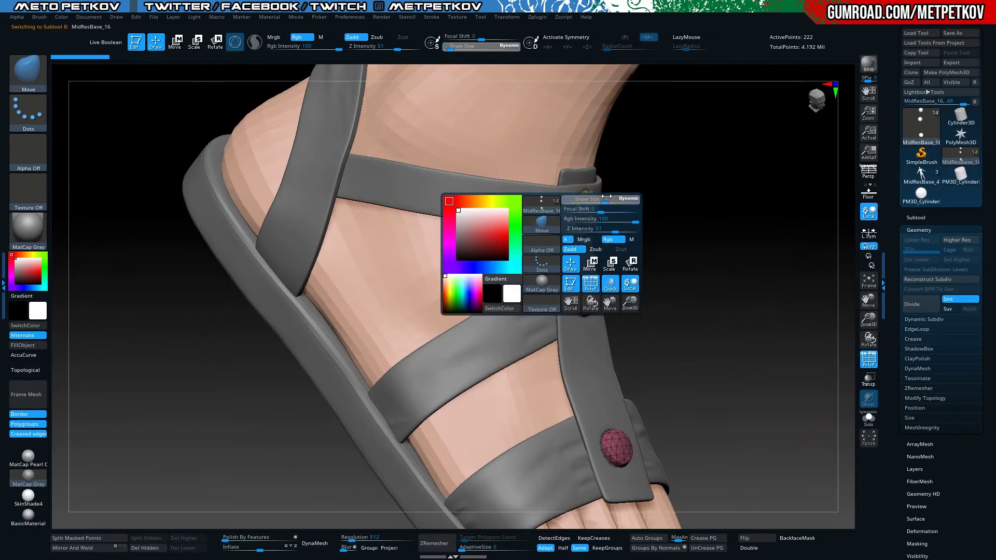
click(586, 203)
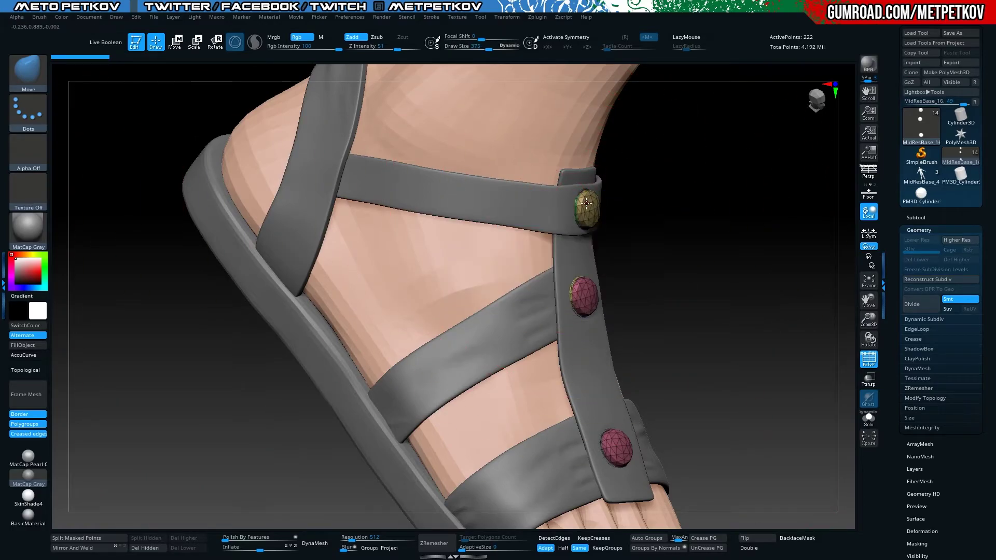
right_click(595, 209)
drag(590, 208, 573, 208)
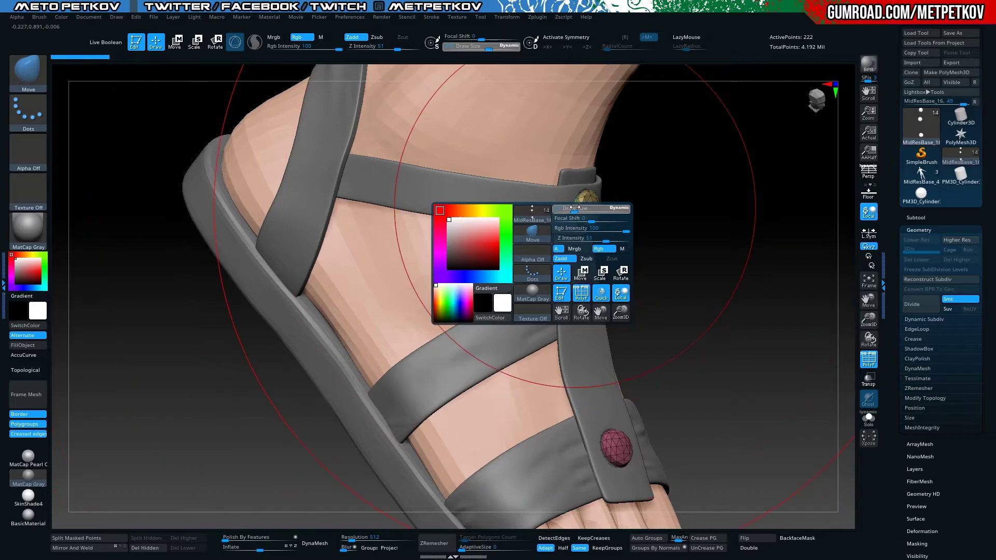
click(583, 298)
click(32, 370)
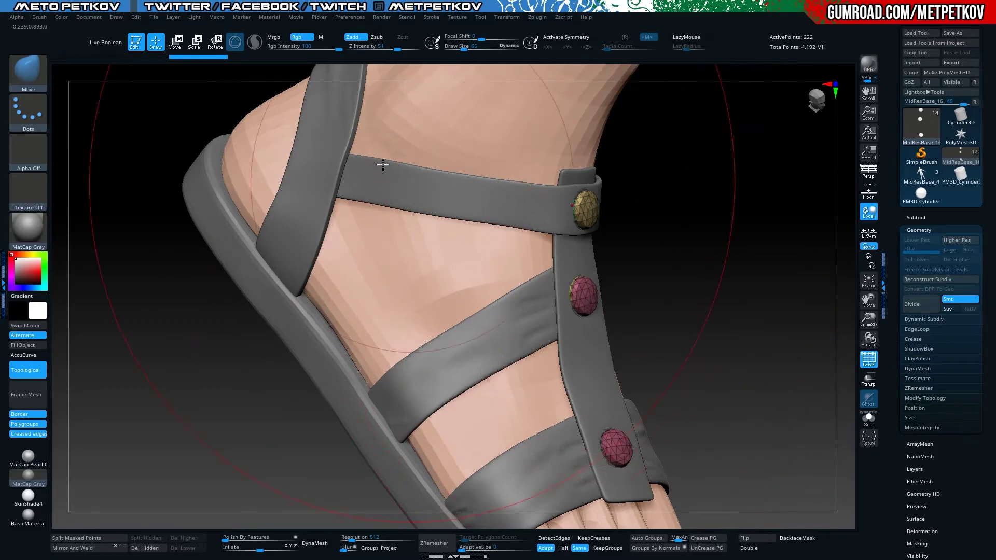
key(space)
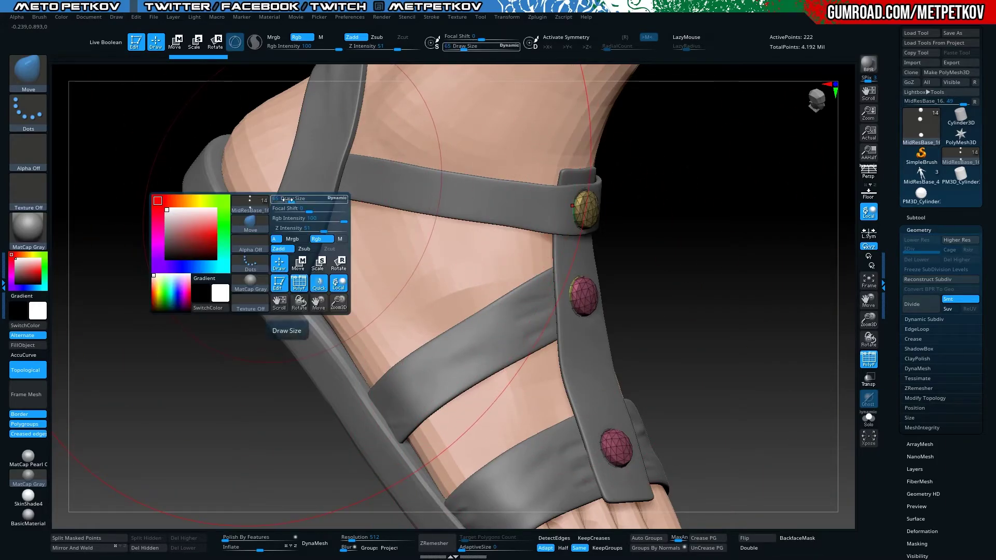
Mask around the top rivet, move it onto the ankle strap, and check its placement up close
key(w)
key(ctrl+z)
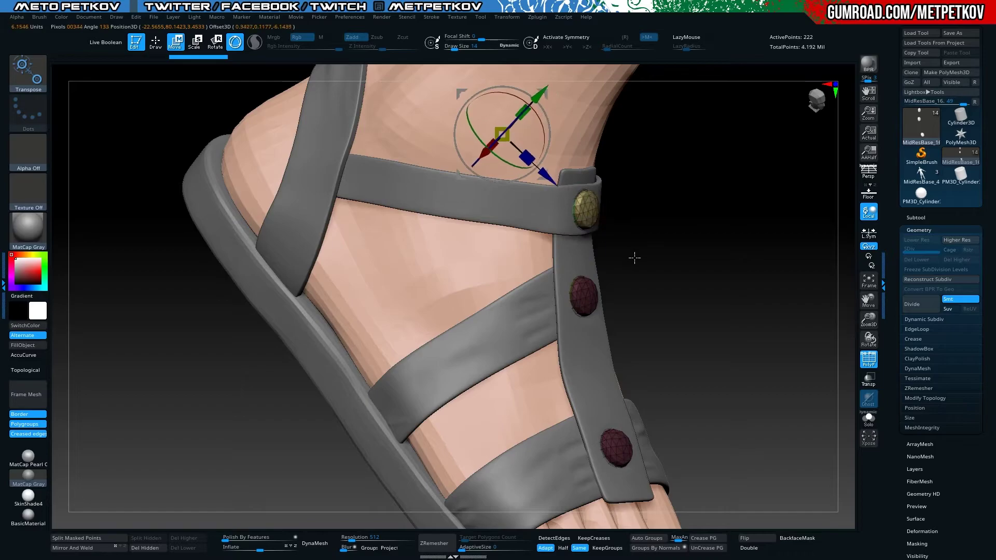
key(ctrl+shift+z)
ctrl+drag(680, 275, 570, 204)
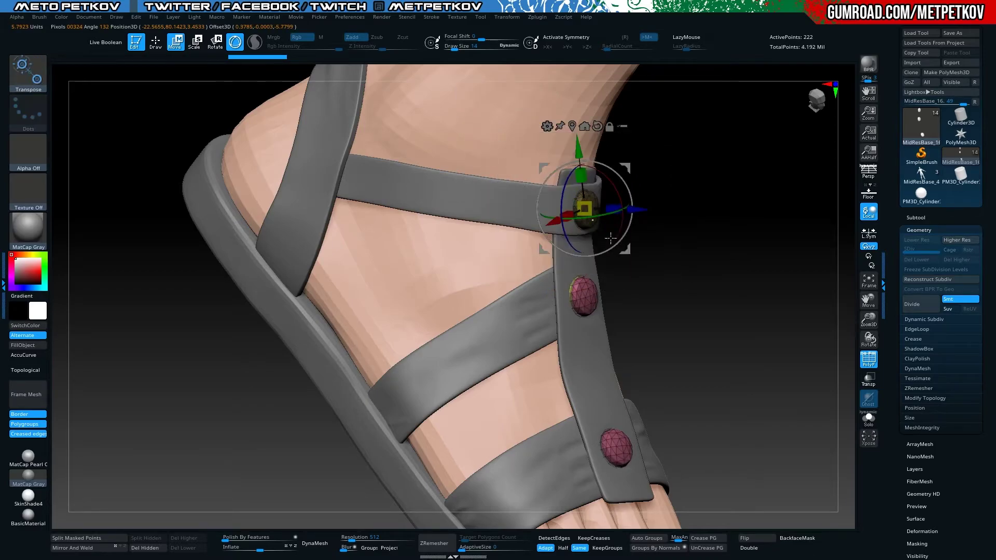
ctrl+drag(650, 249, 489, 133)
drag(692, 277, 338, 184)
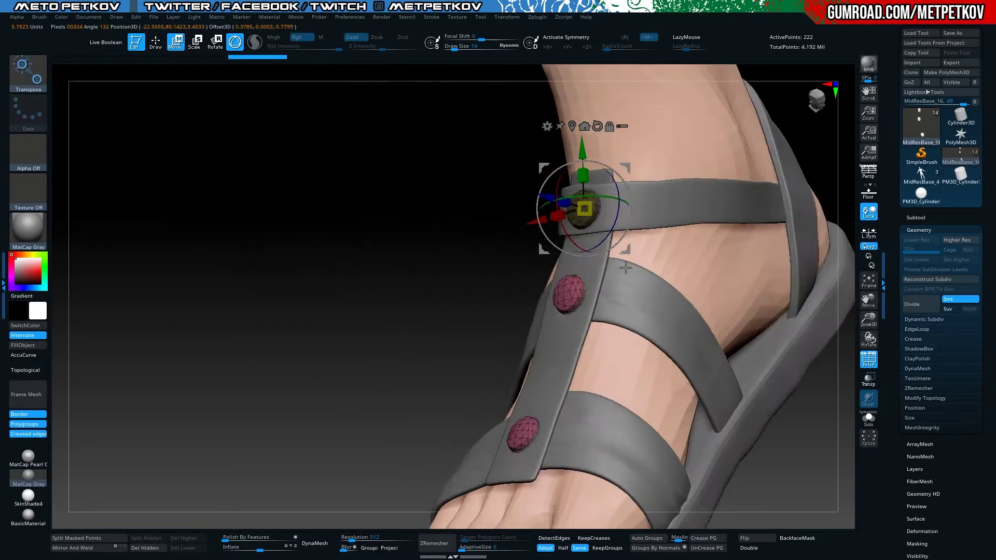
key(ctrl+shift+s)
key(ctrl+shift+s)
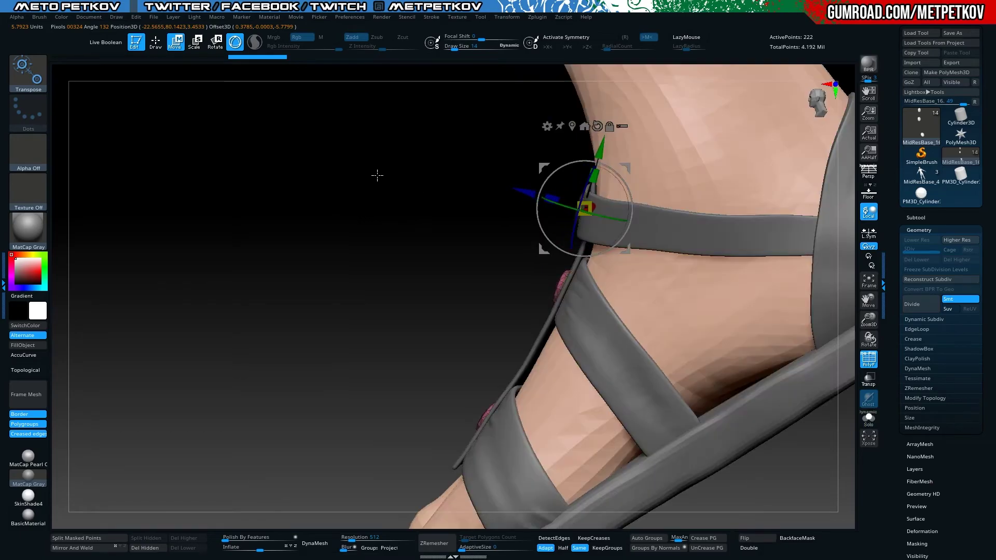
mouse_move(367, 171)
alt+mouse_down()
mouse_move(417, 225)
mouse_move(405, 202)
alt+mouse_up()
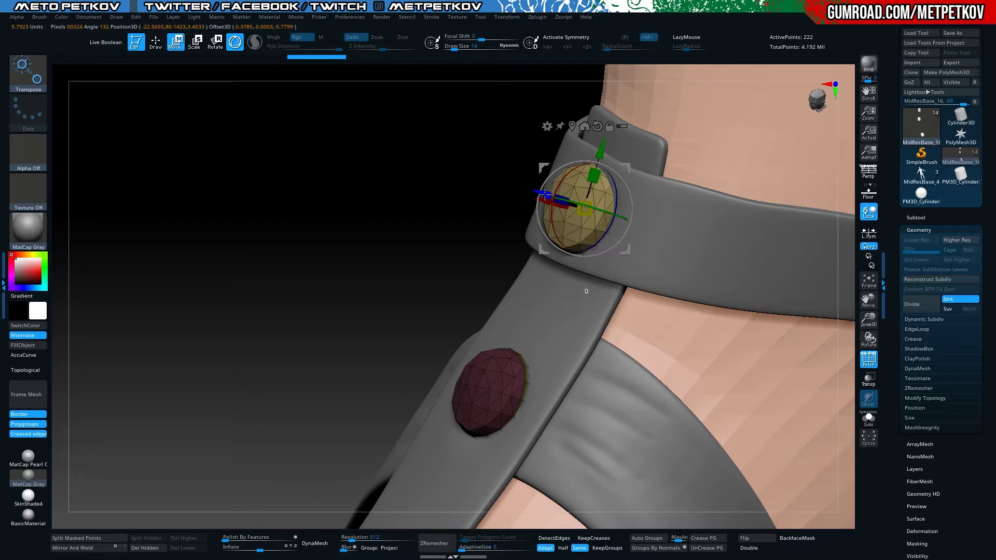
mouse_move(466, 177)
mouse_down()
mouse_move(392, 162)
mouse_move(271, 187)
mouse_up()
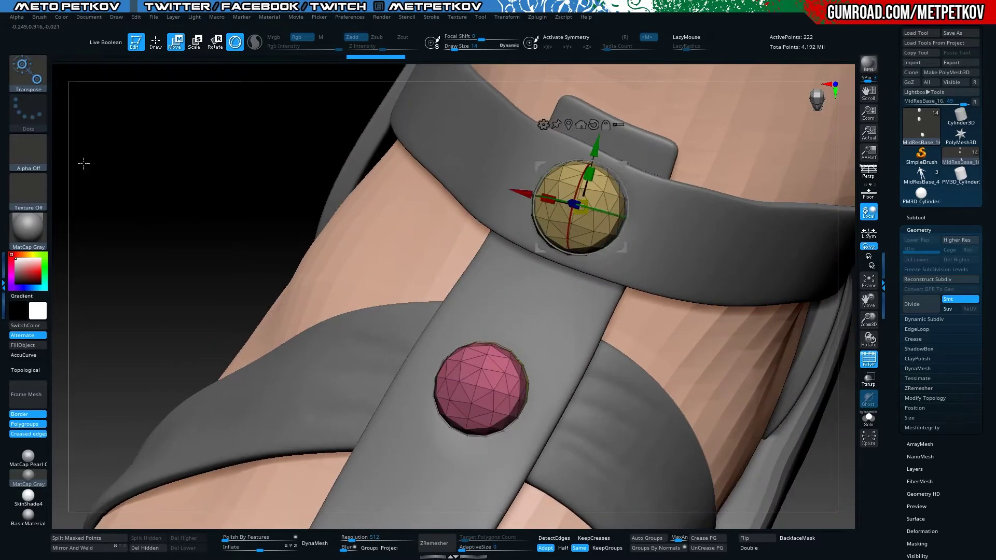
mouse_move(84, 163)
mouse_down()
mouse_move(161, 253)
mouse_move(299, 190)
mouse_up()
Reframe the strap and rivet, toggling Solo off to show the whole foot and sandal again
key(q)
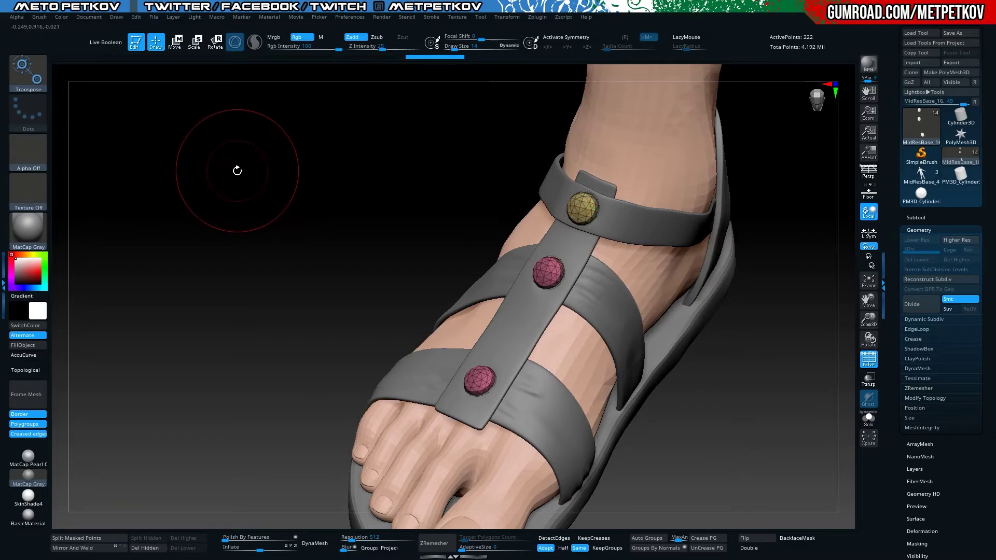
drag(195, 217, 176, 253)
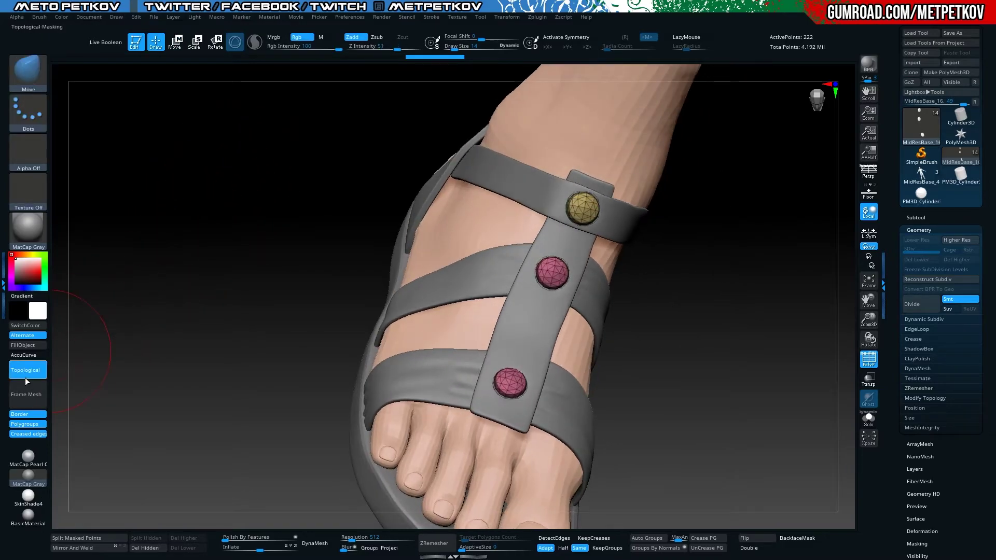
key(shift+f)
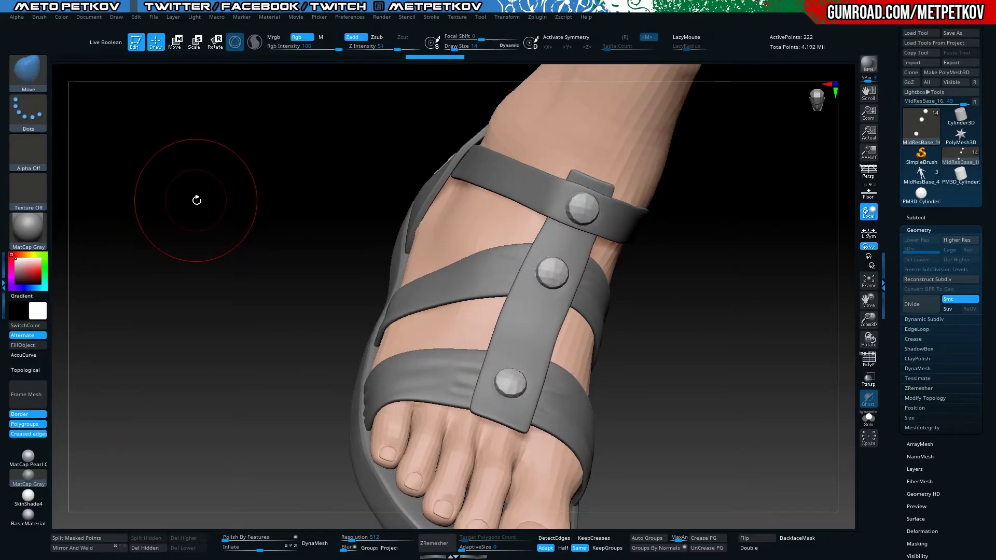
mouse_move(197, 199)
mouse_down()
mouse_move(217, 322)
mouse_move(95, 163)
mouse_move(150, 210)
mouse_move(205, 201)
mouse_up()
key(f)
mouse_move(250, 320)
alt+mouse_down()
mouse_move(224, 329)
mouse_move(237, 340)
mouse_move(607, 206)
alt+mouse_up()
key(alt+s)
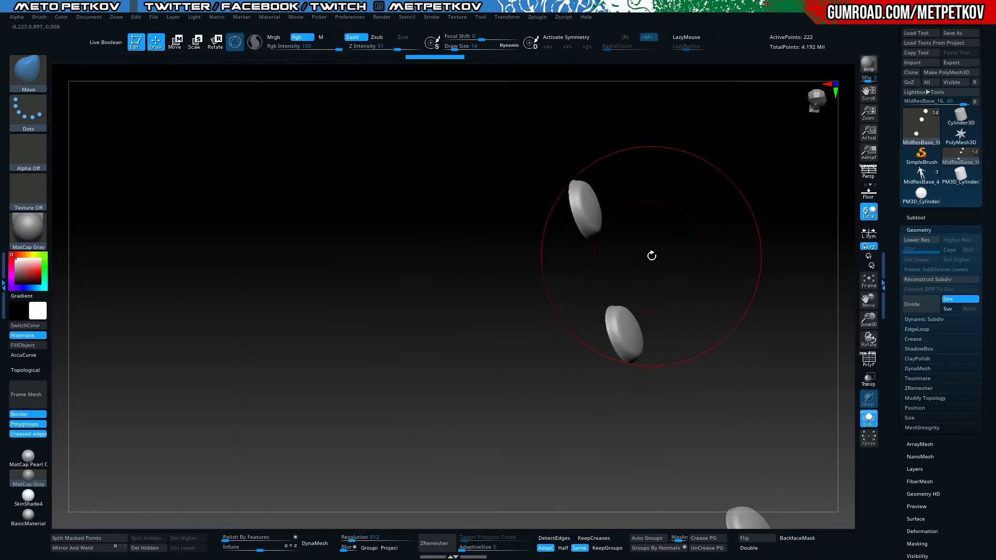
key(alt+s)
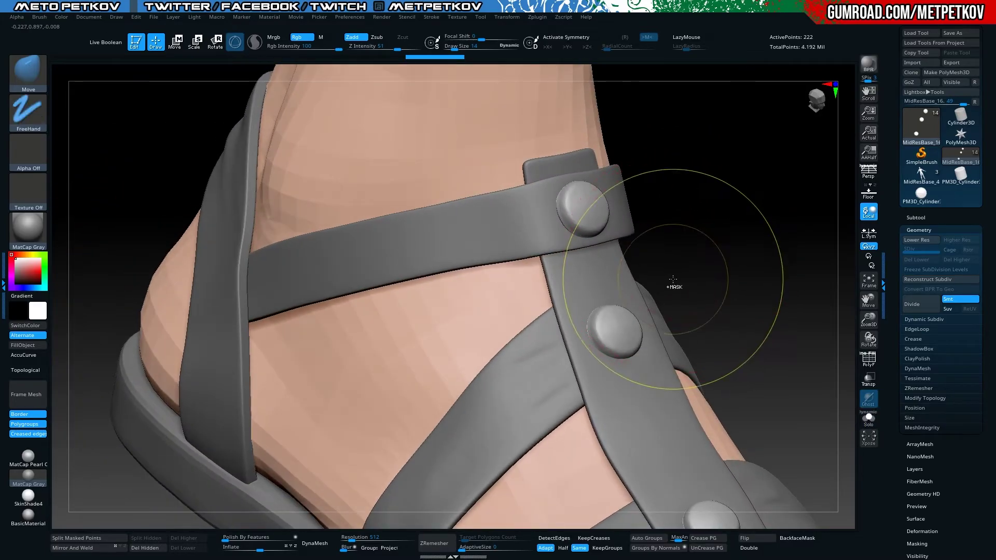
Raise the strap mesh to subdivision level 5 and lower draw size to 2
key(ctrl)
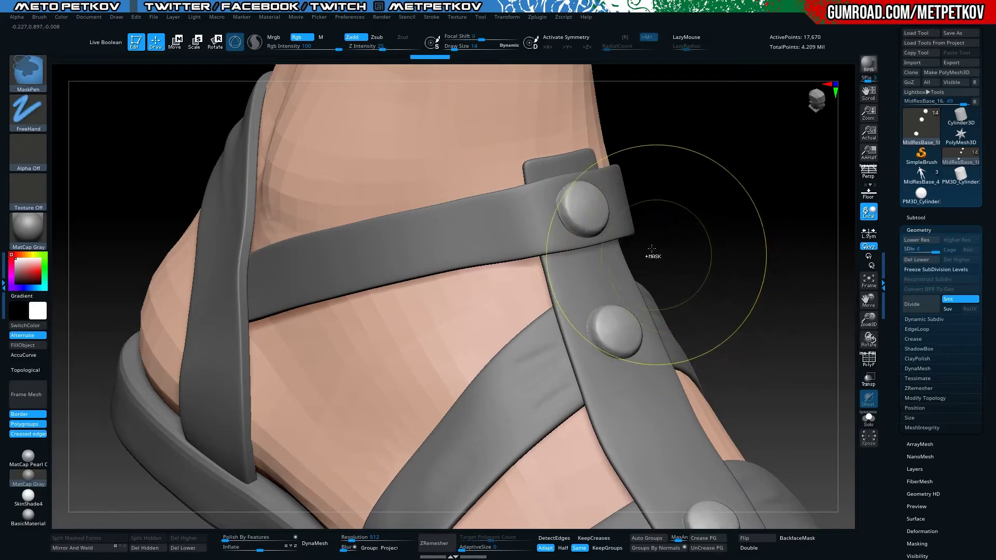
key(d)
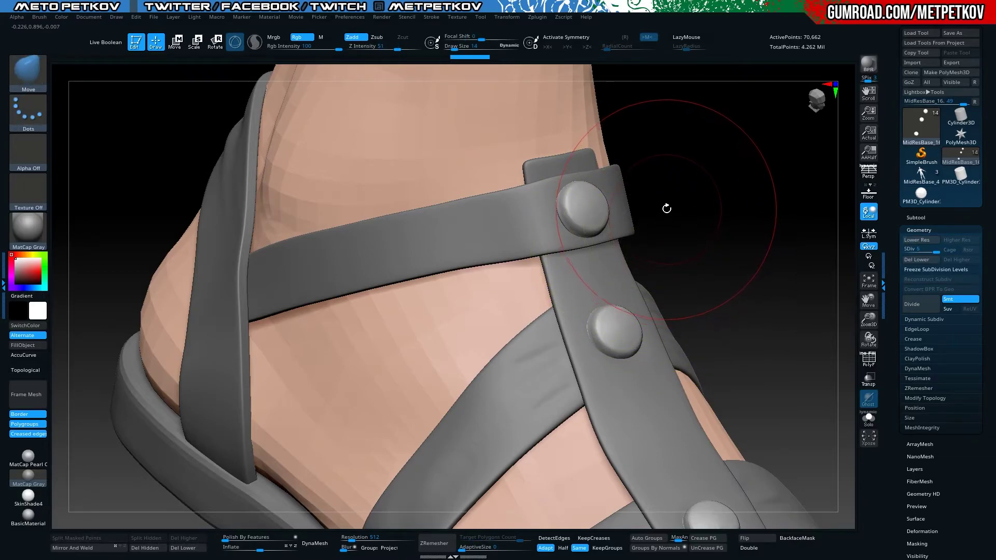
key(space)
drag(668, 209, 661, 210)
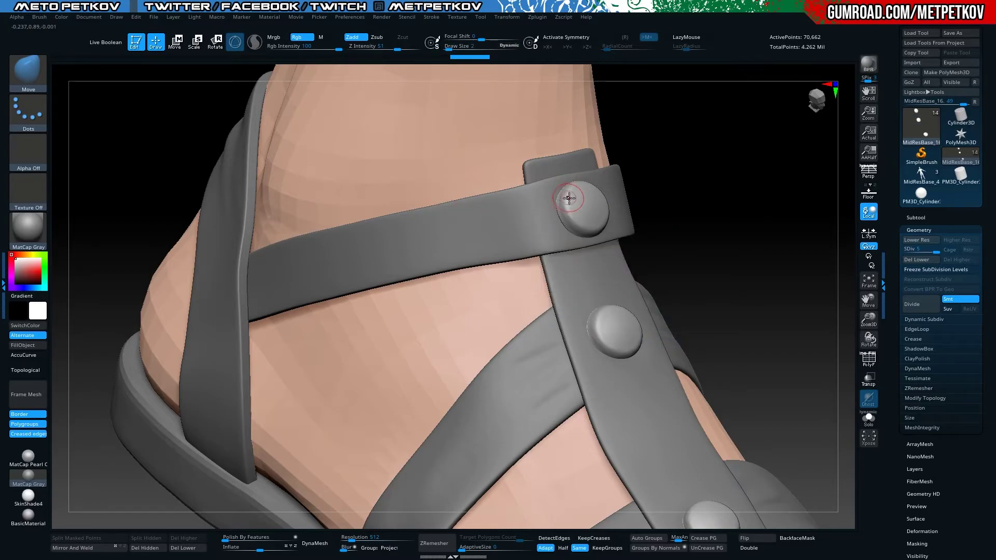
Switch to the TrimDynamic brush and orbit in on the studded front straps
key(b)
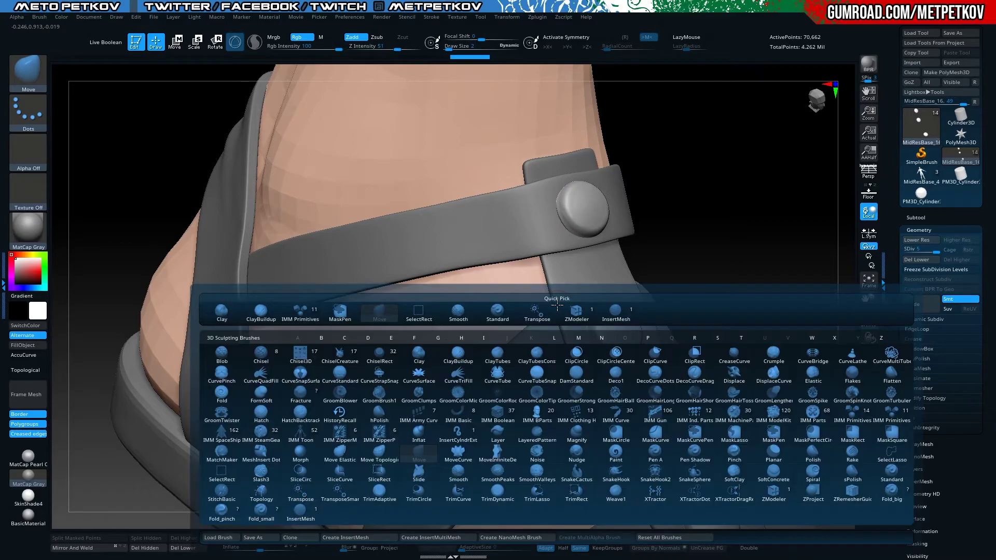
key(t)
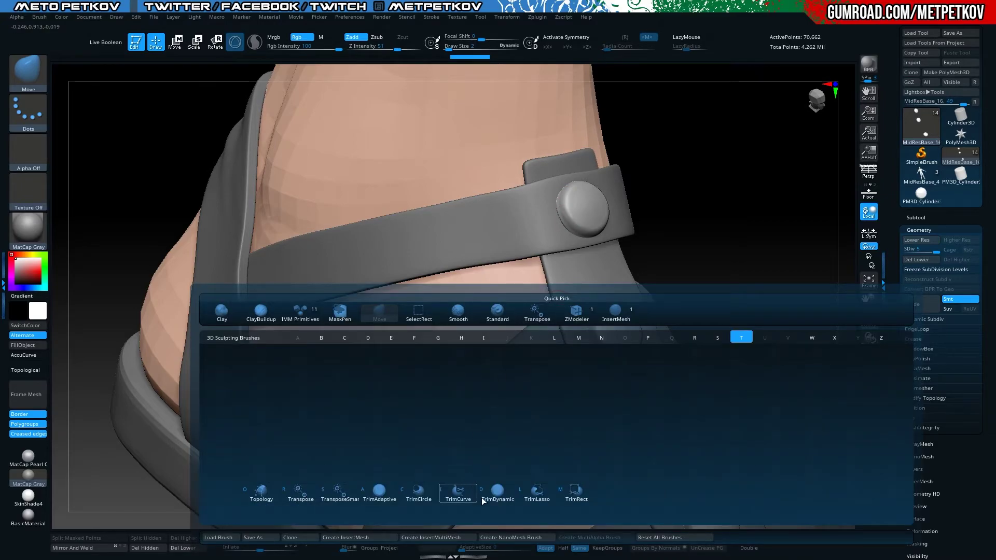
click(496, 492)
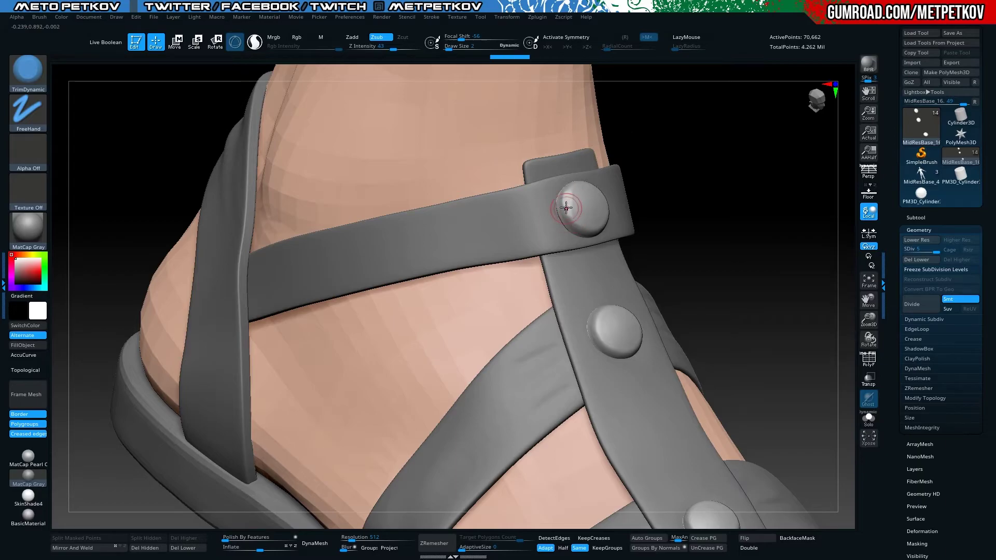
right_drag(596, 199, 605, 233)
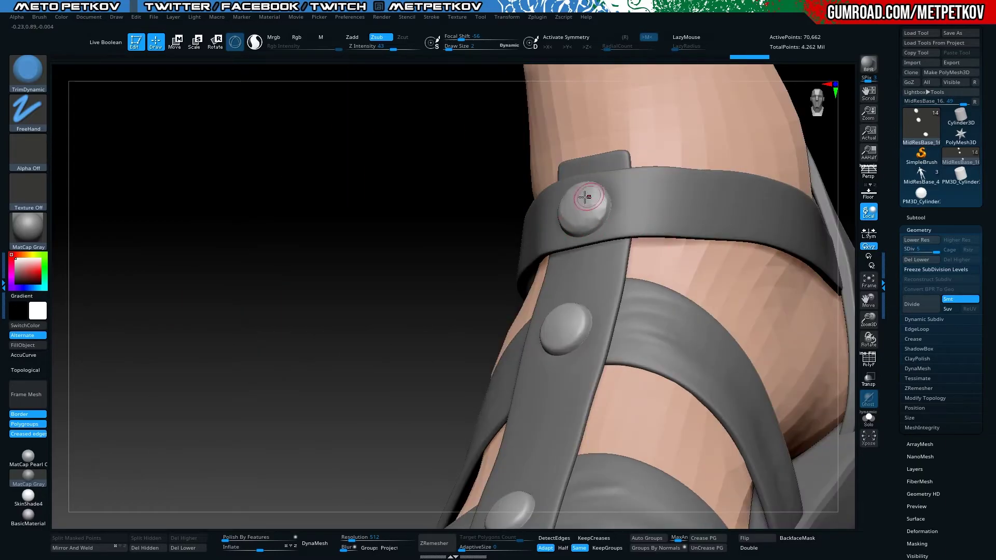
right_drag(317, 259, 517, 329)
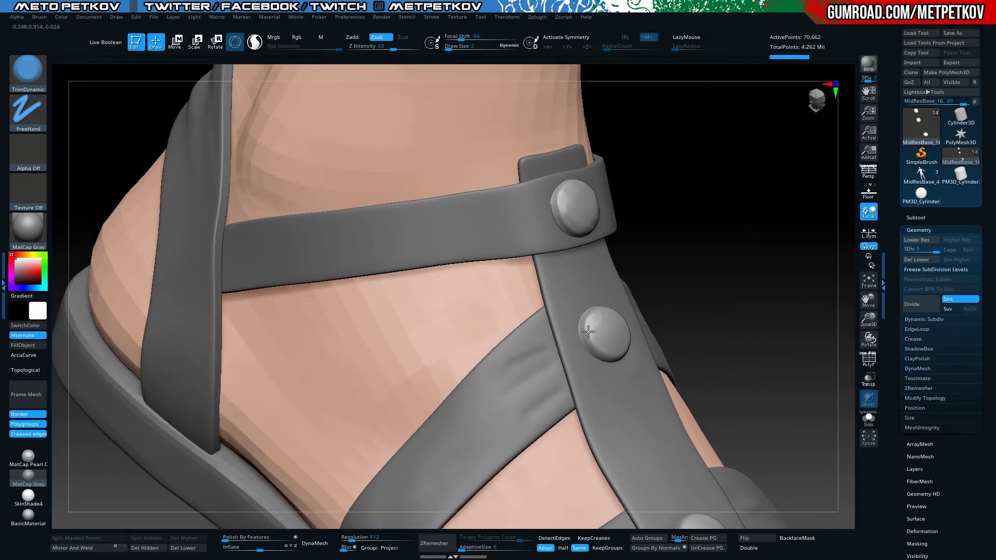
key(ctrl+z)
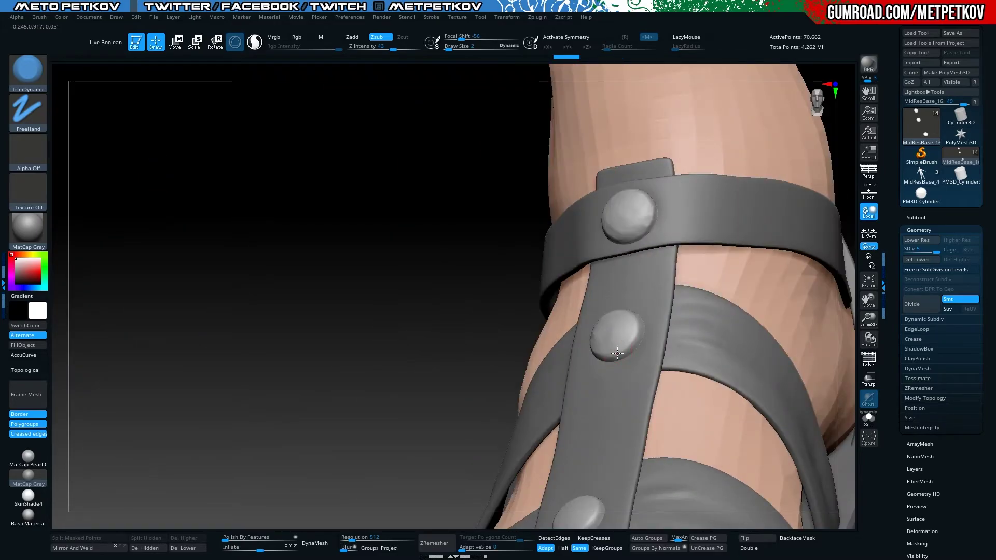
mouse_move(368, 318)
mouse_down()
mouse_move(289, 349)
mouse_move(247, 285)
mouse_move(267, 357)
mouse_move(607, 390)
mouse_move(612, 382)
mouse_up()
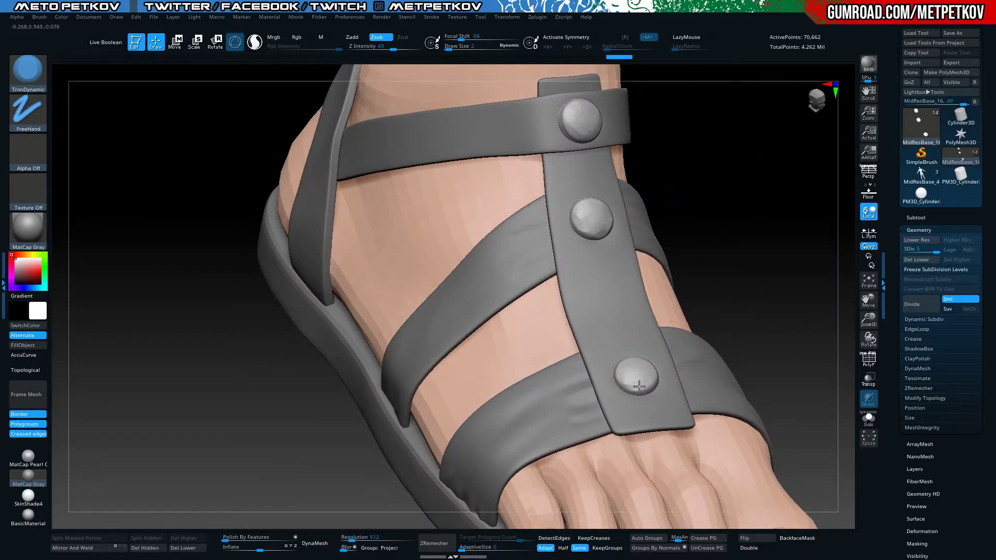
drag(724, 356, 810, 249)
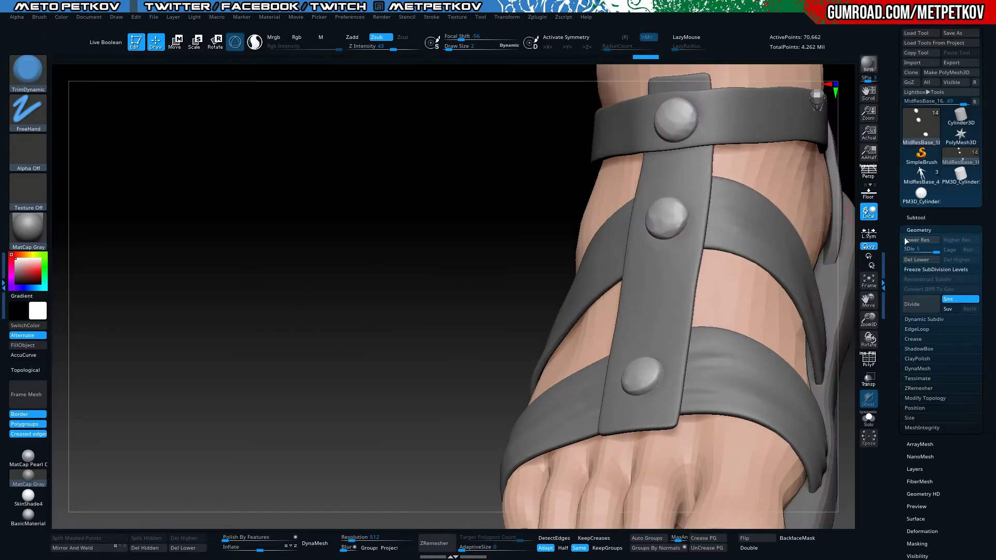
Compare the studs at subdivision level 1 and level 5, then frame the sandal from the side
drag(911, 249, 903, 249)
key(super)
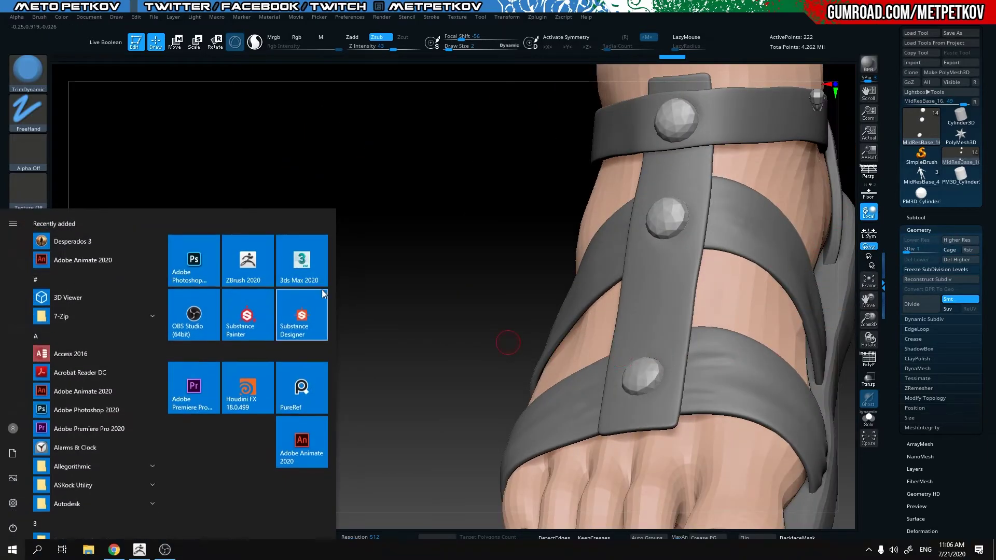
key(super)
mouse_move(351, 237)
mouse_down()
mouse_move(361, 217)
mouse_move(604, 214)
mouse_up()
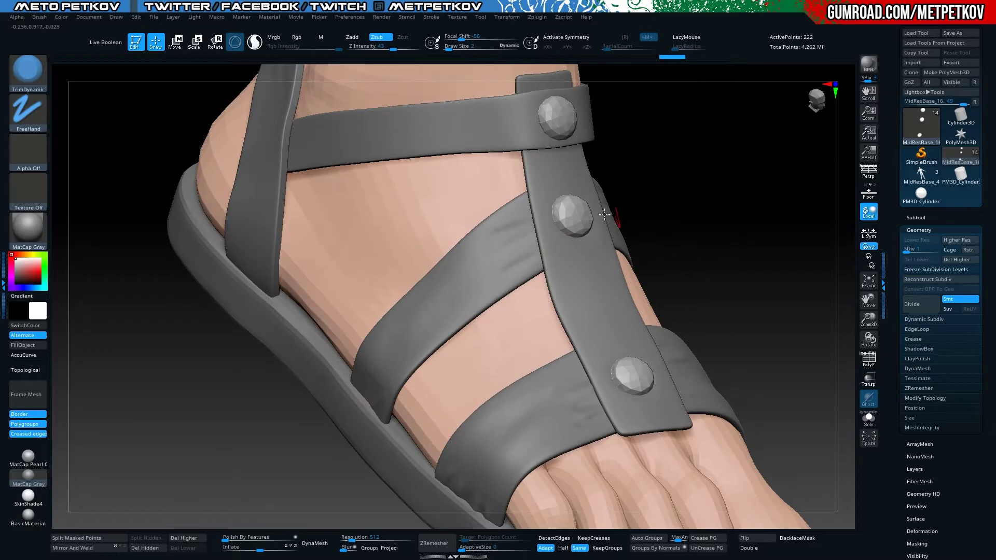
drag(905, 249, 937, 250)
mouse_move(835, 348)
mouse_down()
mouse_move(778, 237)
mouse_move(645, 267)
mouse_move(662, 291)
mouse_up()
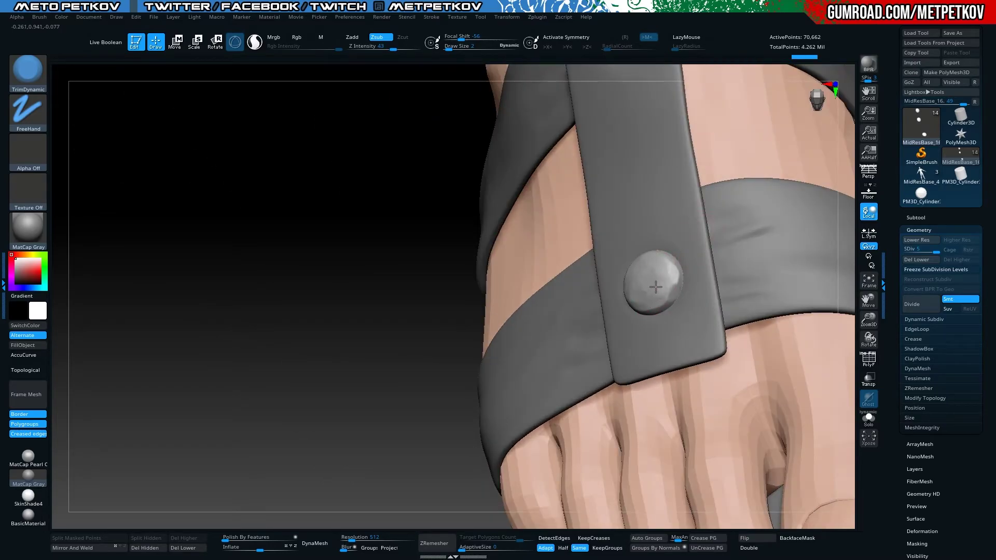
key(f)
mouse_move(122, 167)
mouse_down()
mouse_move(180, 202)
mouse_move(204, 249)
mouse_move(295, 326)
mouse_move(221, 282)
mouse_move(367, 216)
mouse_up()
Make MidResBase_5 active and raise it to subdivision level 6
alt+click(367, 213)
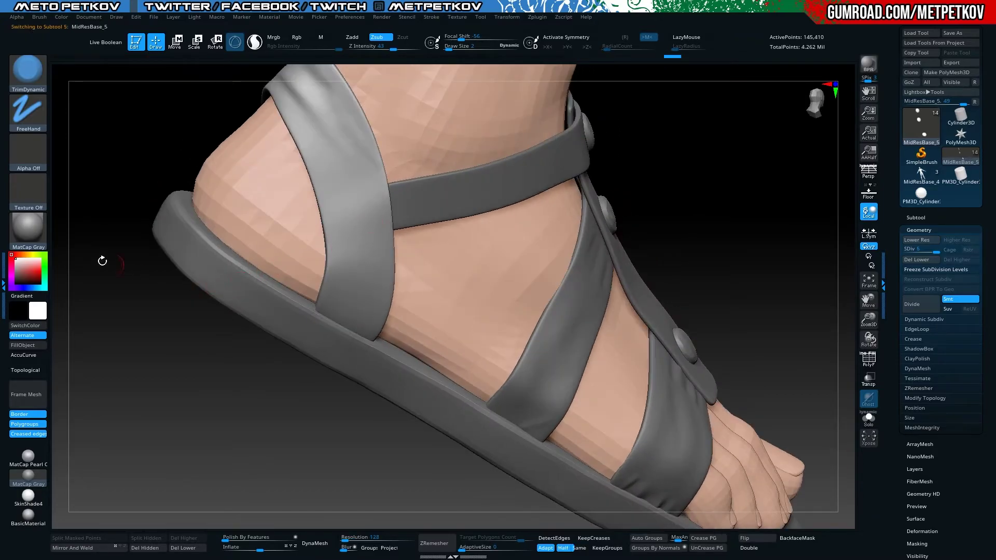
key(d)
drag(120, 160, 226, 105)
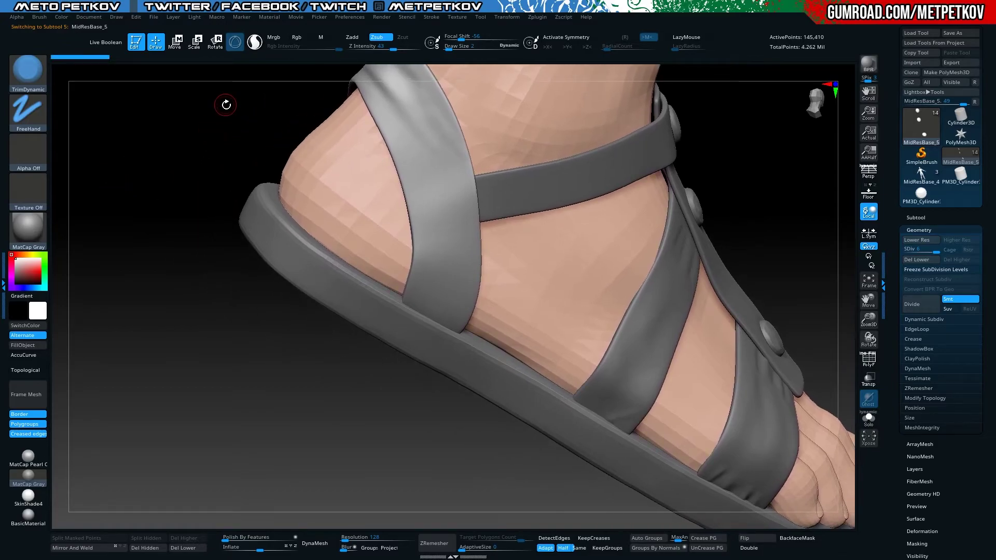
Choose the Fold_big brush at draw size 4 and orbit toward the heel strap
key(b)
key(f)
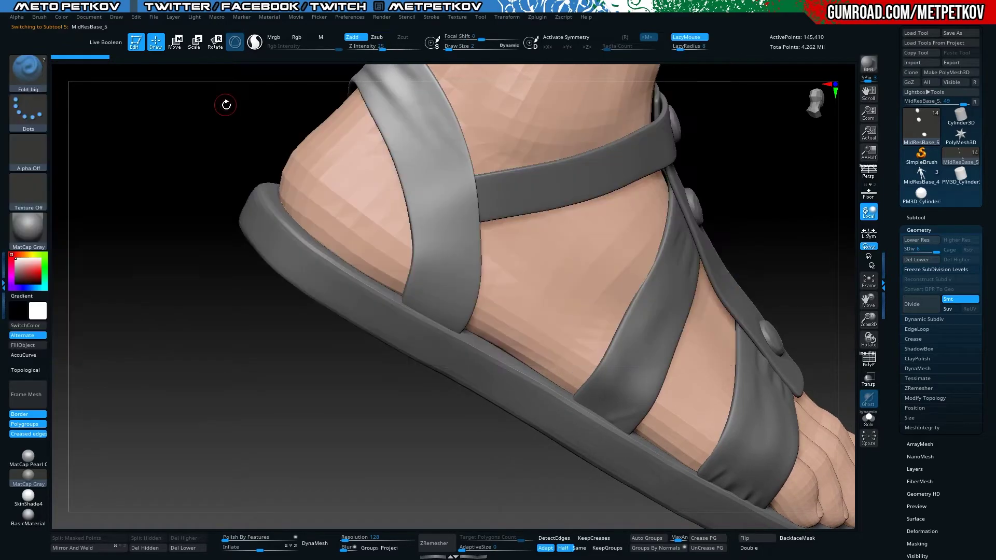
drag(173, 230, 287, 159)
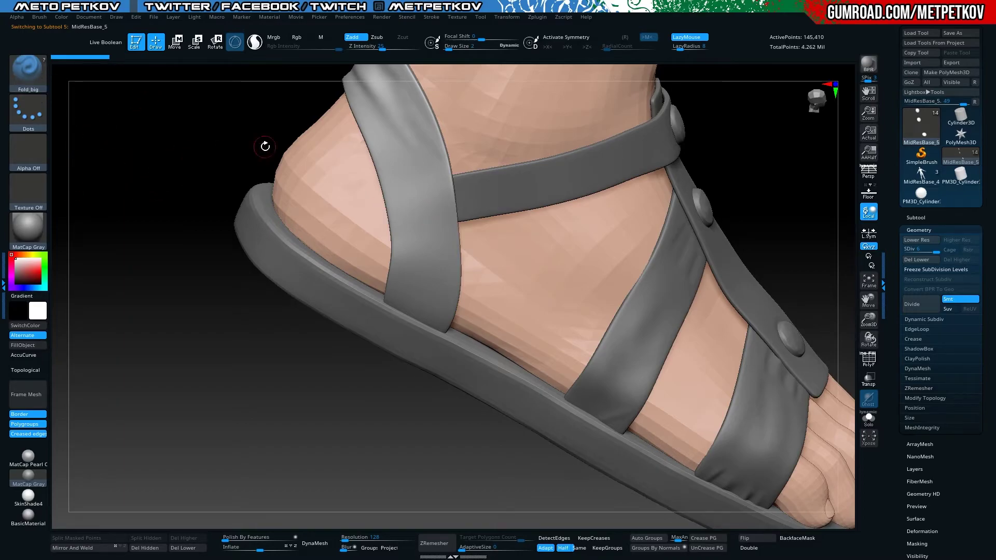
key(space)
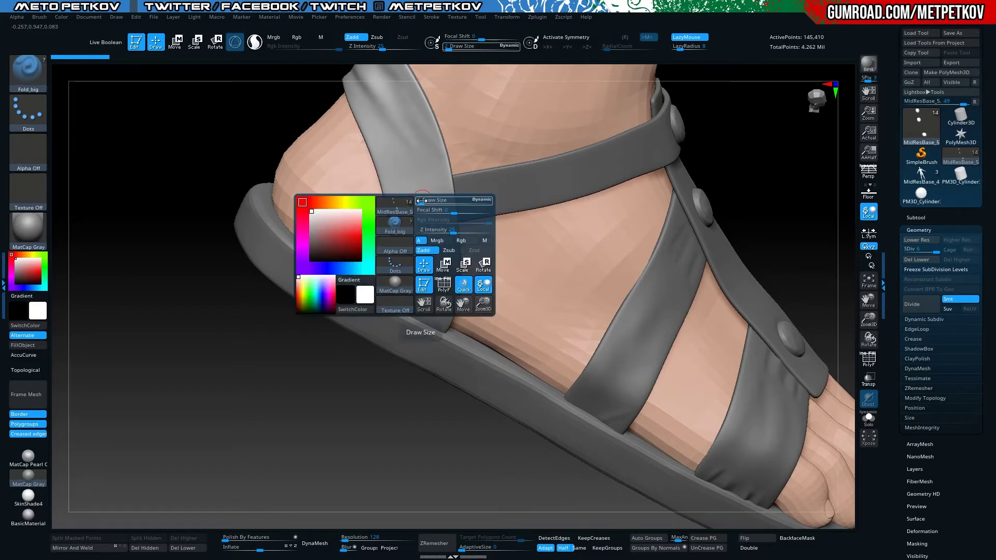
drag(423, 201, 421, 204)
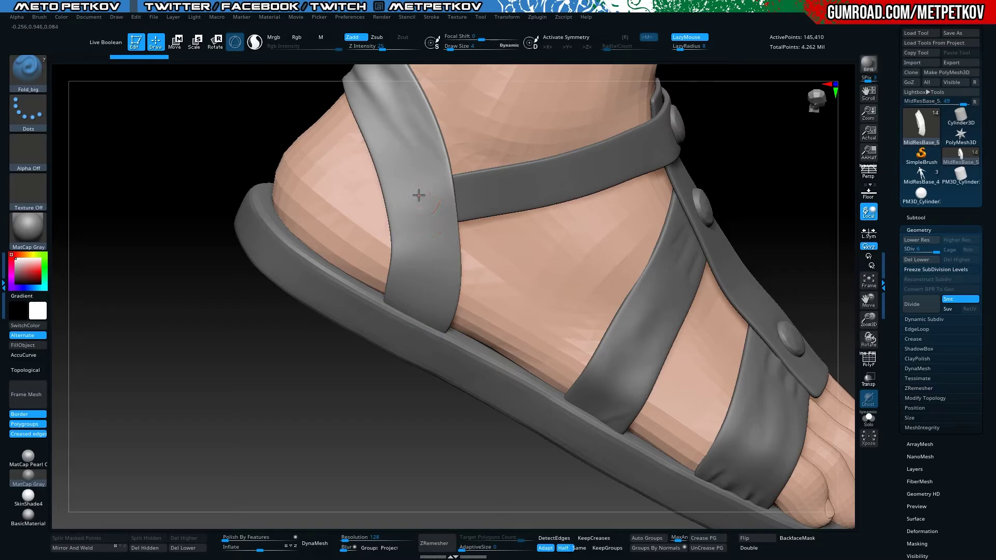
drag(333, 249, 174, 233)
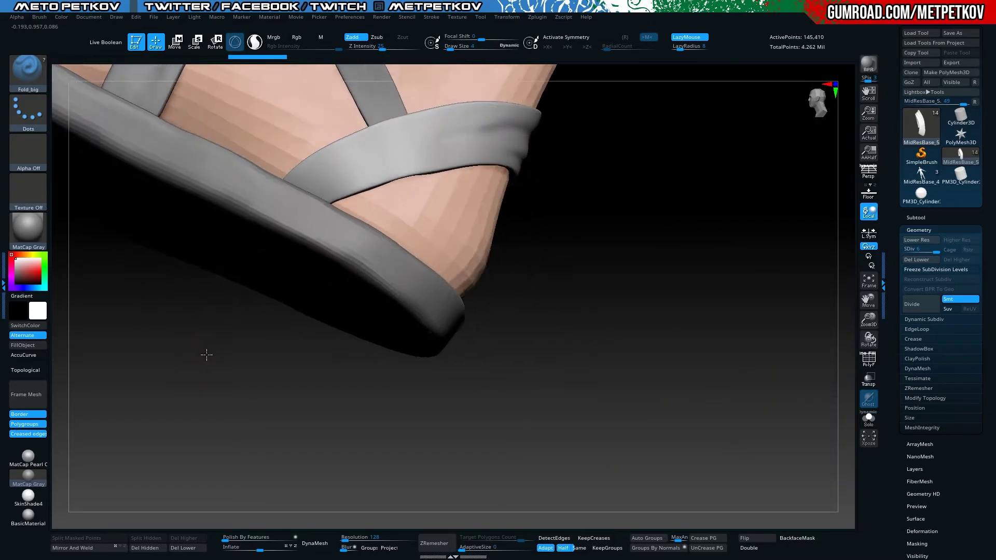
mouse_move(206, 355)
mouse_down()
mouse_move(432, 182)
mouse_move(210, 298)
mouse_move(171, 290)
mouse_up()
click(27, 72)
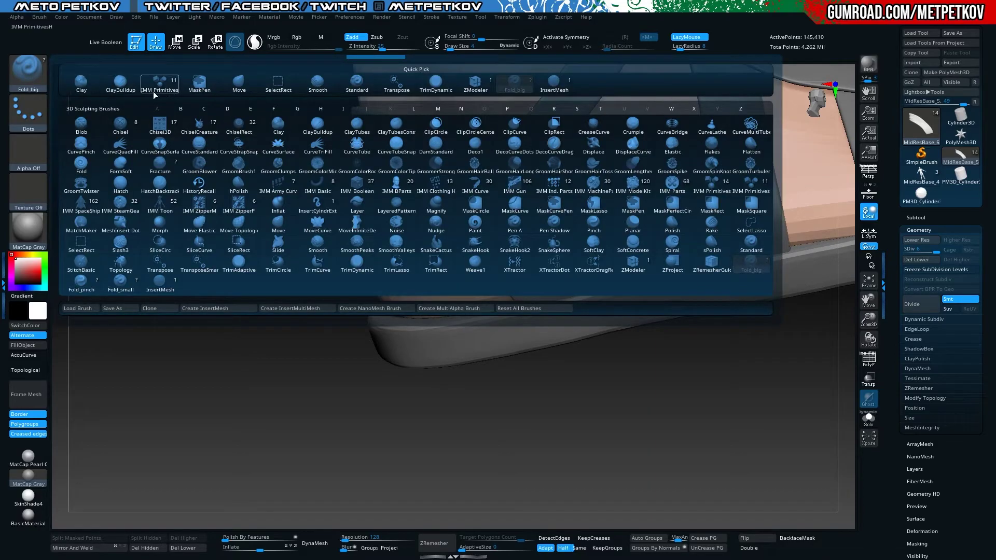
Try inserting round studs on the heel strap with the InsertMesh brush at size 3
click(87, 84)
click(27, 66)
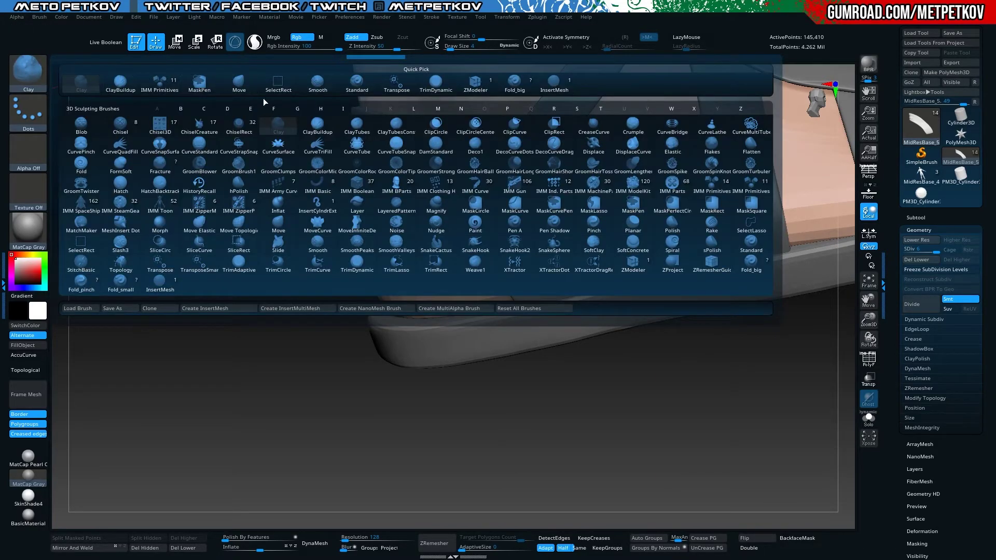
click(159, 280)
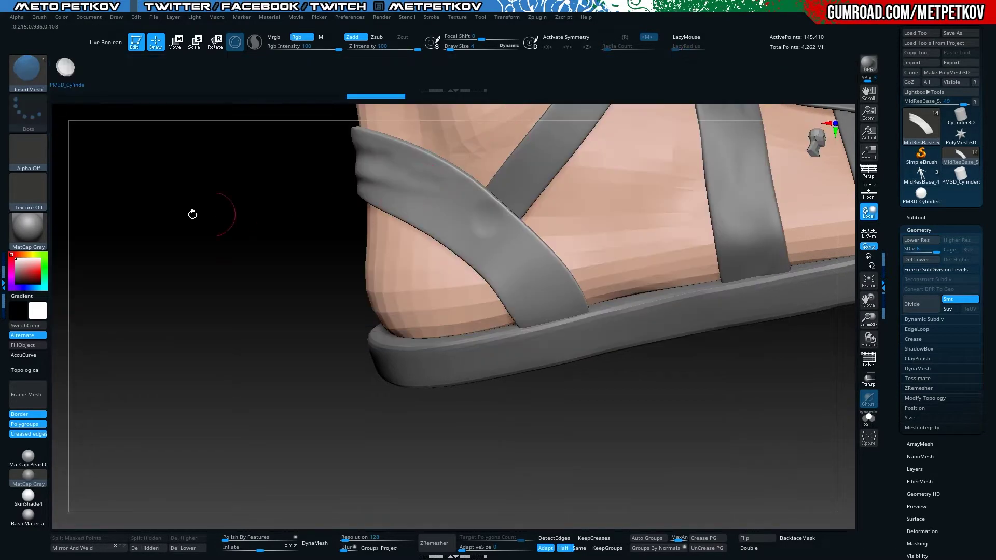
drag(196, 213, 300, 236)
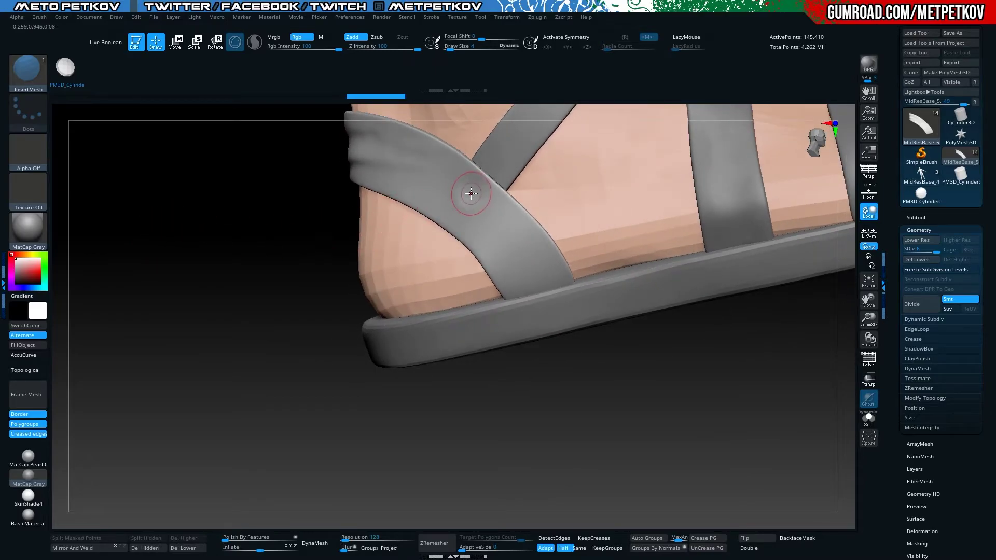
key(space)
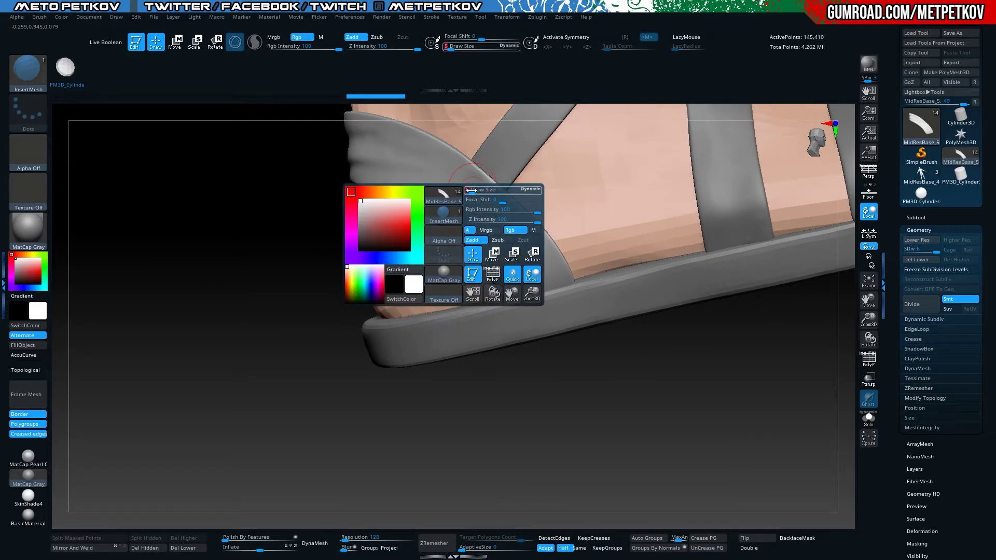
drag(471, 191, 478, 197)
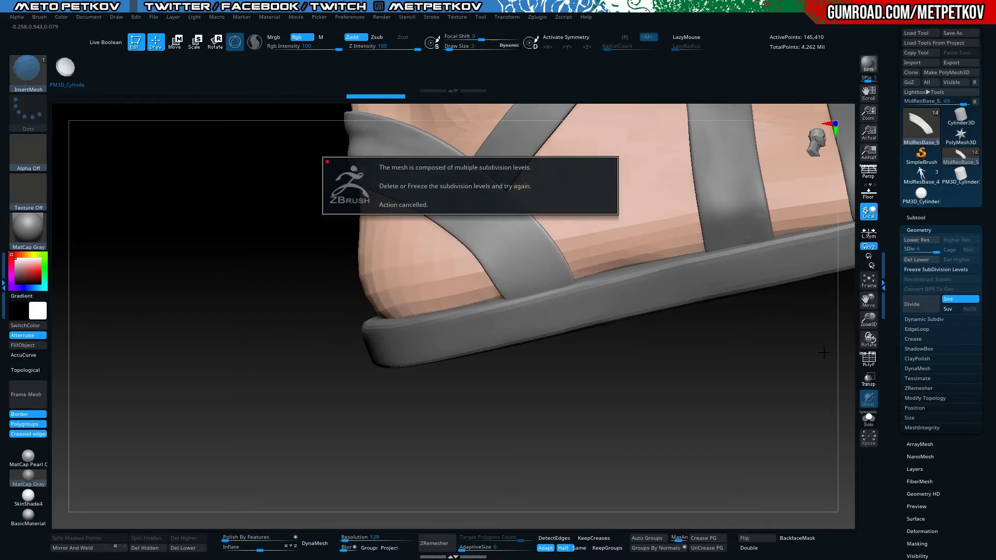
key(shift+d)
key(shift+d)
key(shift+d)
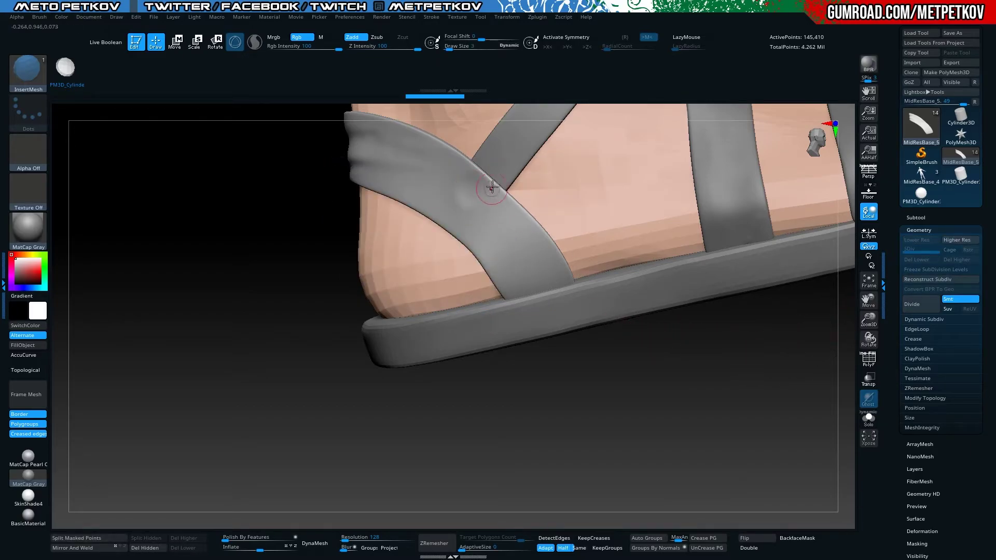
click(470, 187)
drag(233, 290, 398, 228)
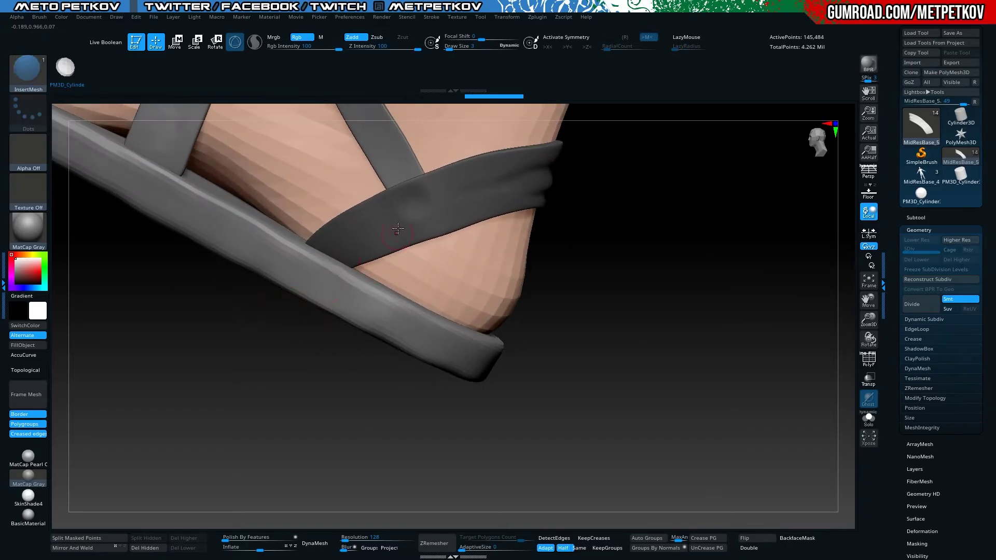
click(408, 198)
Step through undo history with Ctrl+Z and Ctrl+Shift+Z to restore the heel strap and rivet
mouse_move(697, 349)
mouse_down()
mouse_move(467, 398)
mouse_move(266, 300)
mouse_move(251, 309)
mouse_up()
ctrl+drag(240, 253, 259, 243)
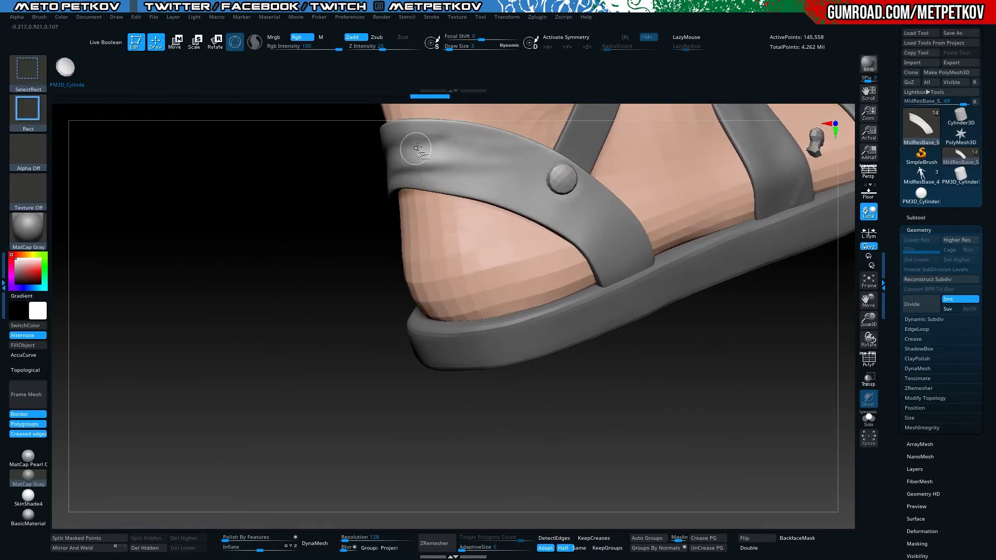
key(ctrl+z)
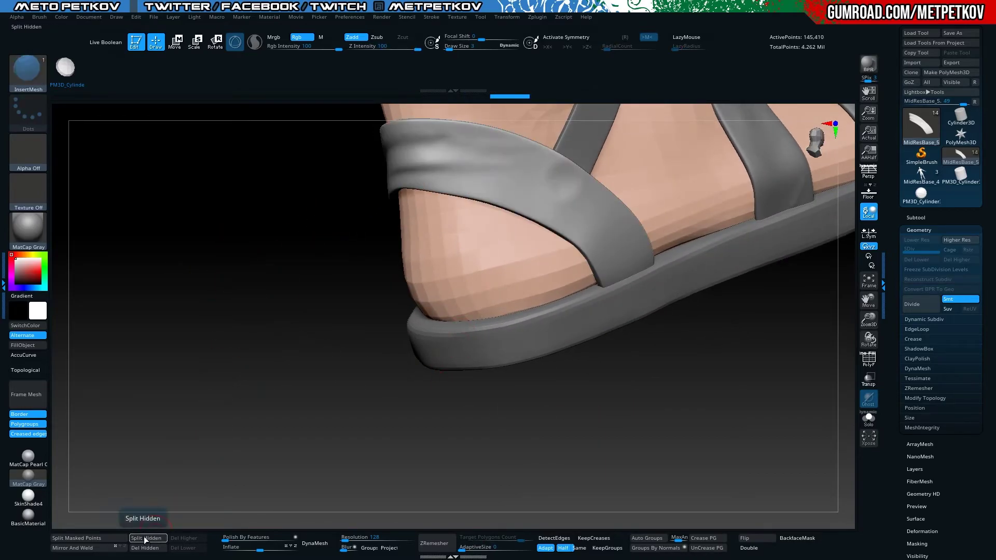
key(ctrl+shift+z)
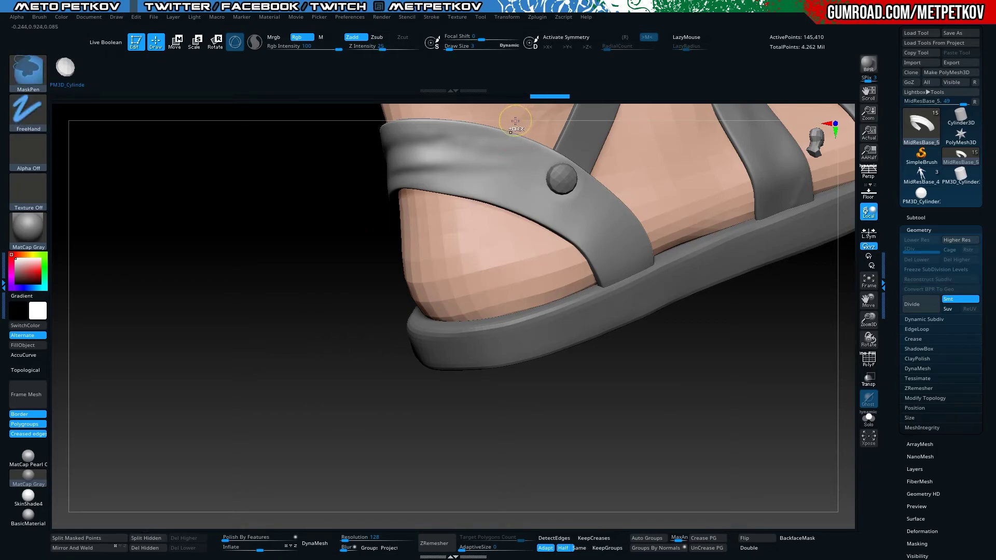
key(ctrl+z)
key(ctrl+z)
key(ctrl+z)
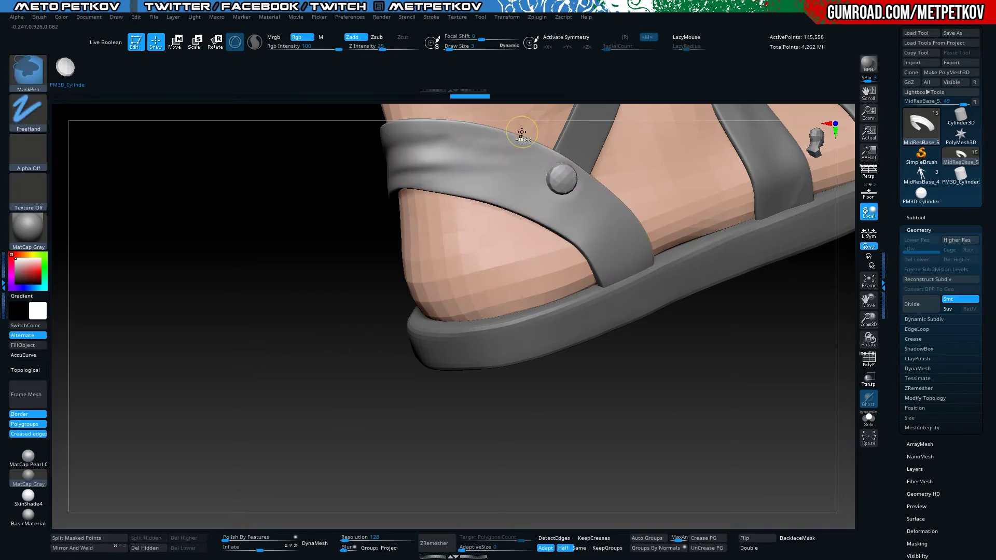
key(ctrl+z)
key(ctrl+z)
key(ctrl+z)
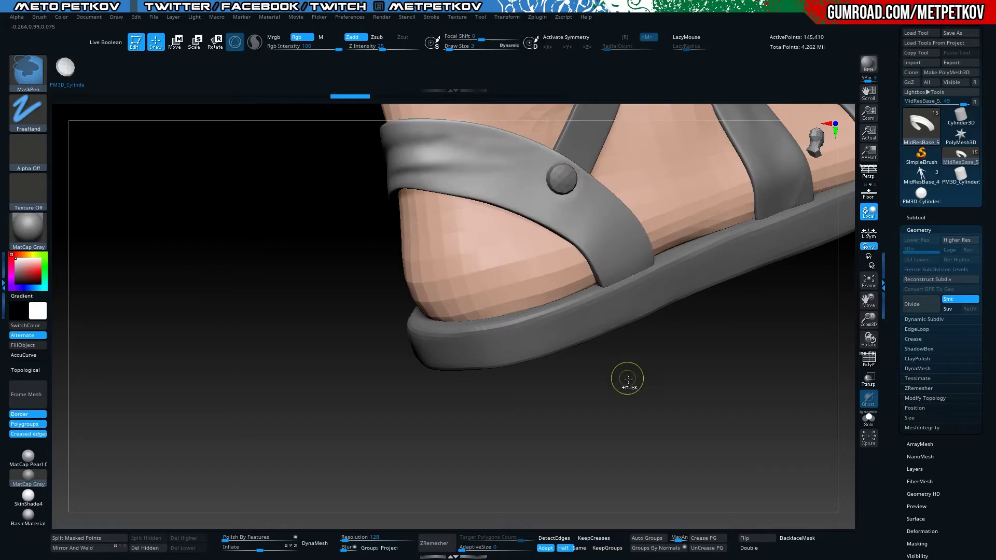
key(ctrl+z)
key(ctrl+z)
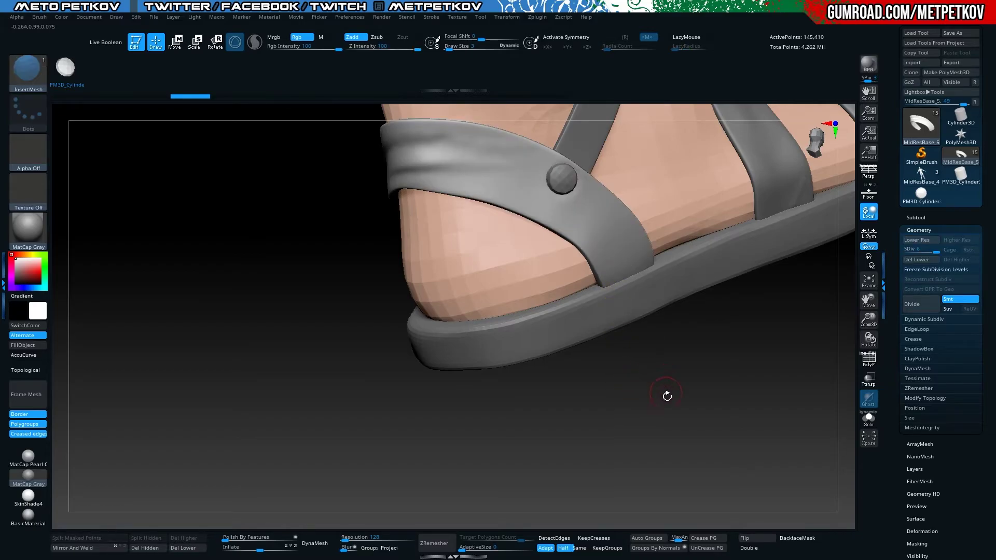
mouse_move(668, 395)
mouse_down()
mouse_move(743, 419)
mouse_move(627, 243)
mouse_up()
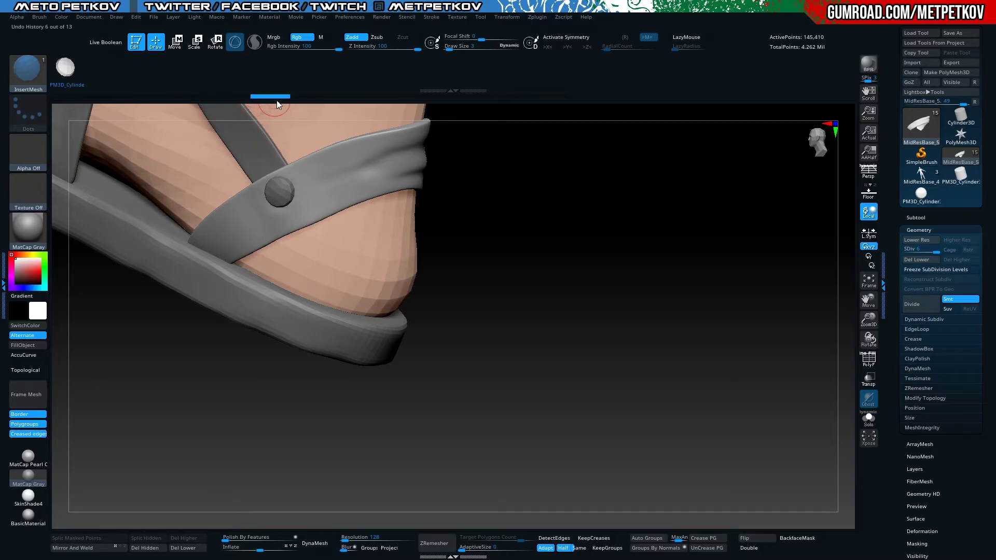
click(312, 97)
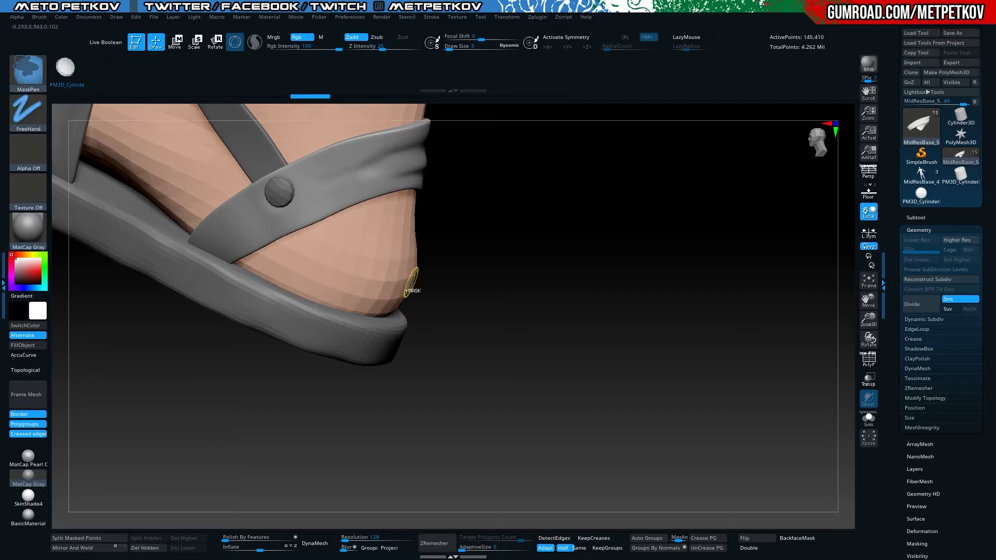
key(ctrl+z)
mouse_move(537, 313)
mouse_down()
mouse_move(571, 406)
mouse_move(206, 304)
mouse_move(127, 355)
mouse_move(294, 298)
mouse_up()
Select the heel rivet piece MidResBase_17 and subdivide it repeatedly with Ctrl+D
click(490, 244)
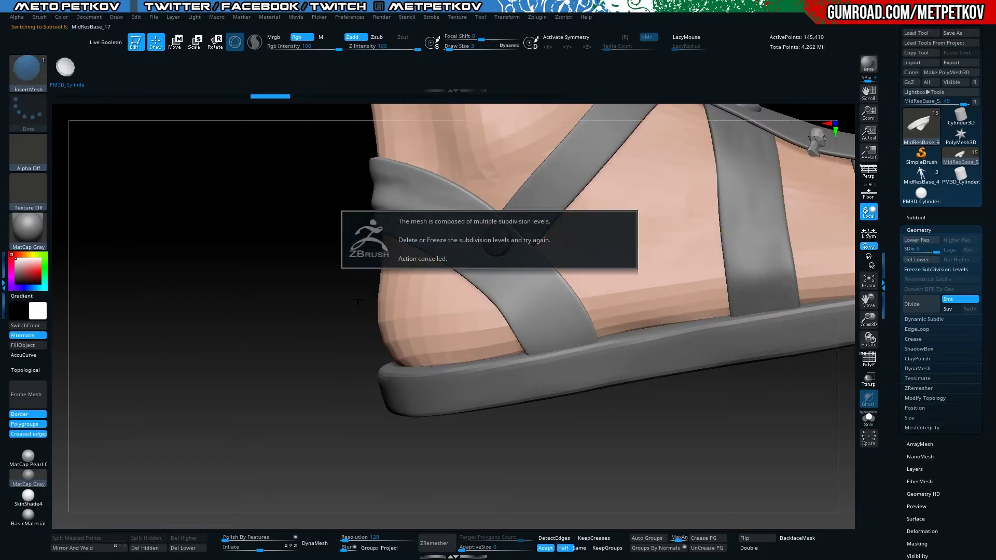
key(b)
key(m)
key(v)
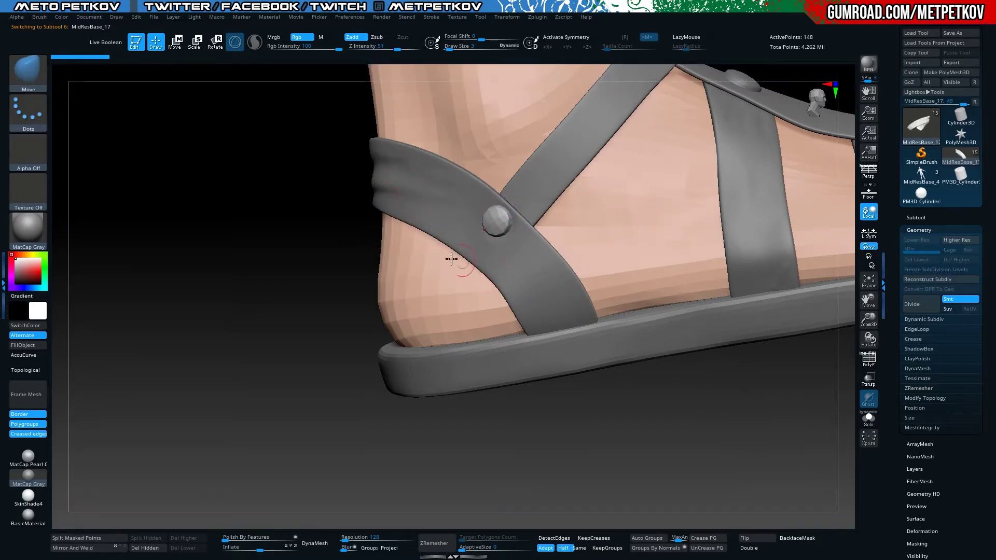
scroll(515, 212, up, 5)
key(ctrl+d)
key(ctrl+d)
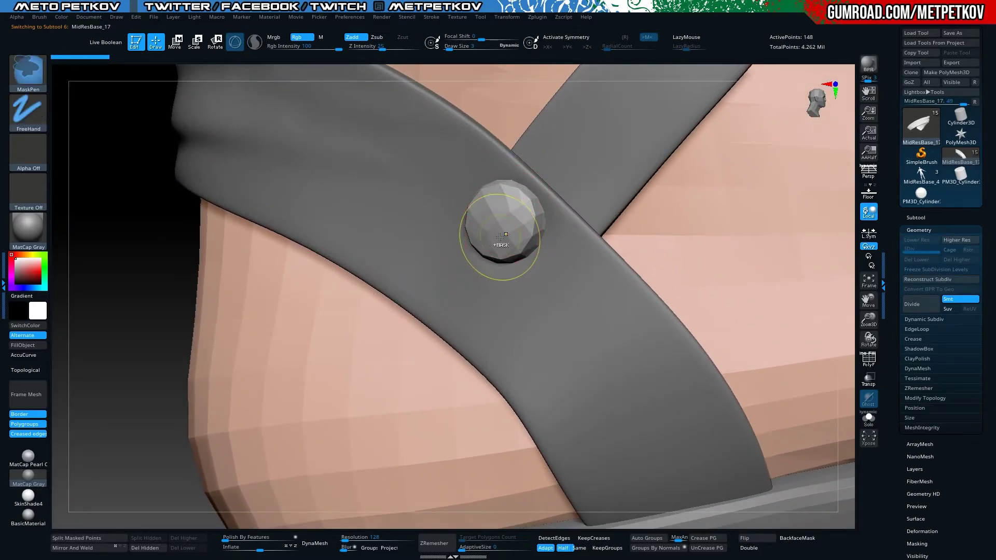
key(ctrl+d)
key(space)
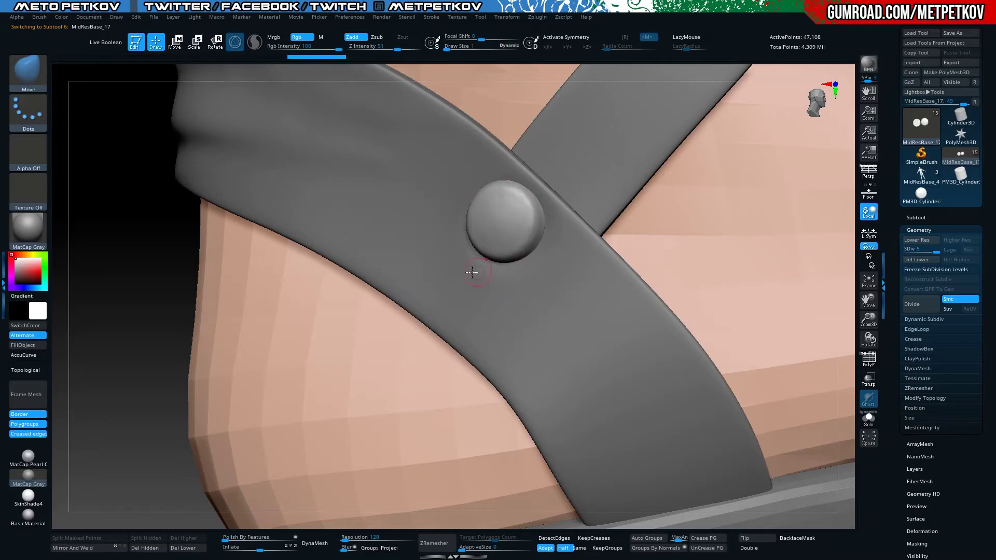
Choose the TrimDynamic brush at size 3 and rotate around the rivet
click(27, 74)
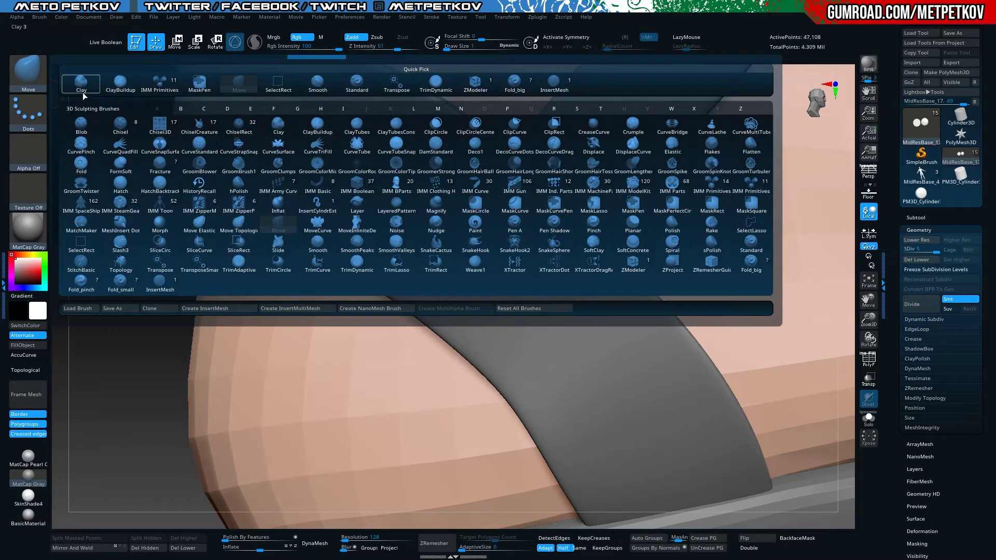
click(435, 82)
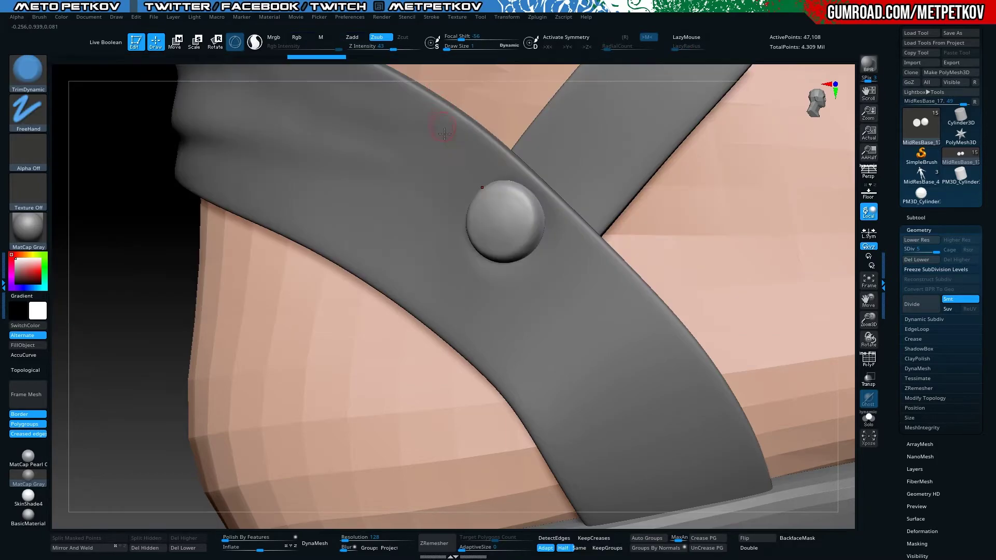
key(space)
mouse_move(535, 225)
mouse_down()
mouse_move(519, 225)
mouse_move(477, 256)
mouse_up()
key(space)
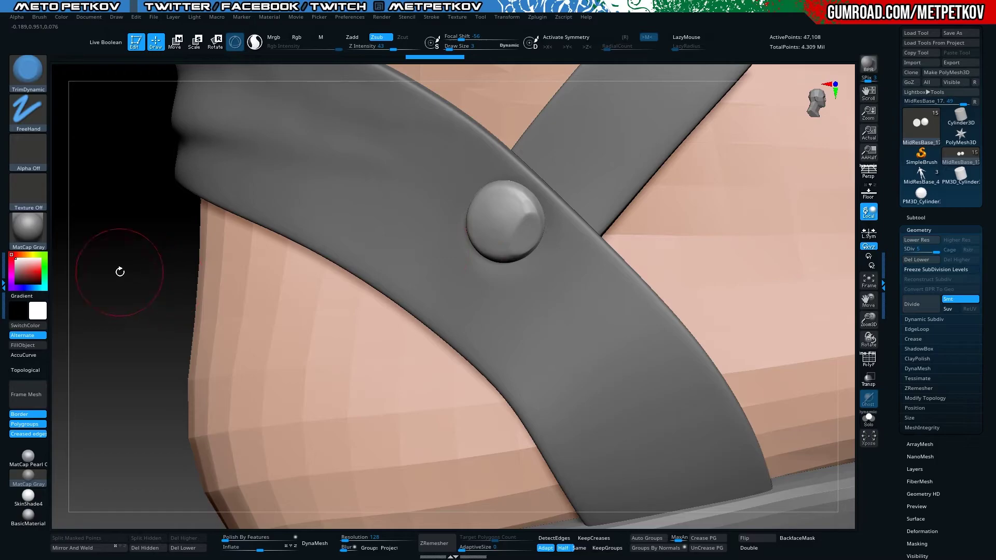
mouse_move(120, 272)
mouse_down()
mouse_move(505, 212)
mouse_move(518, 244)
mouse_move(492, 190)
mouse_move(478, 222)
mouse_move(490, 259)
mouse_up()
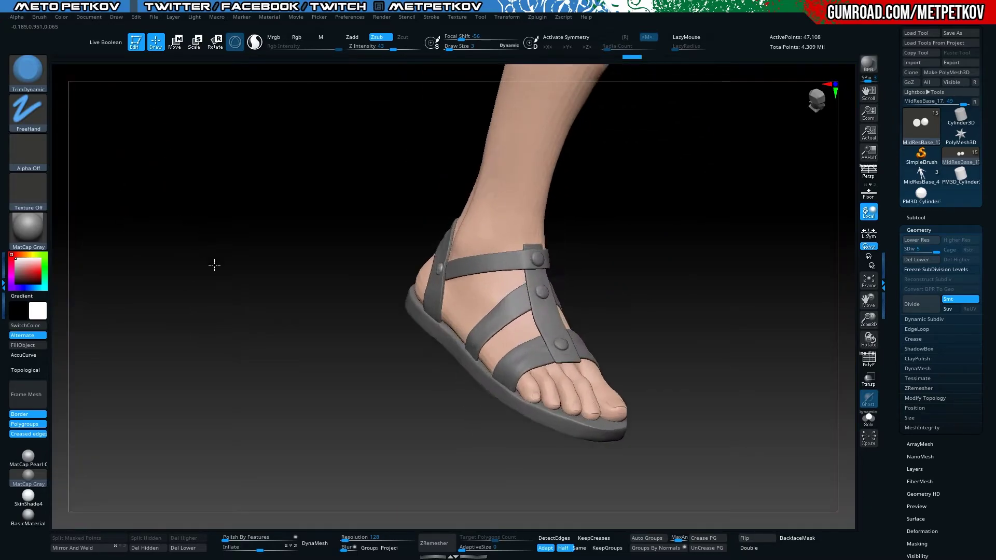
Zoom in on the front straps and settle on the small fold brush after browsing brushes
mouse_move(168, 265)
mouse_down()
mouse_move(201, 250)
mouse_move(185, 280)
mouse_move(133, 229)
mouse_move(443, 252)
mouse_up()
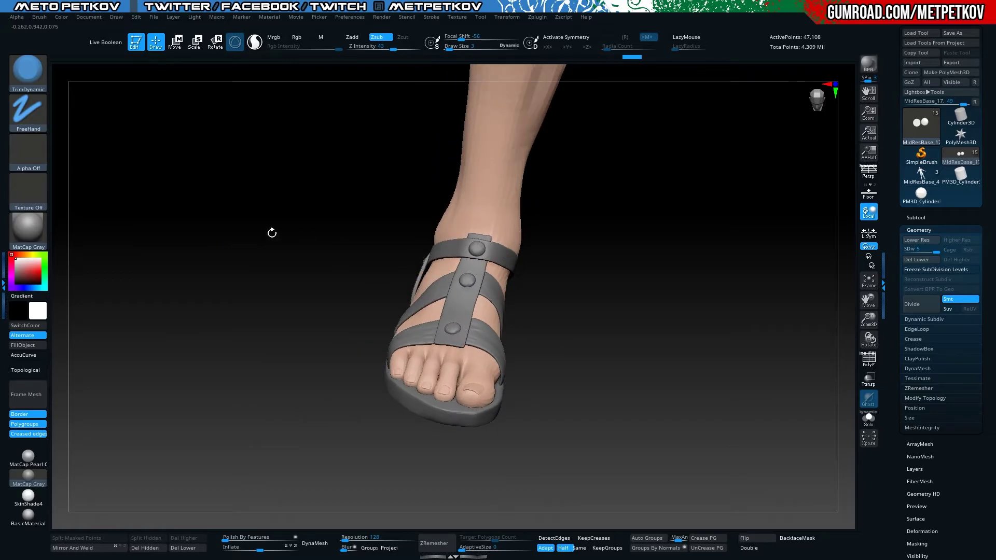
mouse_move(272, 233)
mouse_down()
mouse_move(213, 349)
mouse_move(160, 259)
mouse_move(173, 97)
mouse_move(240, 67)
mouse_up()
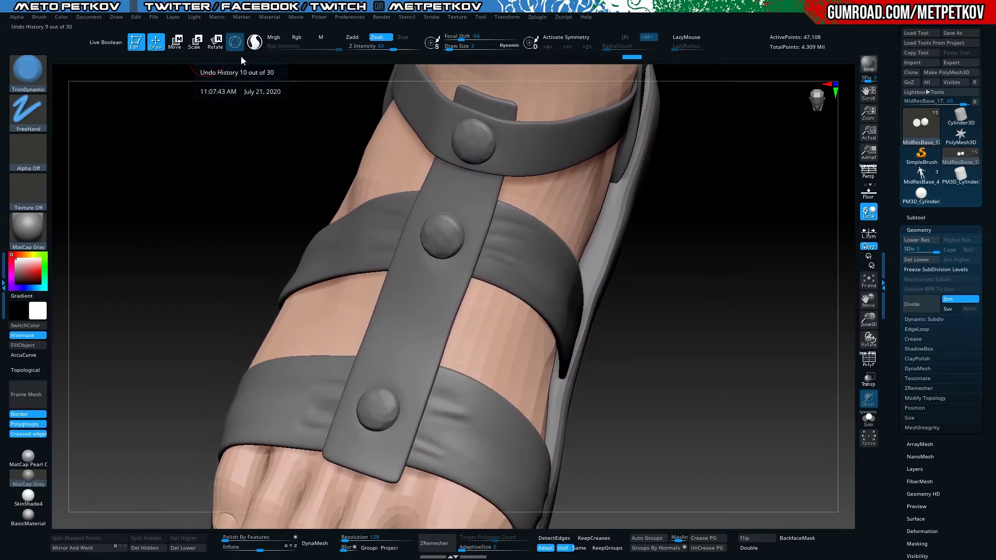
key(b)
key(s)
key(t)
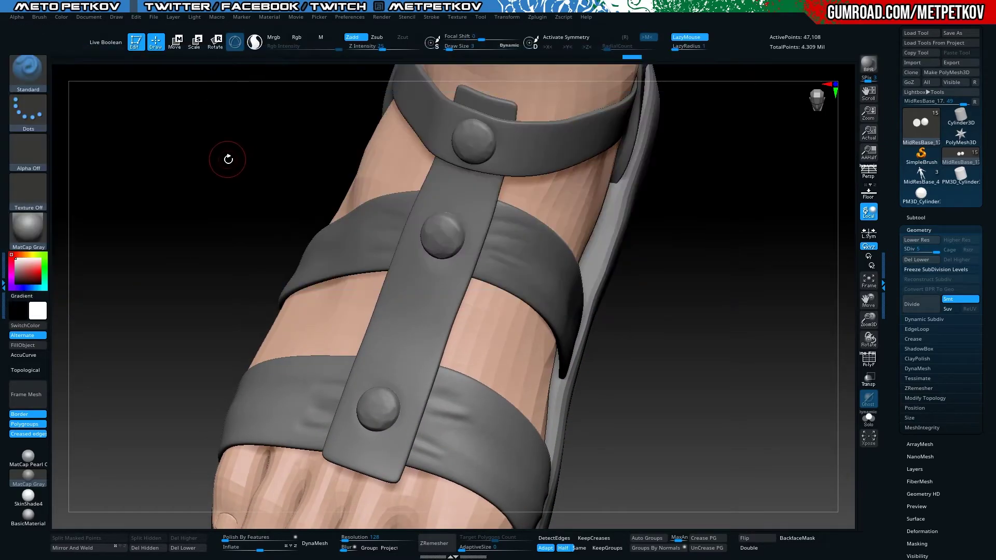
key(space)
key(b)
key(Escape)
key(b)
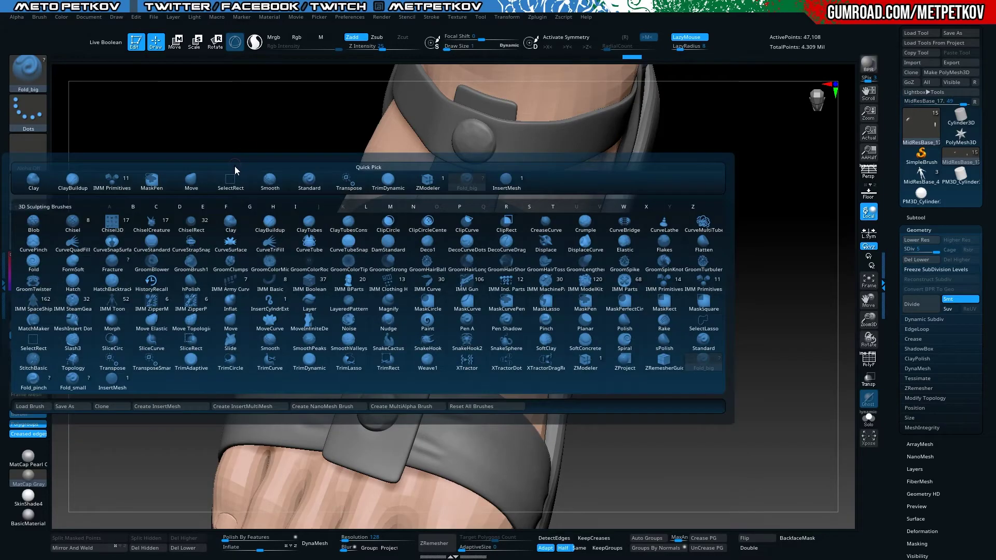
key(Escape)
key(b)
key(f)
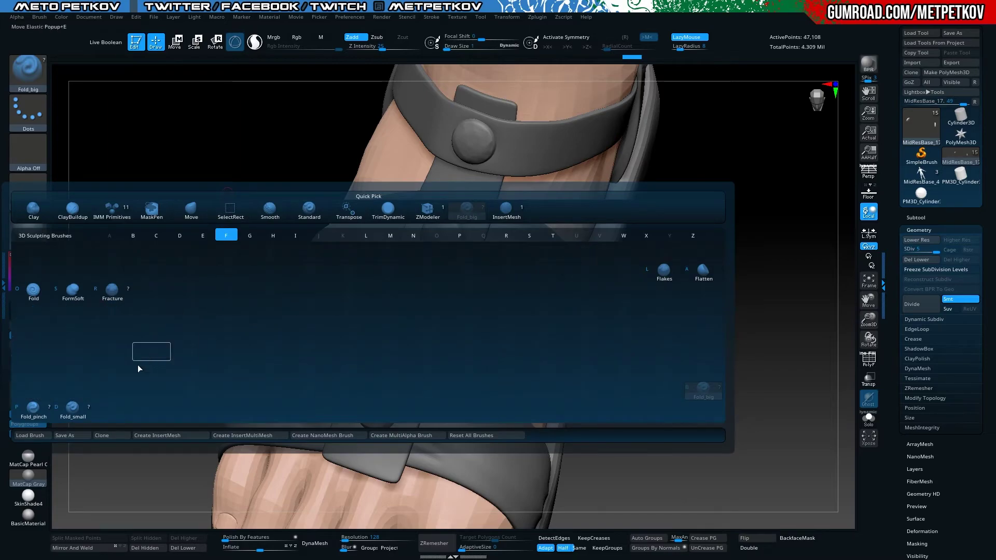
click(67, 413)
mouse_move(200, 229)
mouse_down()
mouse_move(154, 231)
mouse_move(202, 228)
mouse_up()
Select the front strap piece MidResBase_13 and sculpt small fold creases beside the lower rivet
alt+click(427, 246)
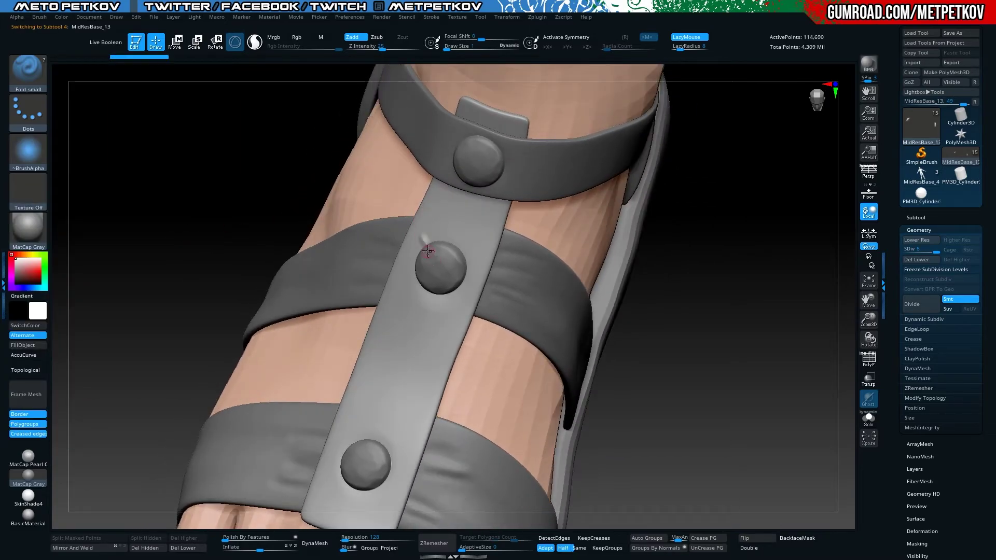
key(shift)
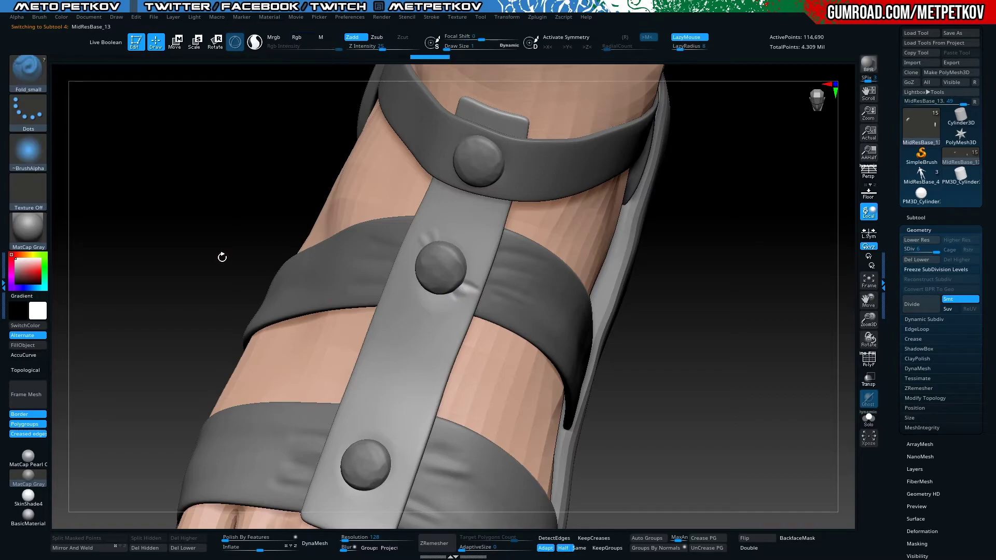
mouse_move(220, 255)
mouse_down()
mouse_move(135, 245)
mouse_move(120, 196)
mouse_up()
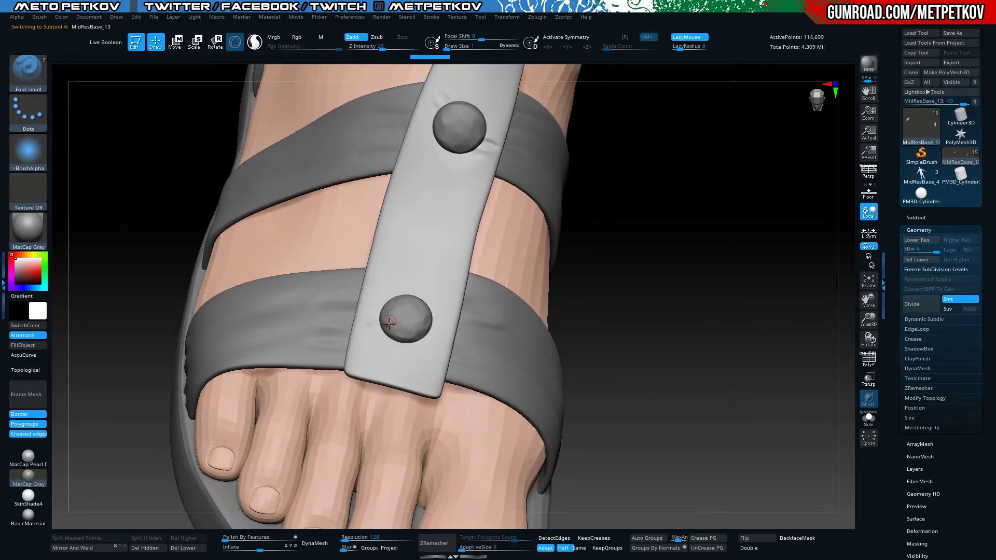
drag(105, 160, 193, 249)
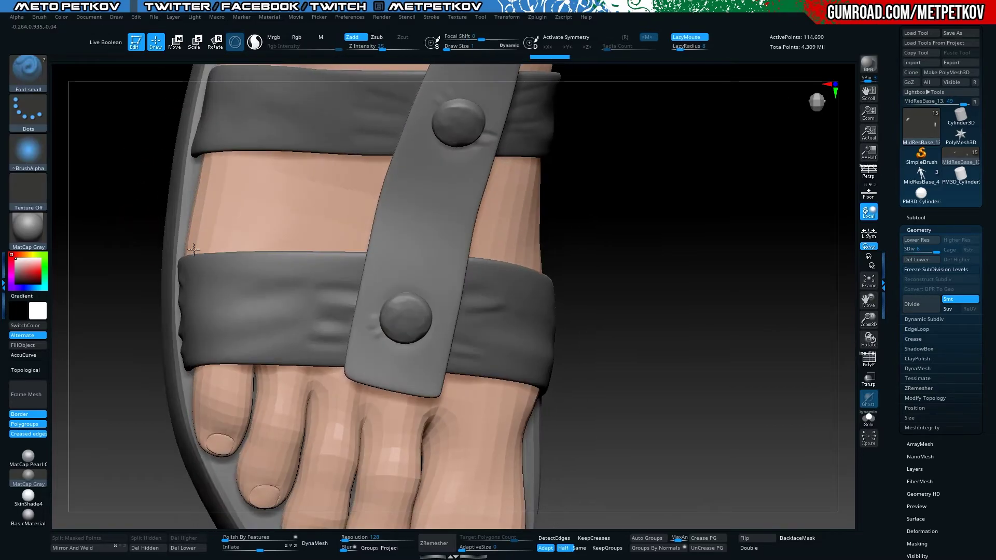
drag(378, 329, 374, 315)
shift+drag(404, 282, 392, 281)
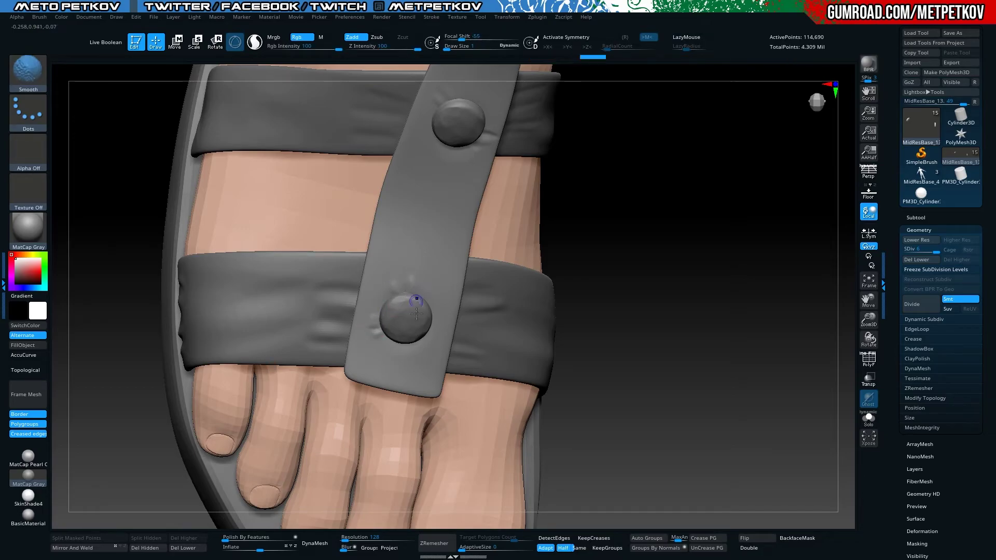
mouse_move(438, 309)
mouse_down()
mouse_move(424, 323)
mouse_move(424, 296)
mouse_up()
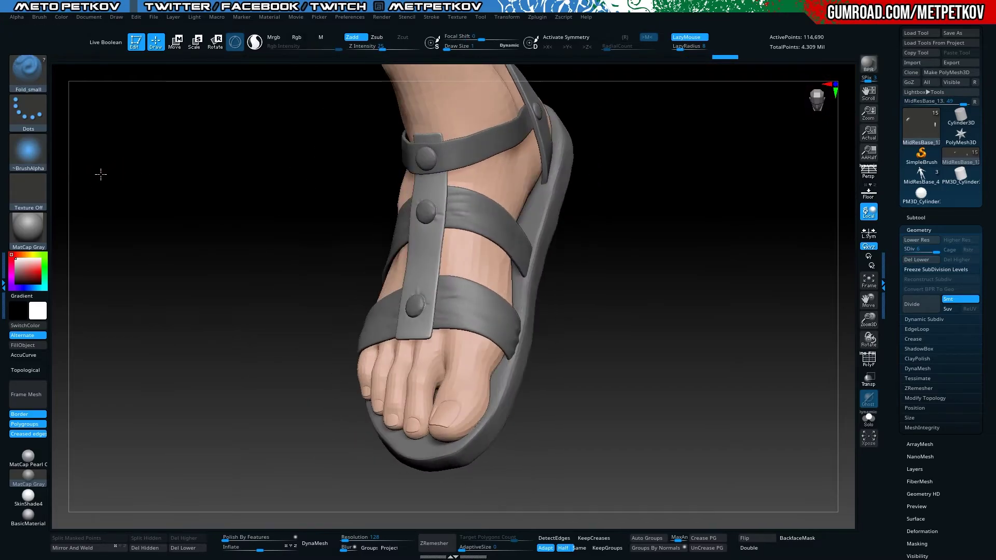
drag(82, 171, 139, 202)
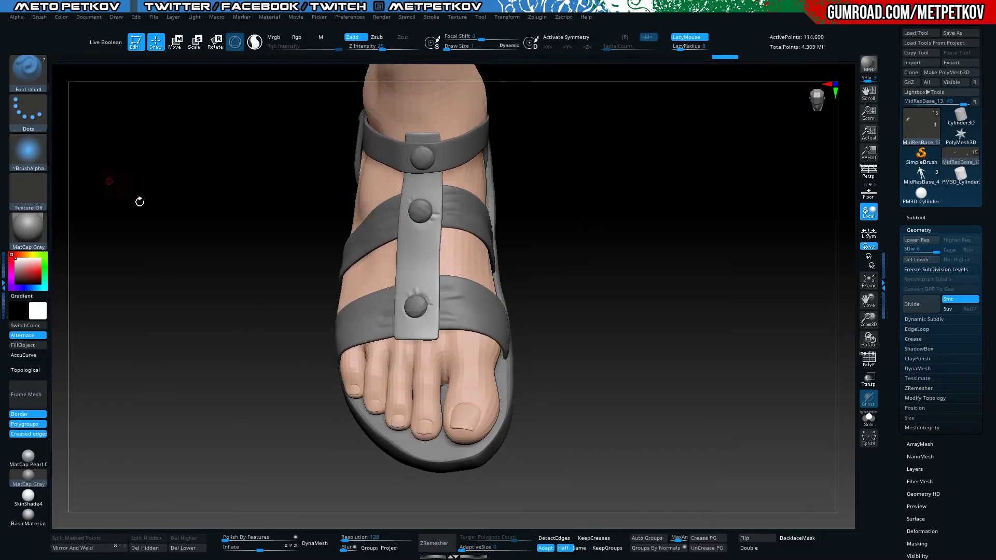
drag(207, 236, 229, 239)
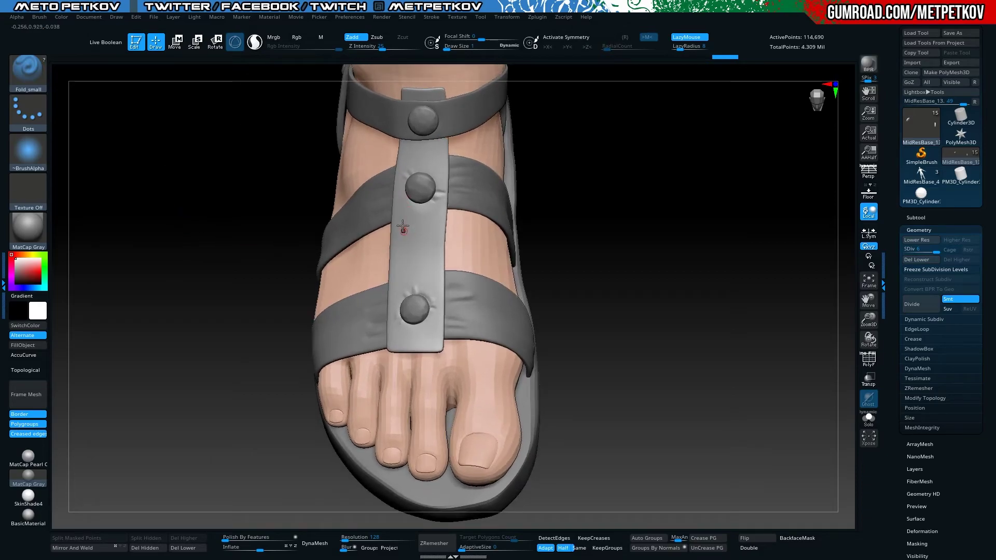
Switch to the Fold_big brush at size 8 and rotate the foot to a near-frontal view
key(space)
key(b)
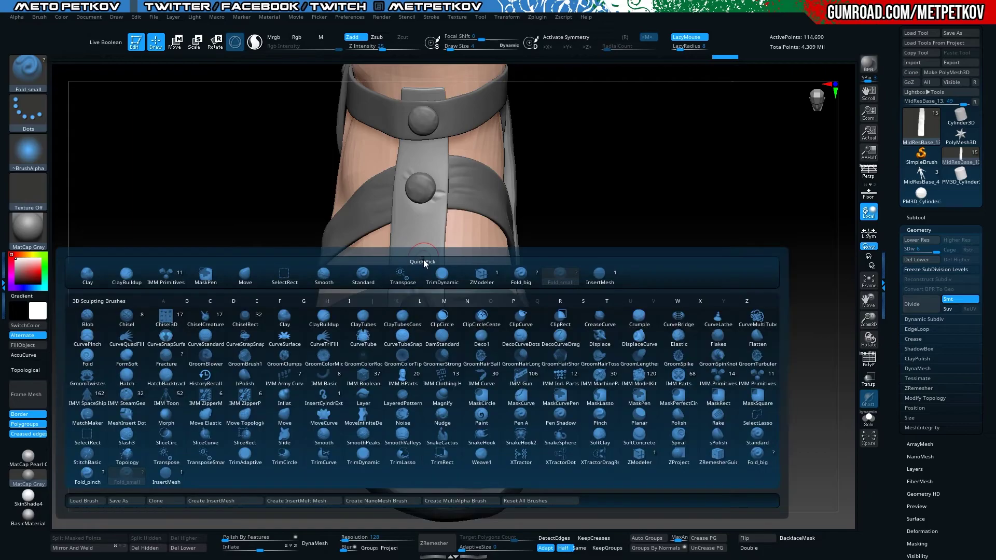
click(424, 259)
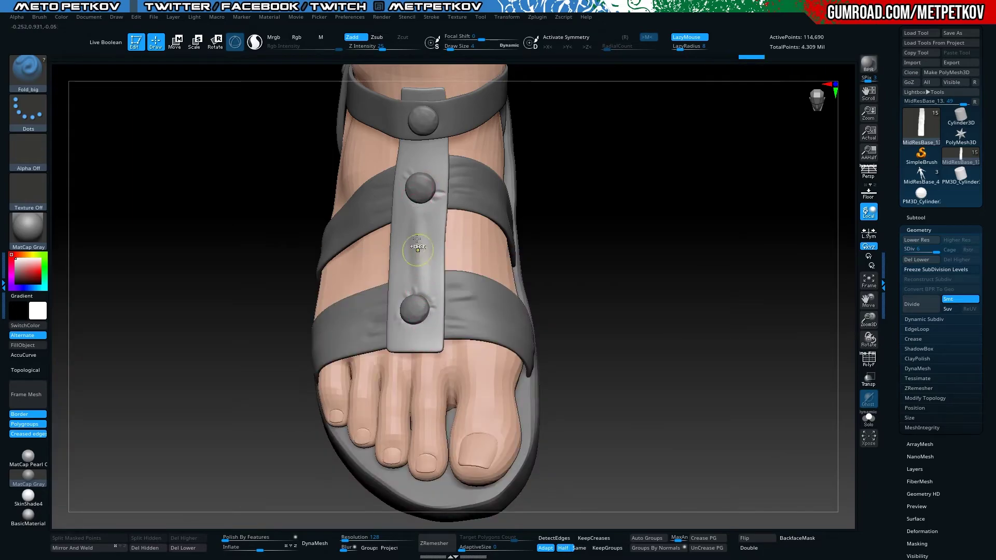
key(space)
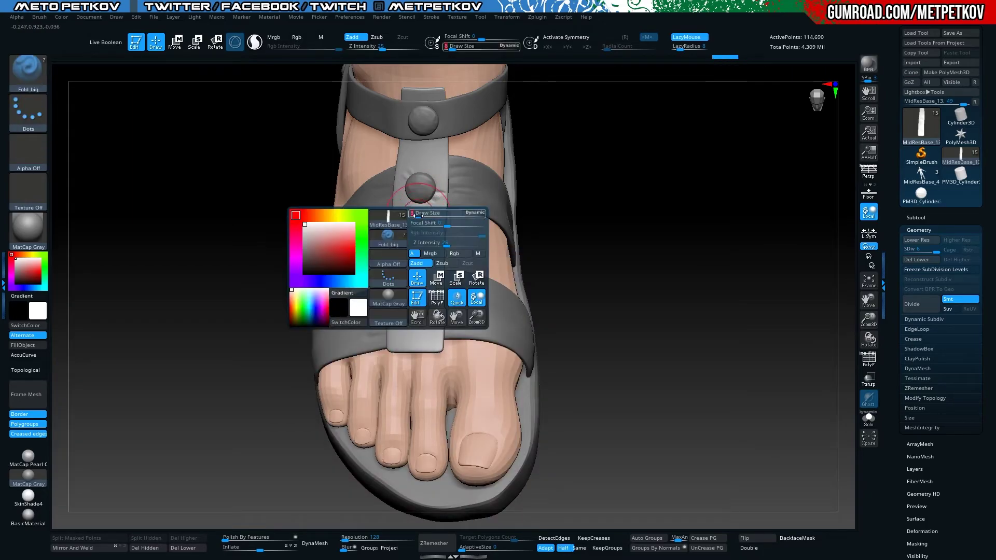
drag(416, 213, 410, 234)
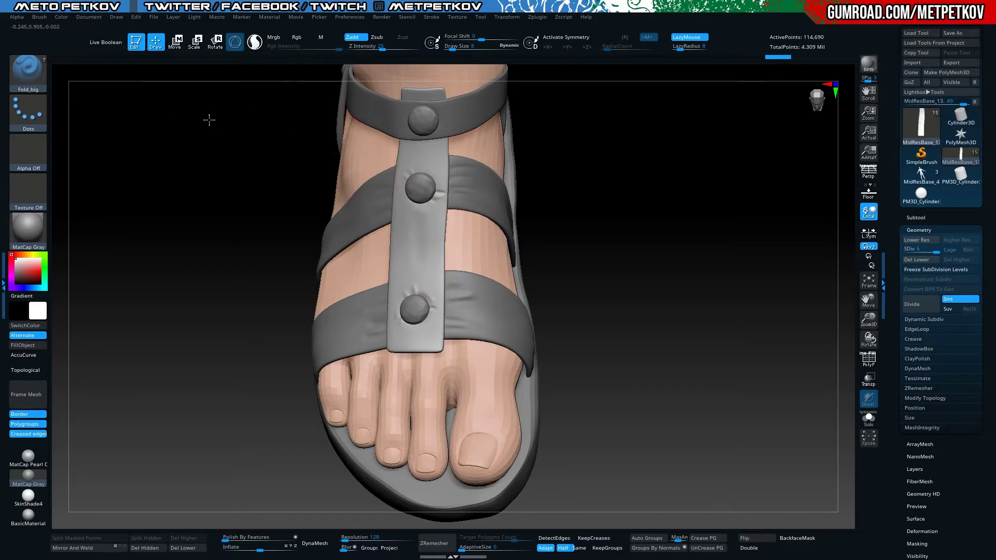
mouse_move(211, 116)
mouse_down()
mouse_move(433, 211)
mouse_move(477, 214)
mouse_up()
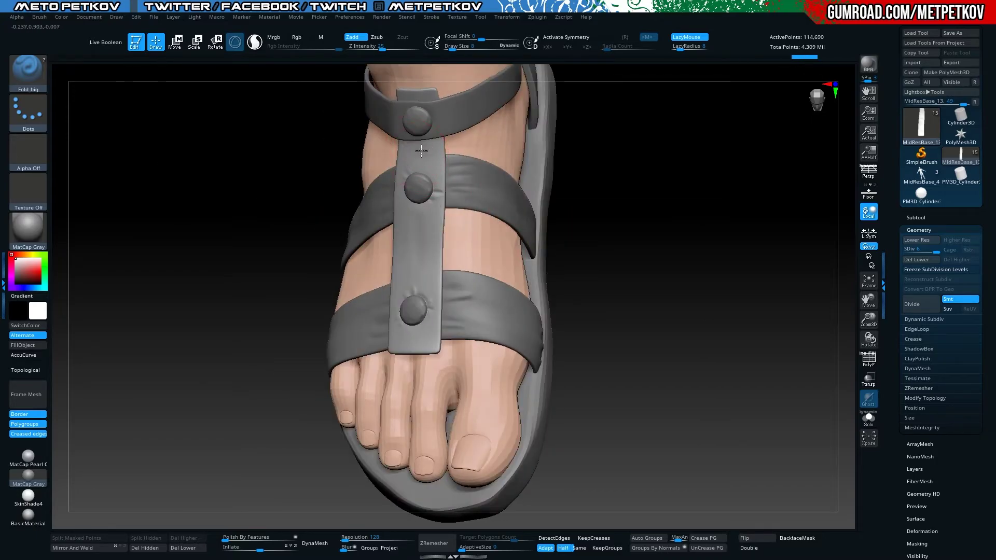
drag(169, 182, 410, 179)
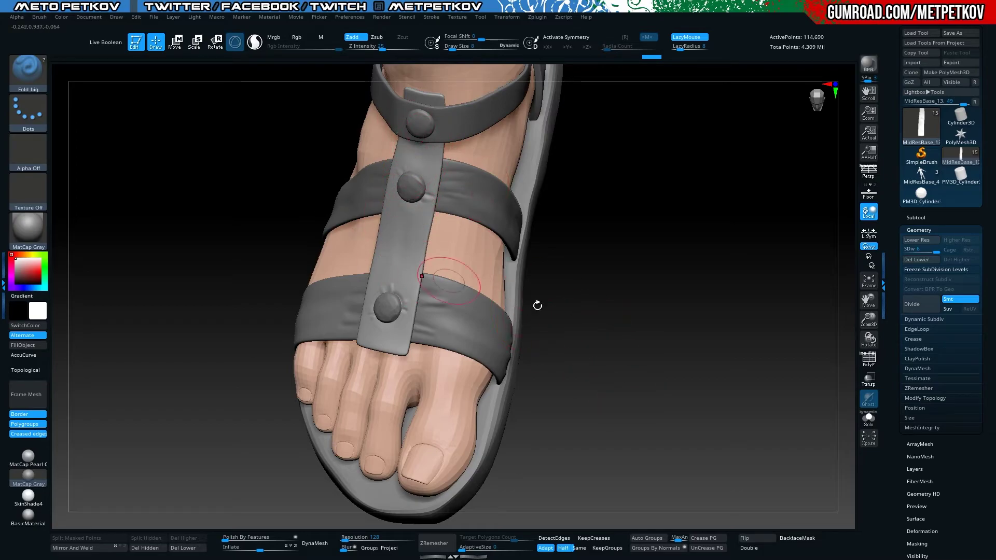
drag(895, 450, 917, 257)
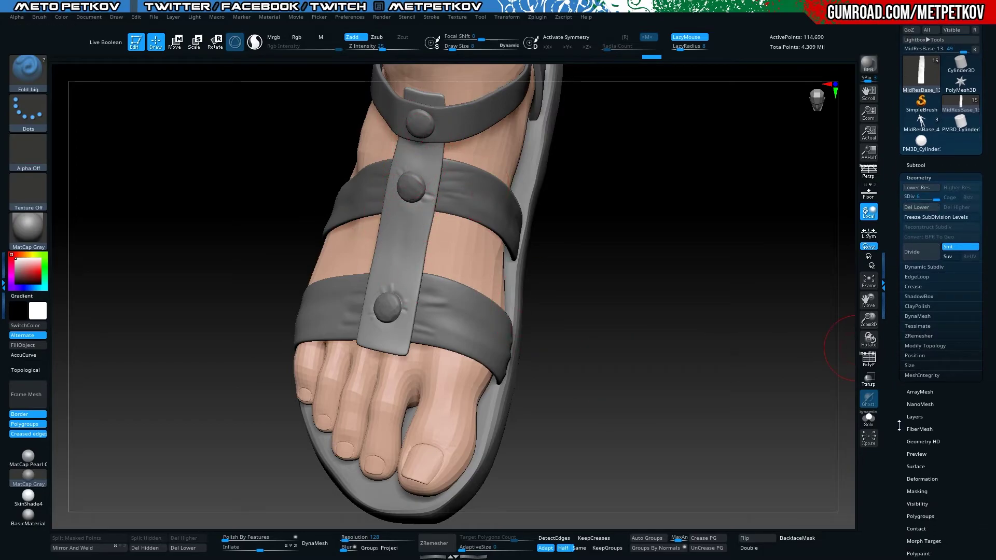
Open the NoiseMaker from Tool > Surface > Noise and preview it on the strap mesh
click(912, 466)
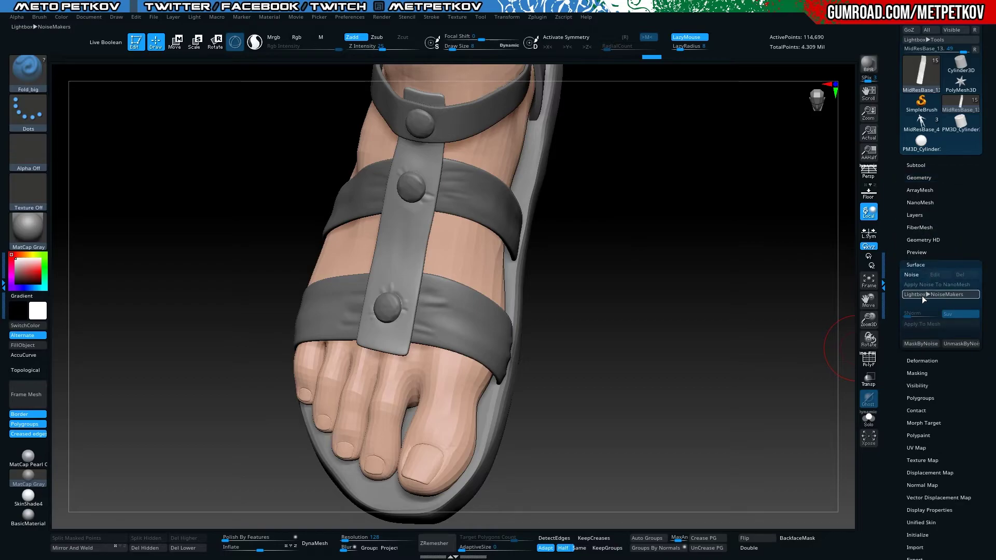
click(914, 280)
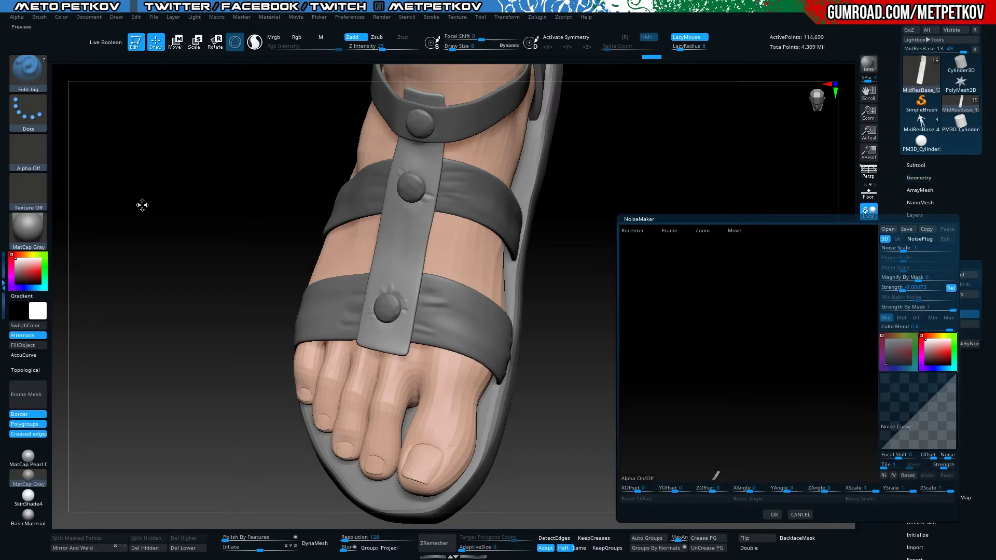
click(904, 250)
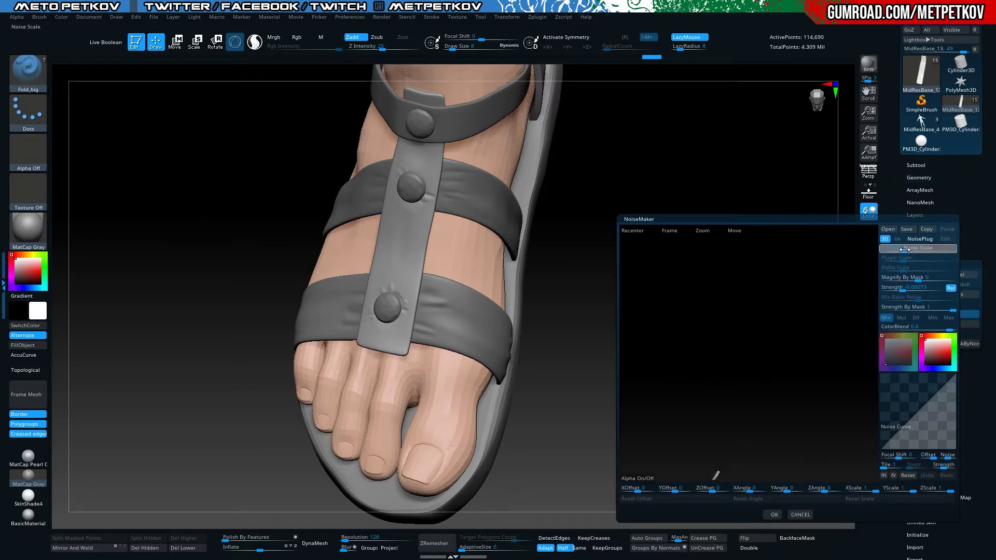
drag(940, 247, 947, 248)
key(Return)
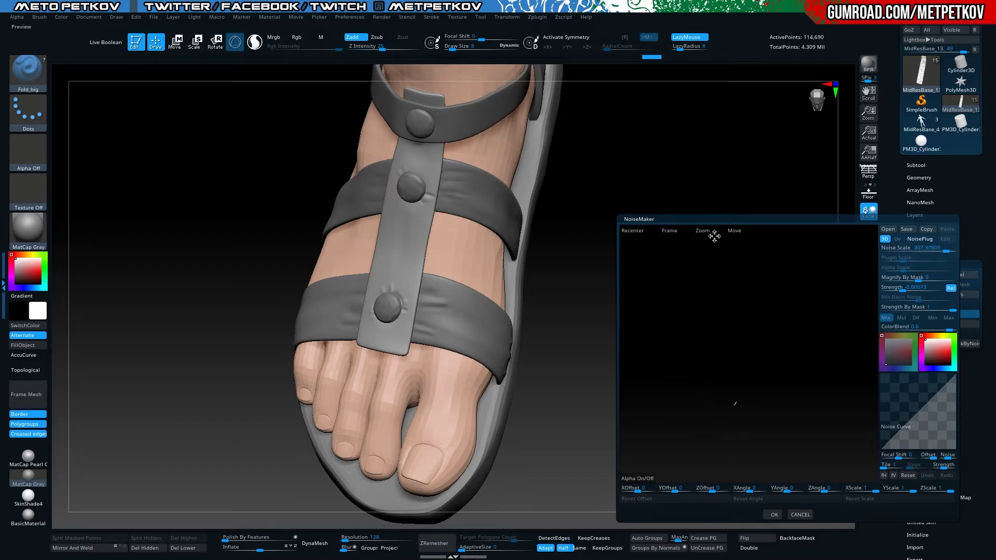
click(669, 231)
drag(684, 251, 682, 286)
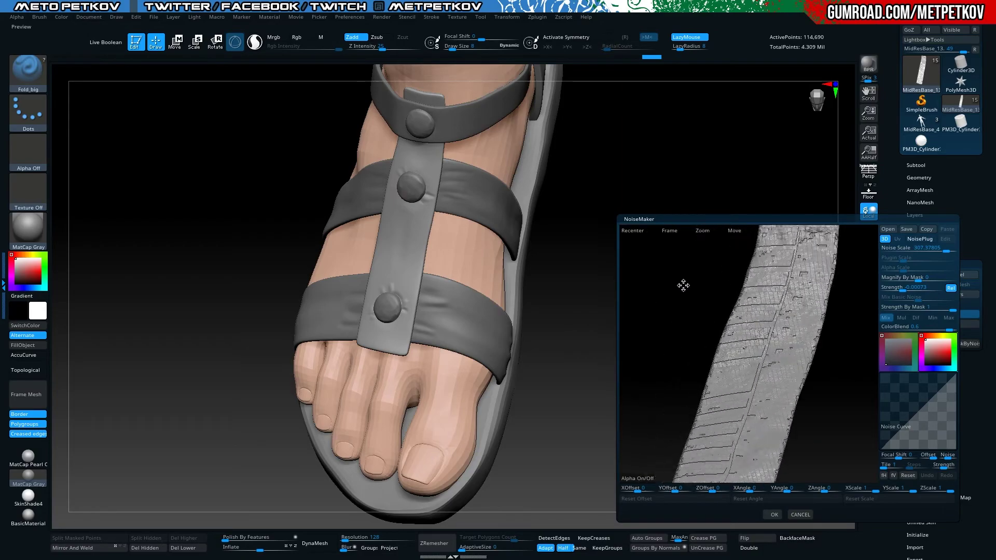
Set noise scale 0.24307 and strength -0.00137, accept, and orbit to check the result
click(901, 248)
drag(901, 248, 907, 248)
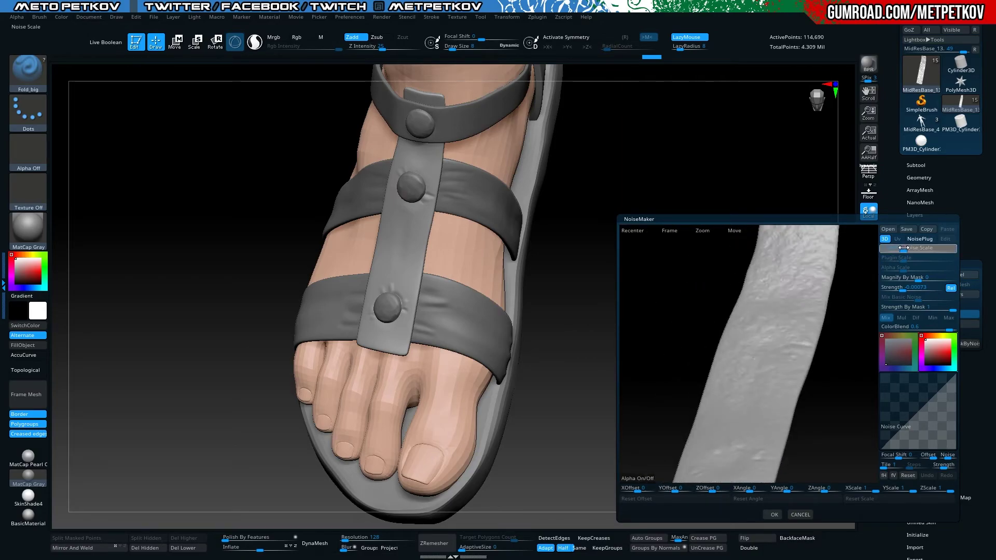
click(900, 288)
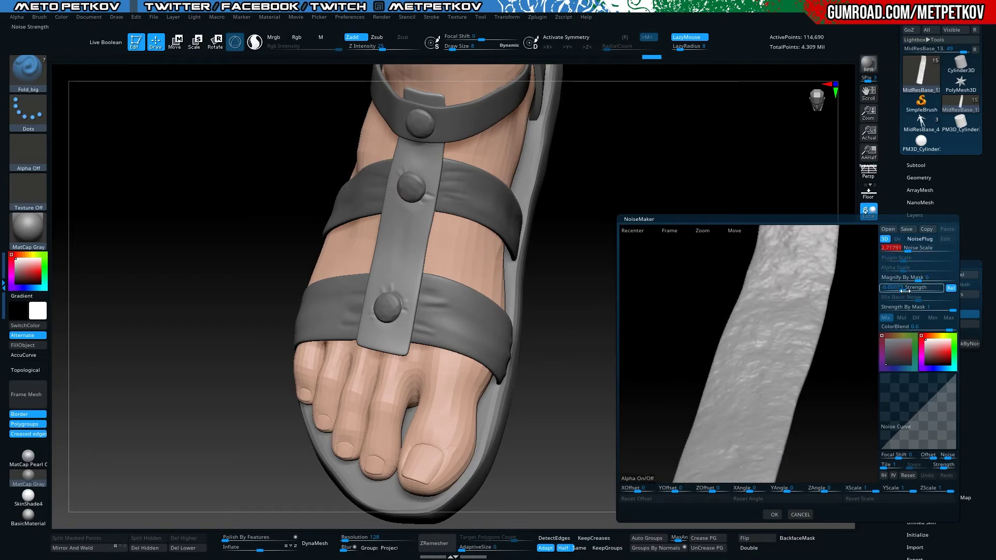
drag(901, 288, 900, 288)
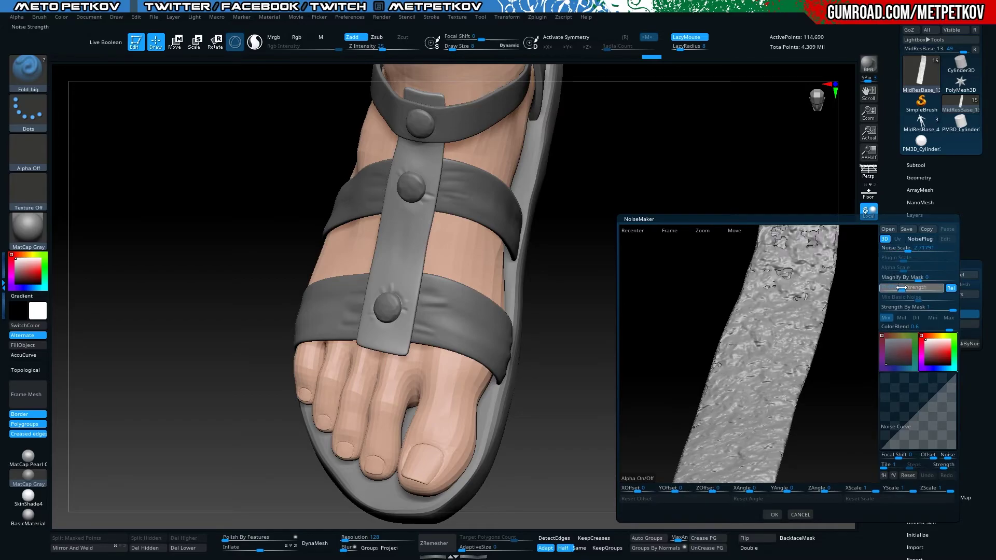
click(894, 249)
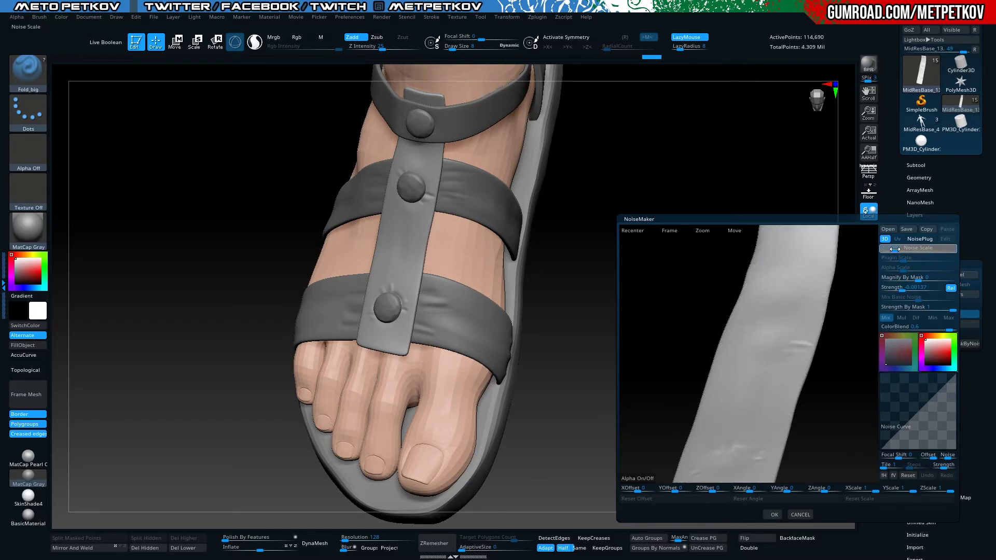
drag(897, 249, 881, 250)
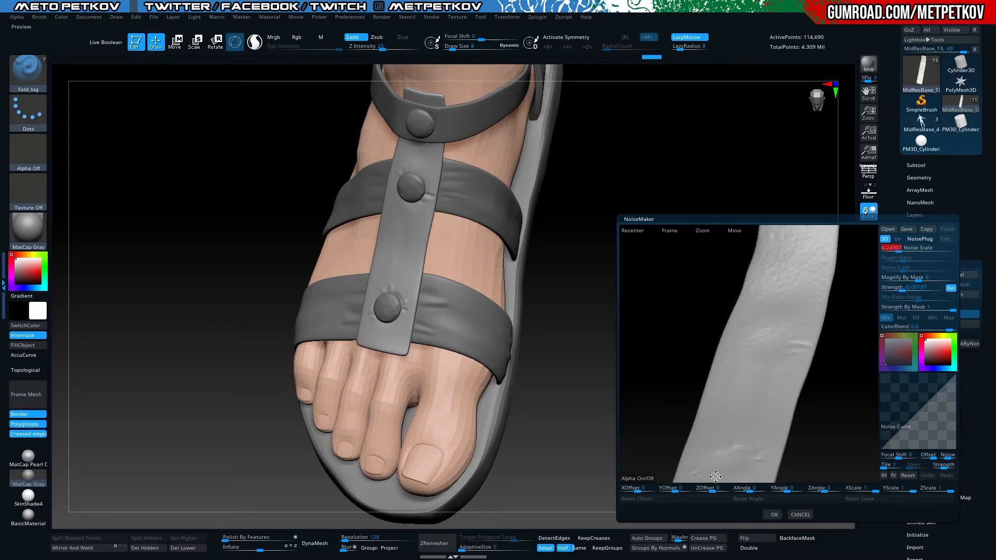
click(772, 515)
mouse_move(166, 205)
mouse_down()
mouse_move(185, 174)
mouse_move(166, 166)
mouse_up()
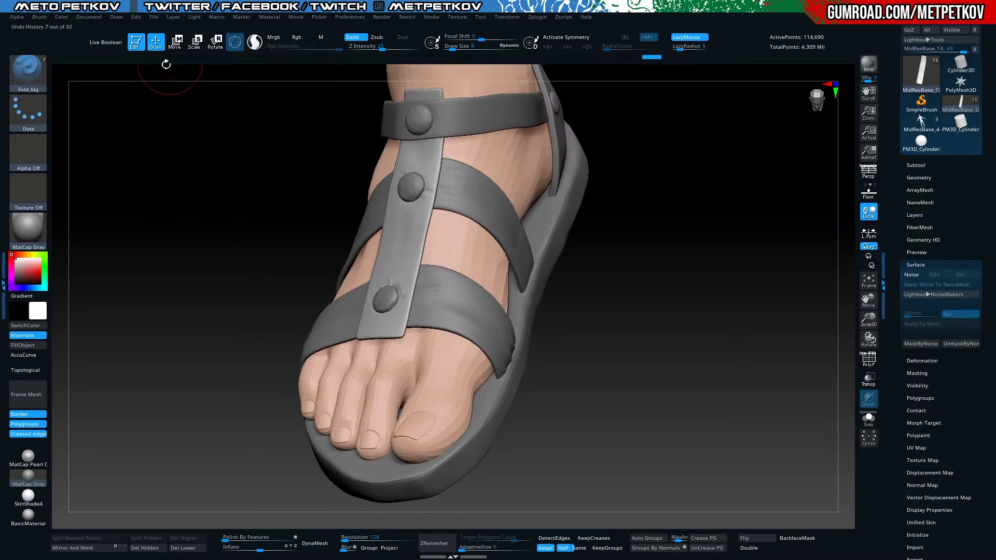
mouse_move(165, 63)
mouse_down()
mouse_move(166, 189)
mouse_move(260, 204)
mouse_up()
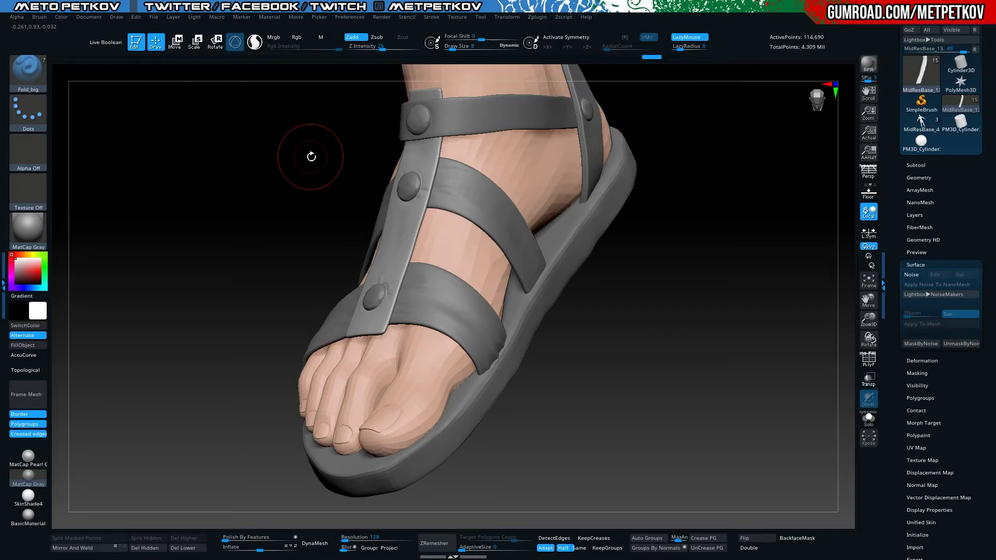
Make the MidResBase_15 strap piece active and set draw size to 5
mouse_move(311, 157)
mouse_down()
mouse_move(176, 178)
mouse_move(155, 189)
mouse_move(148, 226)
mouse_move(186, 205)
mouse_up()
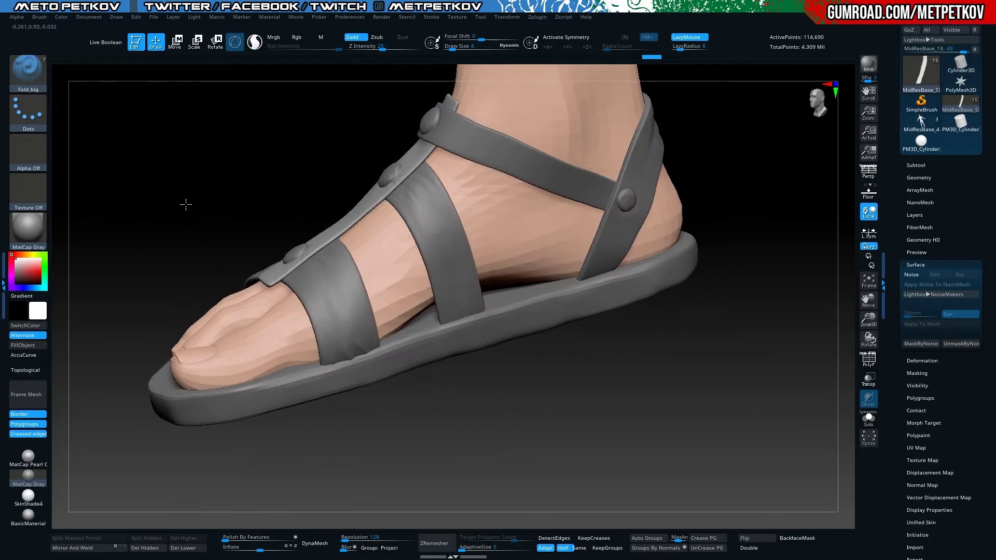
alt+click(423, 106)
mouse_move(467, 119)
mouse_down()
mouse_move(241, 127)
mouse_move(240, 94)
mouse_up()
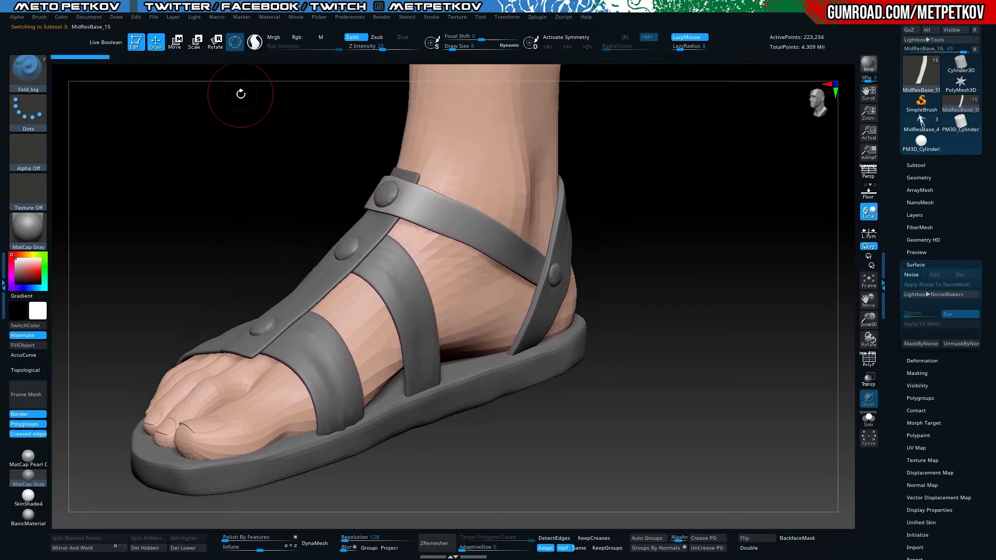
key(b)
key(Escape)
key(space)
key(space)
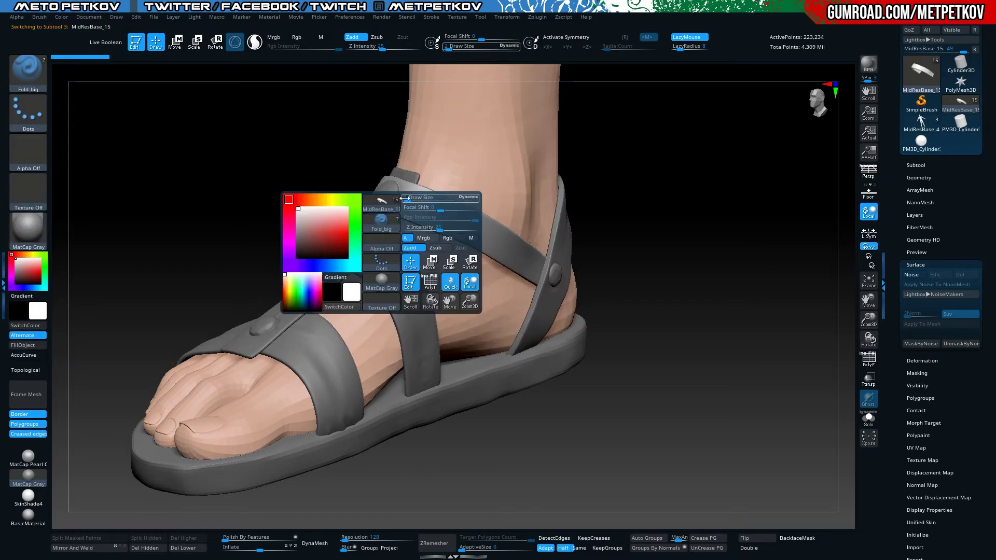
drag(403, 198, 410, 197)
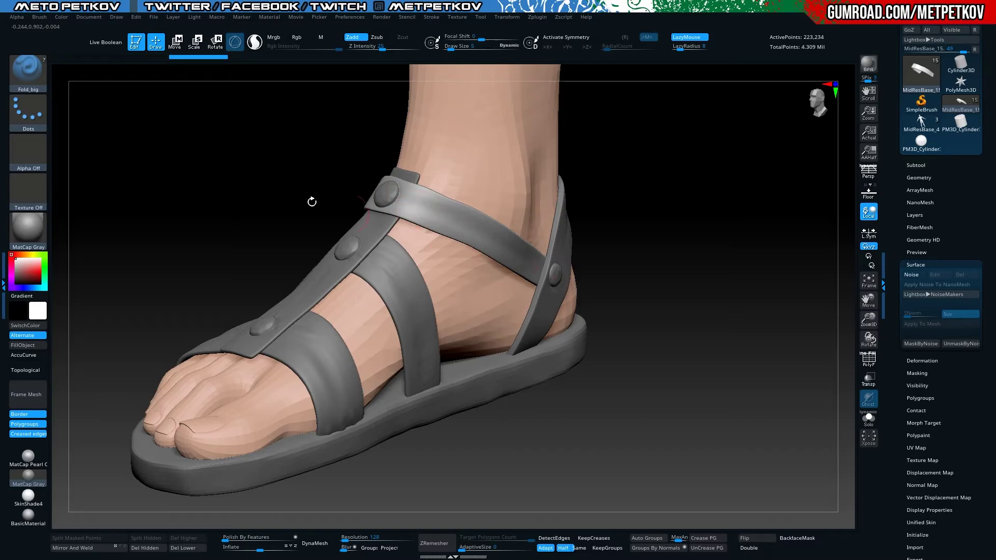
Orbit around the foot and zoom in on the ankle strap's rivets
drag(140, 192, 256, 221)
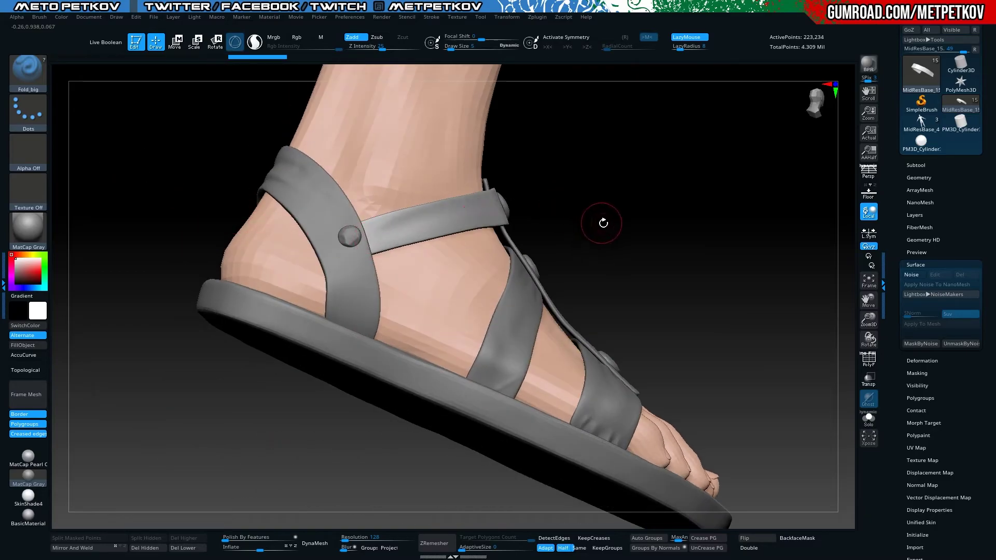
drag(605, 222, 506, 249)
mouse_move(697, 270)
alt+mouse_down()
mouse_move(366, 105)
mouse_move(341, 202)
mouse_move(322, 195)
mouse_move(361, 180)
mouse_move(499, 179)
alt+mouse_up()
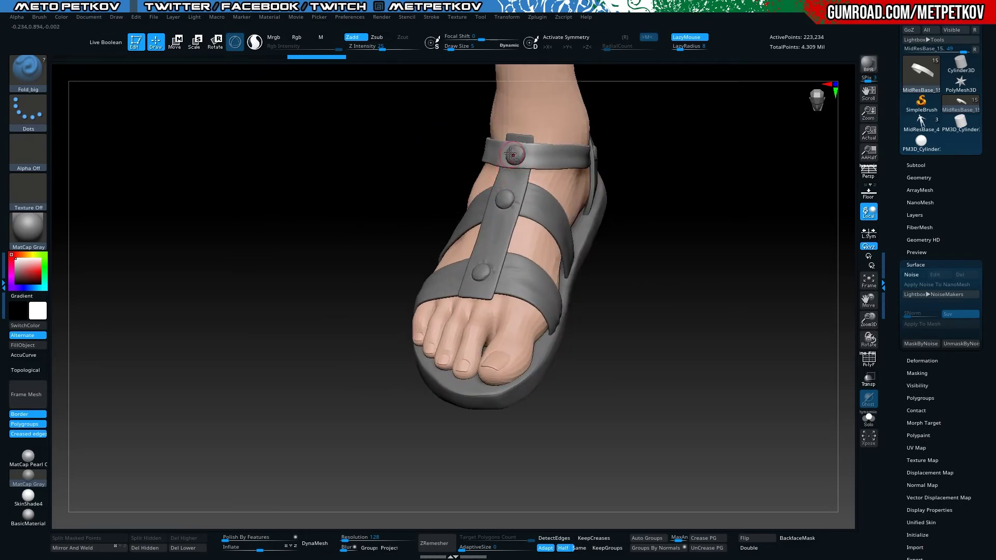
mouse_move(247, 169)
alt+mouse_down()
mouse_move(251, 129)
mouse_move(311, 117)
alt+mouse_up()
Press small fold creases beside the upper ankle-strap rivet with Fold_small at Draw Size 2
key(b)
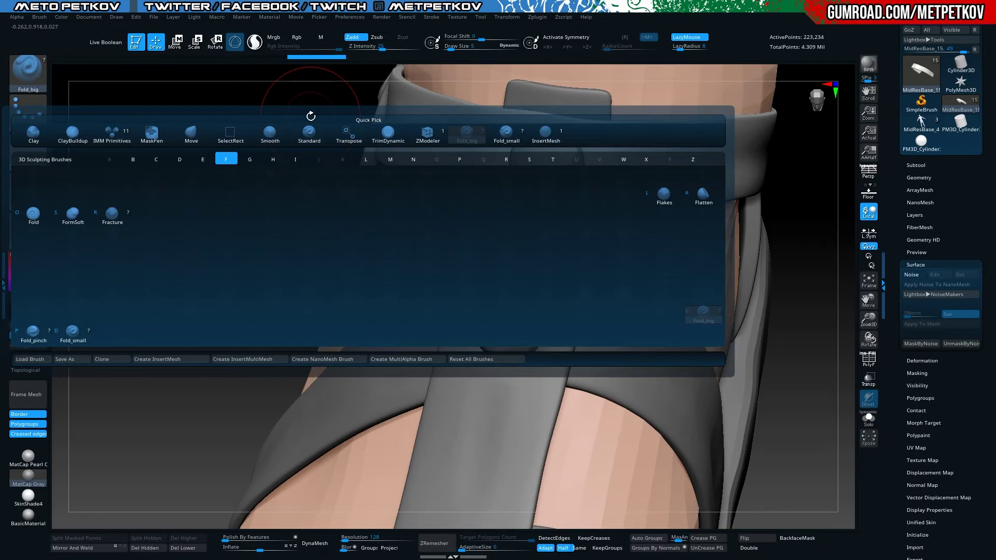
key(d)
key(space)
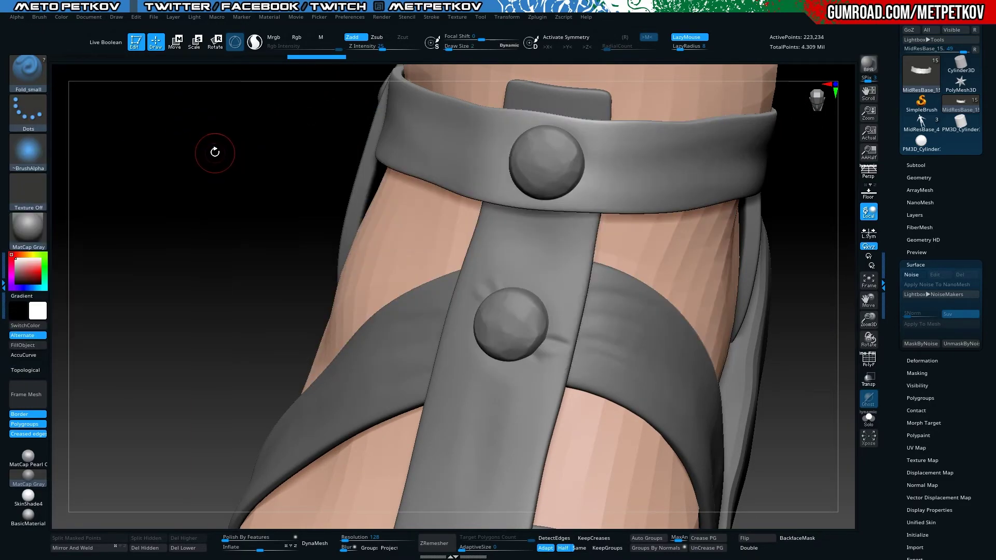
drag(505, 136, 499, 199)
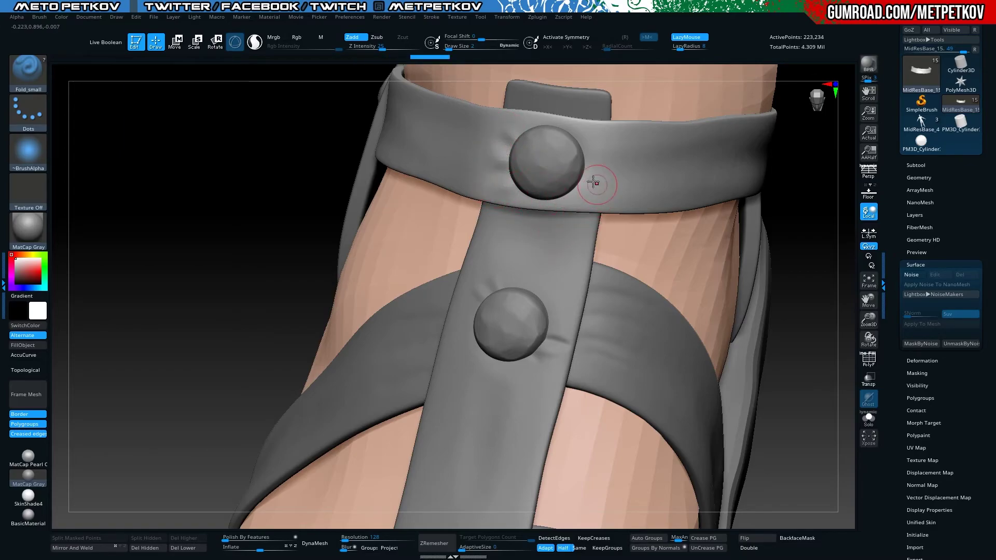
mouse_move(602, 166)
mouse_down()
mouse_move(580, 202)
mouse_move(588, 135)
mouse_up()
key(space)
drag(601, 181, 581, 124)
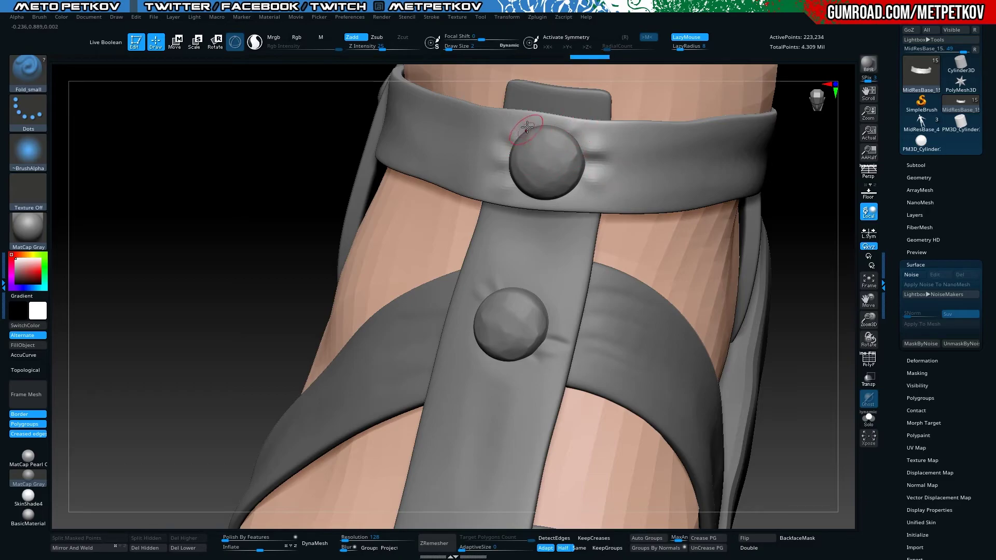
Zoom out and make the body subtool MidResBase_3 active again
mouse_move(543, 126)
ctrl+right_down()
mouse_move(115, 167)
mouse_move(272, 211)
ctrl+right_up()
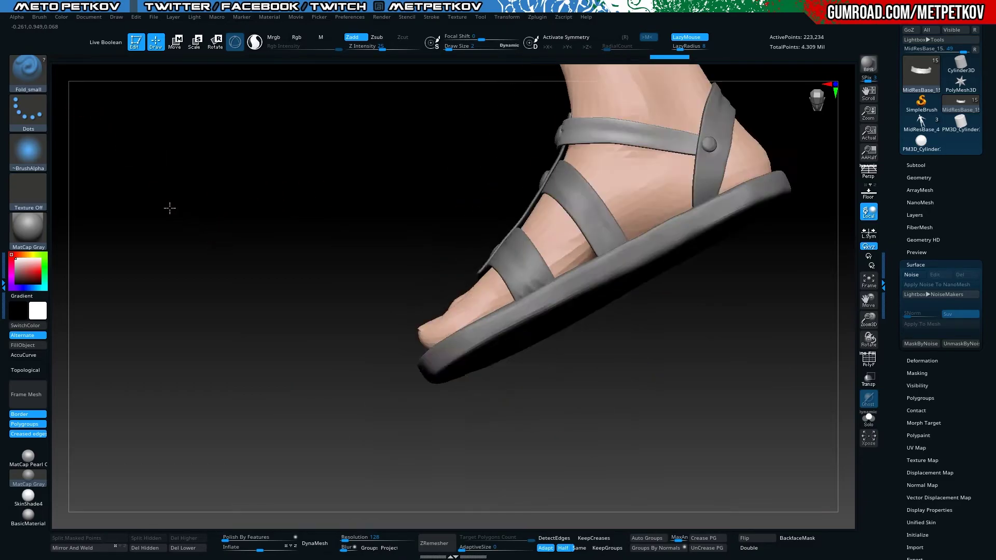
alt+click(524, 112)
mouse_move(523, 111)
ctrl+right_down()
mouse_move(208, 230)
mouse_move(177, 275)
mouse_move(151, 224)
mouse_move(156, 347)
mouse_move(193, 285)
mouse_move(222, 409)
mouse_move(175, 142)
mouse_move(219, 240)
ctrl+right_up()
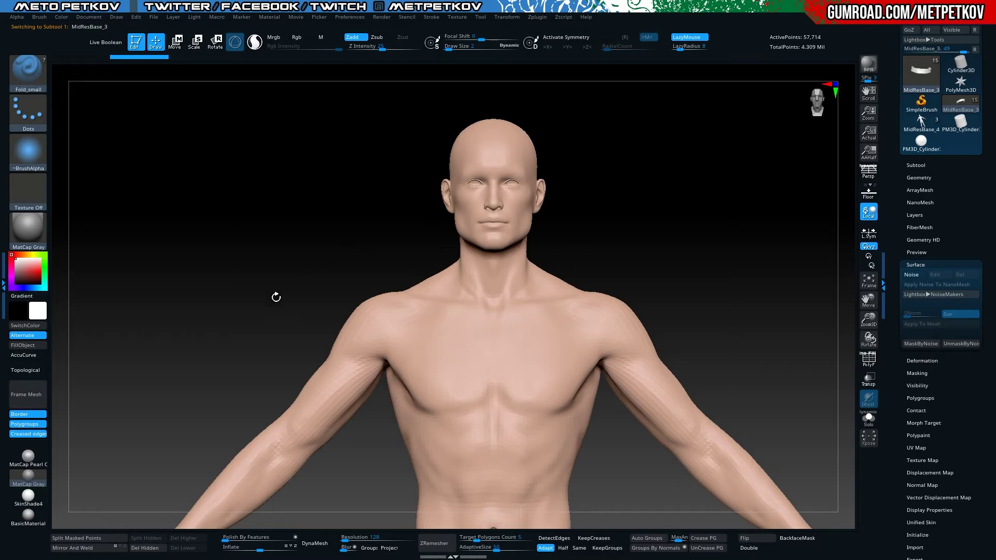
Frame the sandaled foot, select sole subtool MidResBase_4 and Solo it
mouse_move(276, 297)
alt+right_down()
mouse_move(209, 138)
mouse_move(333, 213)
mouse_move(293, 216)
mouse_move(264, 278)
mouse_move(200, 303)
mouse_move(294, 280)
mouse_move(200, 269)
mouse_move(211, 224)
mouse_move(205, 265)
mouse_move(280, 411)
mouse_move(258, 146)
mouse_move(266, 267)
mouse_move(251, 260)
mouse_move(216, 320)
mouse_move(230, 238)
mouse_move(220, 216)
alt+right_up()
alt+right_drag(652, 360, 688, 165)
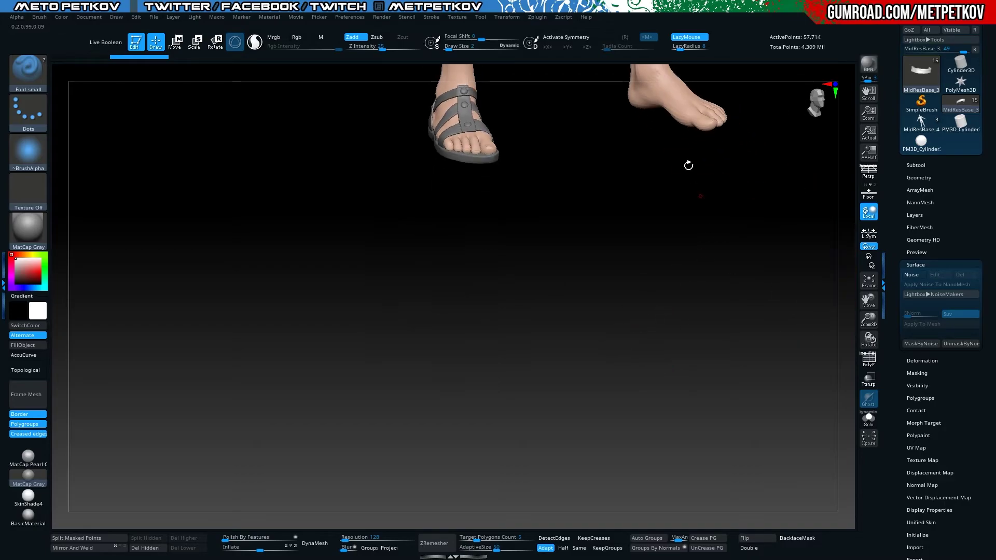
right_drag(566, 291, 329, 131)
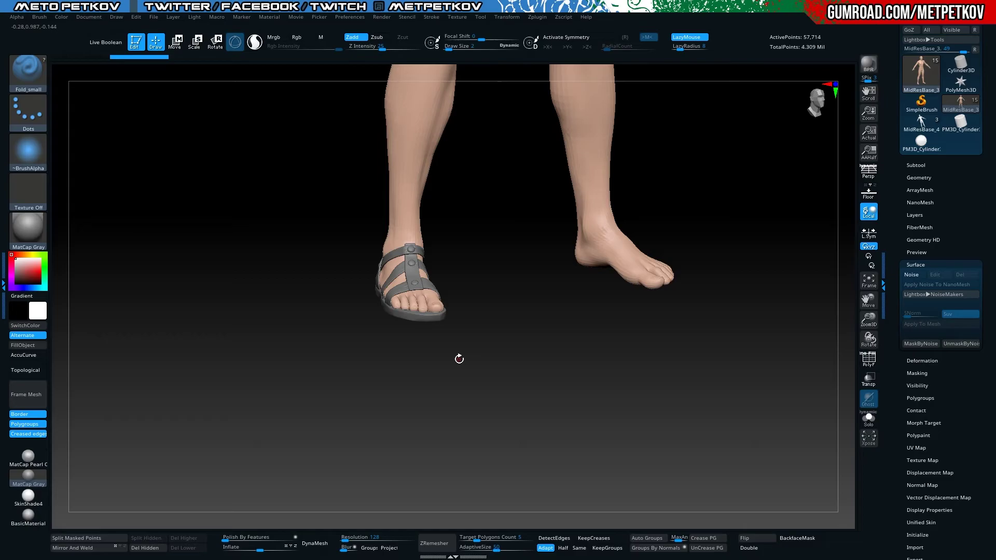
mouse_move(341, 280)
right_down()
mouse_move(249, 327)
mouse_move(247, 349)
mouse_move(274, 168)
right_up()
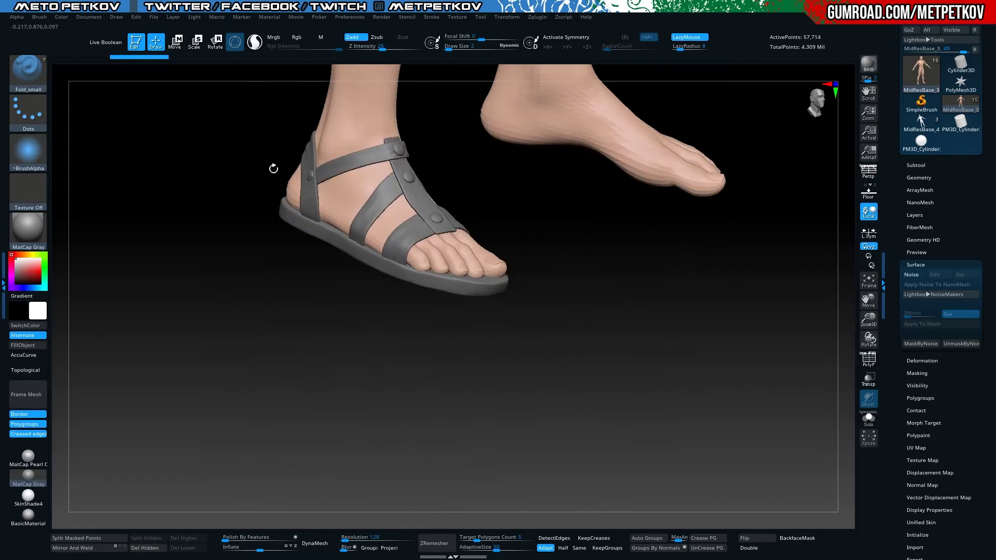
alt+click(364, 261)
key(shift+s)
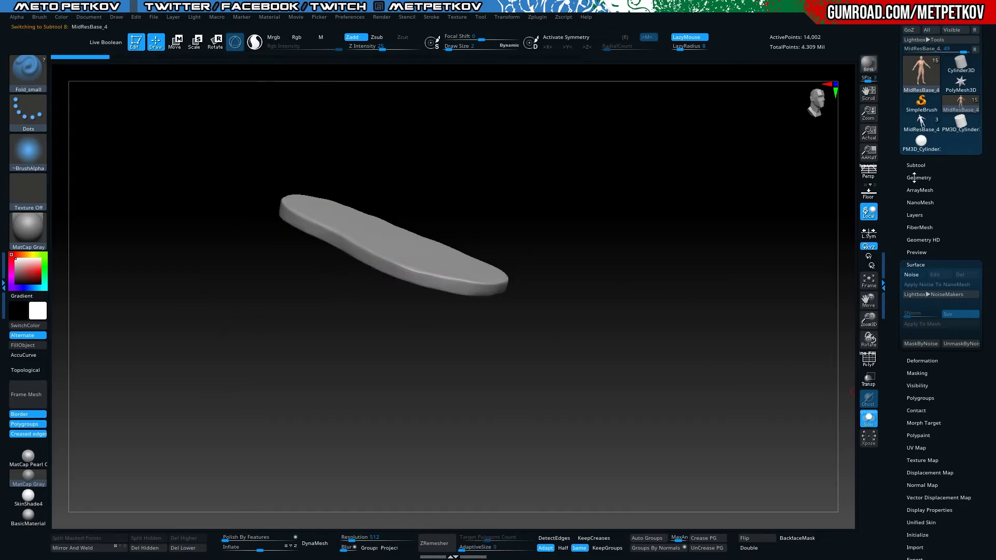
Open the sole's Geometry settings and try a mirror-and-weld while orbiting it
click(914, 177)
mouse_move(658, 433)
mouse_down()
mouse_move(366, 427)
mouse_move(494, 410)
mouse_up()
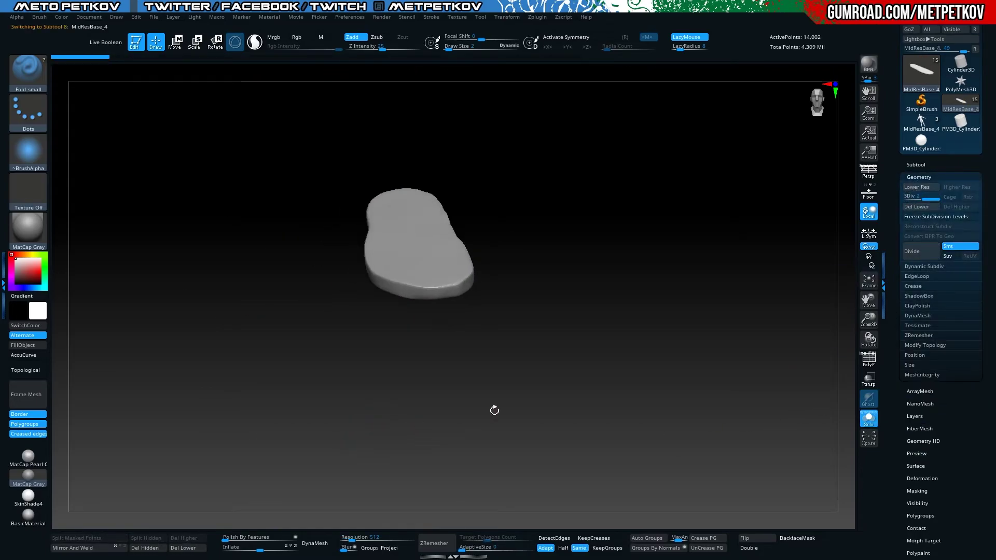
click(78, 551)
mouse_move(236, 297)
mouse_down()
mouse_move(225, 231)
mouse_move(400, 164)
mouse_up()
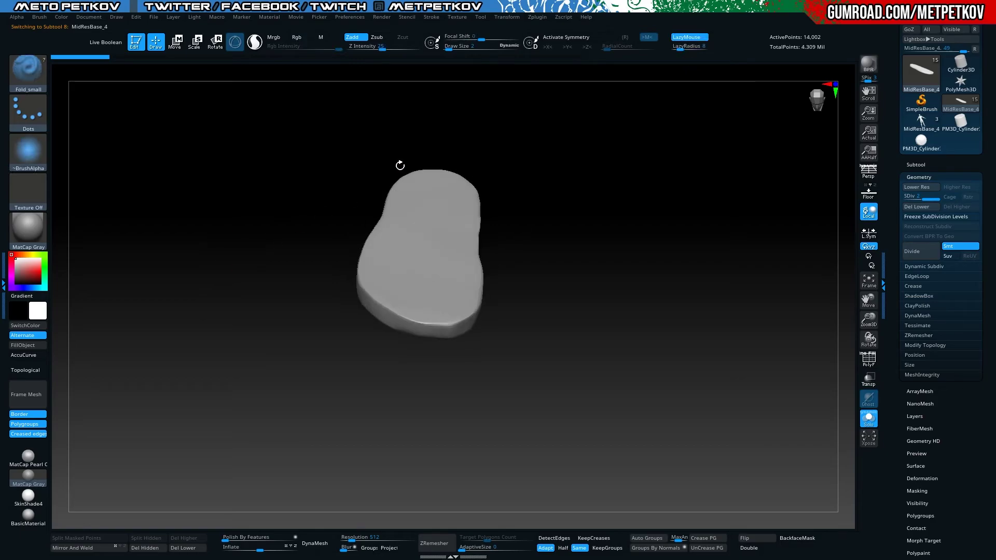
Show Zplugin with SubTool Master expanded and remove the Brush palette from the left tray
click(537, 17)
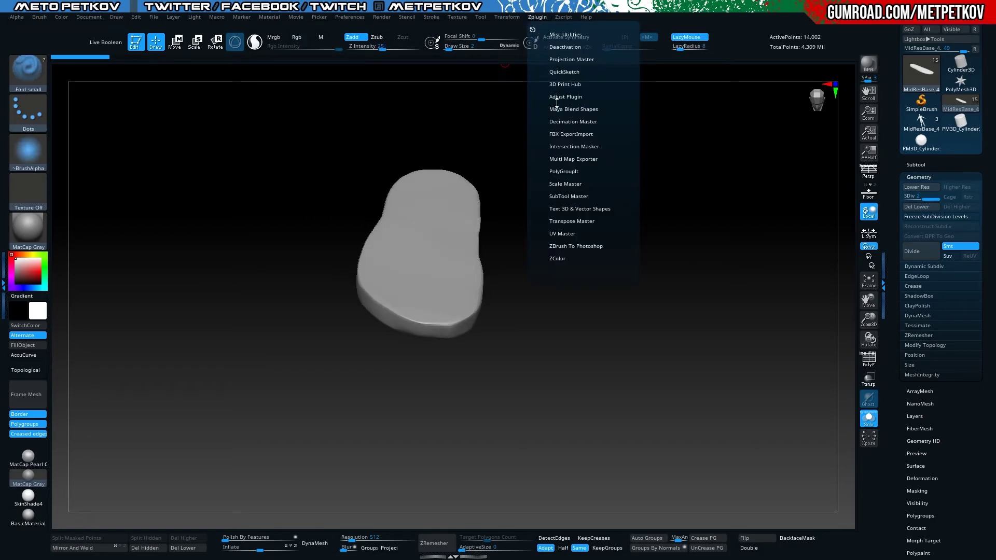
click(562, 195)
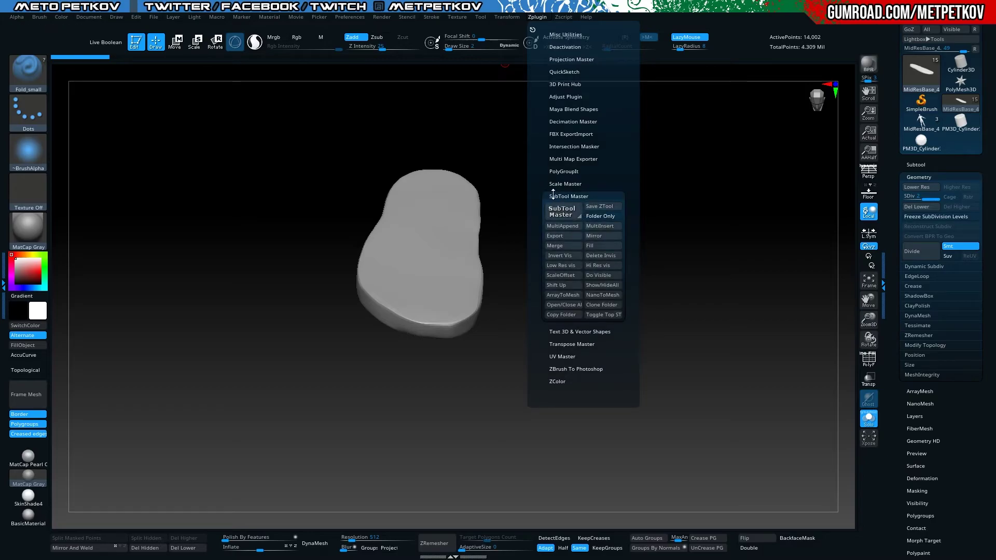
click(3, 278)
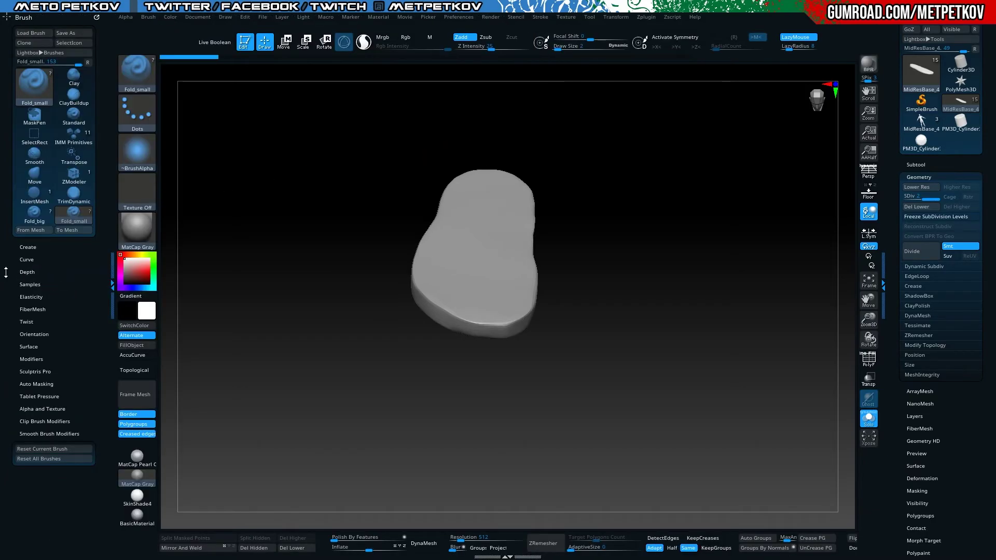
click(96, 18)
Dock the Zplugin menu in the left tray with SubTool Master expanded
click(646, 18)
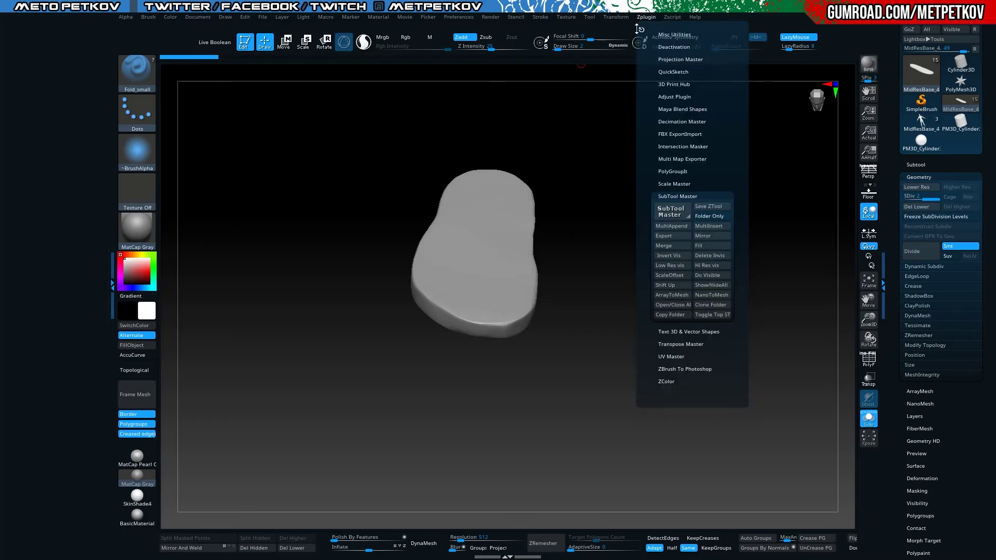
drag(642, 30, 53, 137)
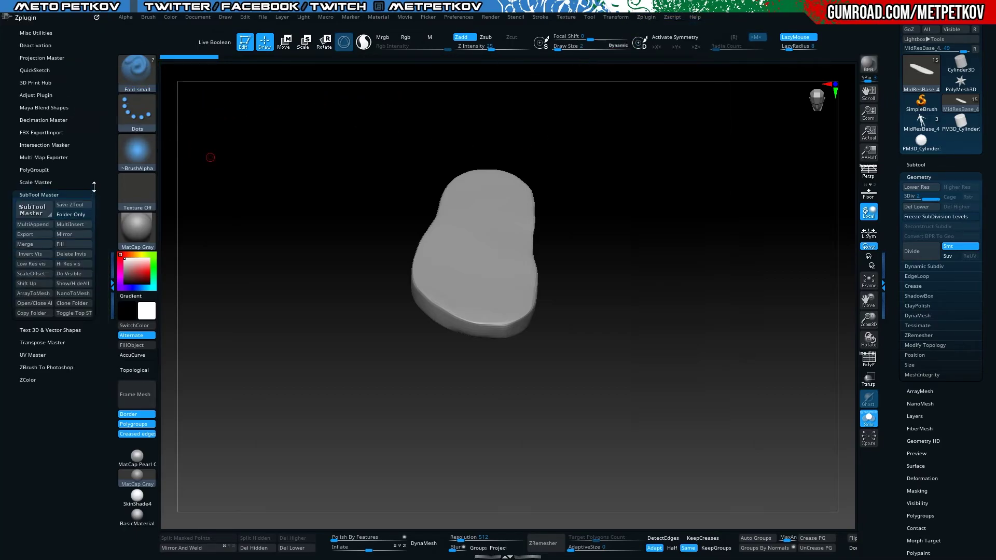
click(29, 213)
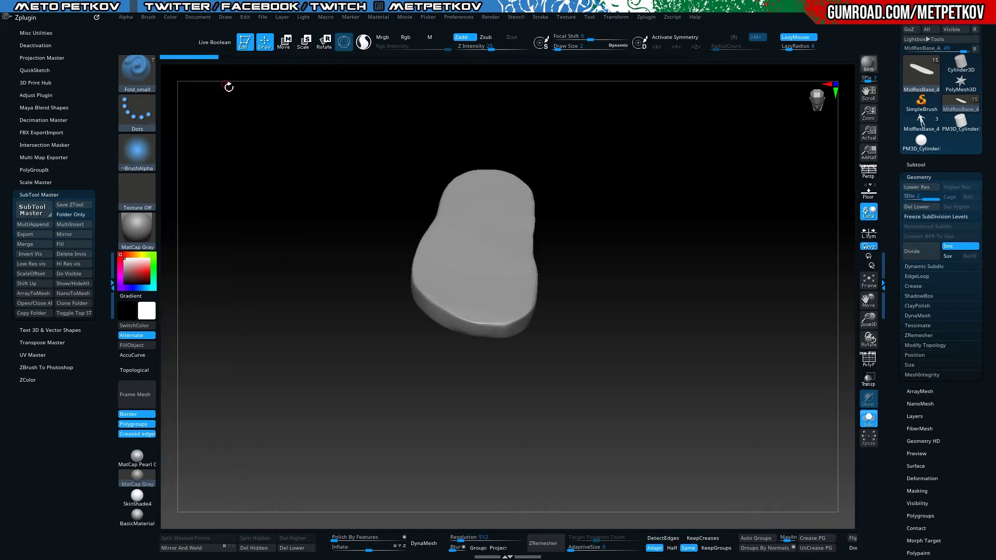
Orbit to inspect the sole, then choose SubTool Master's Mirror for it
drag(227, 85, 404, 200)
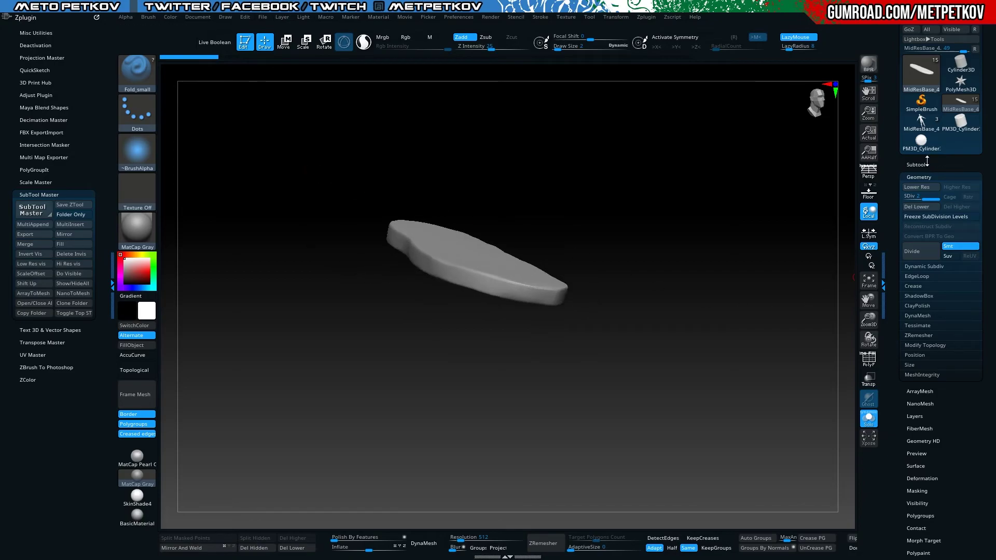
click(927, 162)
mouse_move(293, 244)
mouse_down()
mouse_move(296, 253)
mouse_move(436, 237)
mouse_up()
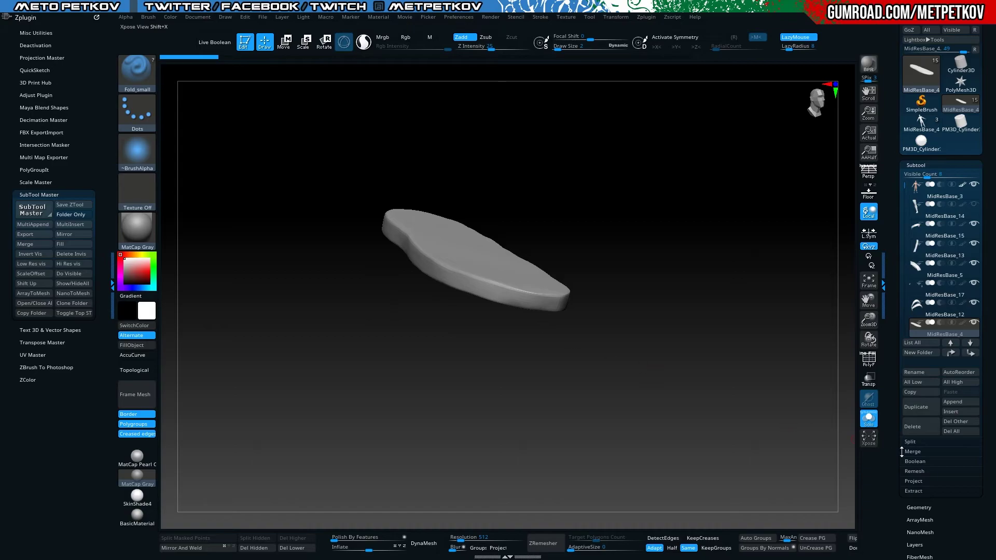
click(918, 510)
drag(233, 214, 243, 239)
click(32, 209)
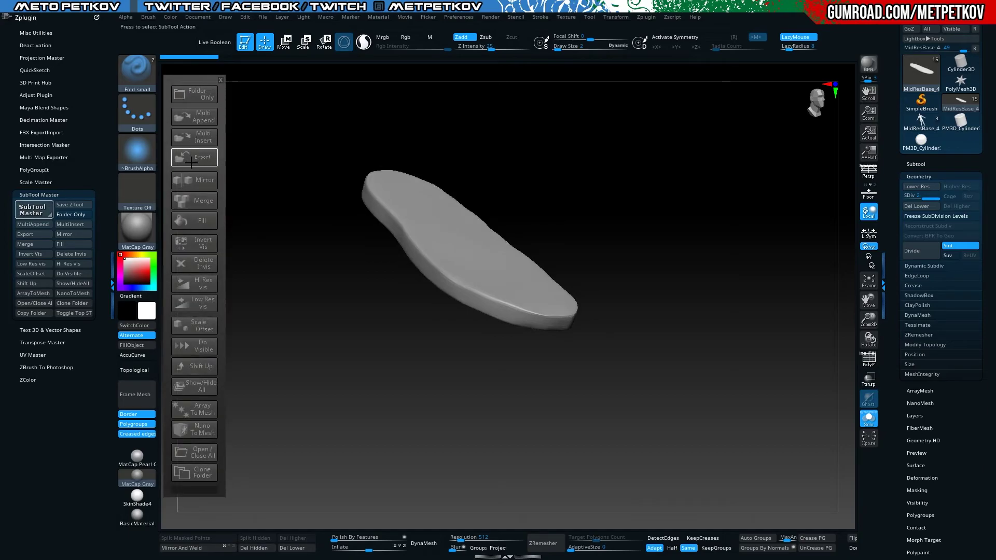
click(189, 179)
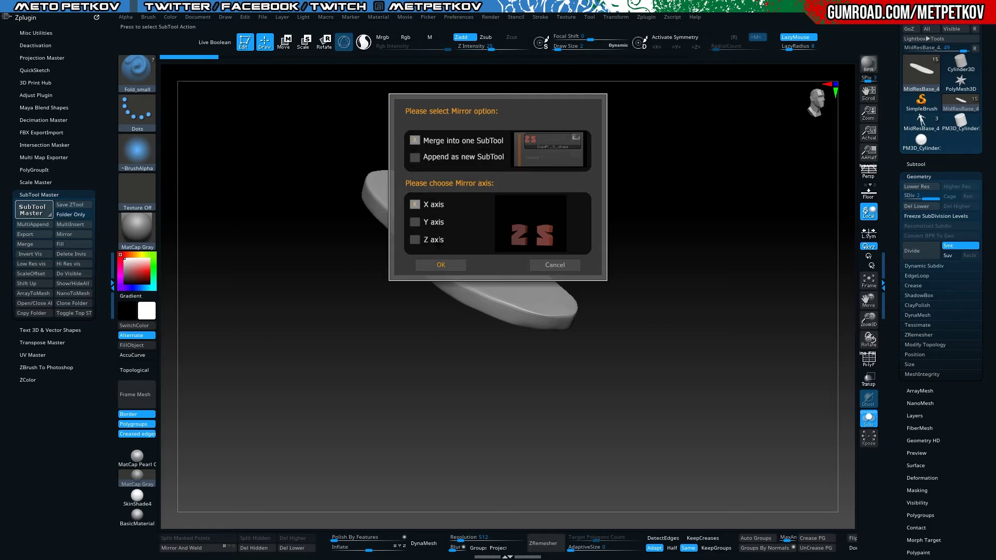
Confirm the X-axis sole mirror, then Solo MidResBase_4 with PolyF to inspect both soles
click(440, 266)
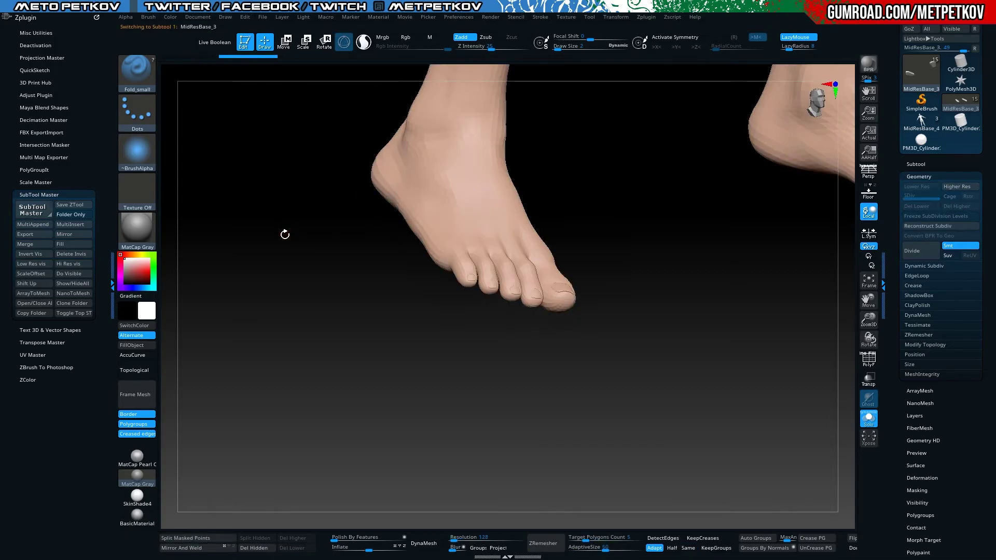
drag(283, 230, 238, 155)
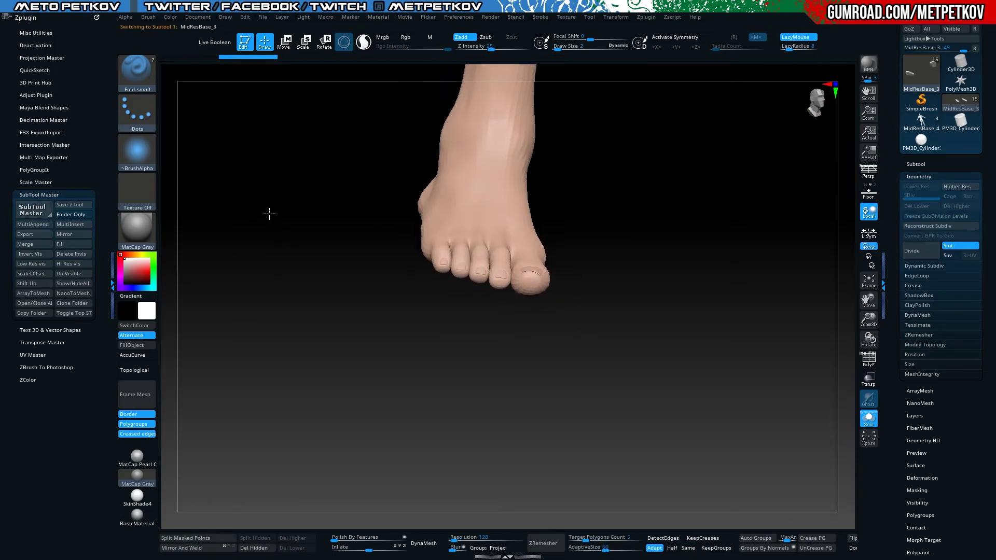
drag(306, 145, 269, 138)
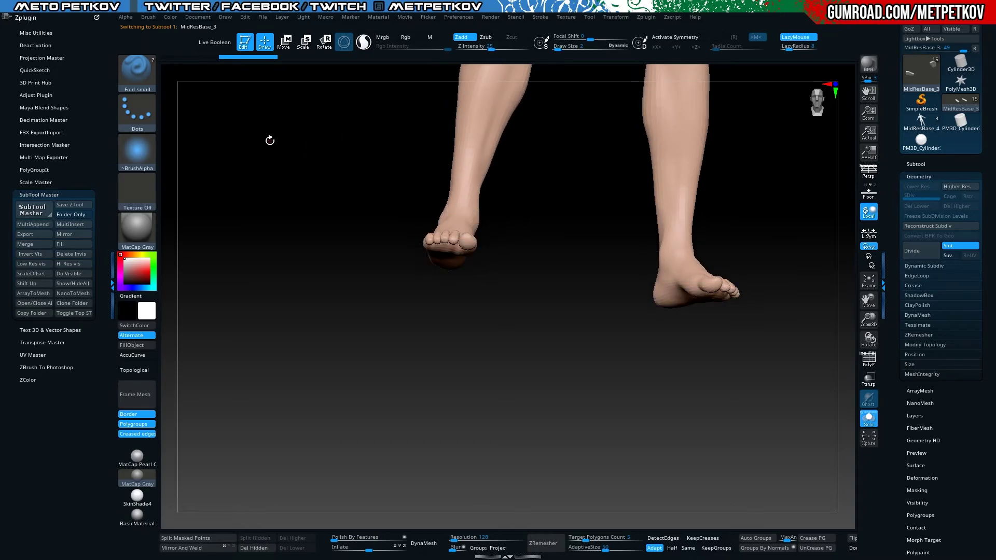
click(915, 164)
drag(906, 330, 898, 251)
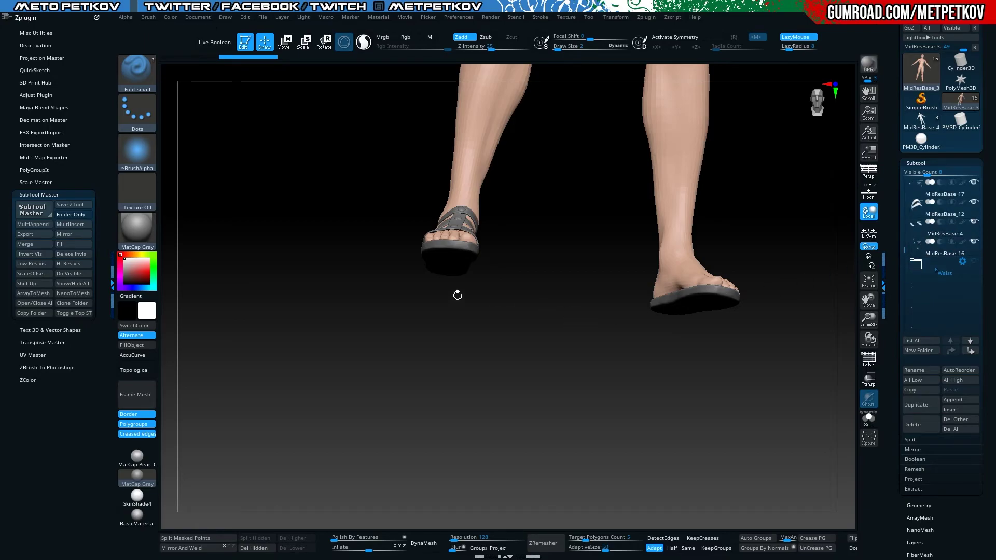
alt+click(439, 261)
key(ctrl+shift+s)
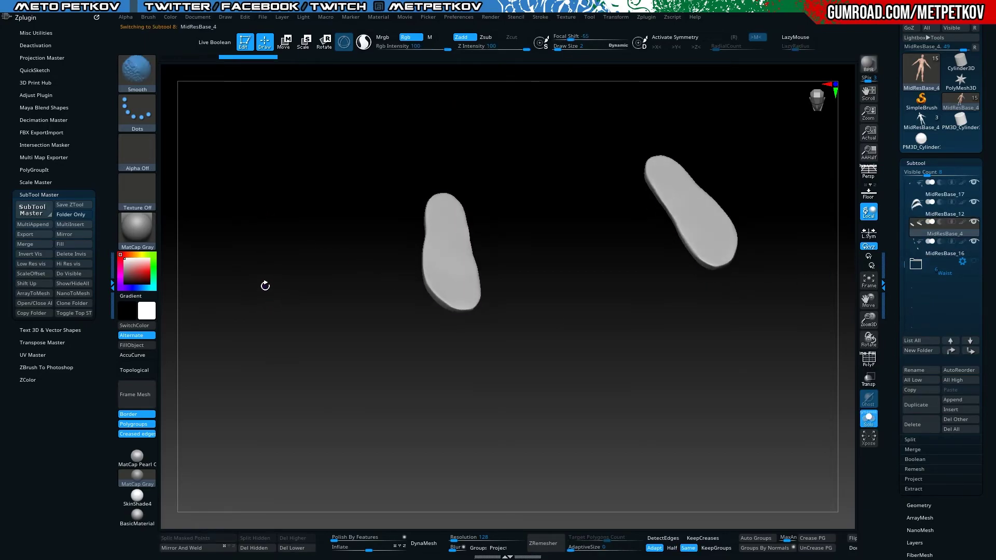
key(shift+f)
mouse_move(252, 264)
ctrl+right_down()
mouse_move(284, 251)
mouse_move(238, 266)
mouse_move(613, 291)
mouse_move(480, 296)
mouse_move(471, 318)
mouse_move(484, 301)
mouse_move(512, 293)
ctrl+right_up()
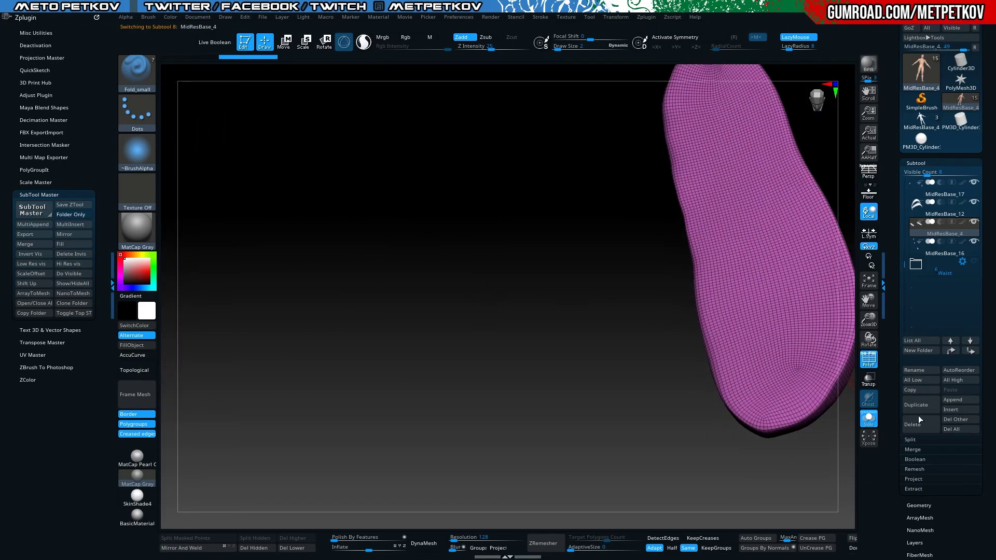
Step the soles between SDiv levels 1 and 2, ending at level 1
click(917, 504)
drag(928, 195, 910, 197)
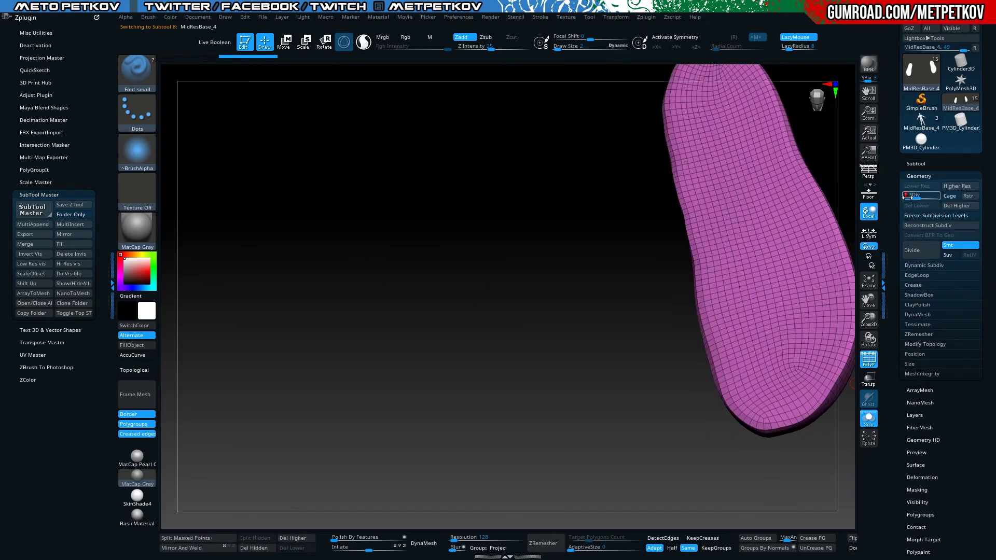
key(d)
right_drag(506, 306, 518, 283)
key(f)
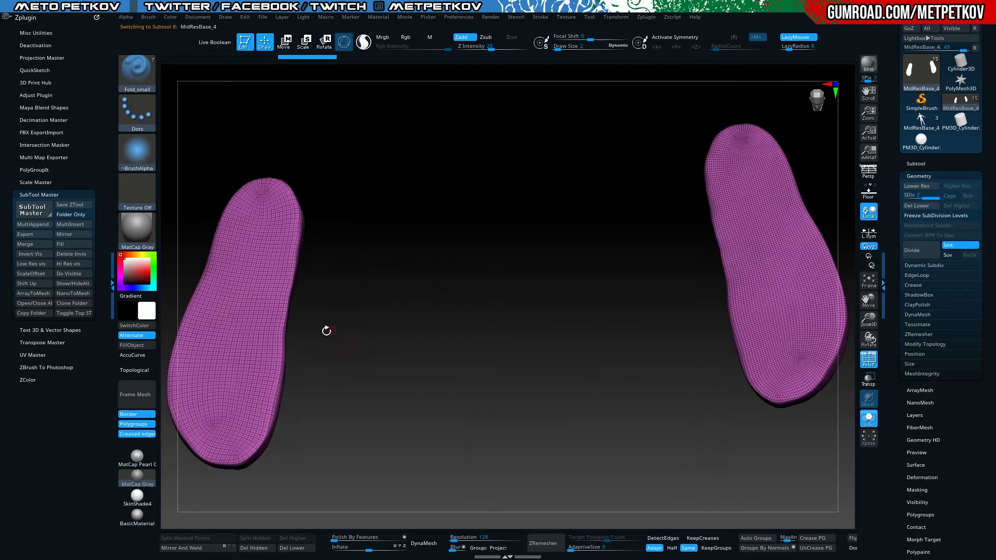
mouse_move(413, 352)
right_down()
mouse_move(567, 326)
mouse_move(437, 331)
mouse_move(650, 245)
right_up()
click(909, 196)
Select the strap bands subtool MidResBase_12
click(914, 164)
mouse_move(422, 271)
right_down()
mouse_move(427, 238)
mouse_move(440, 255)
mouse_move(446, 186)
right_up()
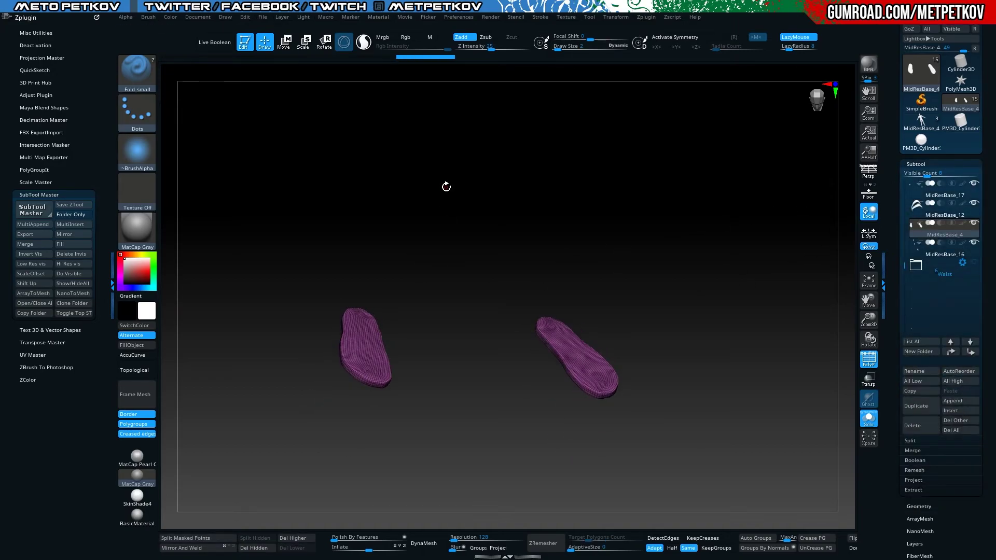
click(933, 213)
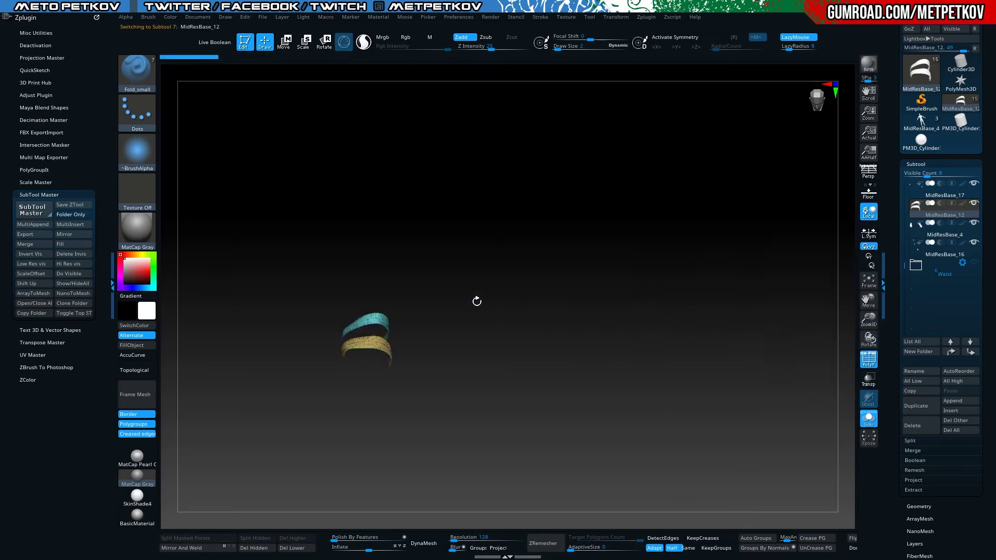
Frame the bands and save the project over Zbrush_Master.ZPR
right_drag(255, 252, 273, 300)
key(f)
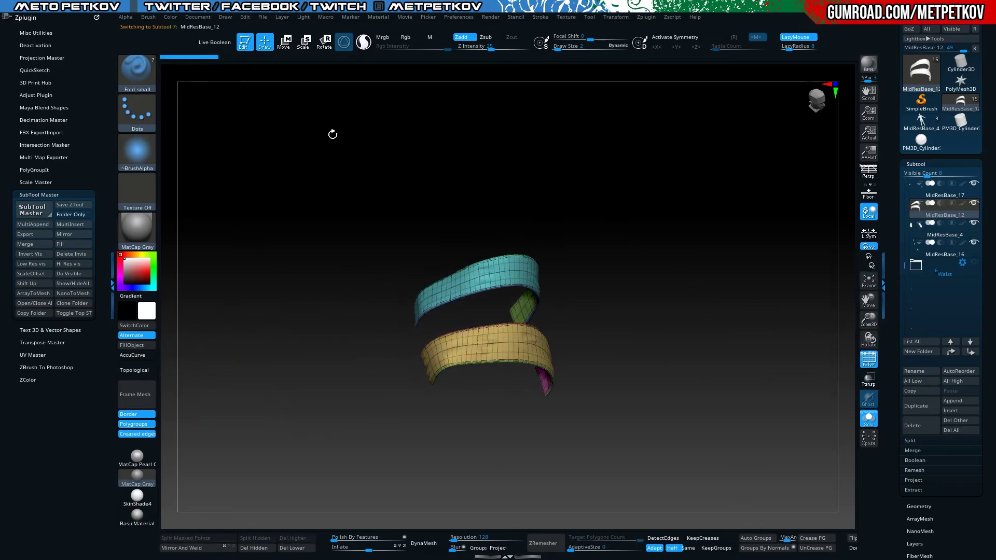
click(32, 210)
key(ctrl+s)
key(Return)
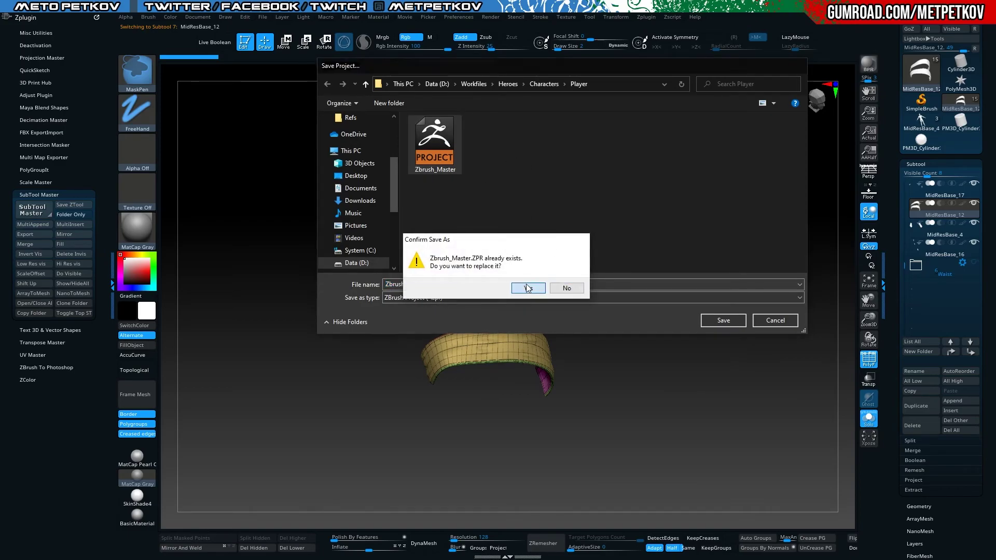
click(528, 288)
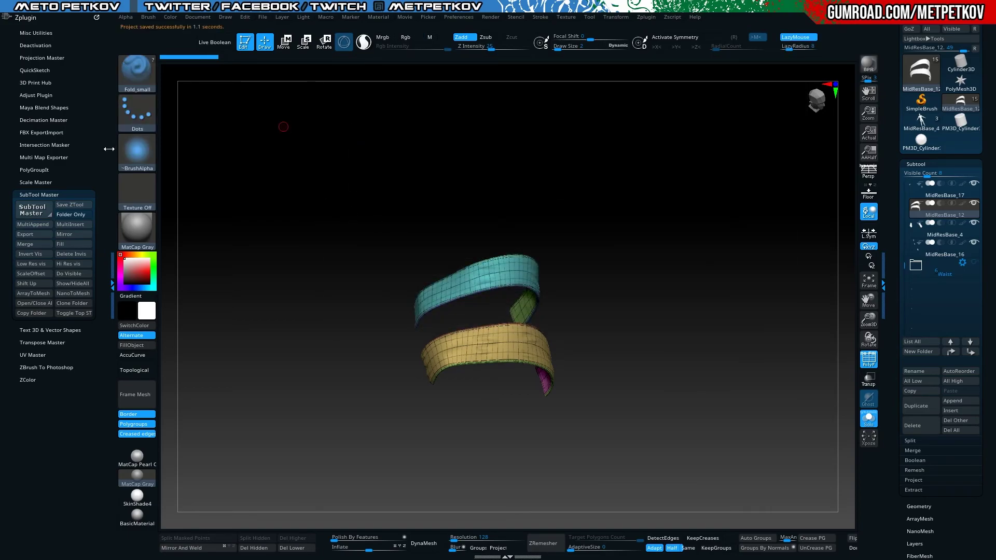
Mirror the strap bands across the X axis with SubTool Master
click(32, 209)
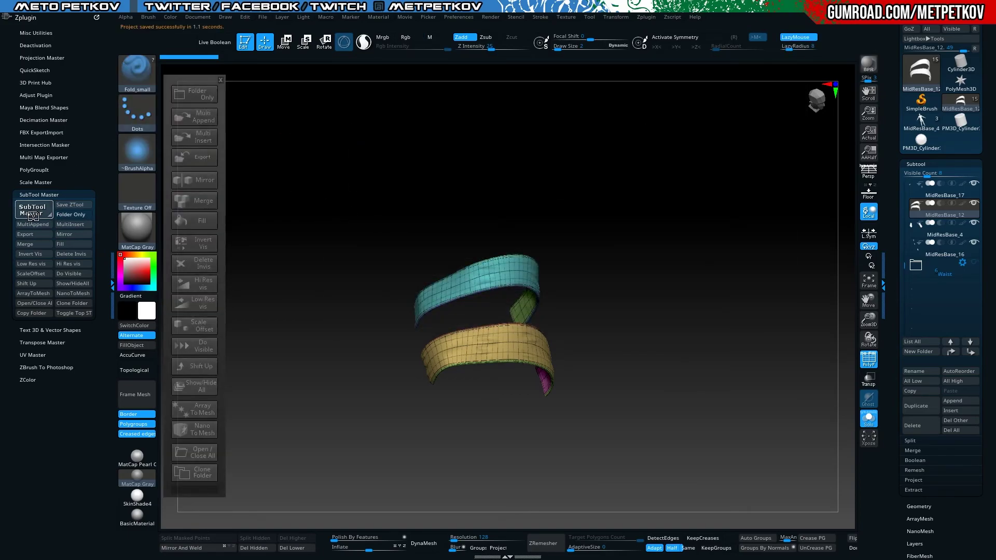
click(194, 182)
click(436, 266)
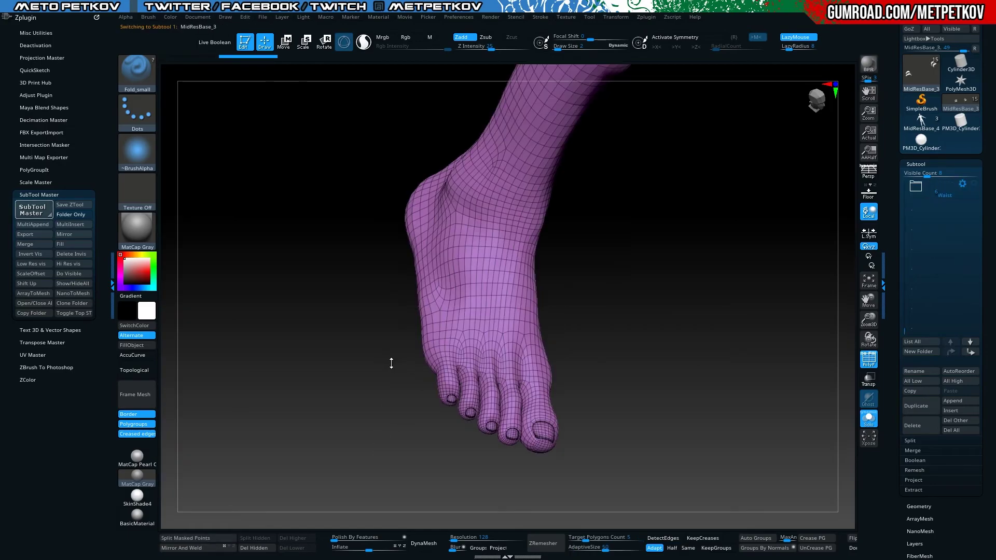
Turn off PolyF, reselect MidResBase_12, and view both banded sandals from the side
click(916, 165)
key(shift+f)
click(915, 166)
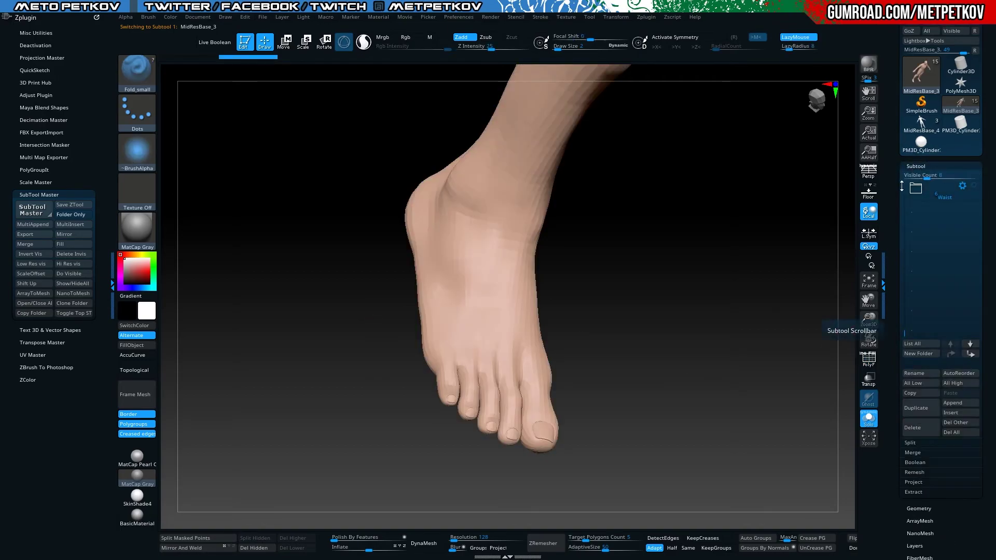
scroll(942, 266, down, 2)
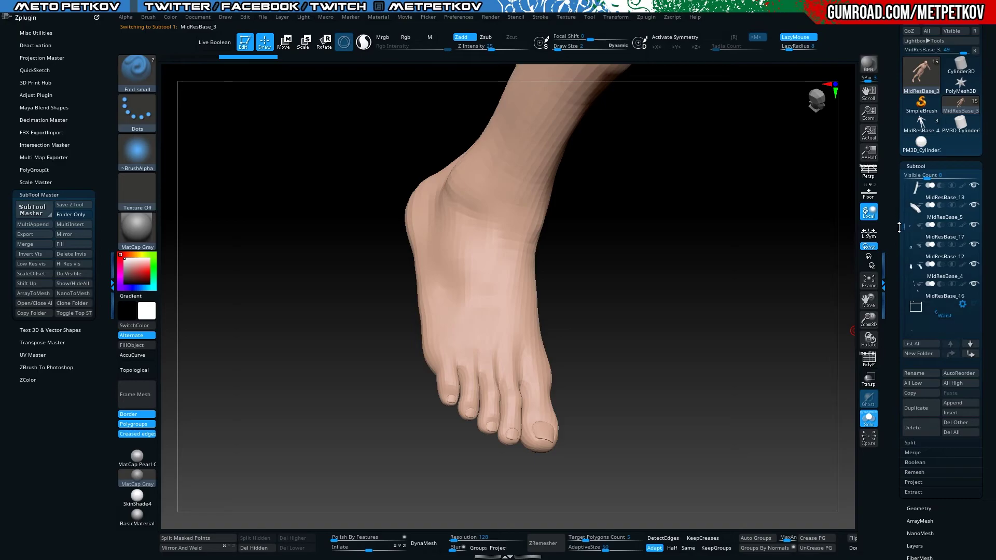
click(942, 251)
drag(707, 425, 258, 308)
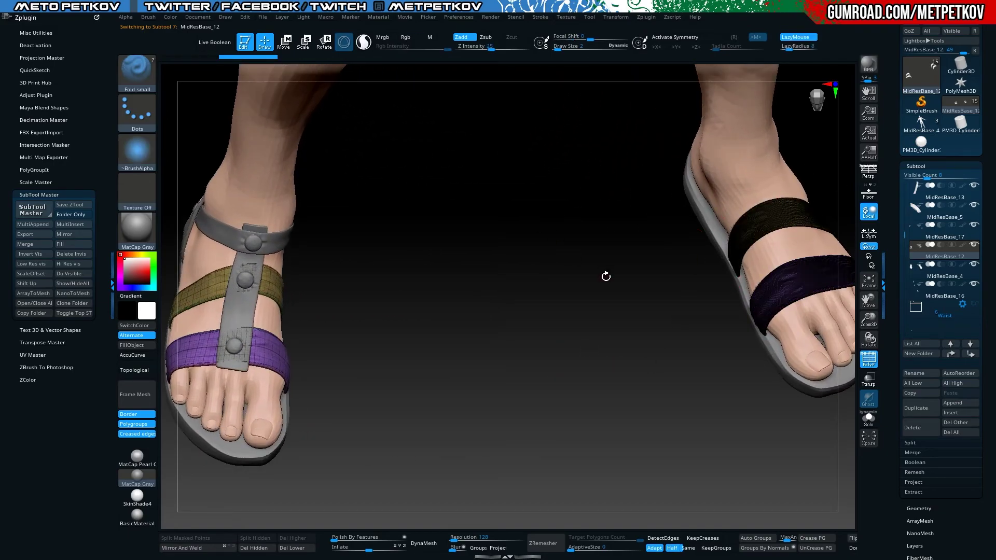
mouse_move(443, 325)
mouse_down()
mouse_move(231, 276)
mouse_move(235, 251)
mouse_move(282, 295)
mouse_move(242, 264)
mouse_move(244, 229)
mouse_move(257, 293)
mouse_move(246, 278)
mouse_move(342, 291)
mouse_up()
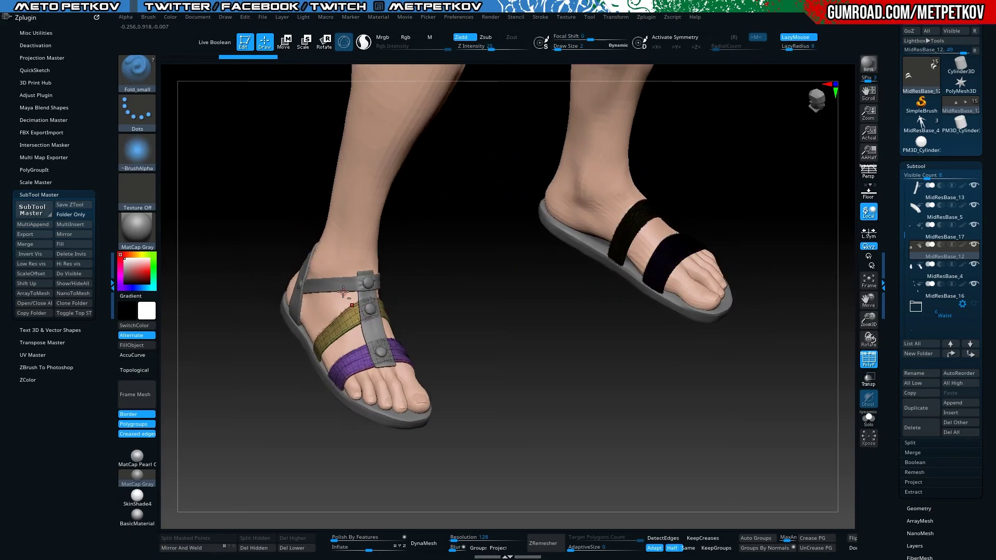
Mirror ankle strap MidResBase_15 across X, merged into one SubTool
alt+click(344, 285)
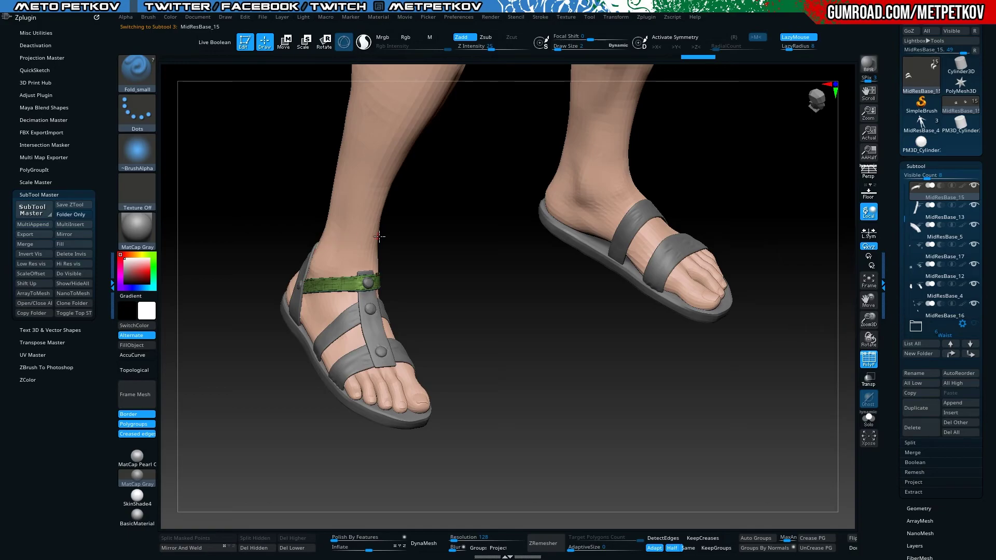
click(32, 210)
click(189, 180)
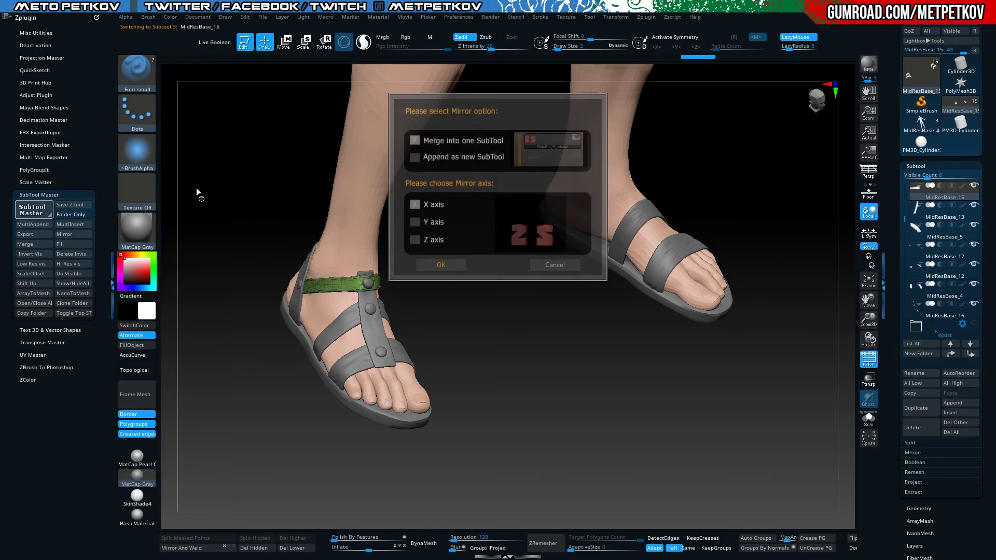
click(415, 141)
click(440, 265)
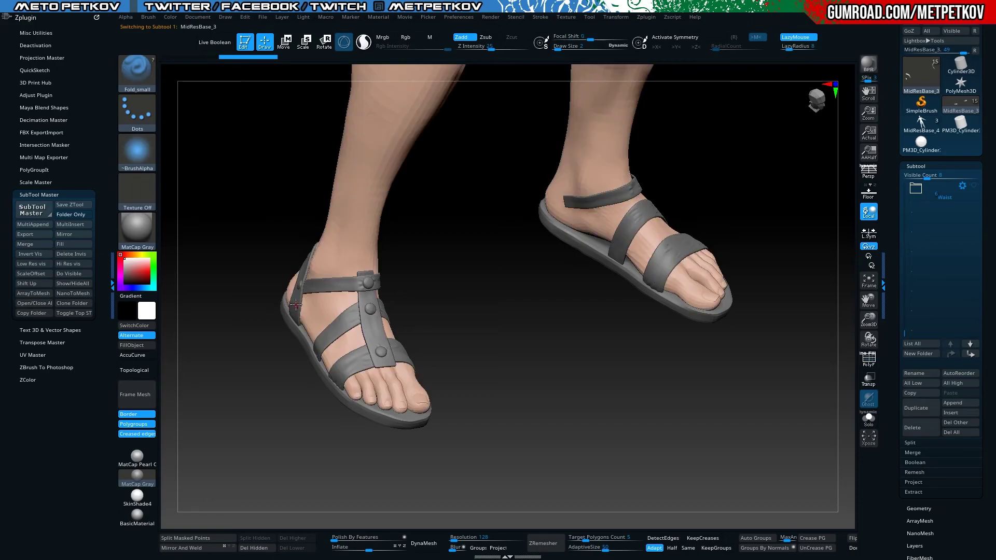
Mirror the next strap piece MidResBase_5 across X the same way
click(32, 209)
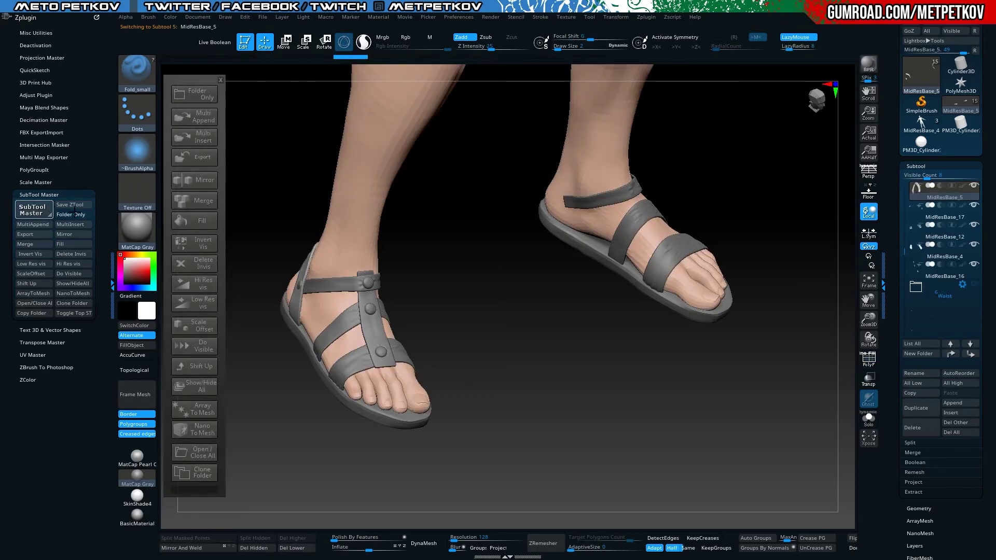
click(194, 179)
click(429, 262)
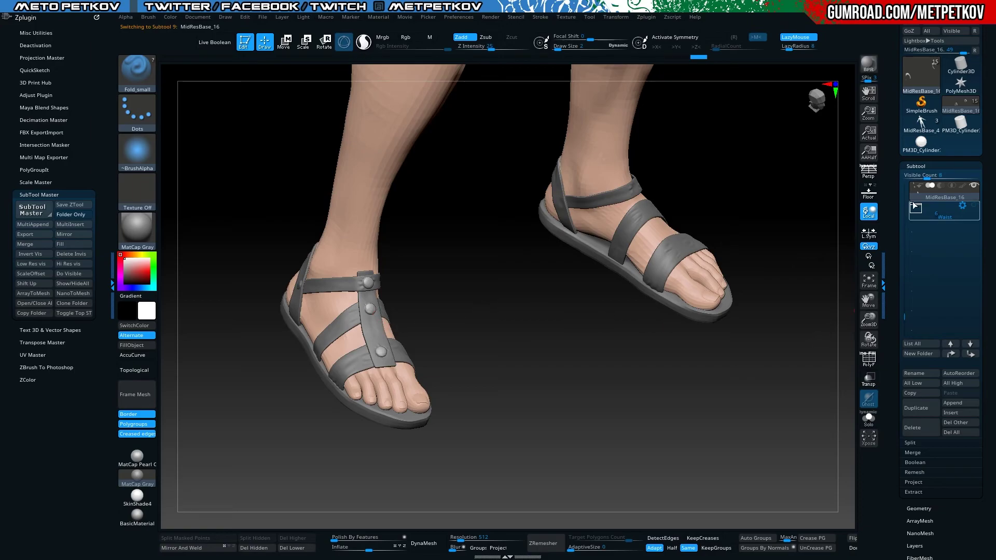
Move MidResBase_17 below MidResBase_12 and MergeDown it with MidResBase_16, showing PolyF
drag(902, 306, 901, 249)
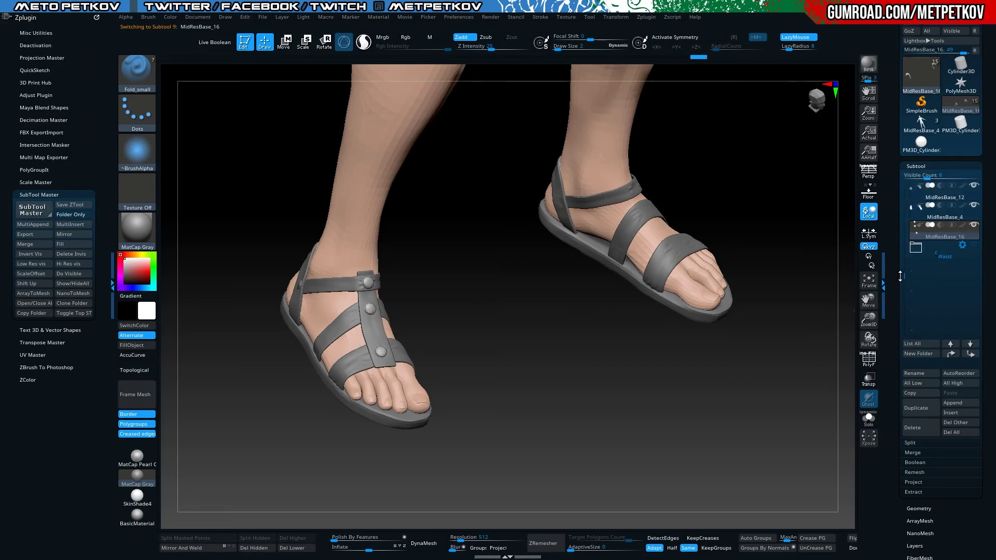
click(931, 218)
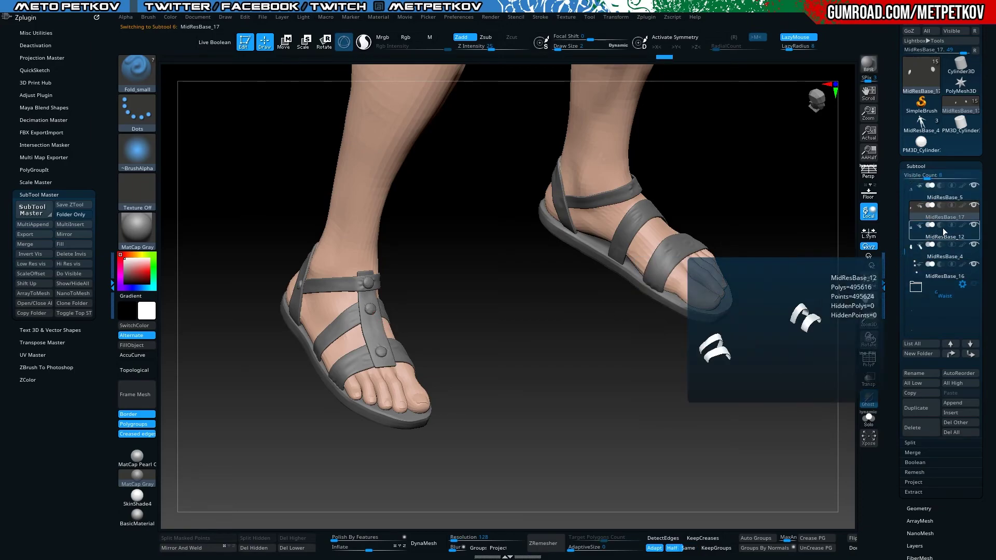
click(970, 353)
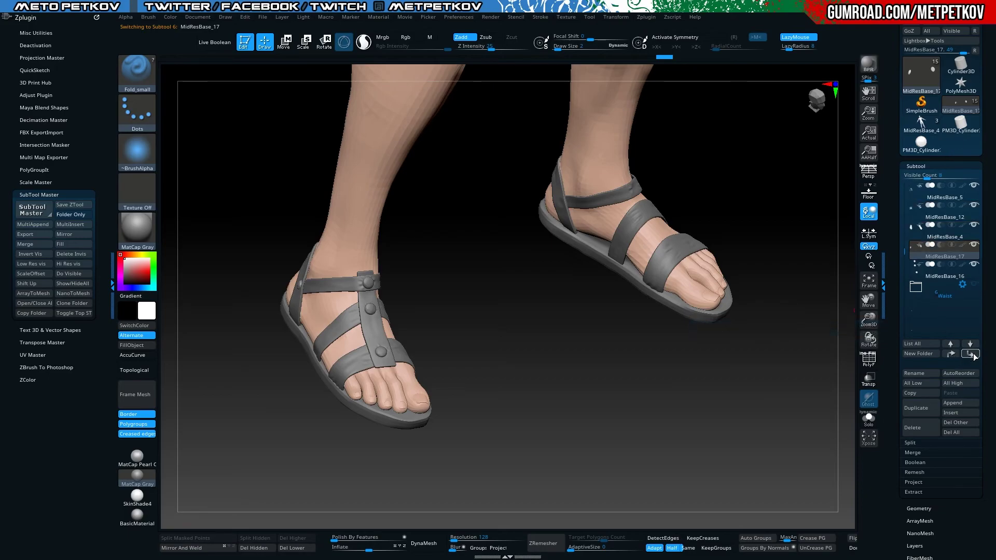
click(910, 453)
click(920, 462)
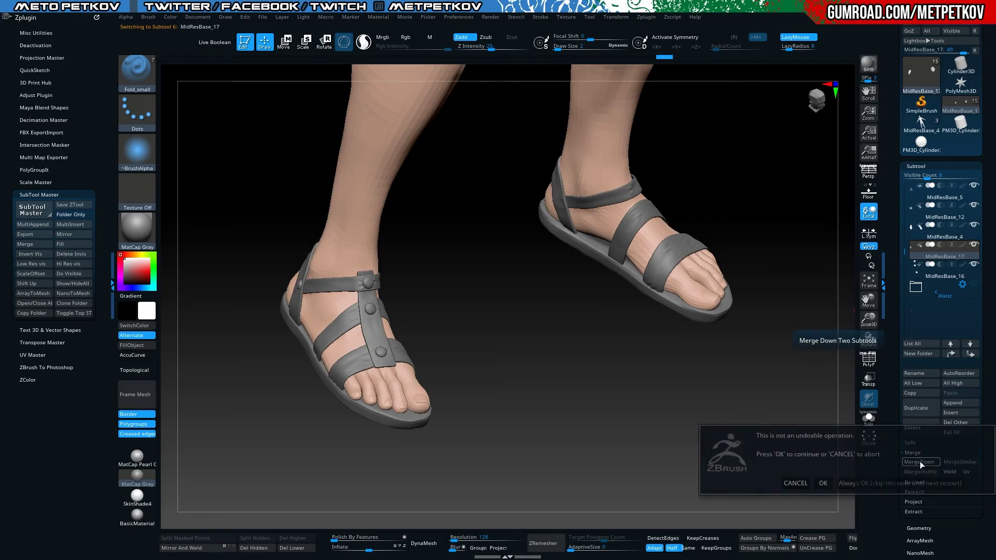
click(861, 482)
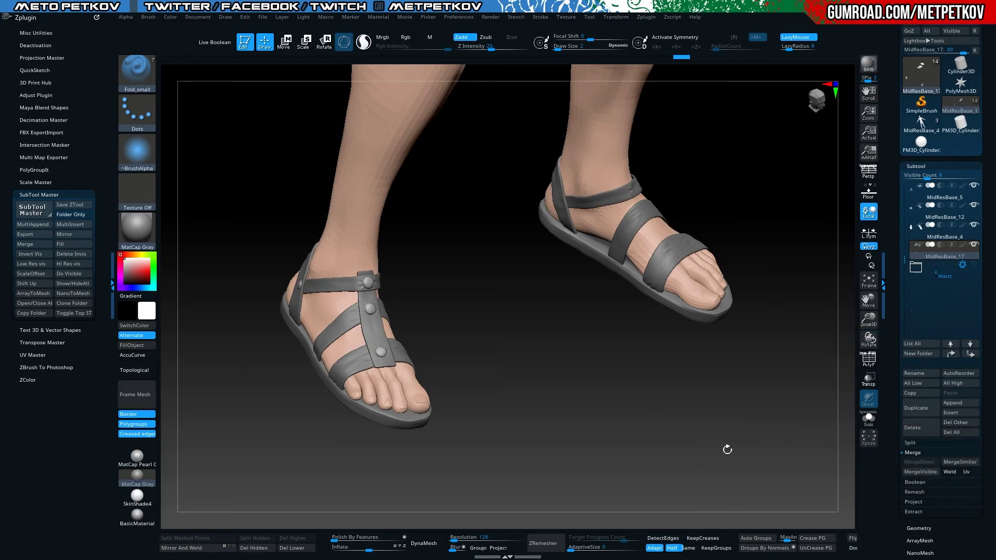
key(shift+f)
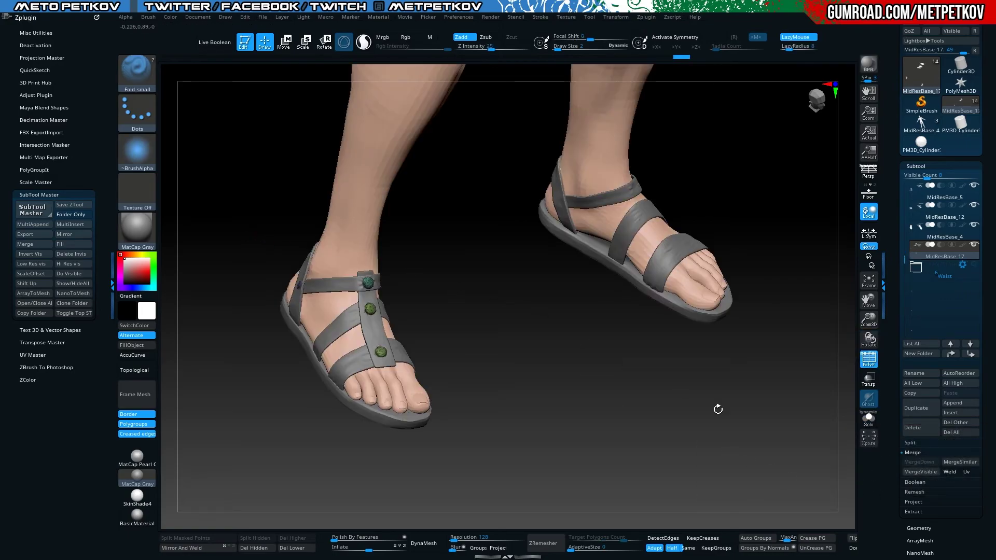
click(918, 528)
Mirror the riveted strap across X merged into one SubTool, then hide PolyF and orbit
key(shift)
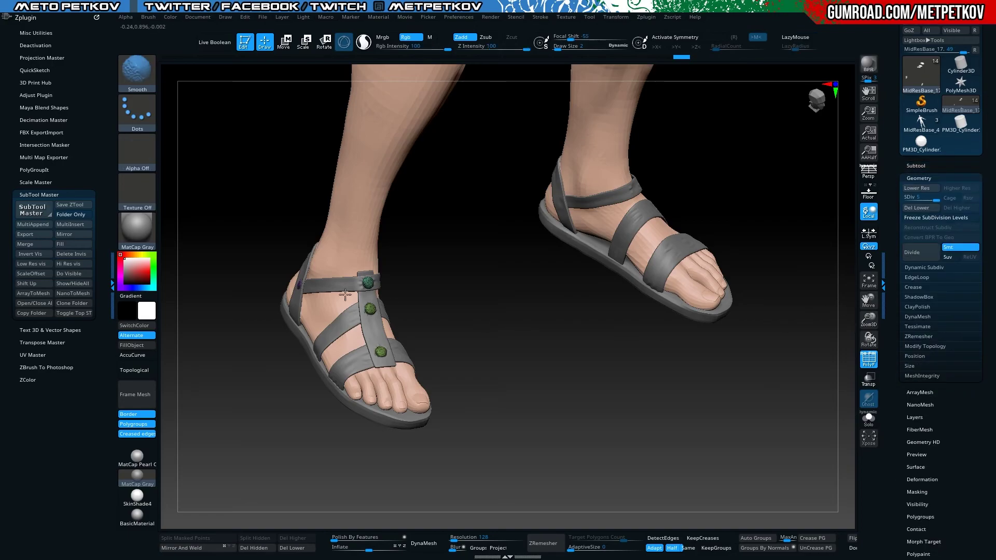
key(shift)
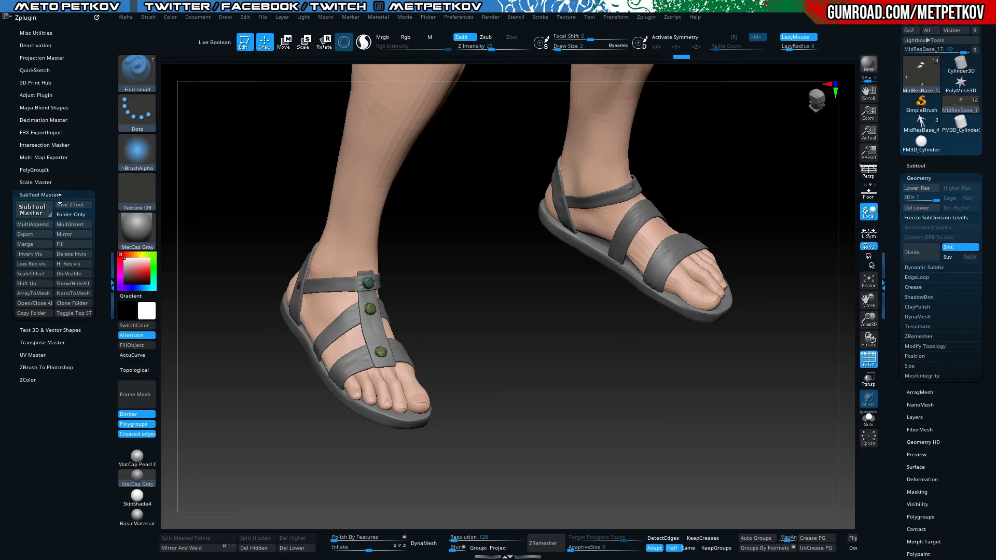
click(33, 210)
click(193, 181)
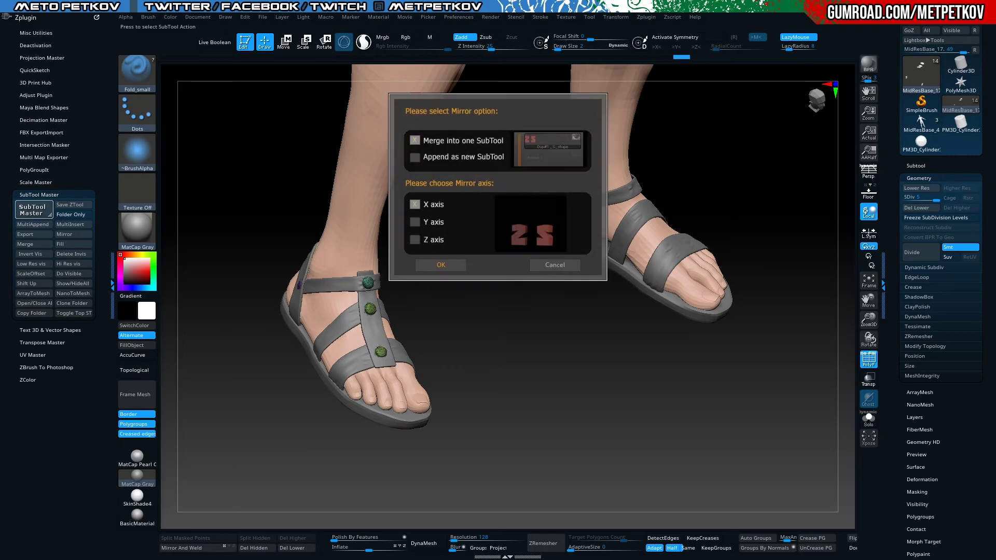
click(438, 264)
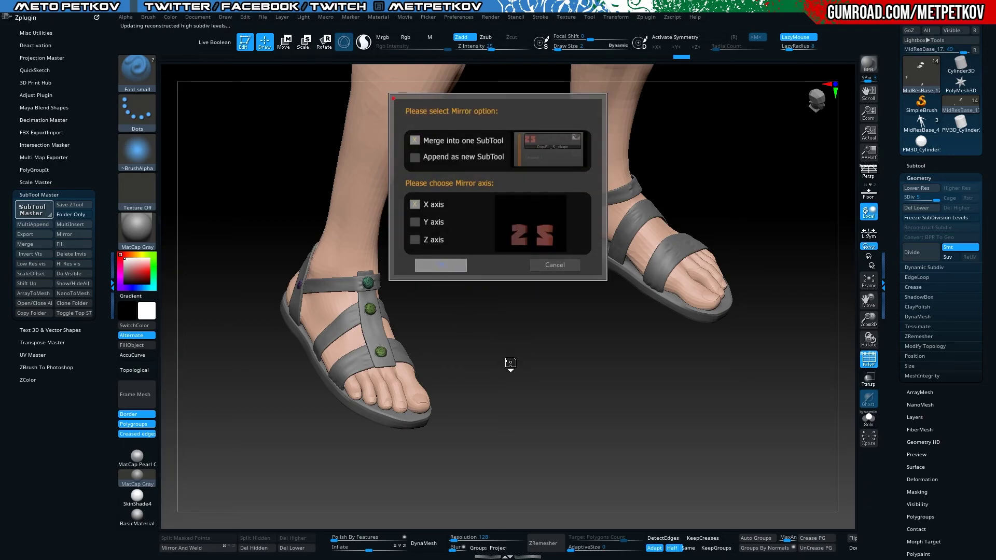
key(shift+f)
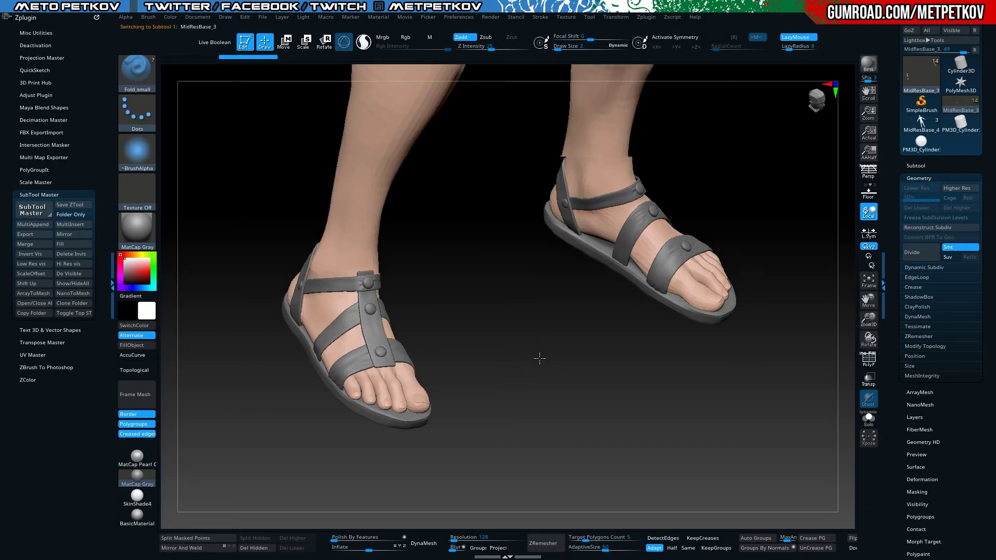
mouse_move(540, 358)
mouse_down()
mouse_move(501, 339)
mouse_move(513, 269)
mouse_move(438, 282)
mouse_move(216, 224)
mouse_move(315, 325)
mouse_move(337, 318)
mouse_move(342, 333)
mouse_move(318, 328)
mouse_move(322, 367)
mouse_move(327, 327)
mouse_move(322, 333)
mouse_up()
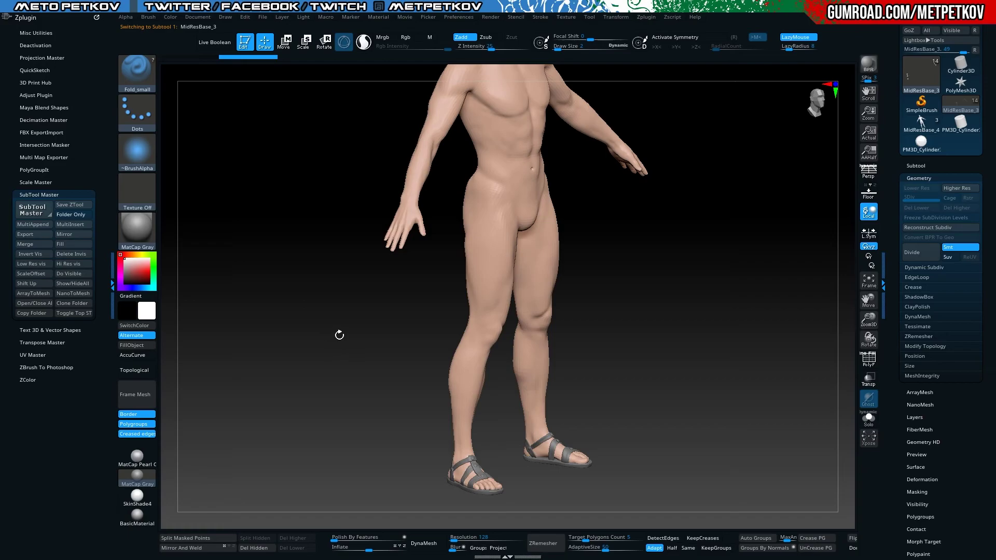
Turn on perspective and make the shorts in the Waist folder visible, viewed from the front
key(p)
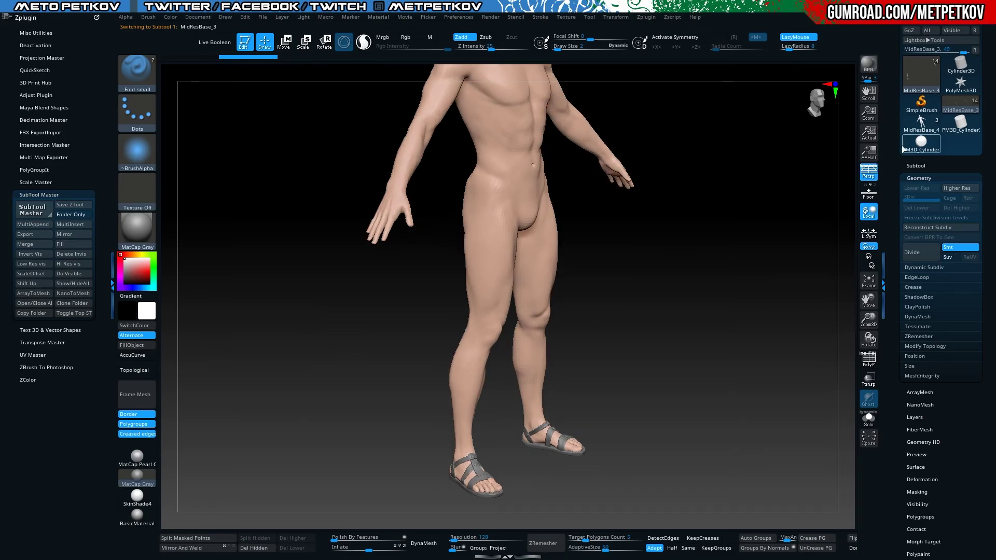
click(914, 166)
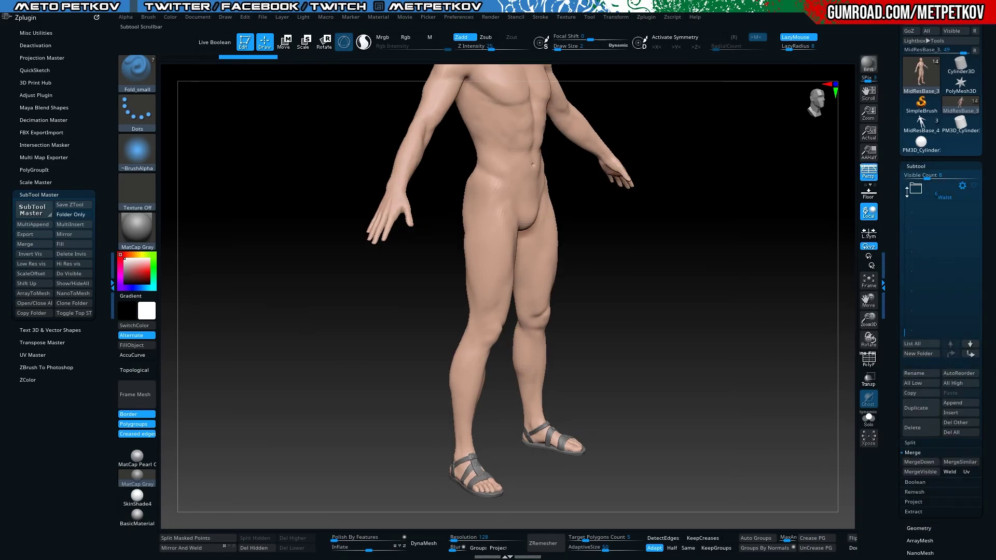
click(973, 187)
mouse_move(218, 311)
mouse_down()
mouse_move(200, 304)
mouse_move(224, 330)
mouse_move(202, 331)
mouse_move(290, 325)
mouse_move(261, 356)
mouse_move(271, 344)
mouse_move(249, 342)
mouse_move(249, 356)
mouse_move(291, 316)
mouse_up()
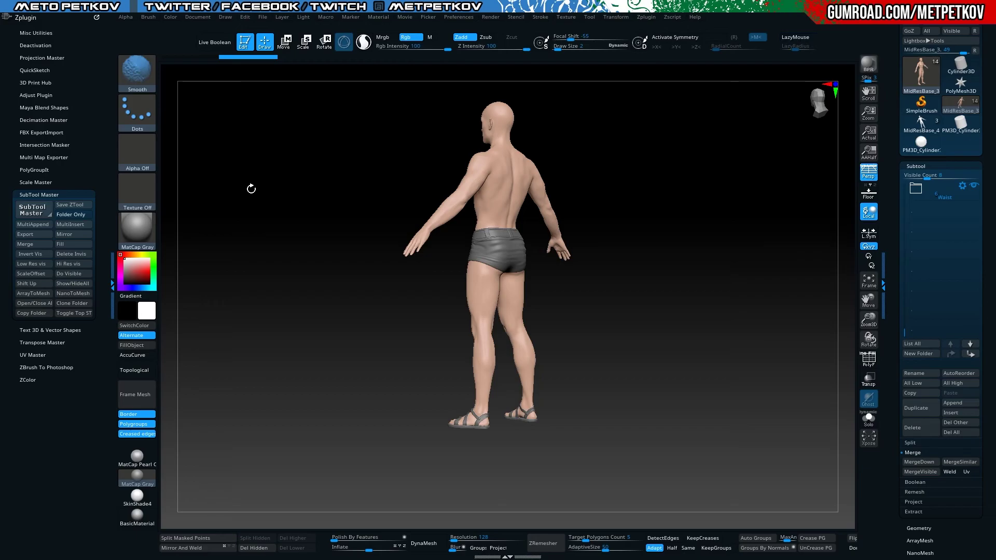
Raise SPix, run a BPR render of the sandals, then collapse the tray and hide the shelves
drag(869, 81, 877, 81)
key(shift+r)
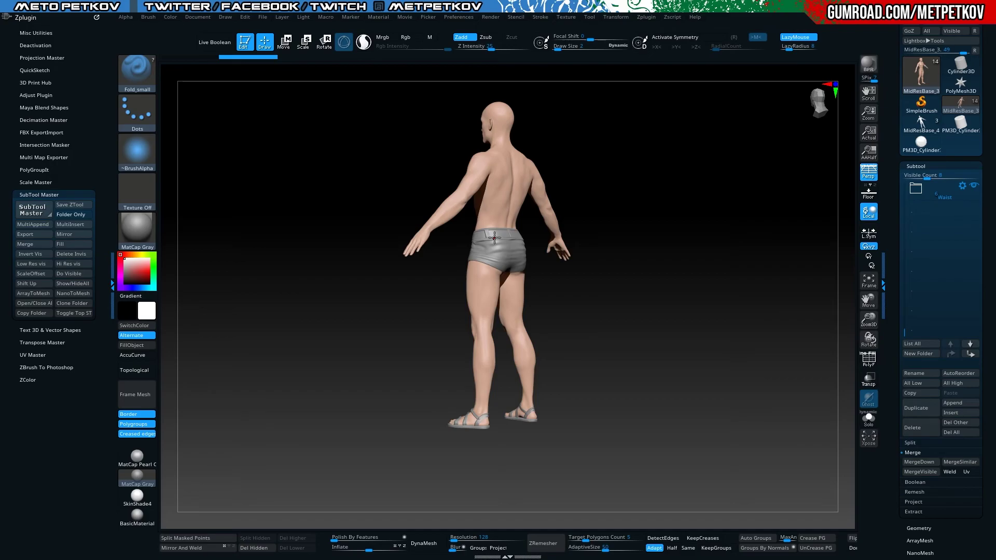
mouse_move(327, 327)
mouse_down()
mouse_move(322, 340)
mouse_move(356, 335)
mouse_move(382, 402)
mouse_move(257, 260)
mouse_move(282, 284)
mouse_move(356, 301)
mouse_up()
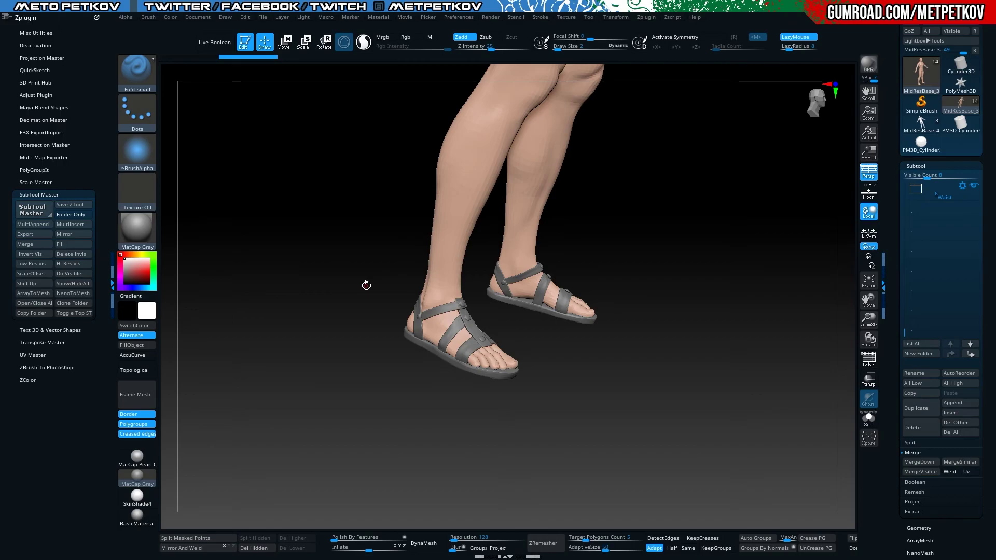
mouse_move(366, 285)
mouse_down()
mouse_move(291, 238)
mouse_move(615, 251)
mouse_up()
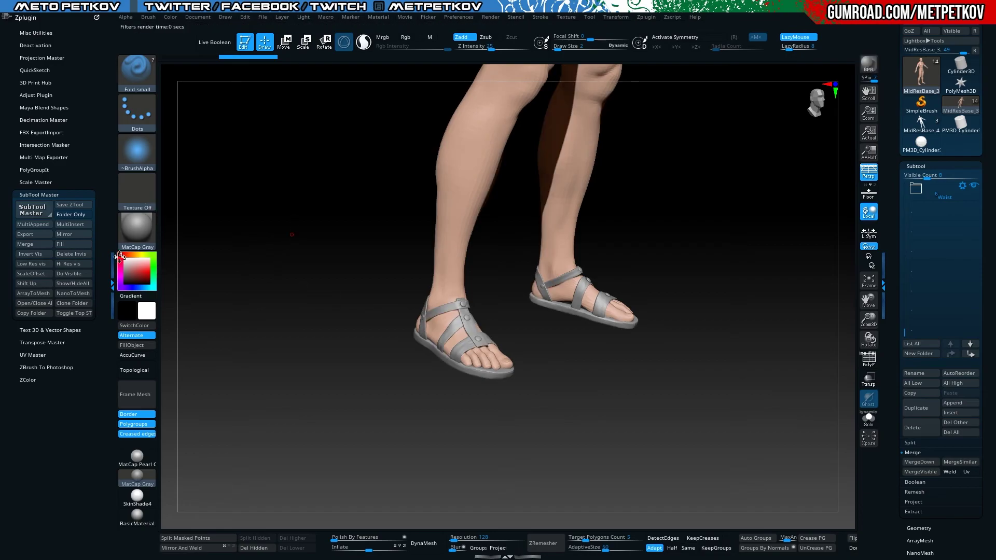
double_click(110, 283)
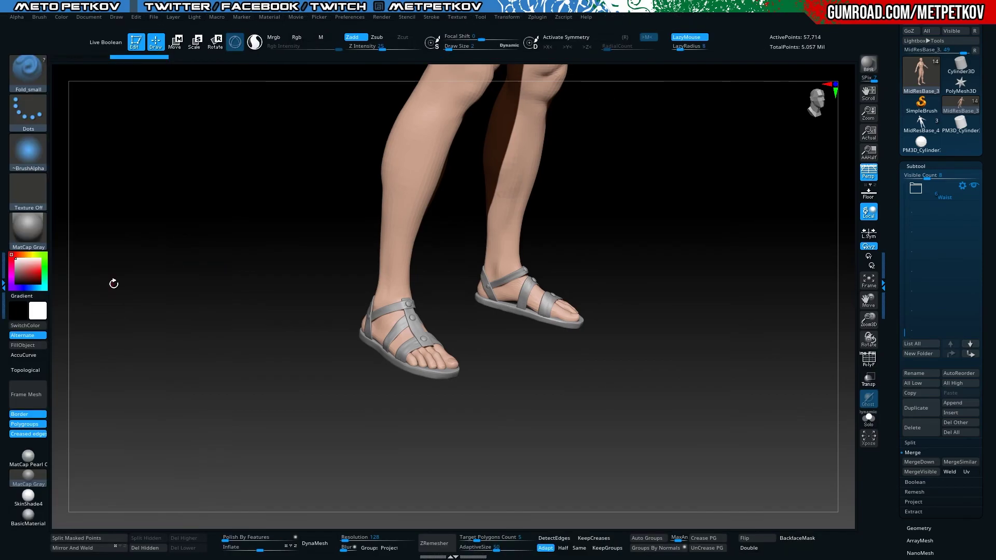
key(Tab)
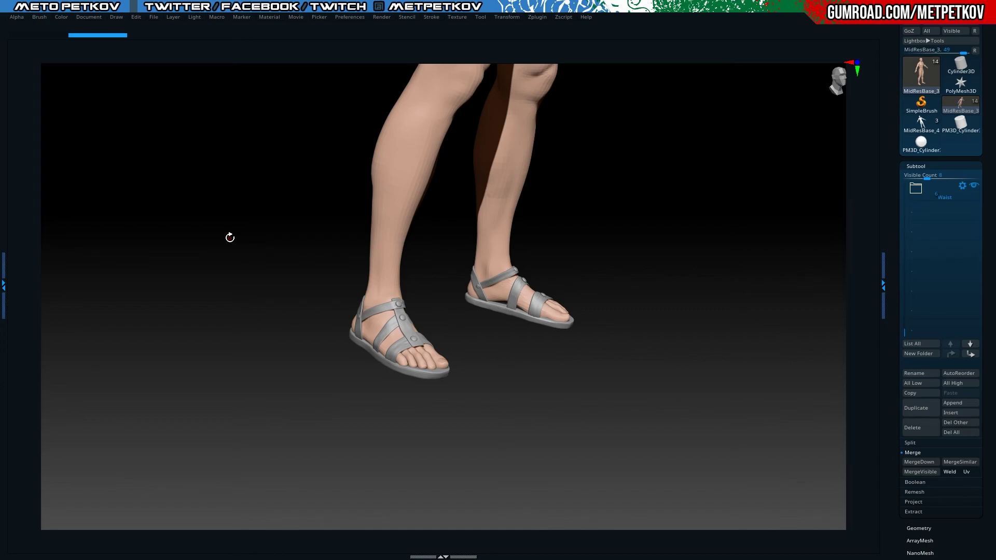
Mirror strap subtool MidResBase_13 across X with SubTool Master, merged into one SubTool
drag(232, 171, 207, 180)
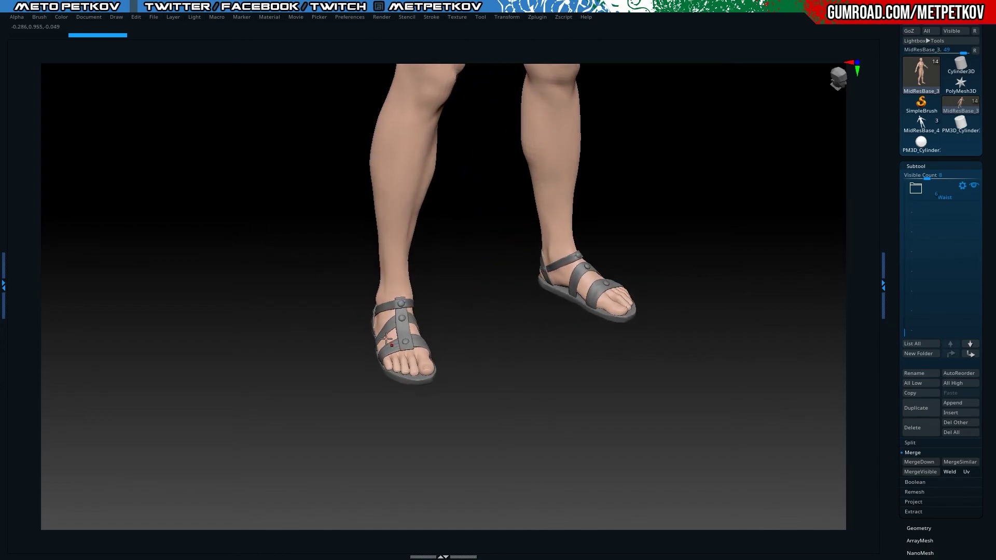
alt+click(402, 332)
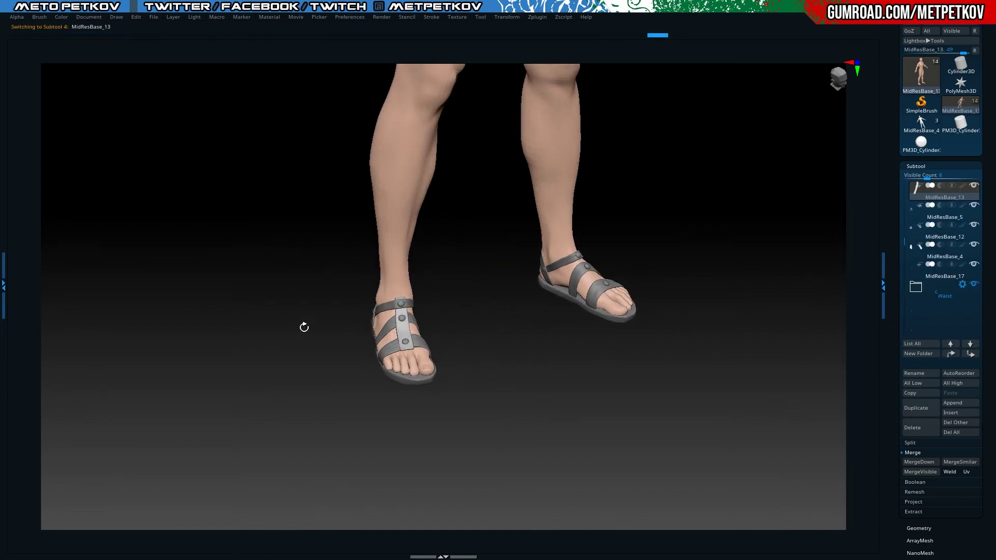
click(5, 278)
click(32, 209)
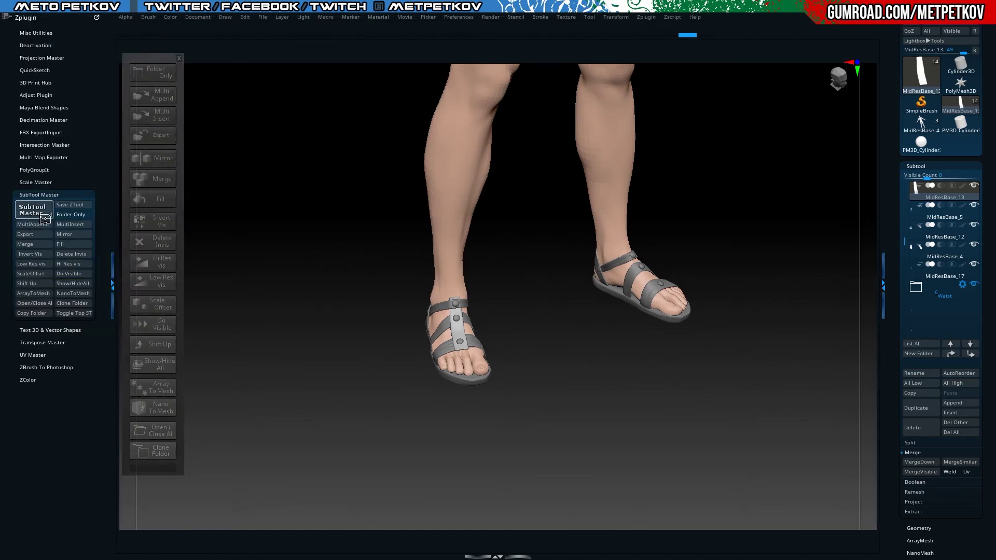
click(144, 158)
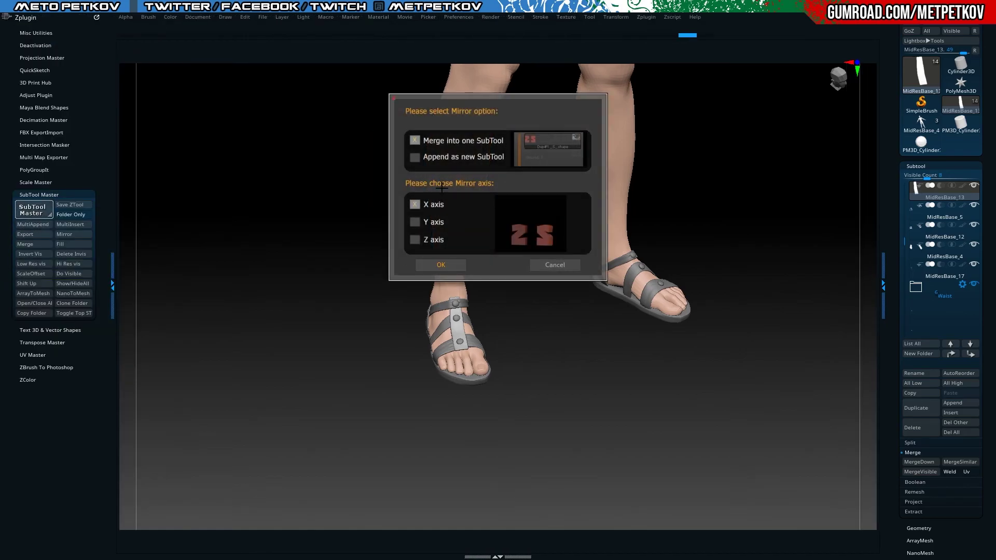
click(439, 264)
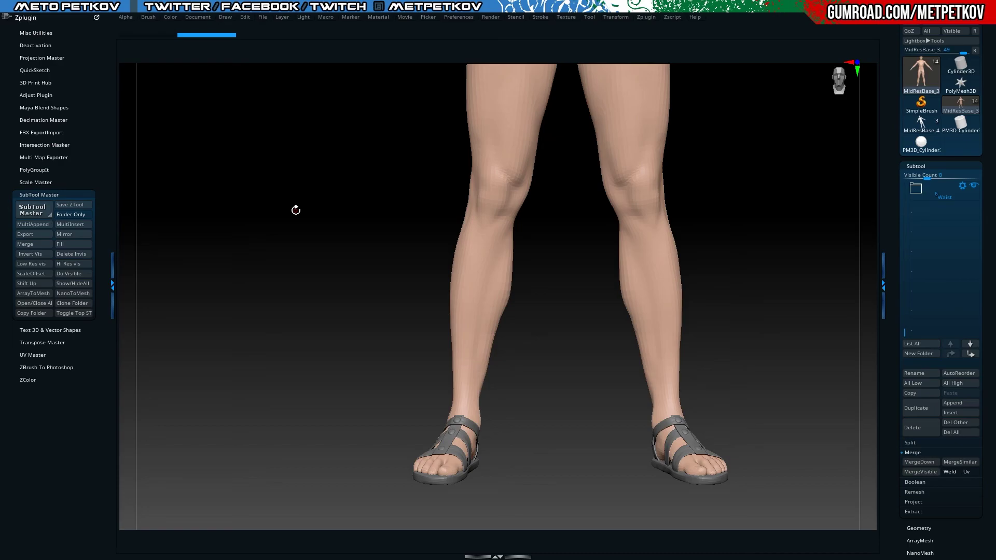
Bring back the shelves, close the left tray, and zoom out to frame the full figure
key(Tab)
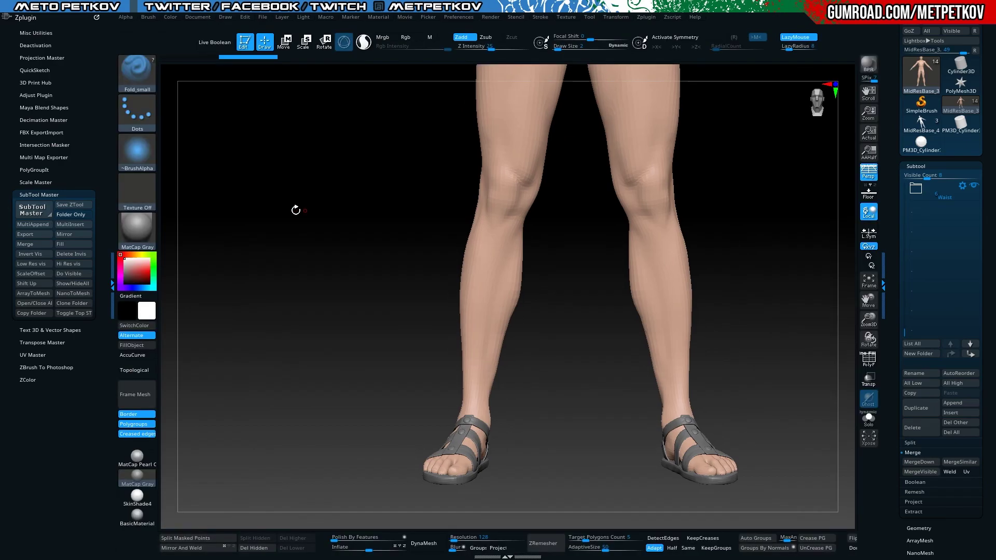
click(112, 277)
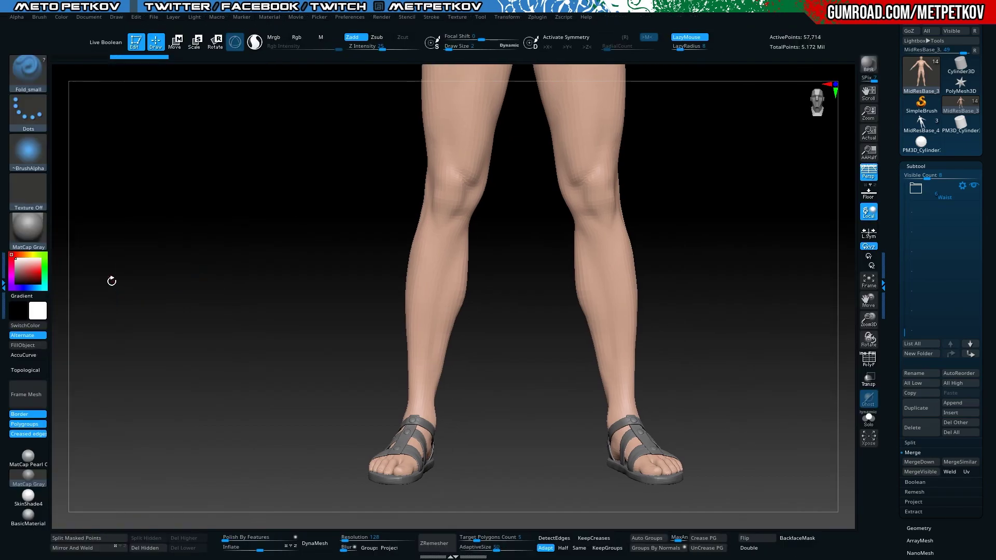
mouse_move(225, 254)
alt+mouse_down()
mouse_move(185, 251)
mouse_move(216, 249)
mouse_move(196, 291)
mouse_move(211, 291)
mouse_move(161, 284)
alt+mouse_up()
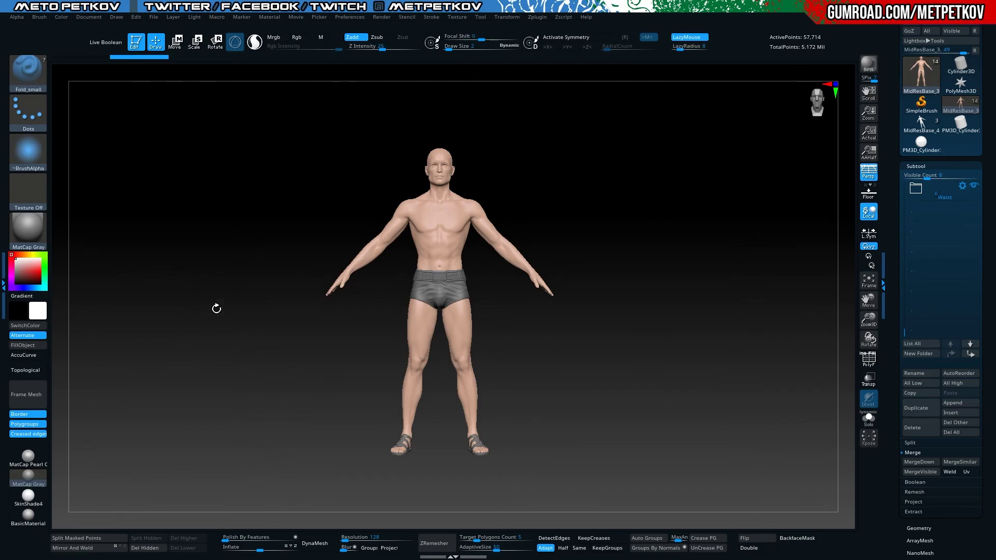